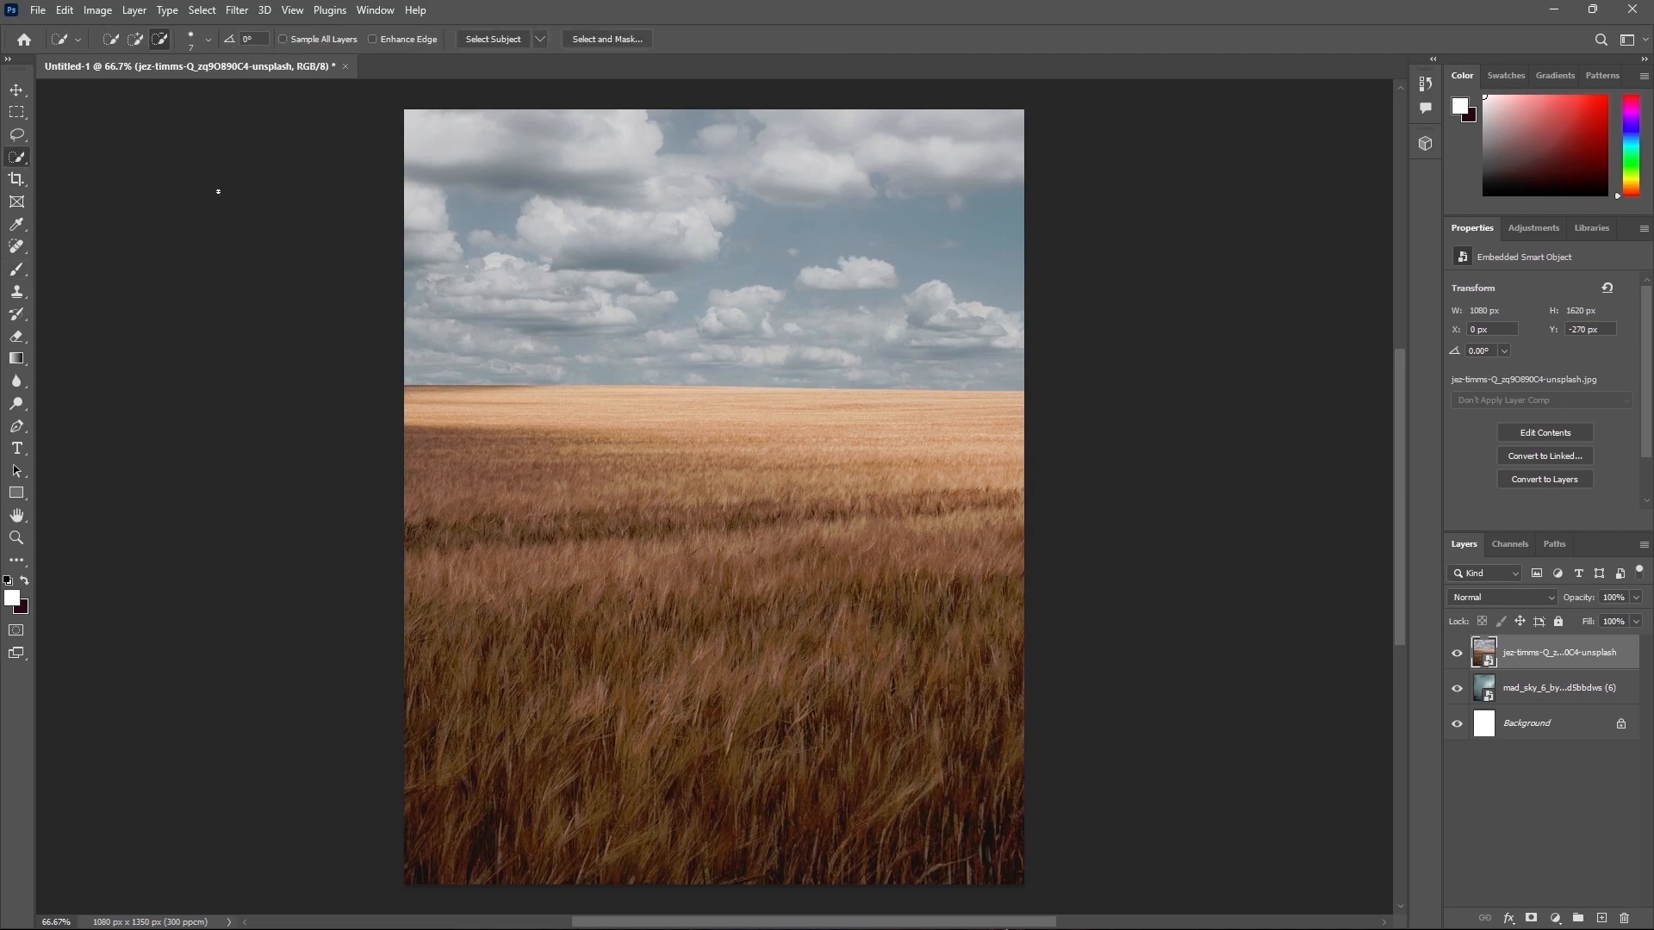
Step: Select the wheat field and add a layer mask so the sky layer shows above the horizon
drag(371, 522, 1266, 572)
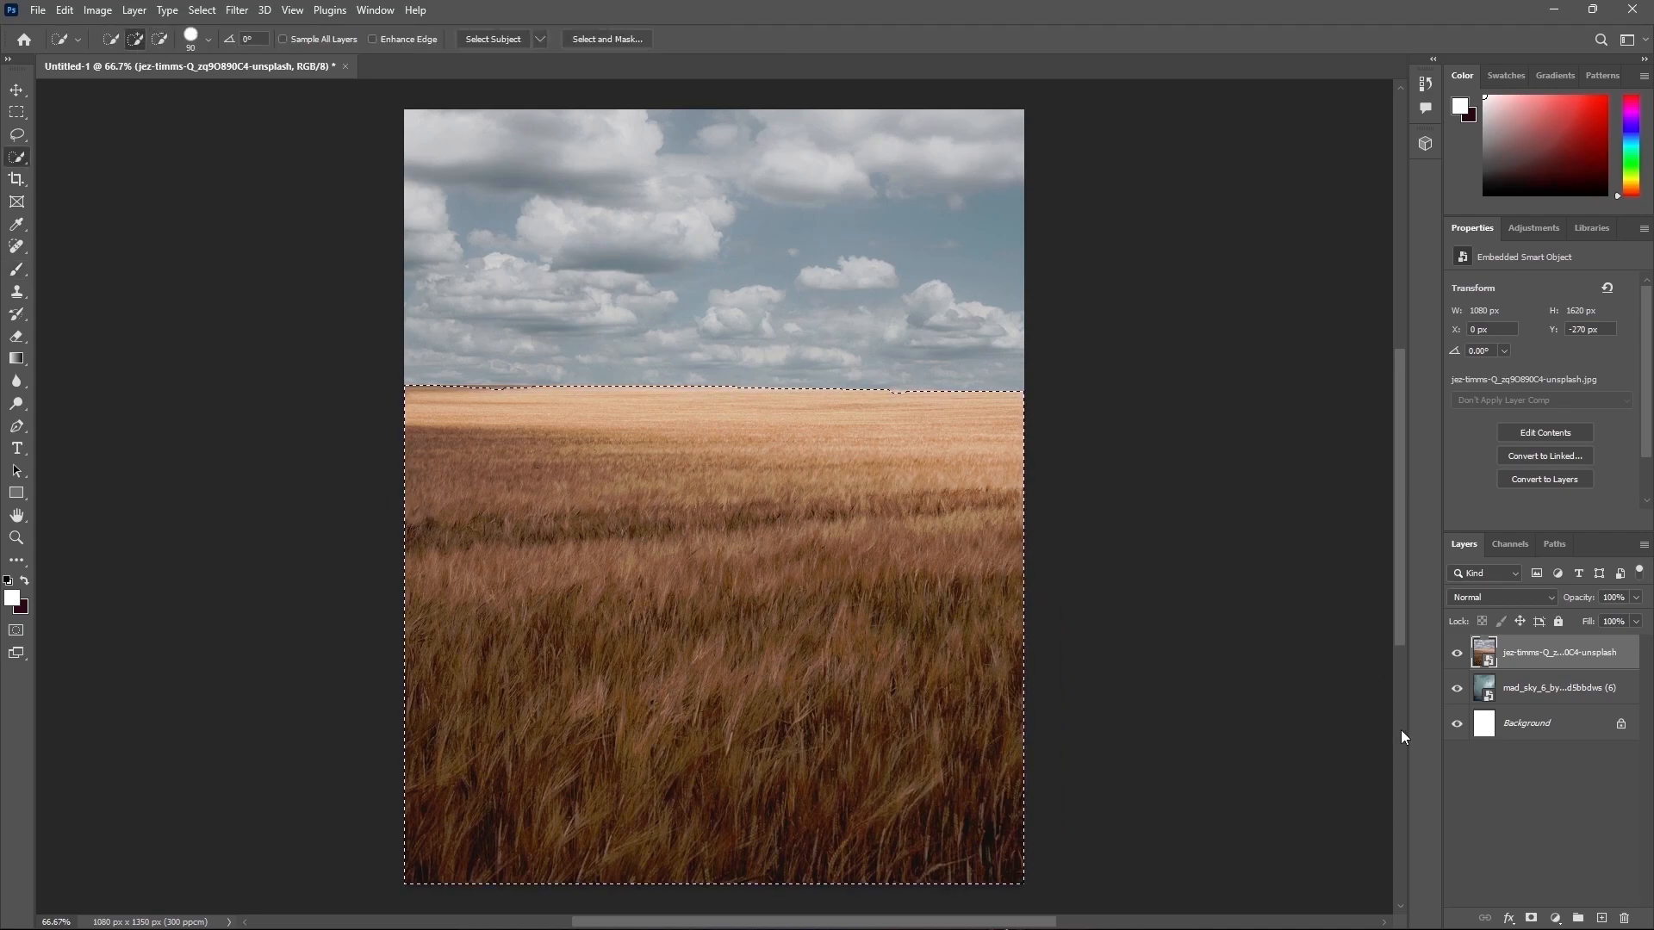
click(1530, 918)
Step: Paint along the horizon on the field's mask with a soft round brush of about 250 px at 100% opacity to blend it into the sky
key(b)
click(124, 39)
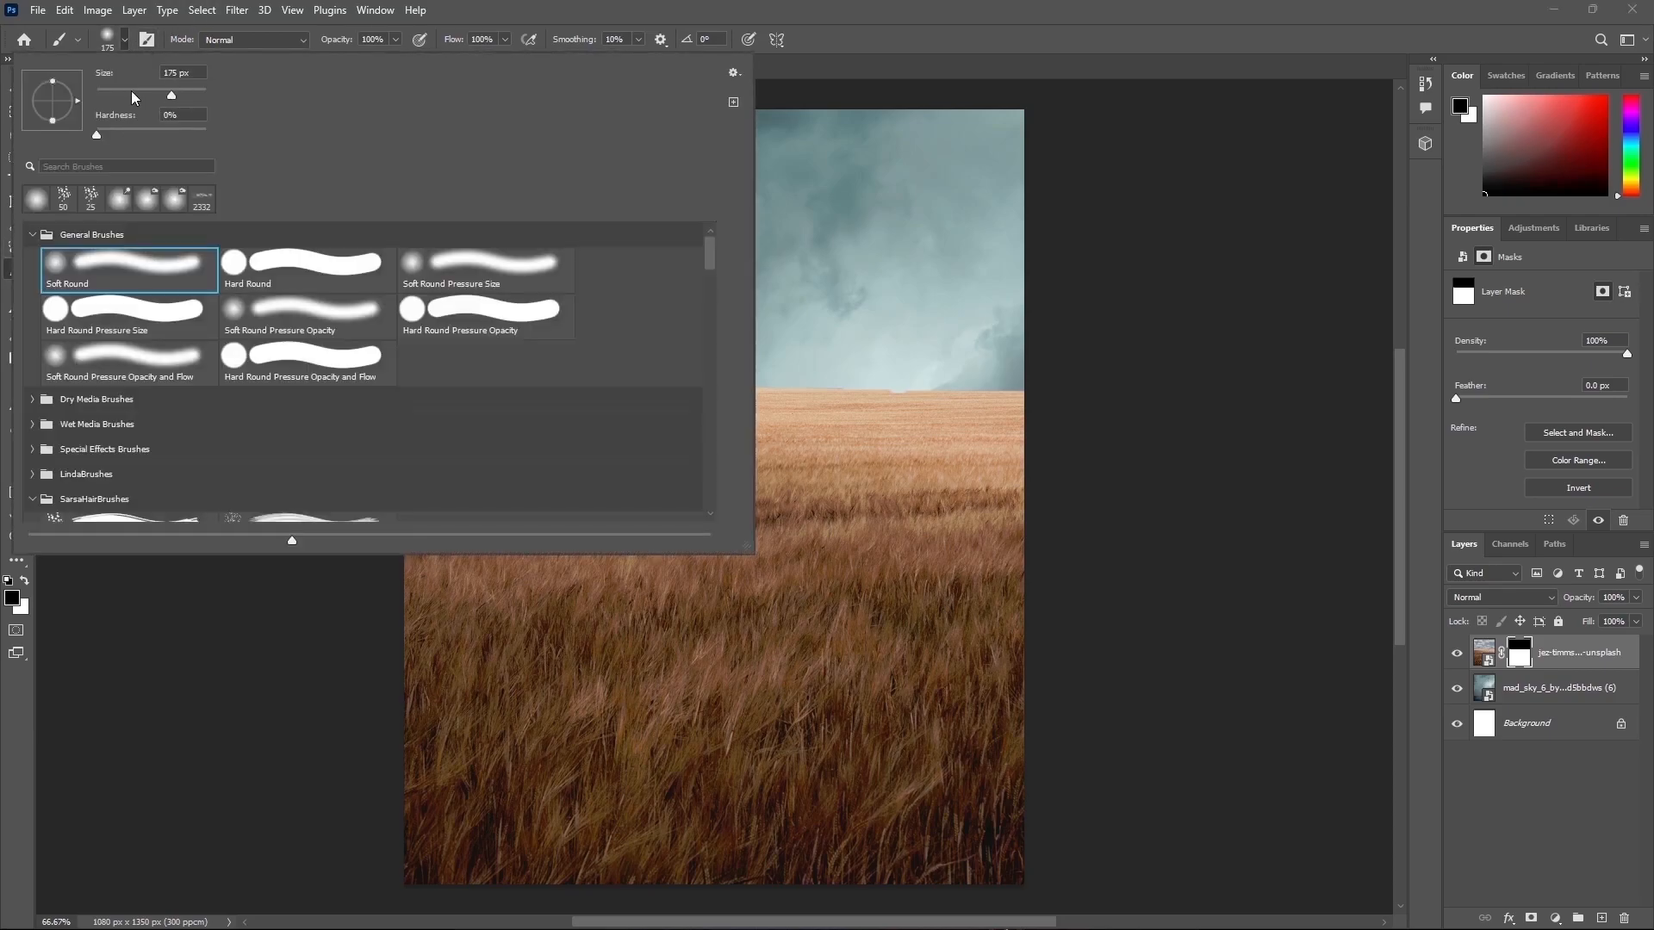
click(1137, 310)
drag(335, 56, 324, 57)
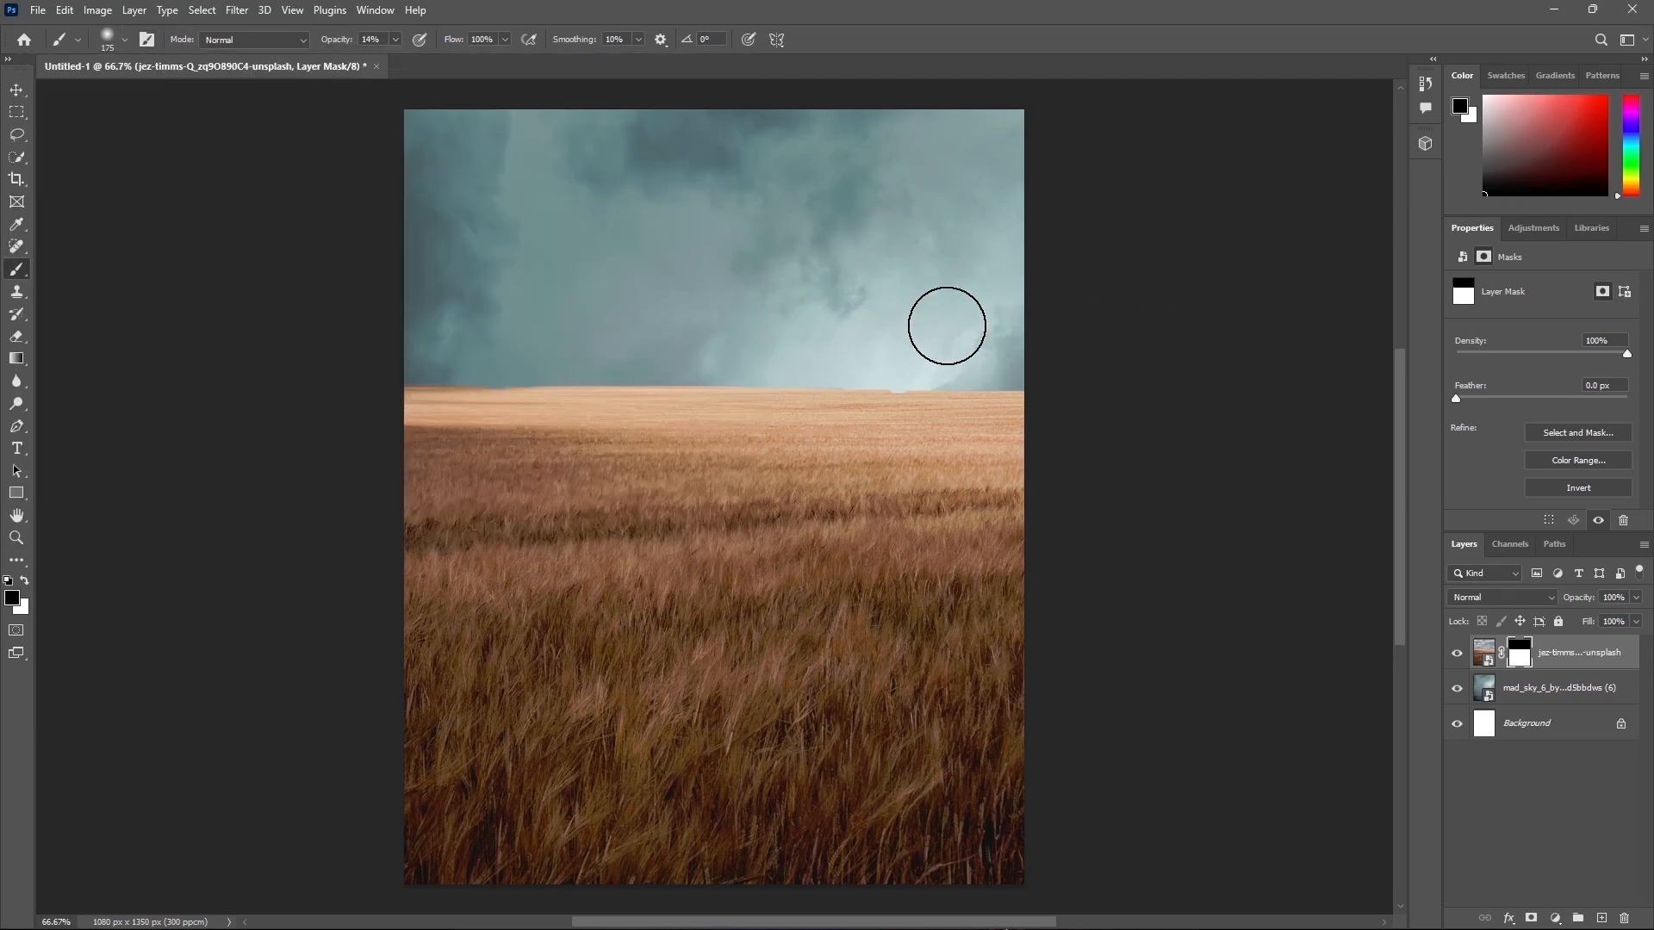
key(bracketleft)
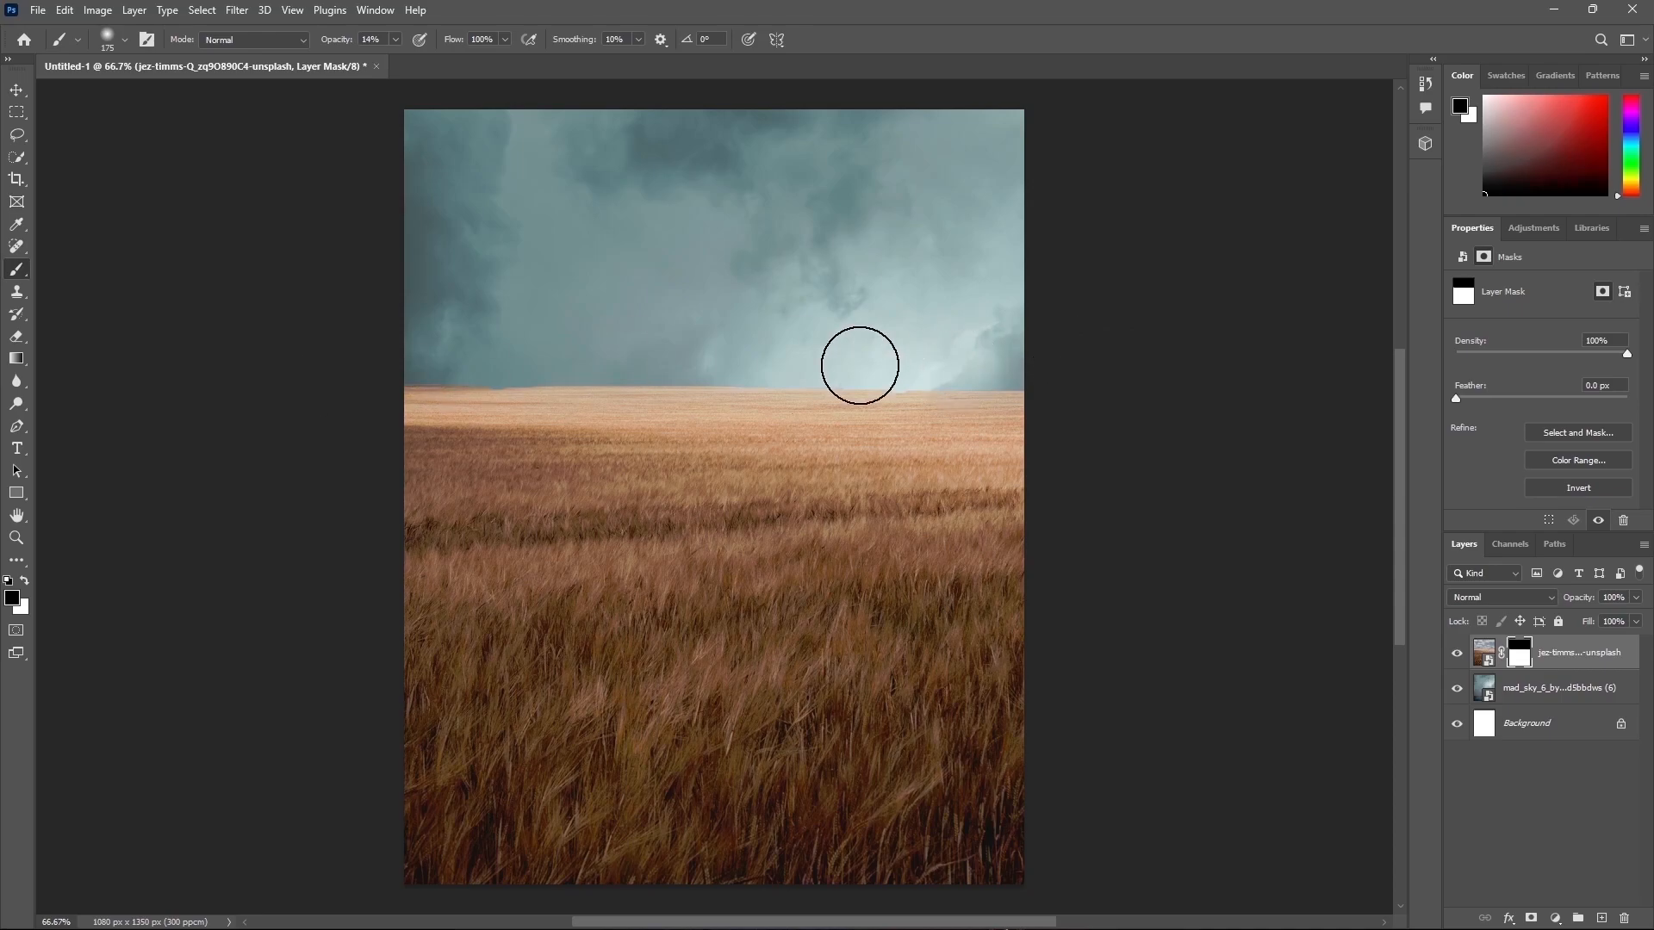
click(395, 41)
key(bracketleft)
key(bracketleft)
key(bracketleft)
key(bracketleft)
key(bracketleft)
key(bracketleft)
key(bracketleft)
key(bracketleft)
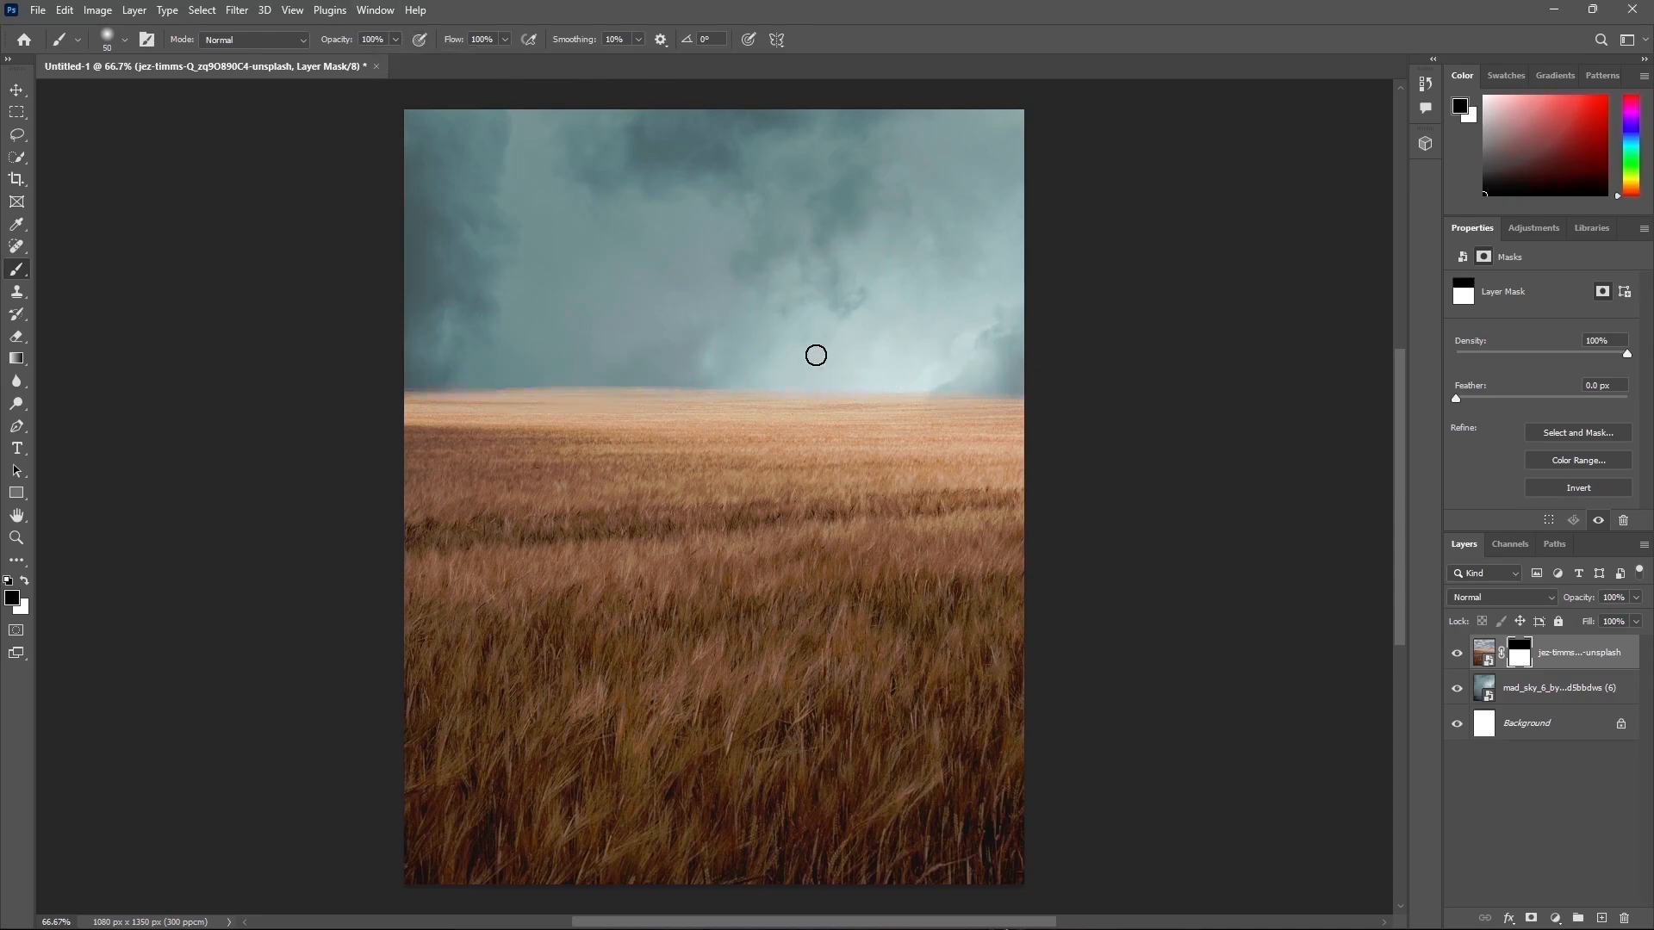
key(bracketright)
key(bracketright)
key(bracketright)
key(bracketright)
key(bracketright)
key(bracketright)
key(bracketright)
key(bracketright)
key(bracketright)
drag(930, 344, 362, 362)
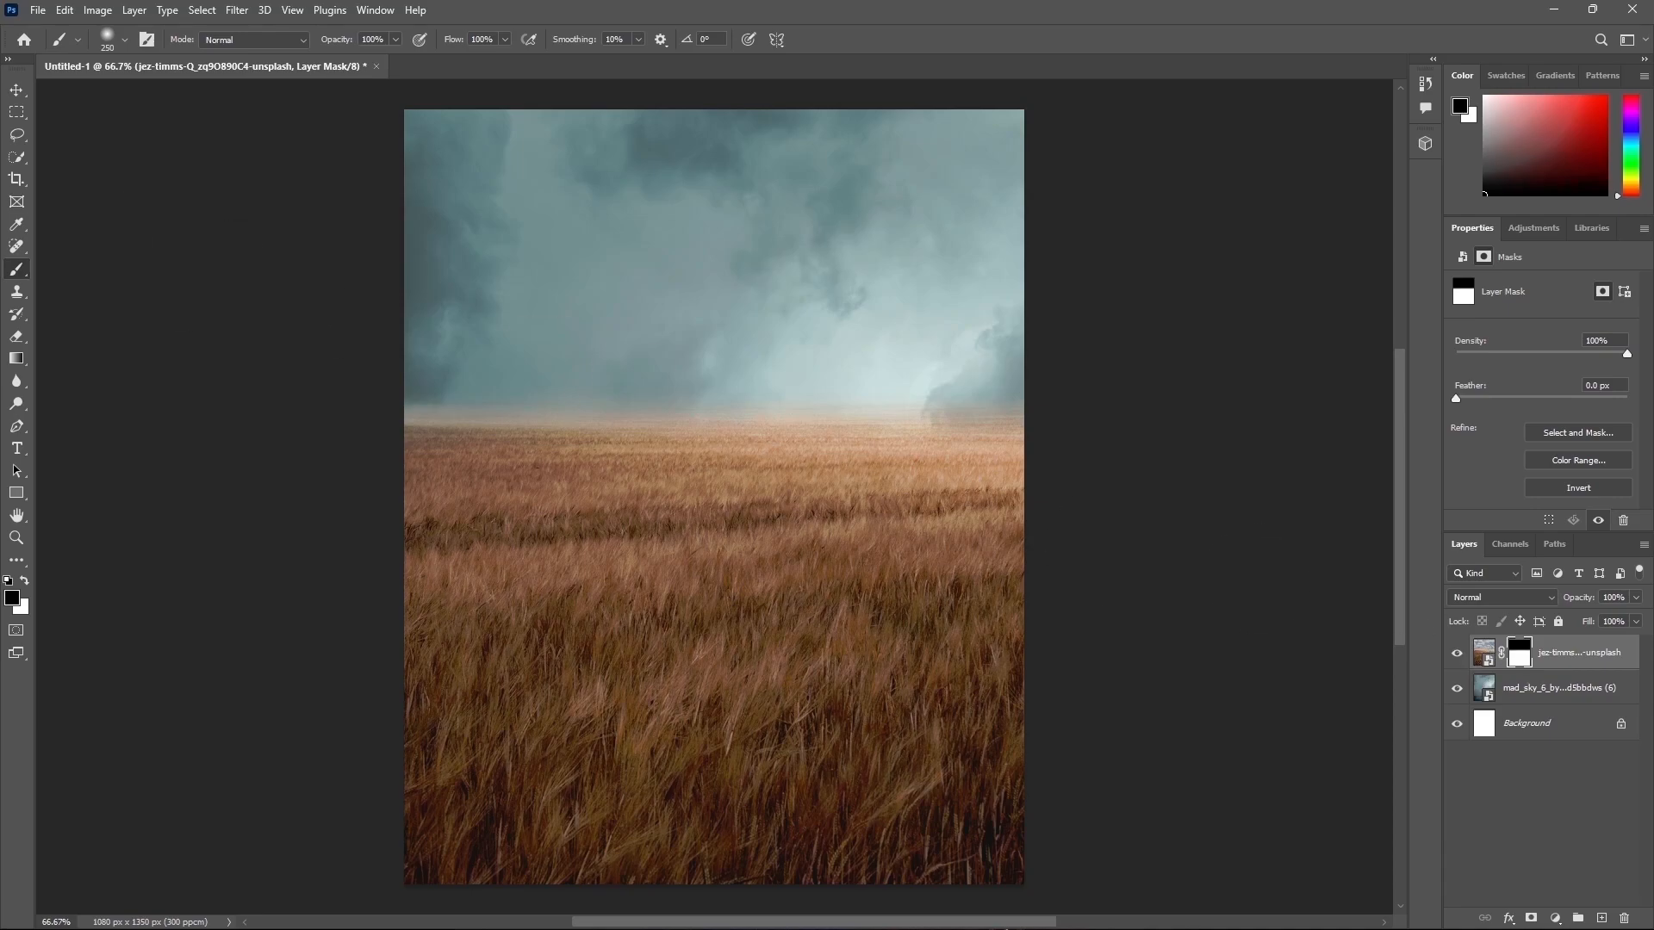
Step: Place the mister-mushroom image into the scene above the field and move it upward
drag(0, 689, 758, 642)
drag(884, 590, 884, 514)
key(Return)
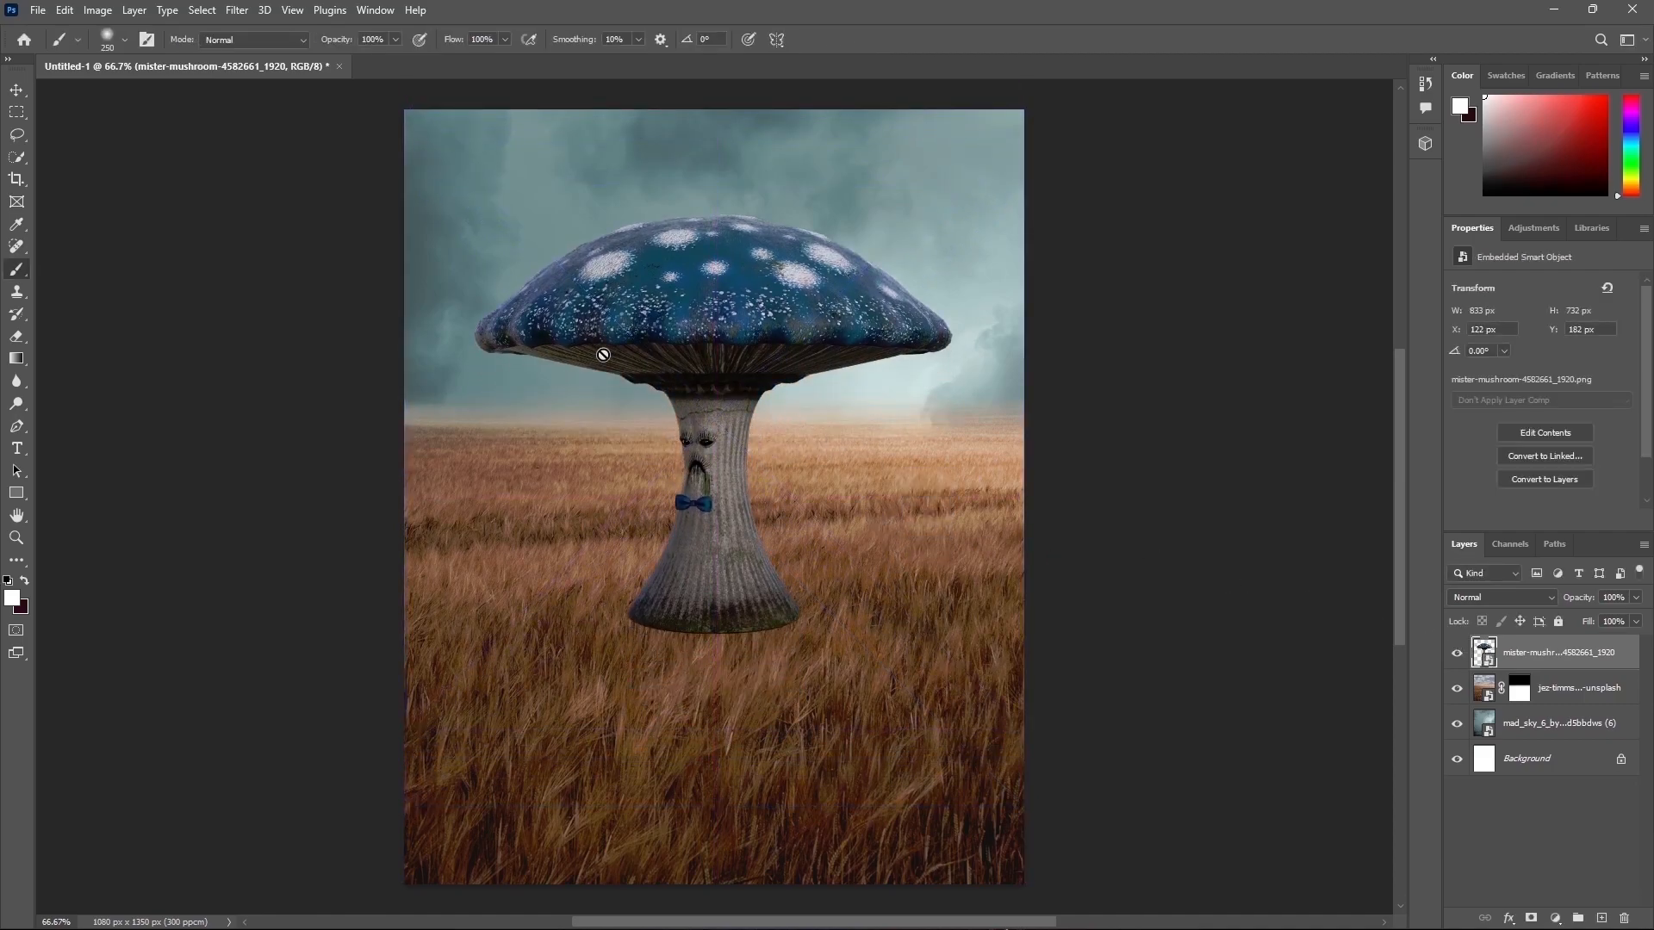
Step: Enlarge the mushroom and reposition it so it stands in the middle of the field
key(ctrl+t)
drag(1040, 419, 1137, 430)
mouse_move(991, 479)
mouse_down()
mouse_move(942, 479)
mouse_move(936, 458)
mouse_up()
key(Return)
Step: Add a layer mask to the mushroom and paint out its base with a 200 px brush so it sinks into the wheat
click(1530, 918)
key([)
mouse_move(873, 668)
mouse_down()
mouse_move(711, 663)
mouse_move(802, 671)
mouse_up()
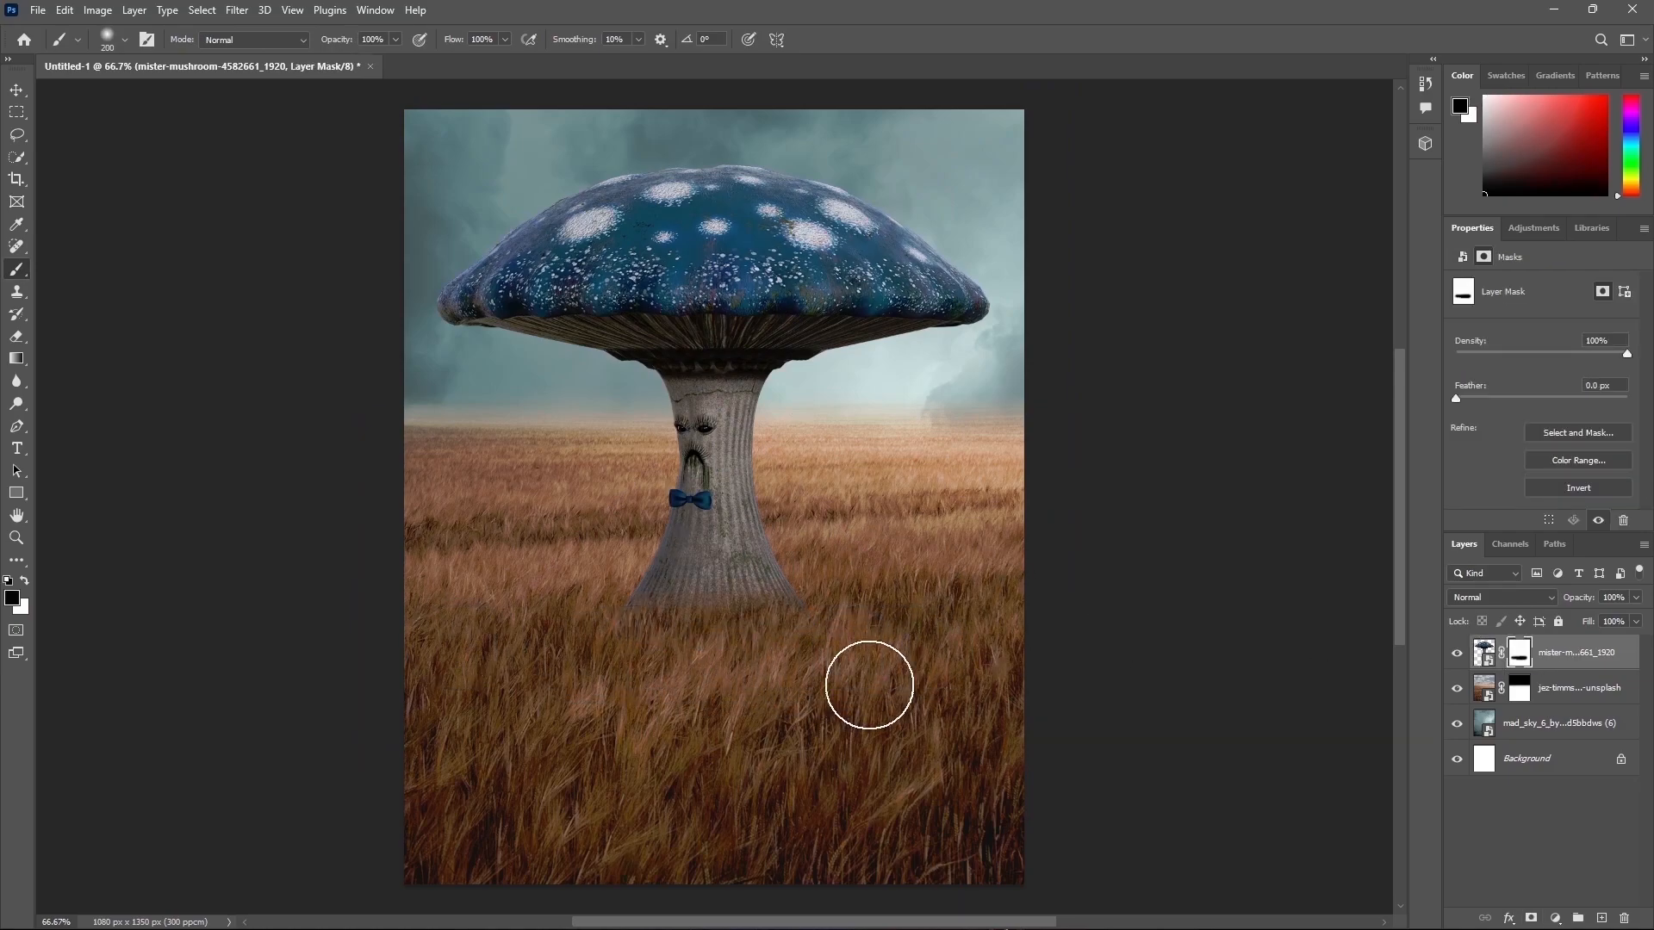
Step: Rasterize the mushroom layer
key(x)
click(1575, 657)
right_click(1574, 656)
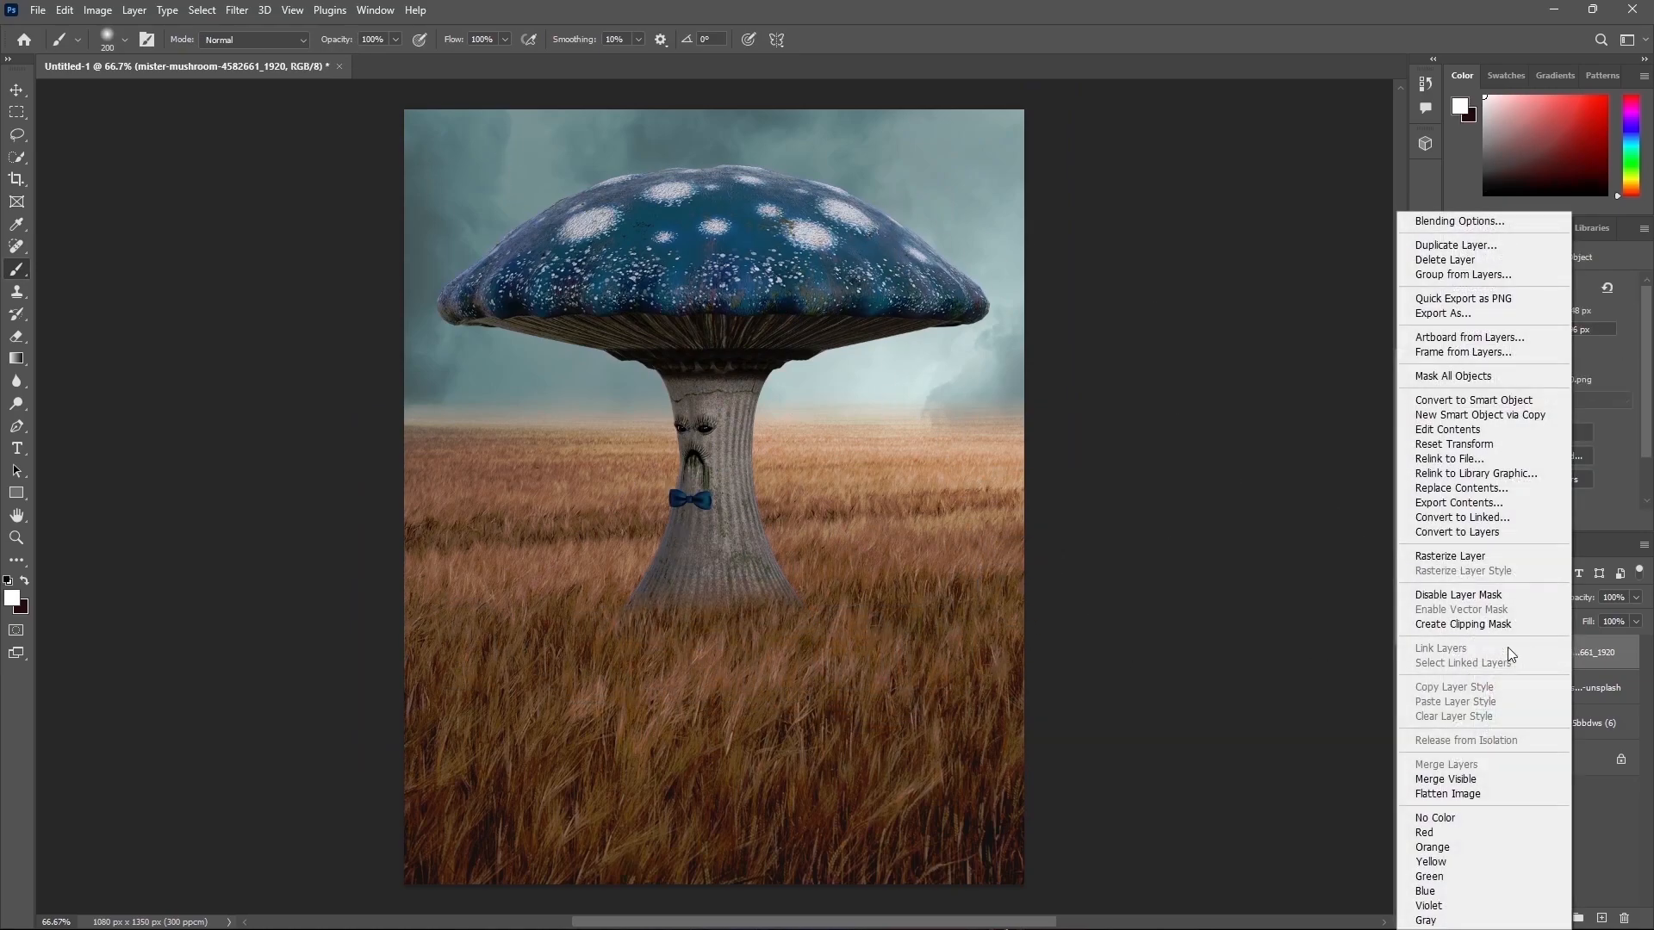
click(1464, 555)
Step: Remove the face and bow tie from the mushroom stem with the Spot Healing Brush
click(18, 245)
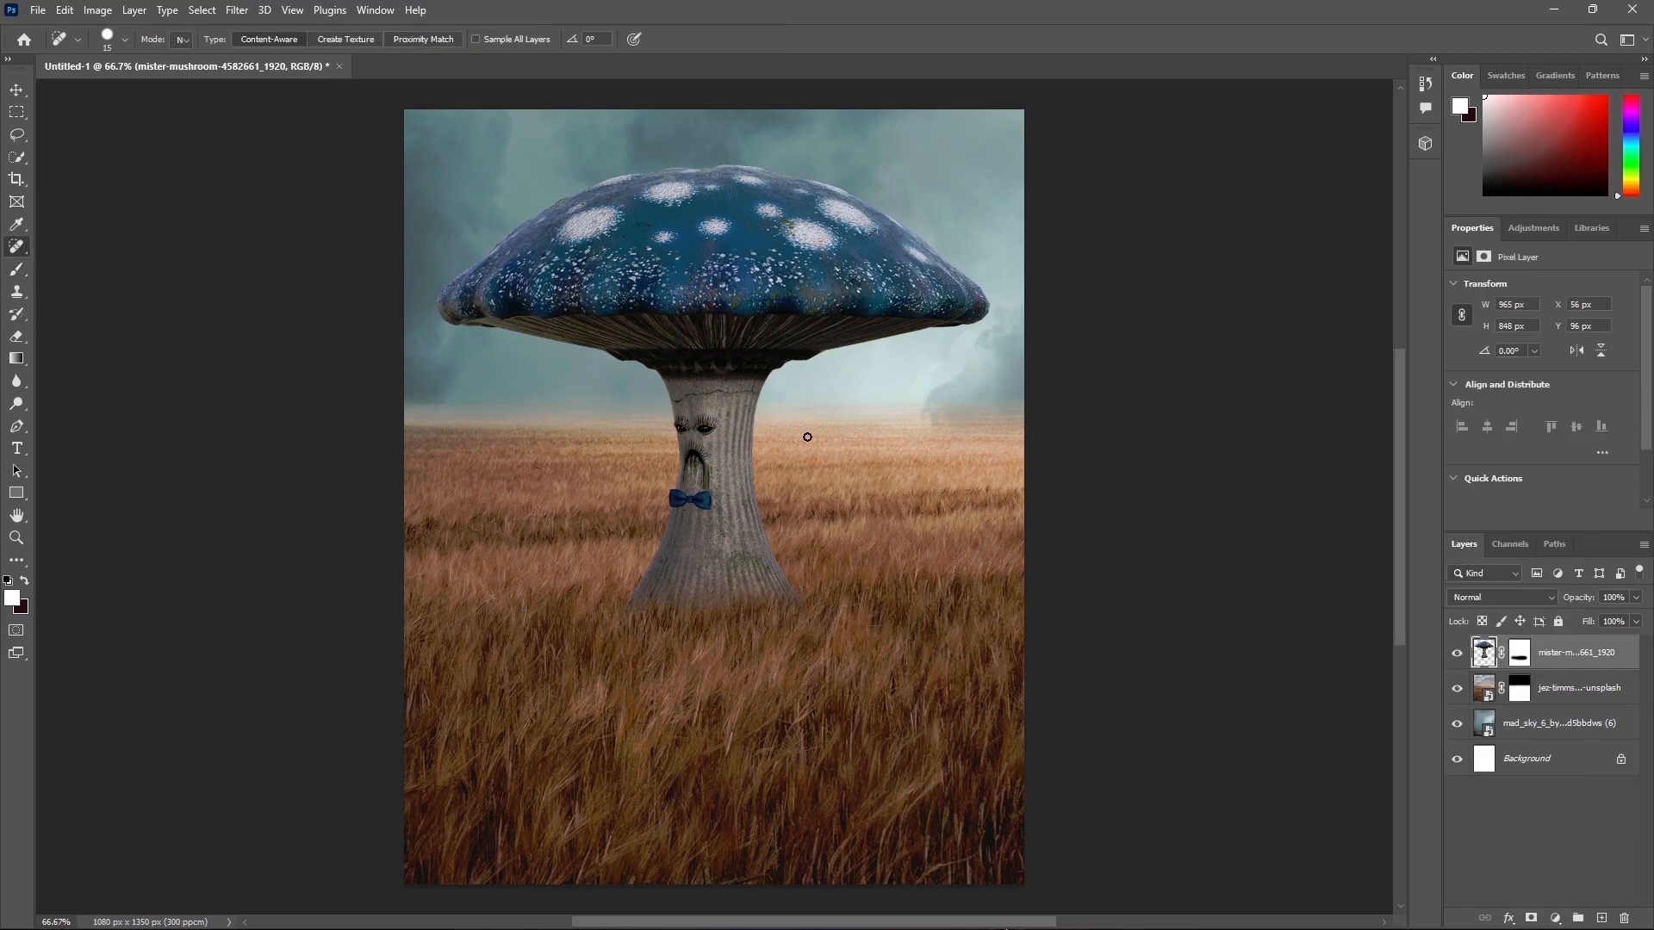
click(717, 425)
mouse_move(674, 499)
mouse_down()
mouse_move(713, 496)
mouse_move(695, 439)
mouse_up()
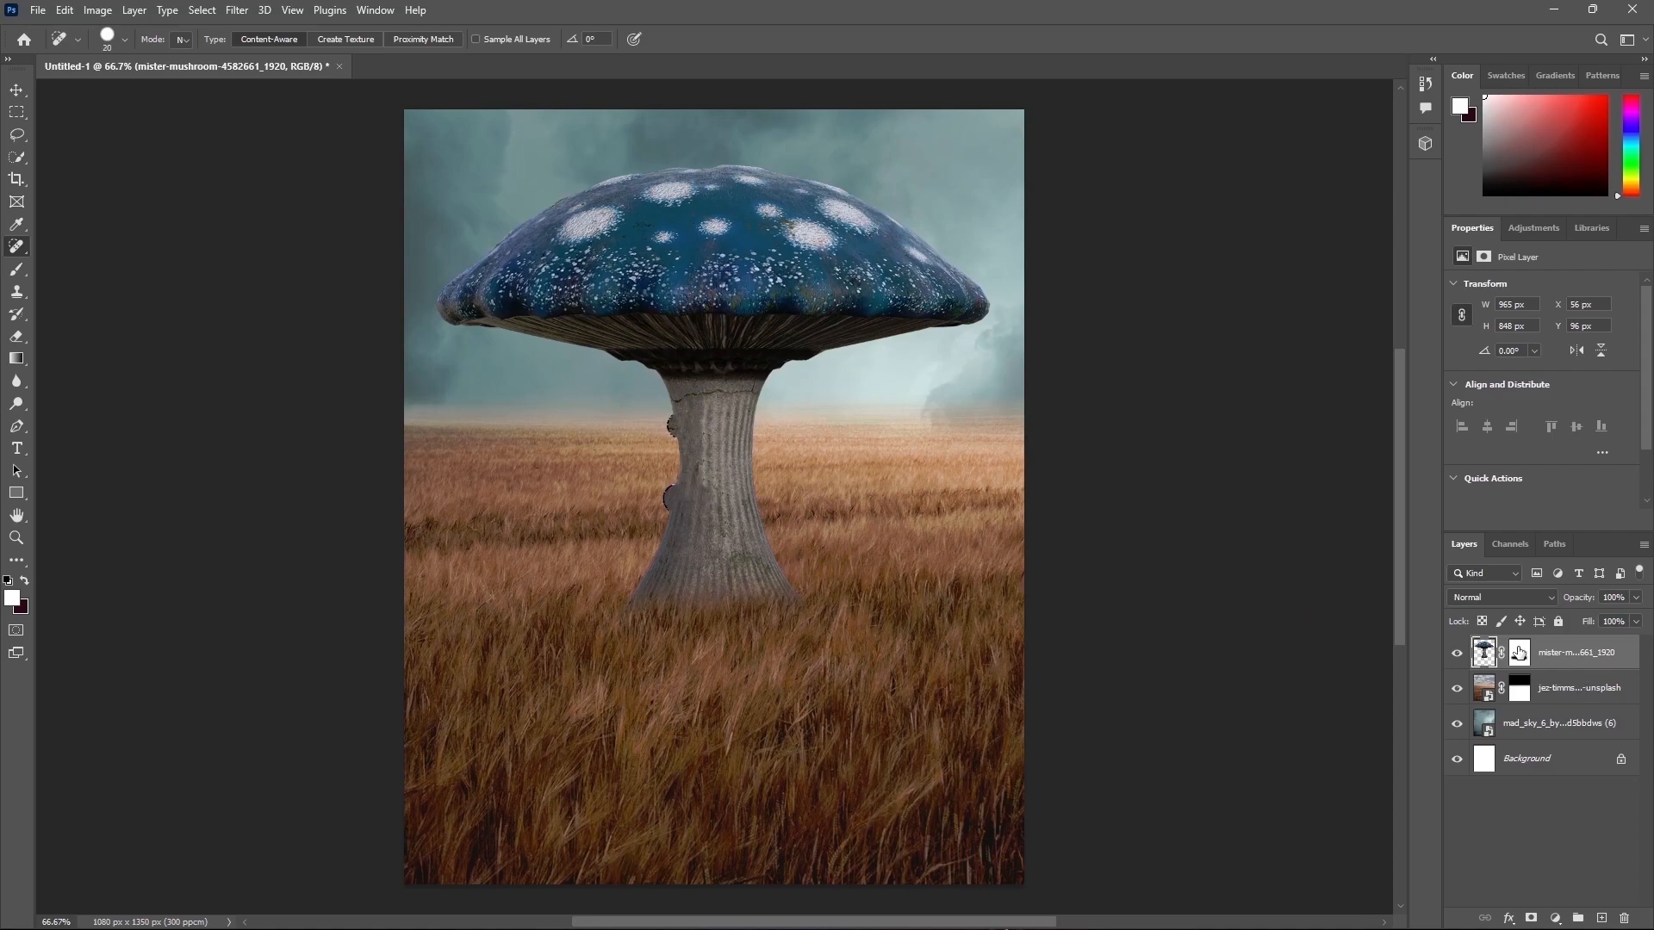
Step: Paint on the mushroom's mask with a hard round brush to clean up the leftover mark on the stem's left edge
click(1521, 655)
click(17, 272)
click(125, 40)
double_click(280, 265)
key([)
key([)
key([)
mouse_move(627, 428)
mouse_down()
mouse_move(528, 477)
mouse_move(640, 439)
mouse_up()
key(])
key(])
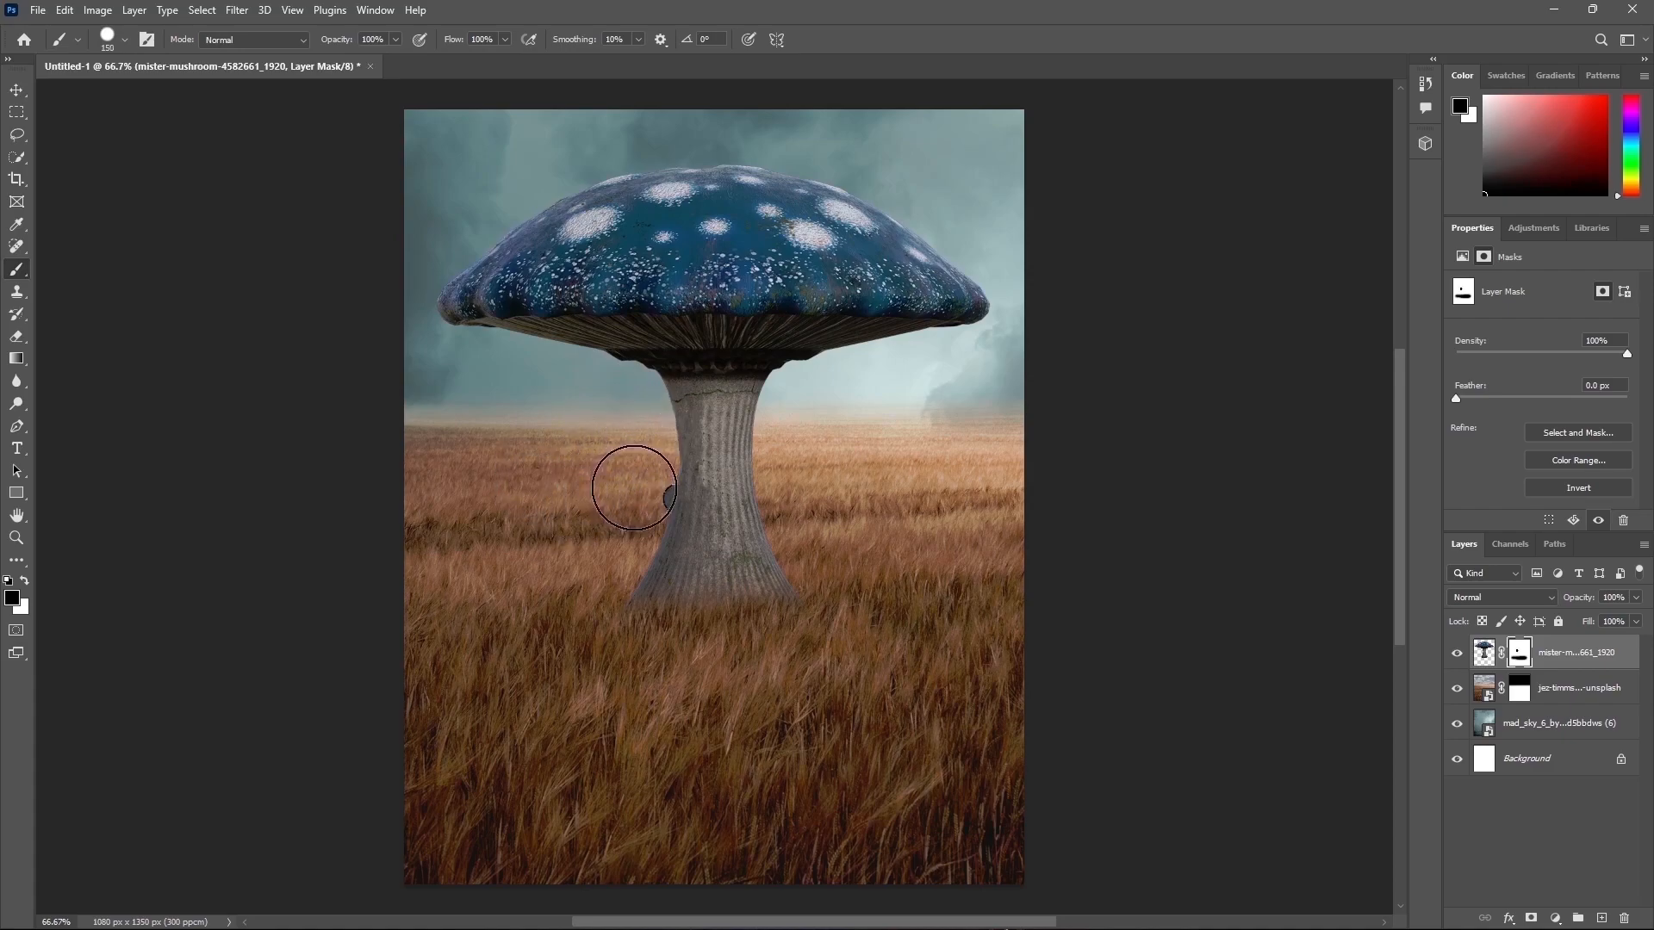
click(627, 483)
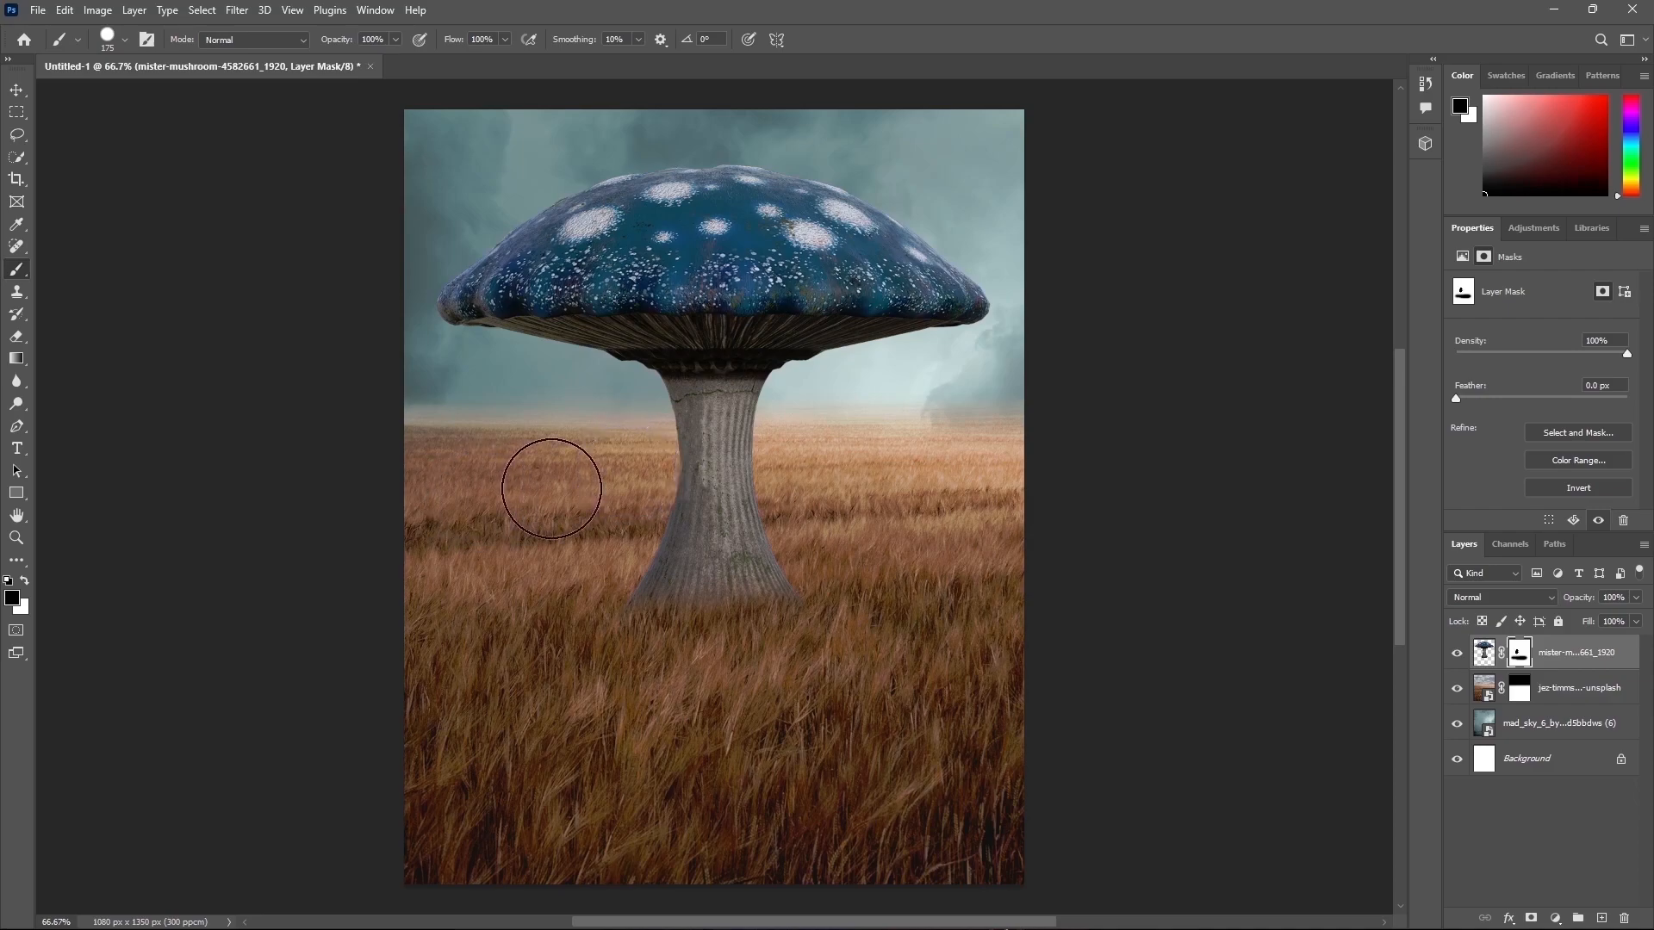
Step: Place the alien-4803287 mushroom image and position it toward the left edge of the scene
click(1484, 654)
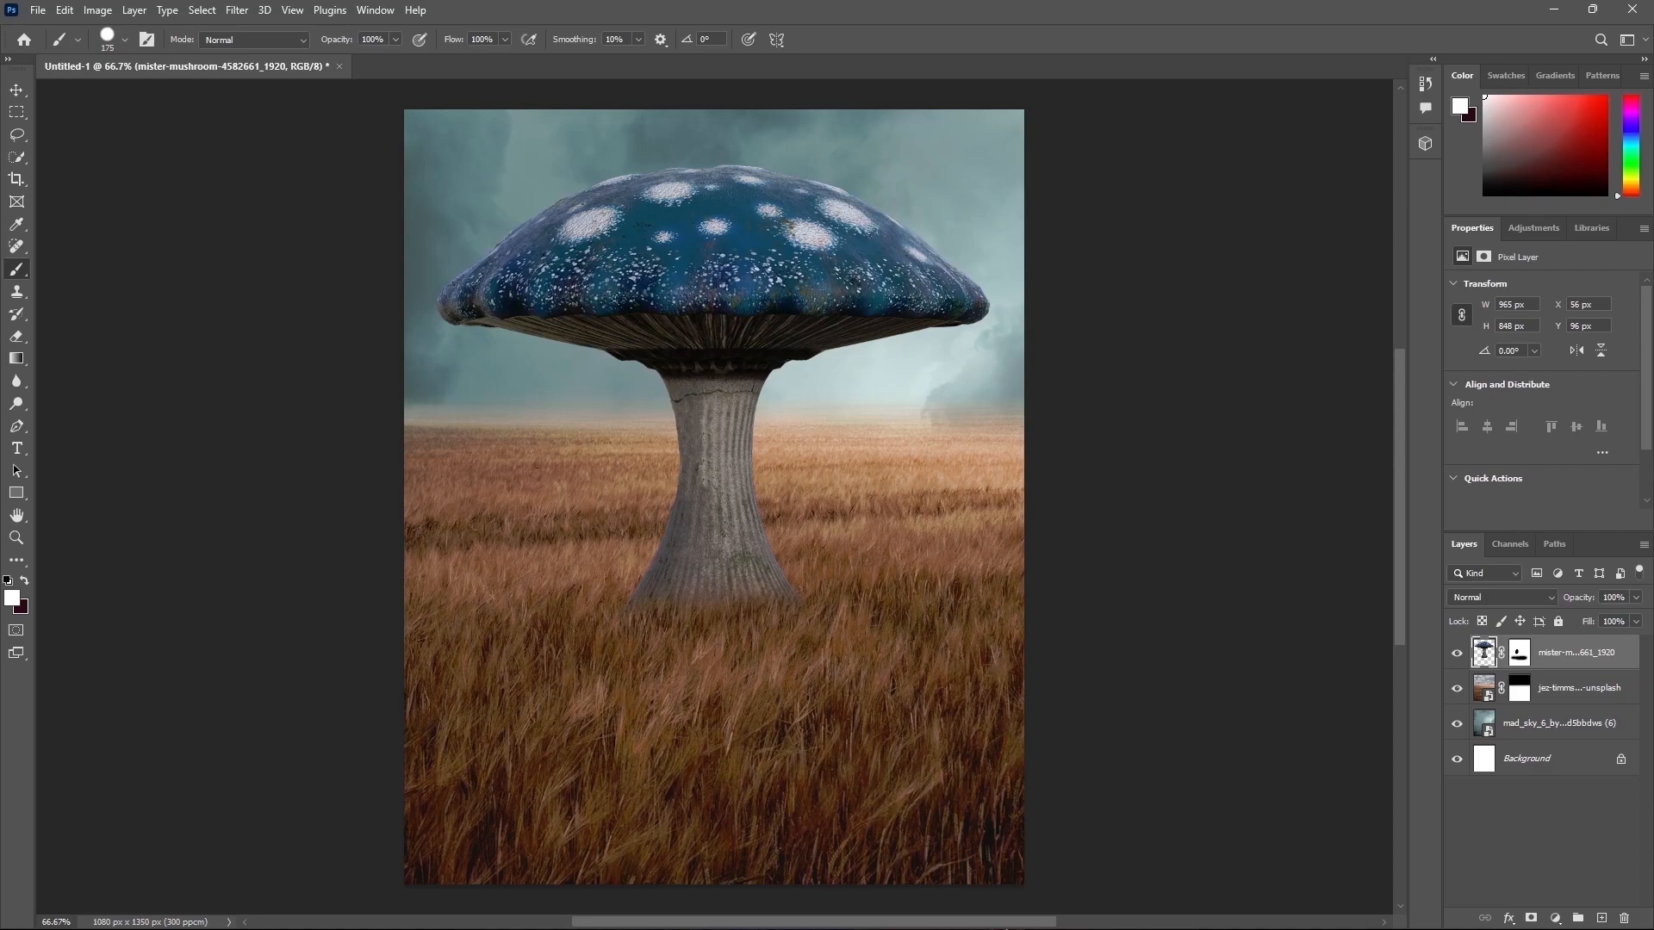
drag(138, 439, 592, 451)
drag(891, 484, 544, 556)
drag(338, 291, 341, 315)
key(Return)
key(b)
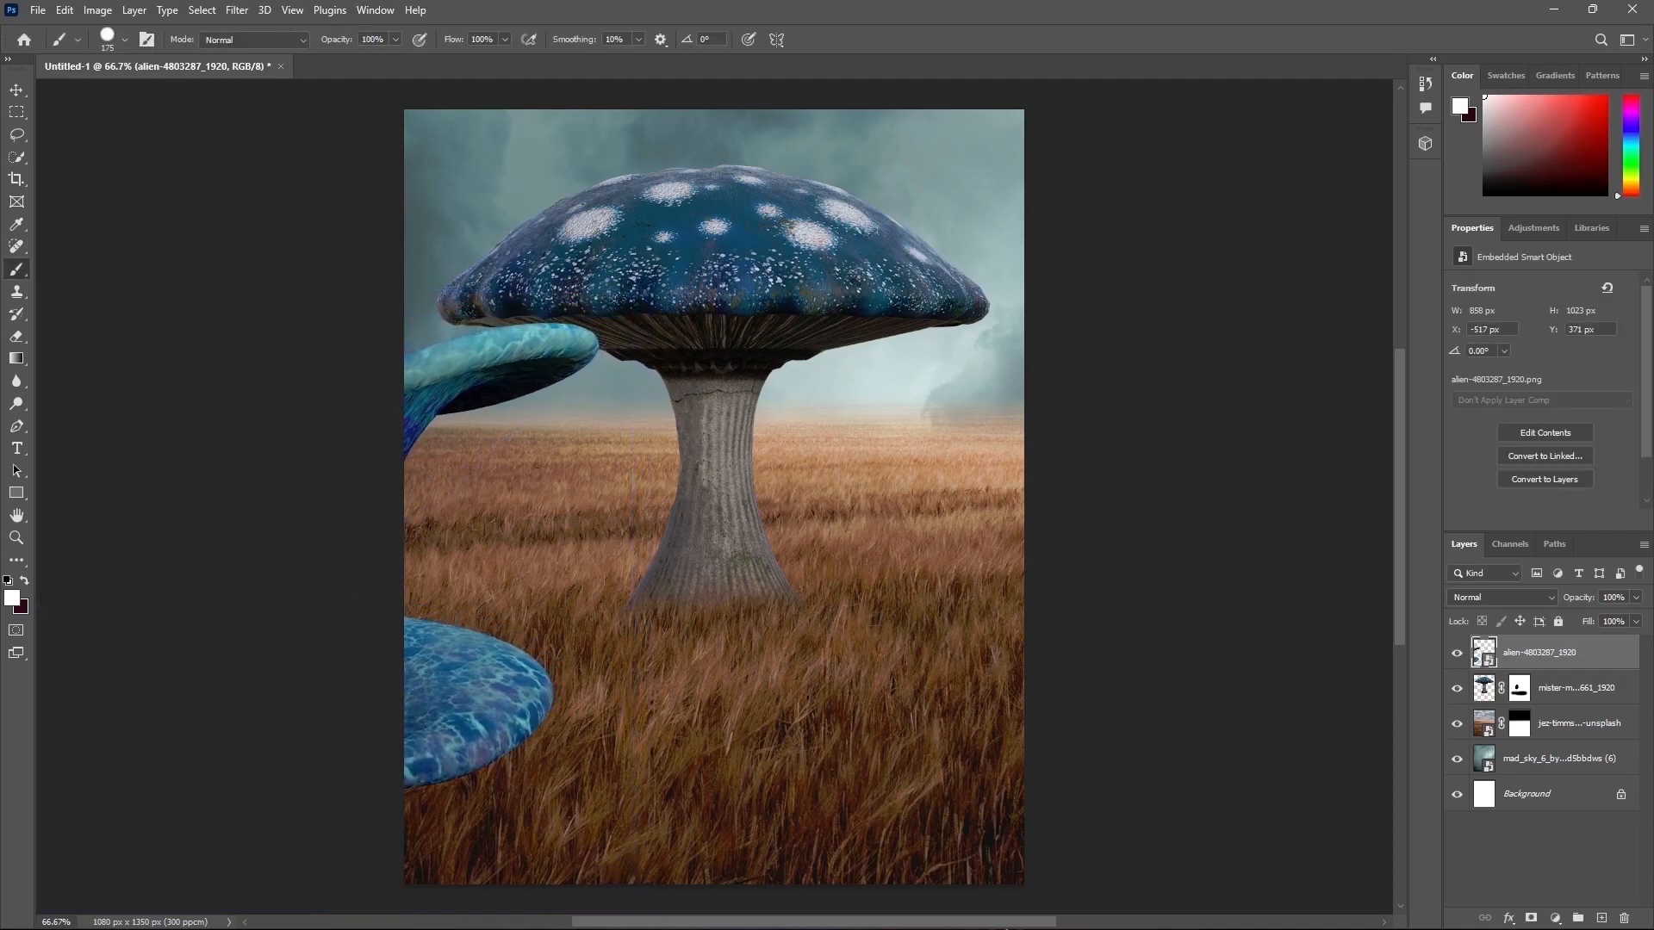
Step: Place the alien-4803285 mushroom image, shrink it and set it in the left foreground
drag(405, 534, 680, 538)
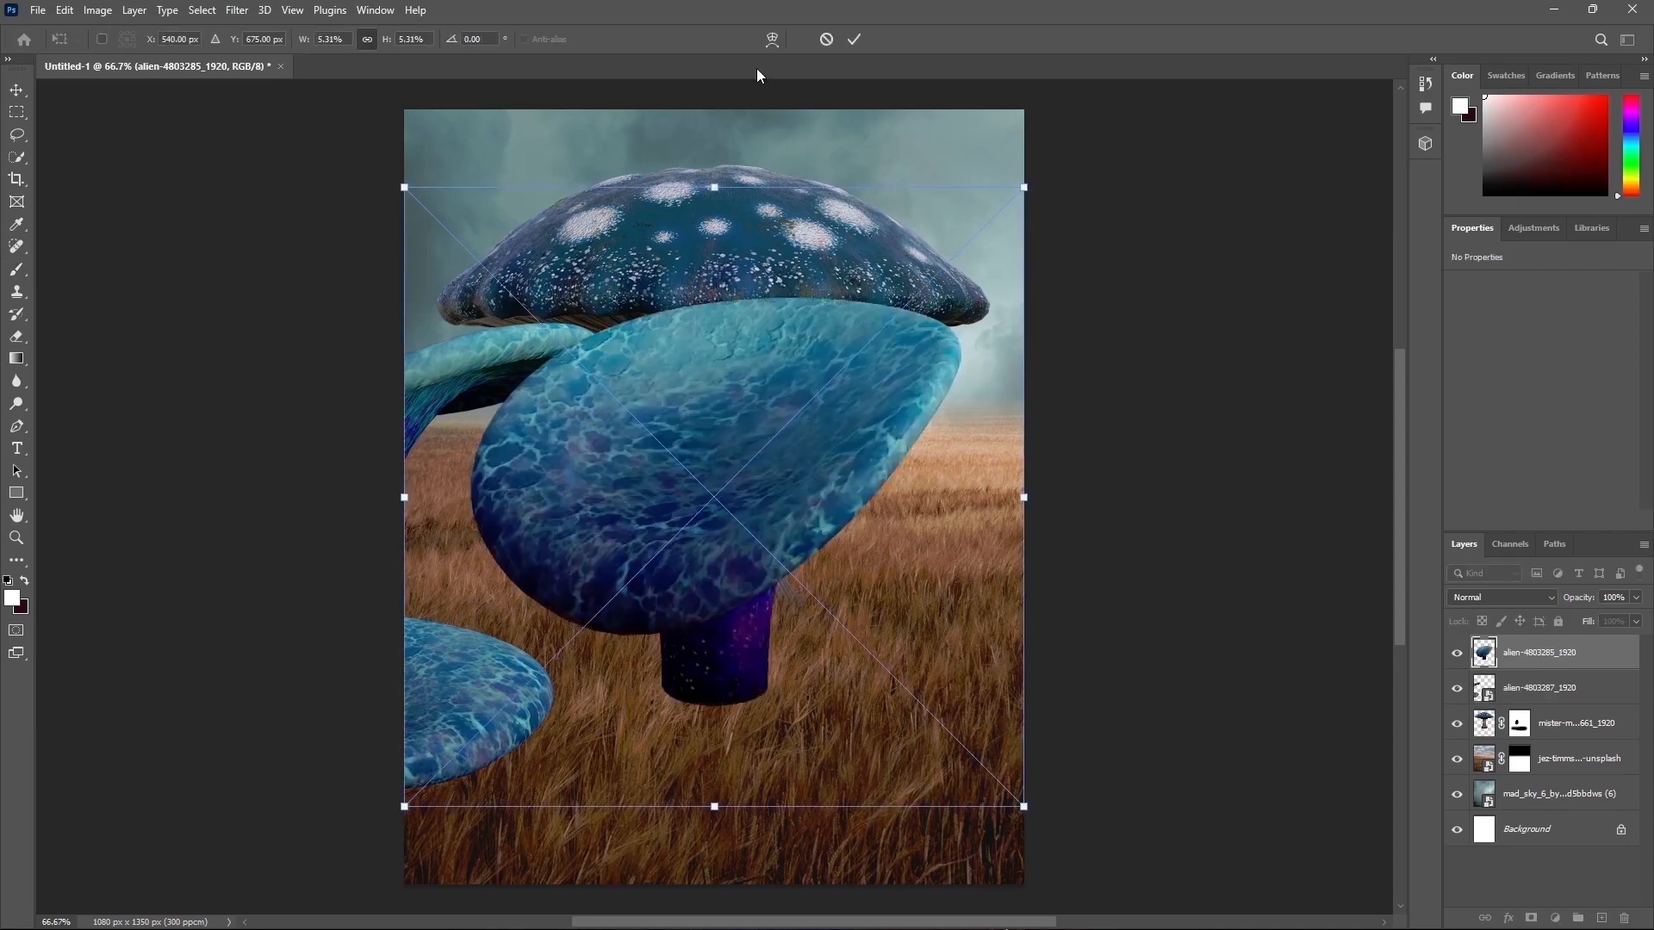
drag(708, 197, 673, 596)
drag(729, 688, 619, 625)
key(Return)
key(b)
Step: Duplicate the alien-4803287 layer and move the copy toward the center
click(1533, 689)
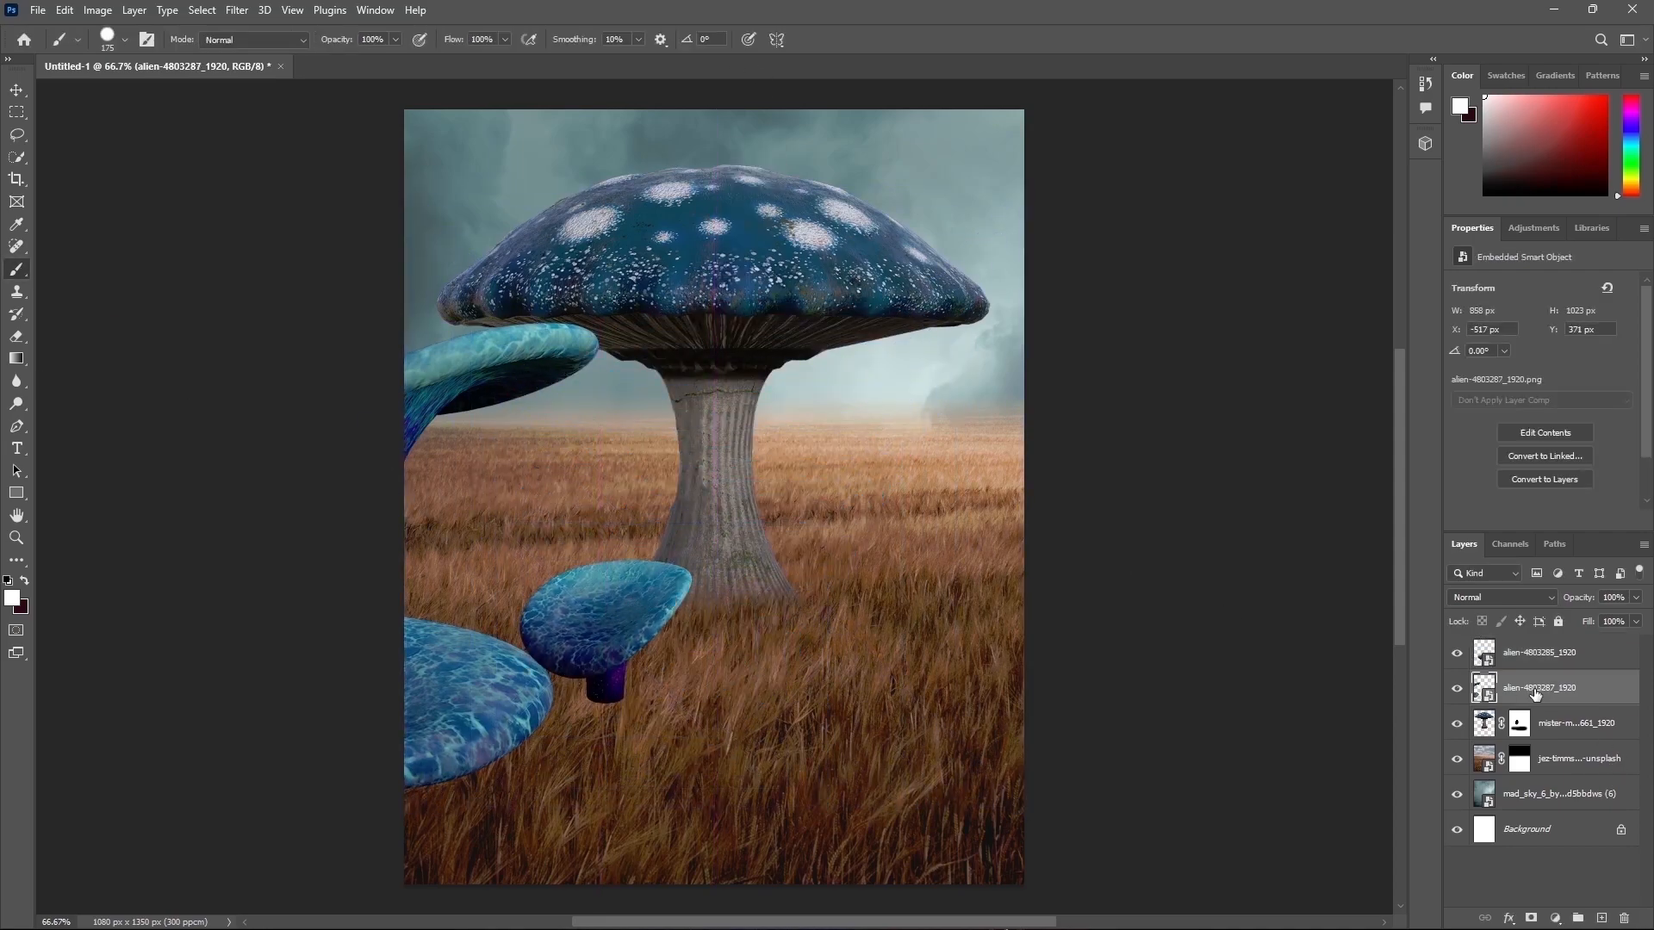
key(ctrl+j)
key(ctrl+t)
drag(941, 403, 875, 401)
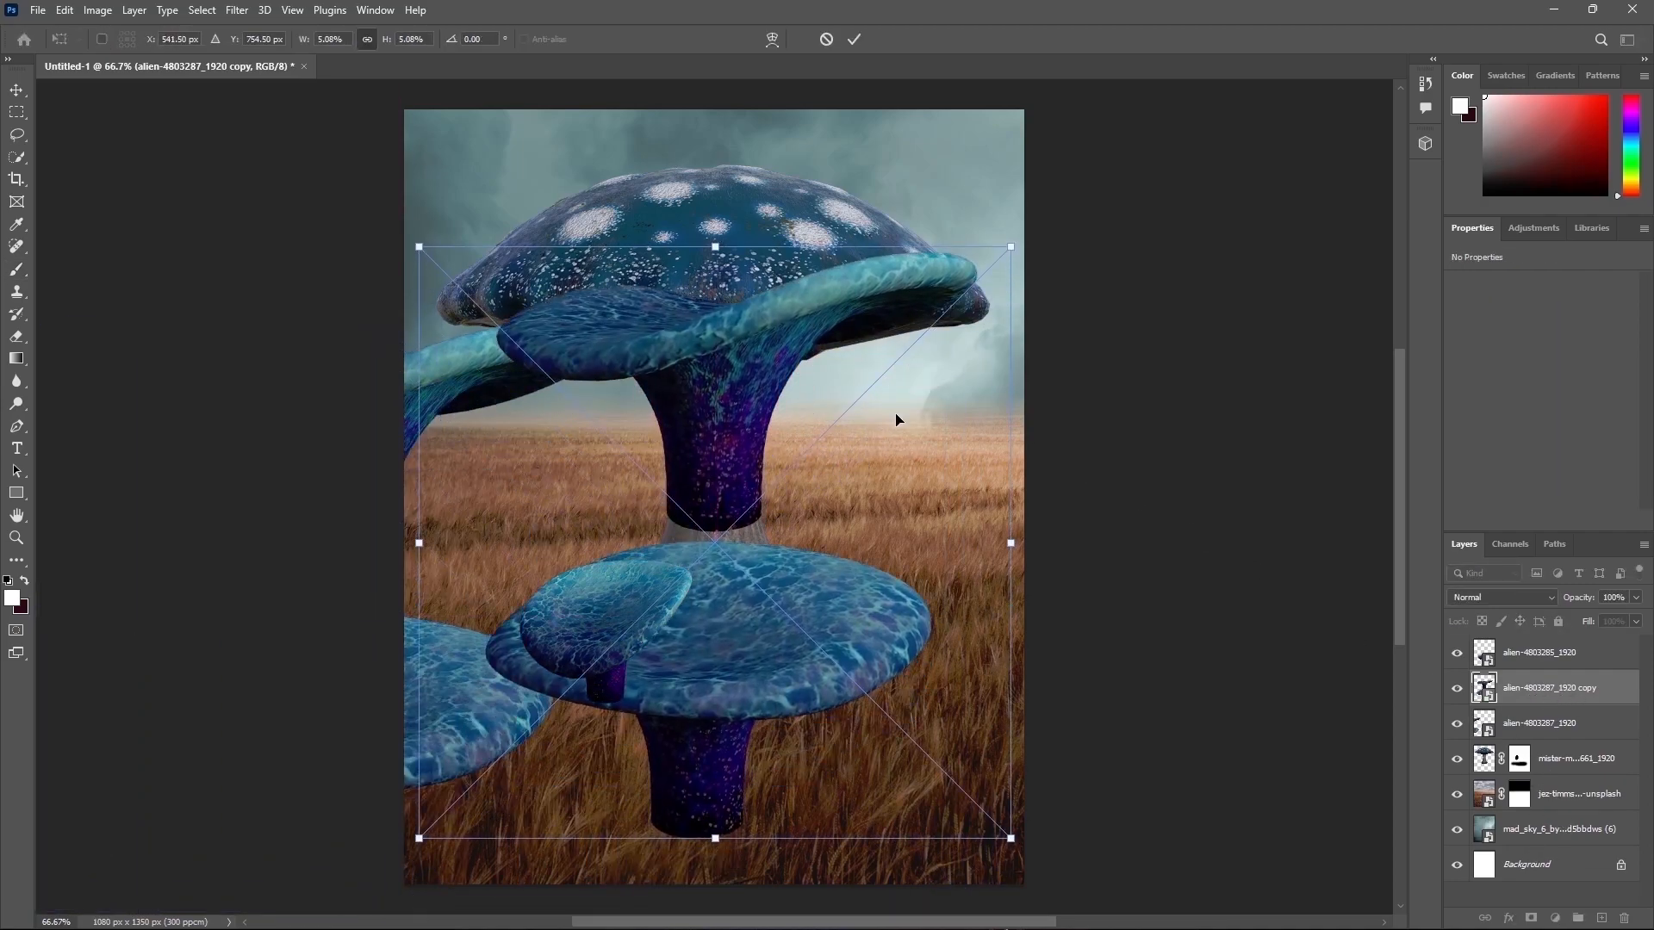
key(Return)
Step: Add a mask to the copy and paint out its lower mushroom with a 400 px brush
click(1553, 915)
key(x)
key(bracketright)
key(bracketright)
key(bracketright)
key(bracketright)
mouse_move(959, 602)
mouse_down()
mouse_move(816, 705)
mouse_move(787, 646)
mouse_move(657, 639)
mouse_move(863, 749)
mouse_up()
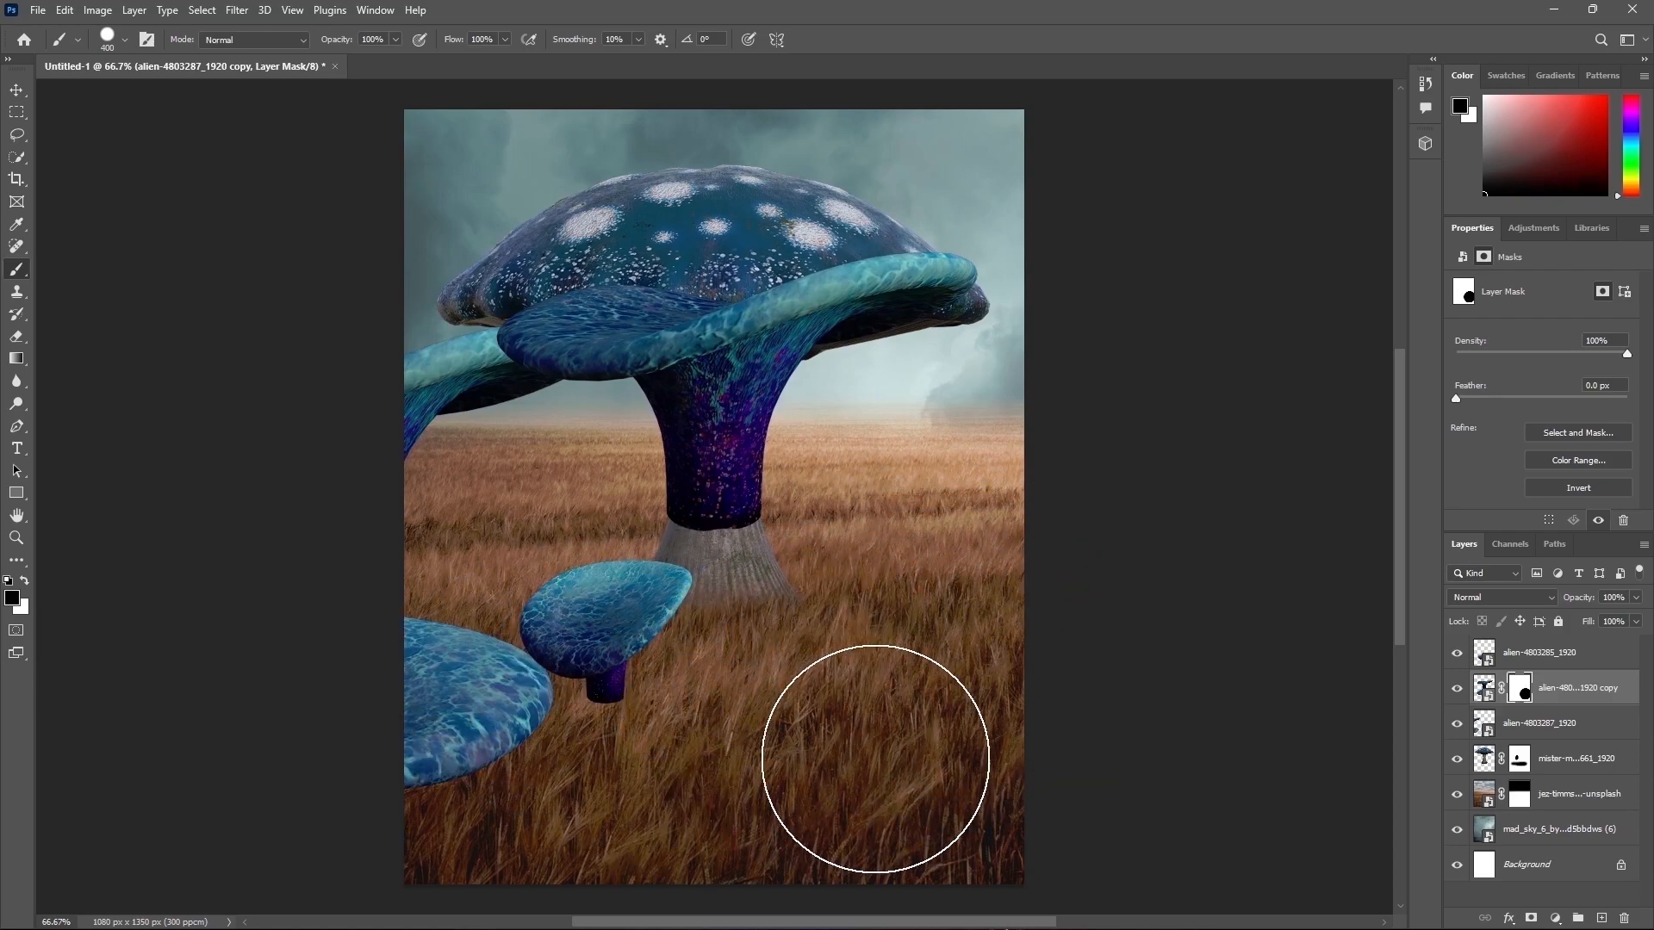
Step: Shrink the copied mushroom and place it near the left edge beside the giant stem
click(1490, 695)
key(ctrl+t)
drag(729, 248, 731, 604)
drag(741, 713, 499, 579)
drag(488, 469, 487, 420)
drag(579, 553, 551, 592)
key(Return)
key(b)
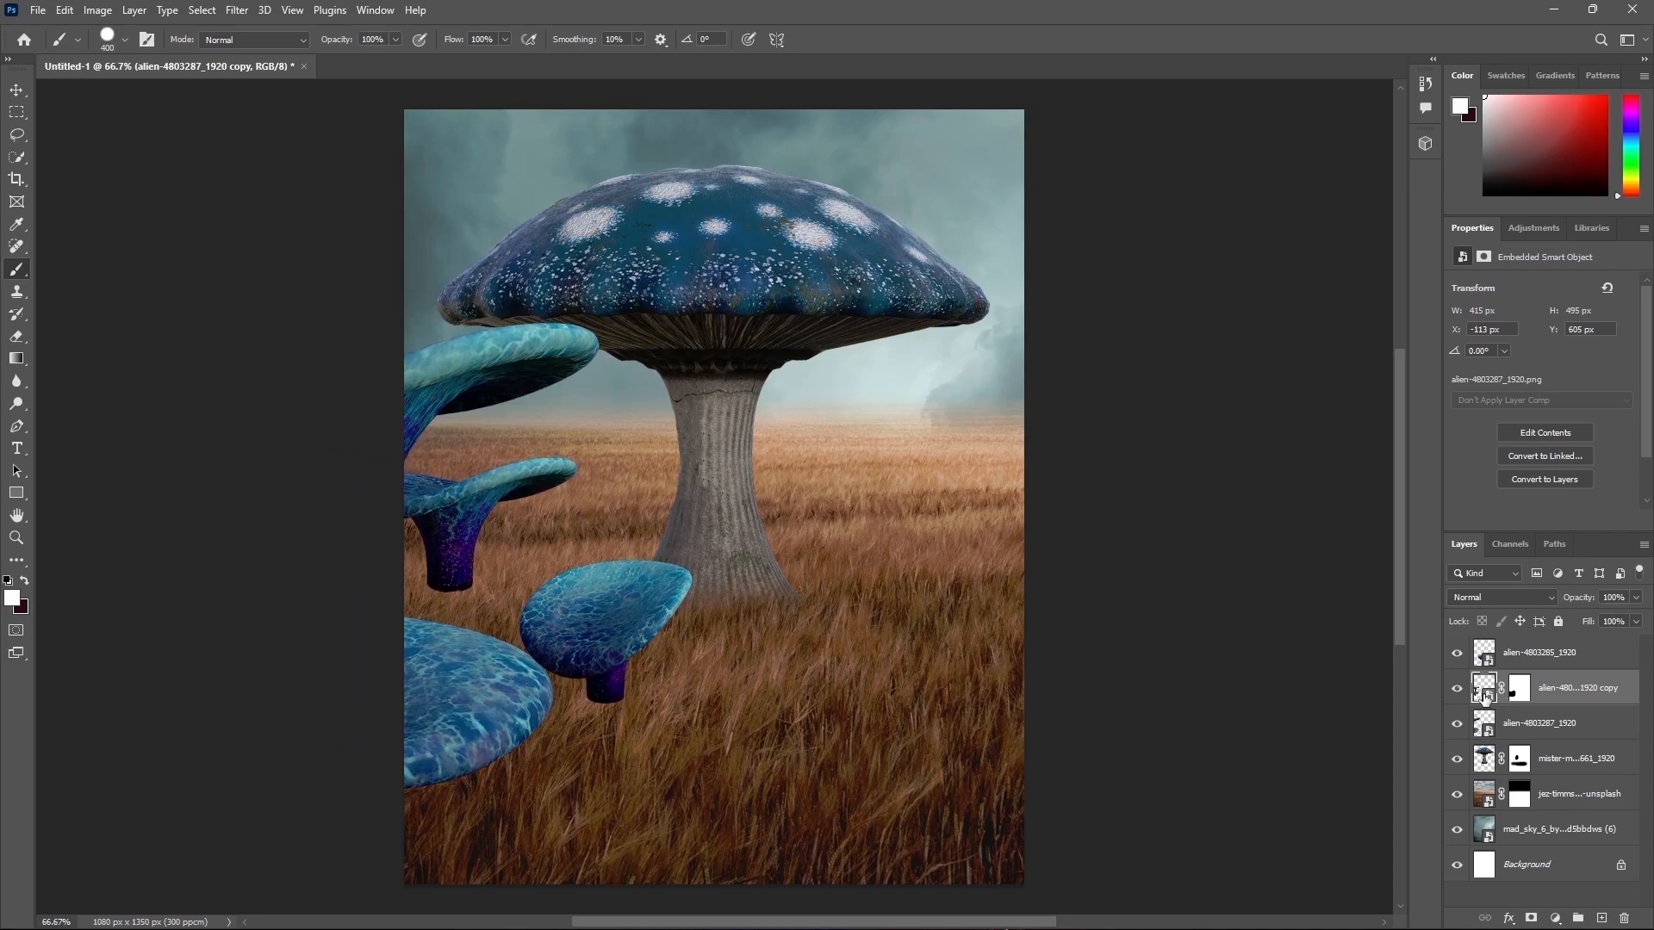
Step: Duplicate the original alien-4803287 layer, move and scale the copy to the right edge, and mask out its lower mushroom
click(1542, 726)
key(ctrl+j)
key(ctrl+t)
drag(549, 519, 963, 509)
drag(745, 315, 746, 199)
drag(908, 487, 1202, 596)
key(Return)
key(b)
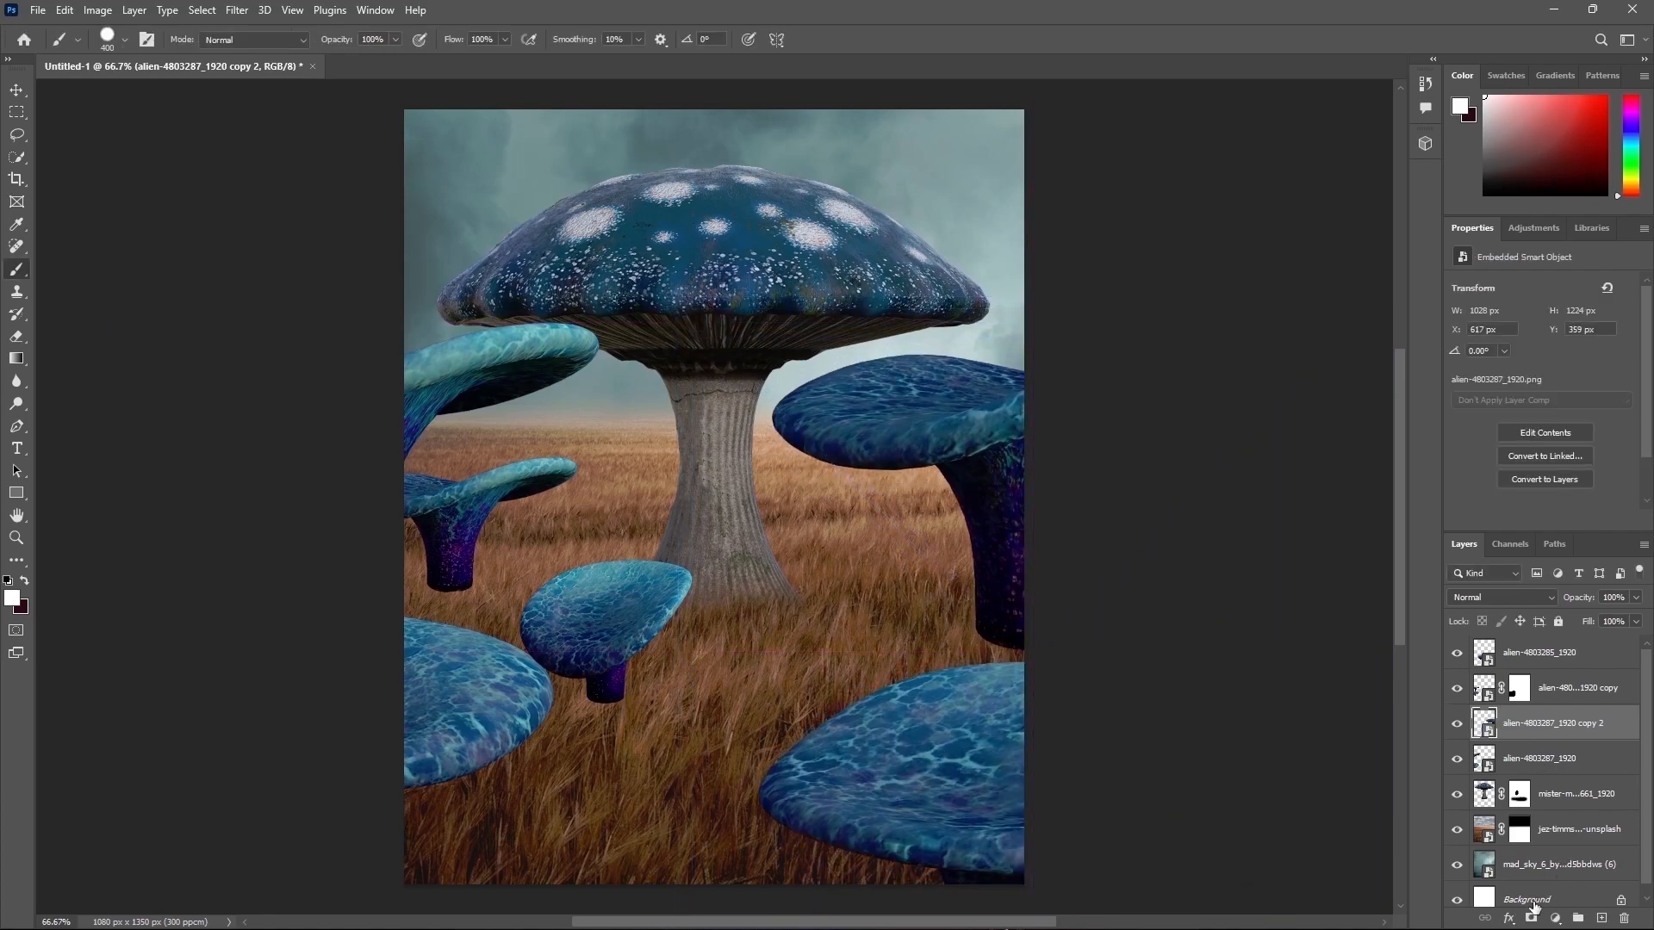
click(1531, 918)
mouse_move(1063, 756)
mouse_down()
mouse_move(934, 756)
mouse_move(979, 778)
mouse_up()
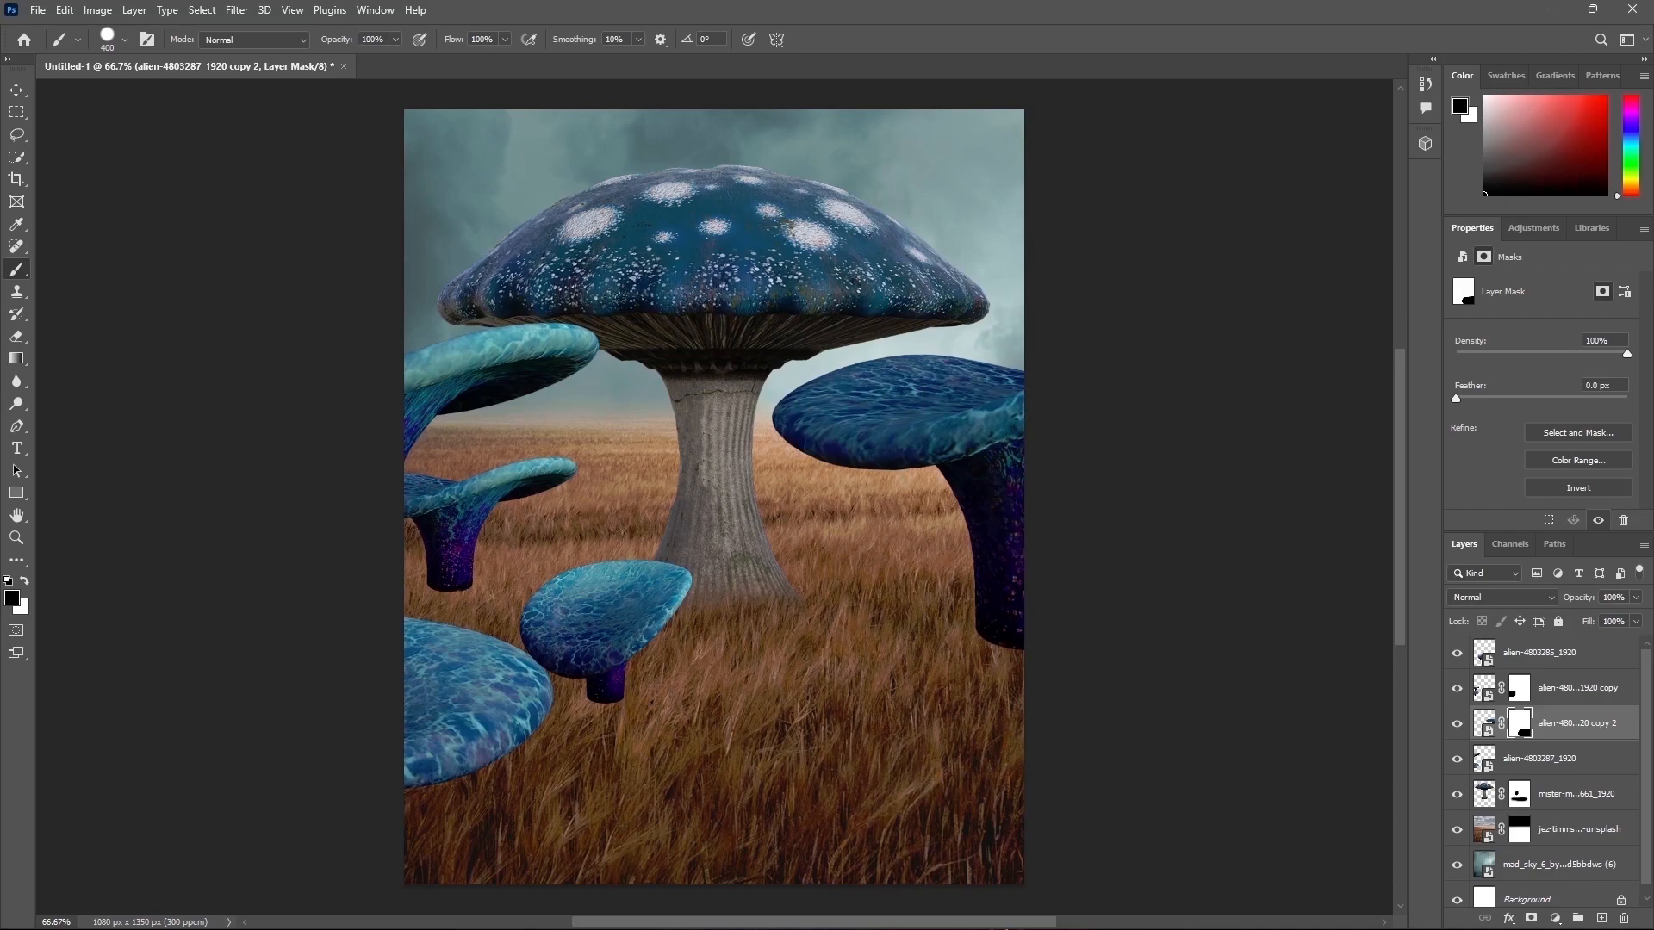
Step: Place the alien-4803287 image again, add a mask and paint out its upper mushroom
drag(0, 539, 560, 538)
key(Return)
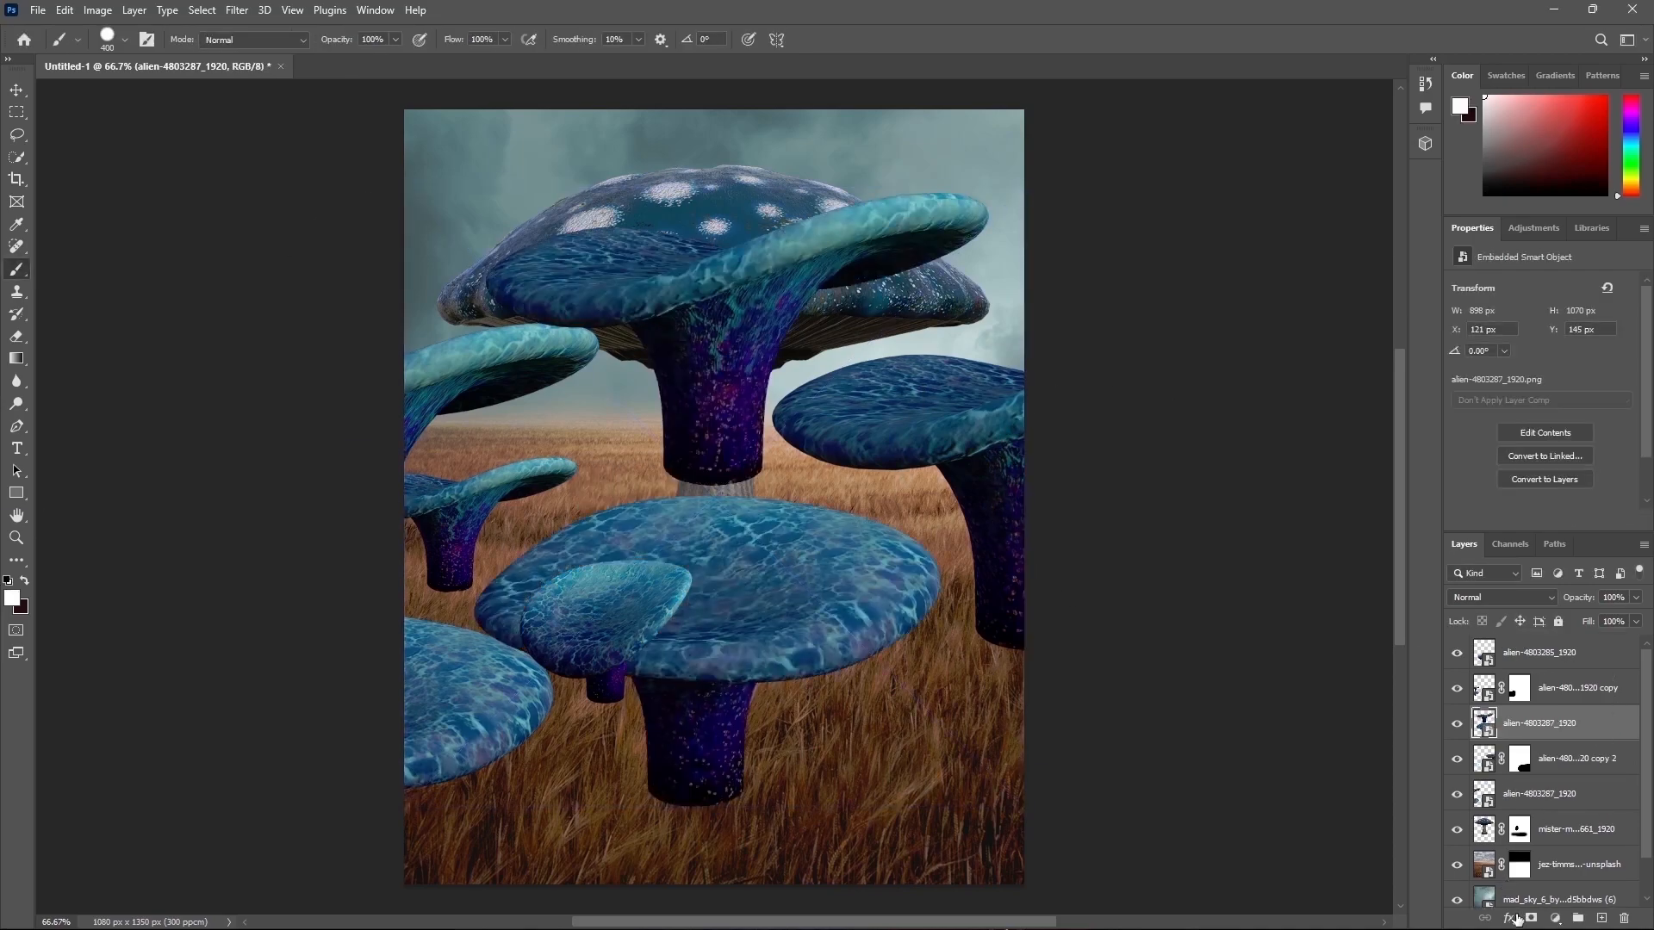
click(1530, 918)
mouse_move(933, 249)
mouse_down()
mouse_move(768, 250)
mouse_move(532, 344)
mouse_up()
key([)
drag(767, 398, 656, 396)
Step: Shrink the new mushroom and set it at the right edge in the midground
click(1478, 724)
key(ctrl+t)
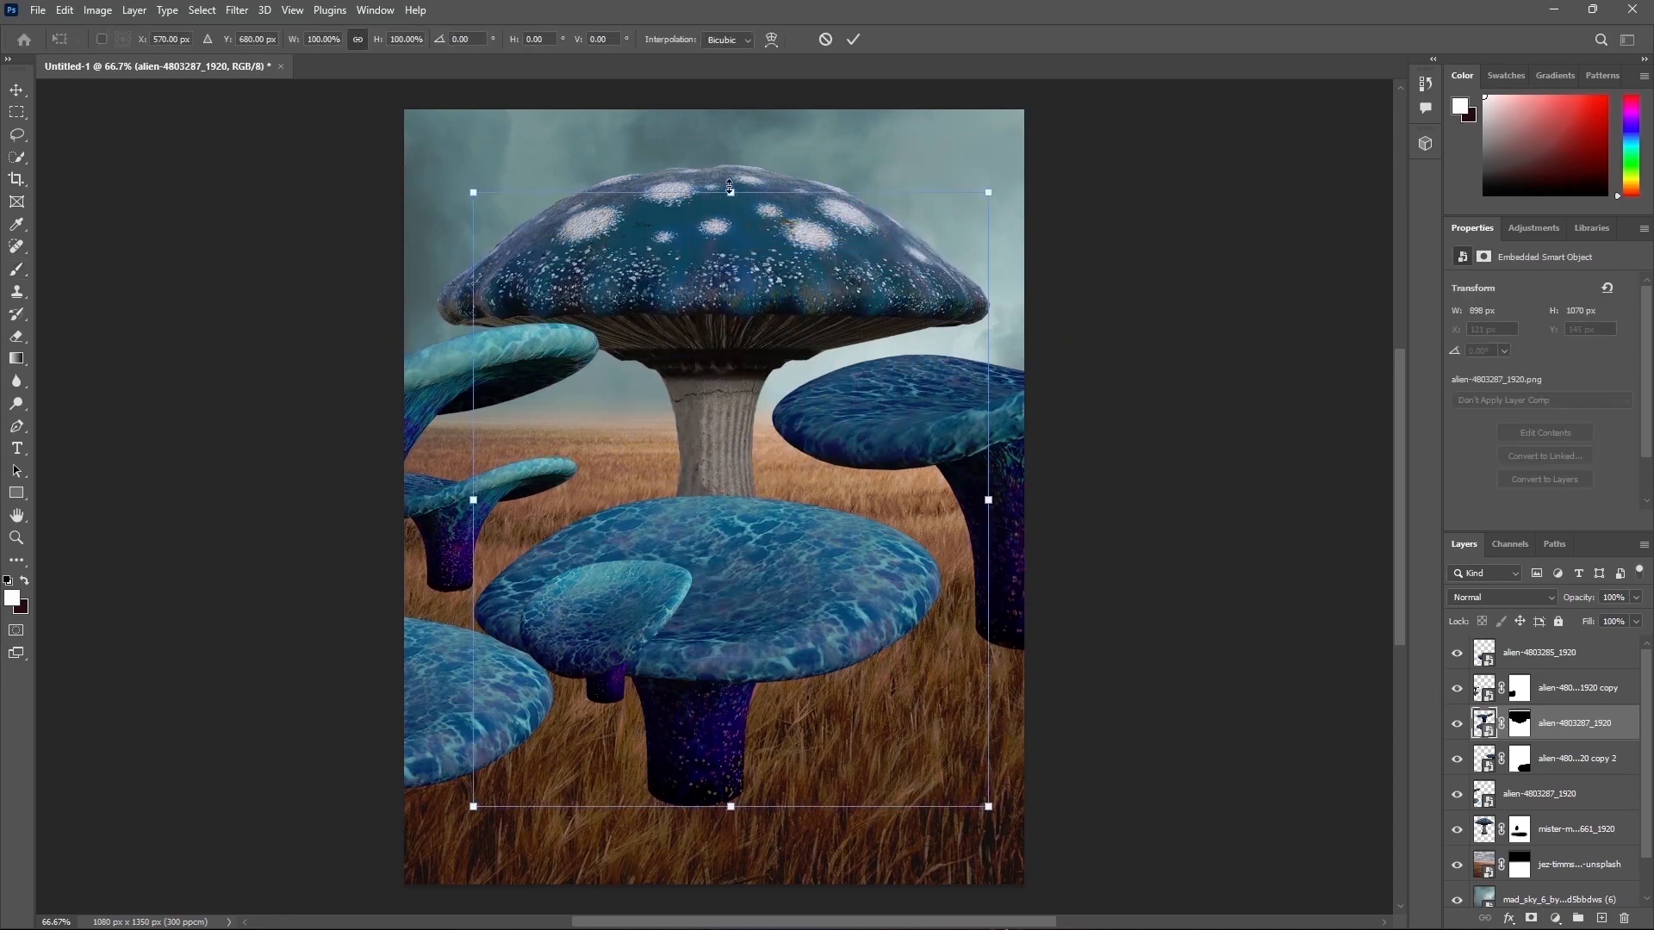
drag(730, 187, 729, 465)
drag(759, 669, 985, 598)
drag(958, 428, 975, 334)
drag(1031, 544, 1051, 571)
drag(978, 356, 979, 431)
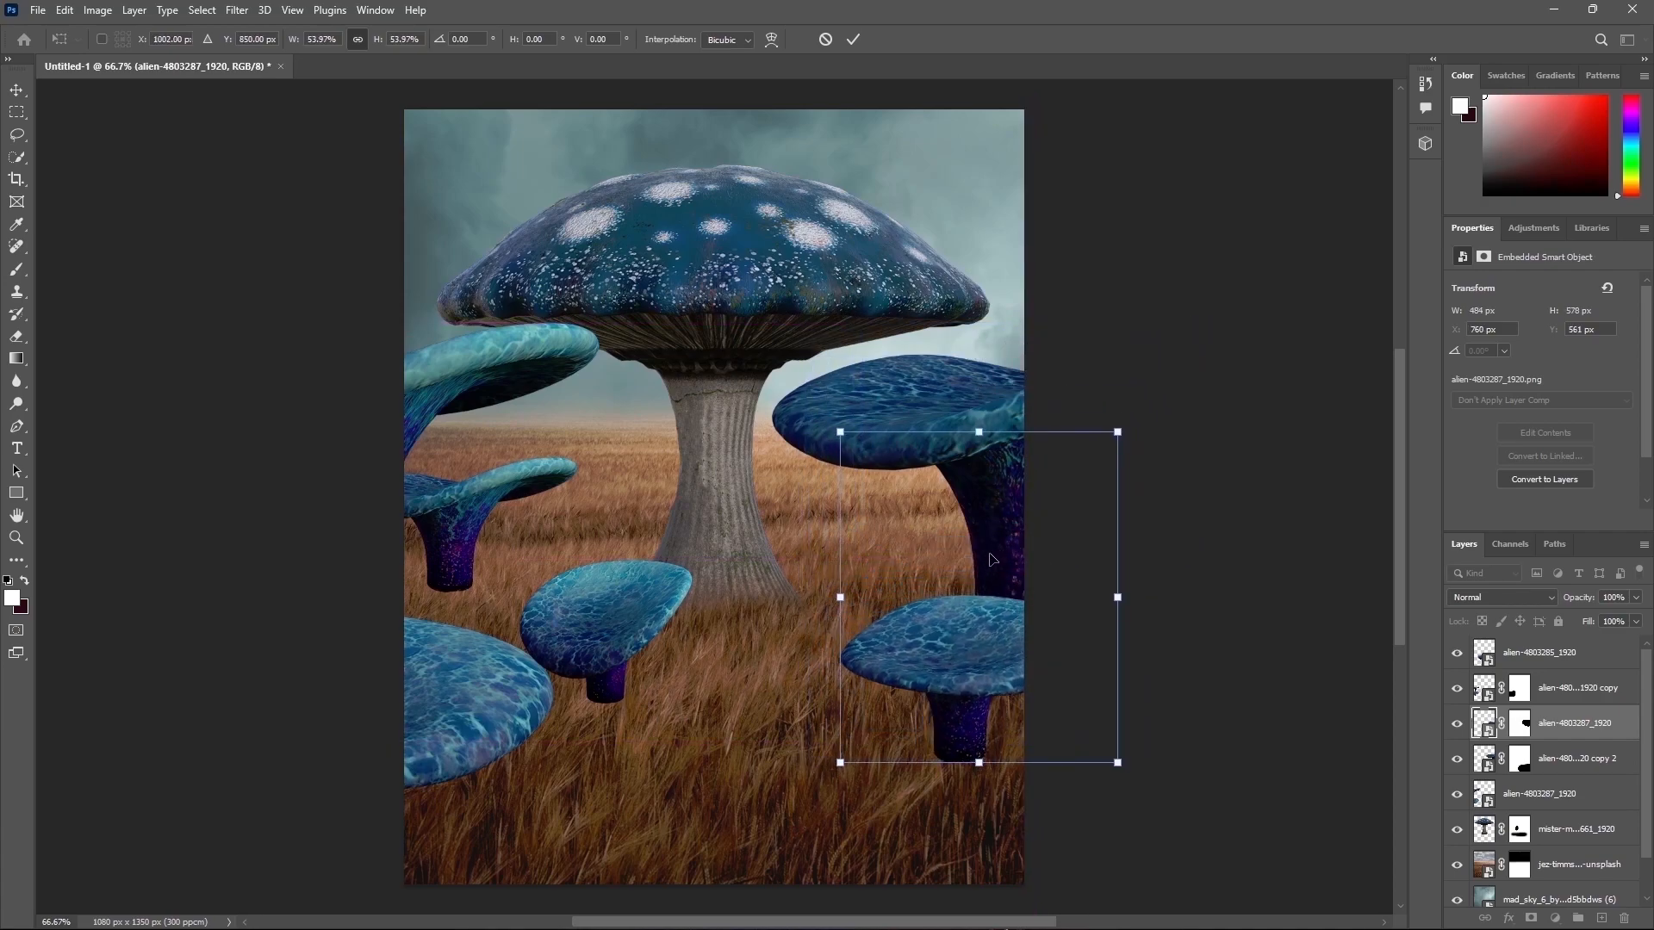
drag(989, 560, 1000, 561)
click(855, 41)
key(b)
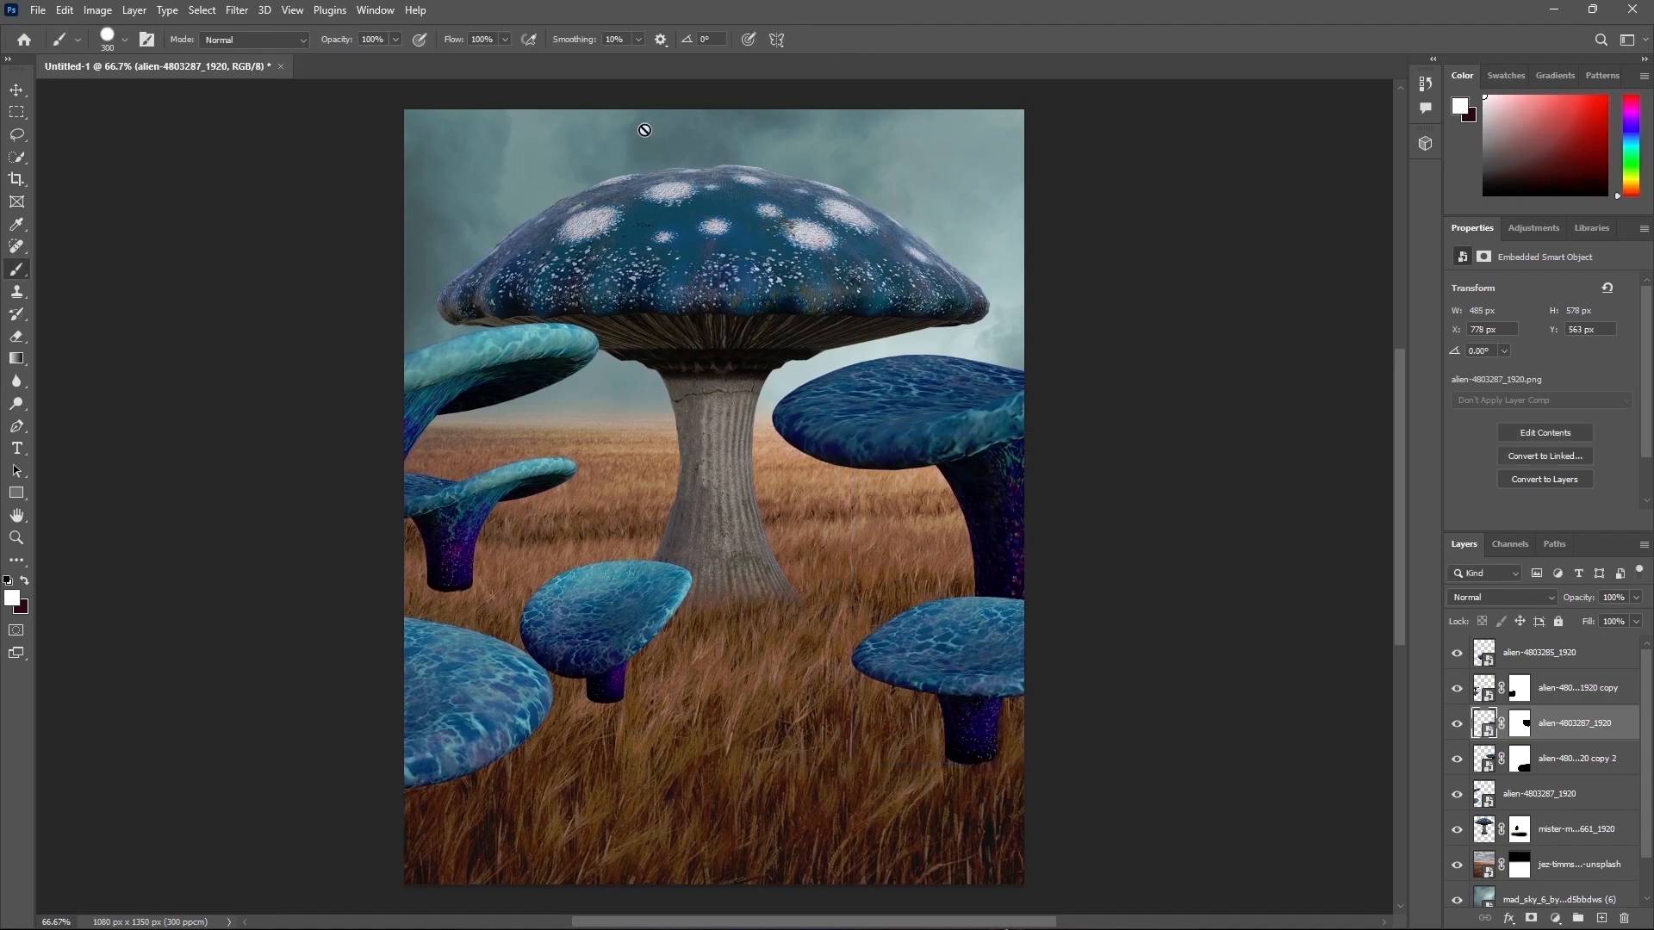
Step: Place the alien-4803285 image again, shrink it and set it in the lower right foreground
drag(657, 610, 699, 608)
drag(721, 185, 730, 673)
drag(725, 728, 958, 751)
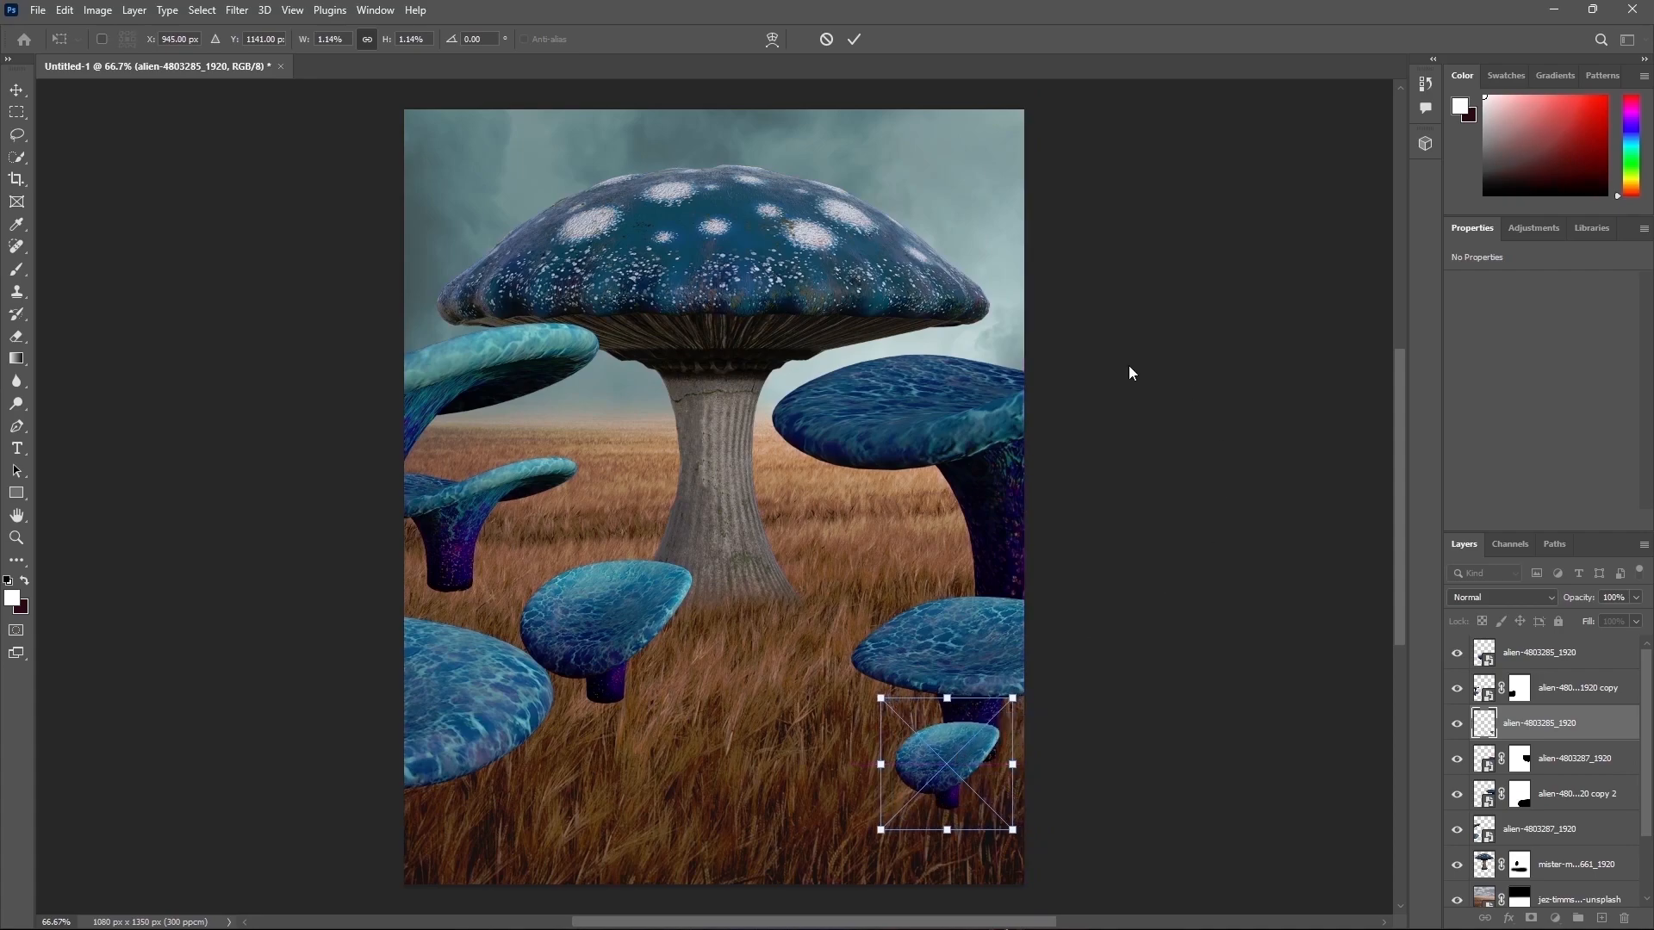
click(853, 38)
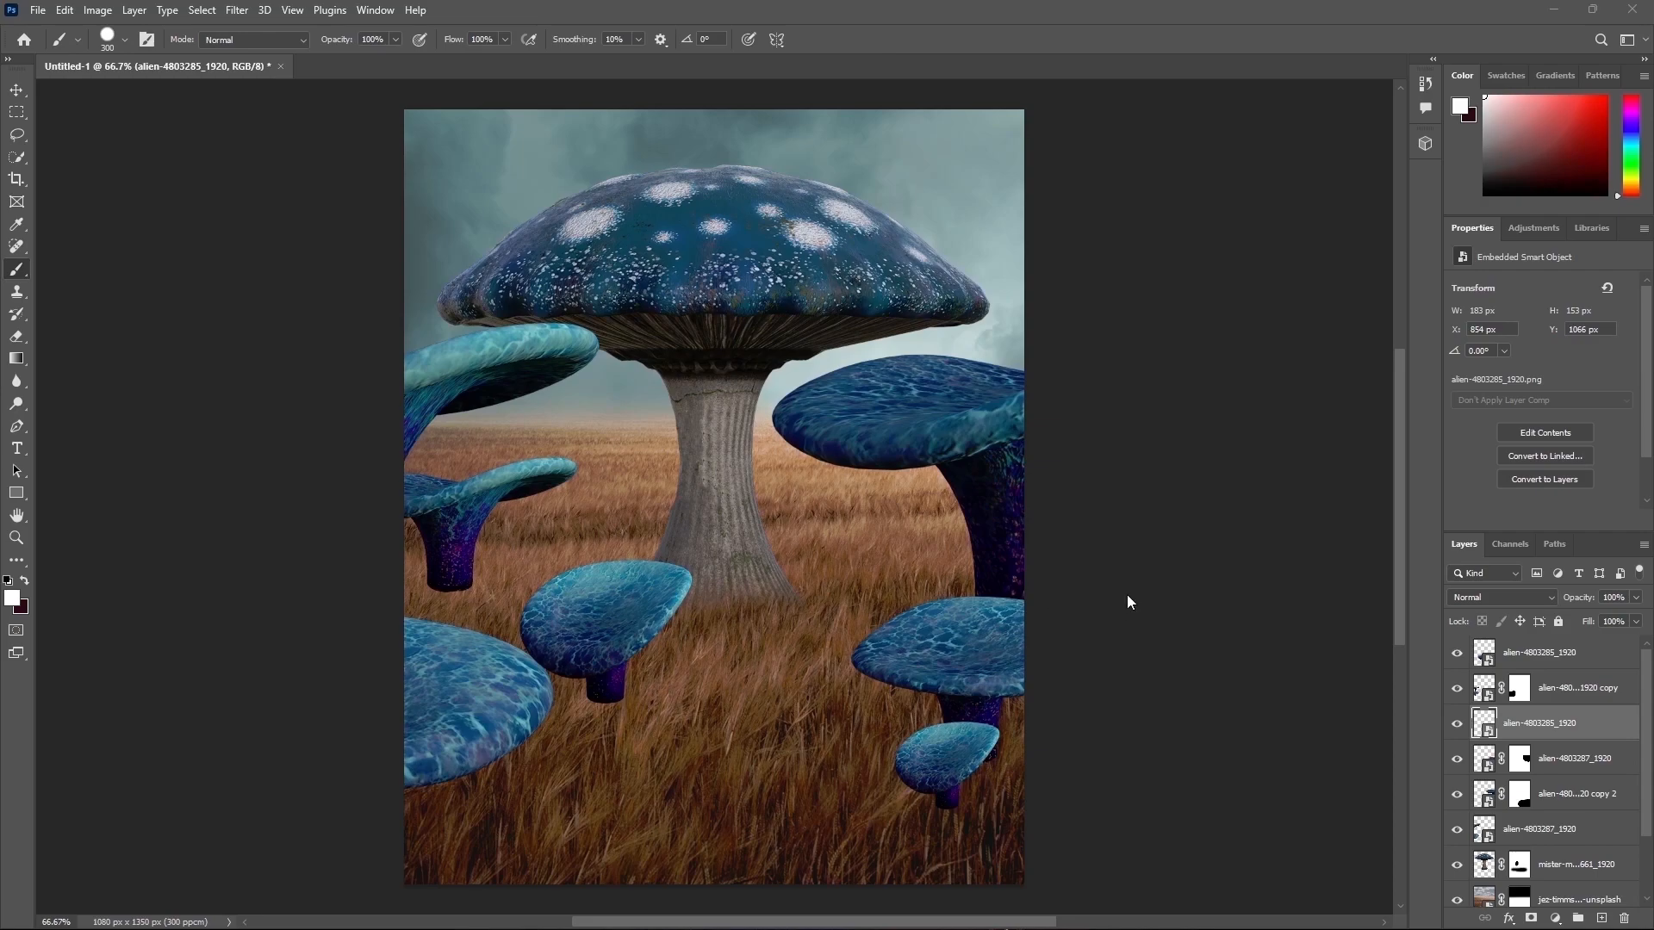
Step: Place the alien-4803289 floating mushroom image, scale it, and move its layer below the giant mushroom
click(1555, 648)
drag(491, 420, 589, 486)
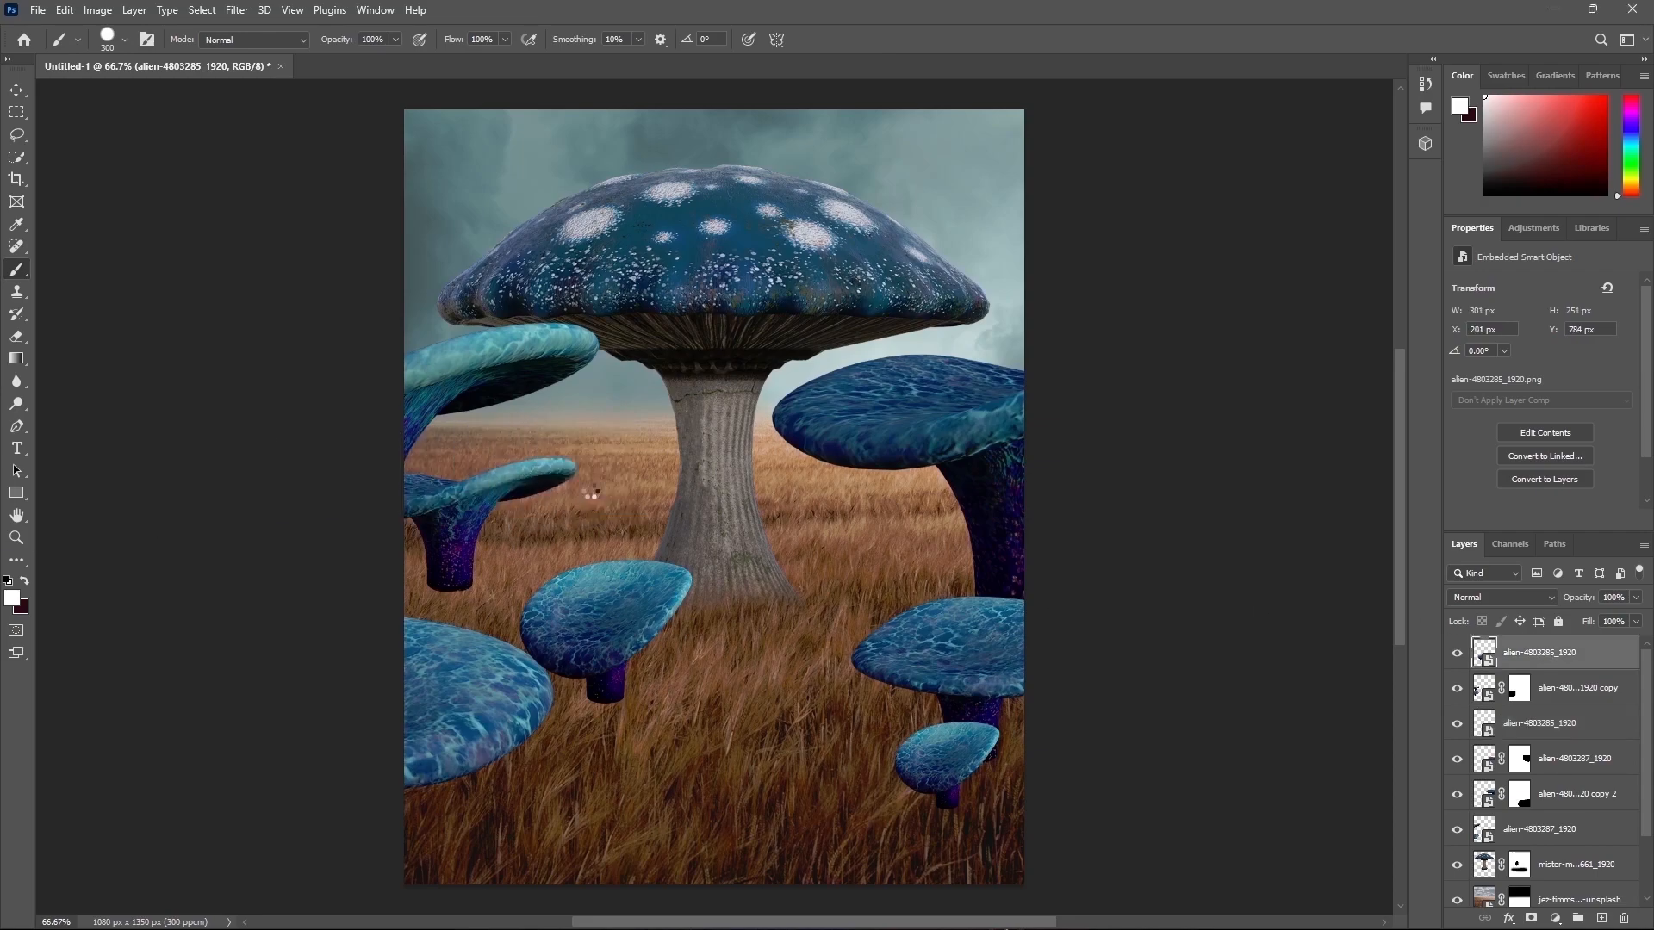
drag(714, 186, 698, 568)
drag(751, 657, 627, 443)
key(Return)
drag(1550, 652, 1546, 896)
scroll(1557, 751, down, 3)
drag(1557, 753, 1551, 800)
Step: Shrink the floating mushrooms and position them behind the giant mushroom near the horizon
key(ctrl+t)
drag(643, 310, 654, 385)
drag(639, 477, 638, 467)
mouse_move(640, 372)
mouse_down()
mouse_move(628, 389)
mouse_move(930, 142)
mouse_move(924, 271)
mouse_up()
click(854, 39)
Step: Duplicate the floating mushroom layer, move the copy to the upper right sky, and mask out the one cut off at the edge
key(b)
key(ctrl+j)
key(ctrl+t)
drag(918, 223, 976, 207)
key(Return)
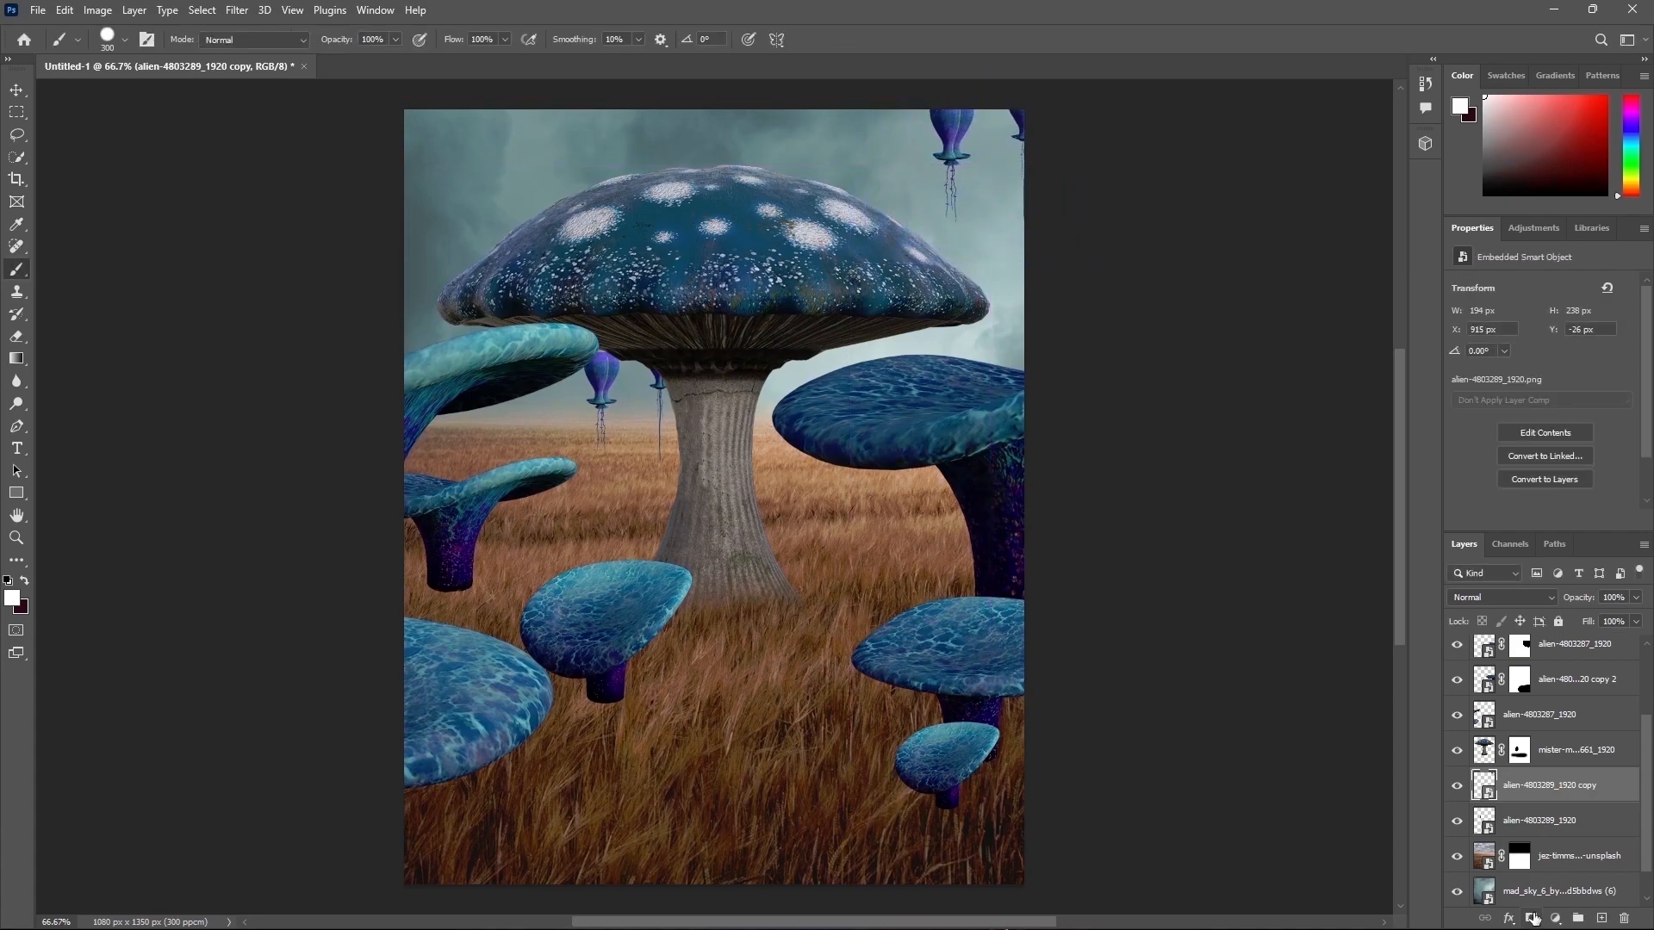
click(1531, 918)
drag(1074, 195, 1063, 80)
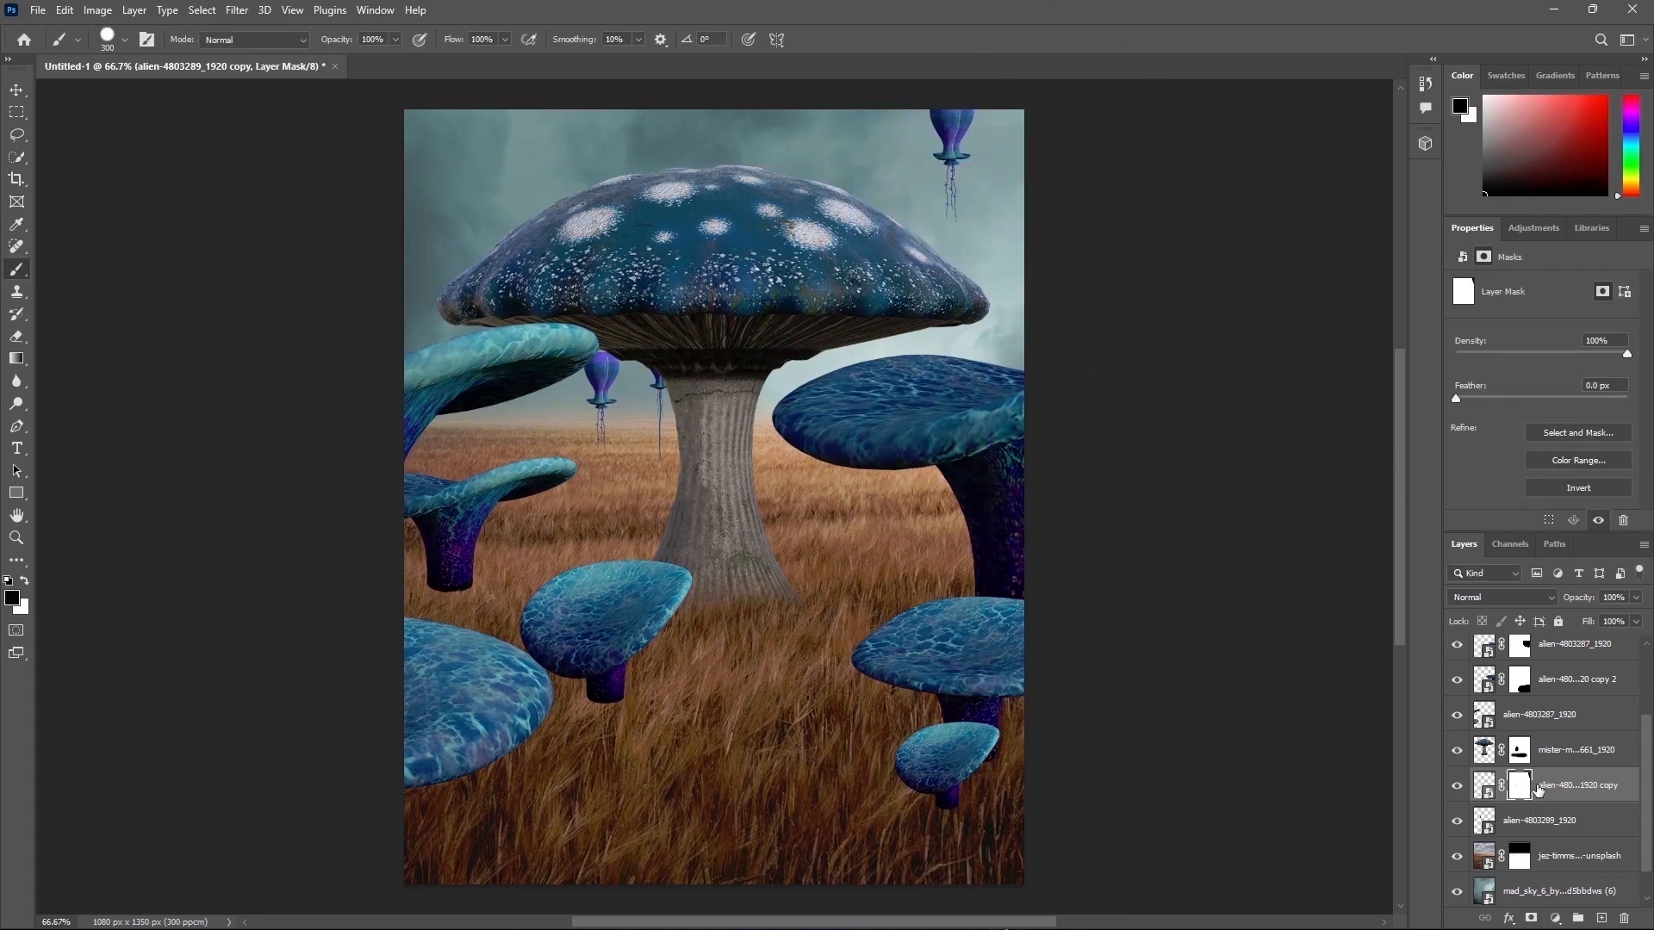
Step: Duplicate the floating mushroom copy and move it to the upper left sky
key(ctrl+j)
key(ctrl+t)
drag(1004, 168, 546, 196)
key(Return)
Step: Touch up the new copy's mask and shrink its floating mushroom in the upper left slightly
key(b)
click(1519, 785)
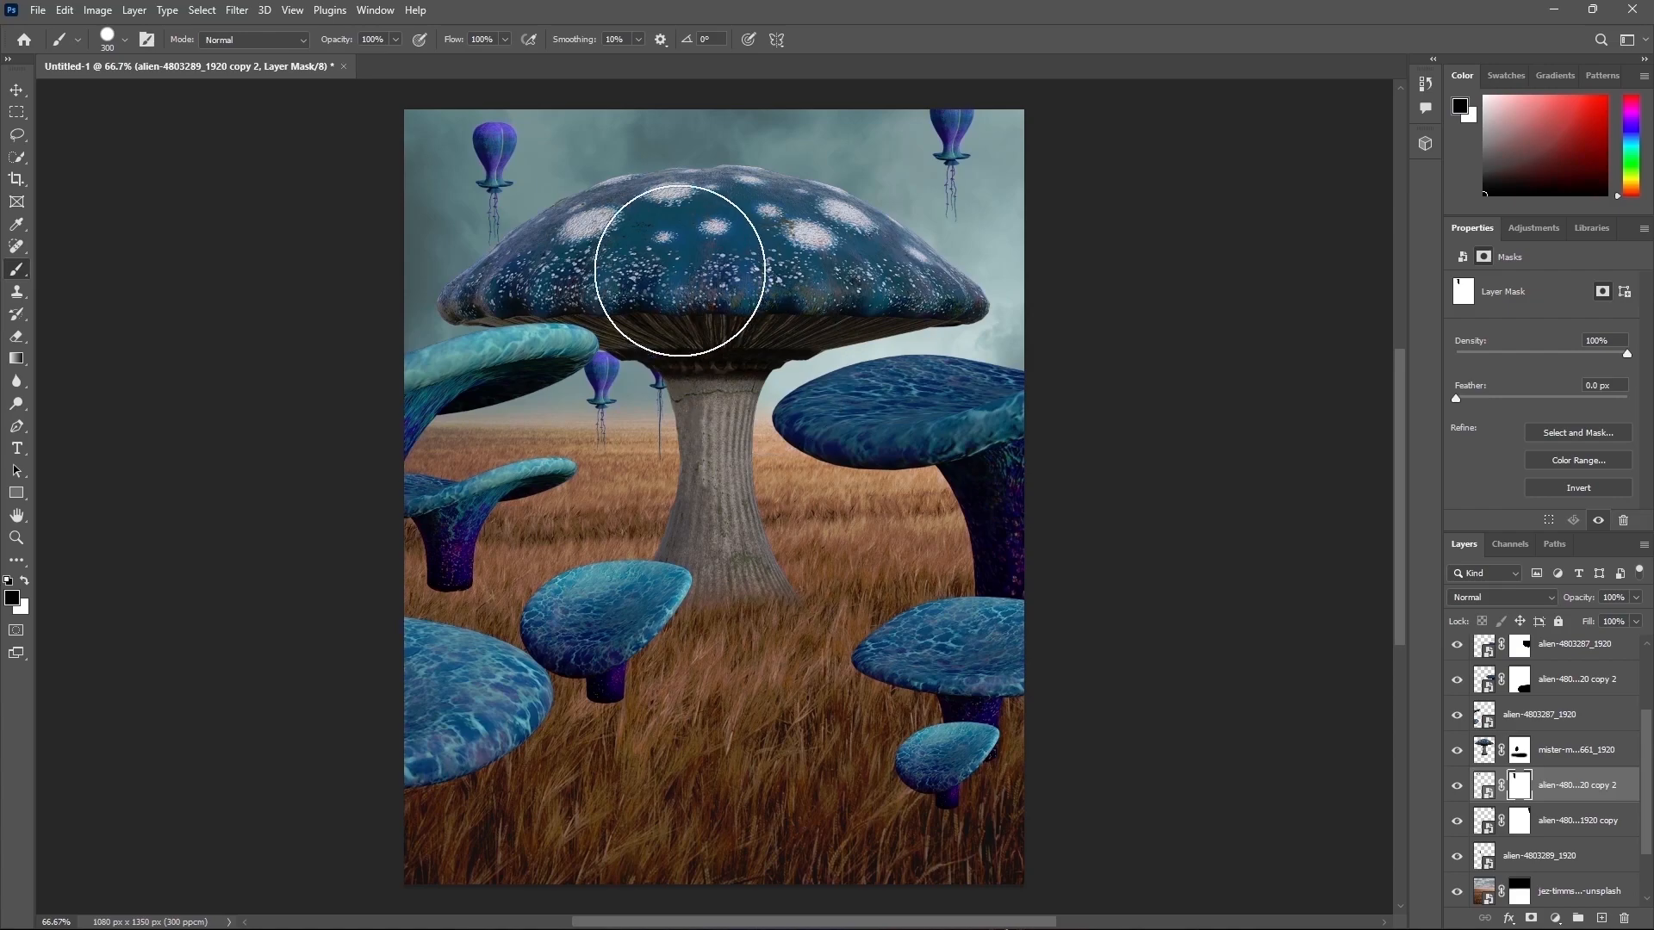
drag(613, 124, 589, 145)
key(x)
mouse_move(463, 134)
mouse_down()
mouse_move(463, 201)
mouse_move(487, 234)
mouse_move(489, 210)
mouse_up()
click(1484, 784)
key(ctrl+t)
drag(502, 158, 516, 172)
key(Return)
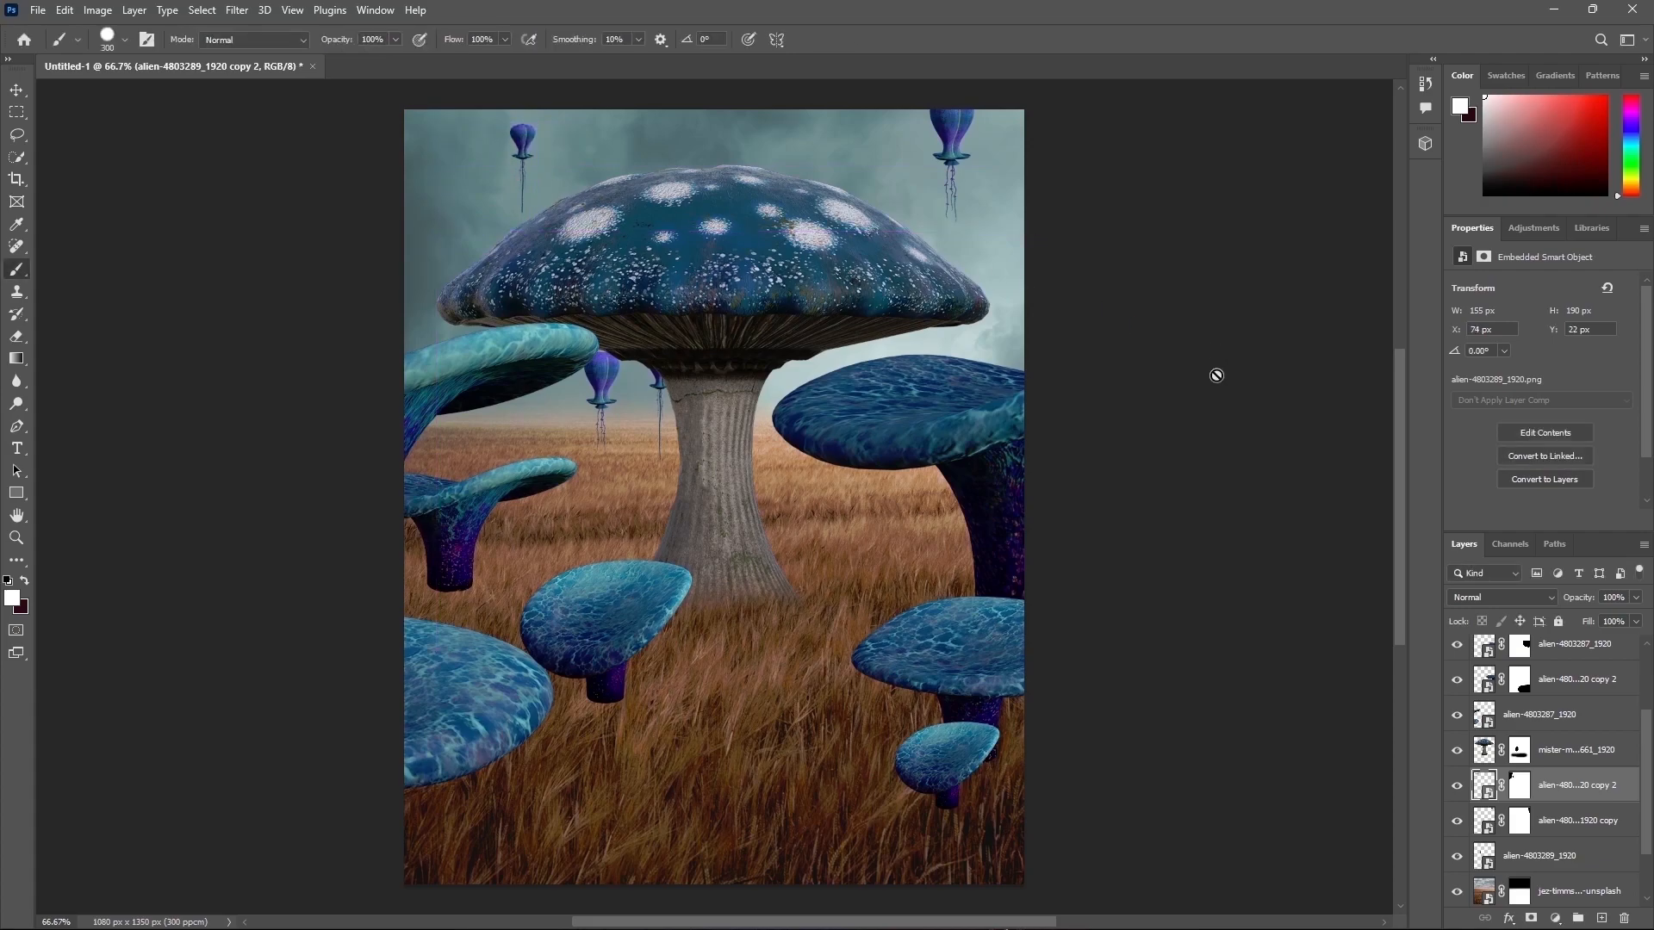
Step: Place the girl photo as a new layer at the top of the layer stack
click(1590, 648)
scroll(1567, 698, up, 3)
click(1551, 649)
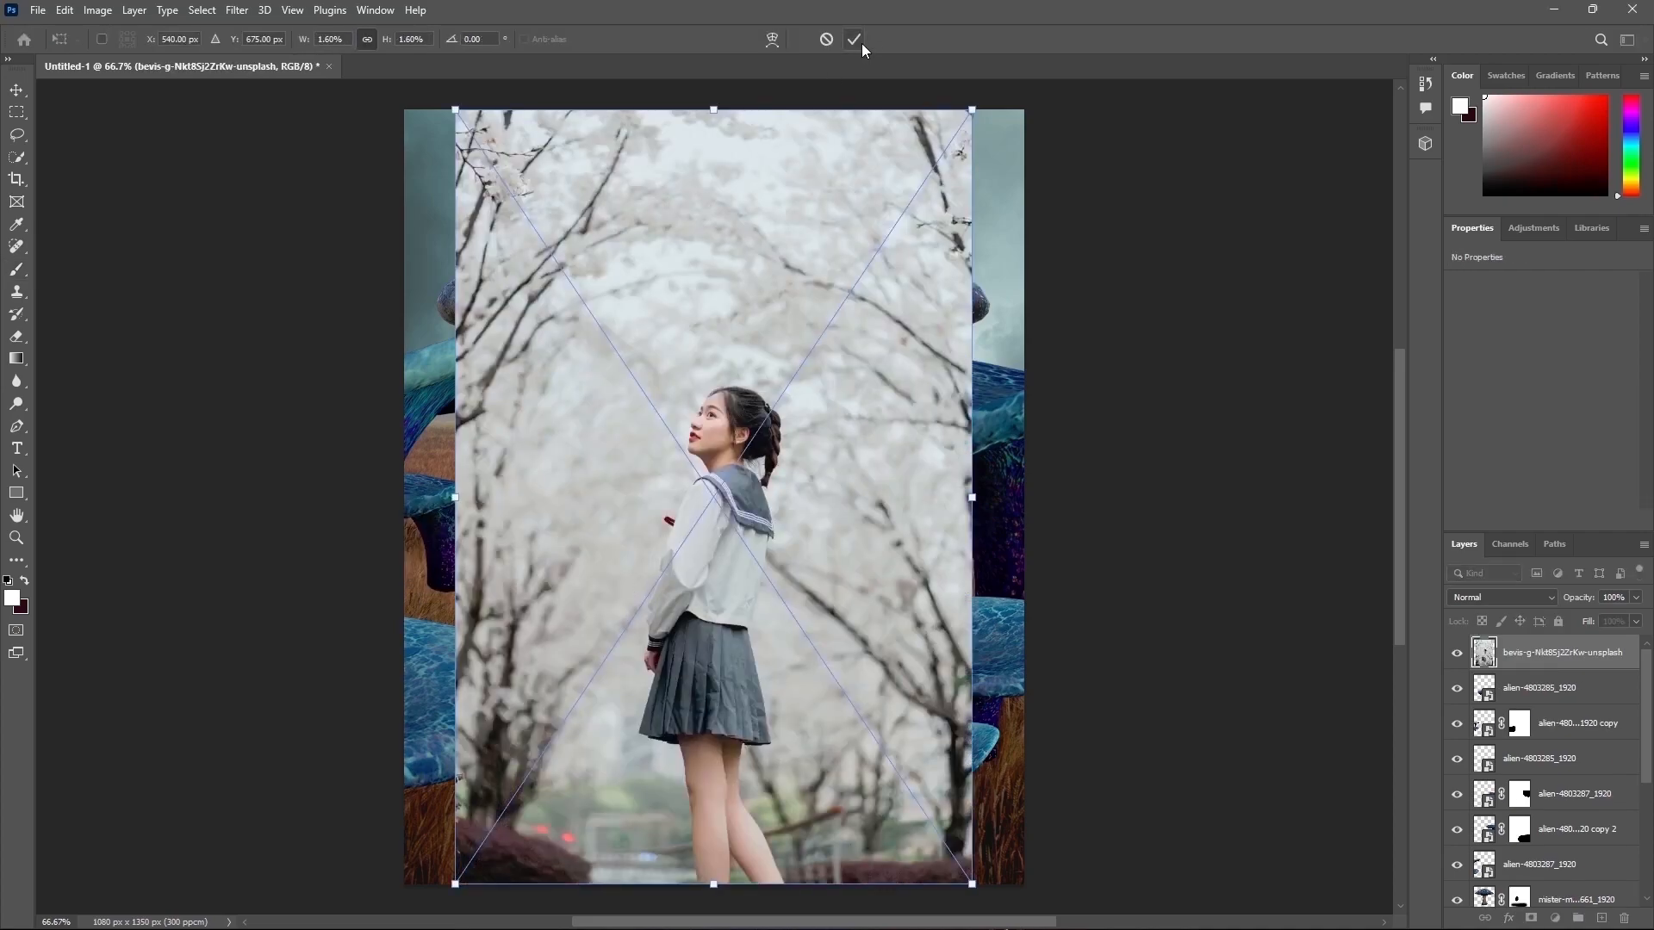
click(859, 39)
Step: Select the girl with Select Subject and turn the selection into a layer mask
click(181, 11)
mouse_move(201, 11)
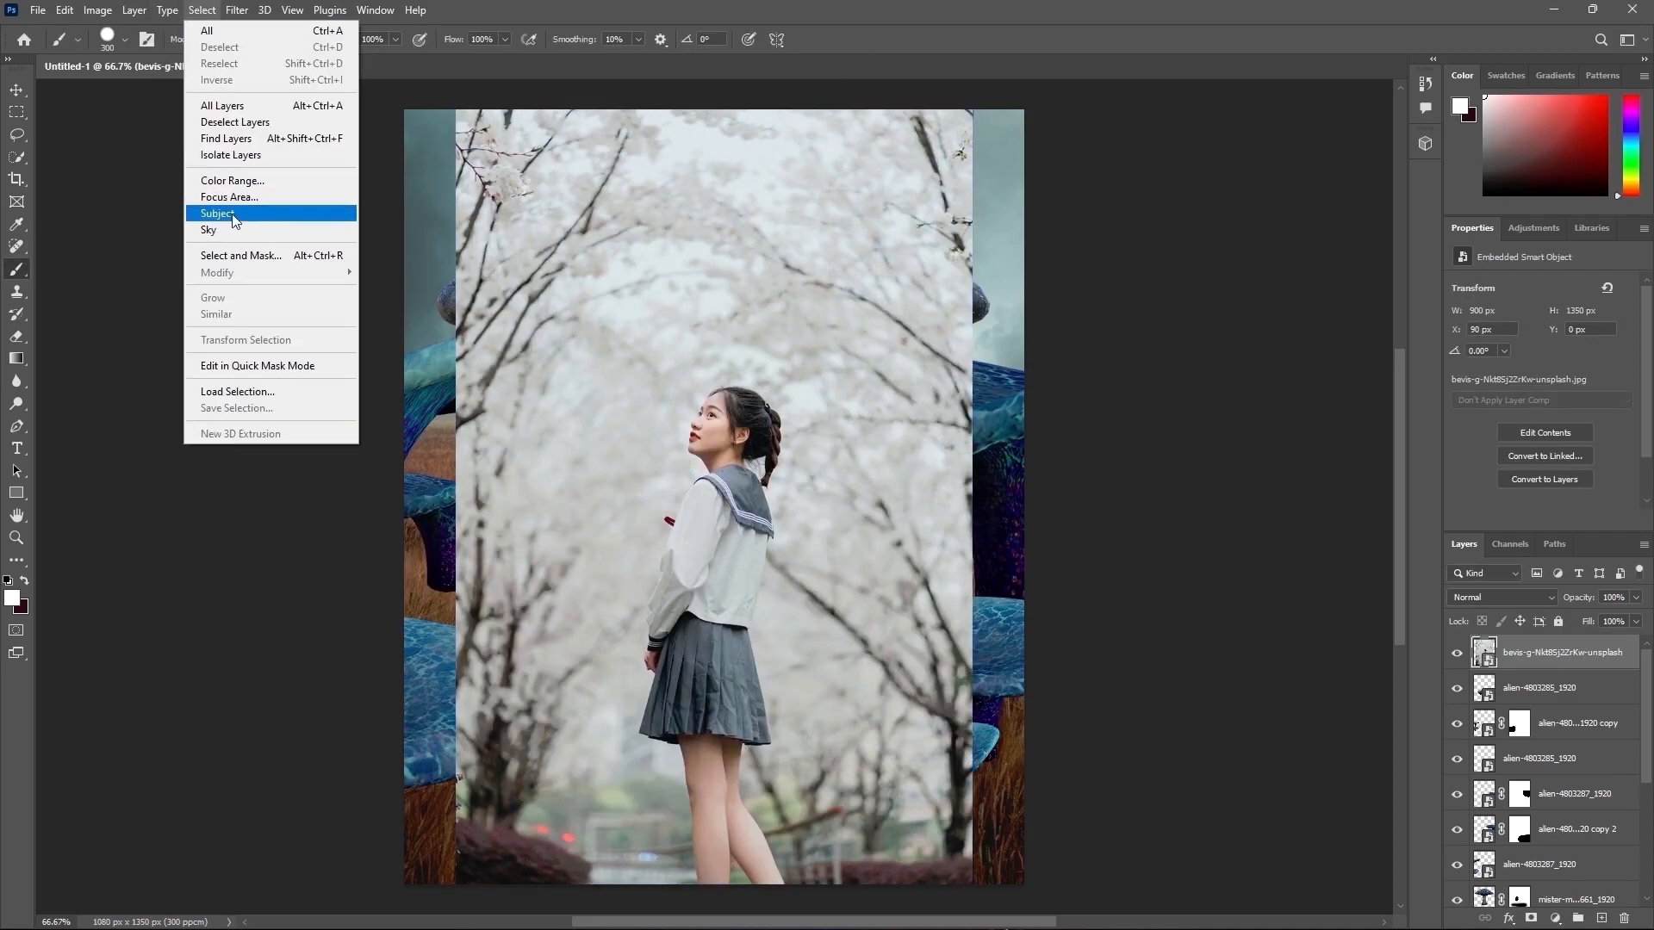
click(235, 212)
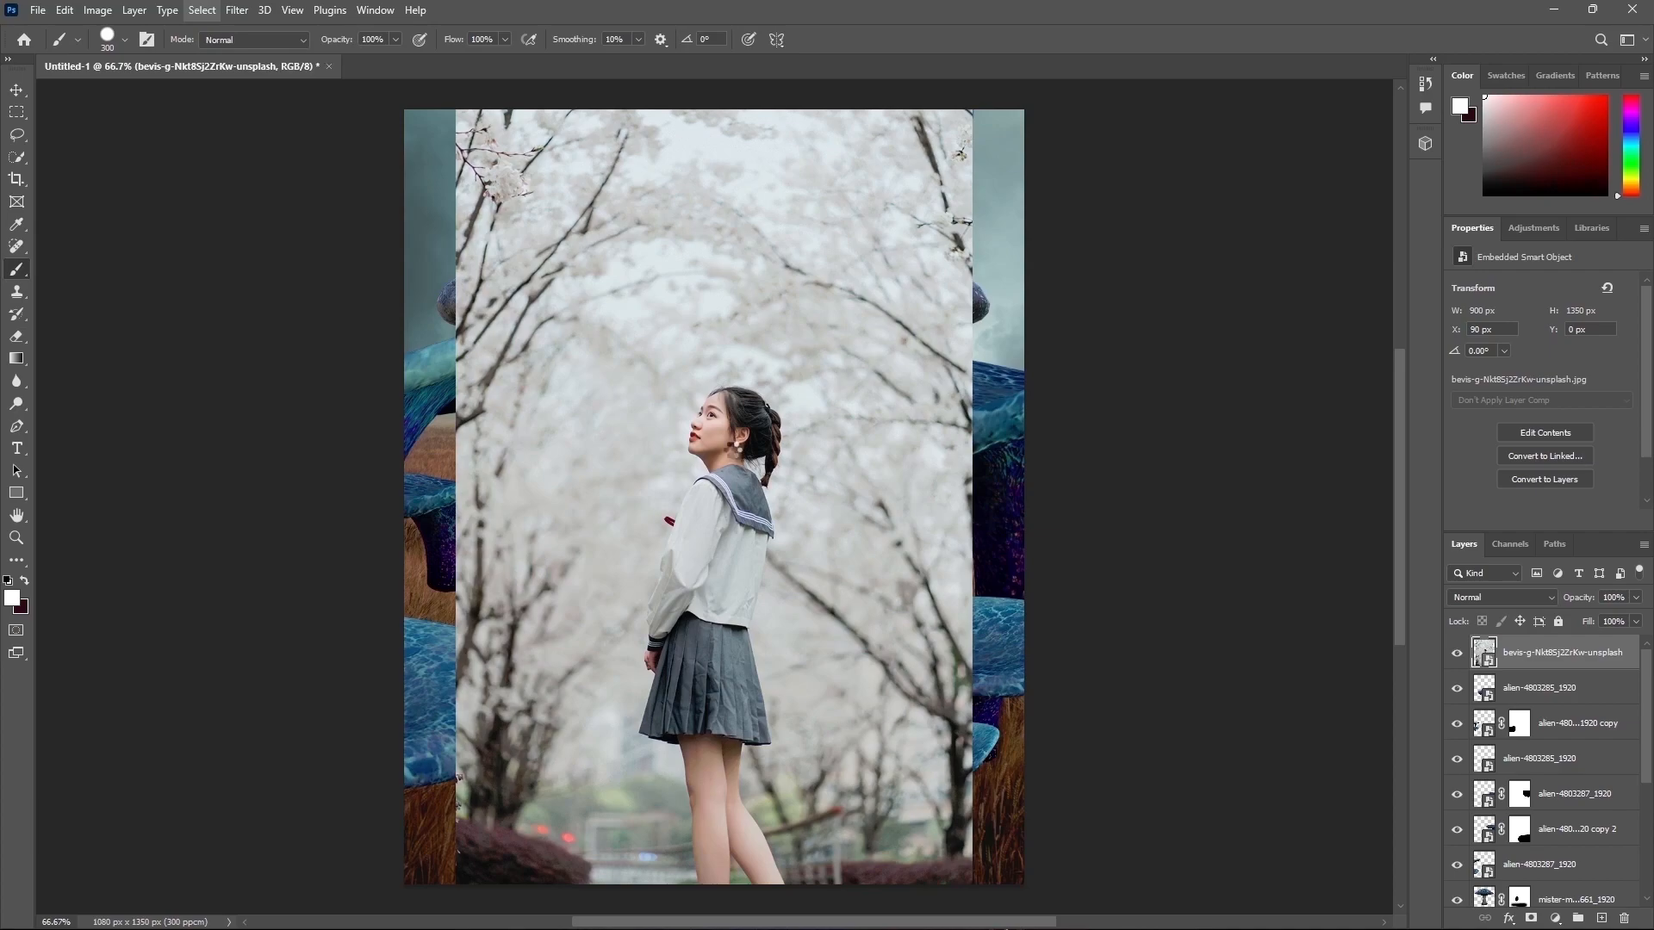
click(1530, 918)
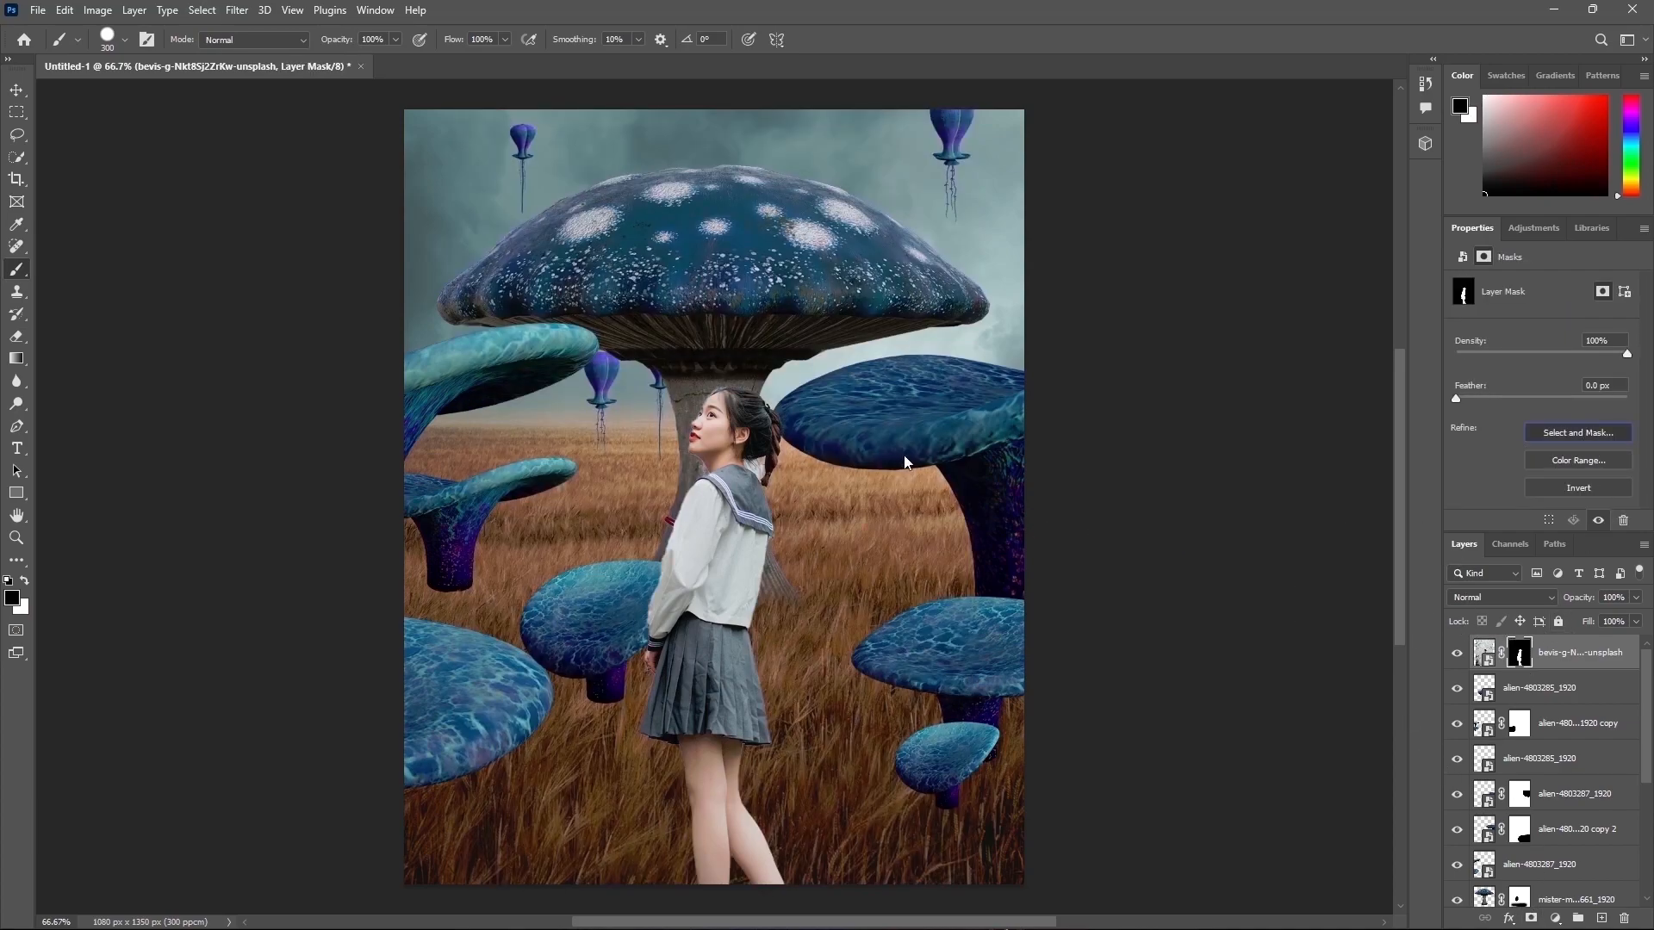
Step: Refine the girl's layer mask edges in Select and Mask
key(ctrl+alt+r)
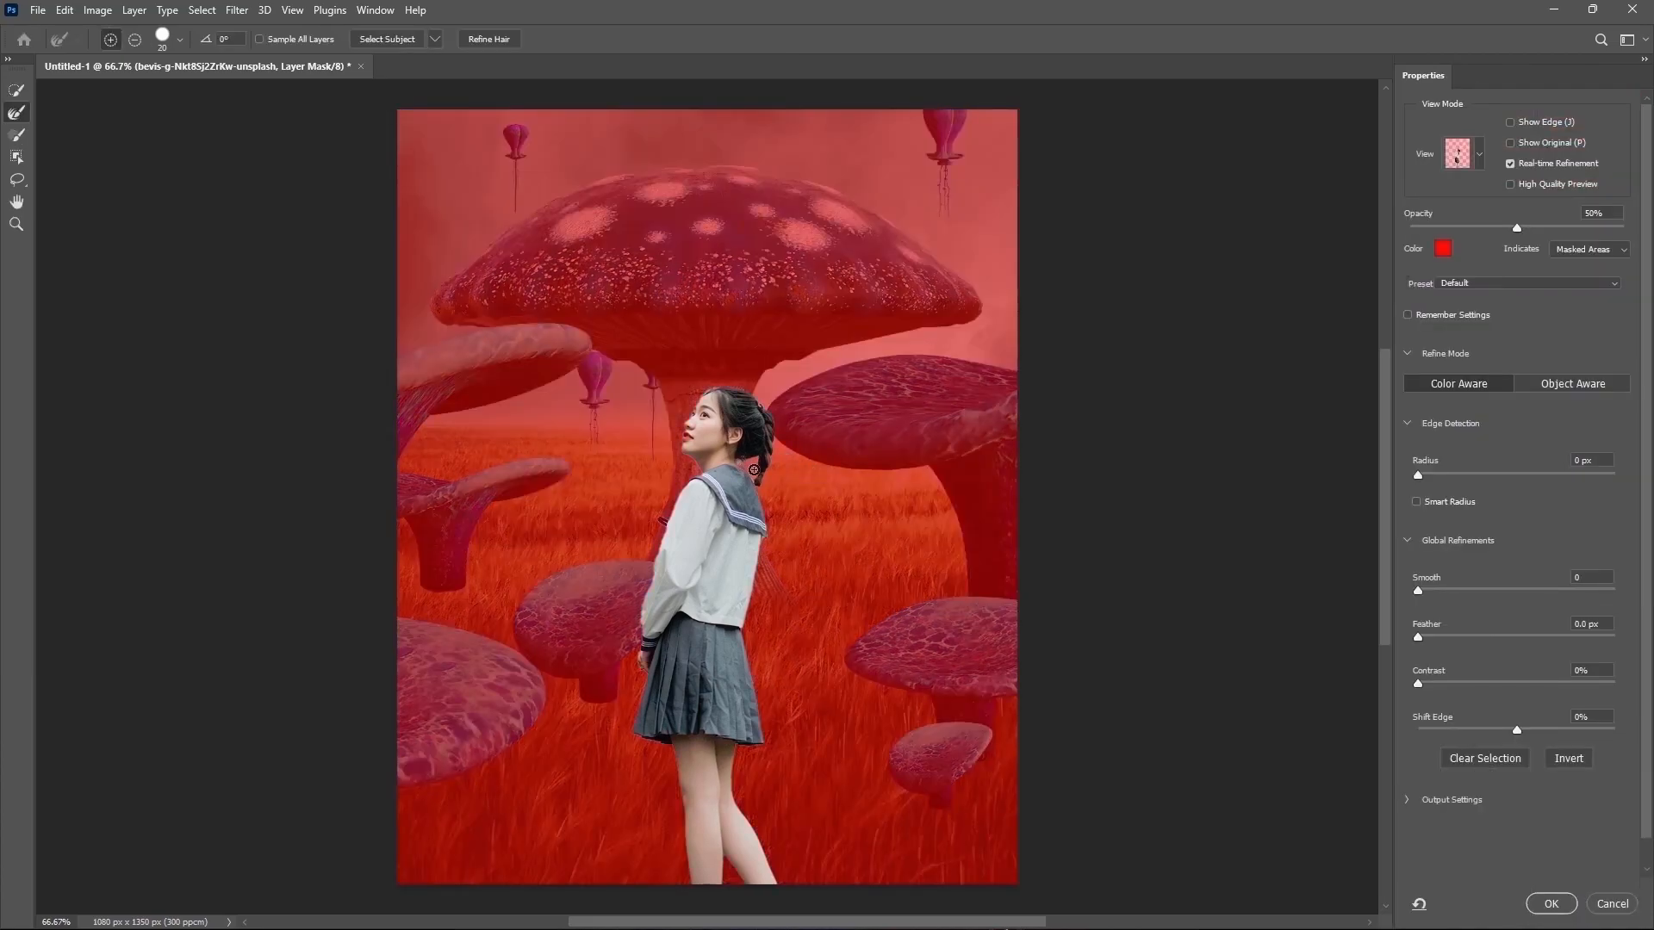
key(b)
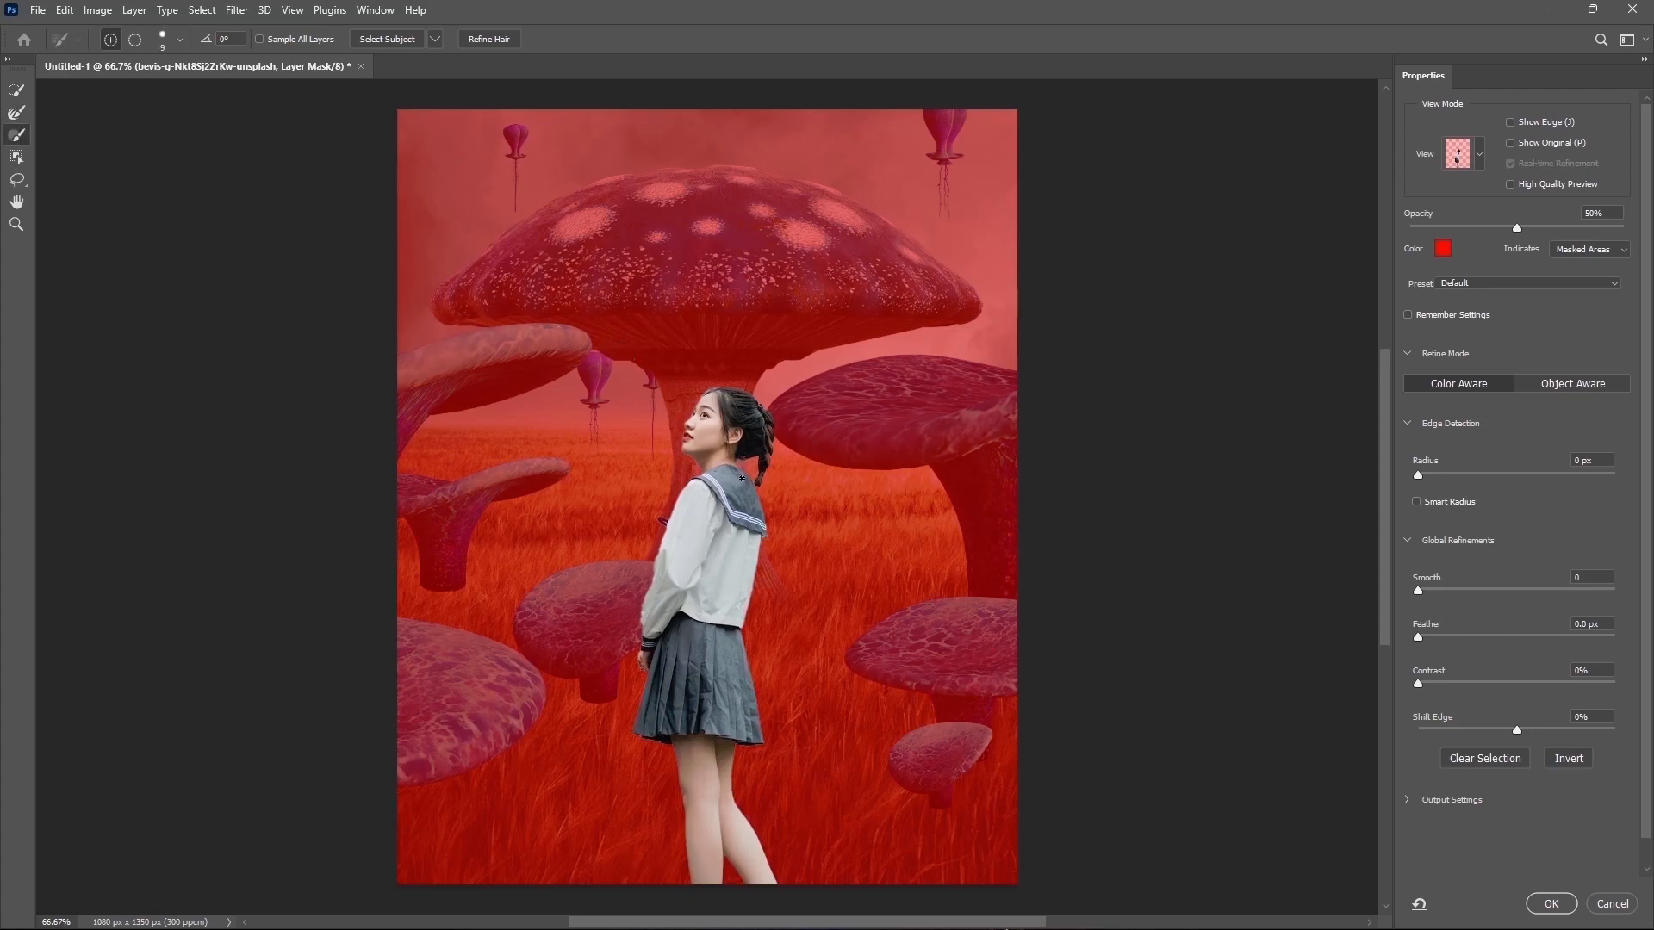
click(1550, 903)
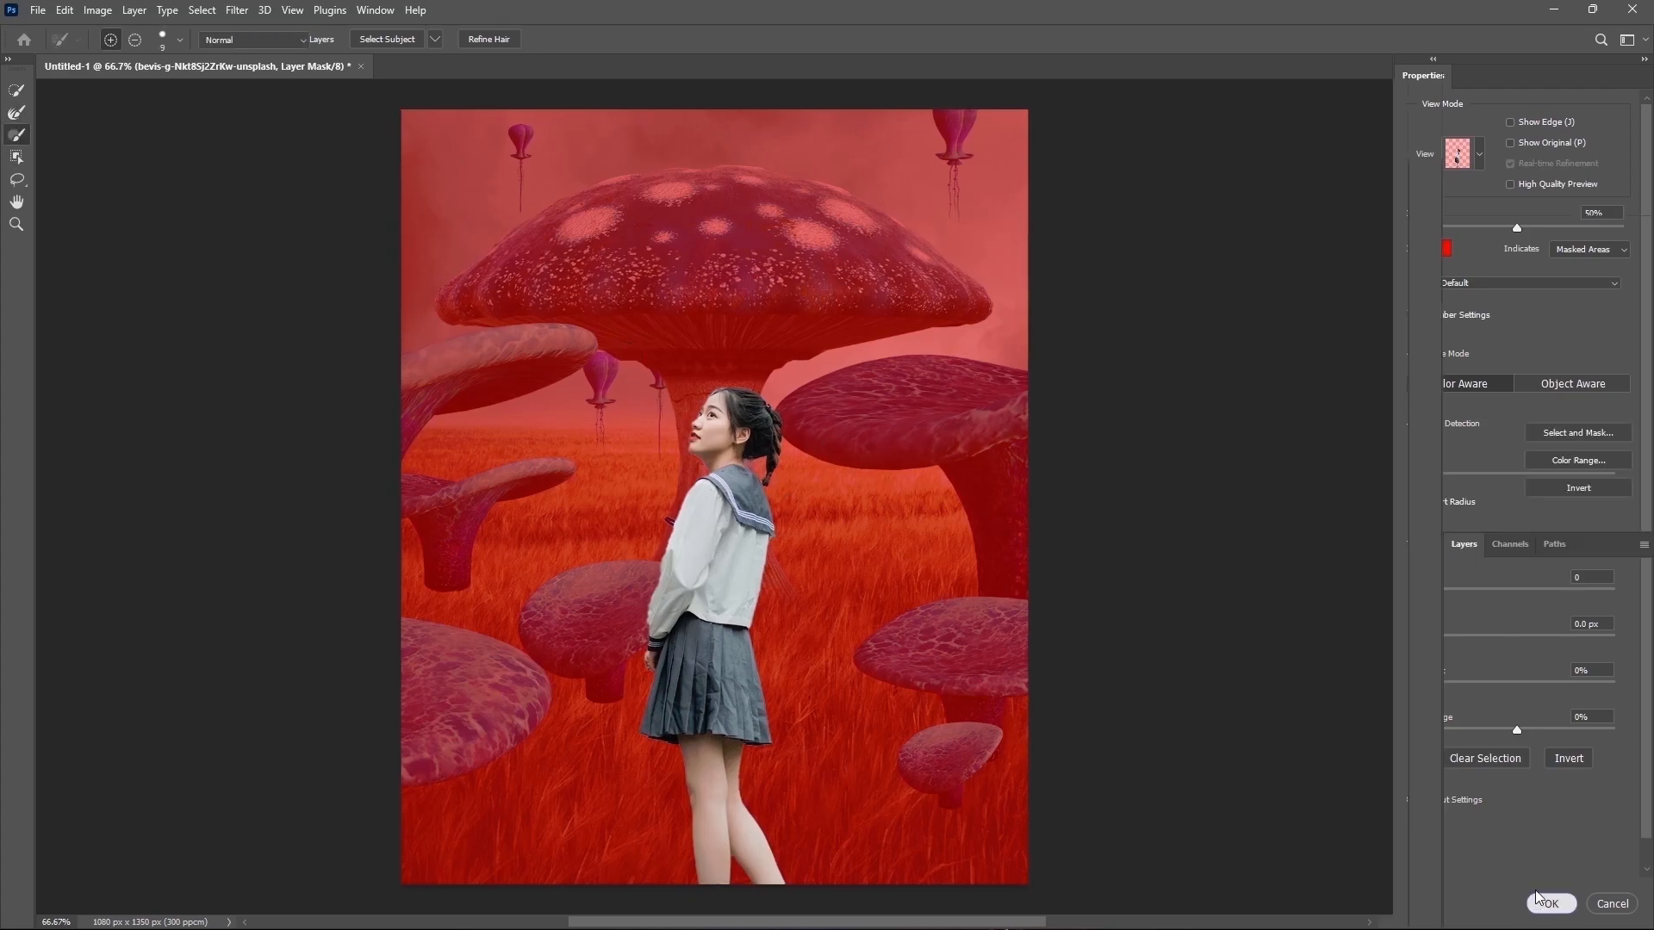
Step: Try to shift the girl slightly to the left with Free Transform, undoing the move
key(ctrl+t)
drag(818, 529, 759, 540)
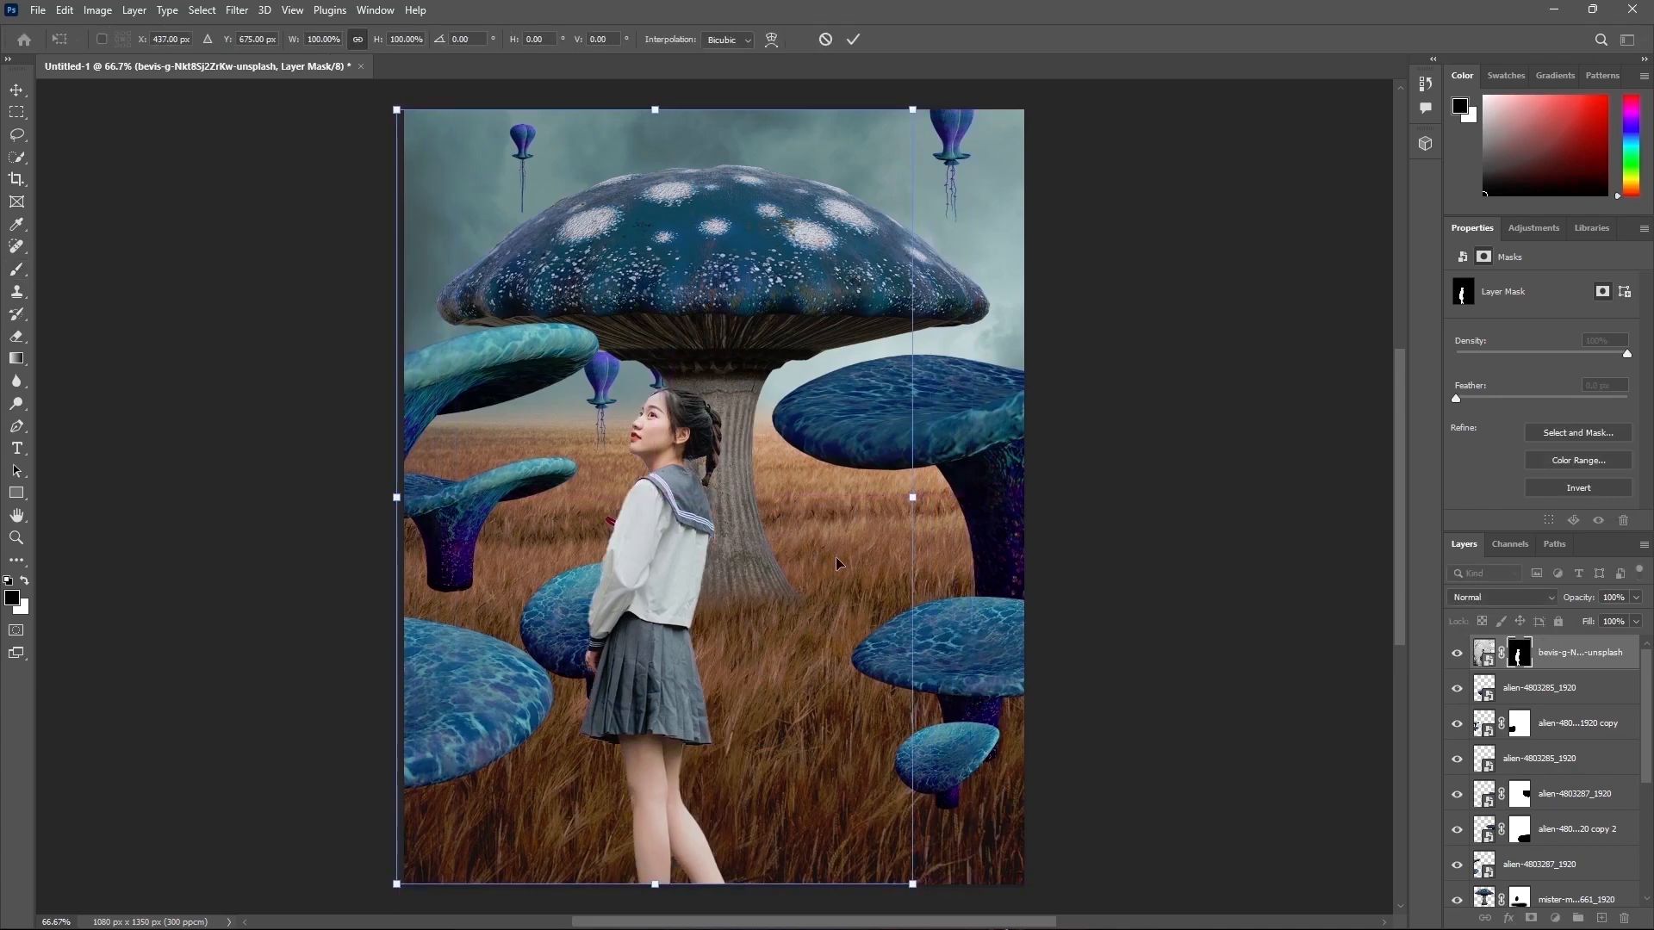
key(ctrl+z)
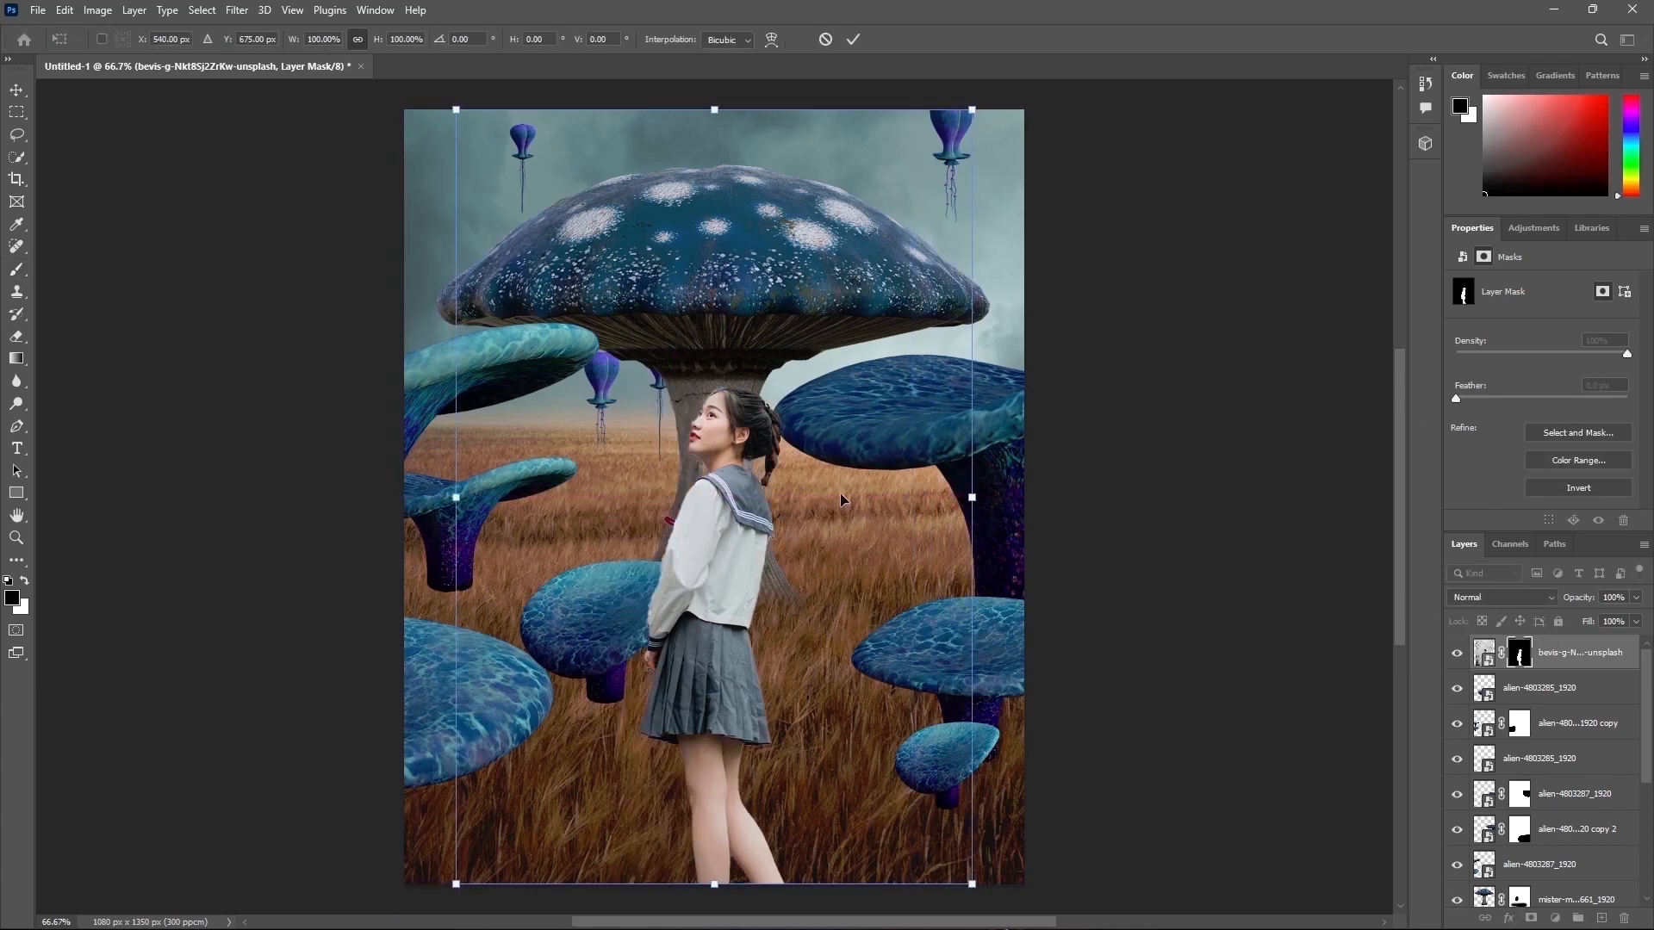
click(853, 39)
Step: Place the lens flare image over the girl and set its blend mode to Screen
key(b)
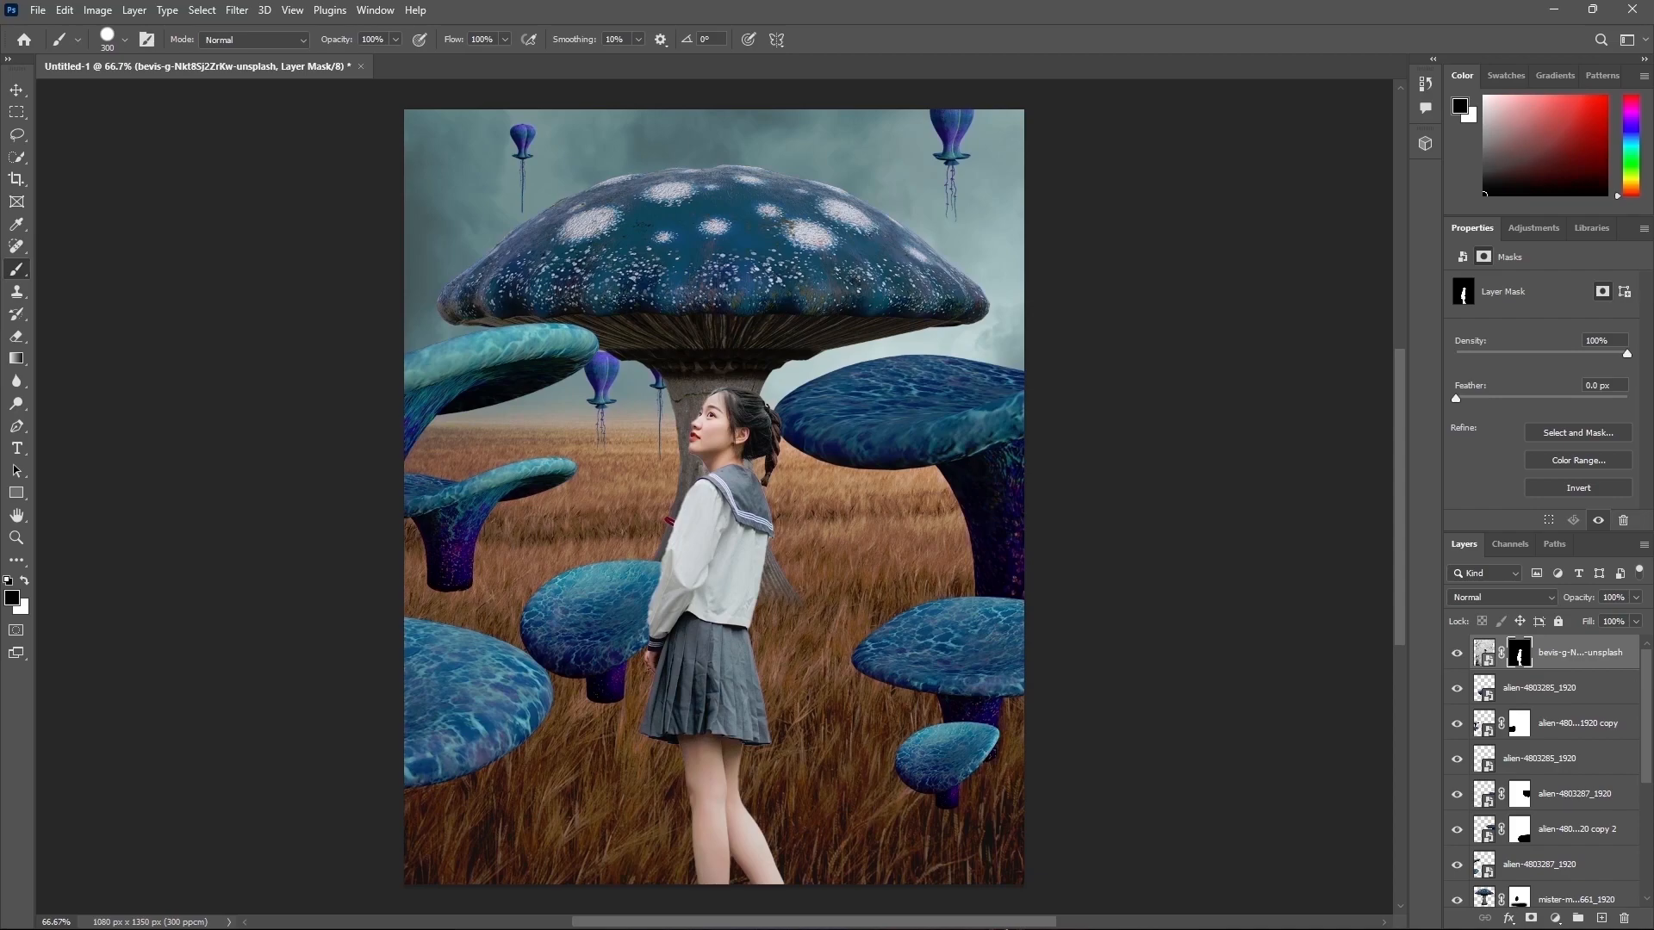
drag(756, 722, 758, 720)
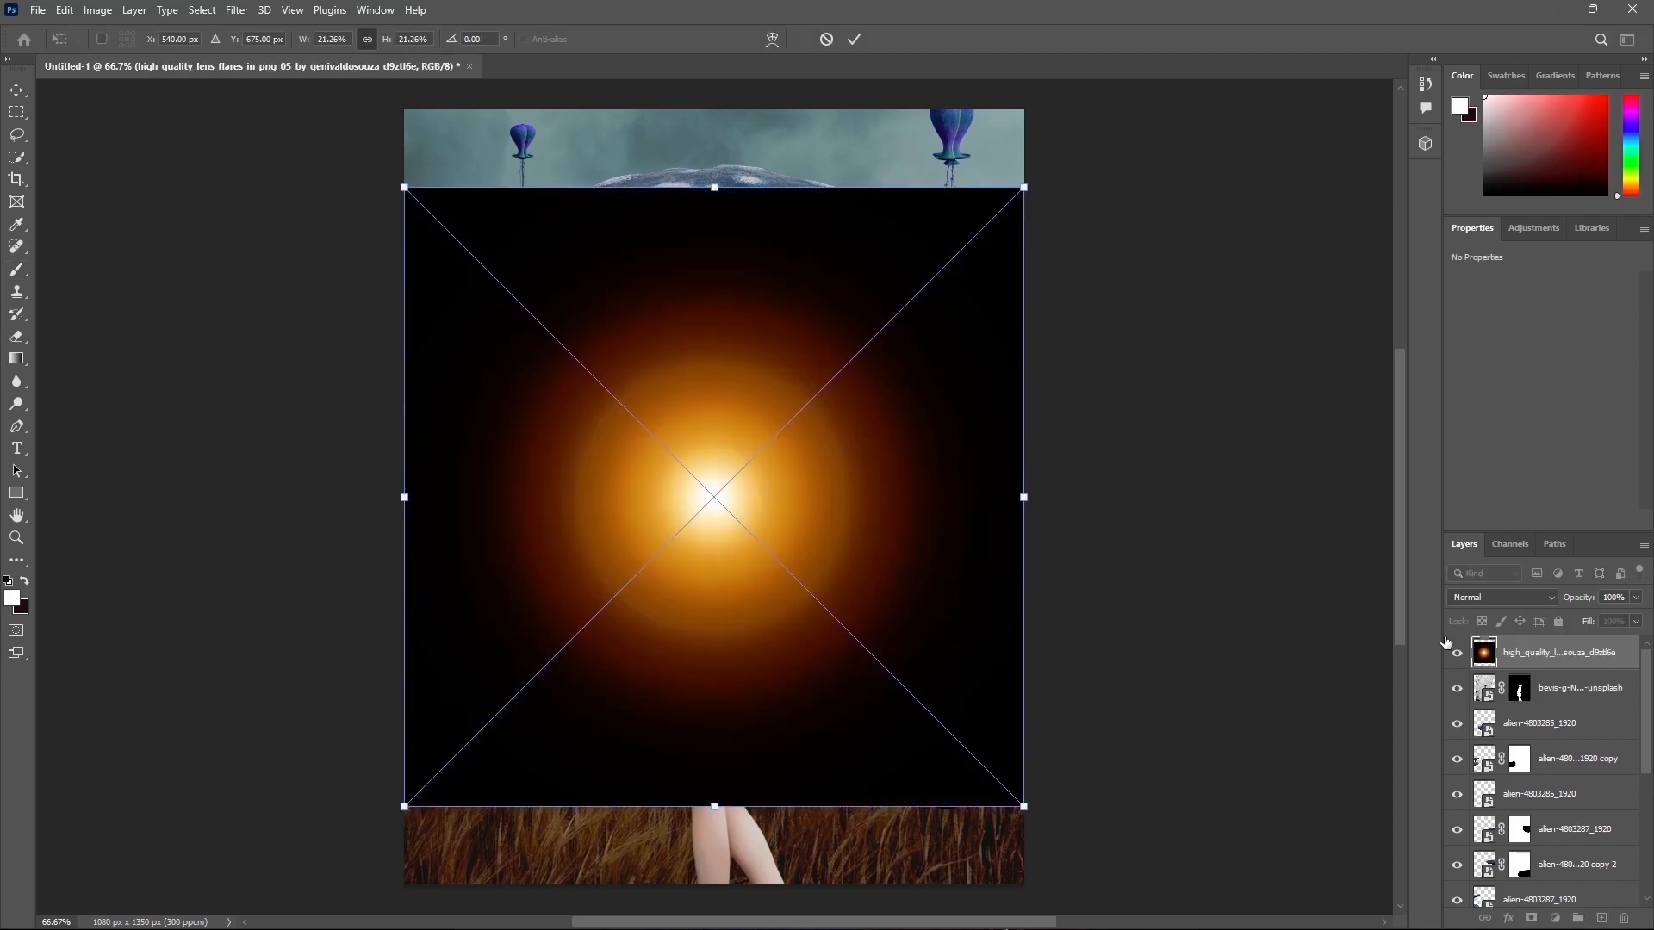
click(1471, 597)
click(1479, 647)
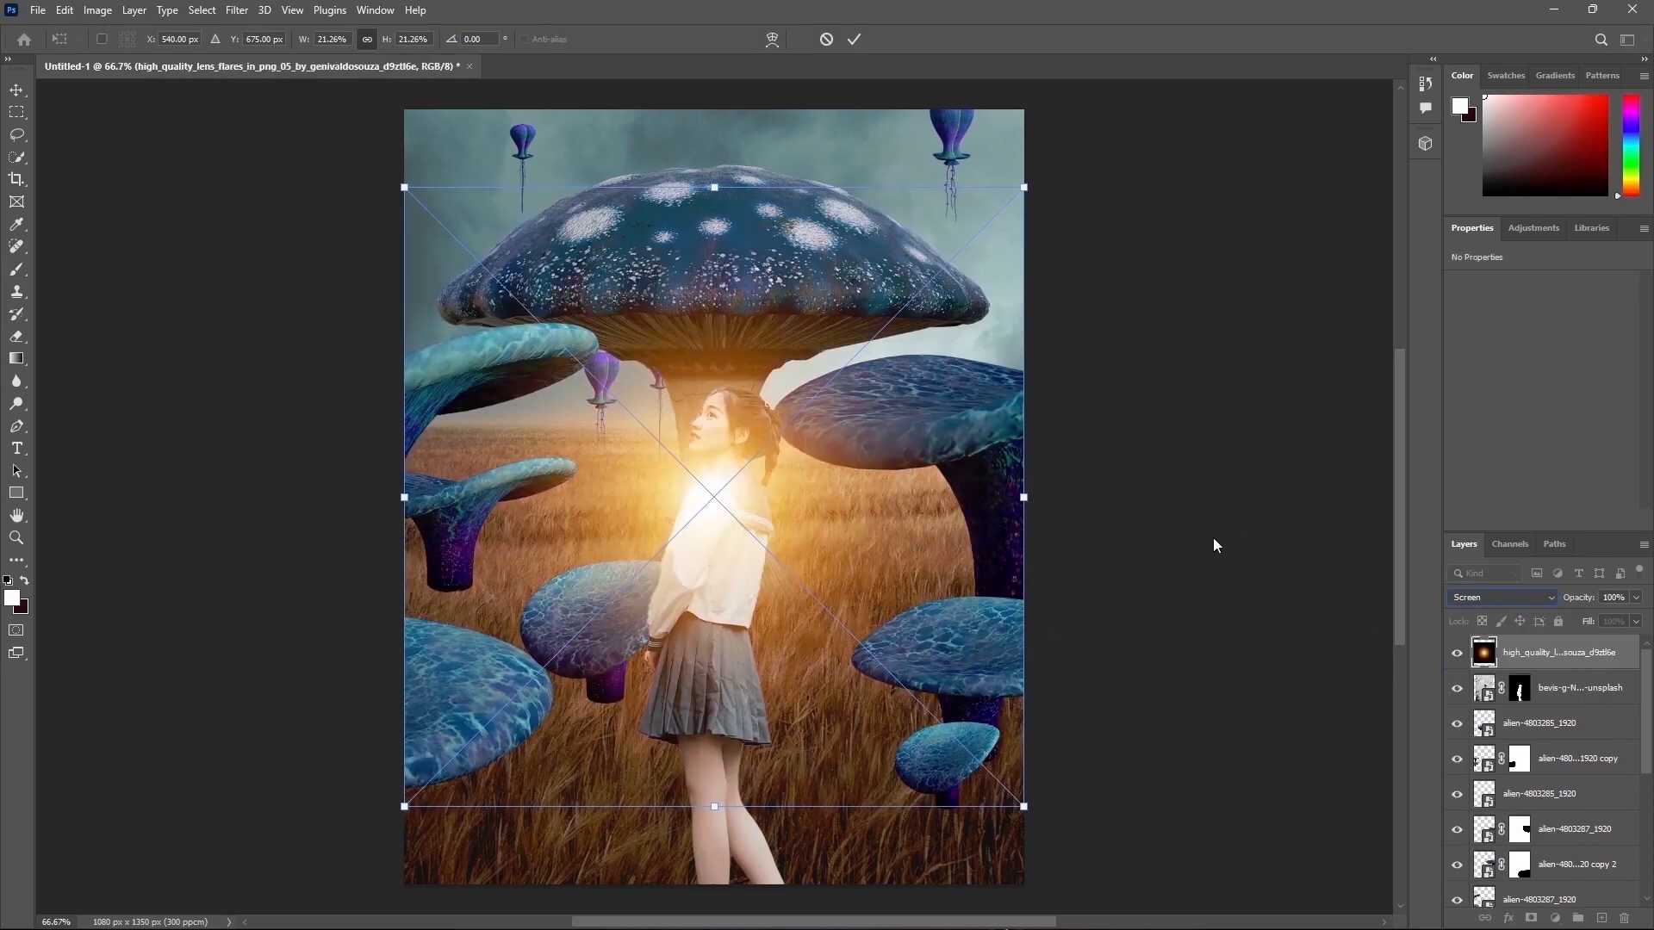
click(854, 39)
Step: Change the lens flare layer's blend mode to Linear Dodge (Add)
key(b)
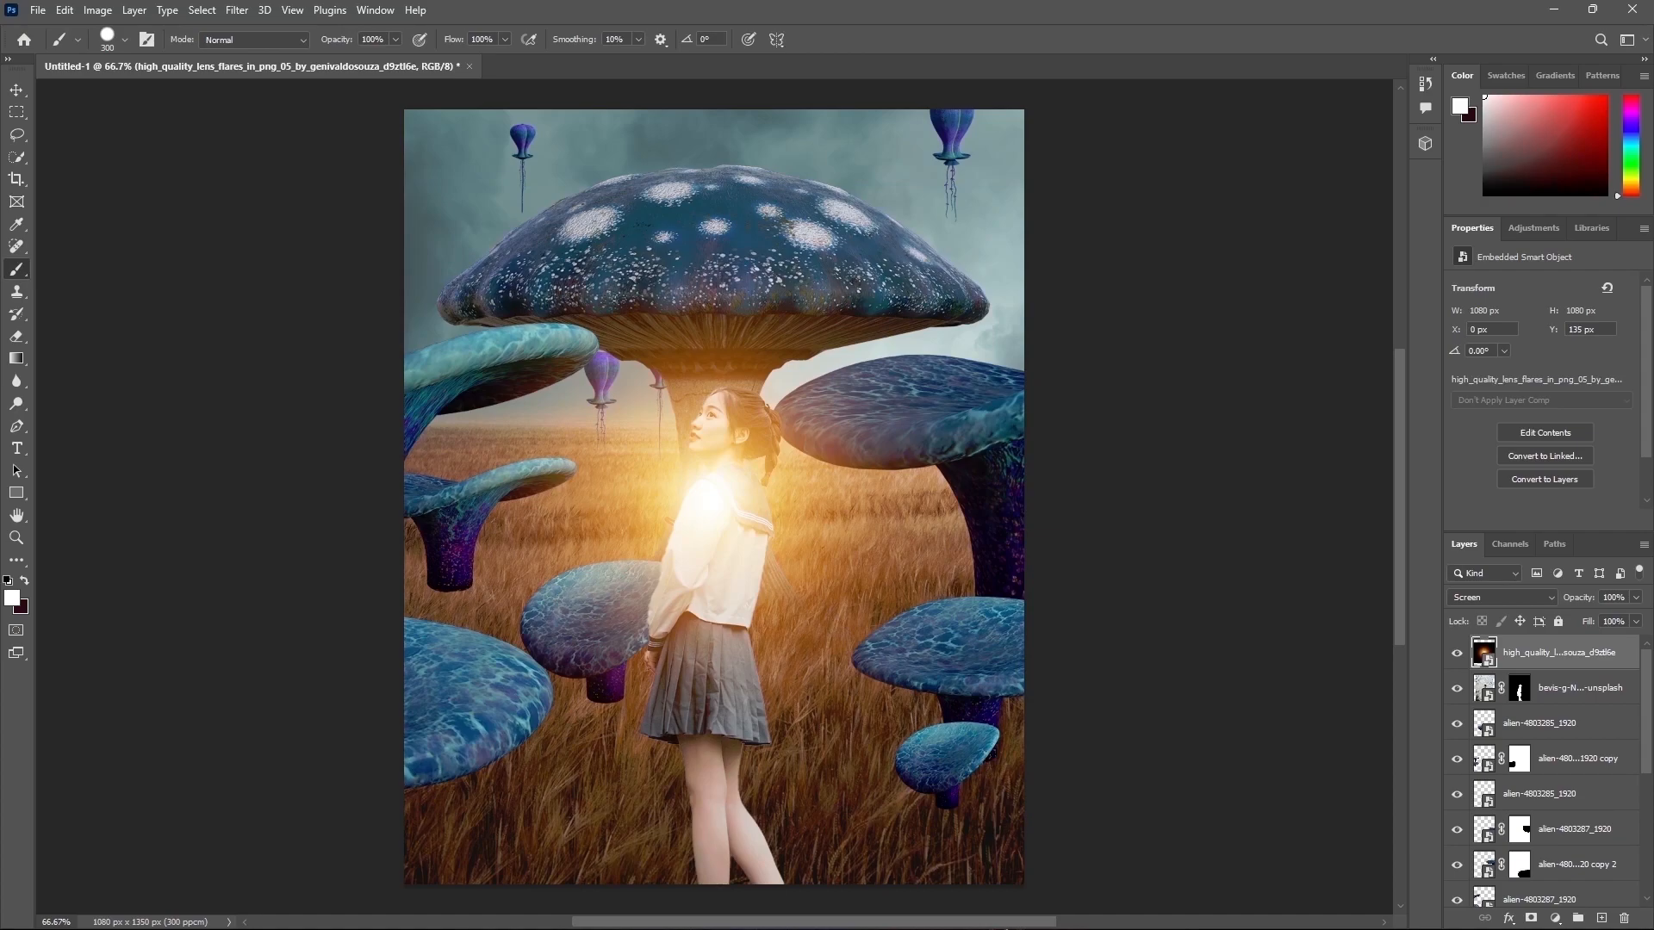
click(1510, 595)
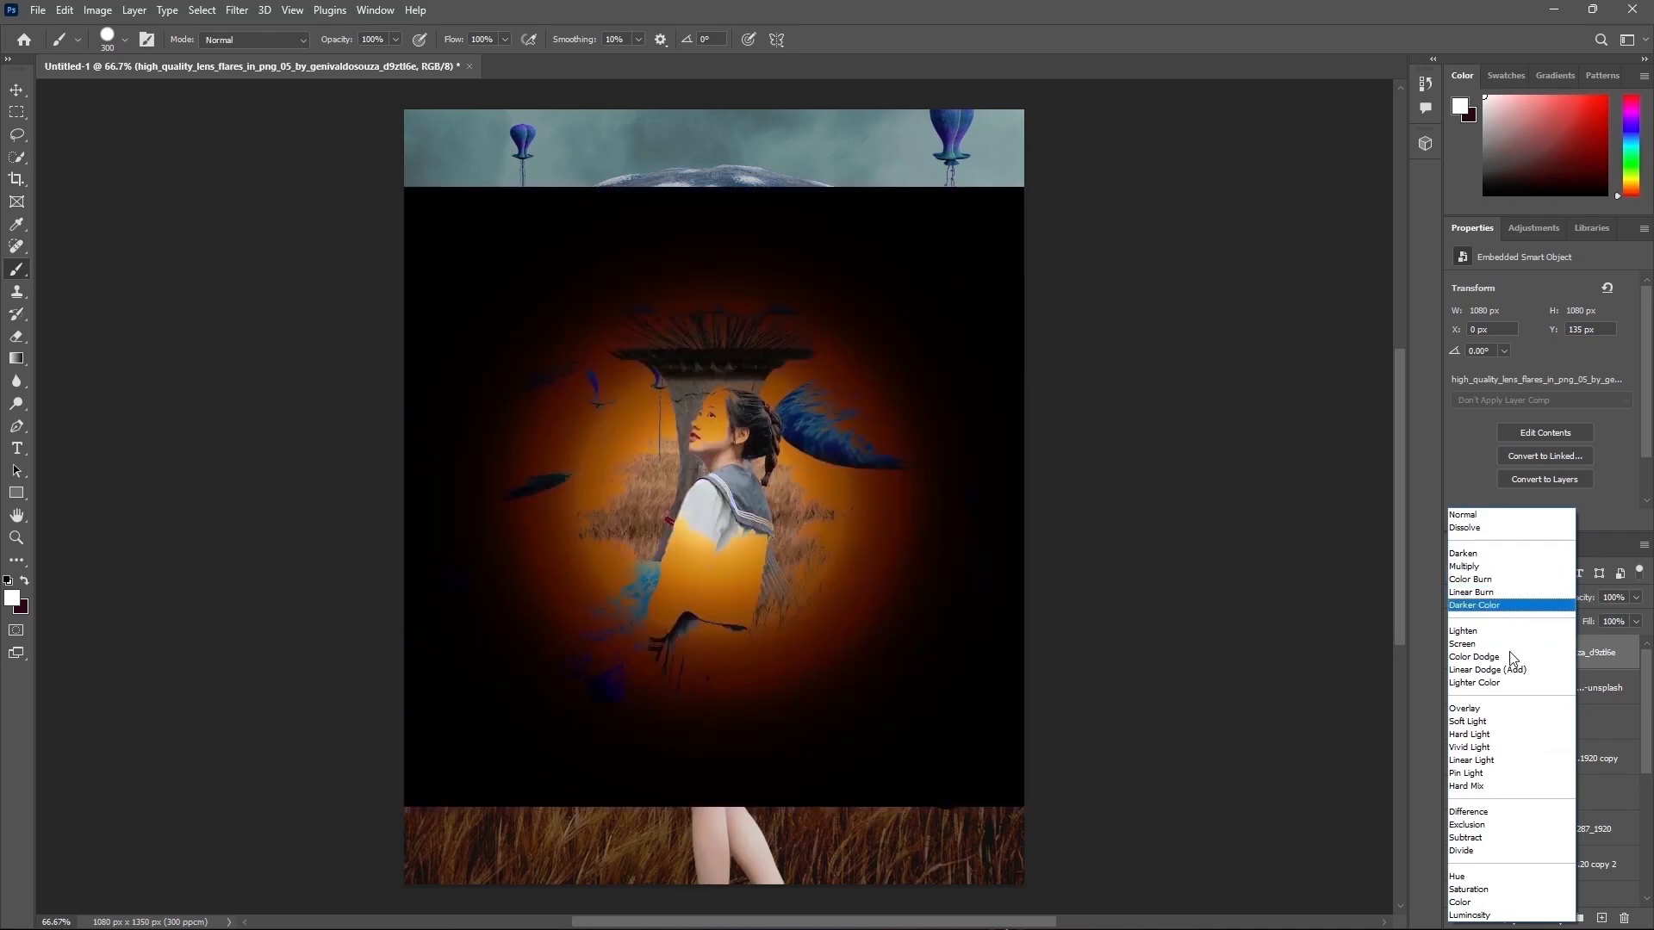
click(1571, 674)
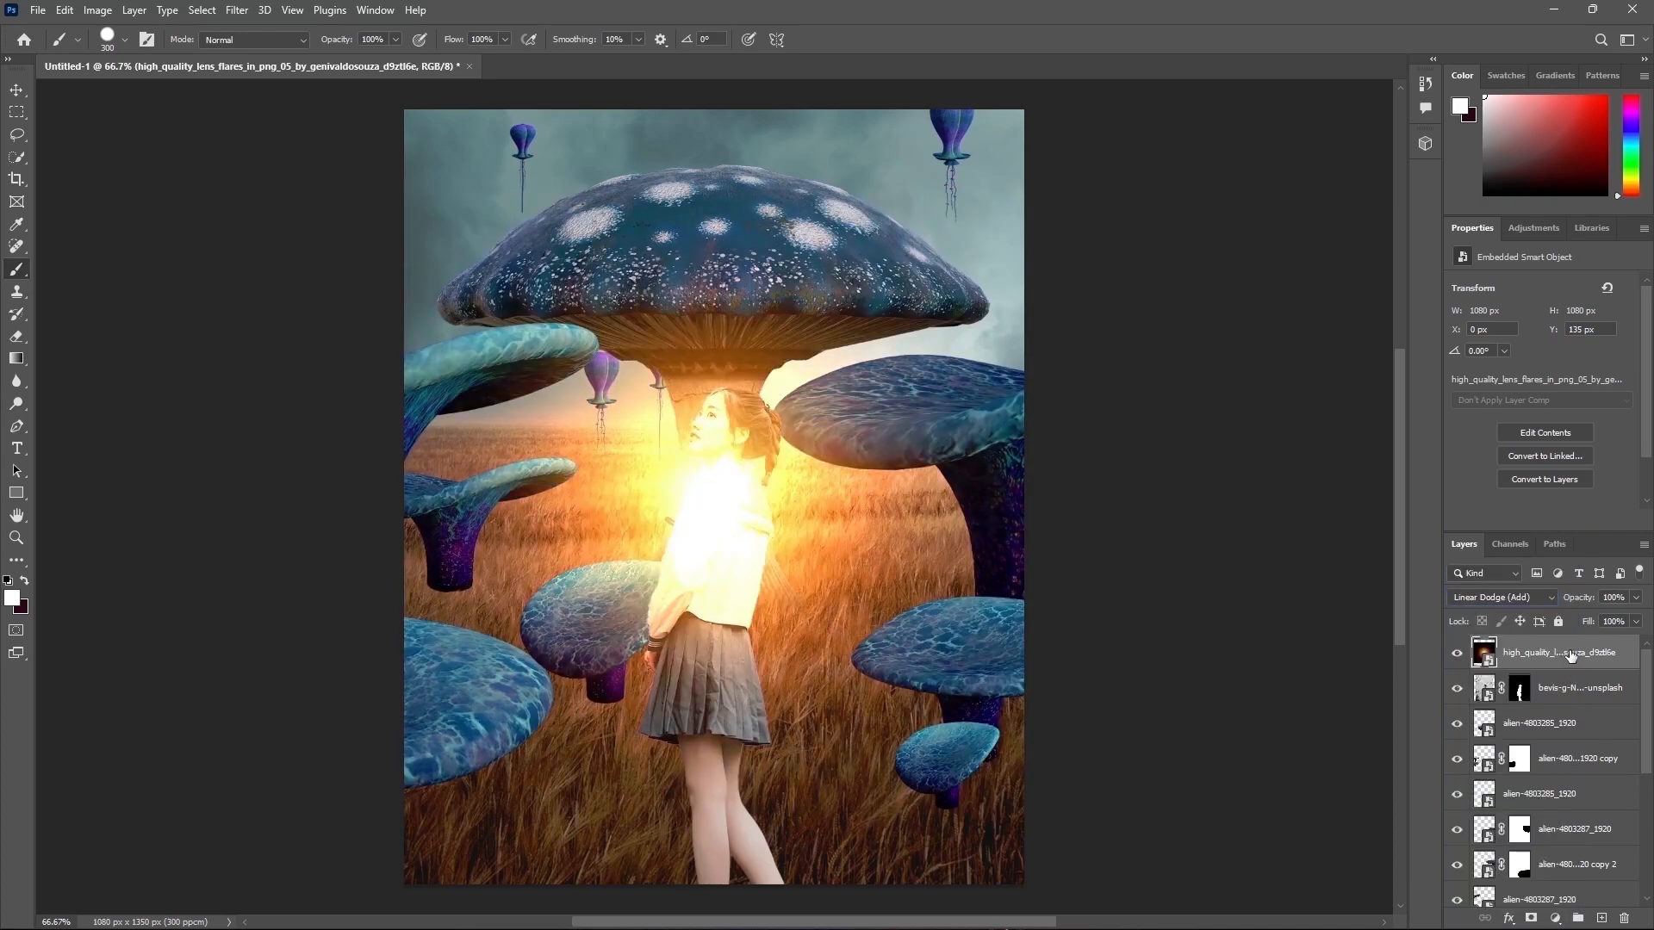
Step: Duplicate the lens flare layer six times and hide all the copies
key(ctrl+j)
key(ctrl+j)
key(ctrl+j)
key(ctrl+j)
key(ctrl+j)
key(ctrl+j)
key(ctrl+j)
key(ctrl+j)
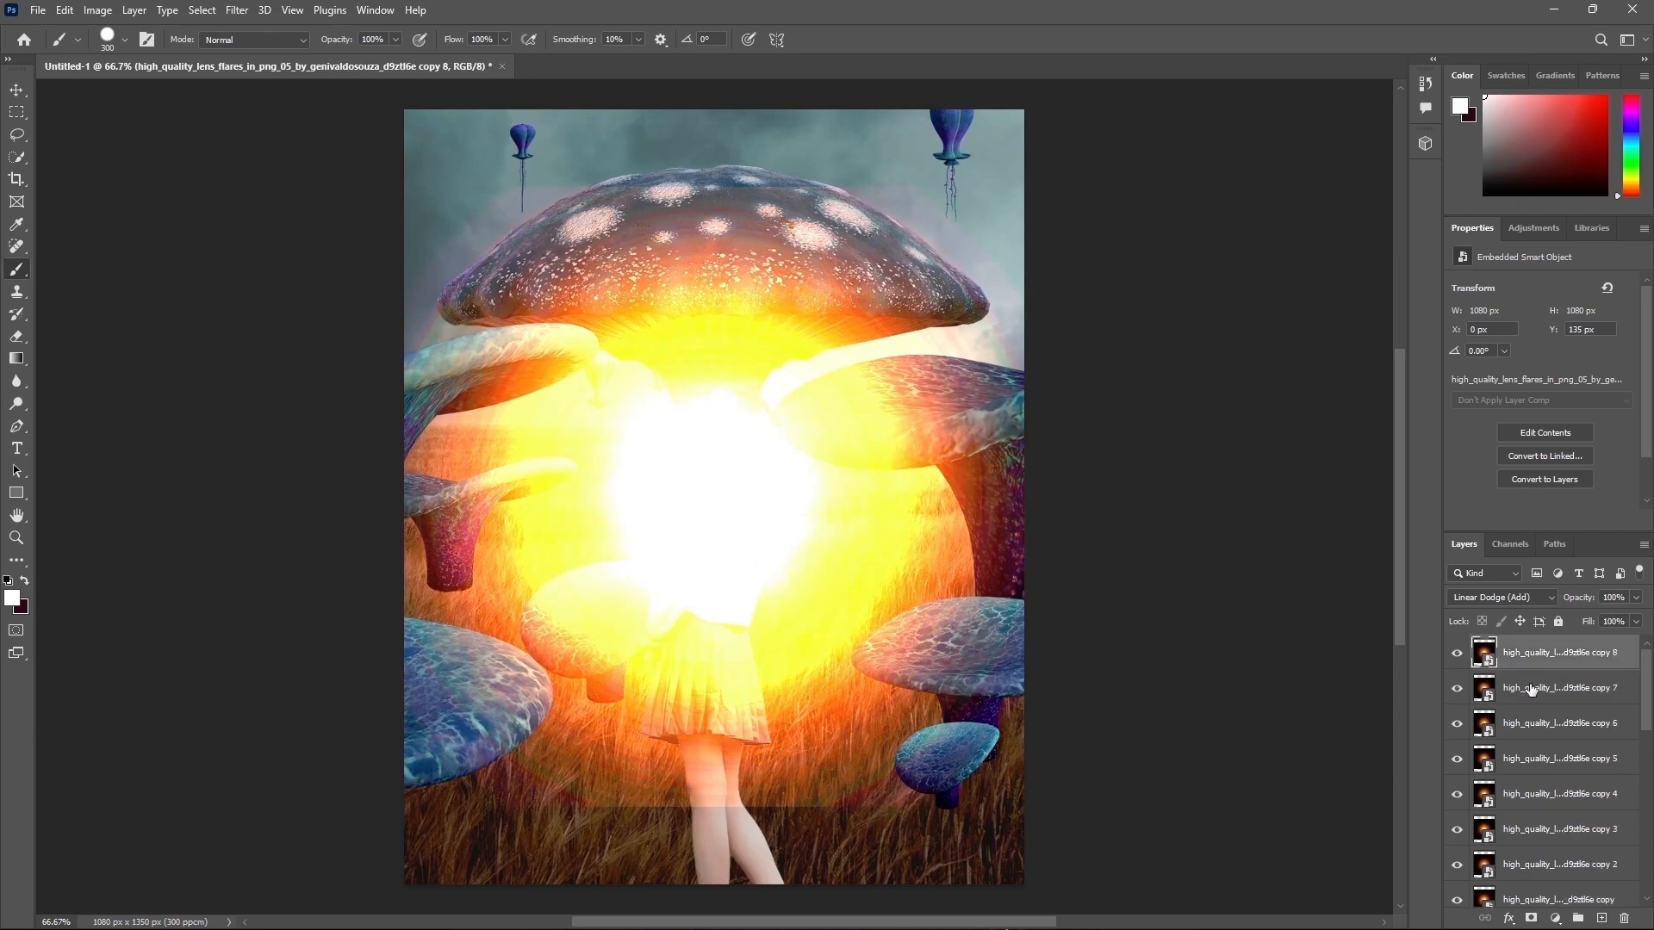
drag(1456, 655, 1456, 899)
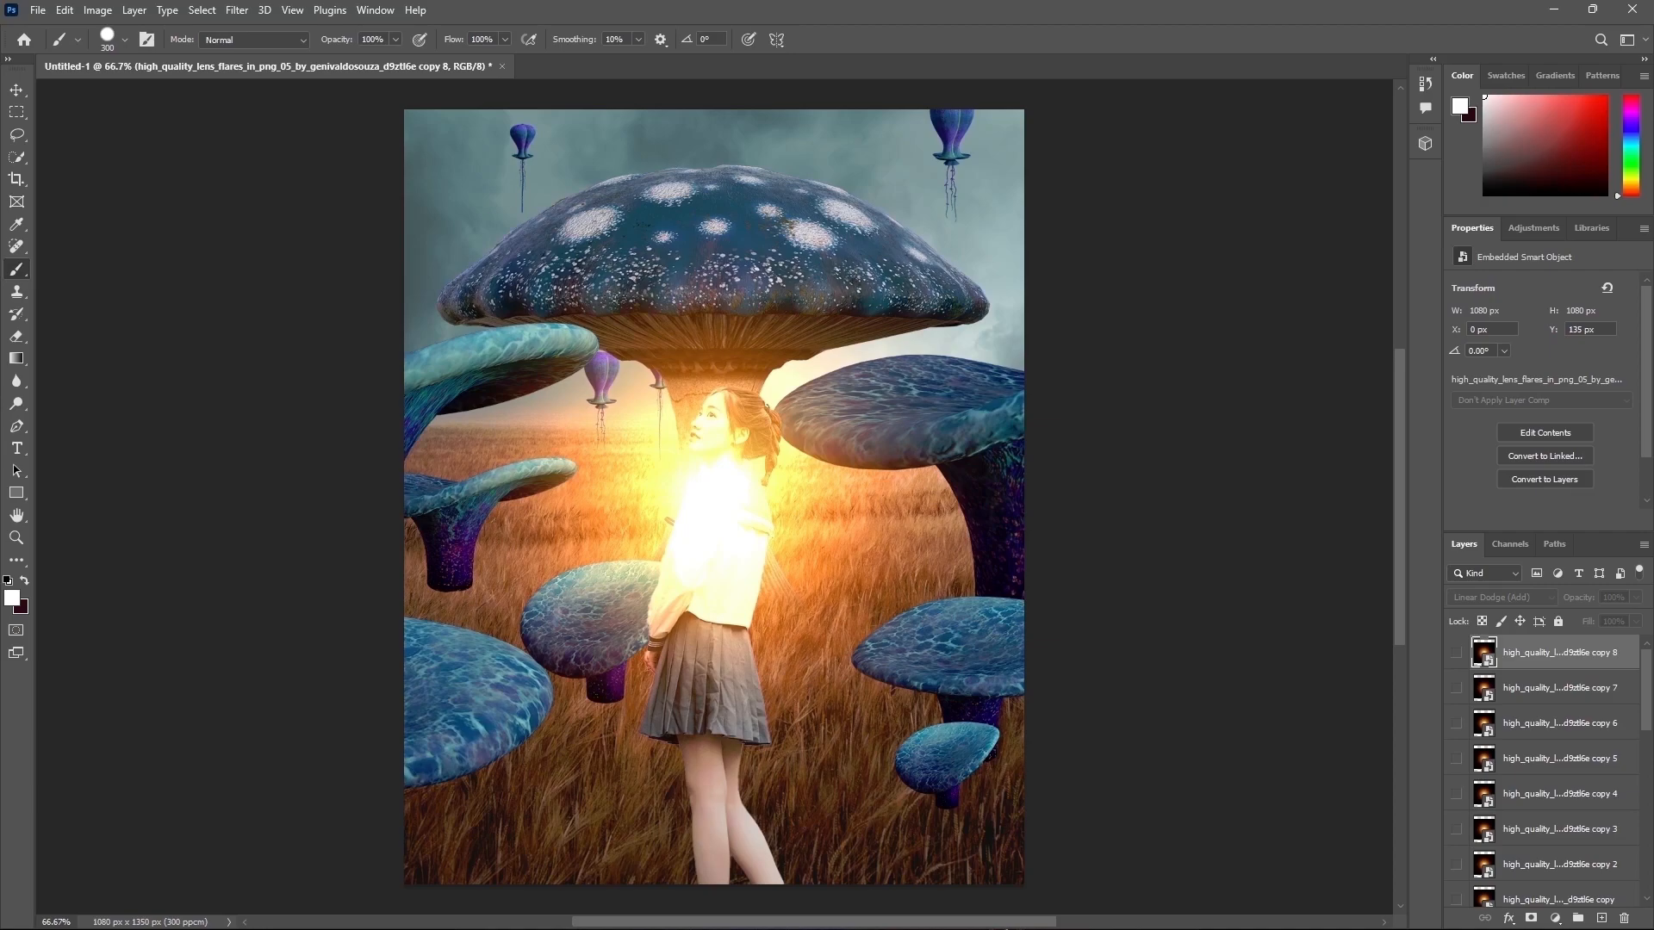
Step: Place another lens flare layer on top and set its blend mode to Color Dodge
drag(841, 607, 841, 630)
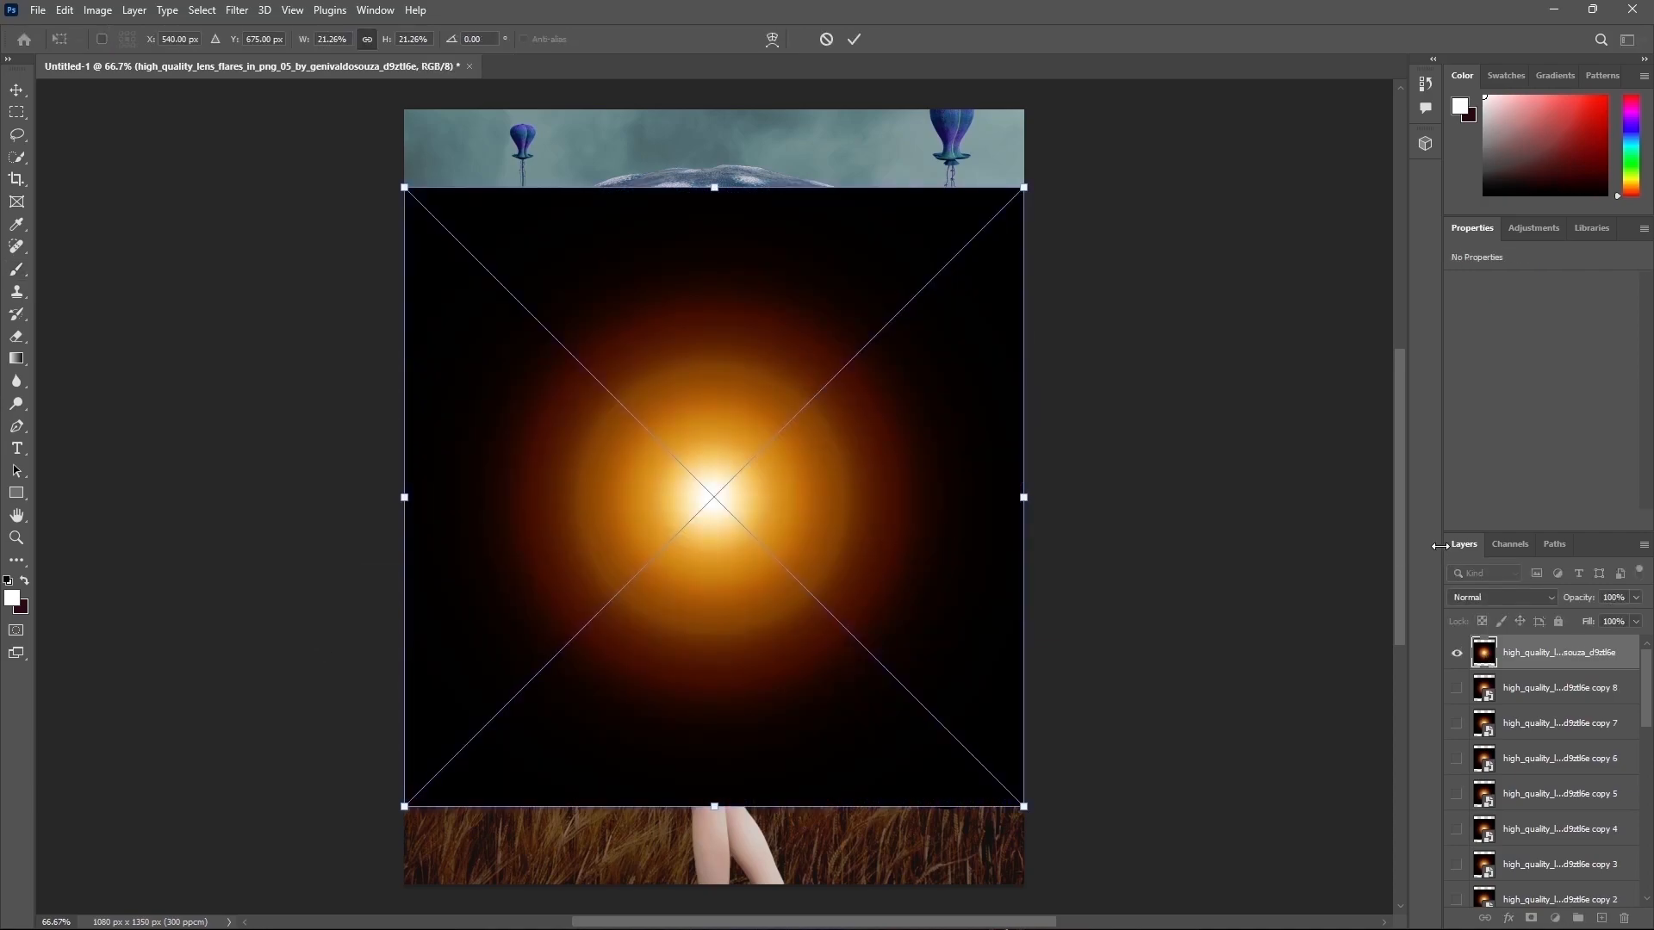
click(1498, 597)
click(1496, 661)
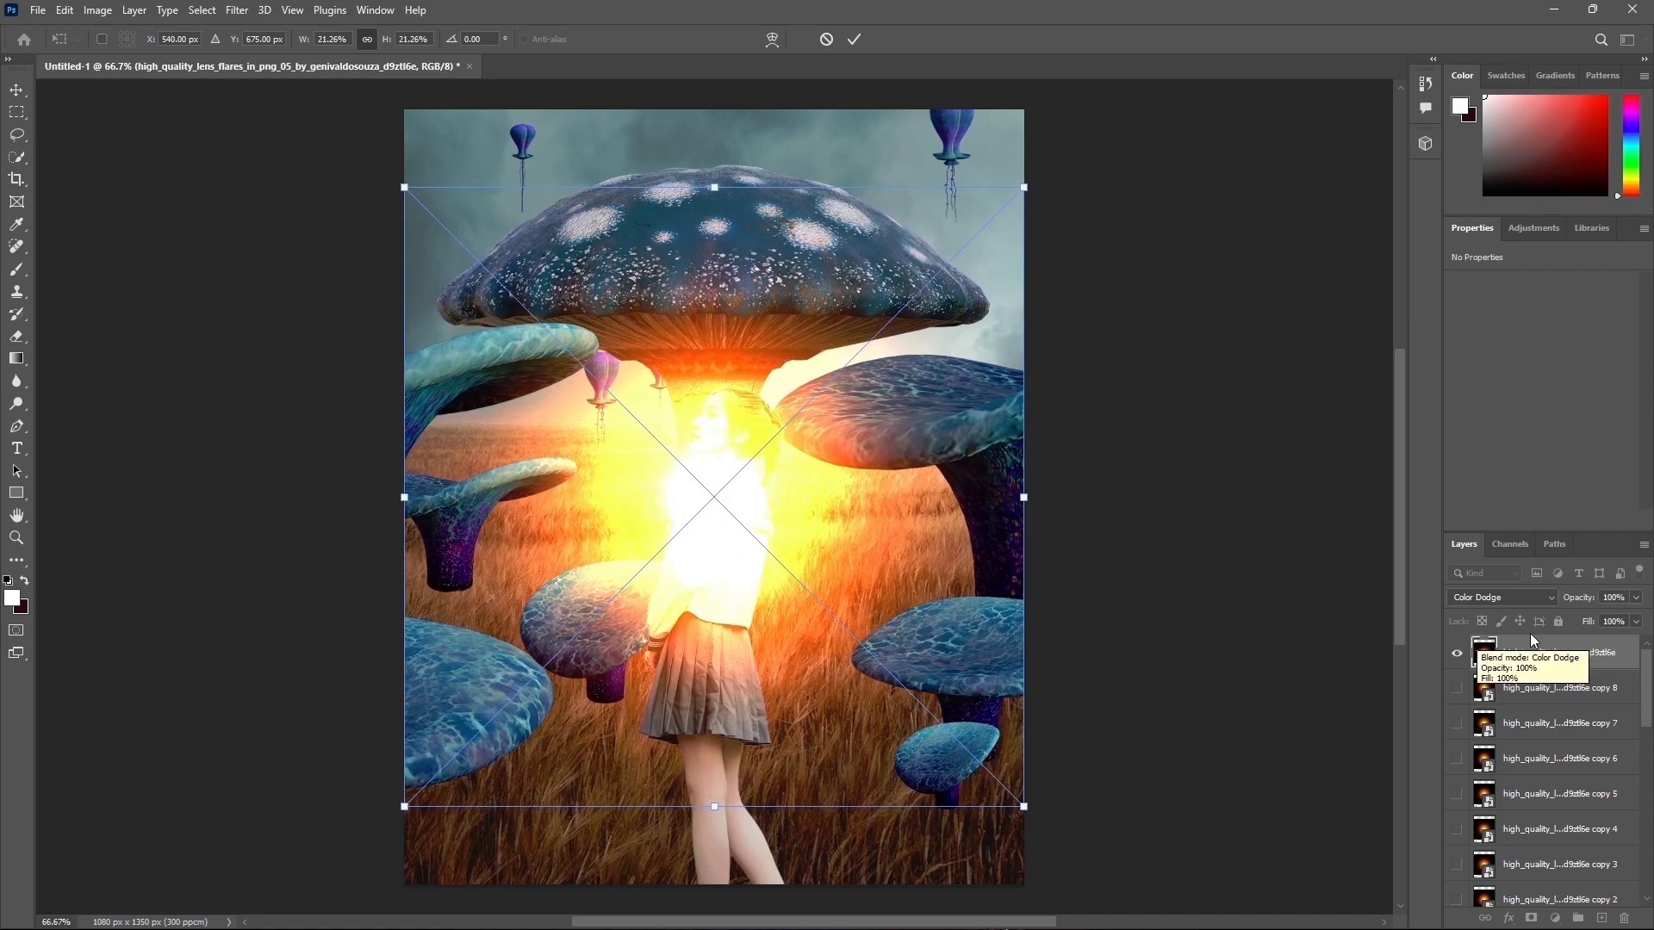
click(853, 40)
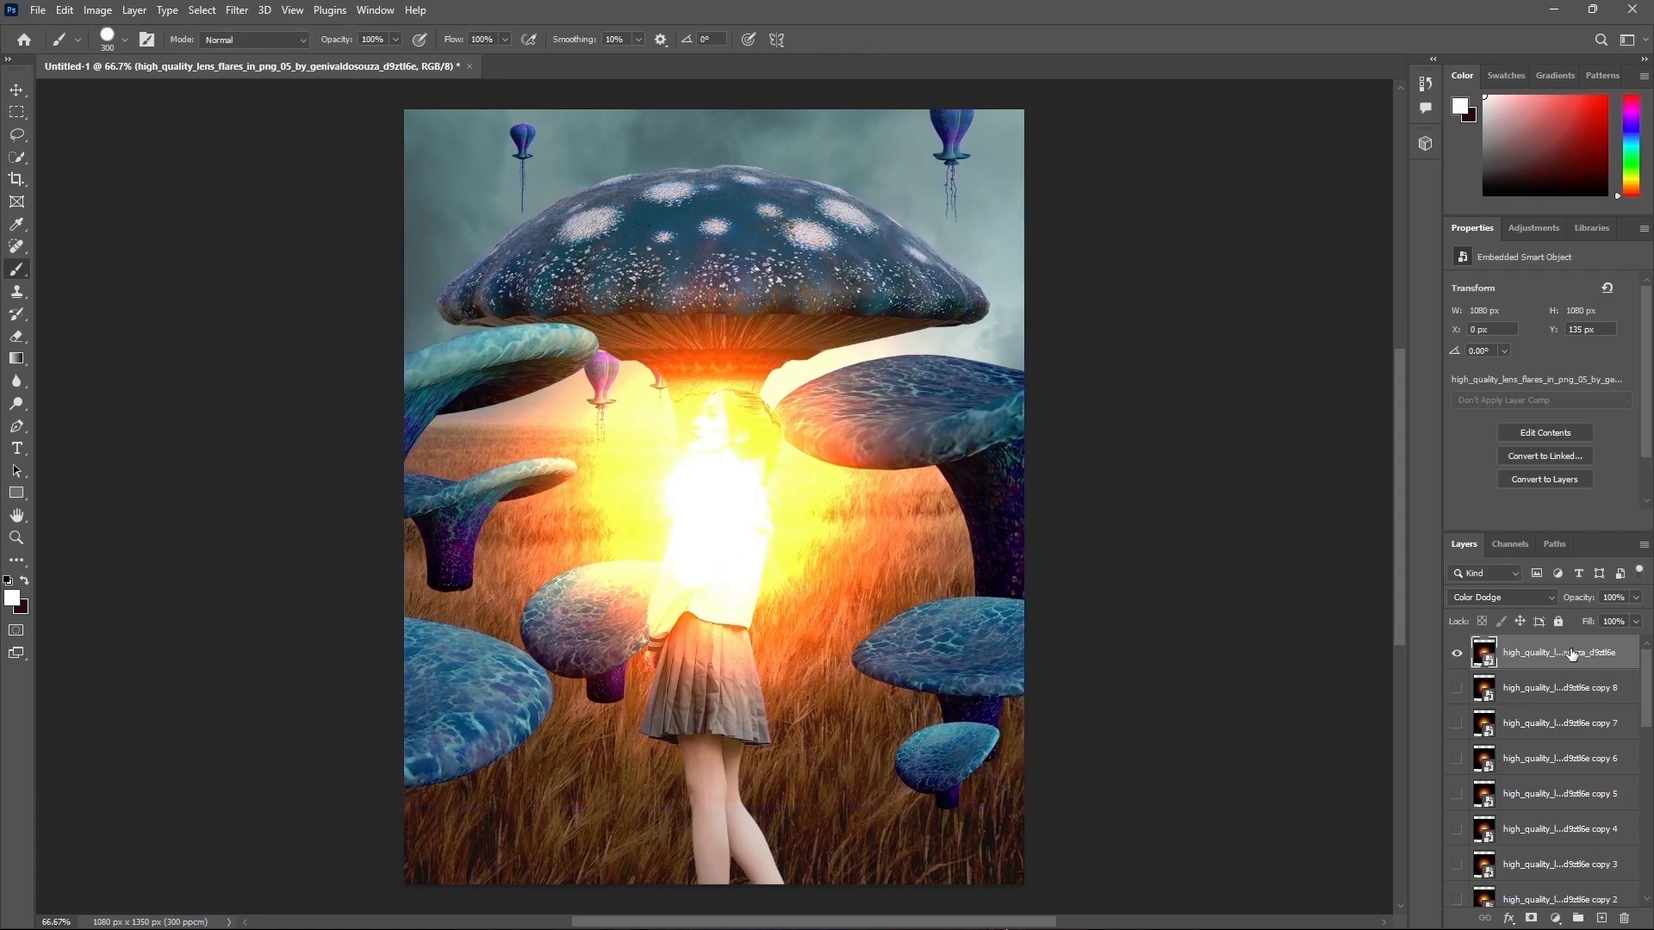
Step: Duplicate the Color Dodge flare layer and hide the flare layers
key(ctrl+j)
drag(1457, 652, 1455, 687)
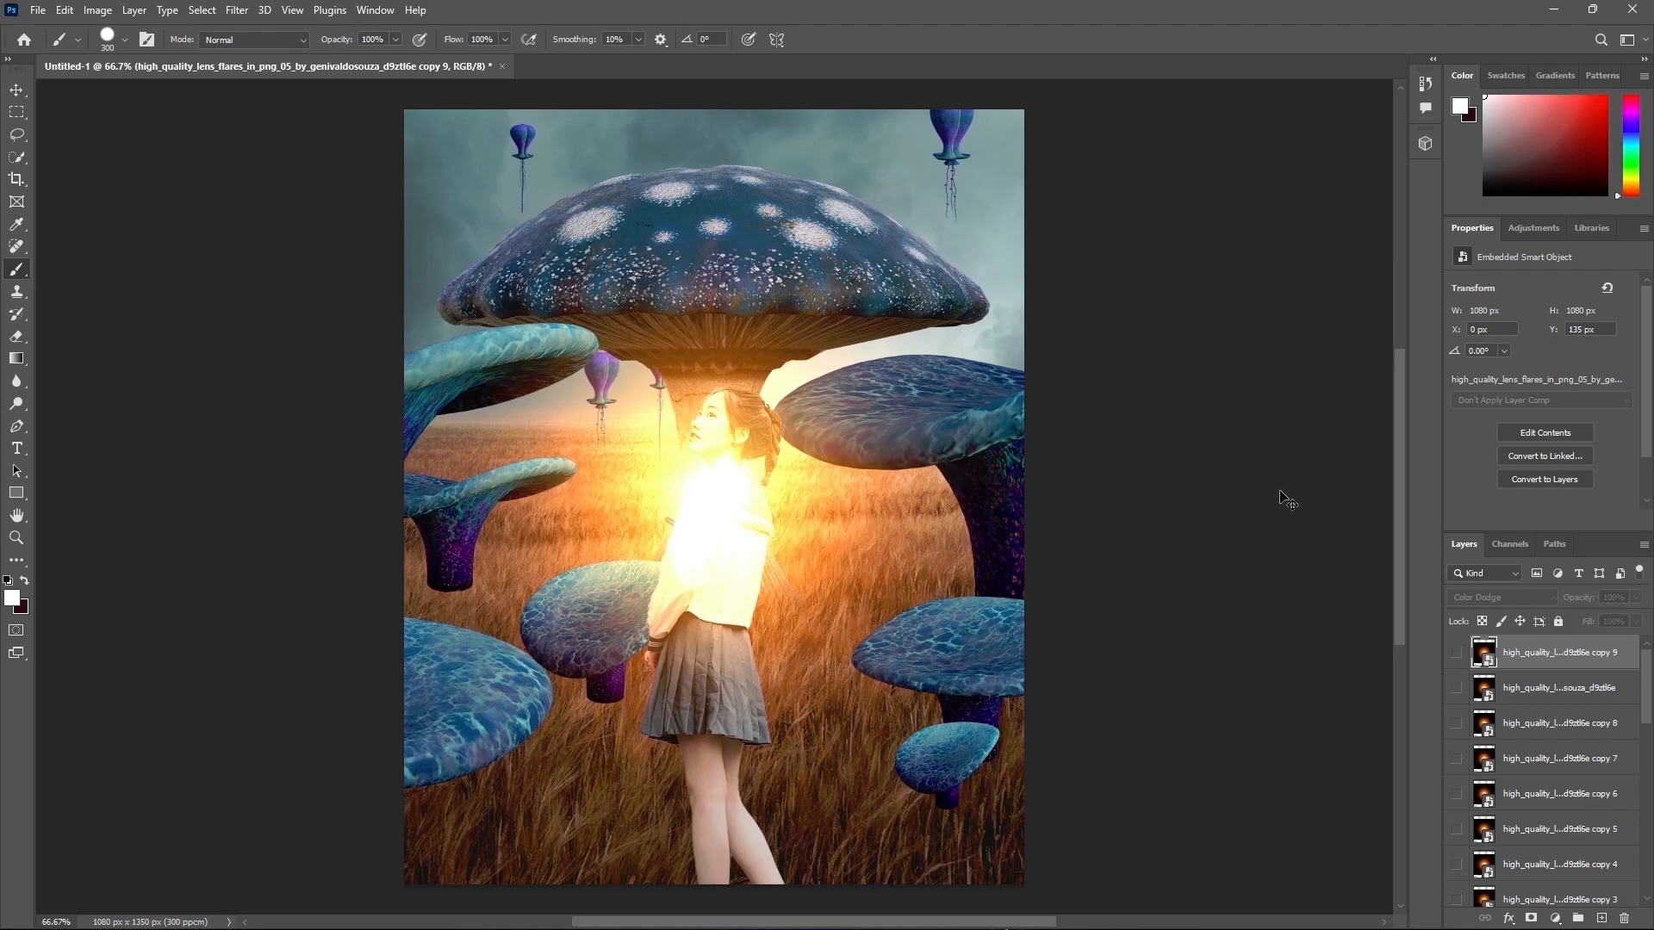
scroll(1551, 732, down, 4)
click(1550, 793)
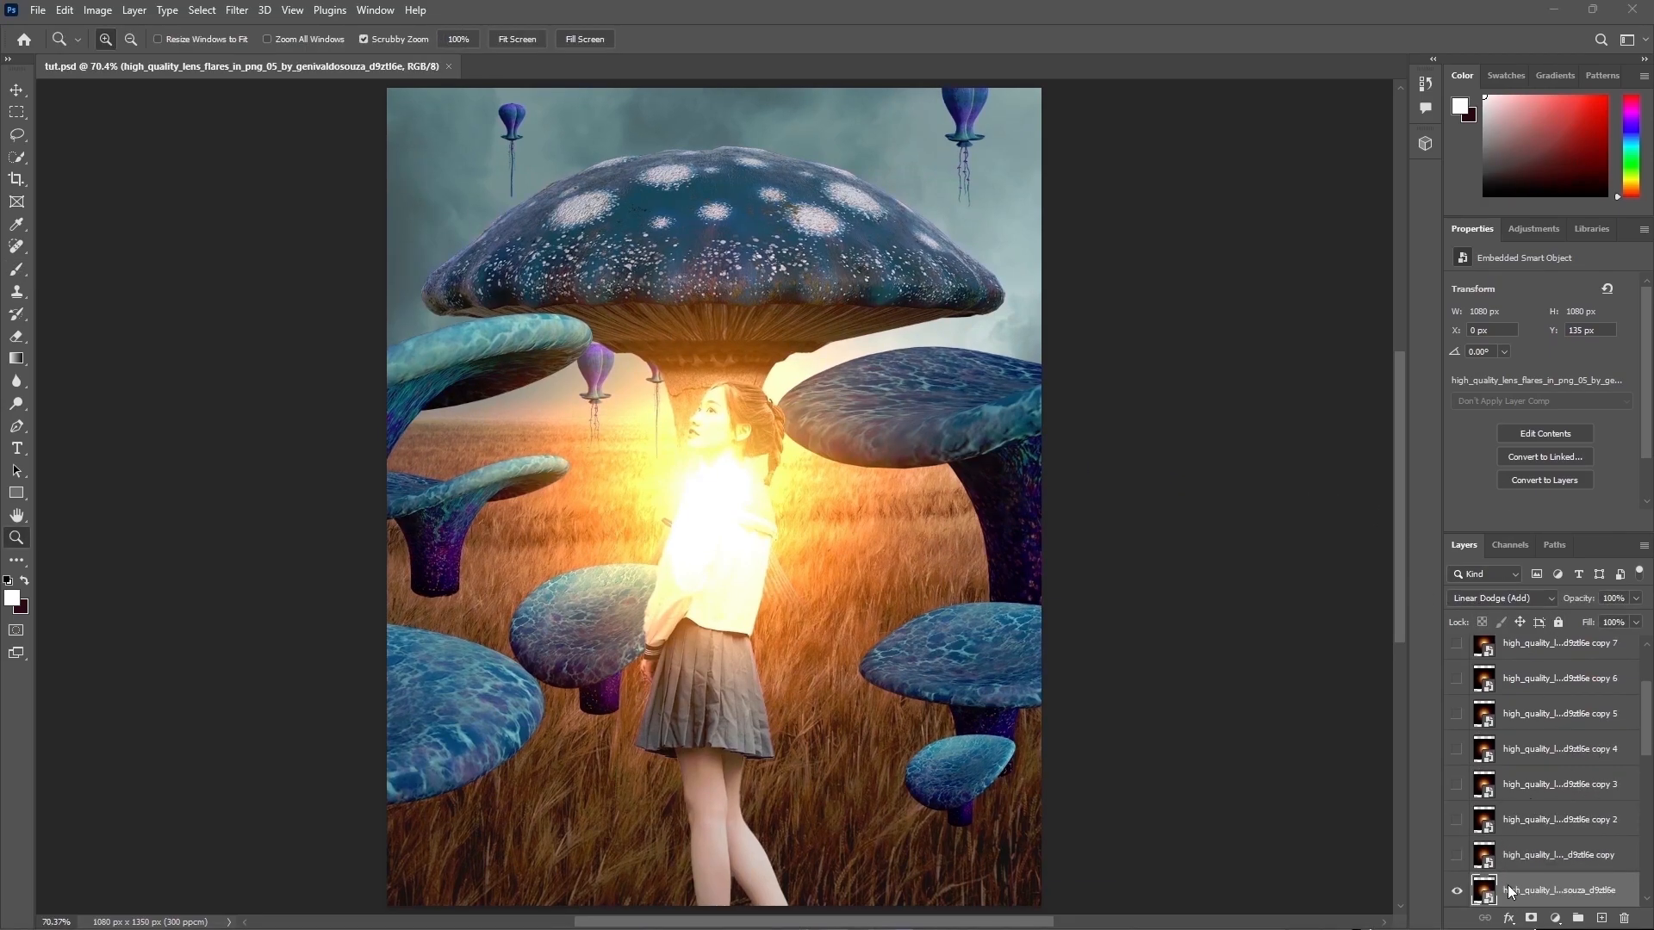
click(1457, 891)
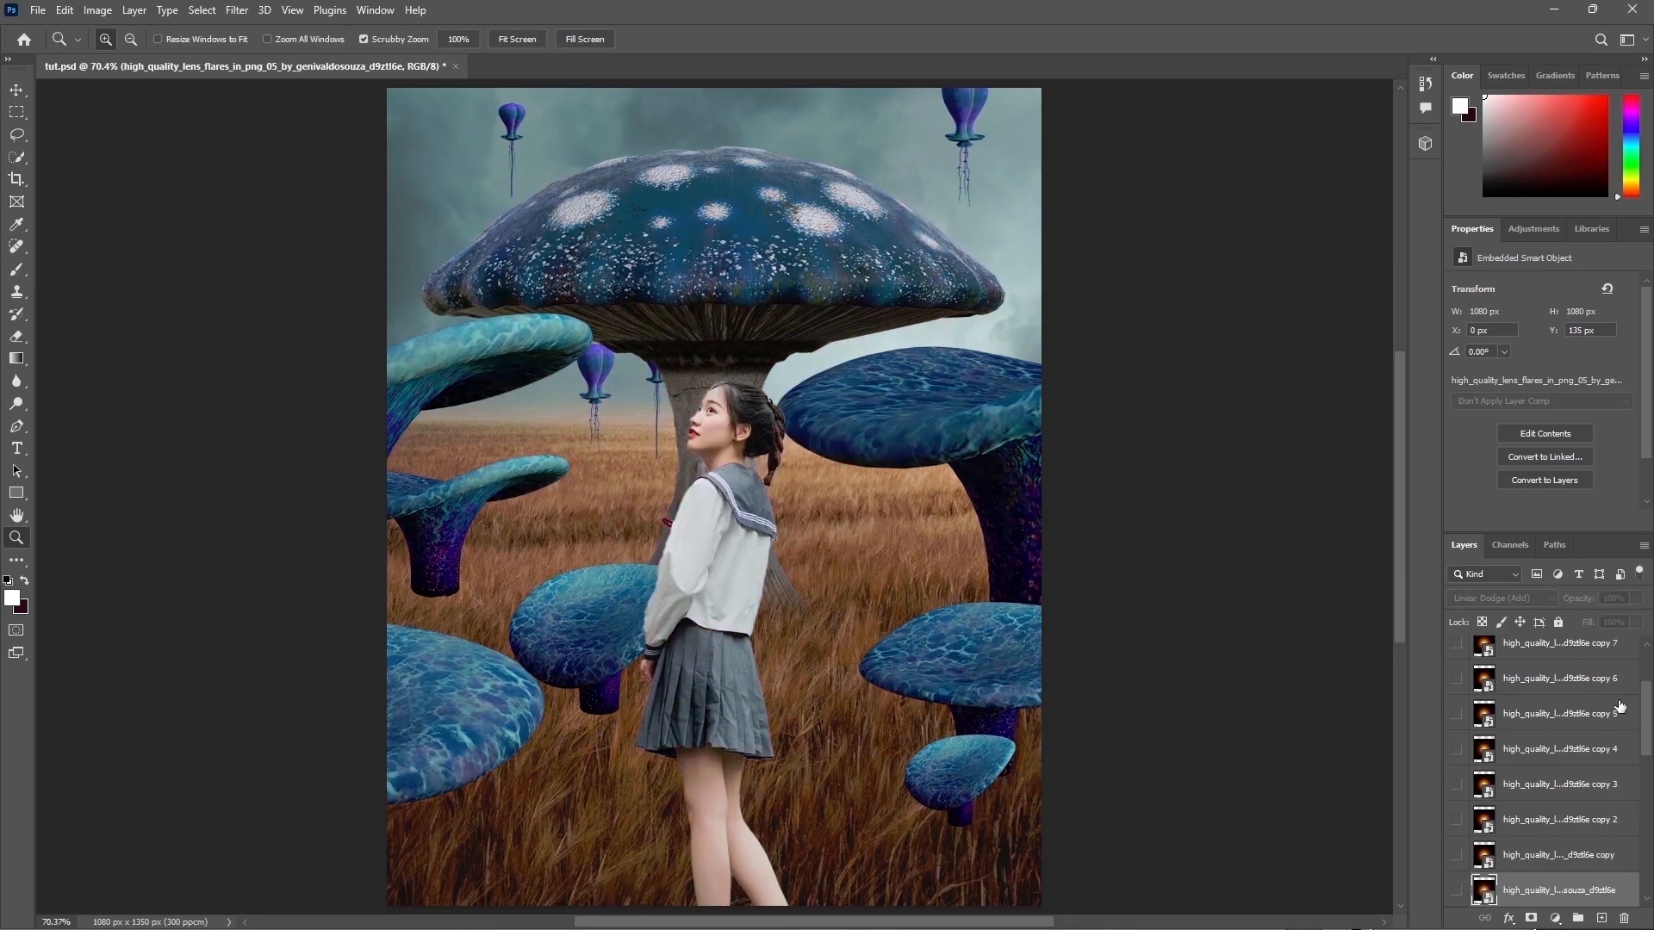
Step: Add a Color Lookup adjustment above the sky layer using the Moonlight.3DL LUT
scroll(1542, 766, down, 5)
click(1571, 858)
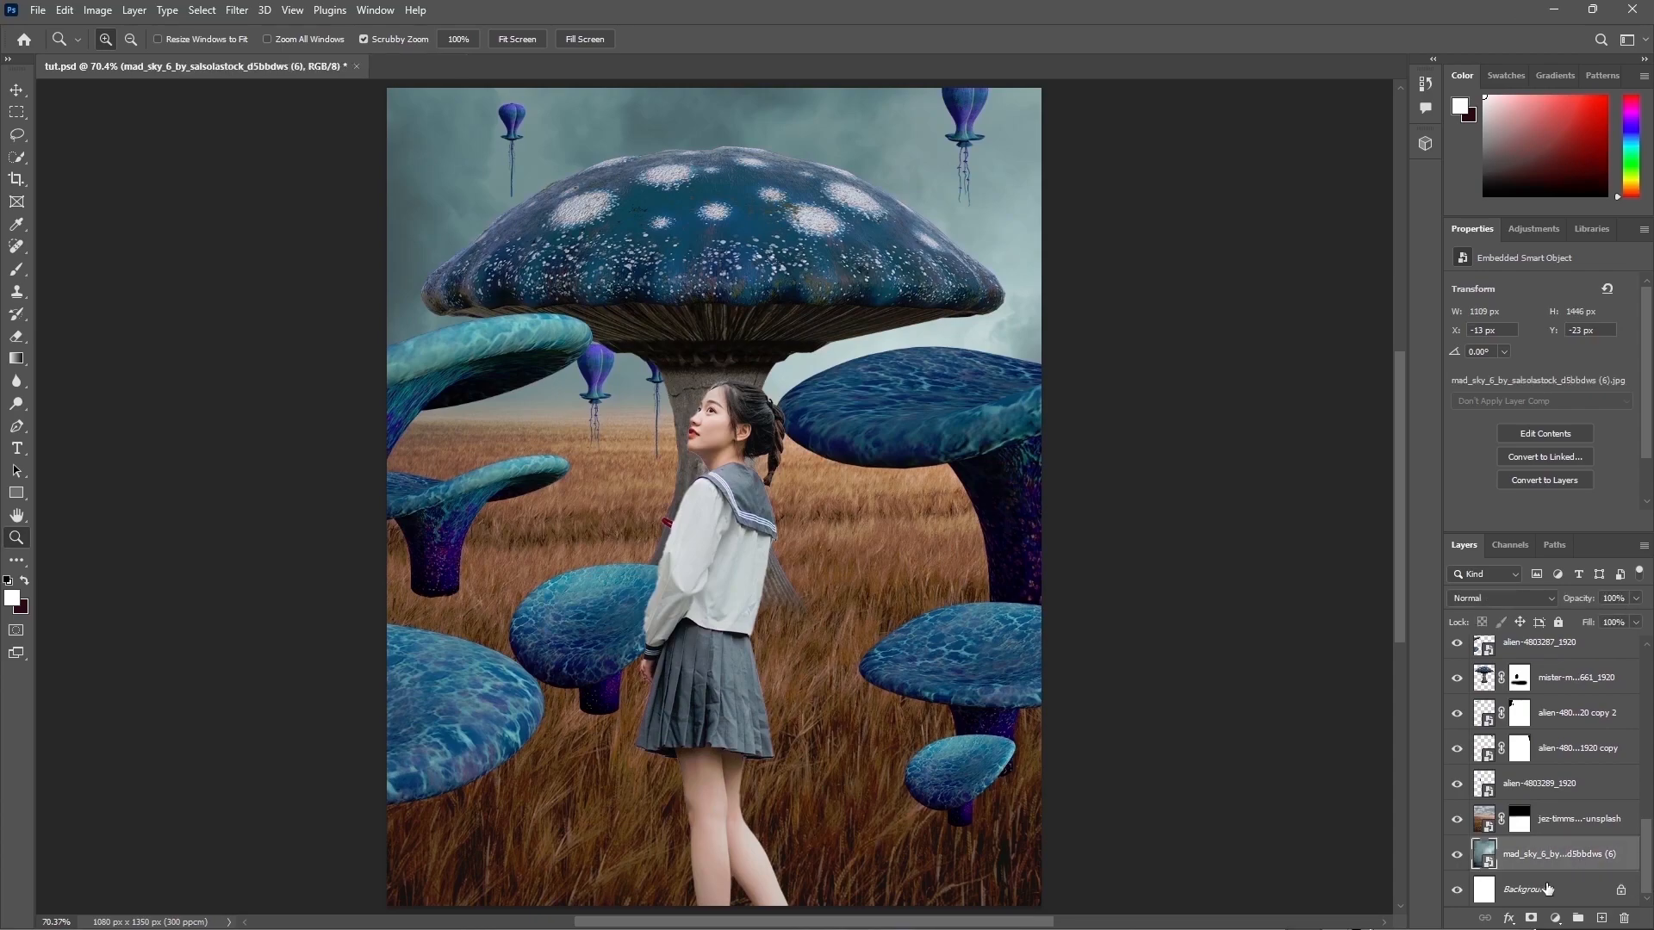
click(1555, 918)
click(1564, 834)
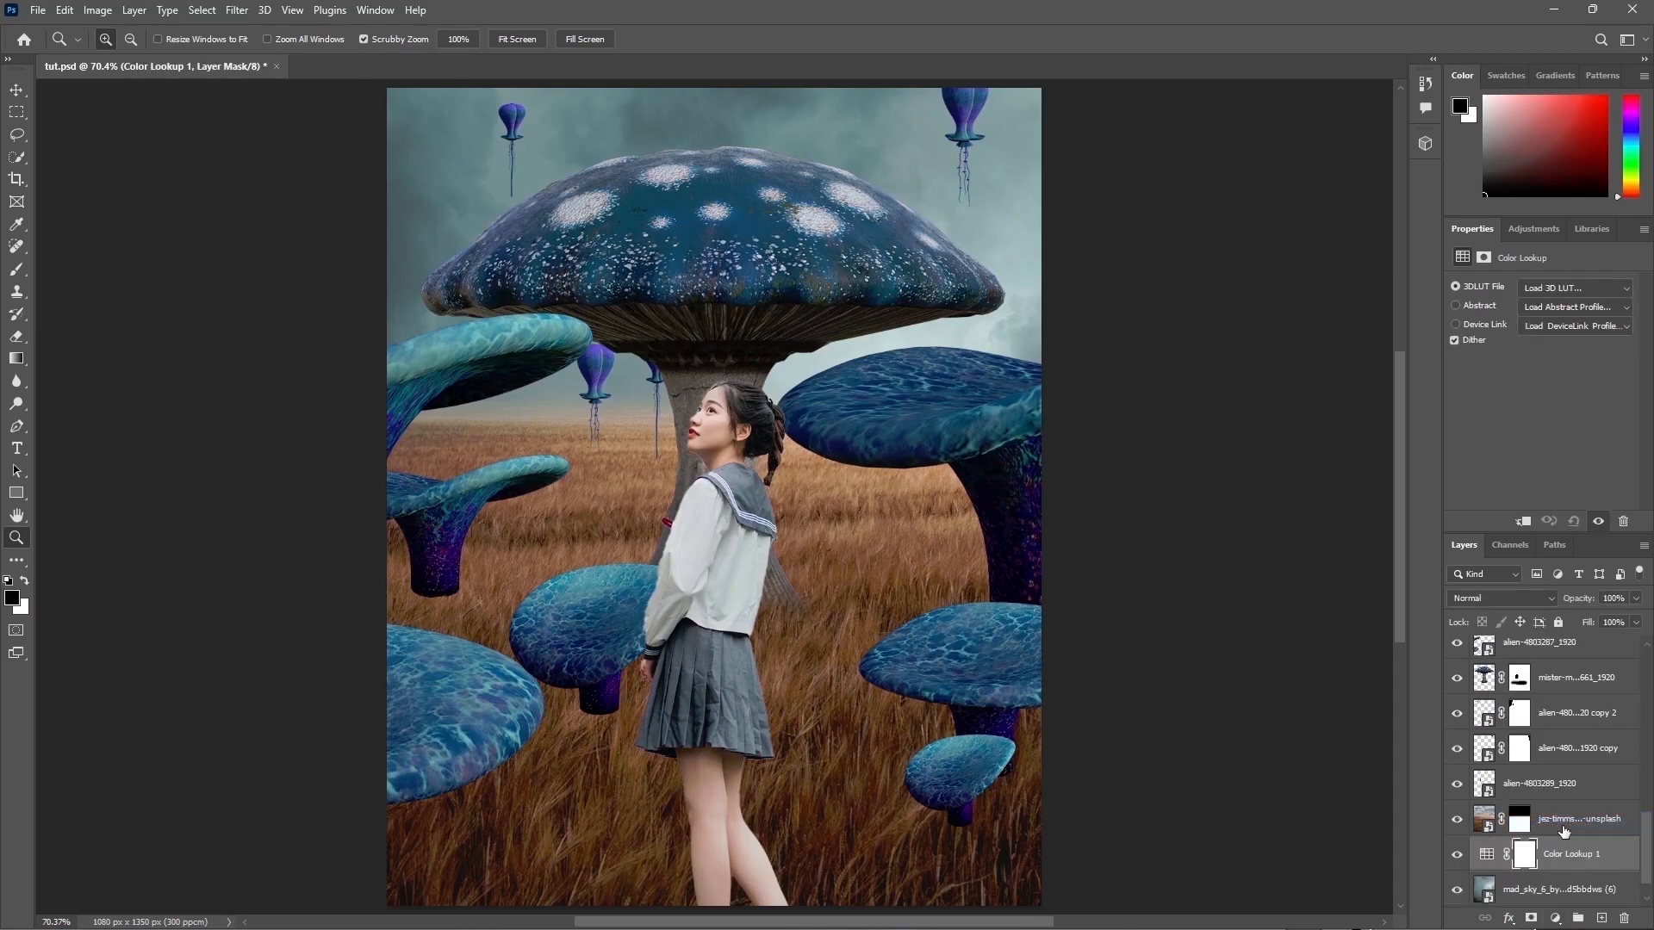
click(1555, 287)
click(1483, 722)
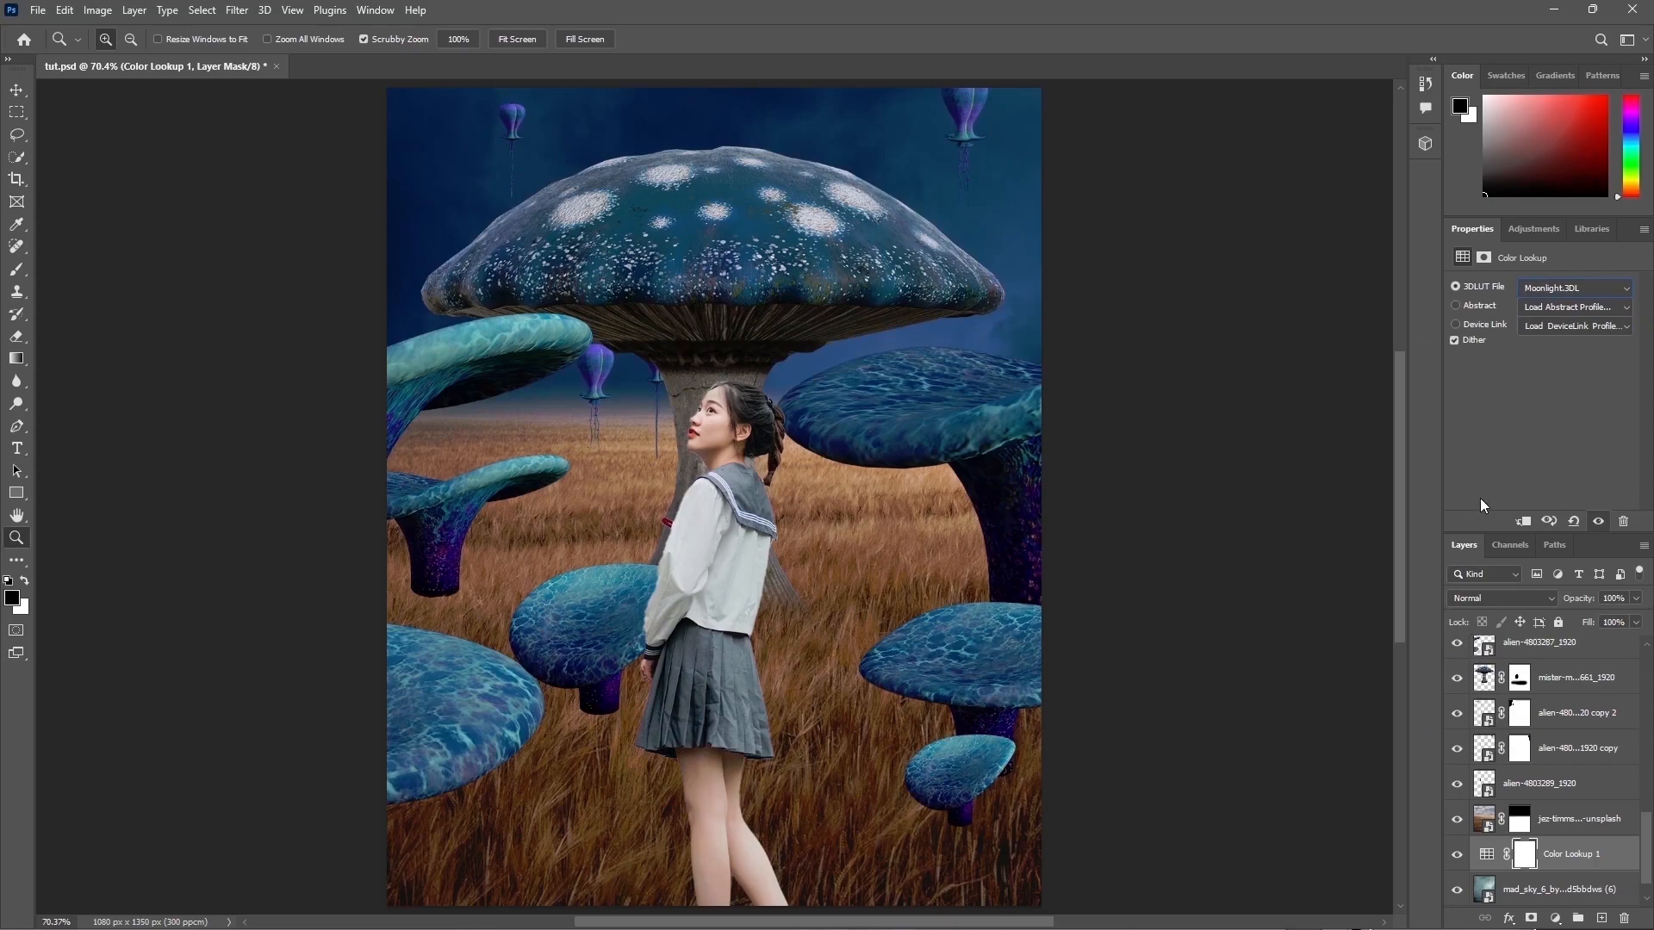
Step: Add a Selective Color adjustment layer above the wheat field layer
click(1550, 825)
click(1456, 819)
click(1456, 819)
click(1555, 918)
click(1561, 903)
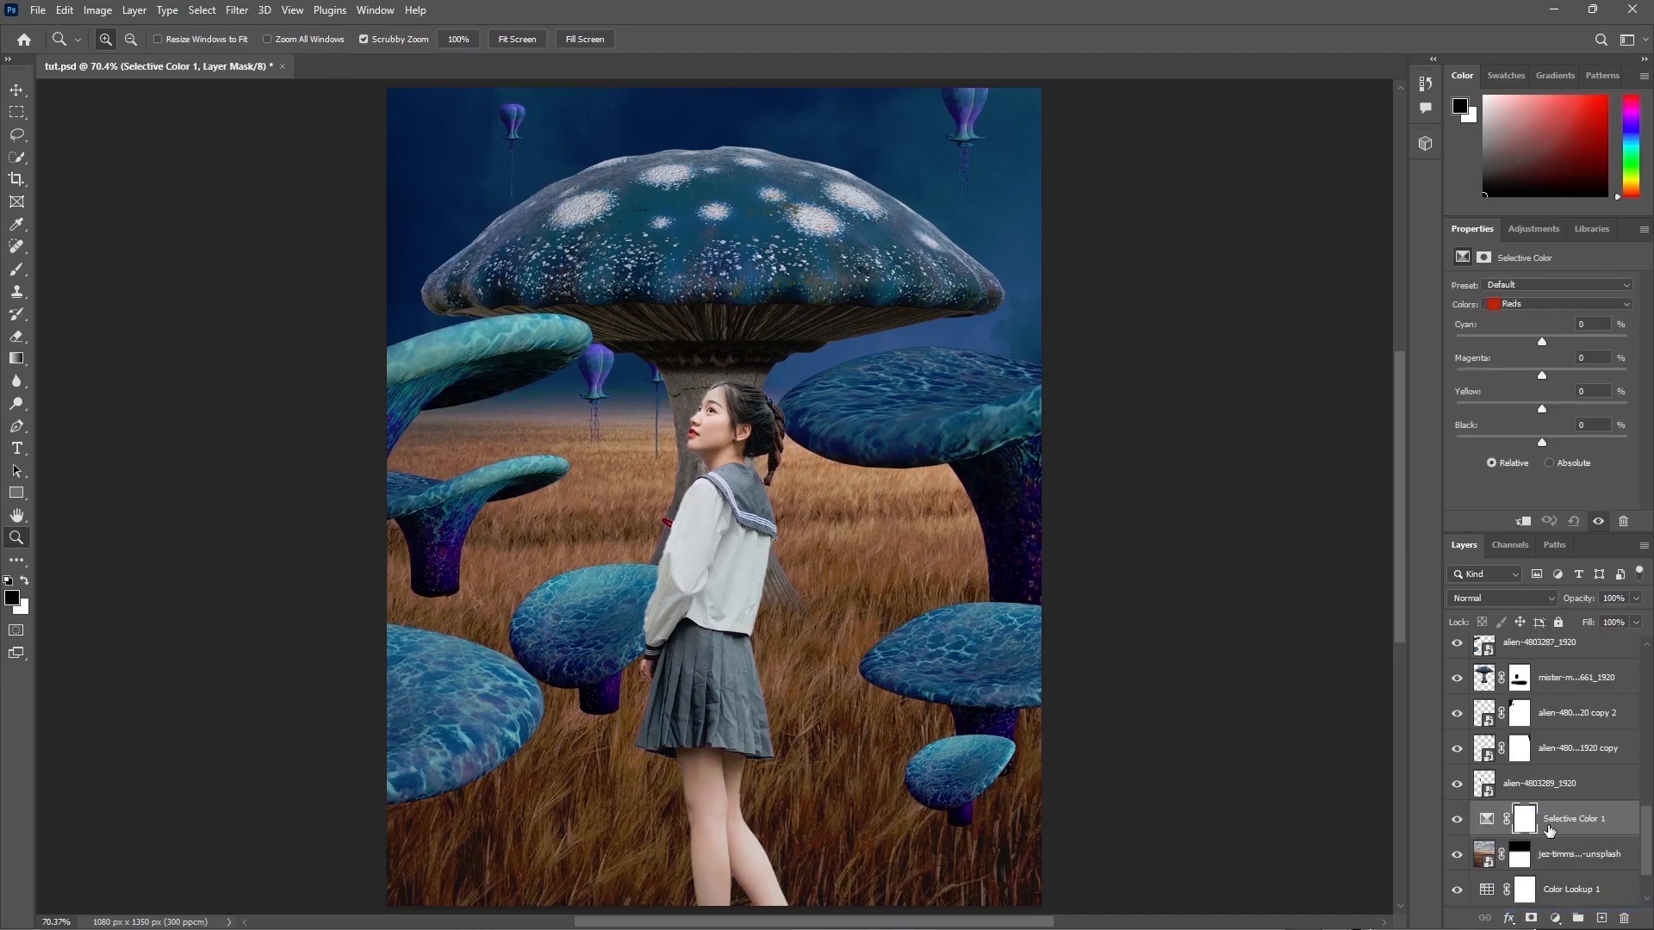
Step: Set the Neutrals cyan to -100 and clip the Selective Color adjustment to the wheat field layer
click(1525, 307)
click(1517, 415)
drag(1540, 343, 1441, 348)
right_click(1576, 814)
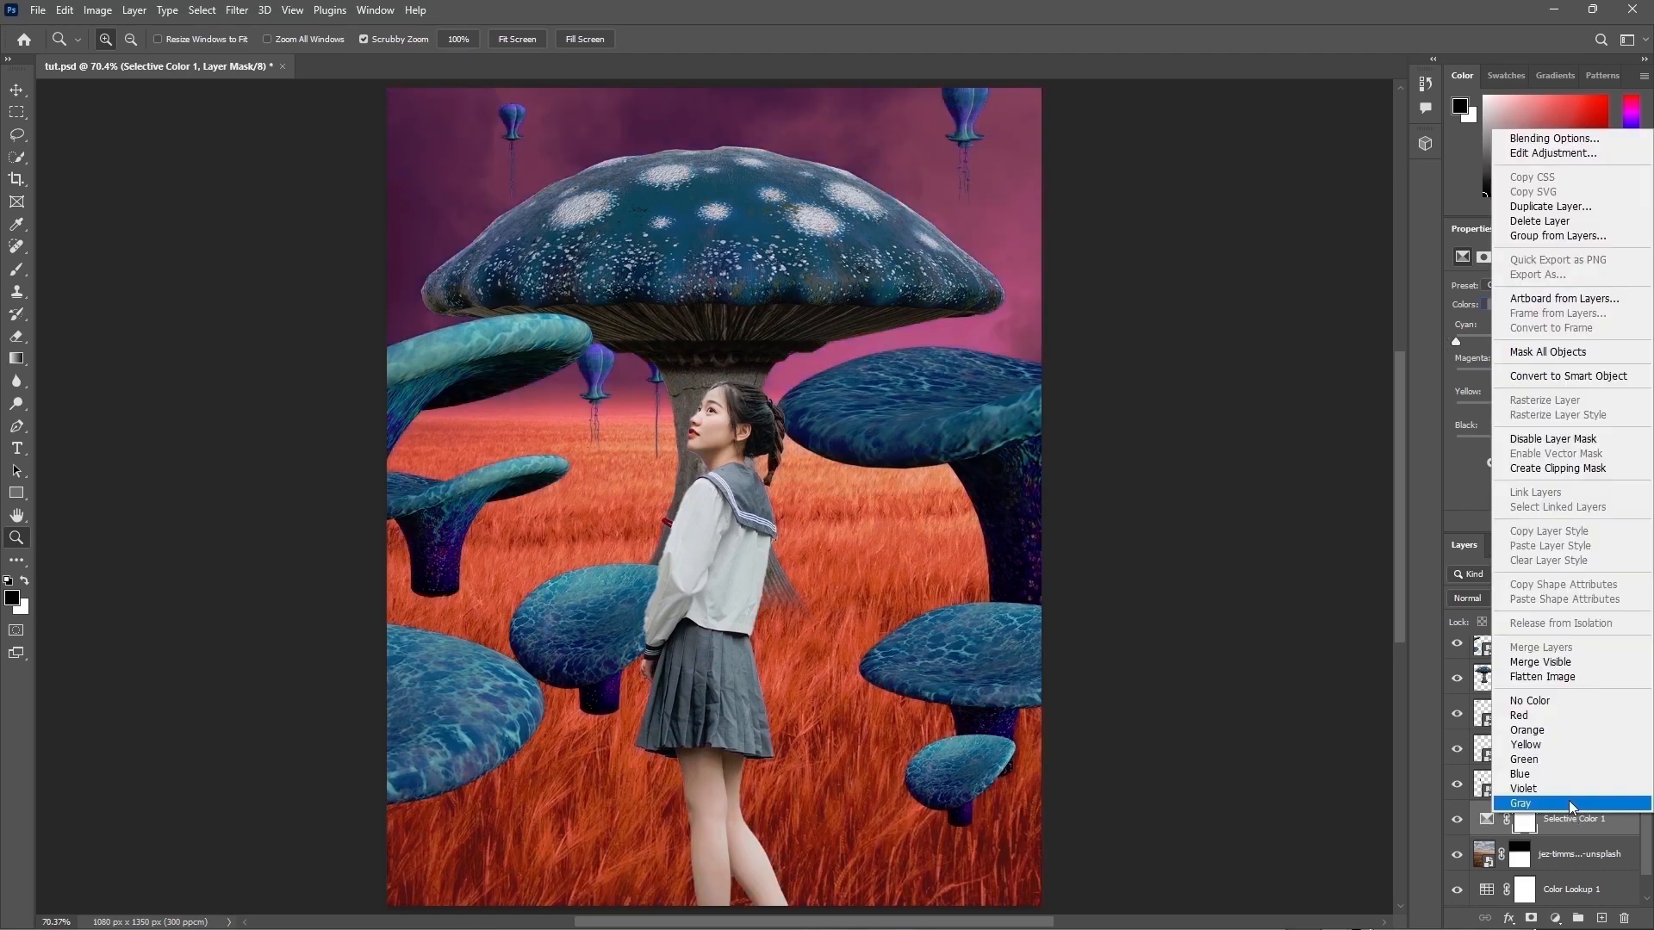
click(1559, 470)
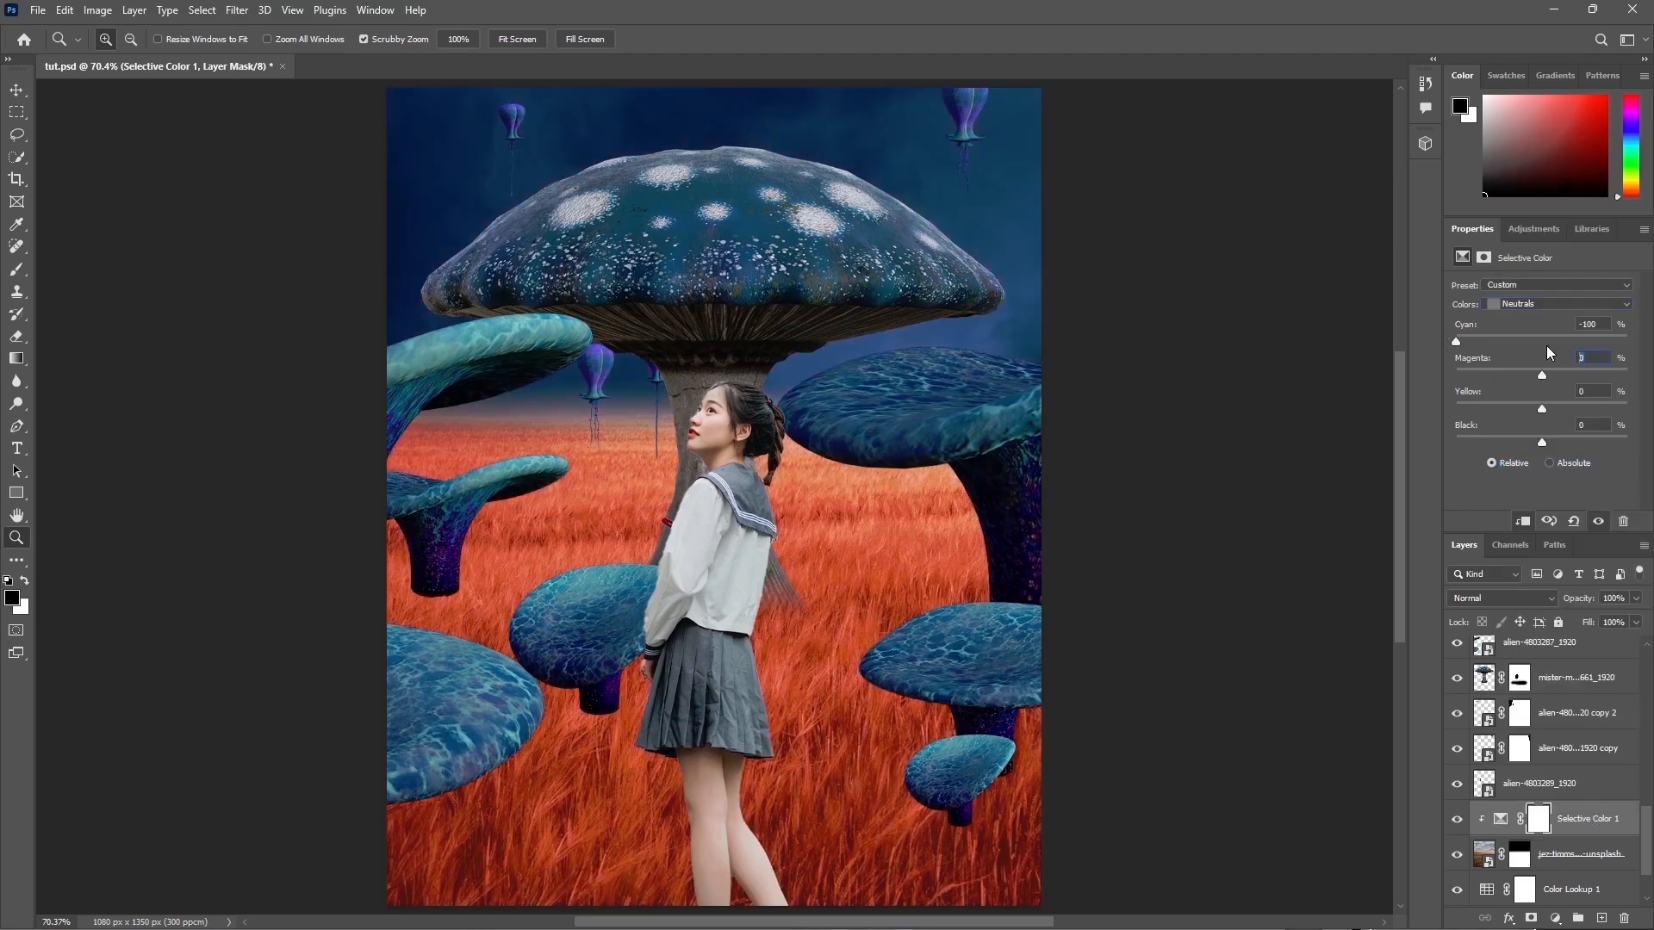
Step: Set the Neutrals magenta to -23, yellow to +68 and black to -45
key(Tab)
text(68)
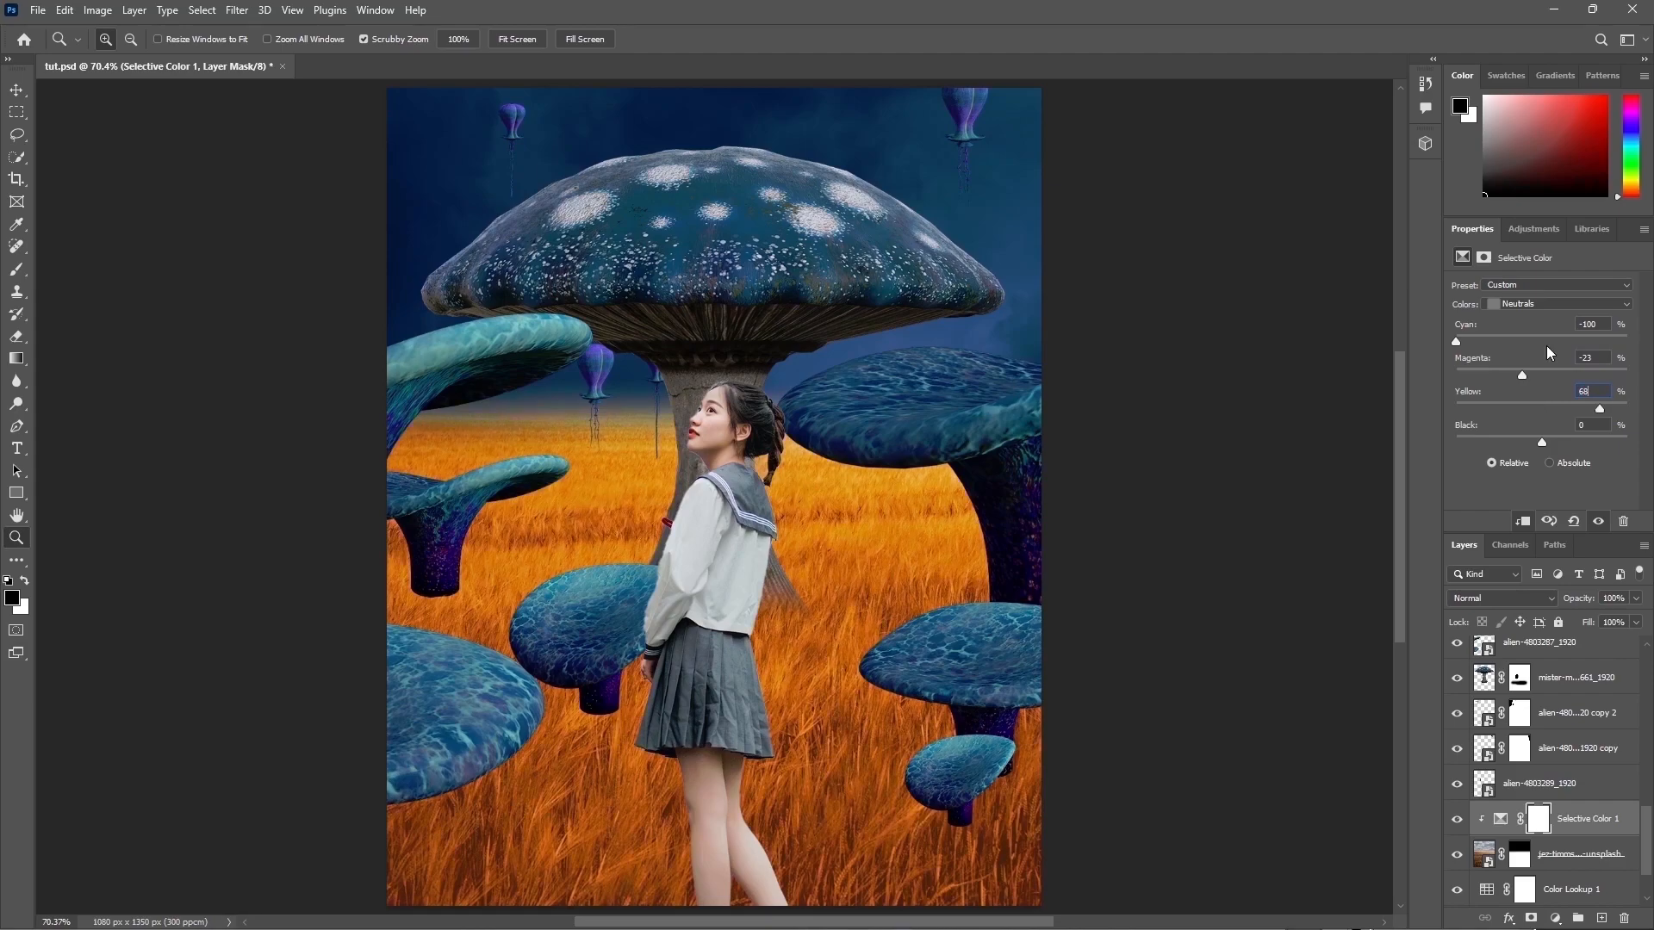
text(-45)
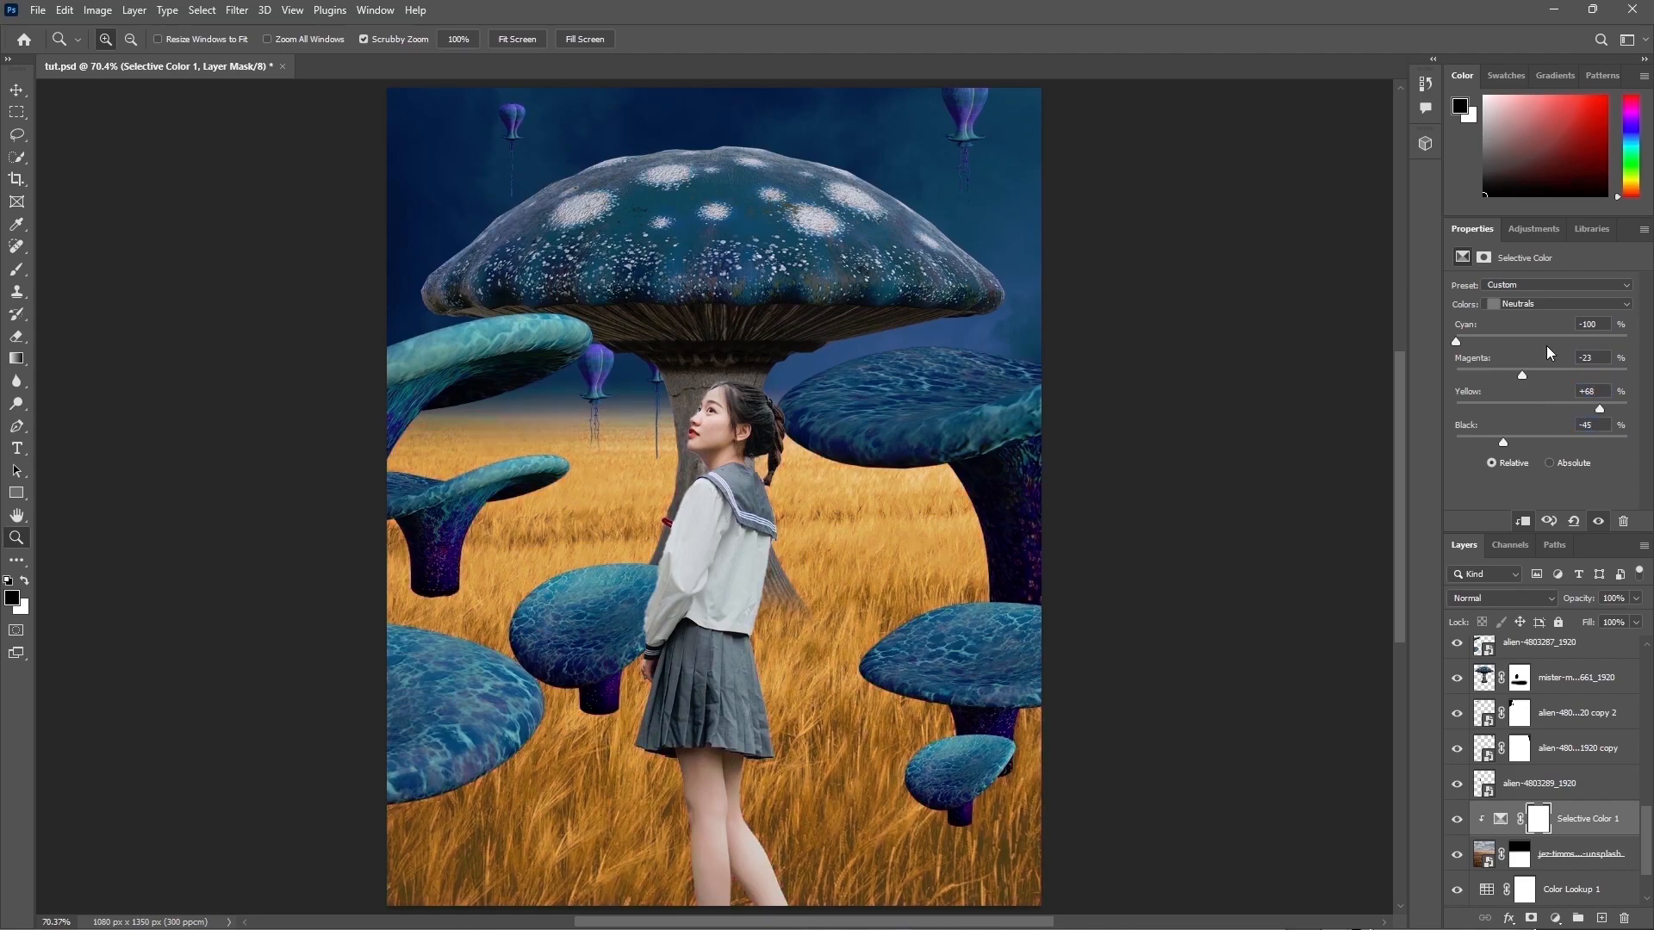
Step: Set the Blacks to cyan +27, magenta +82, yellow +31 and black +63
click(1557, 305)
click(1528, 429)
text(27)
key(Tab)
text(82)
key(Tab)
text(31)
key(Tab)
text(63)
key(Return)
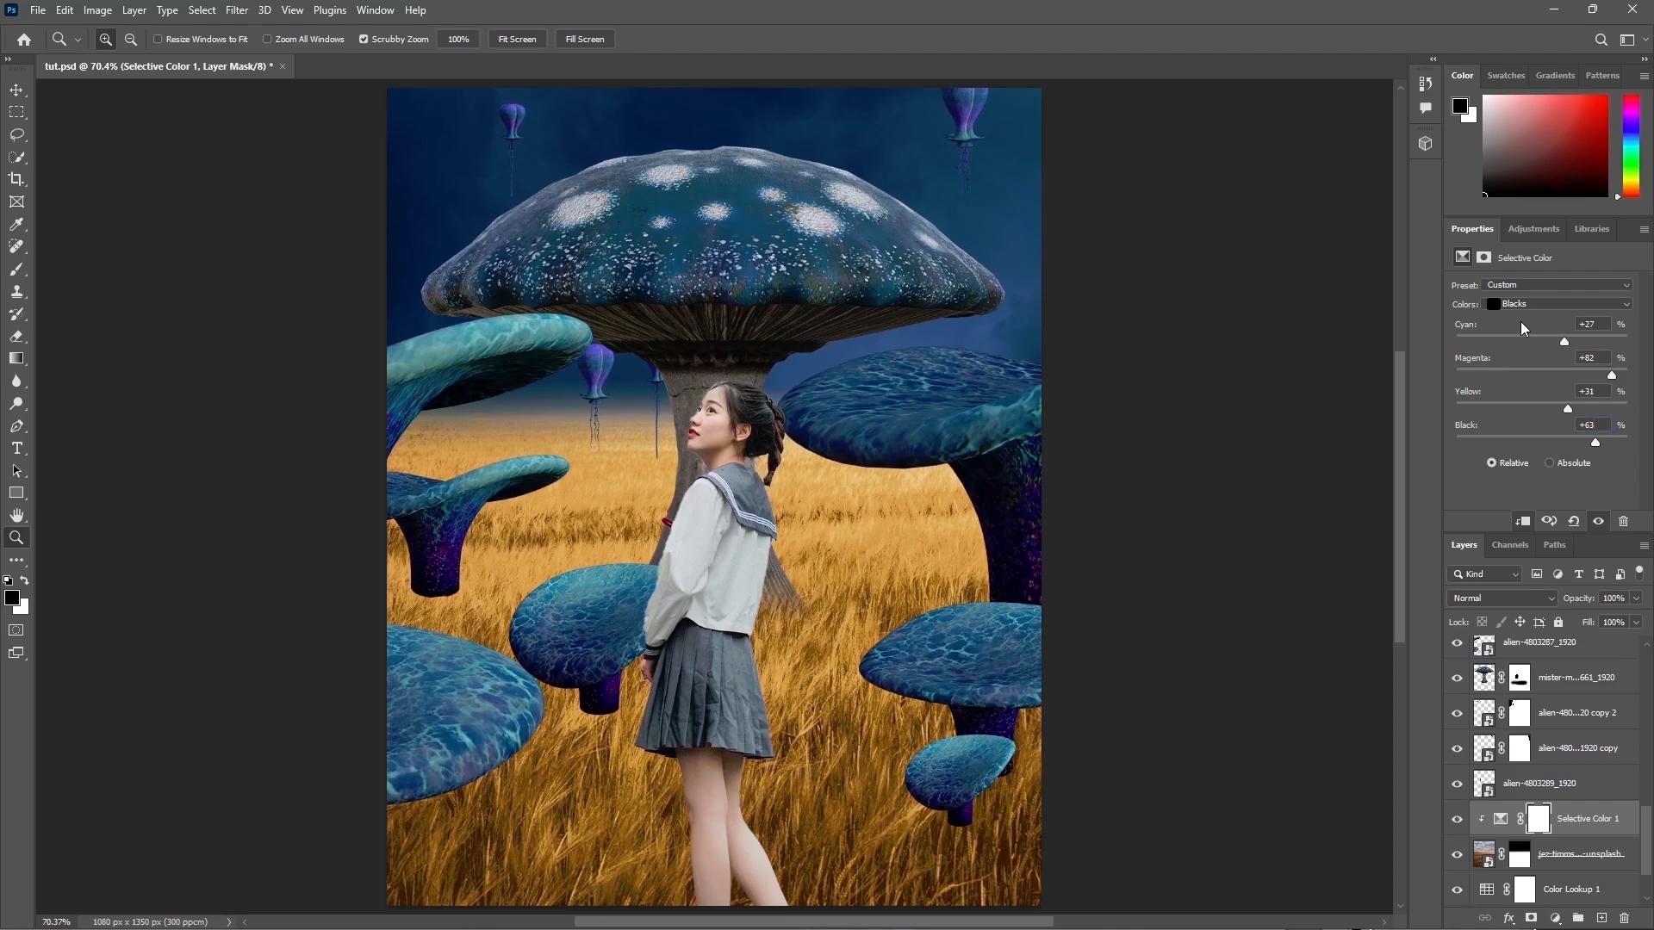
Step: Add a Levels adjustment clipped to the wheat field layer and set its shadow input to 47
click(1454, 827)
click(1454, 828)
click(1557, 918)
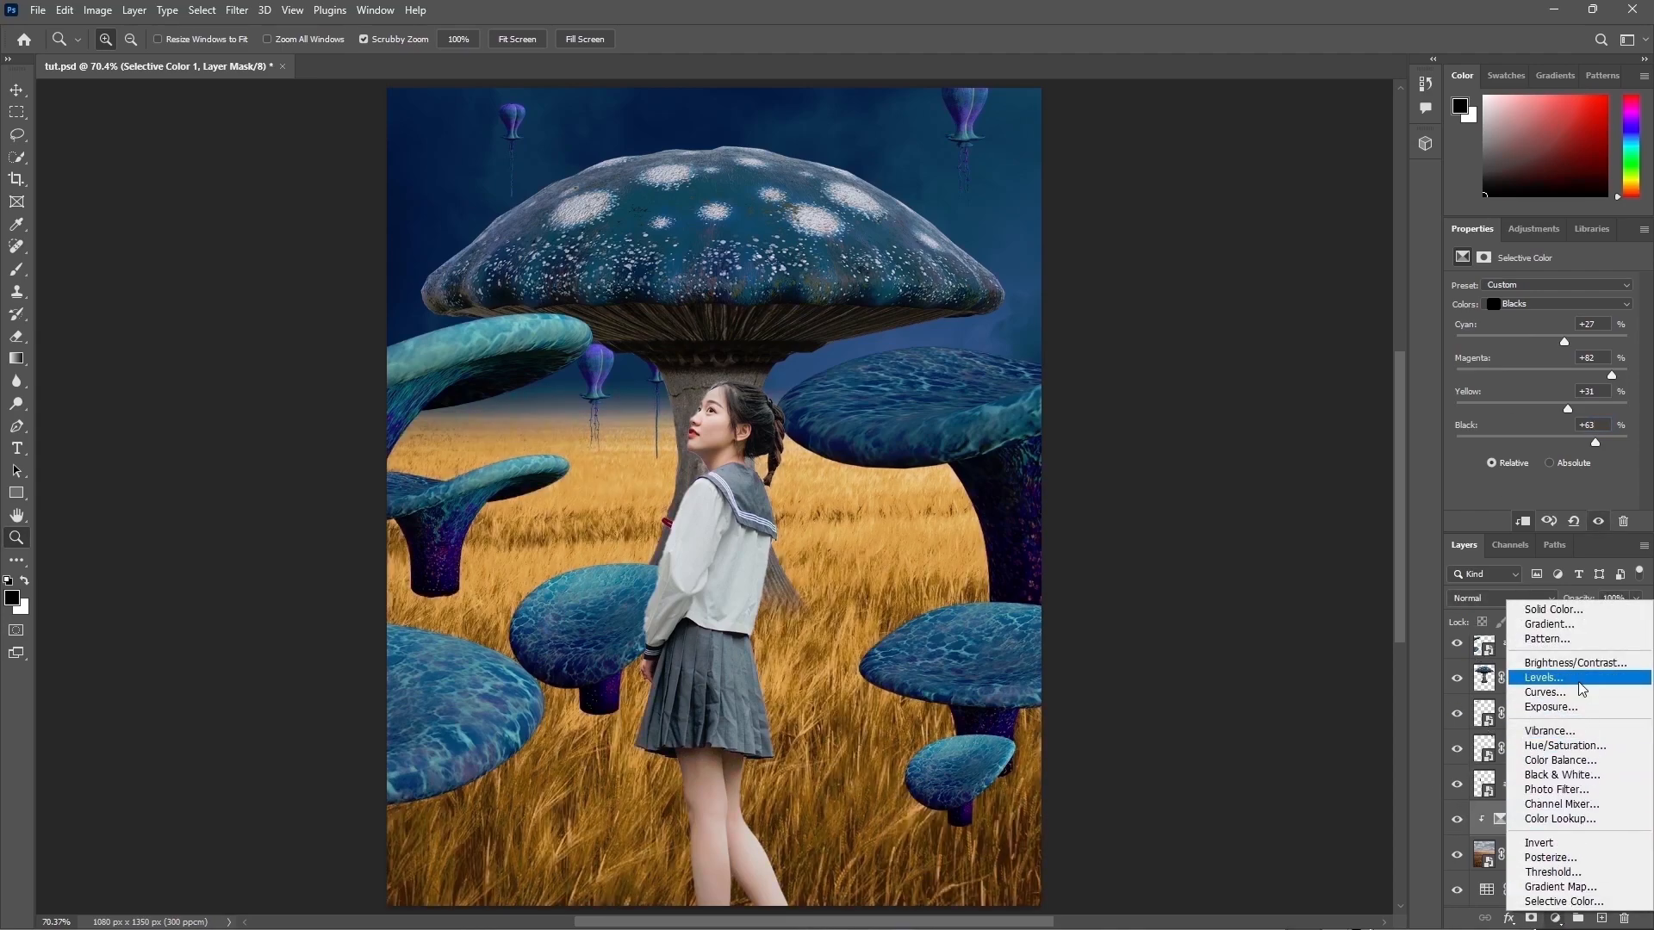
click(1550, 677)
key(ctrl+alt+g)
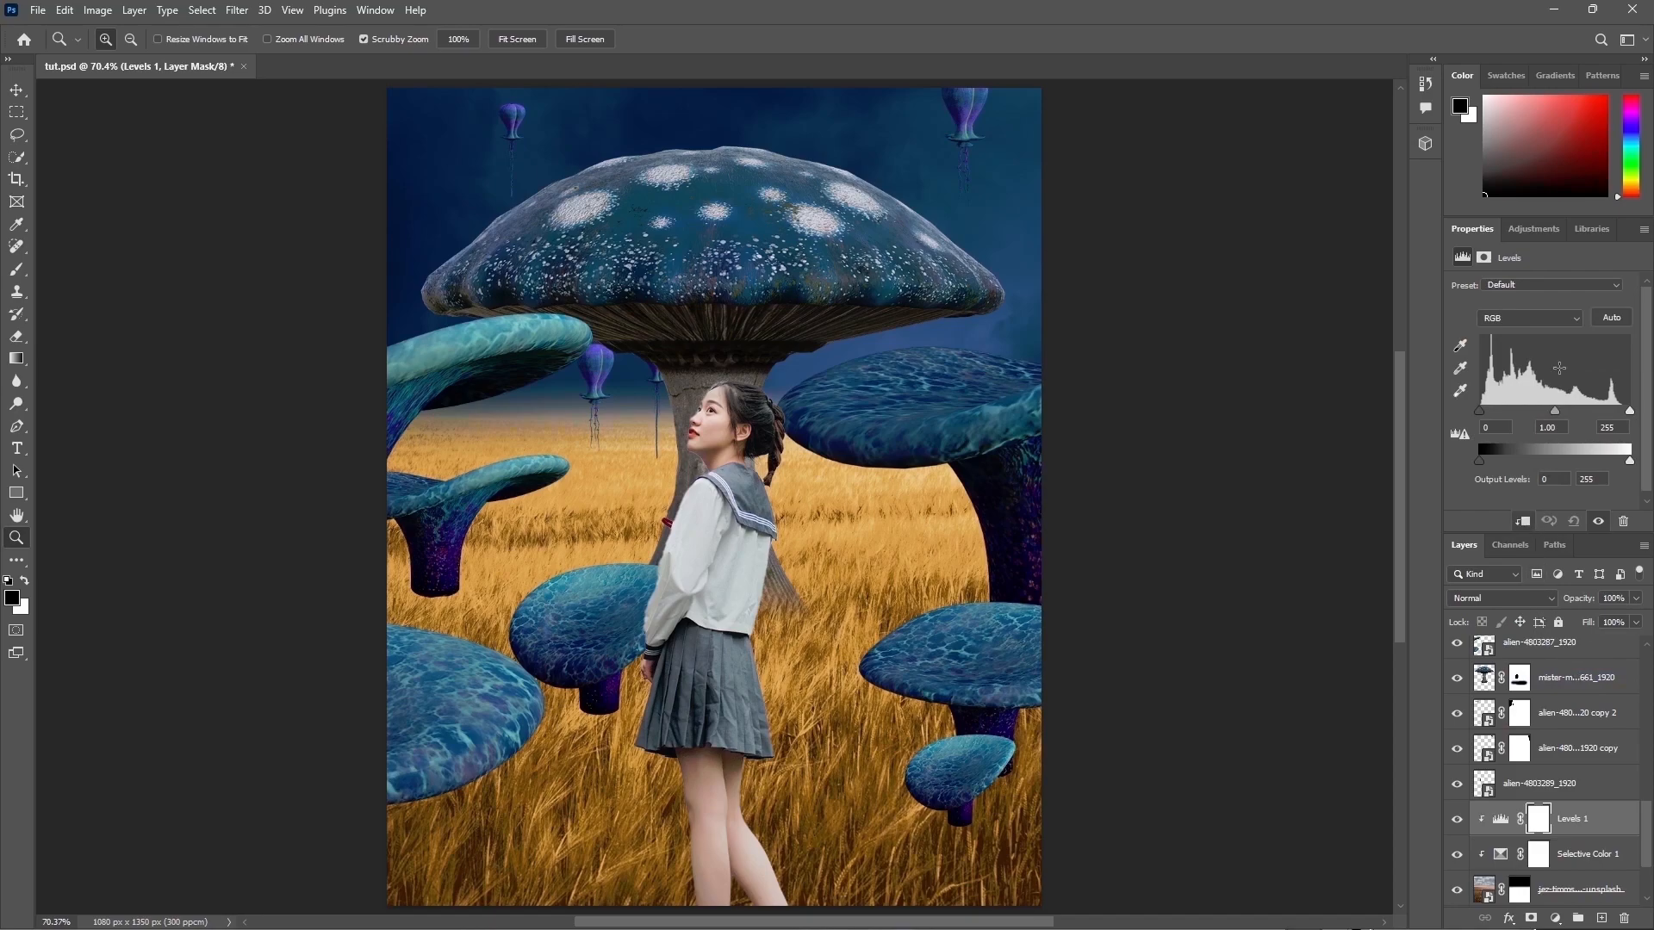
text(47)
key(Tab)
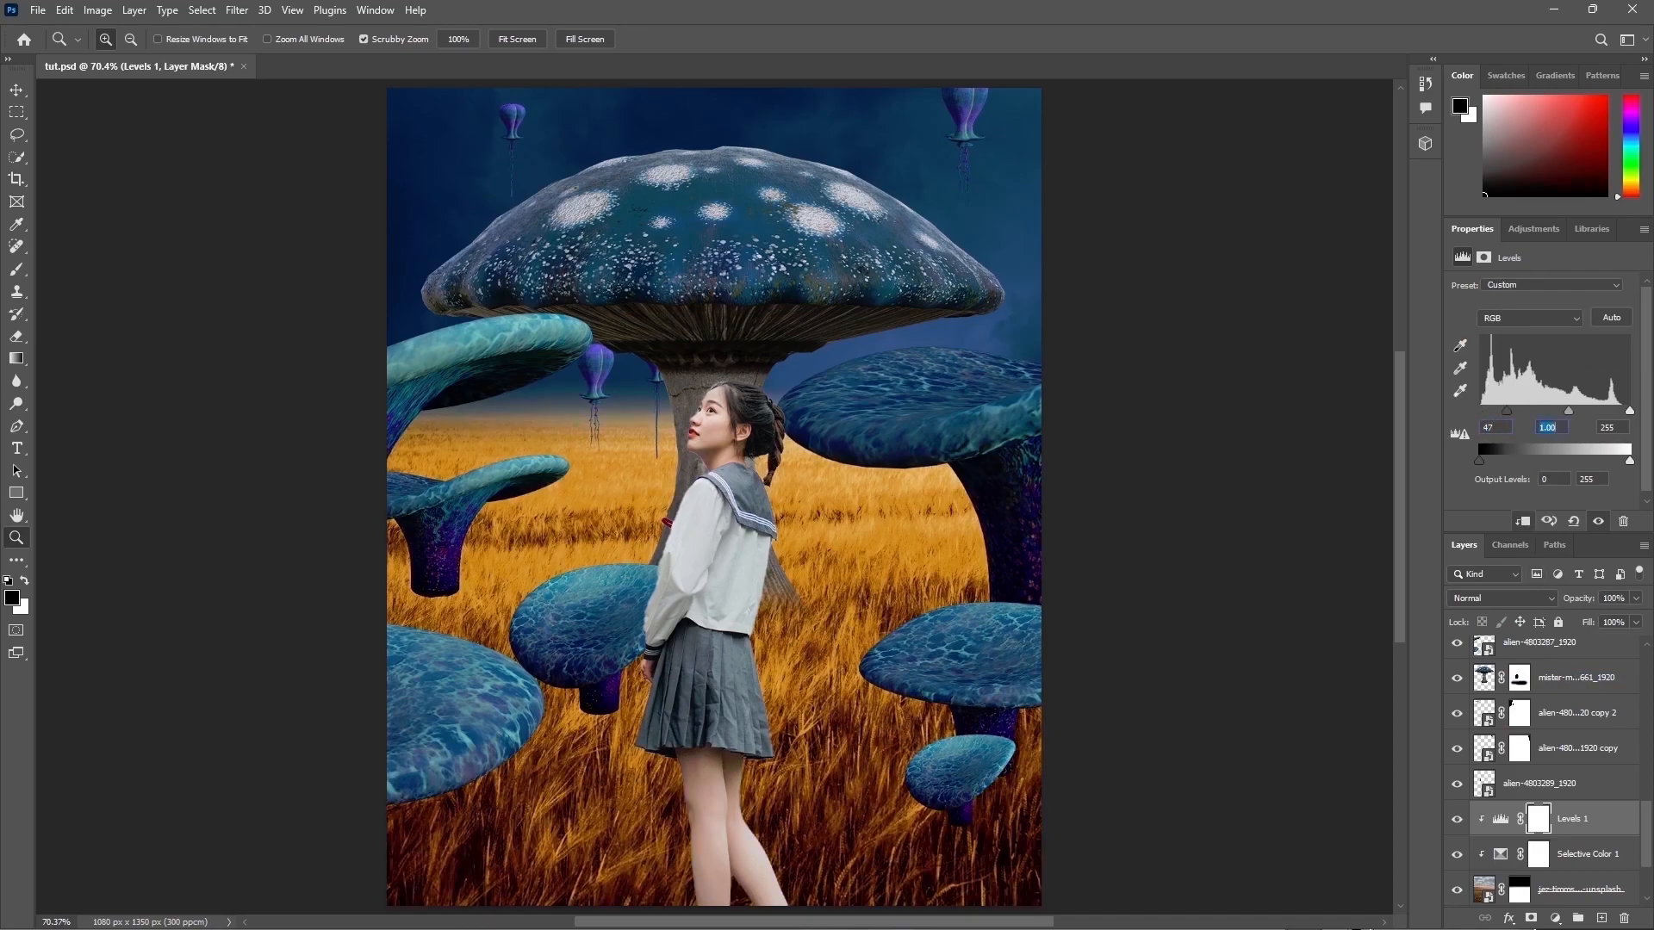
Step: Set the Levels midtone input to 0.84, highlight input to 205 and output white level to 233
text(0.84)
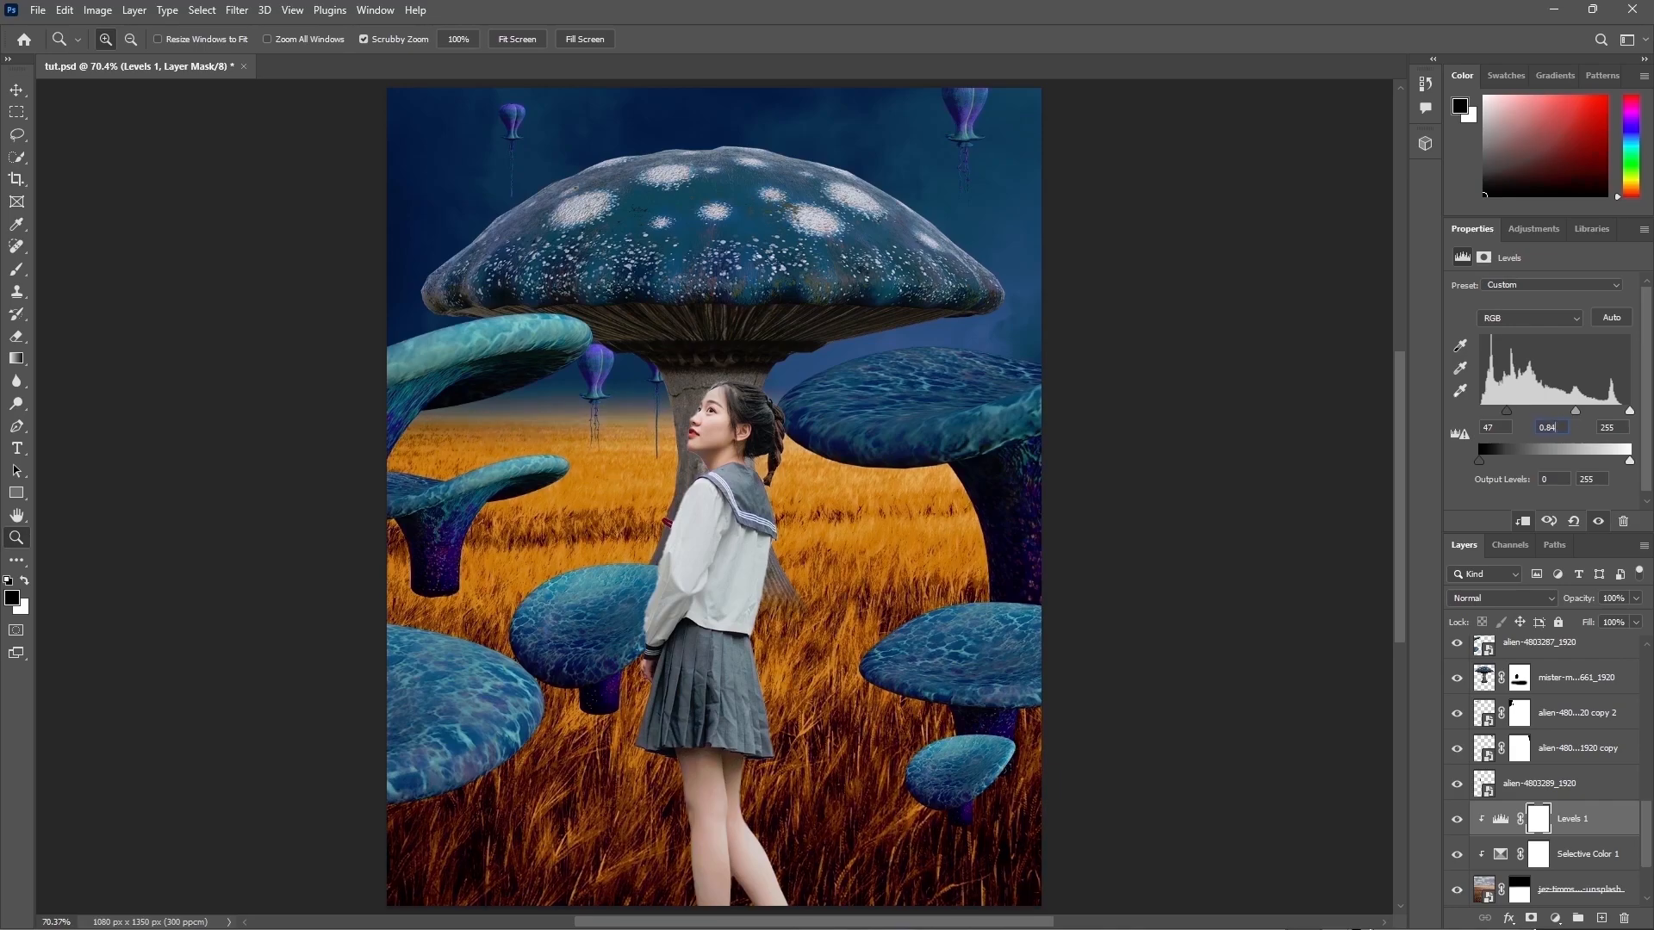
text(205)
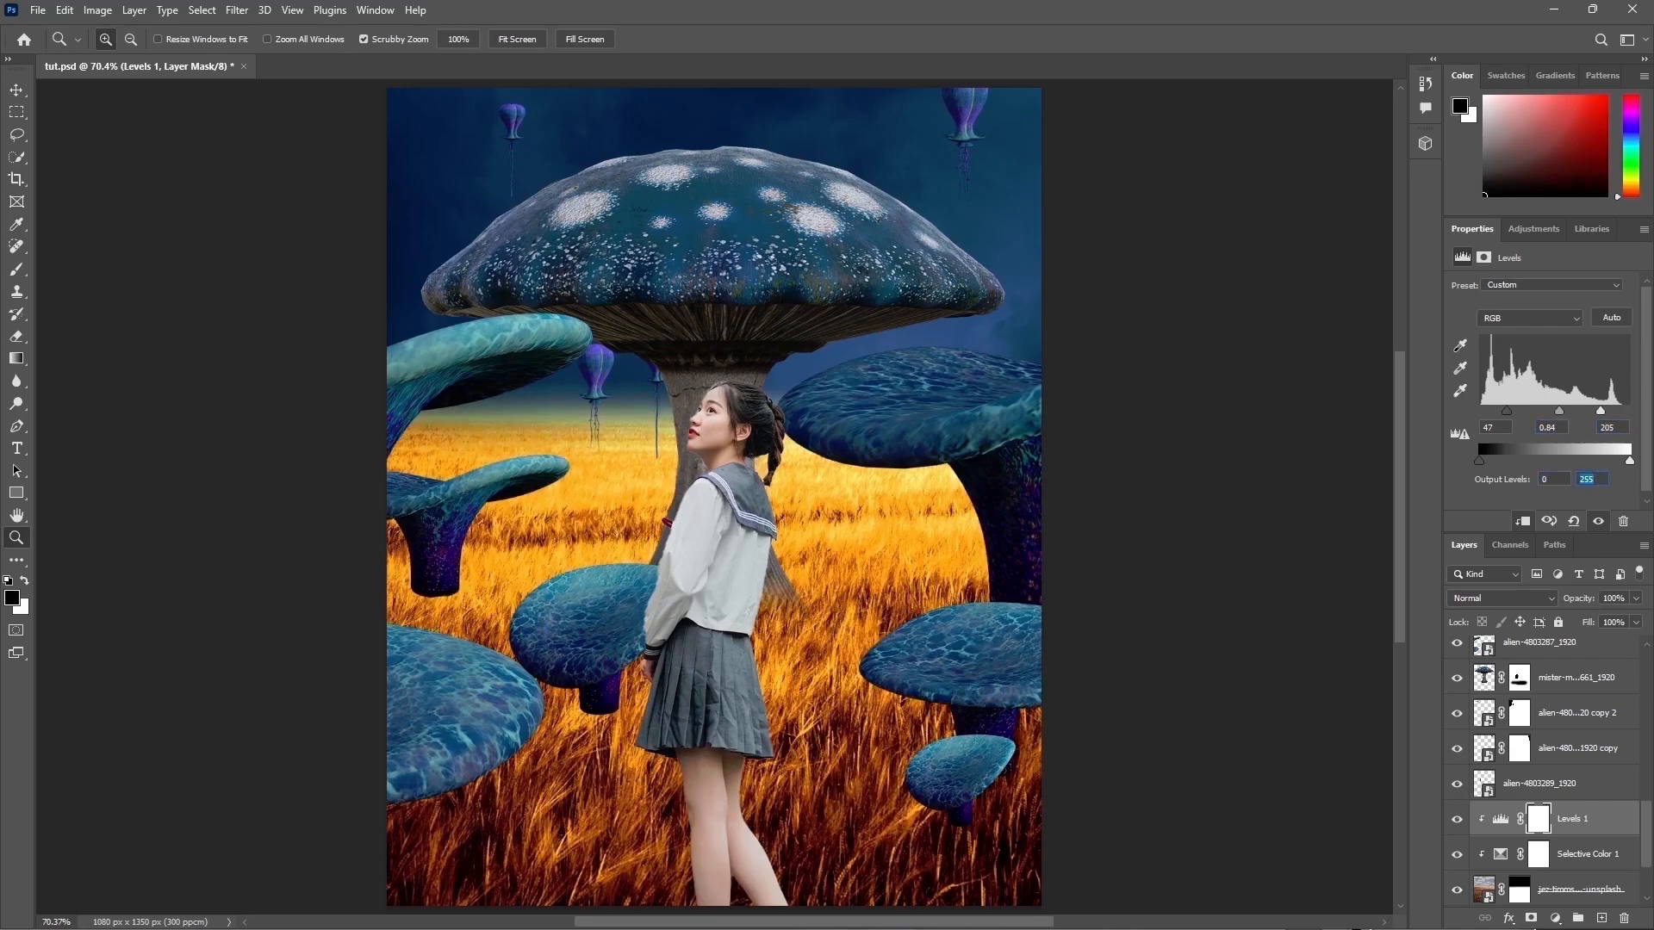
text(233)
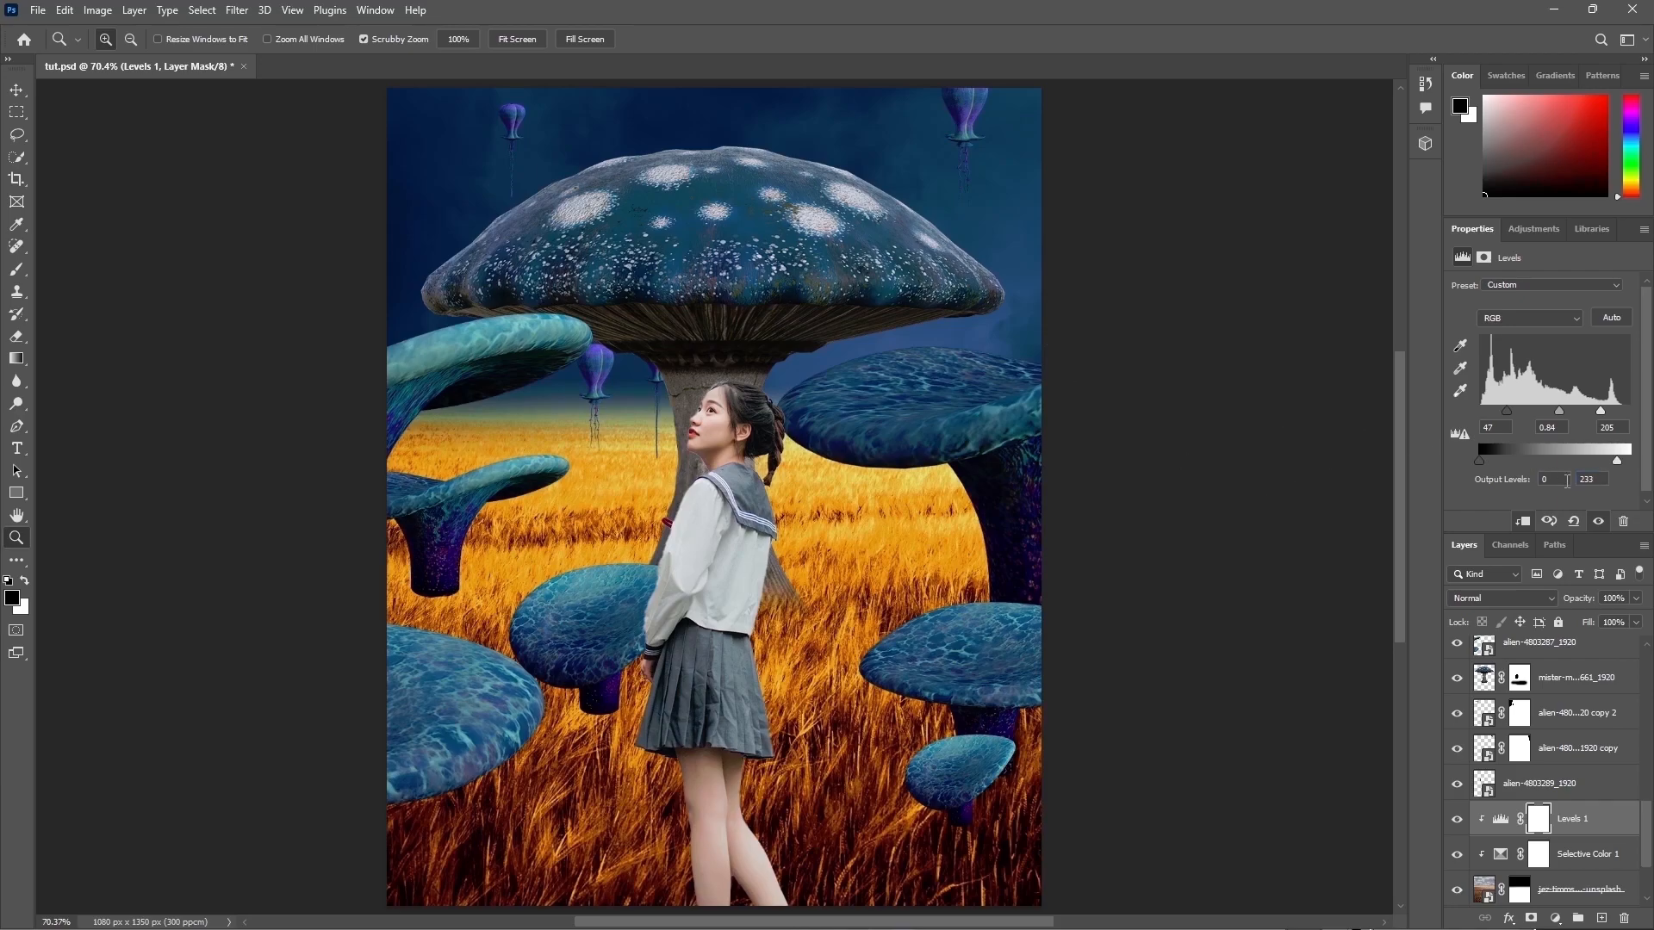
Step: Add a second Levels adjustment clipped to the wheat field with midtones 0.88 and output white level 162
click(1457, 821)
click(1457, 820)
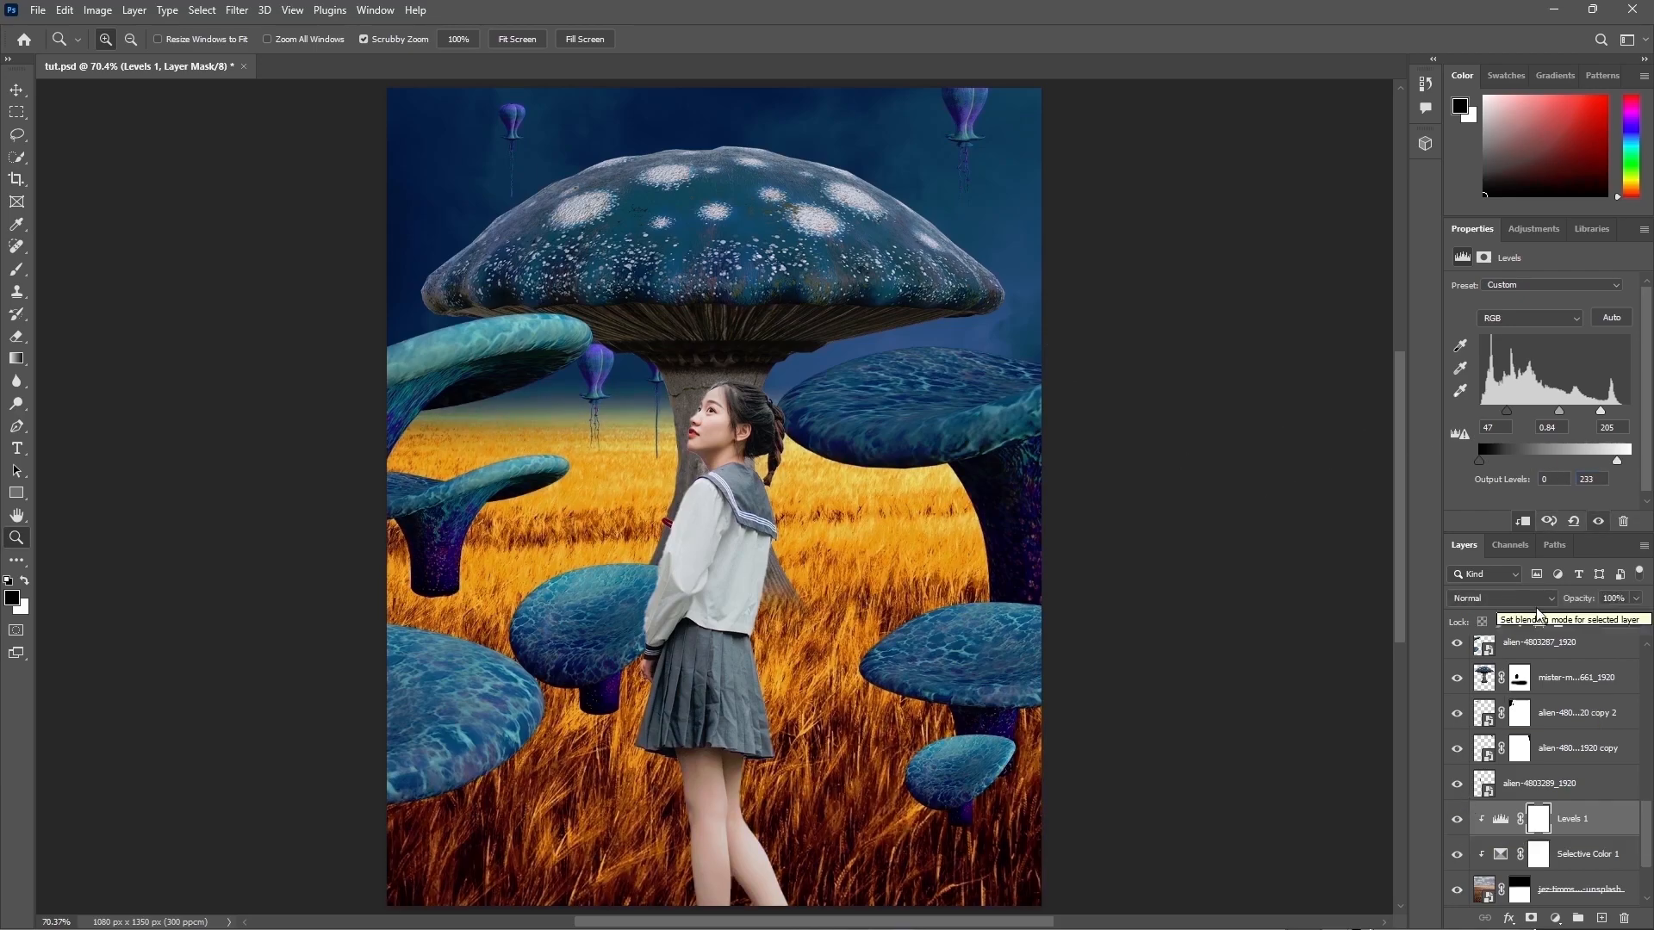
click(1555, 919)
click(1566, 682)
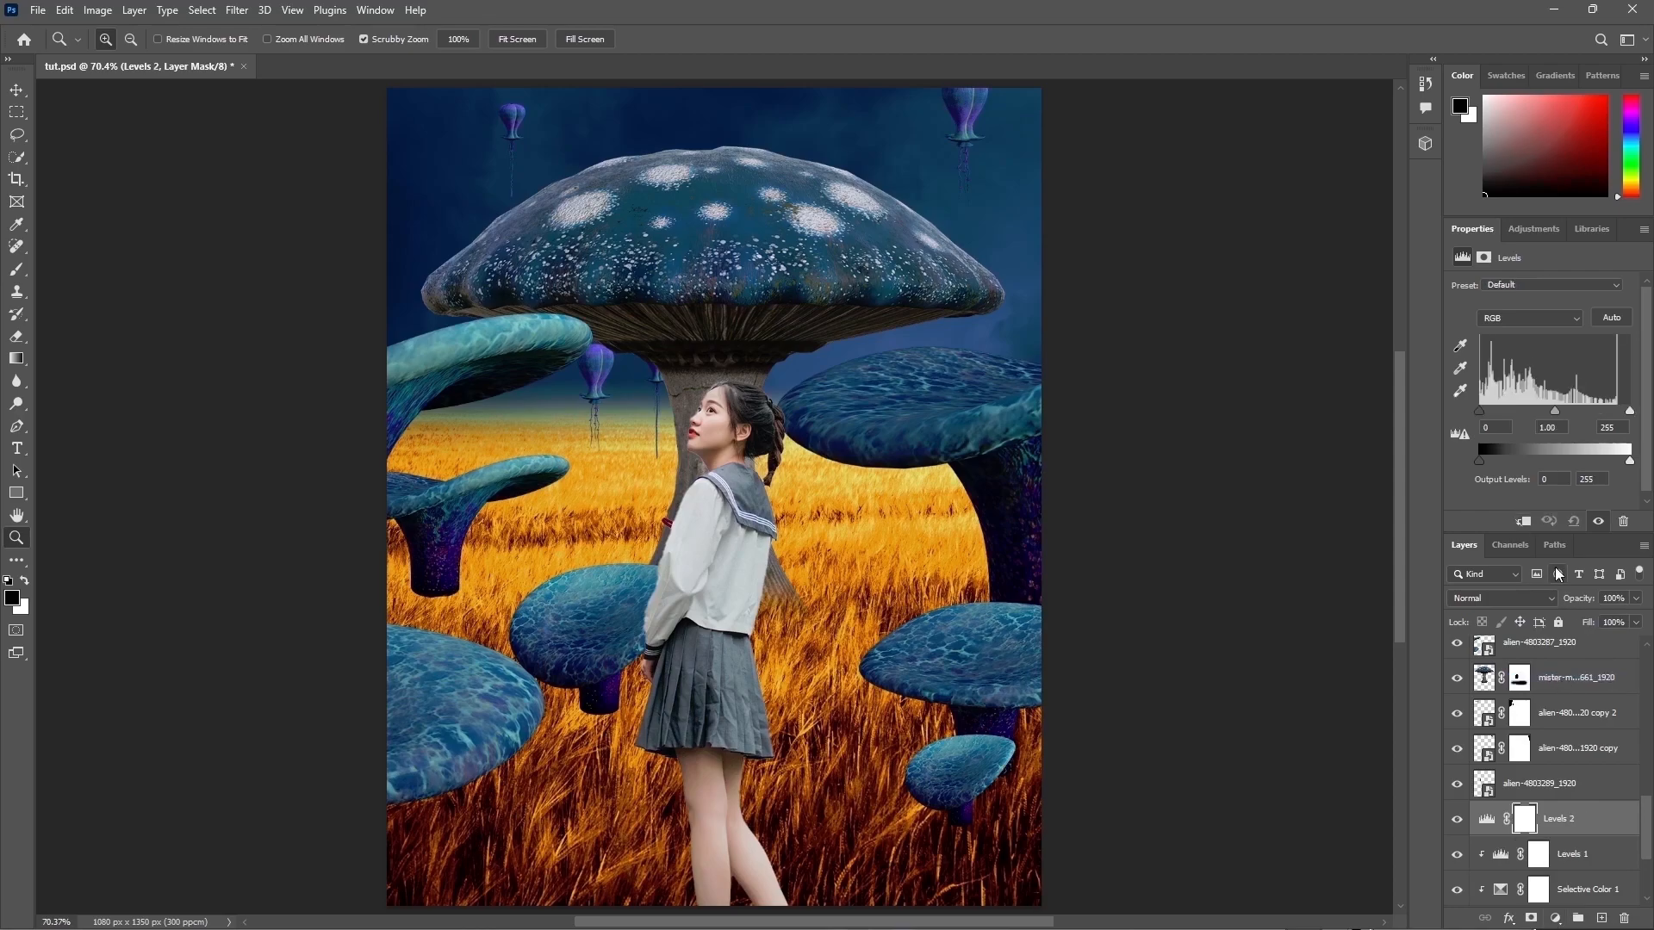
click(1523, 521)
text(0.88)
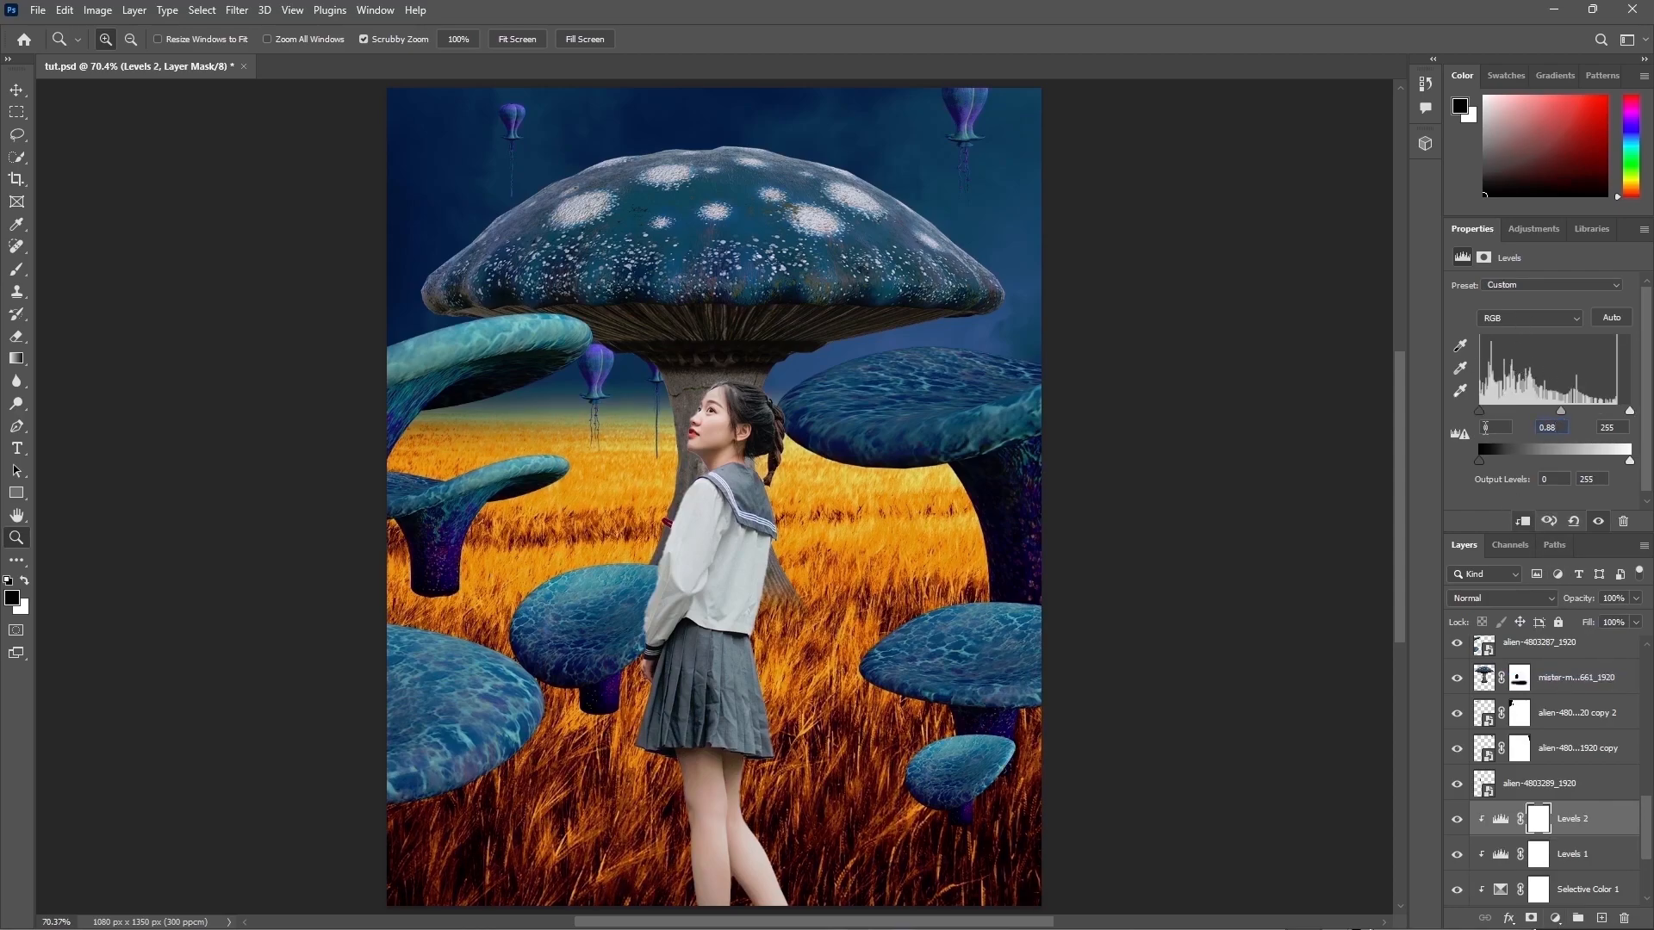
text(162)
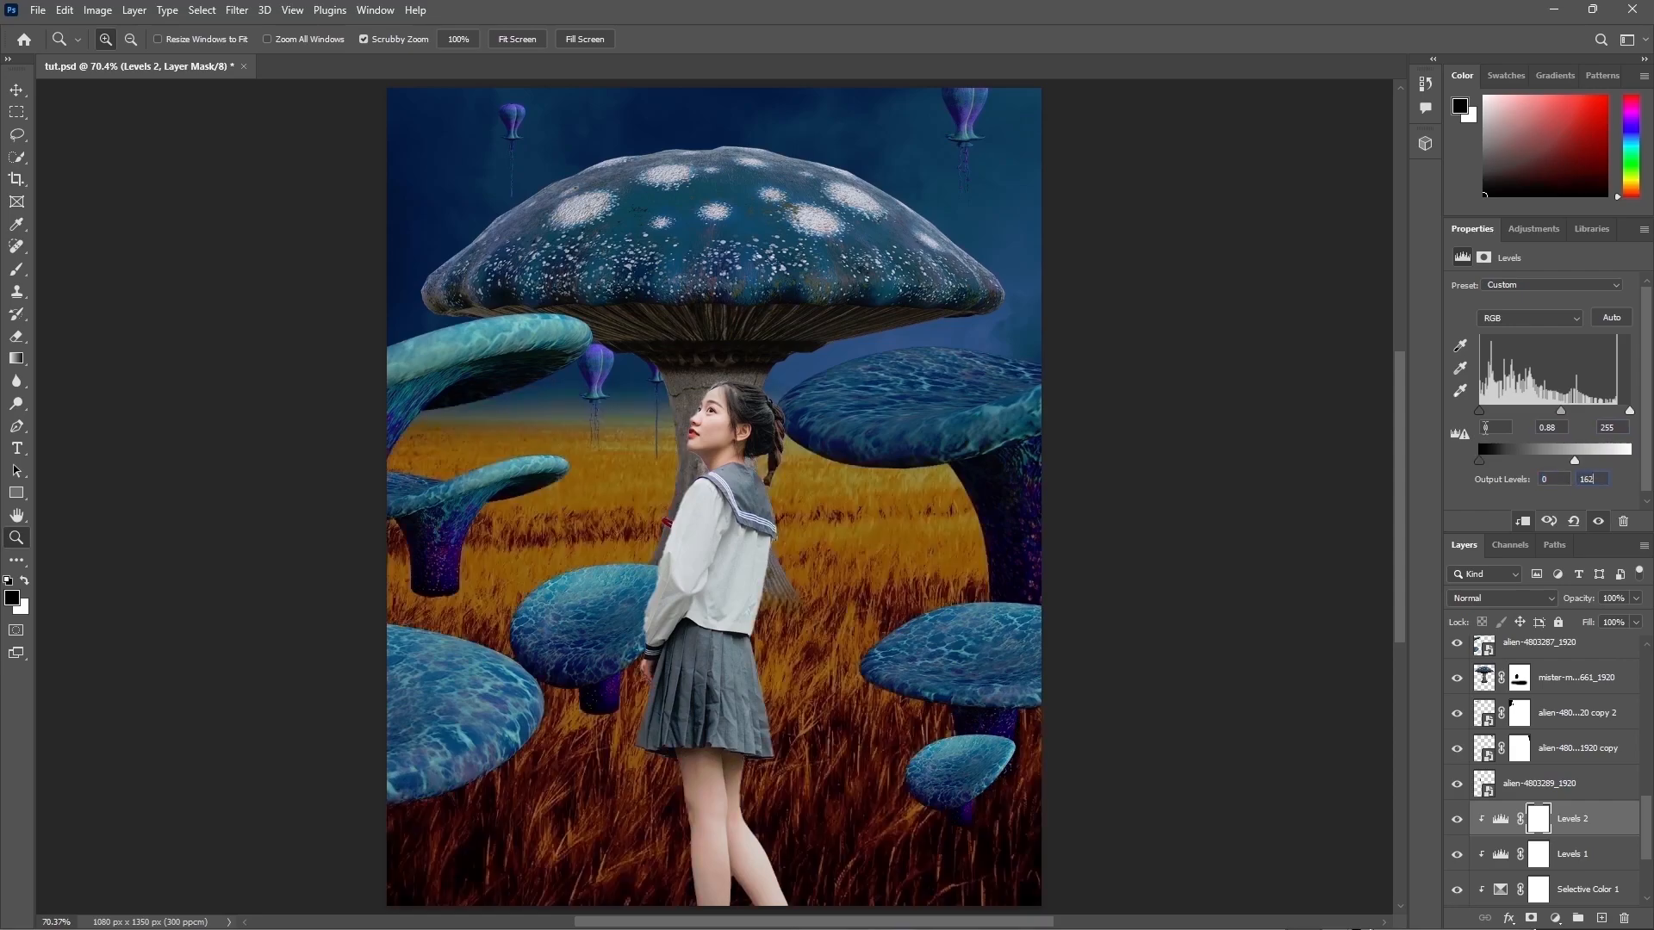
Step: Paint the second Levels mask with a large soft black brush to restore brightness around the girl and mid-field
click(1456, 819)
click(1456, 819)
click(17, 269)
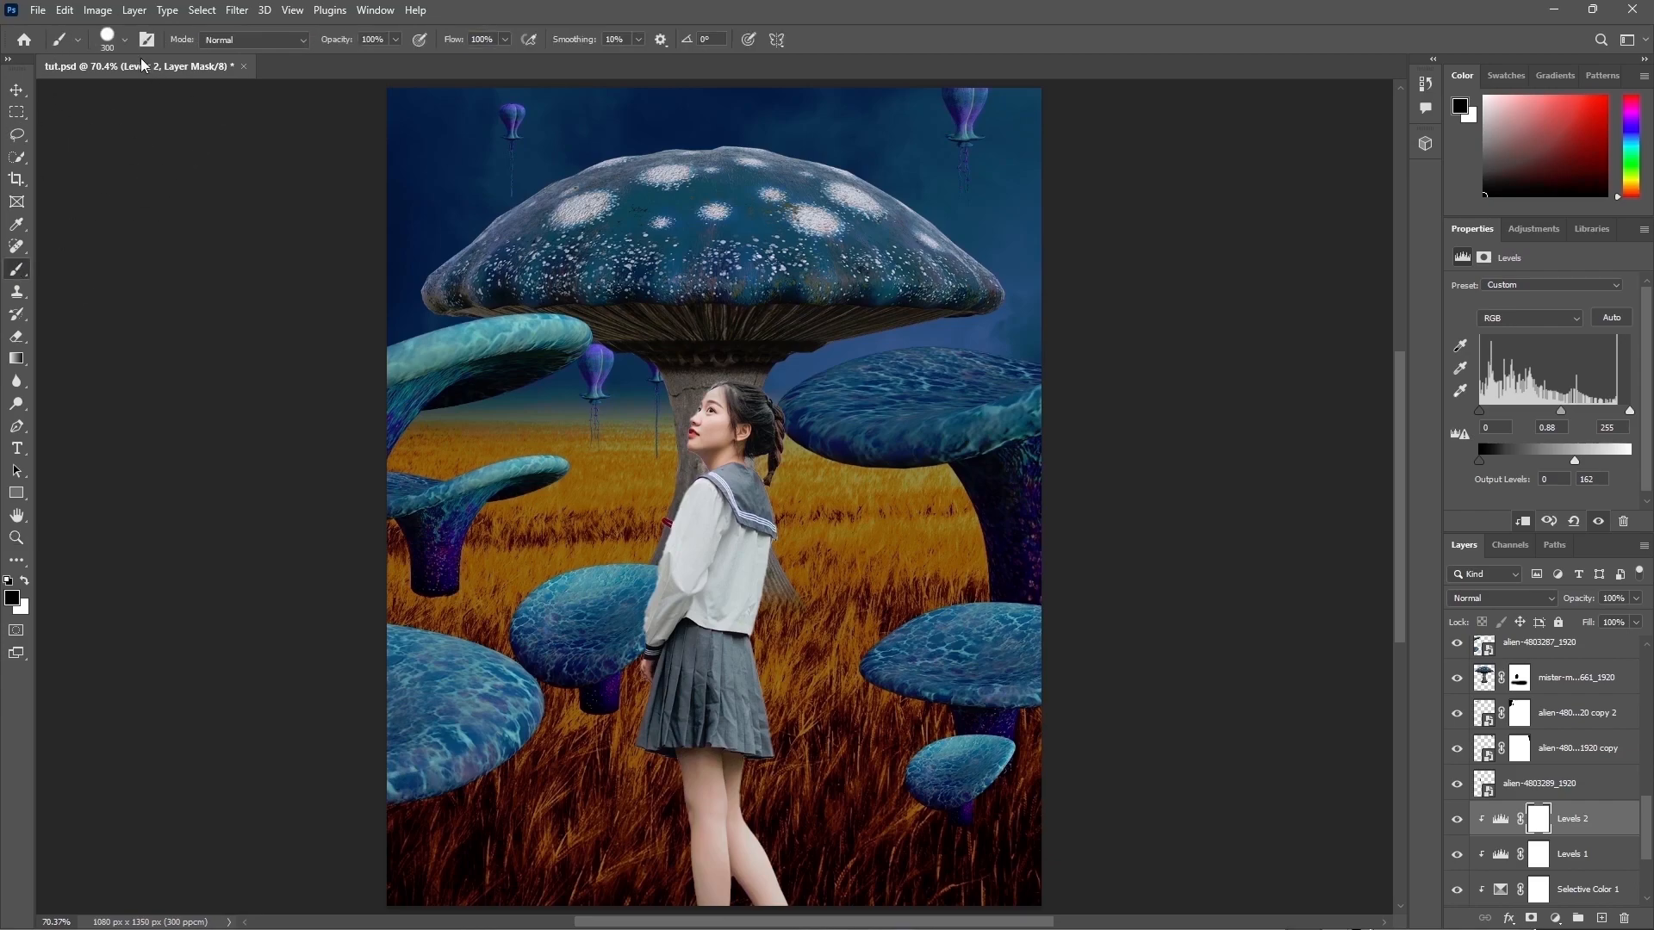
click(107, 39)
click(129, 269)
key(Return)
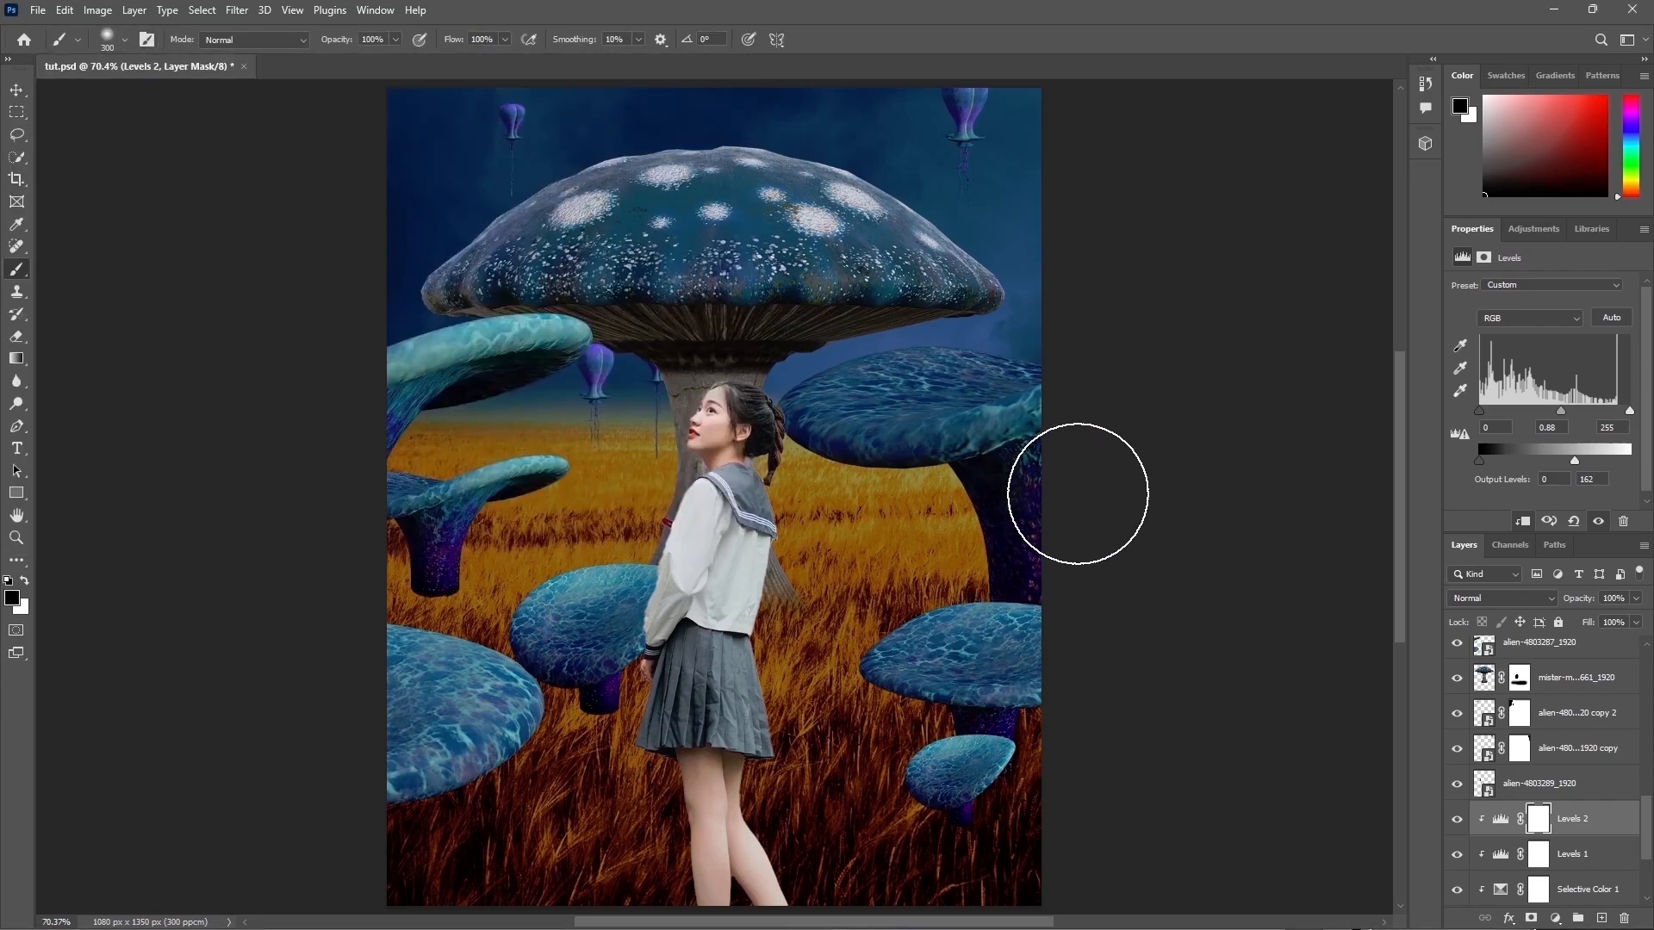
key(bracketright)
key(bracketright)
key(bracketleft)
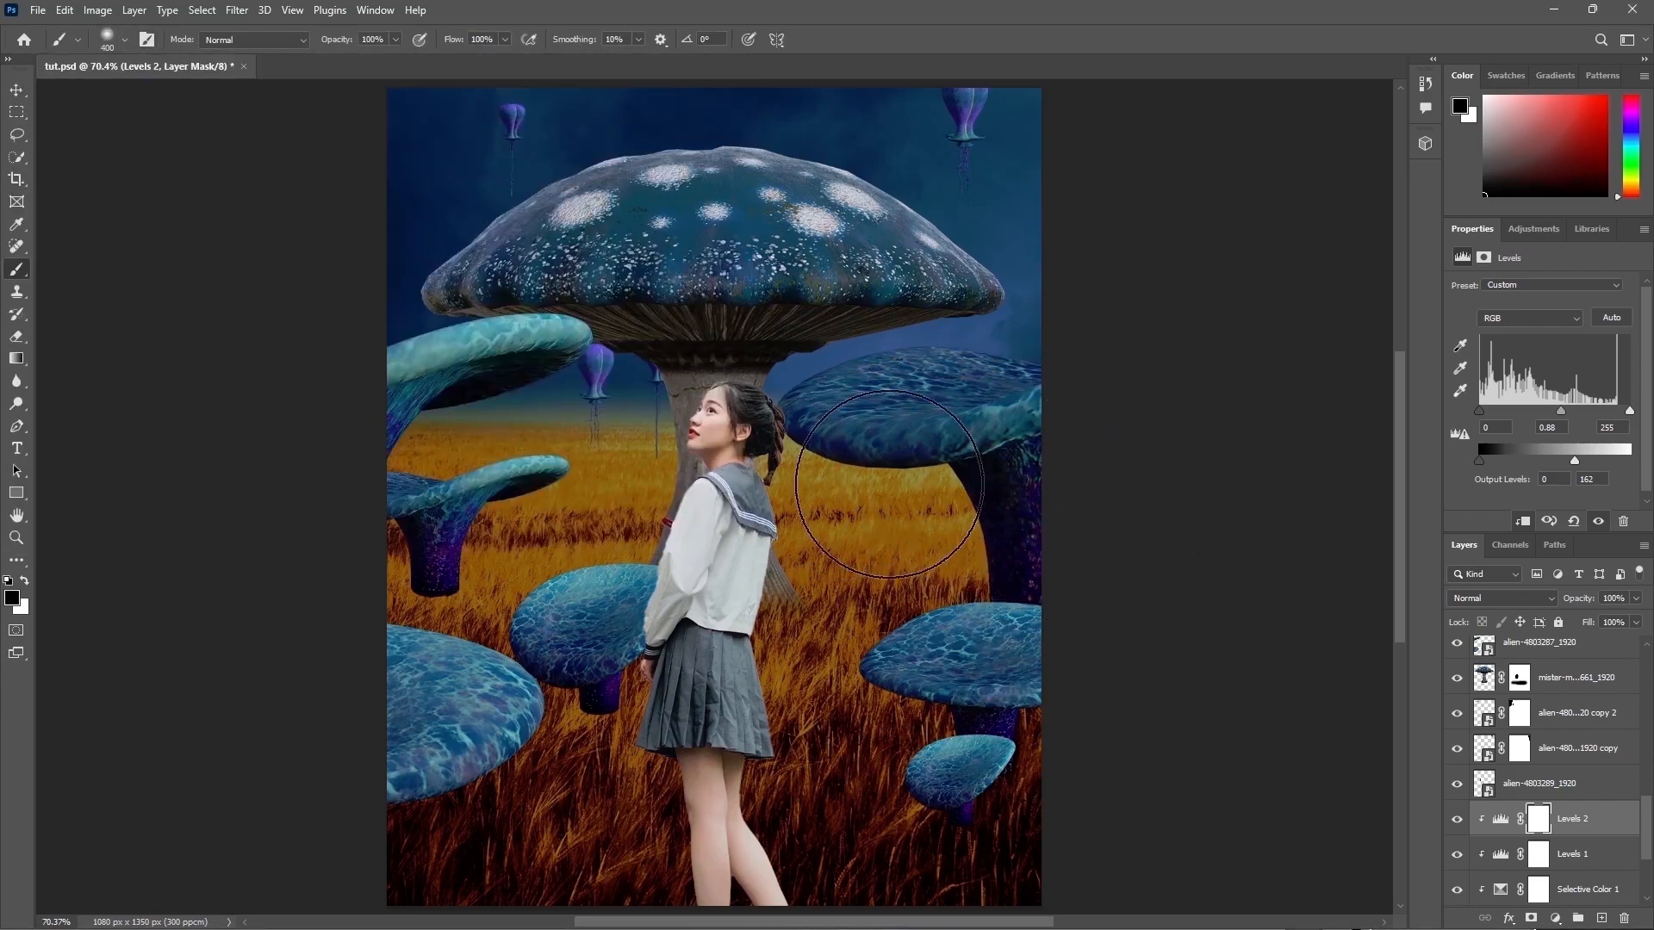
drag(886, 481, 707, 453)
key(bracketleft)
mouse_move(549, 473)
mouse_down()
mouse_move(414, 465)
mouse_move(467, 550)
mouse_move(521, 527)
mouse_move(650, 634)
mouse_move(628, 676)
mouse_up()
drag(972, 541, 1010, 563)
drag(996, 726, 974, 770)
drag(465, 731, 560, 729)
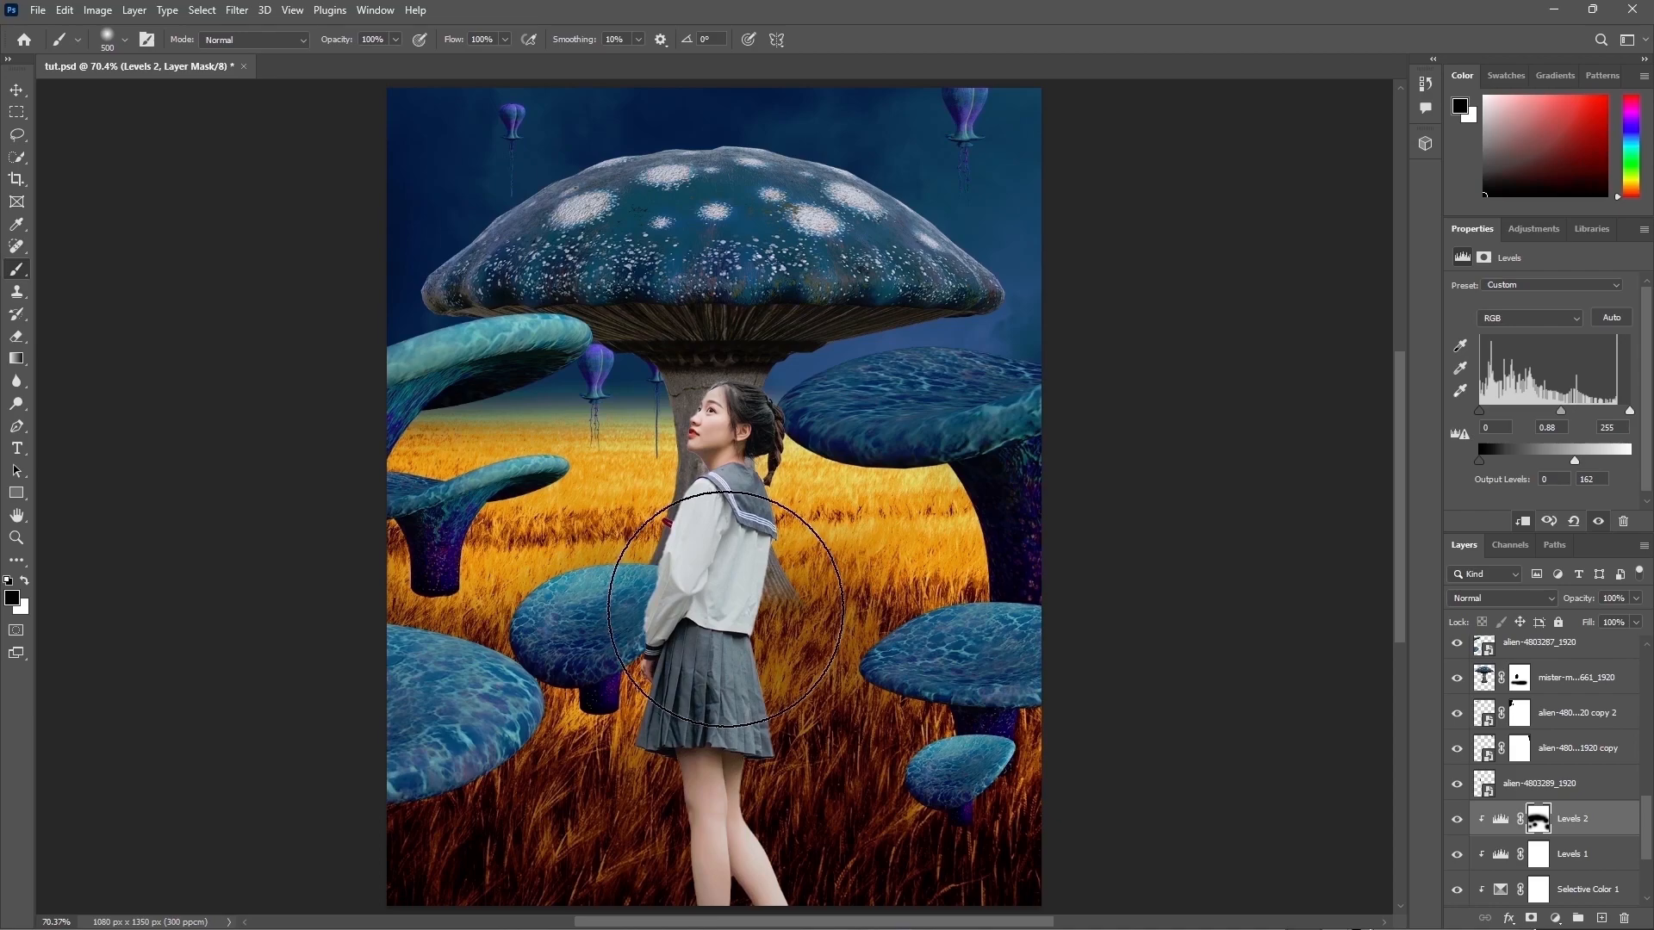
key(bracketright)
key(bracketright)
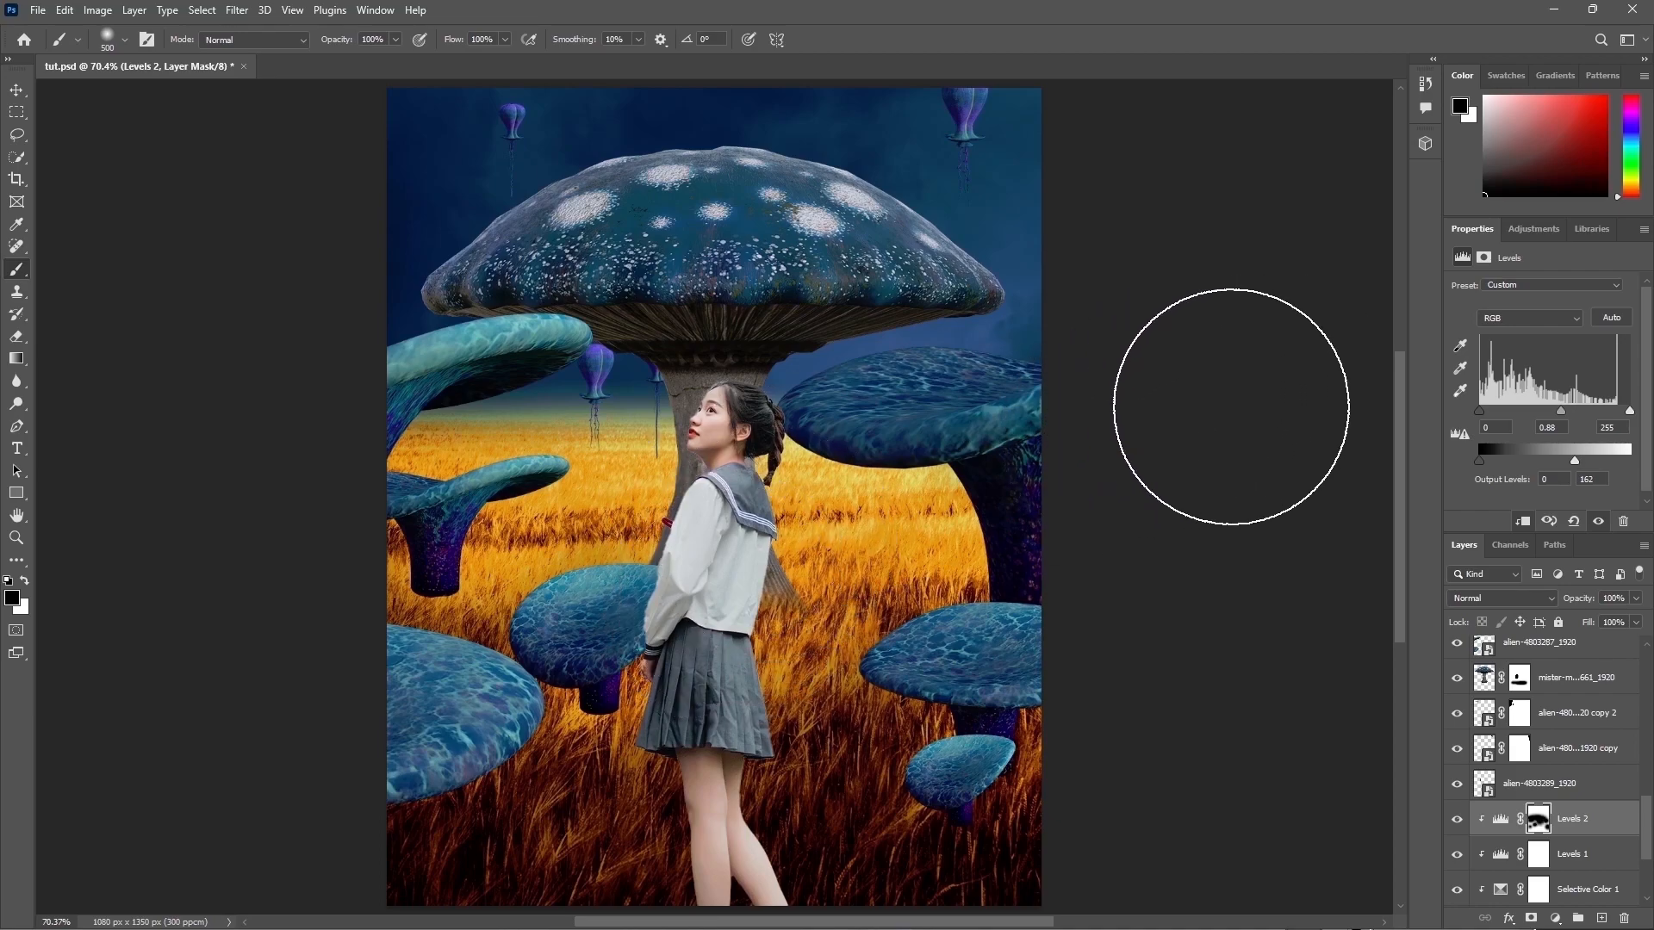
click(1457, 820)
click(1457, 820)
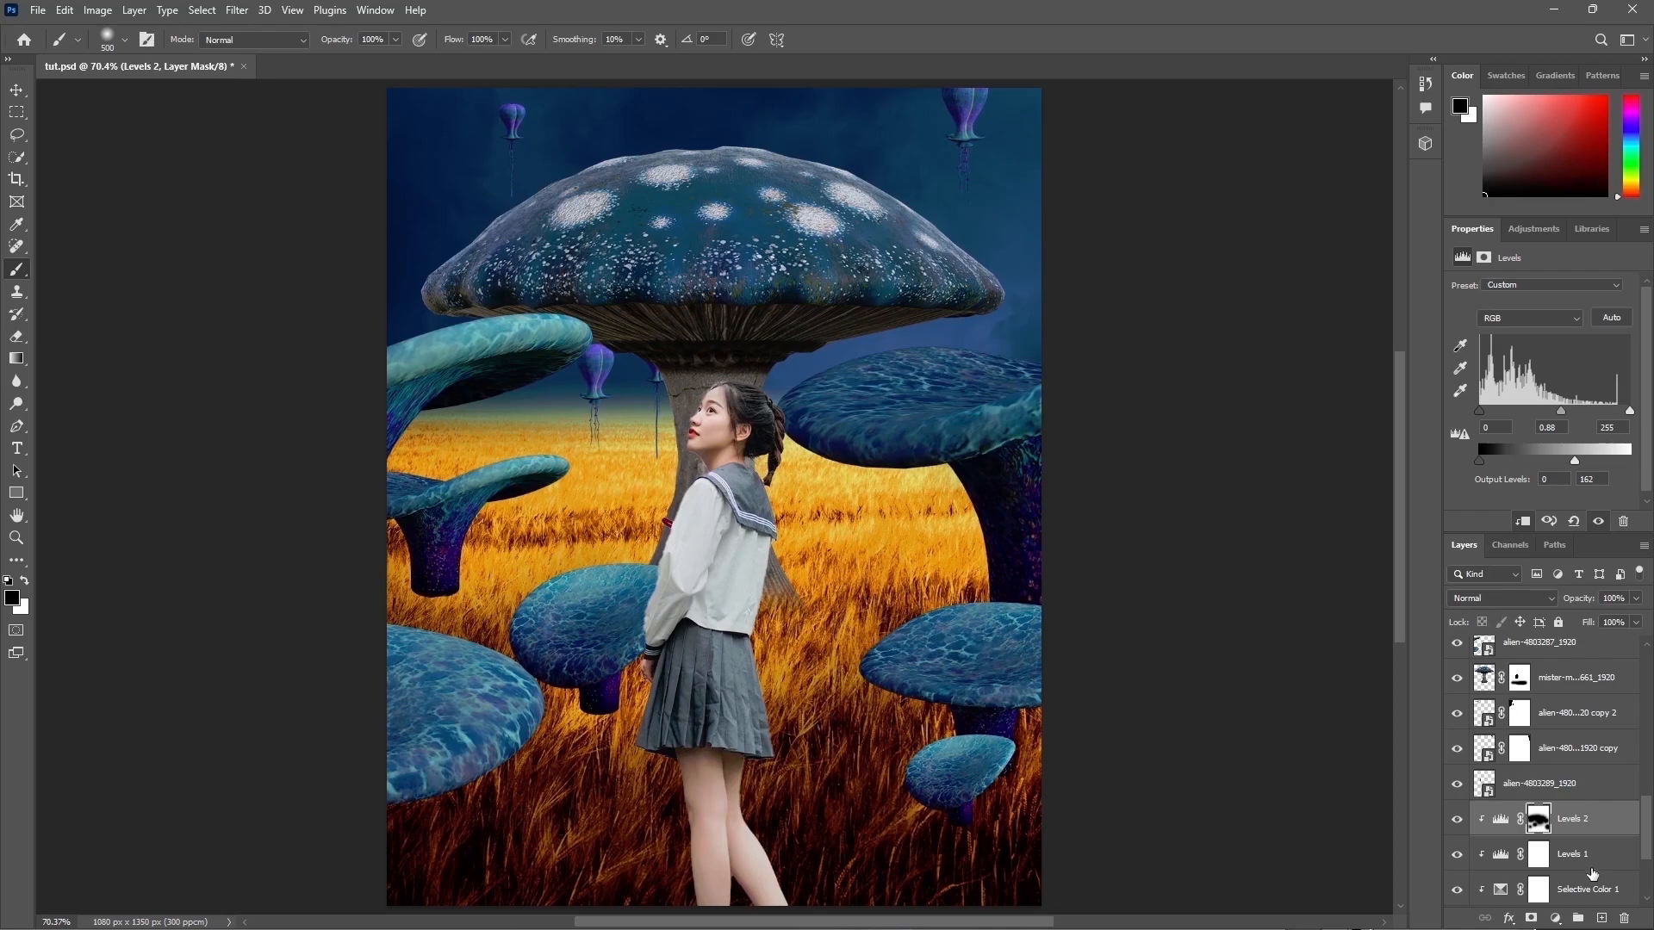
Step: Add a Vibrance adjustment clipped to the field with vibrance -6 and saturation -14
click(1555, 918)
click(1550, 733)
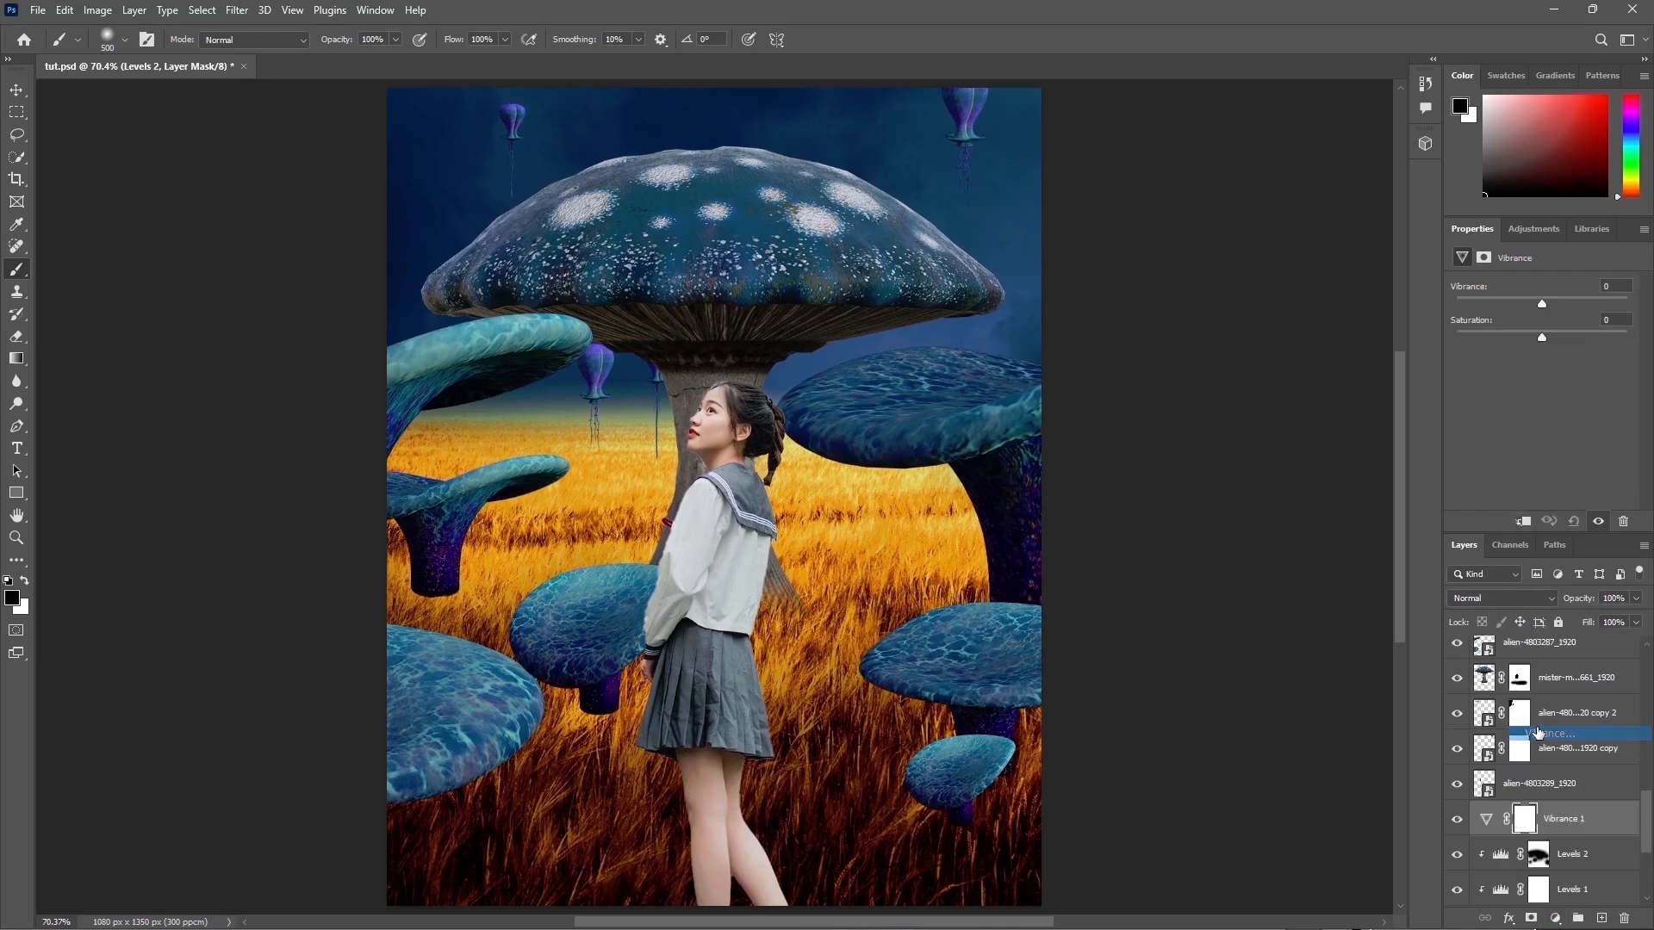
text(-6)
key(Tab)
text(-14)
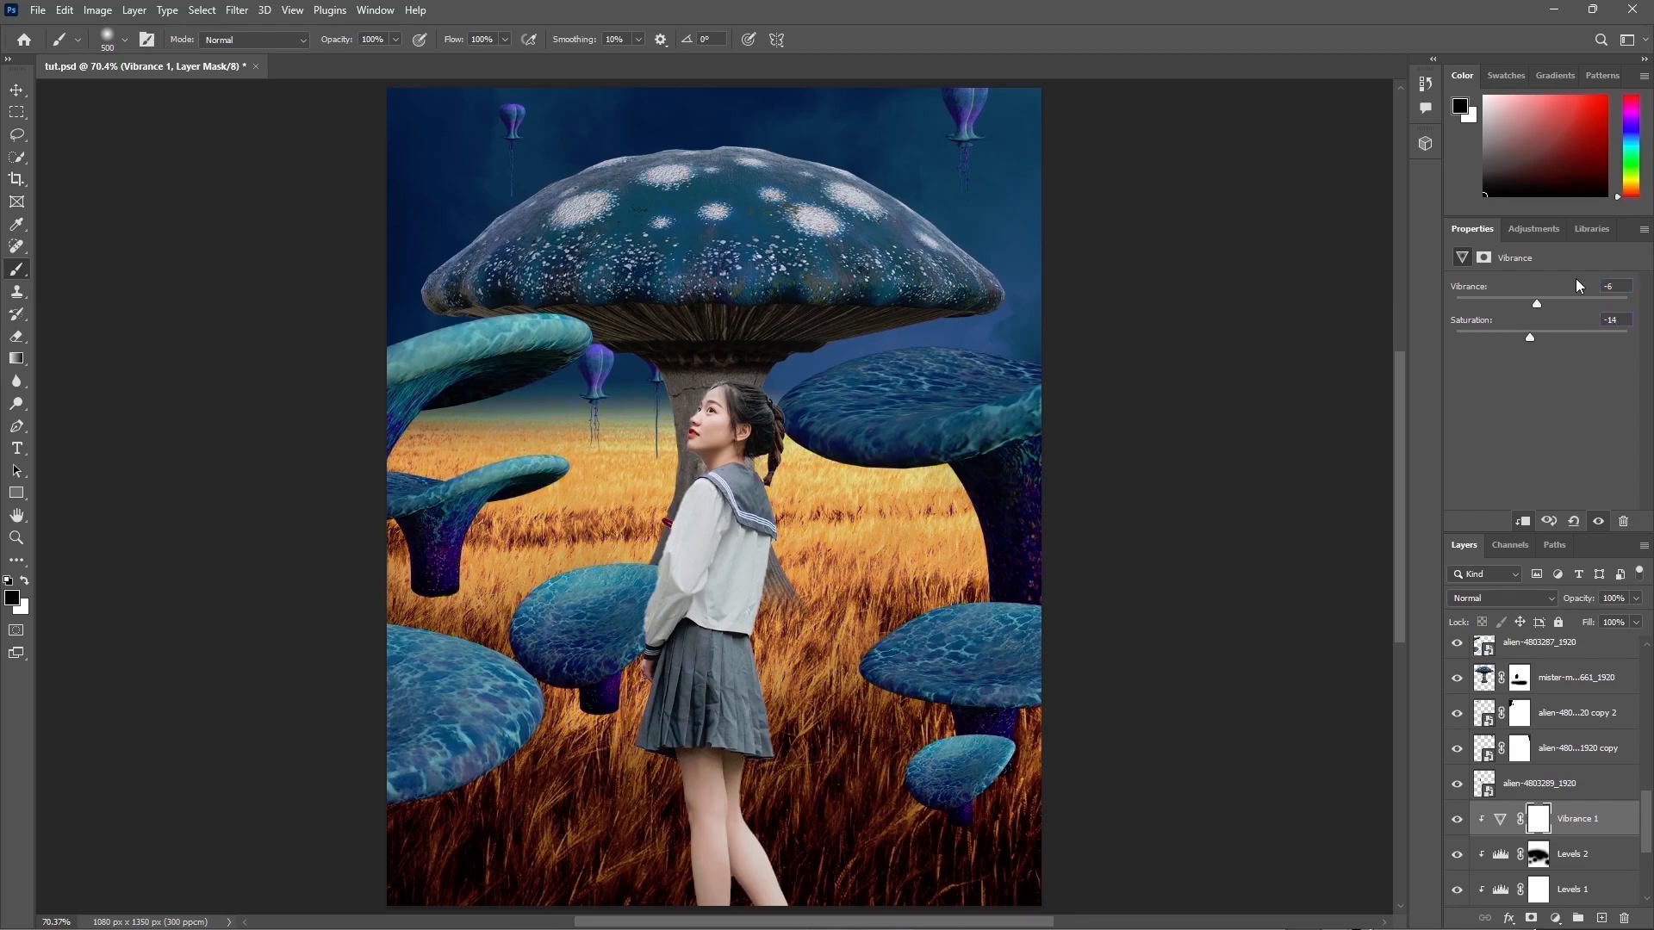
Step: Add a clipped Brightness/Contrast adjustment and set its contrast to 100
click(1554, 918)
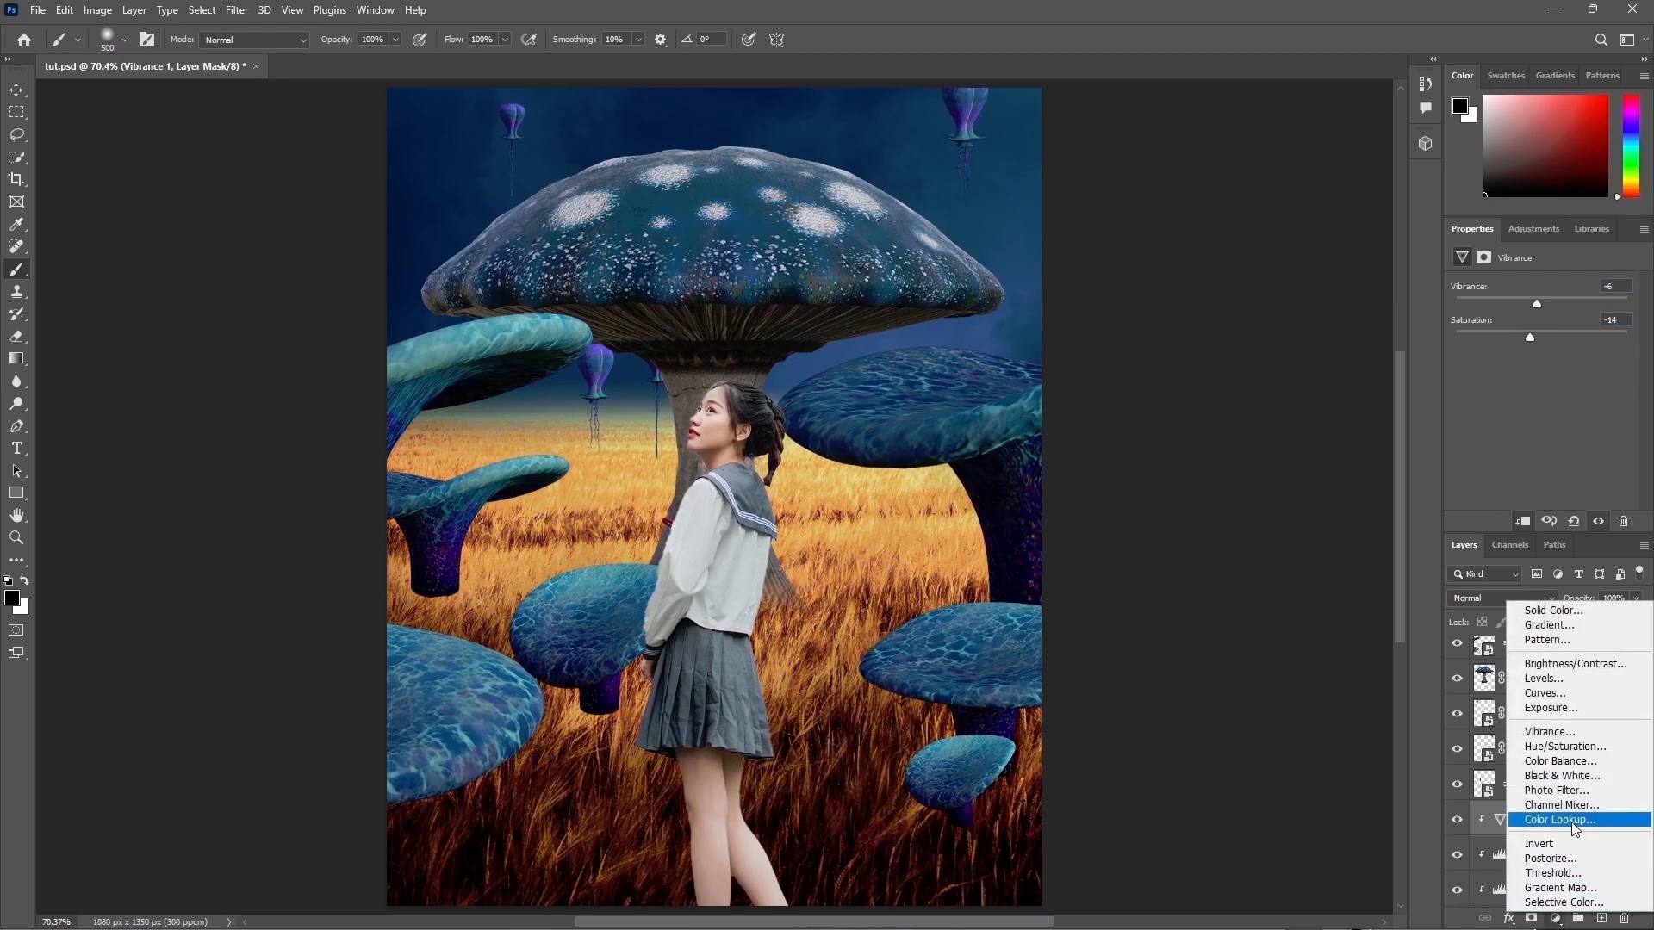
click(1573, 664)
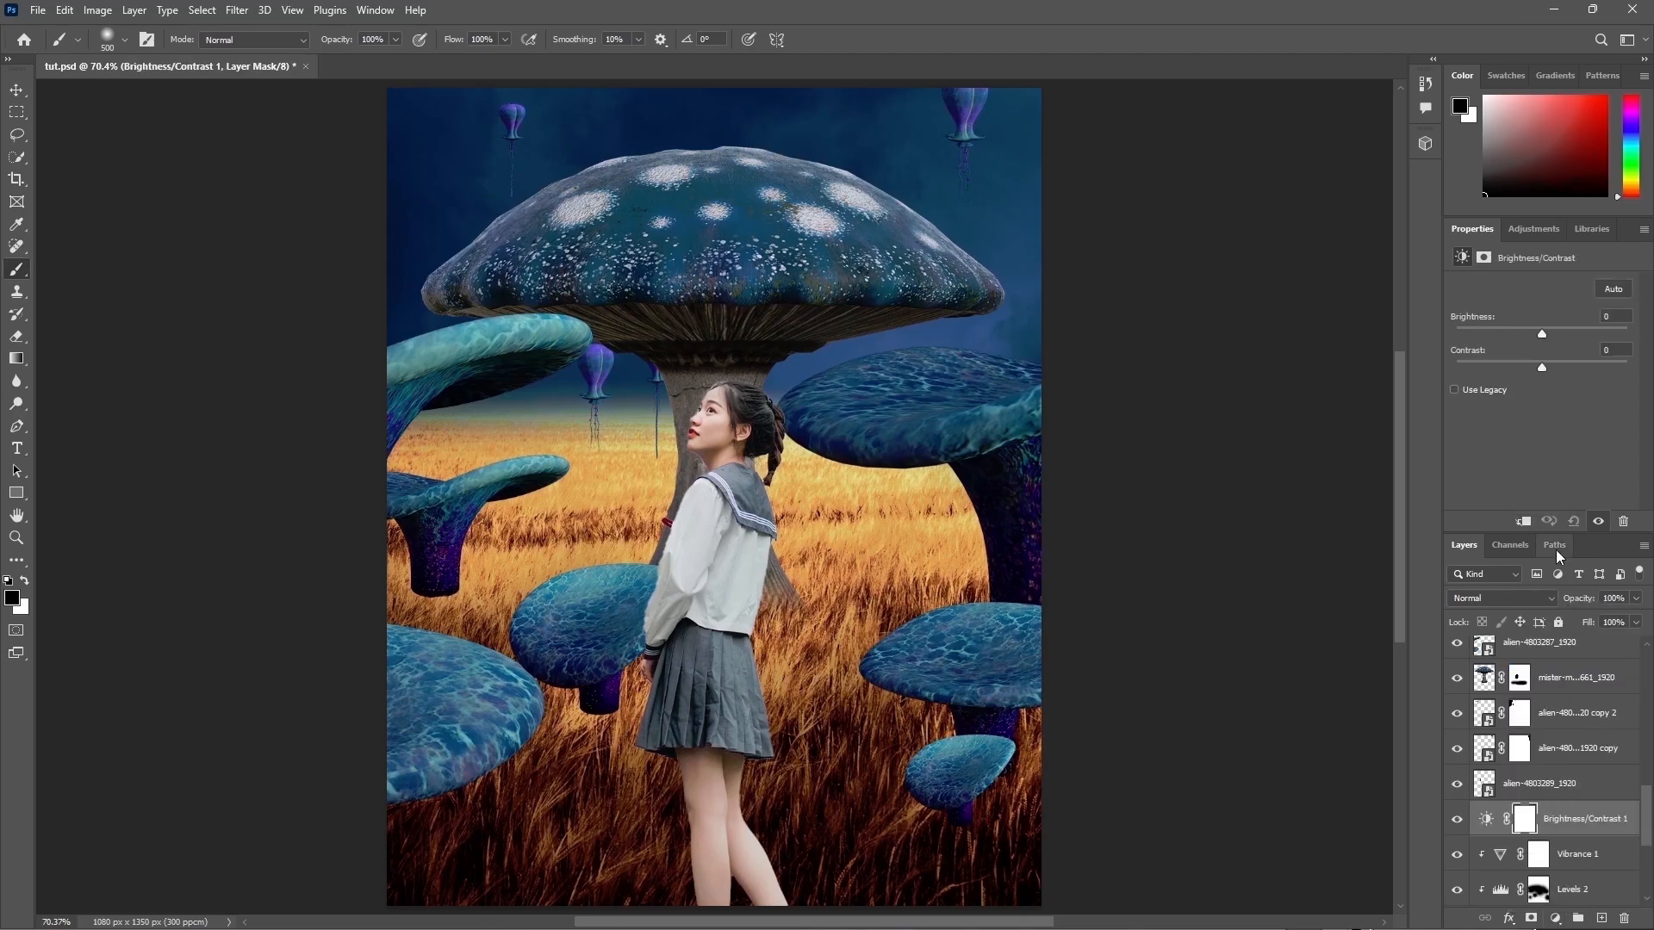
drag(1542, 367, 1627, 367)
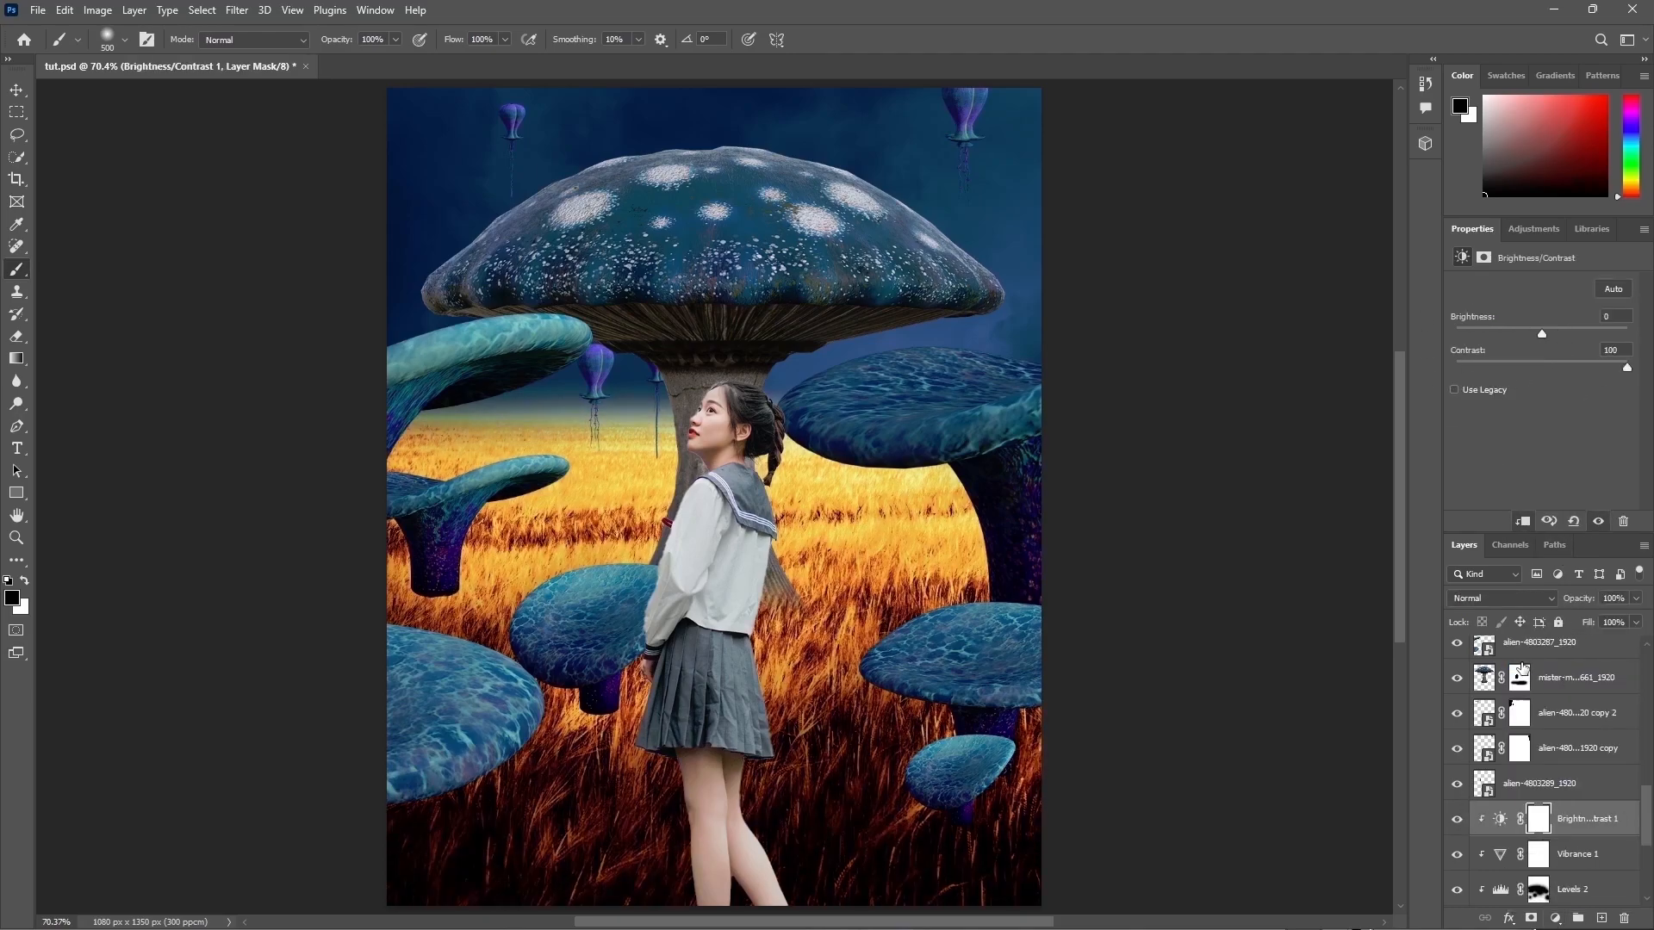
Step: Give the girl layer an Outer Glow using colour d28e3e at 100% opacity
scroll(1548, 748, up, 1)
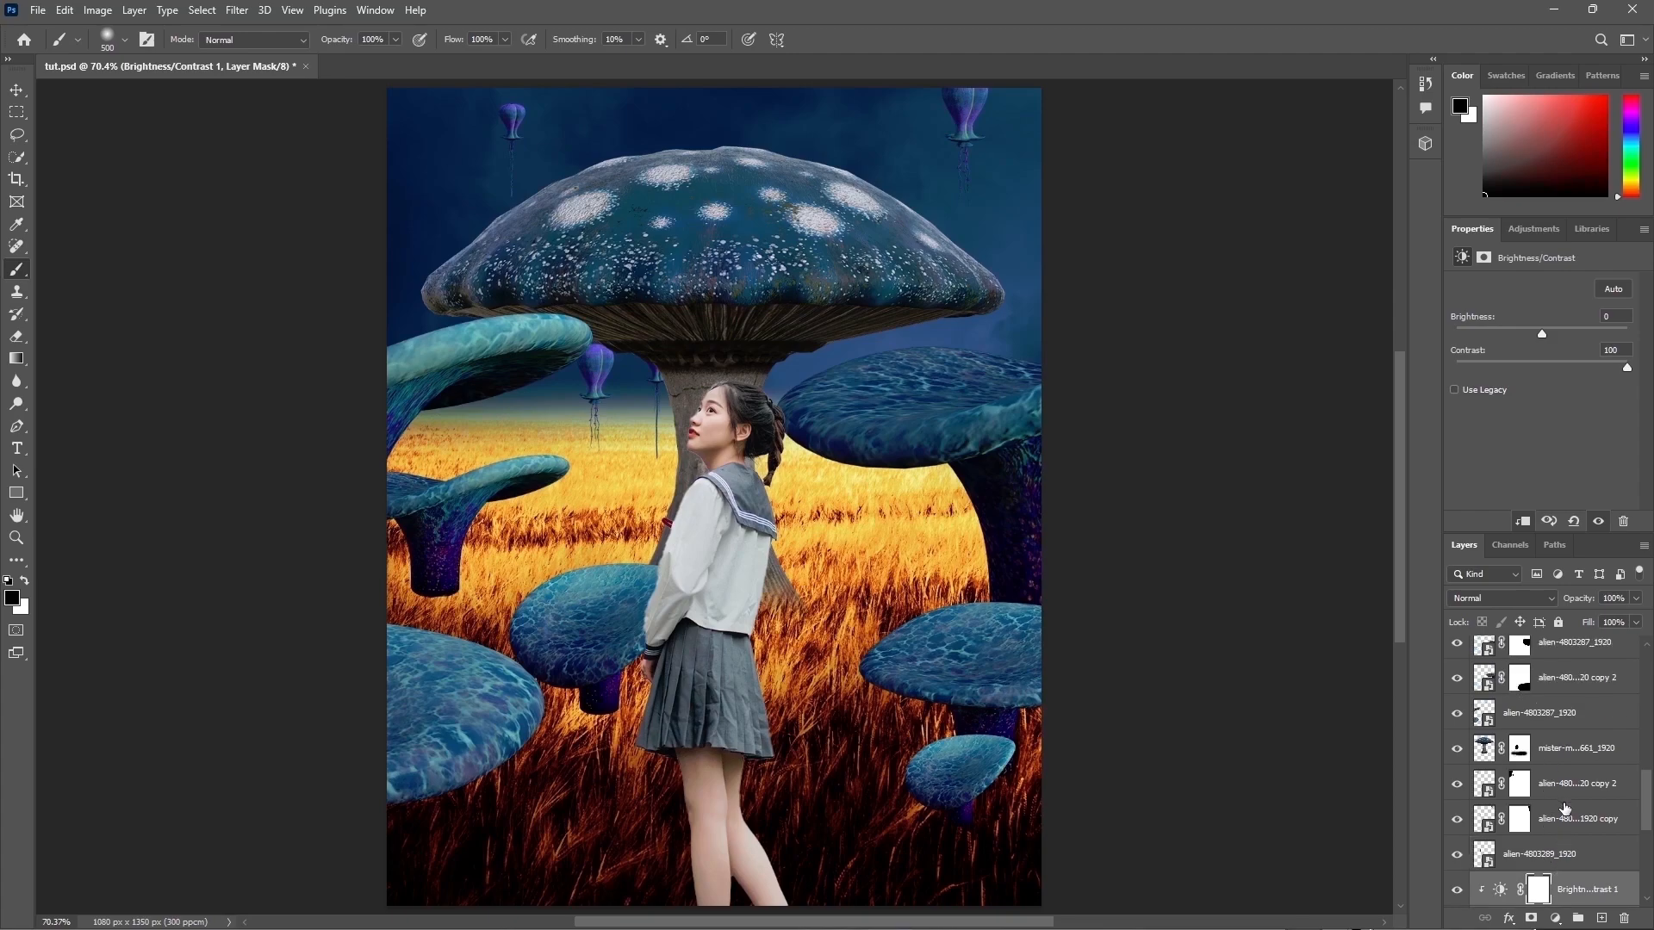
scroll(1548, 773, up, 2)
scroll(1566, 766, up, 3)
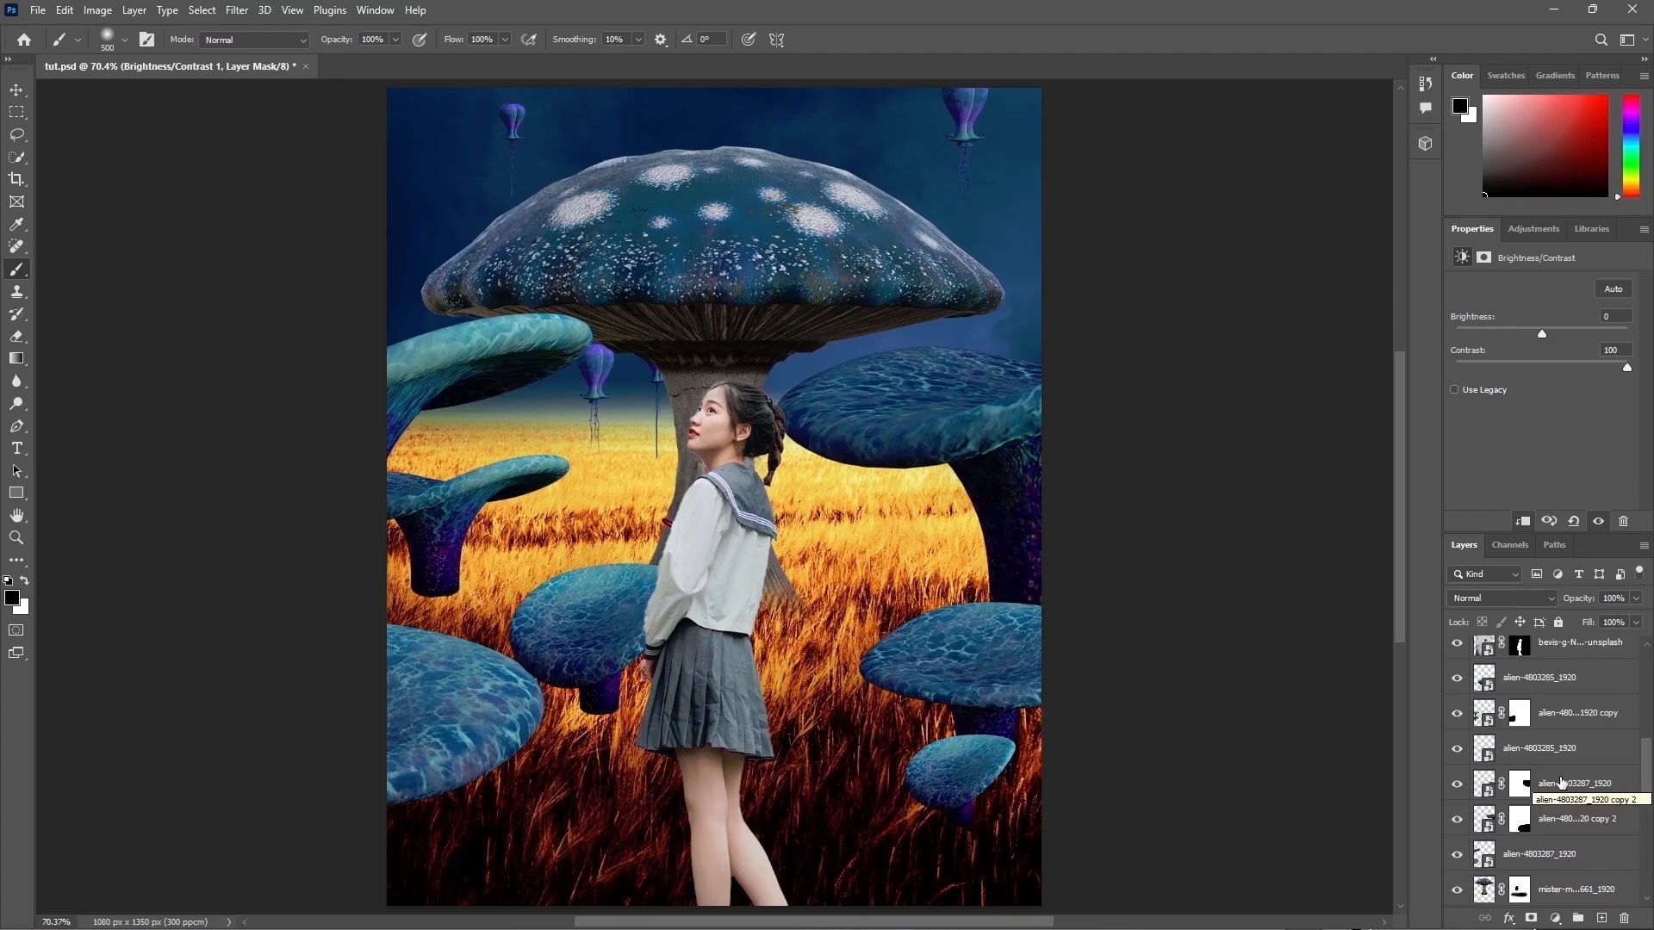
click(1550, 712)
click(1457, 715)
click(1457, 715)
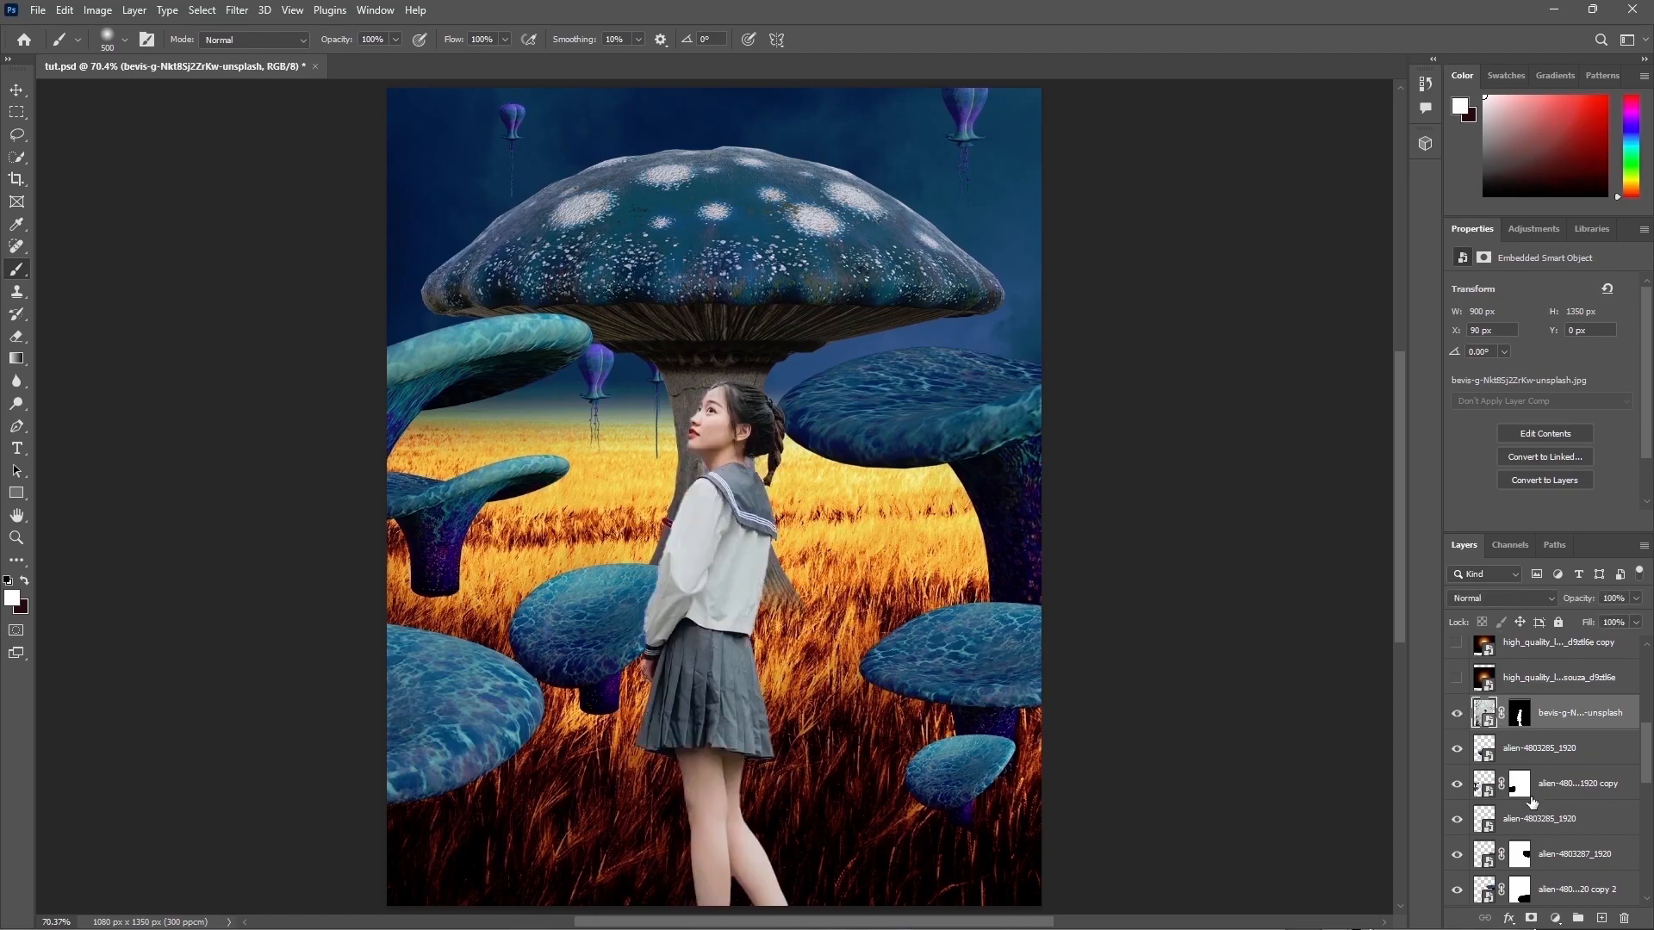
right_click(1516, 905)
click(1525, 900)
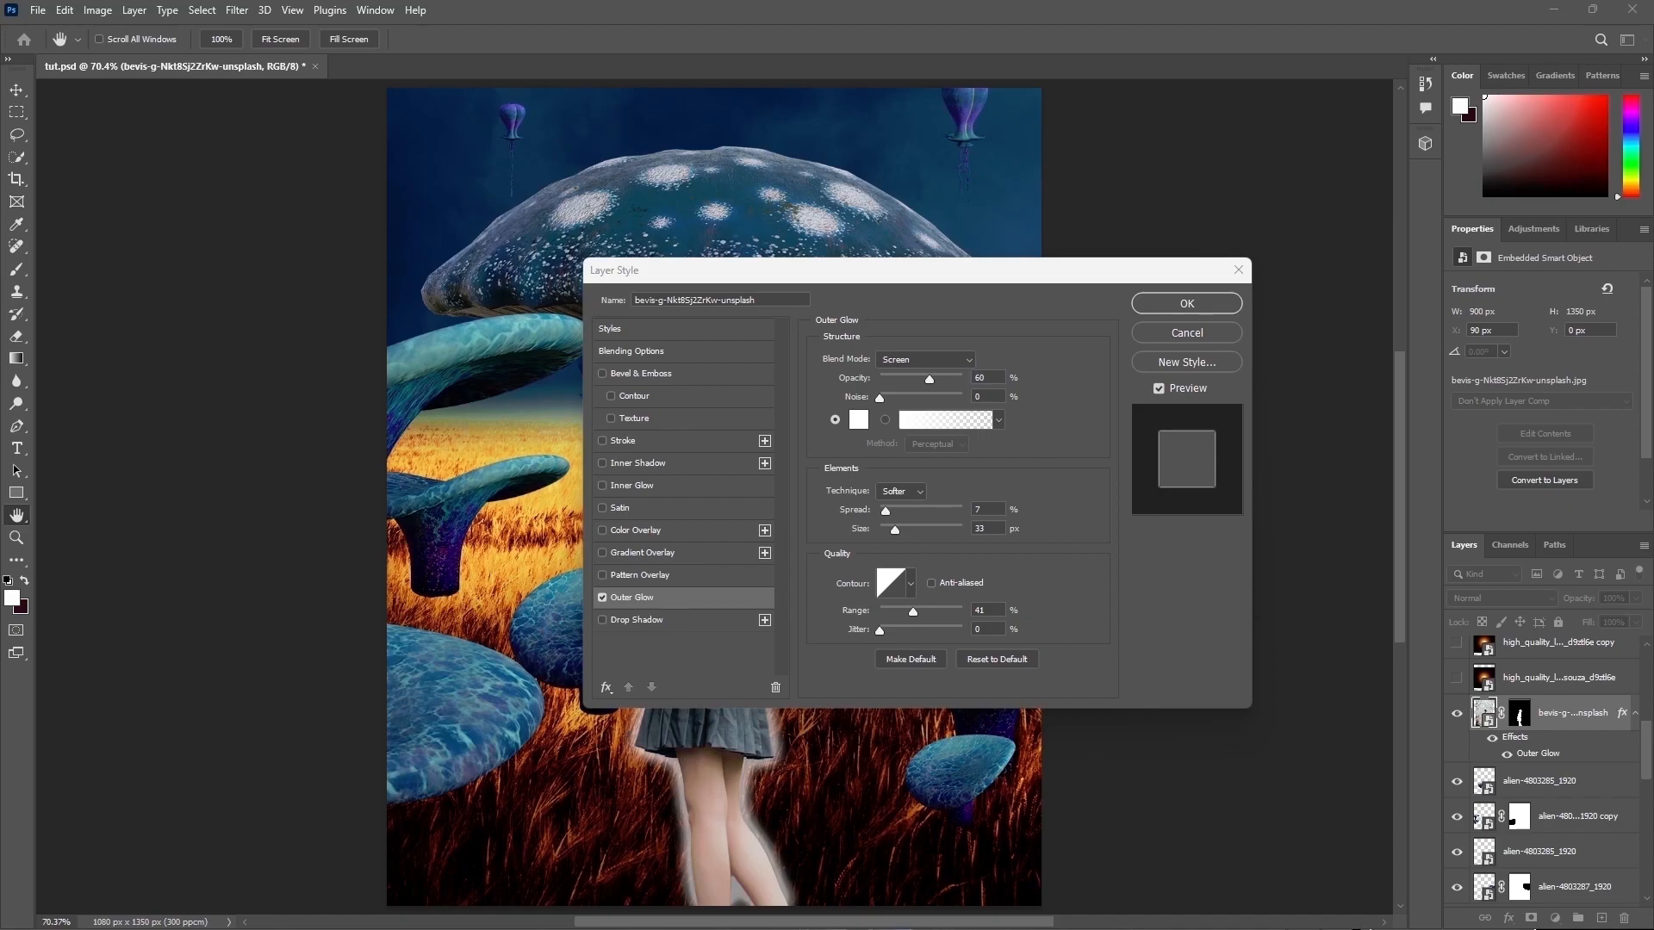
click(862, 422)
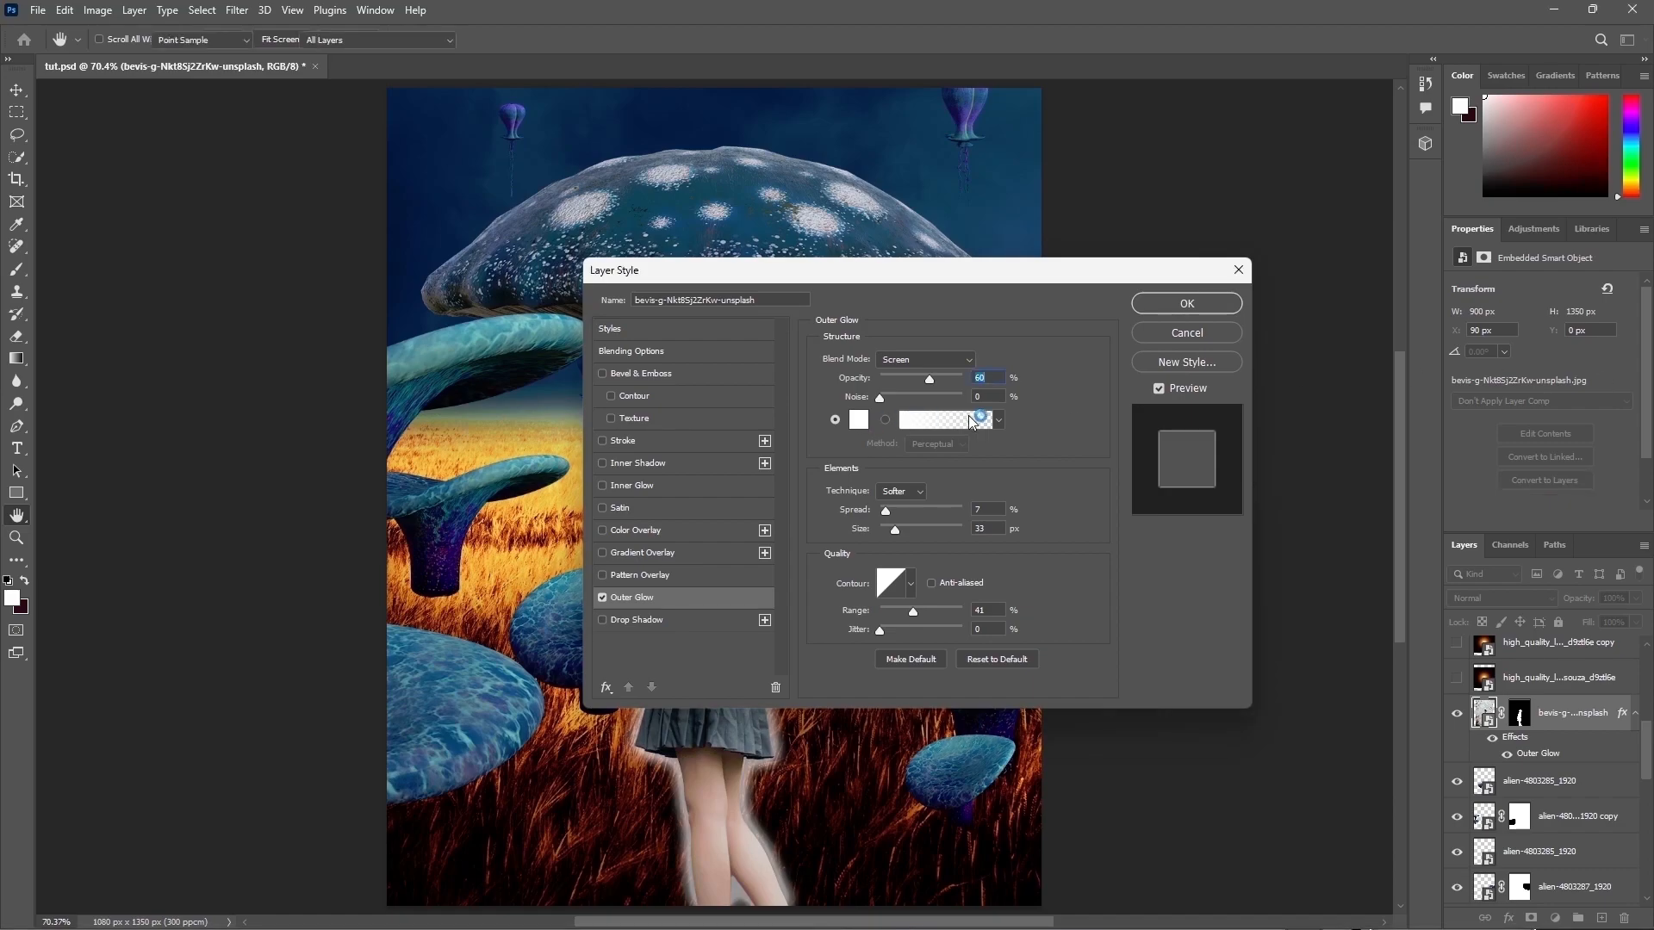
key(ctrl+v)
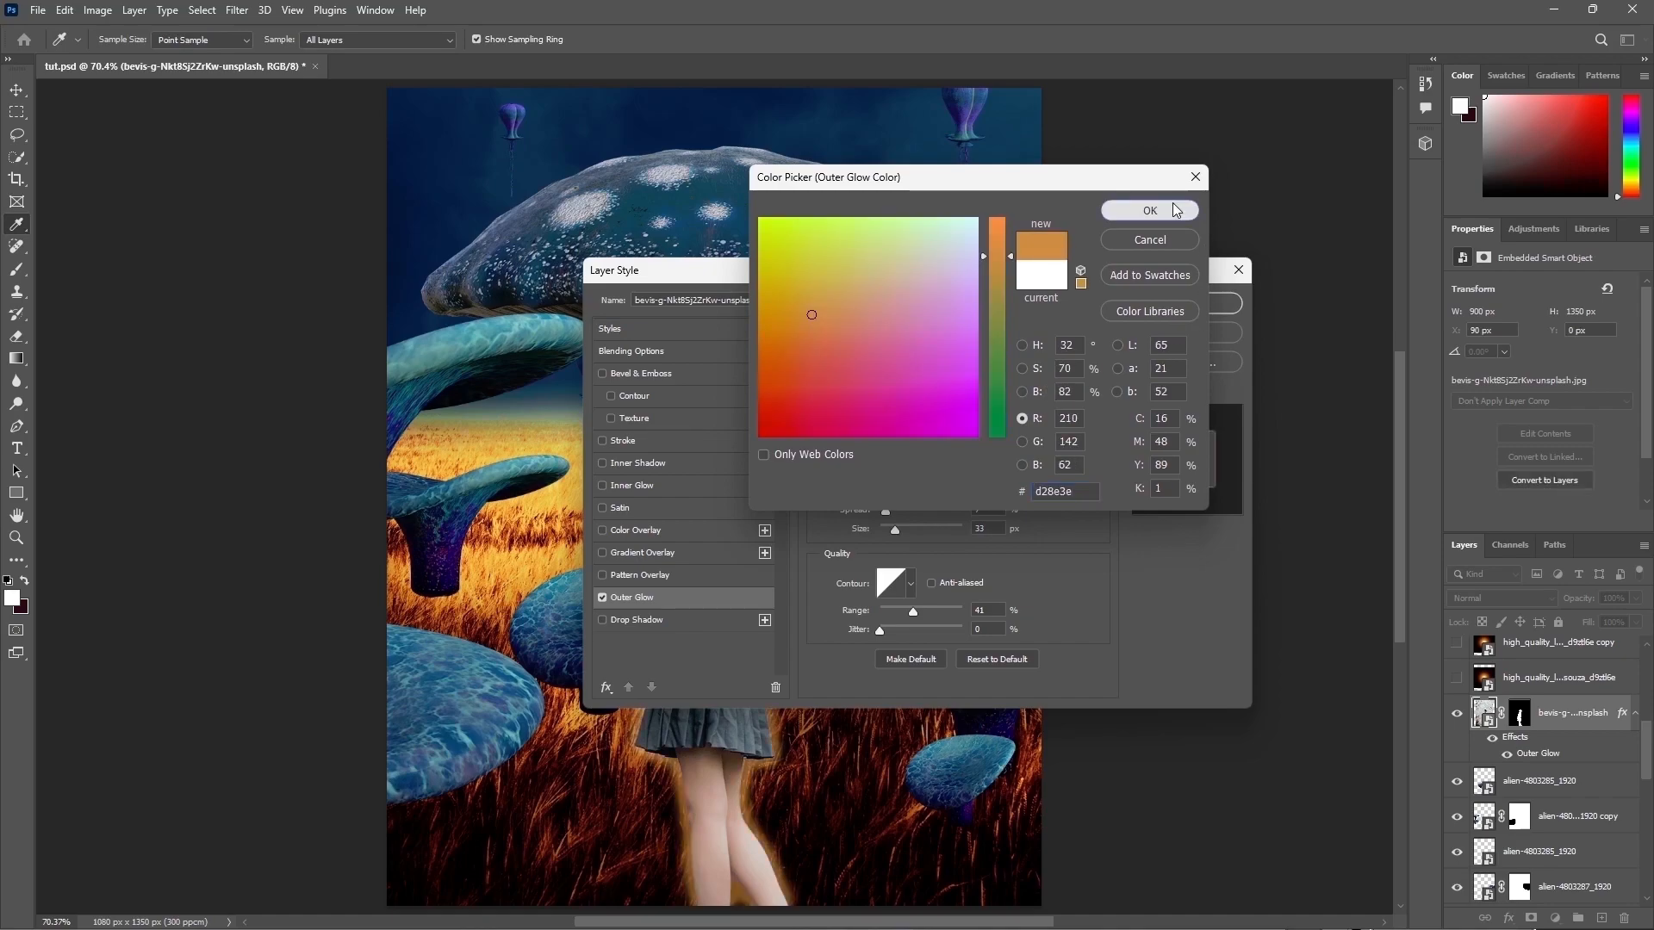
click(1172, 212)
drag(934, 368, 961, 368)
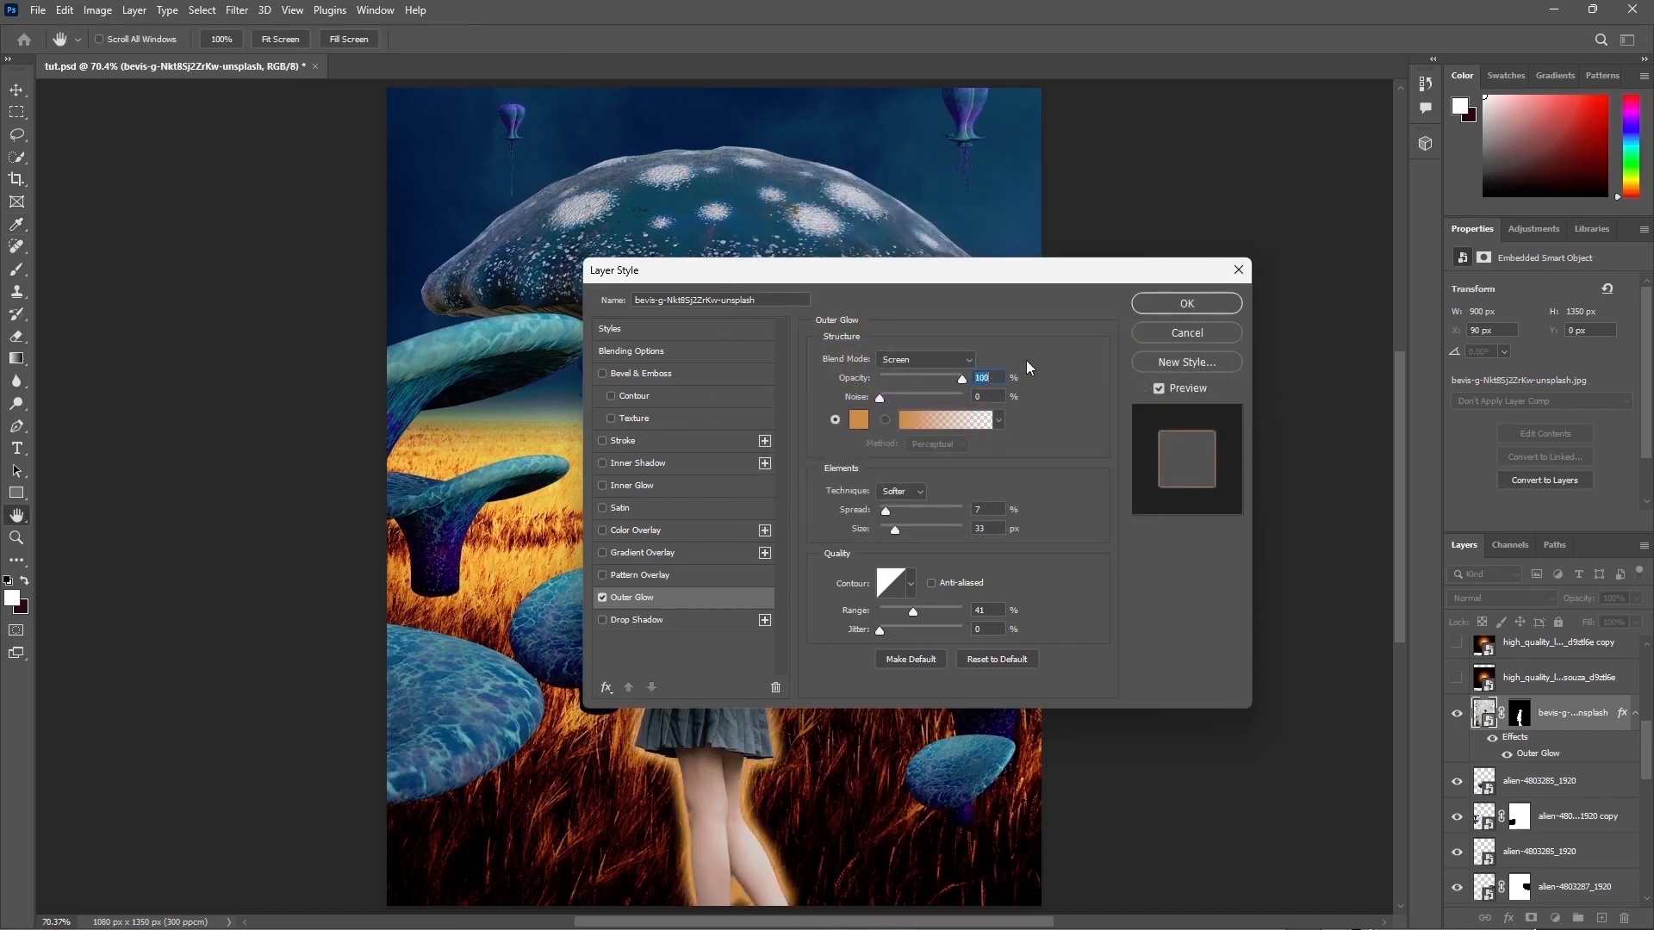
Step: Set the outer glow's spread to 0%, size to 5 px and range to 28%, then confirm
drag(1072, 268, 1356, 209)
key(Tab)
key(Tab)
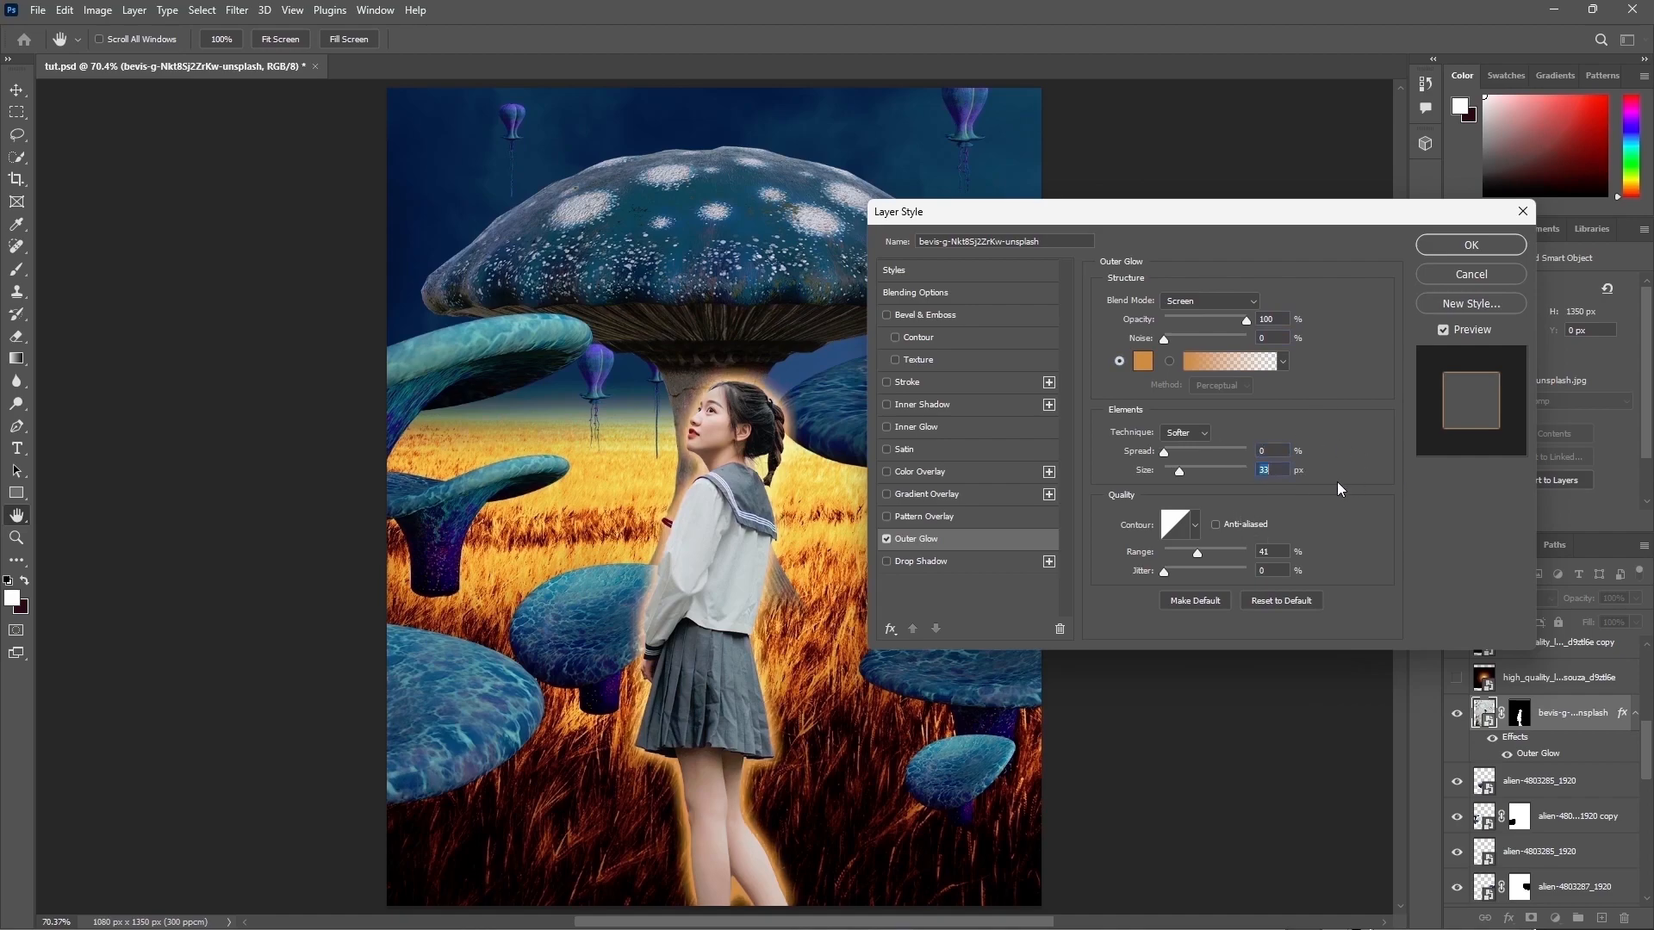
text(5)
text(28)
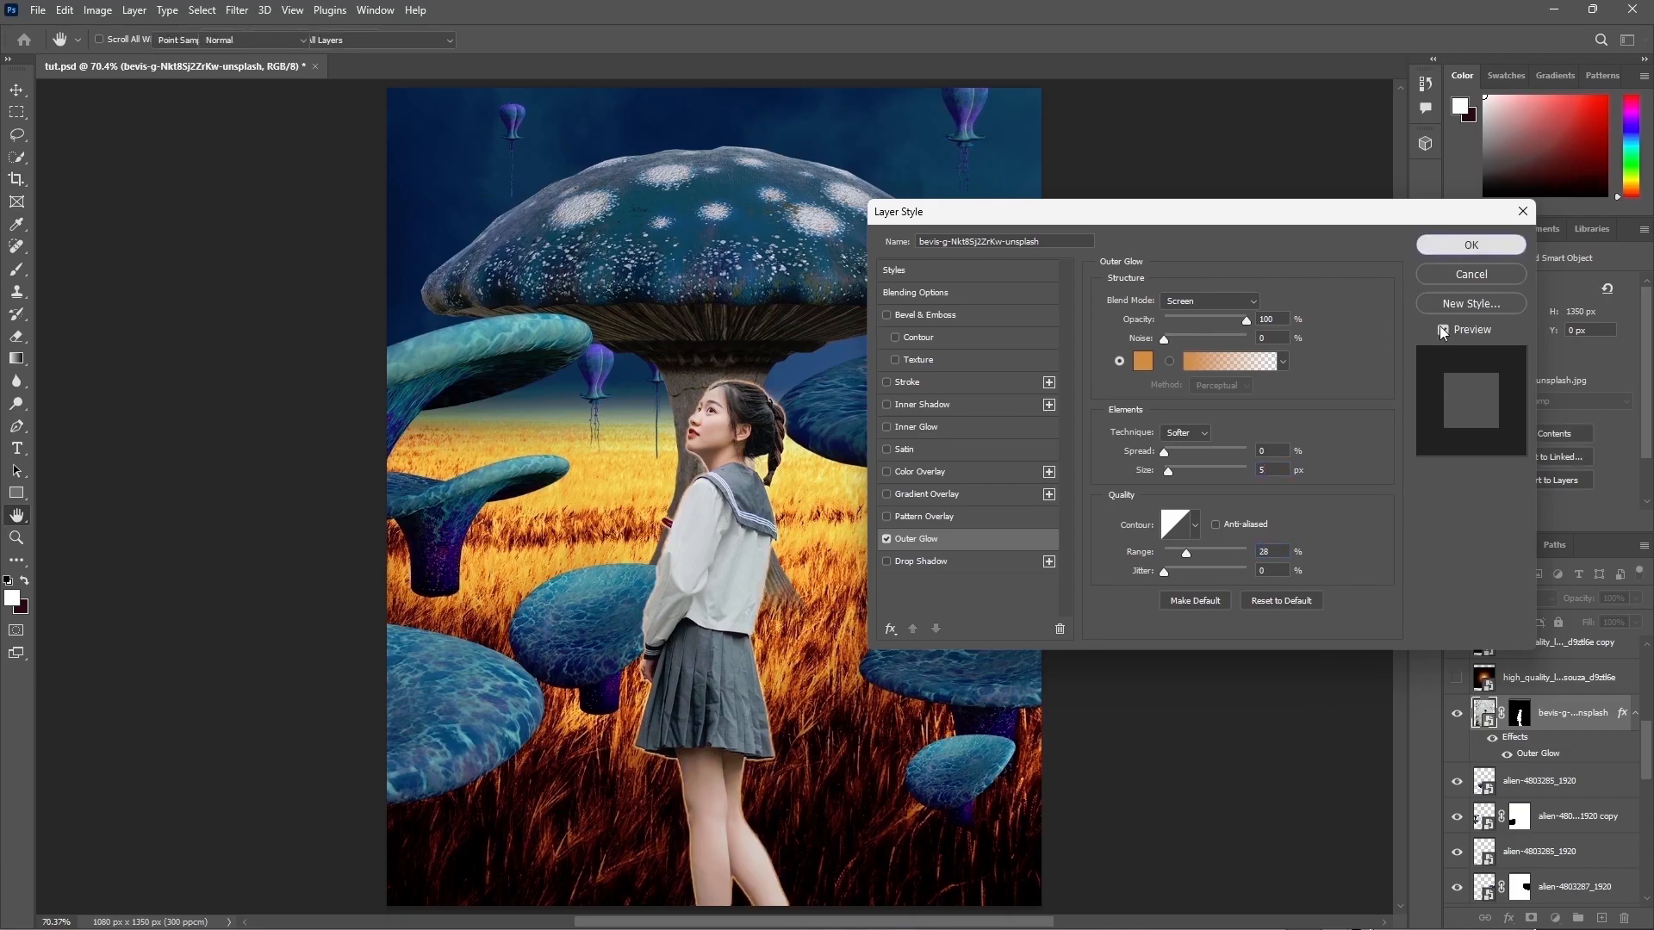
key(Return)
Step: Add a Levels adjustment clipped to the girl with input levels 32, 0.56 and 227
click(1507, 756)
click(1507, 757)
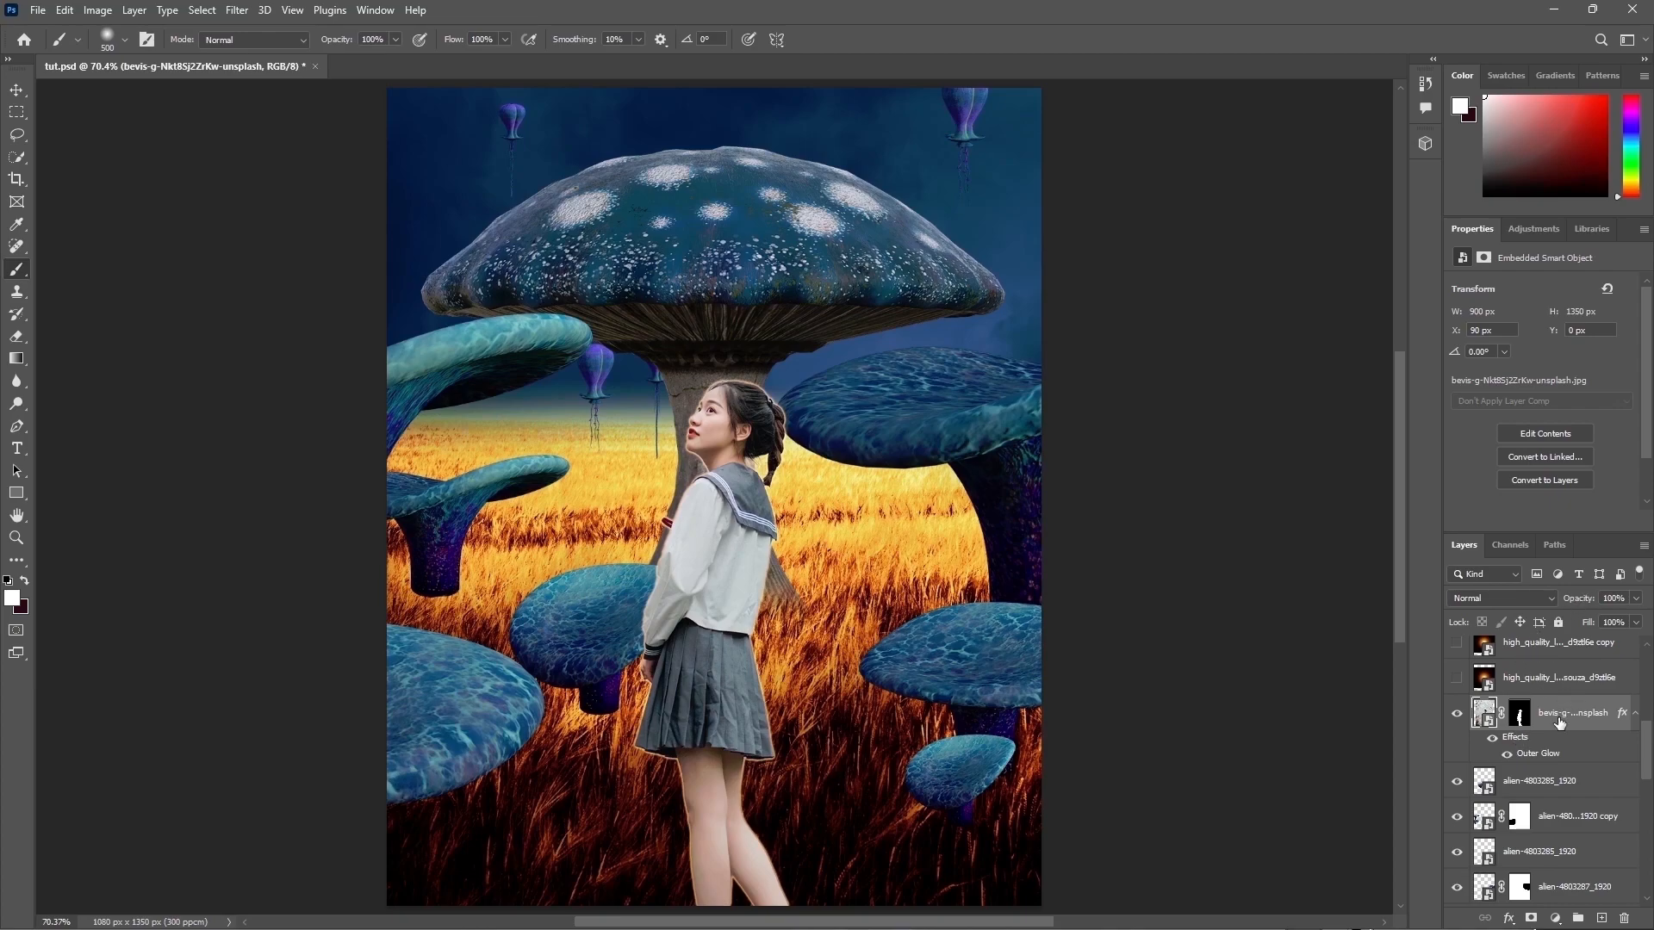
click(1555, 918)
click(1543, 683)
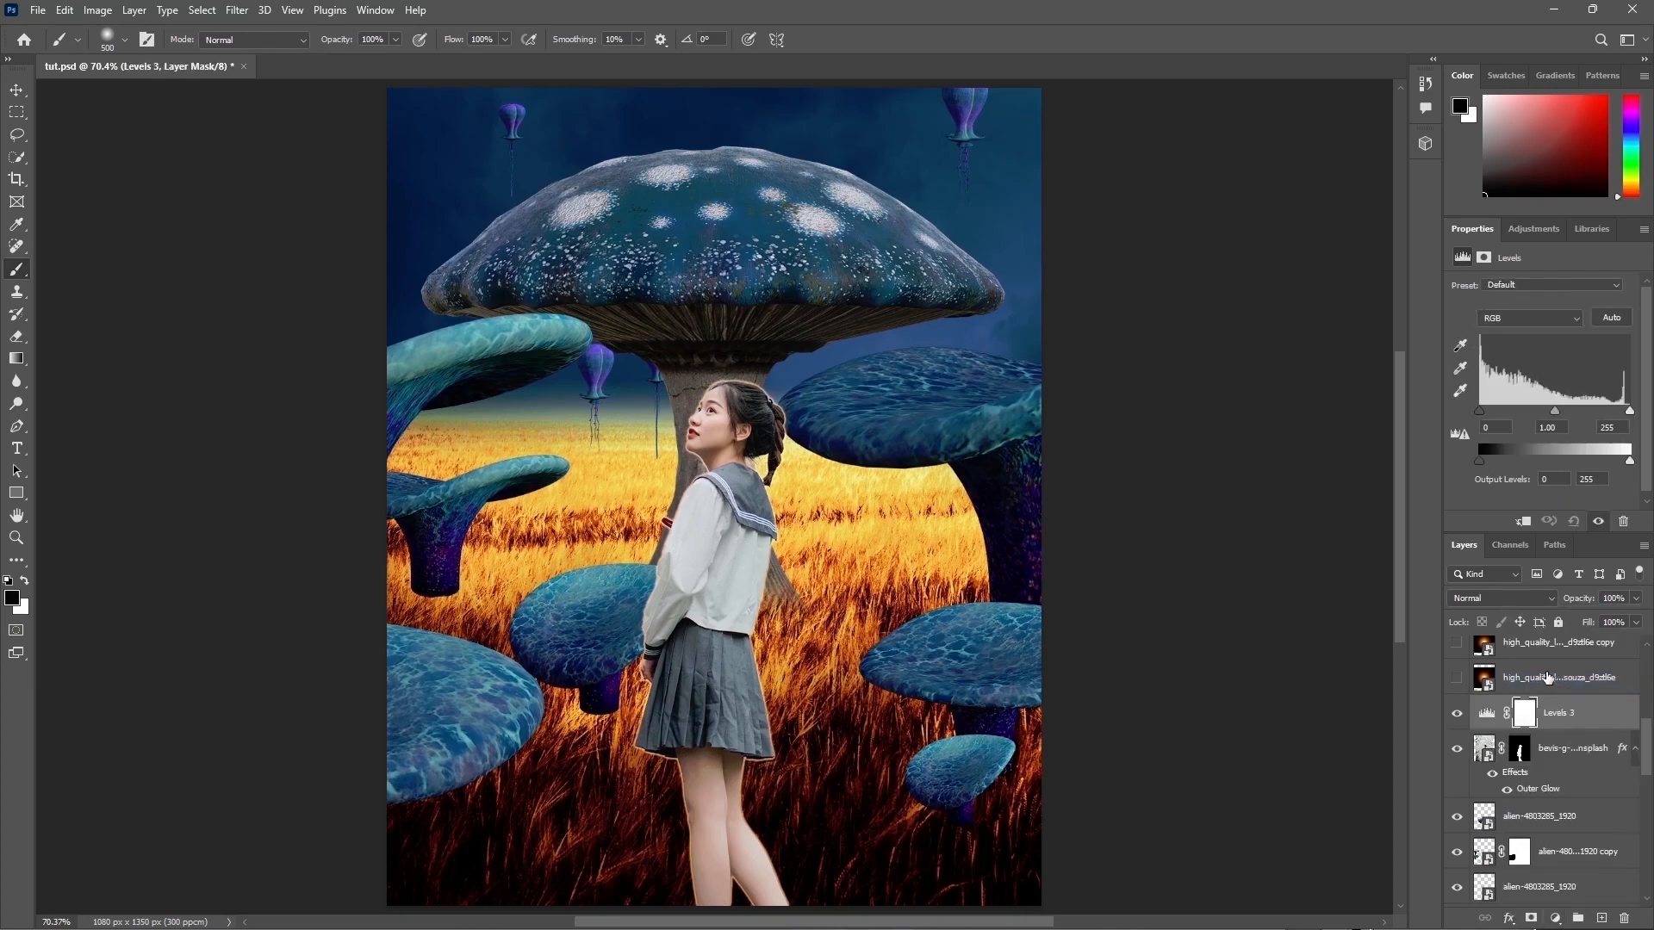
drag(1511, 428, 1443, 427)
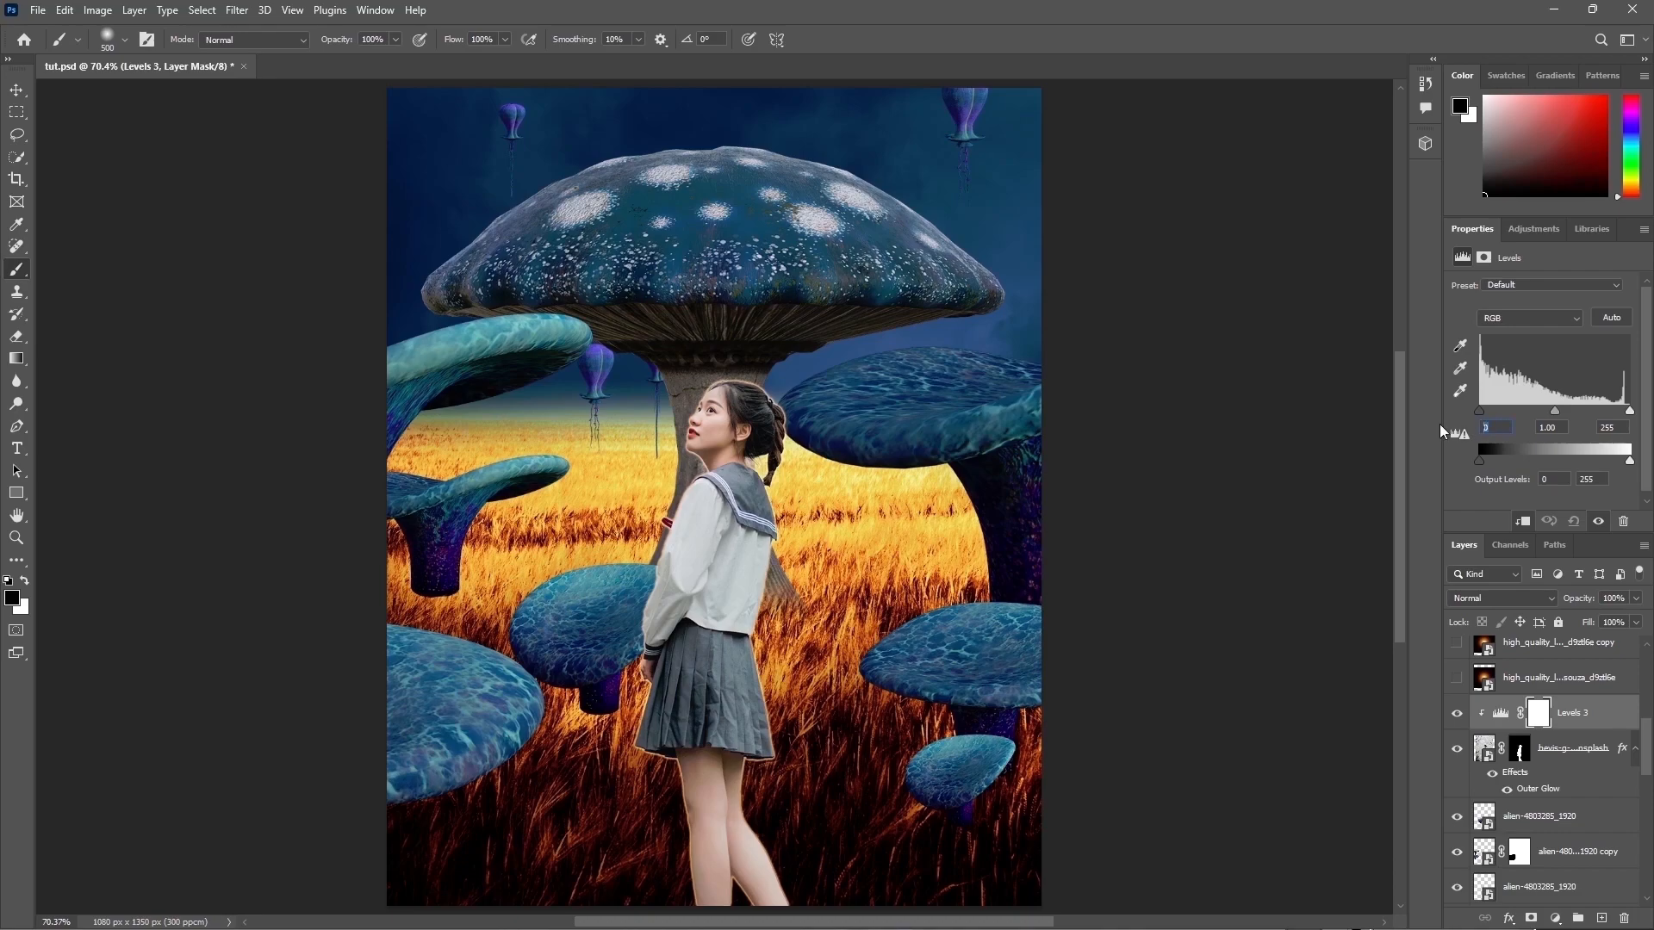
text(32)
click(1539, 426)
text(0.56)
key(Tab)
text(227)
key(Tab)
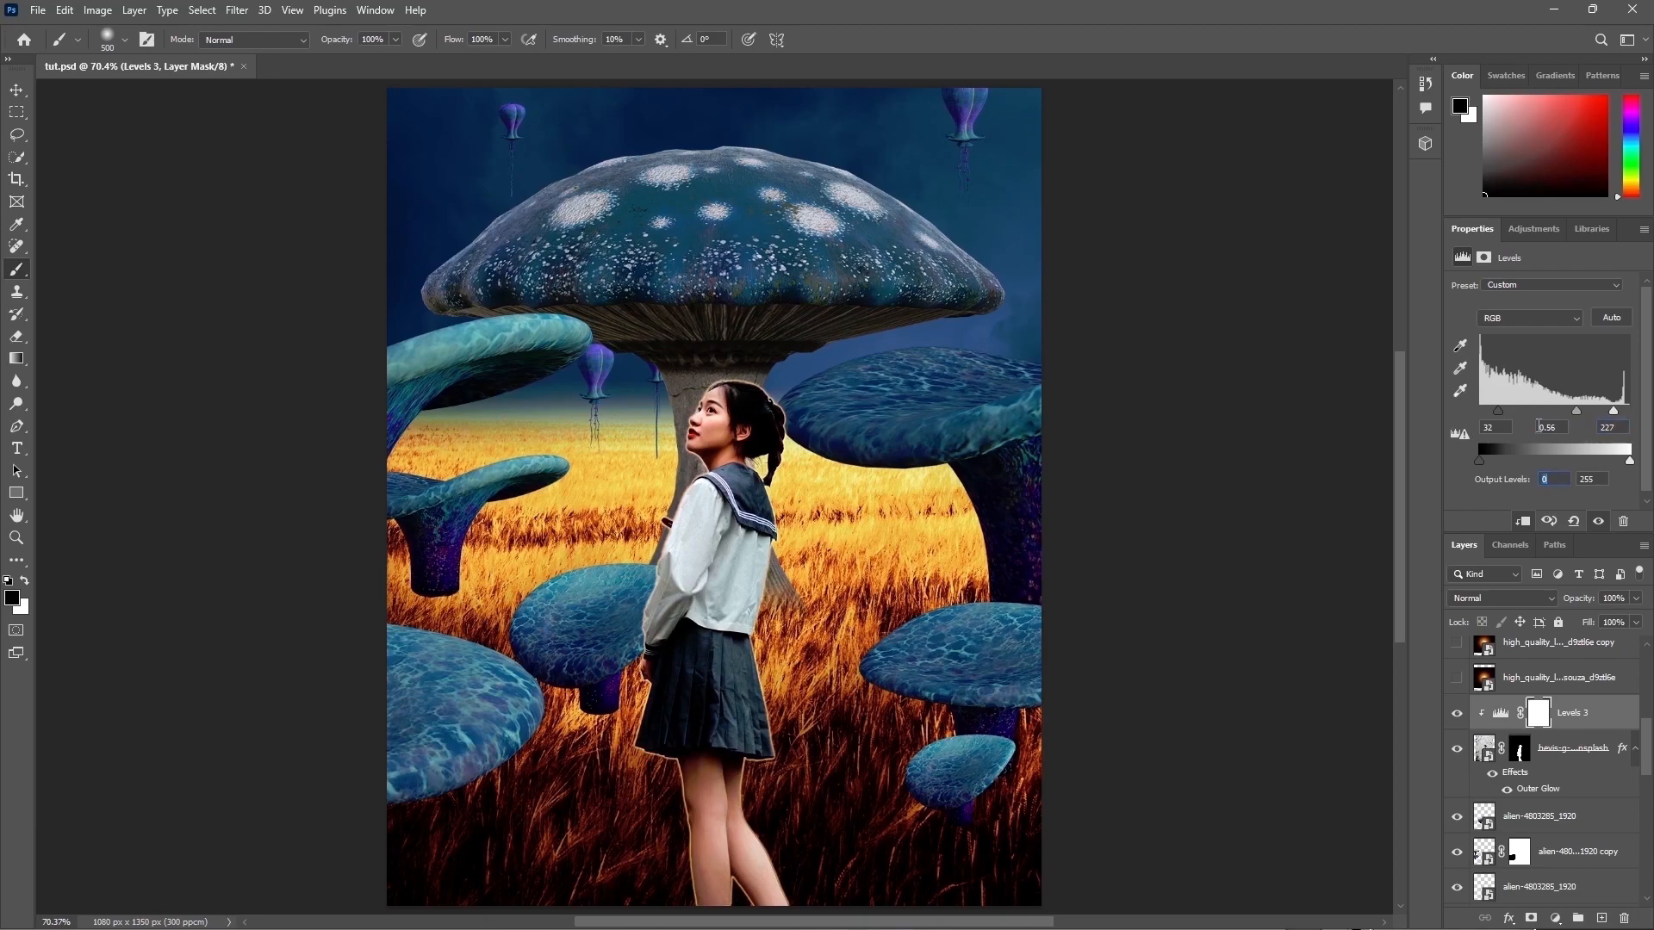
Step: Create a new clipped layer on the girl in Overlay mode filled with 50% gray
click(1456, 713)
click(1456, 713)
click(1561, 774)
alt+click(1601, 918)
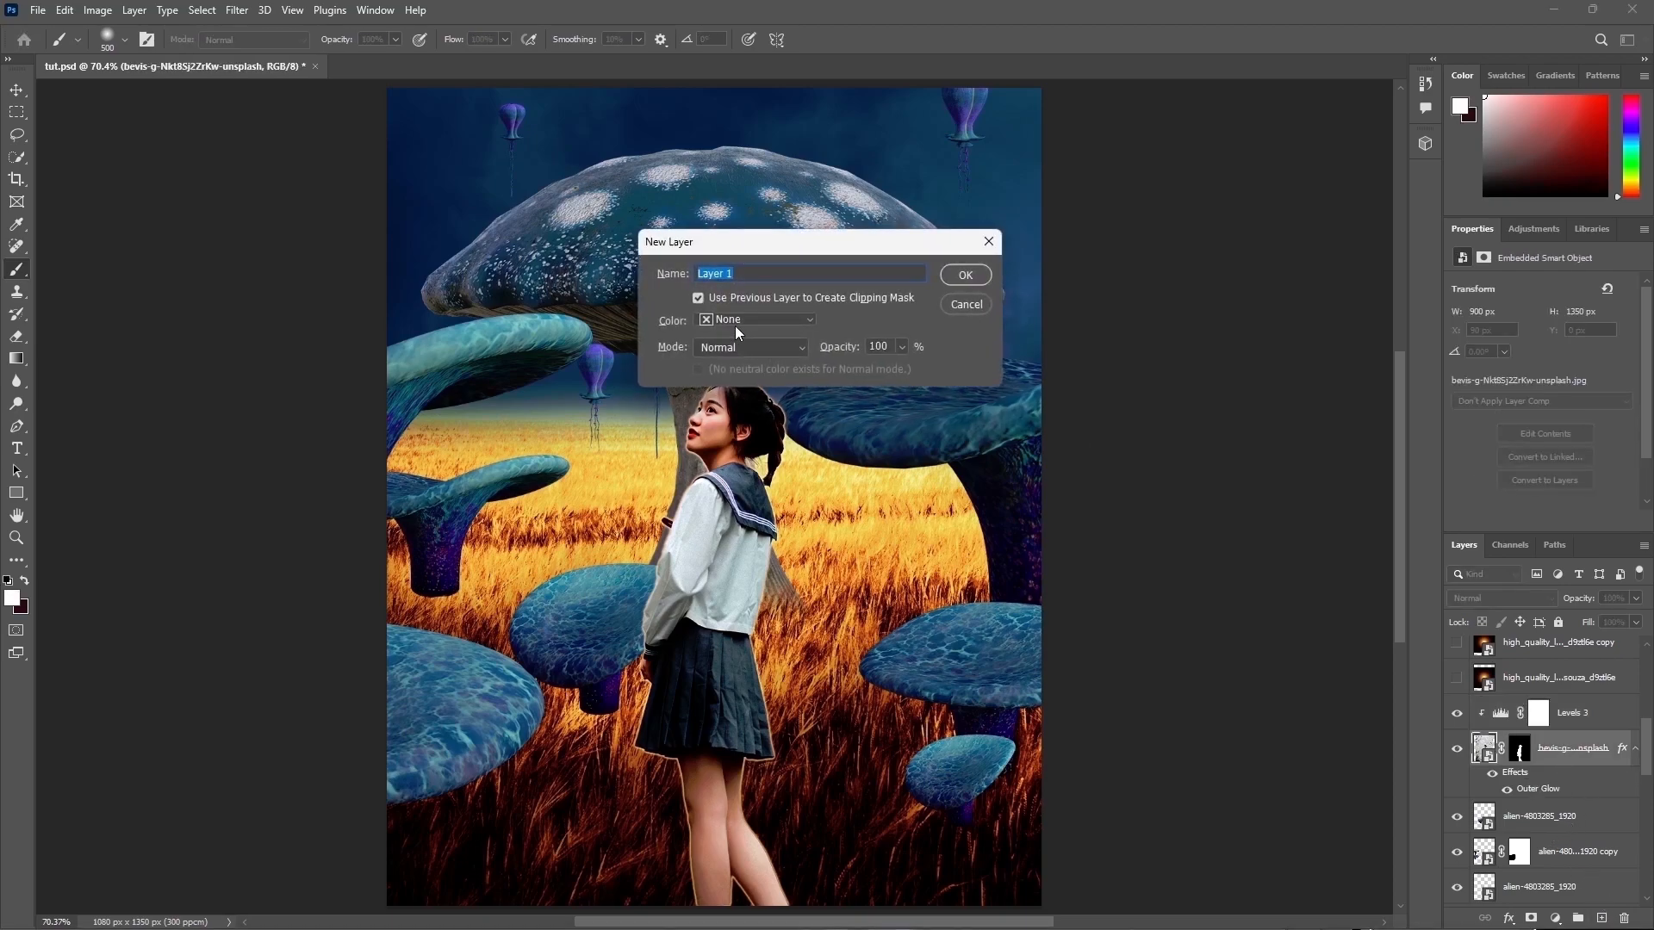
click(756, 319)
click(872, 322)
click(751, 347)
click(740, 589)
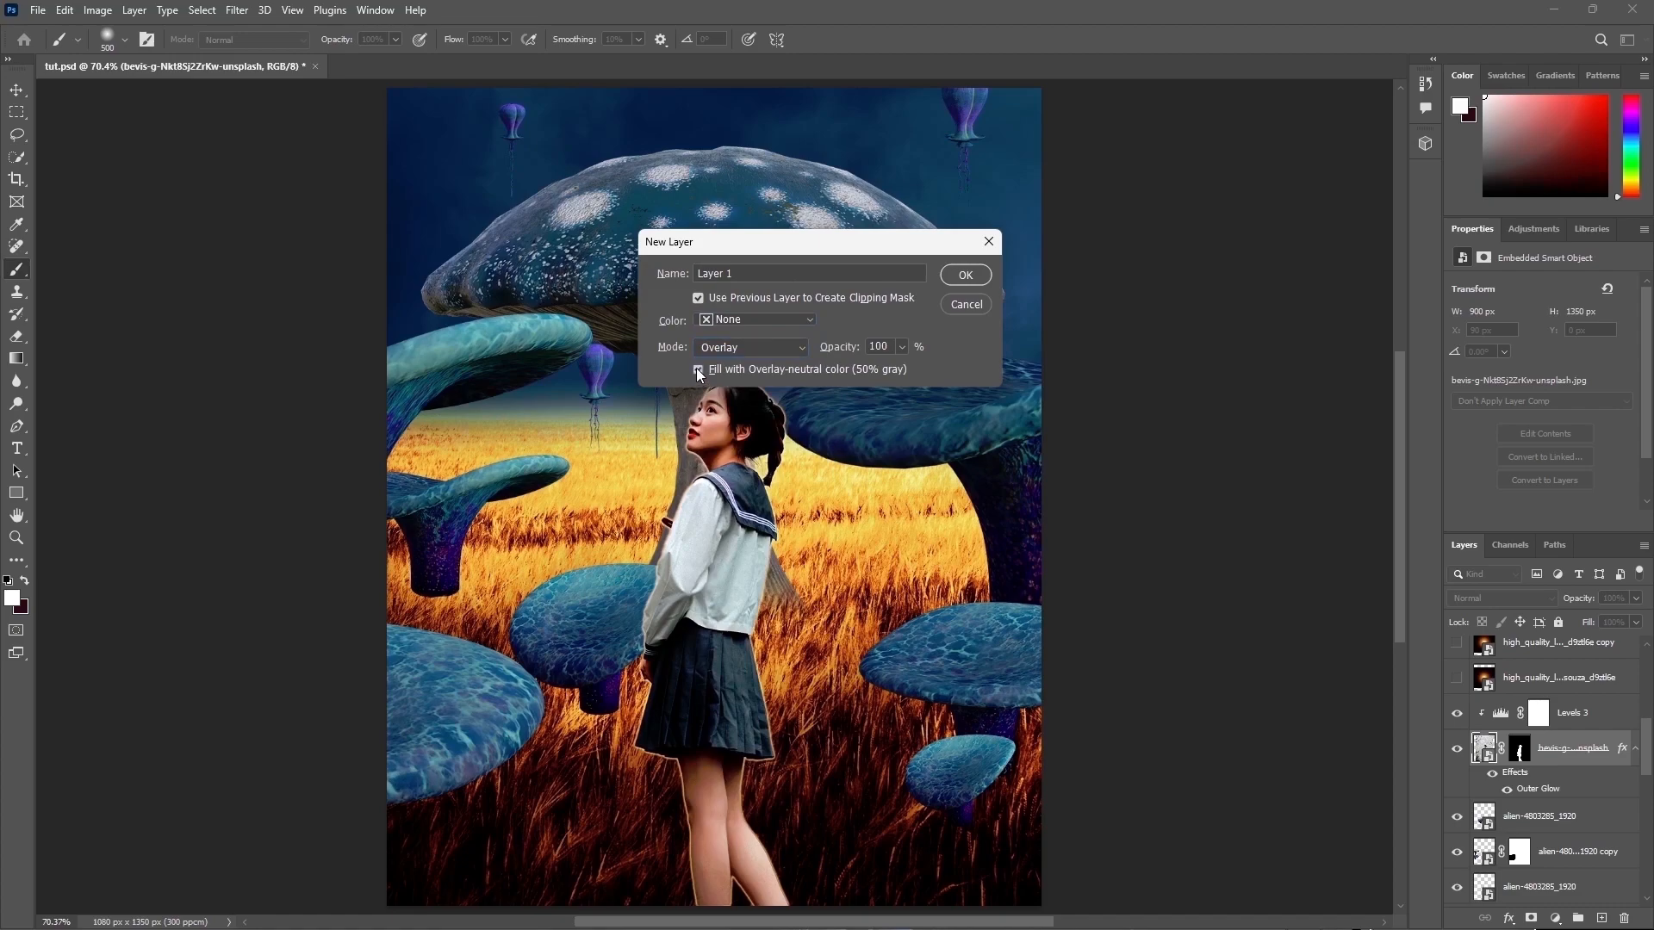
click(965, 275)
Step: Dodge the girl's skirt on the gray overlay layer with the Dodge tool at 100% exposure
click(17, 404)
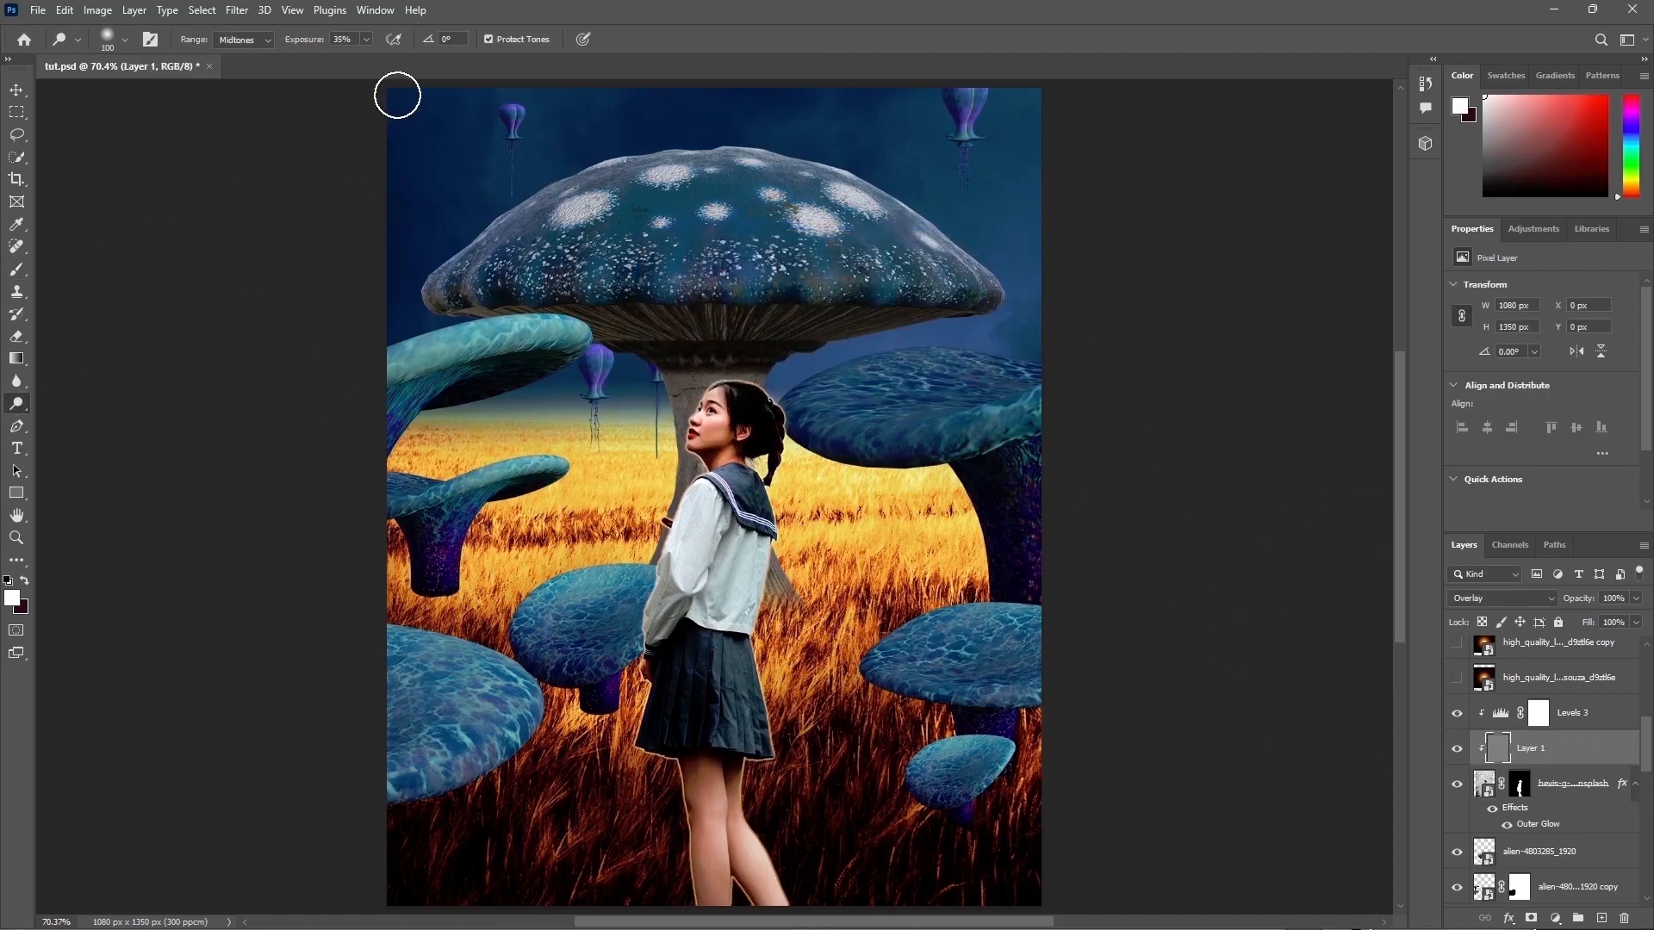
click(366, 40)
click(906, 451)
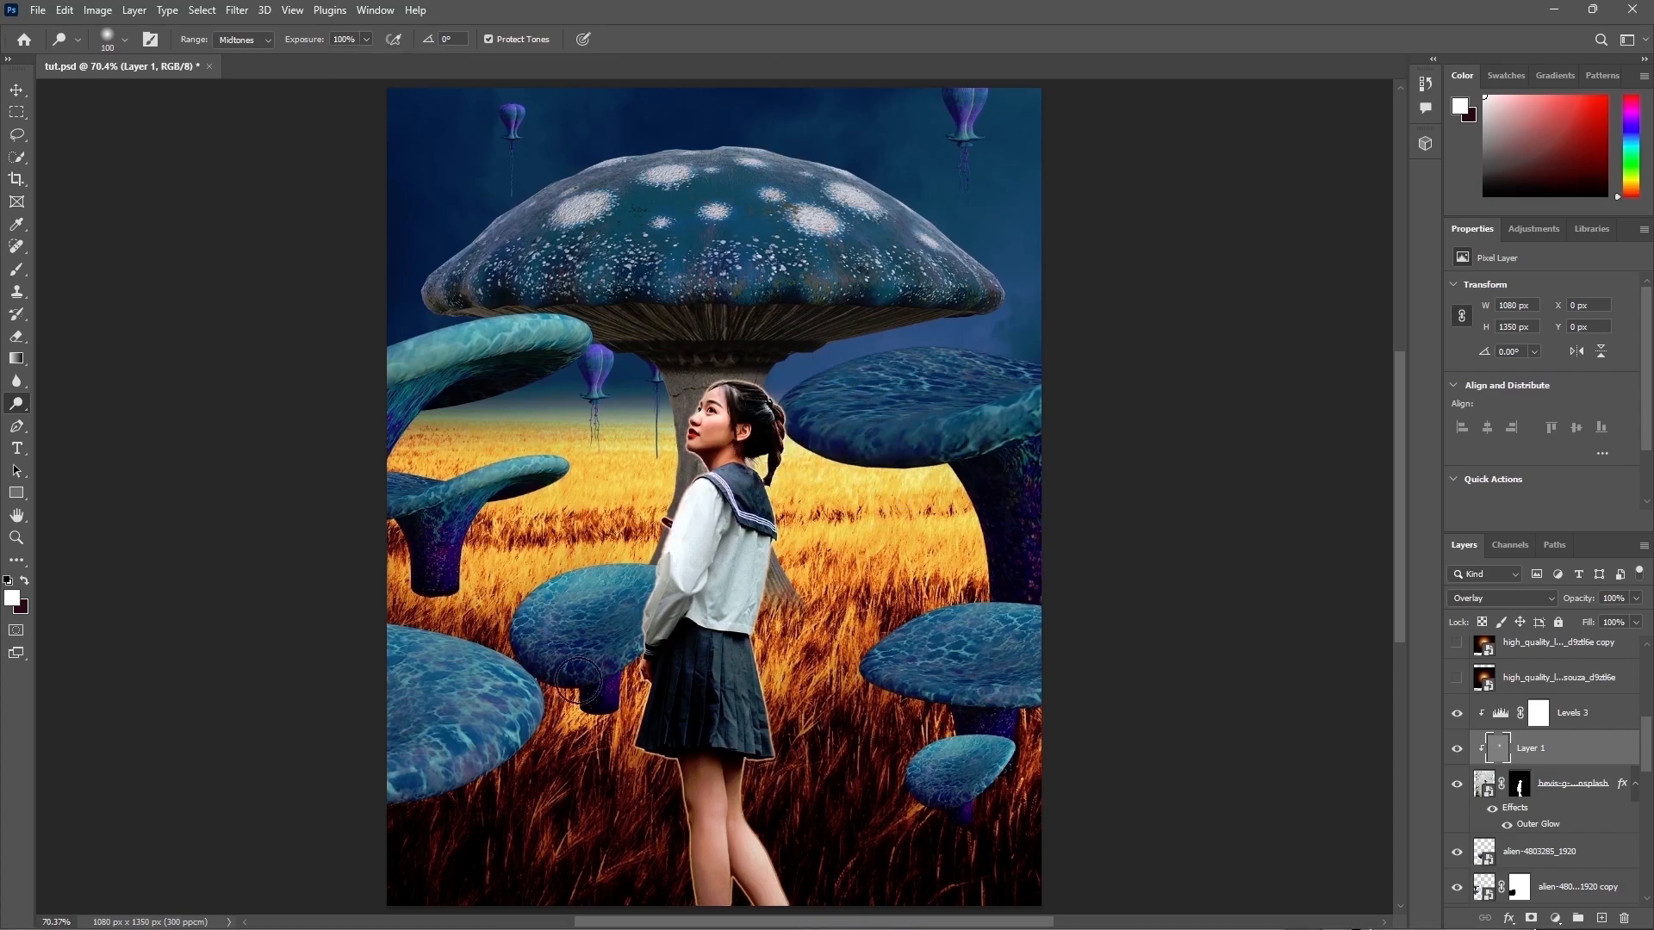
key([)
mouse_move(776, 648)
mouse_down()
mouse_move(736, 663)
mouse_move(767, 654)
mouse_move(736, 814)
mouse_up()
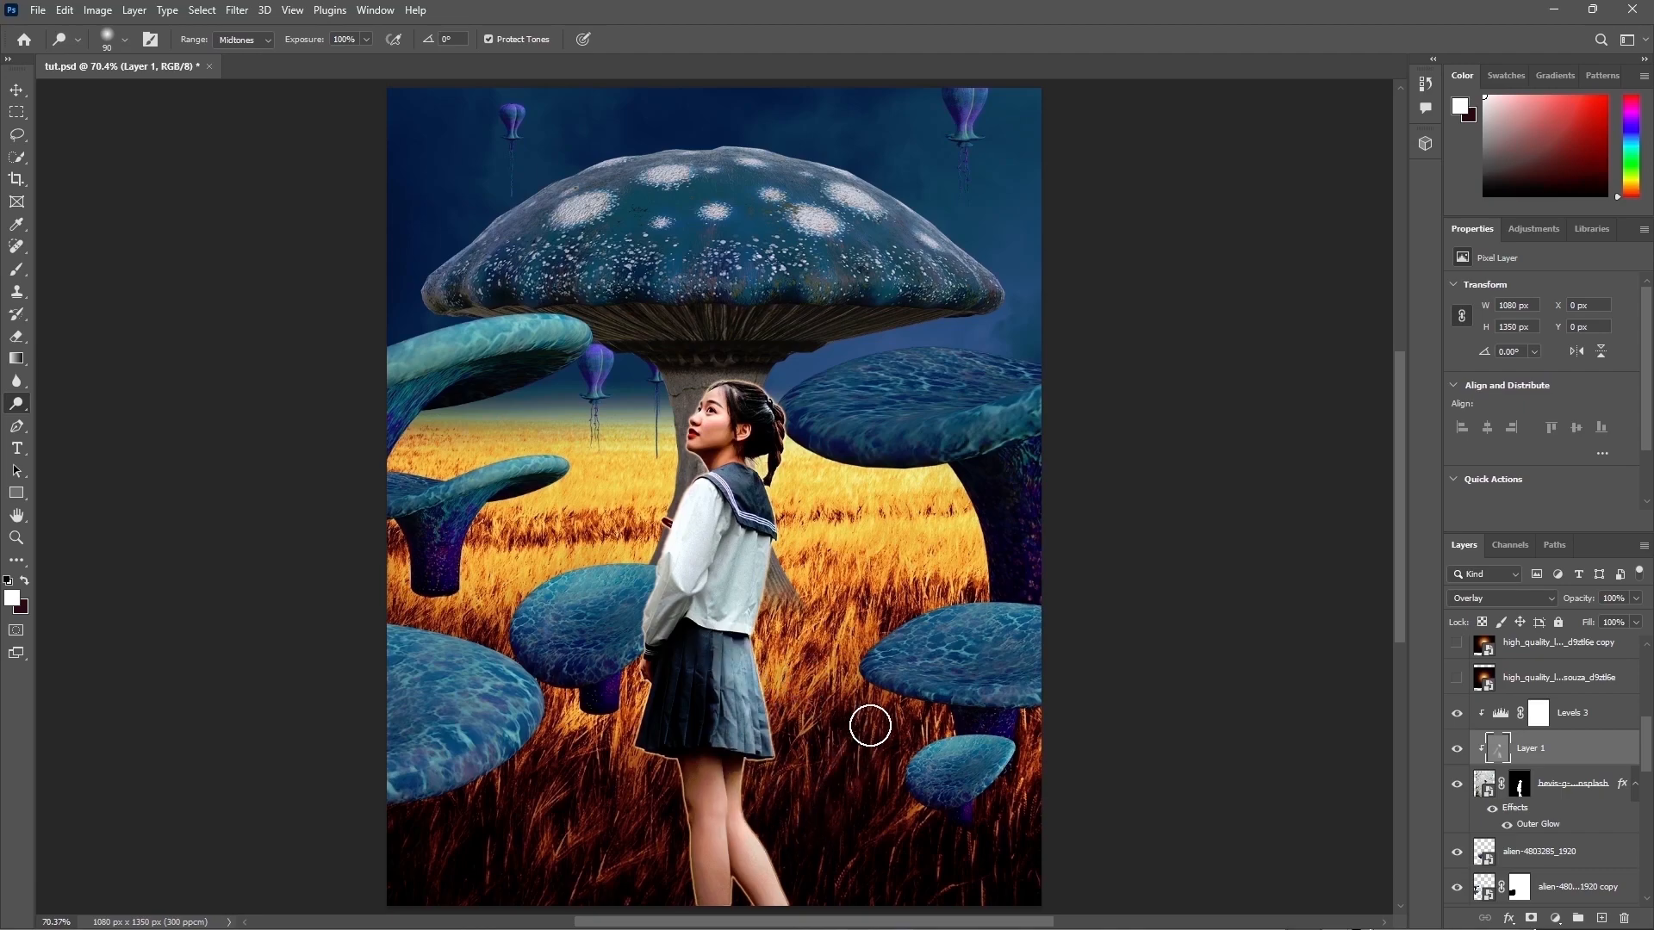
Step: Dodge the girl's legs, blouse and hair edge on the overlay layer, undoing one leg stroke
key([)
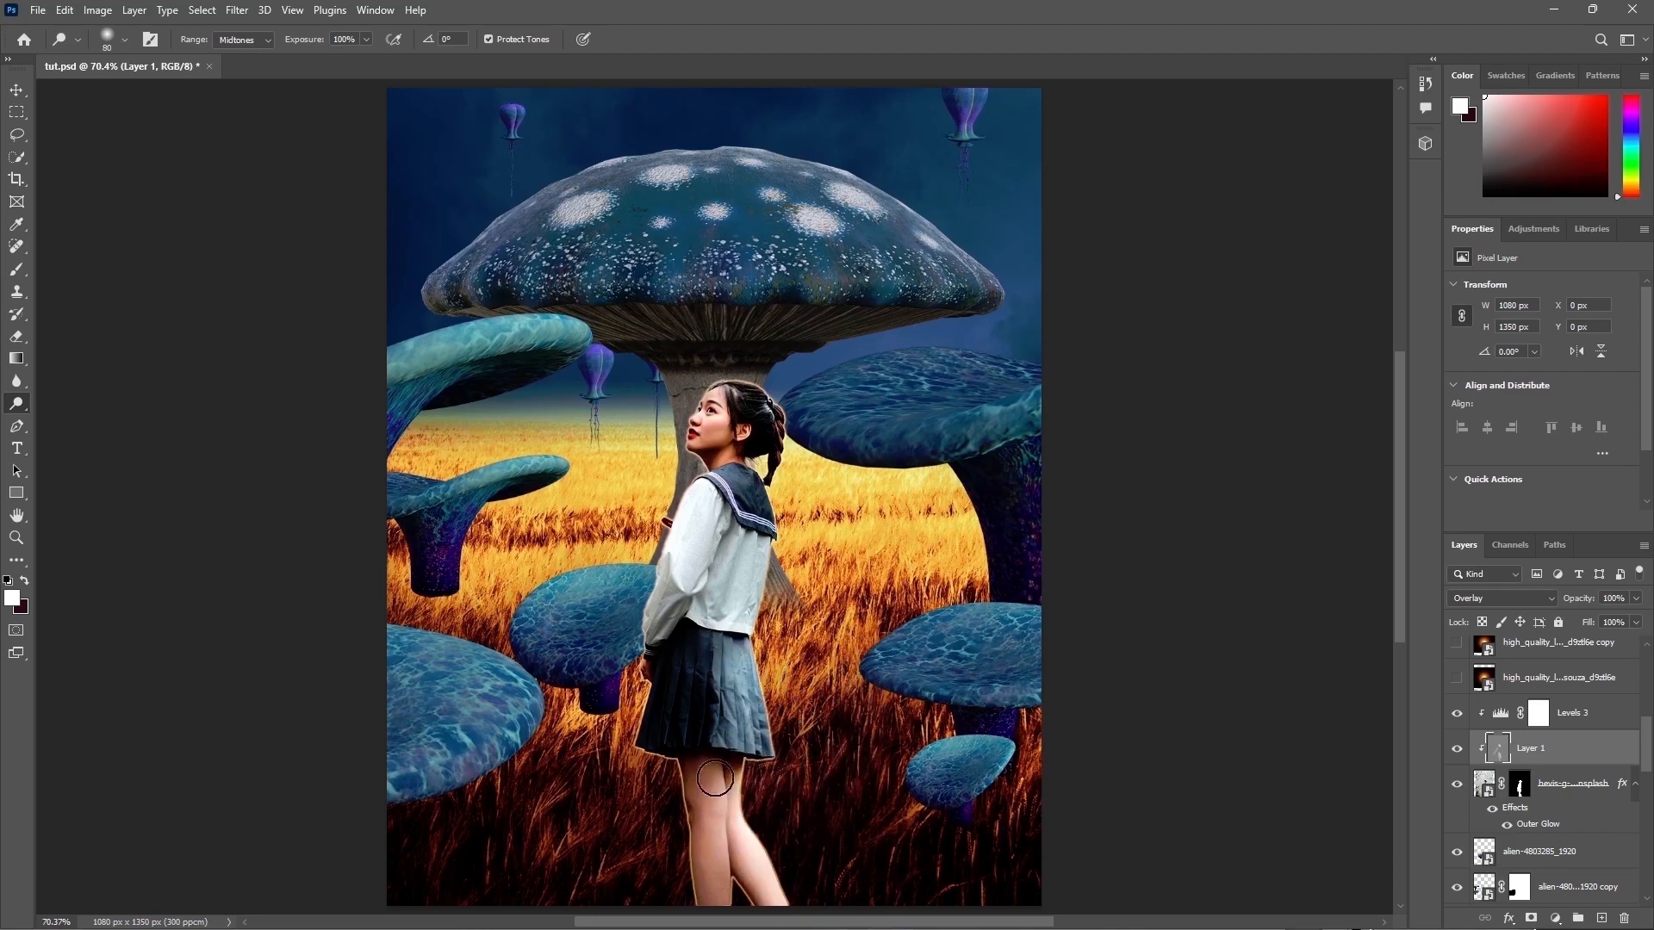
drag(718, 796, 718, 888)
key(ctrl+z)
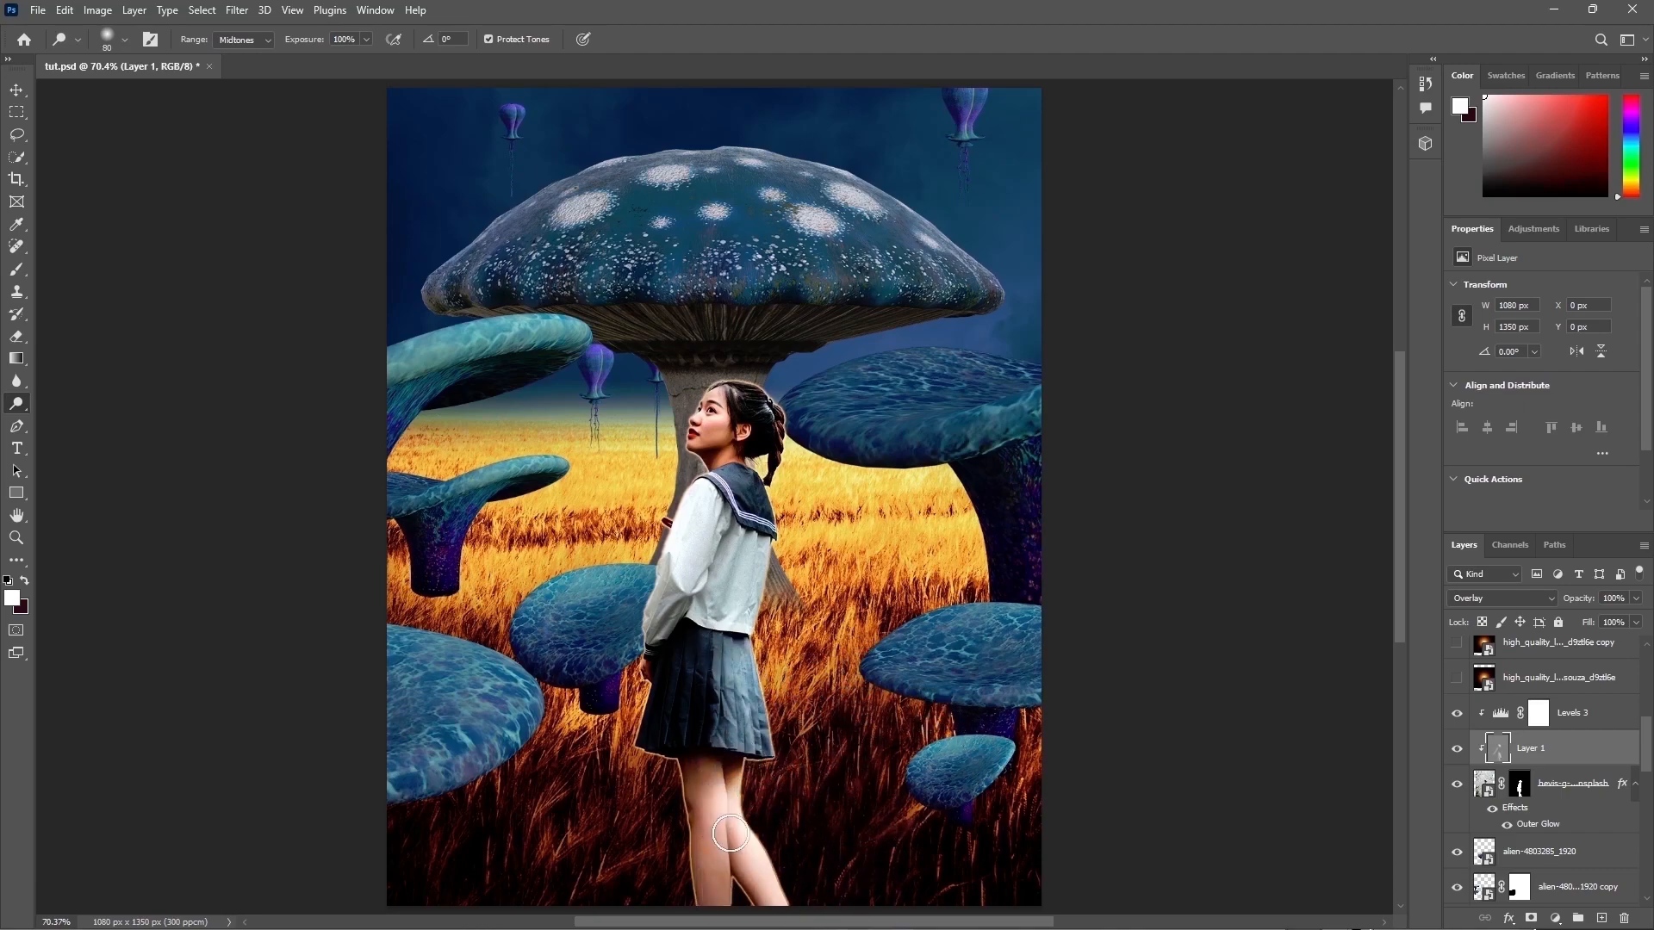
drag(701, 794, 722, 895)
mouse_move(743, 542)
mouse_down()
mouse_move(713, 625)
mouse_move(724, 648)
mouse_up()
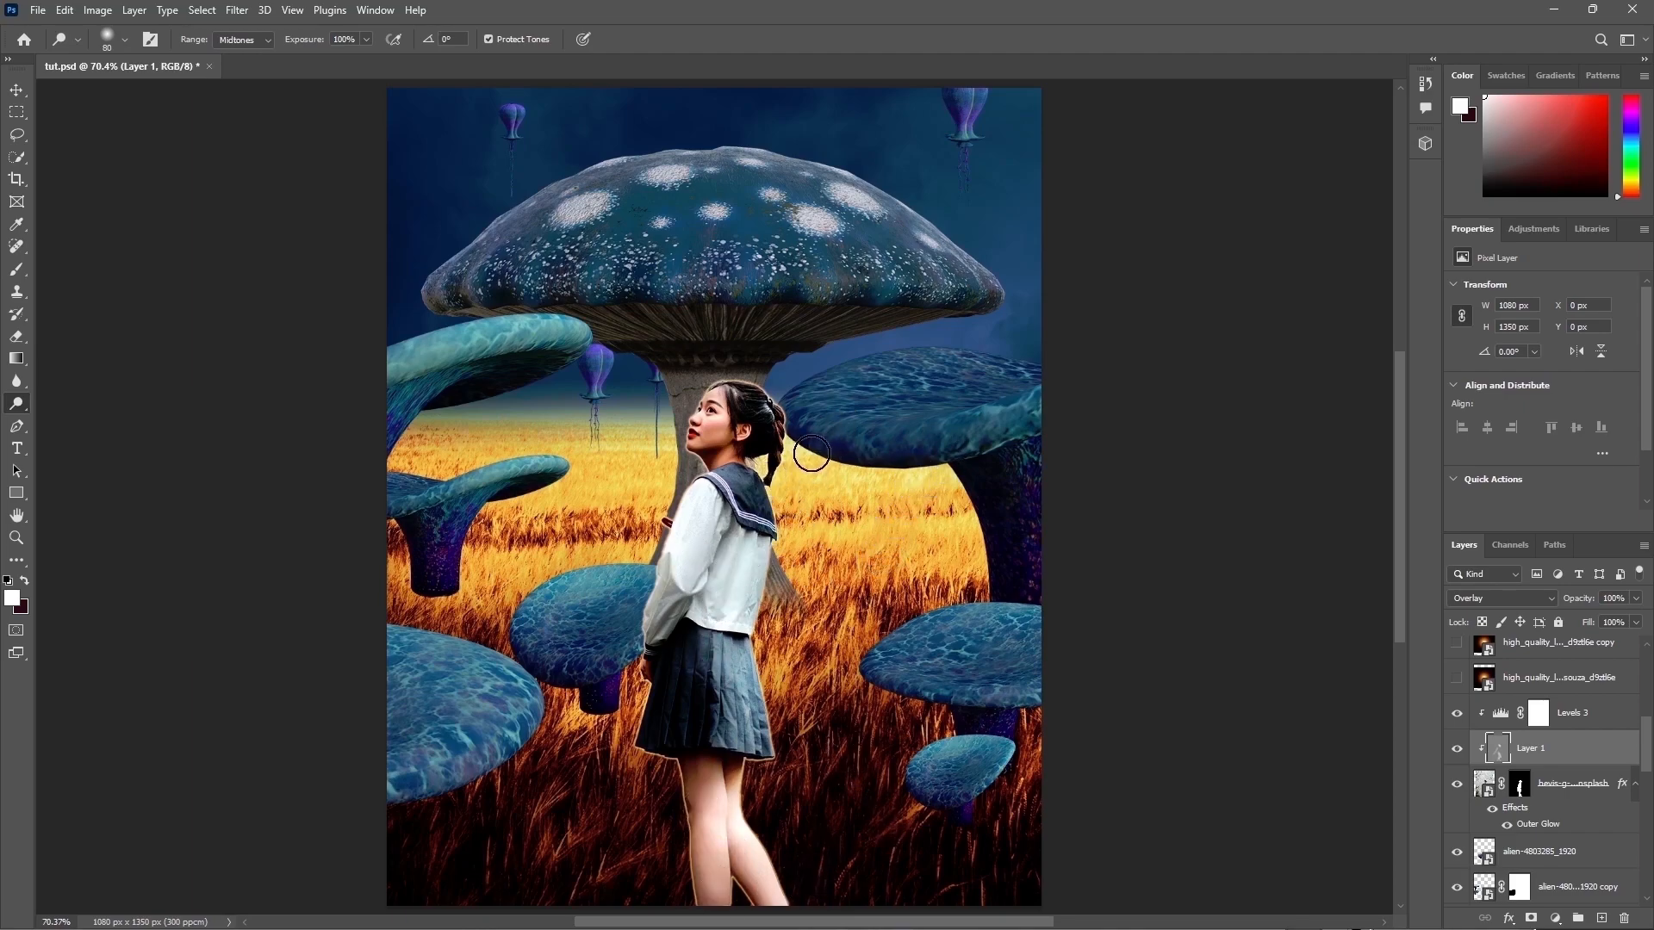
drag(726, 406, 695, 416)
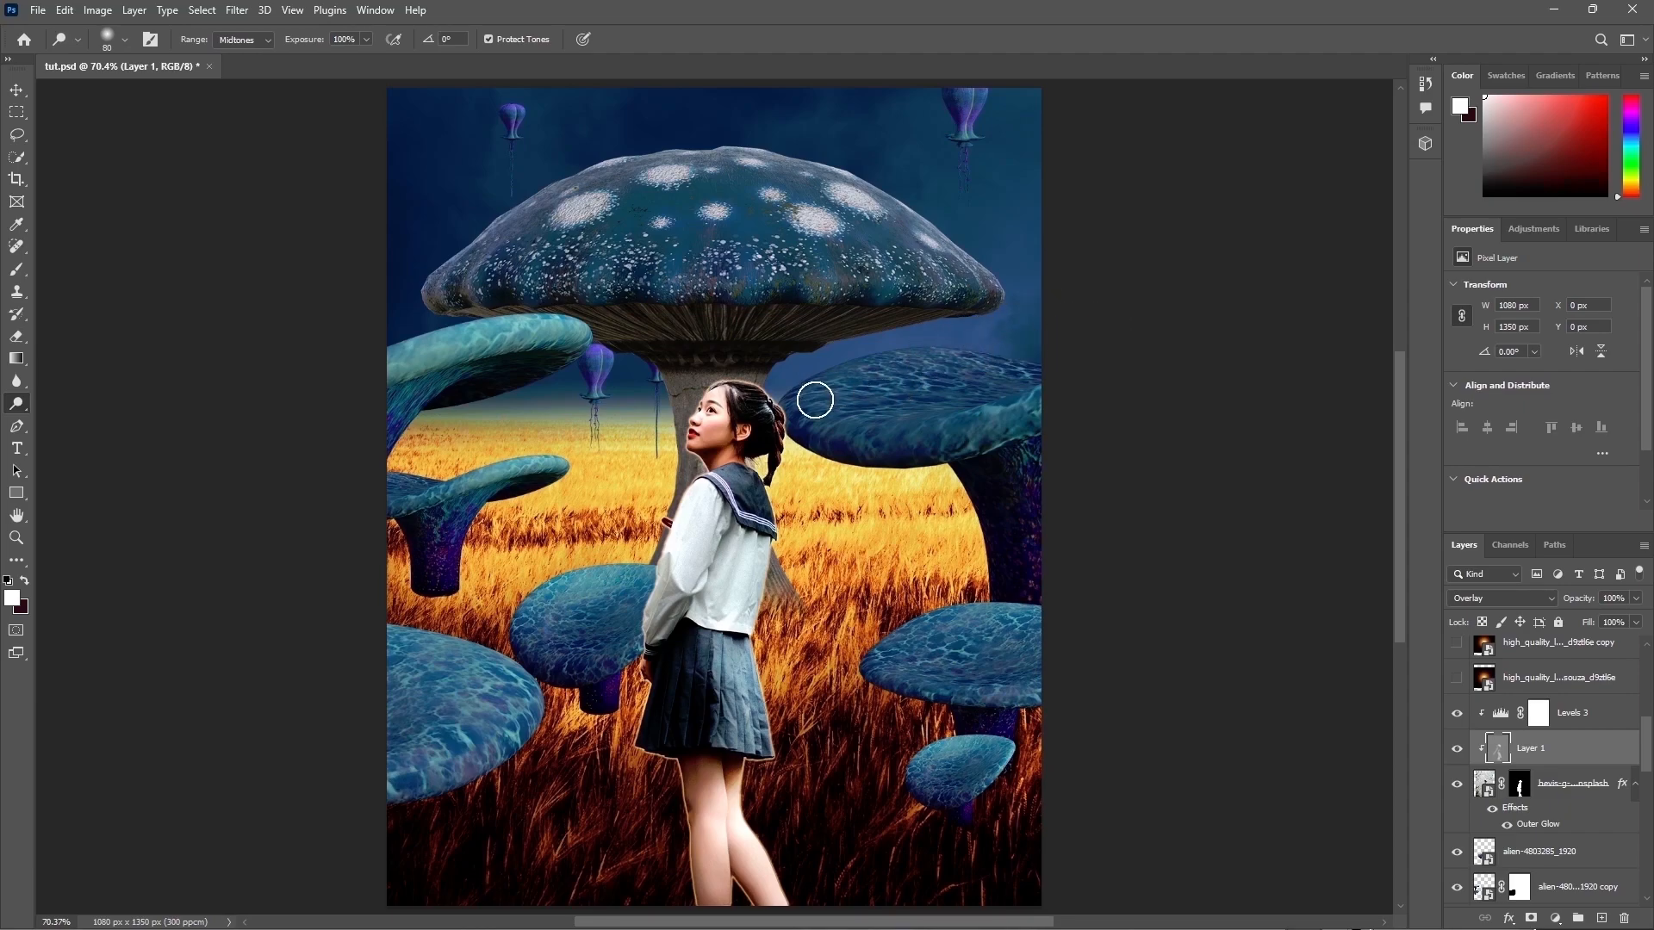
Step: Burn shadows into the girl's blouse sleeve and chest with the Burn tool at 40% exposure
key(bracketleft)
key(bracketleft)
key(bracketleft)
key(bracketleft)
key(bracketleft)
key(bracketleft)
key(bracketleft)
right_click(15, 403)
click(69, 420)
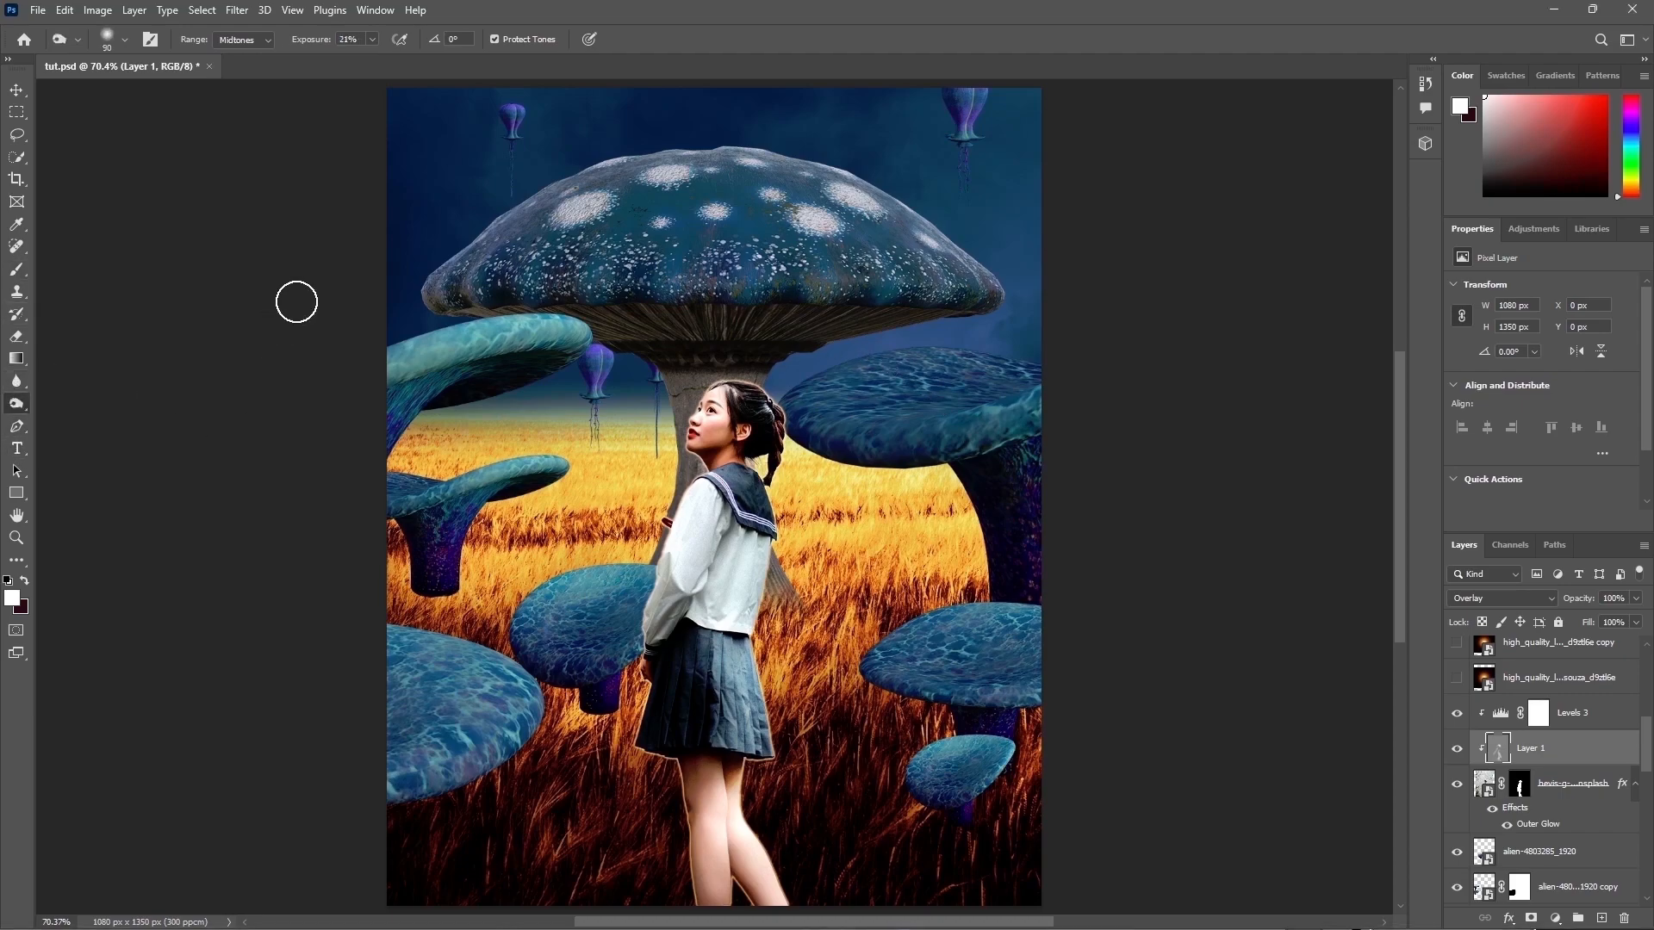
text(40)
key(Return)
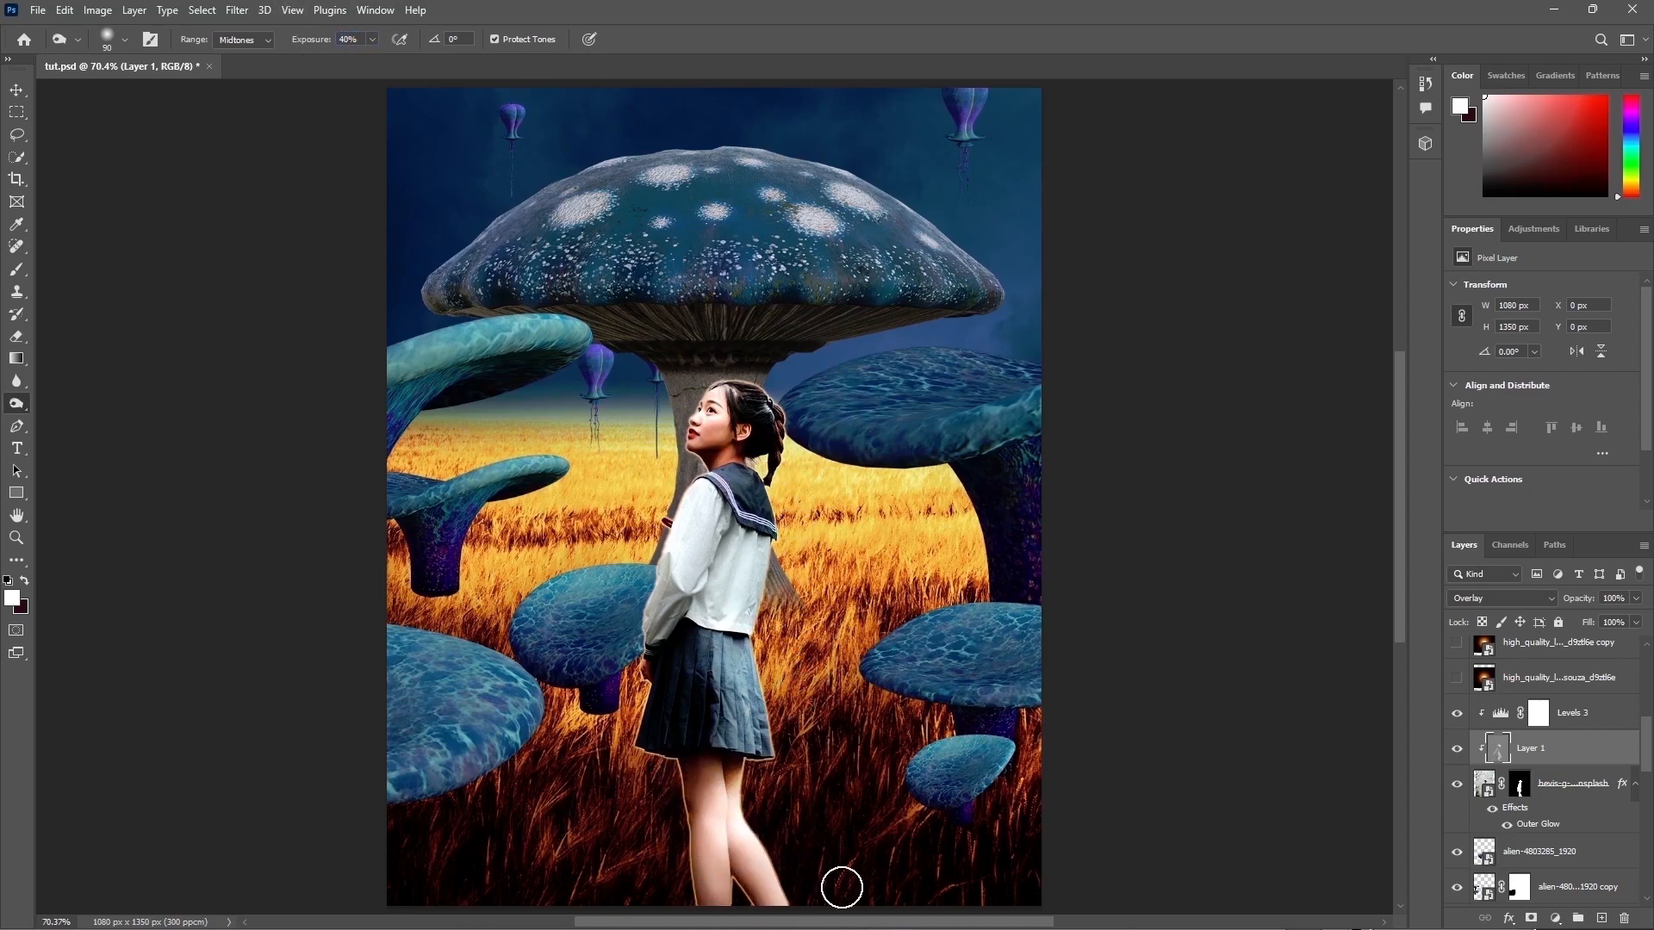
key(bracketleft)
key(bracketleft)
key(bracketleft)
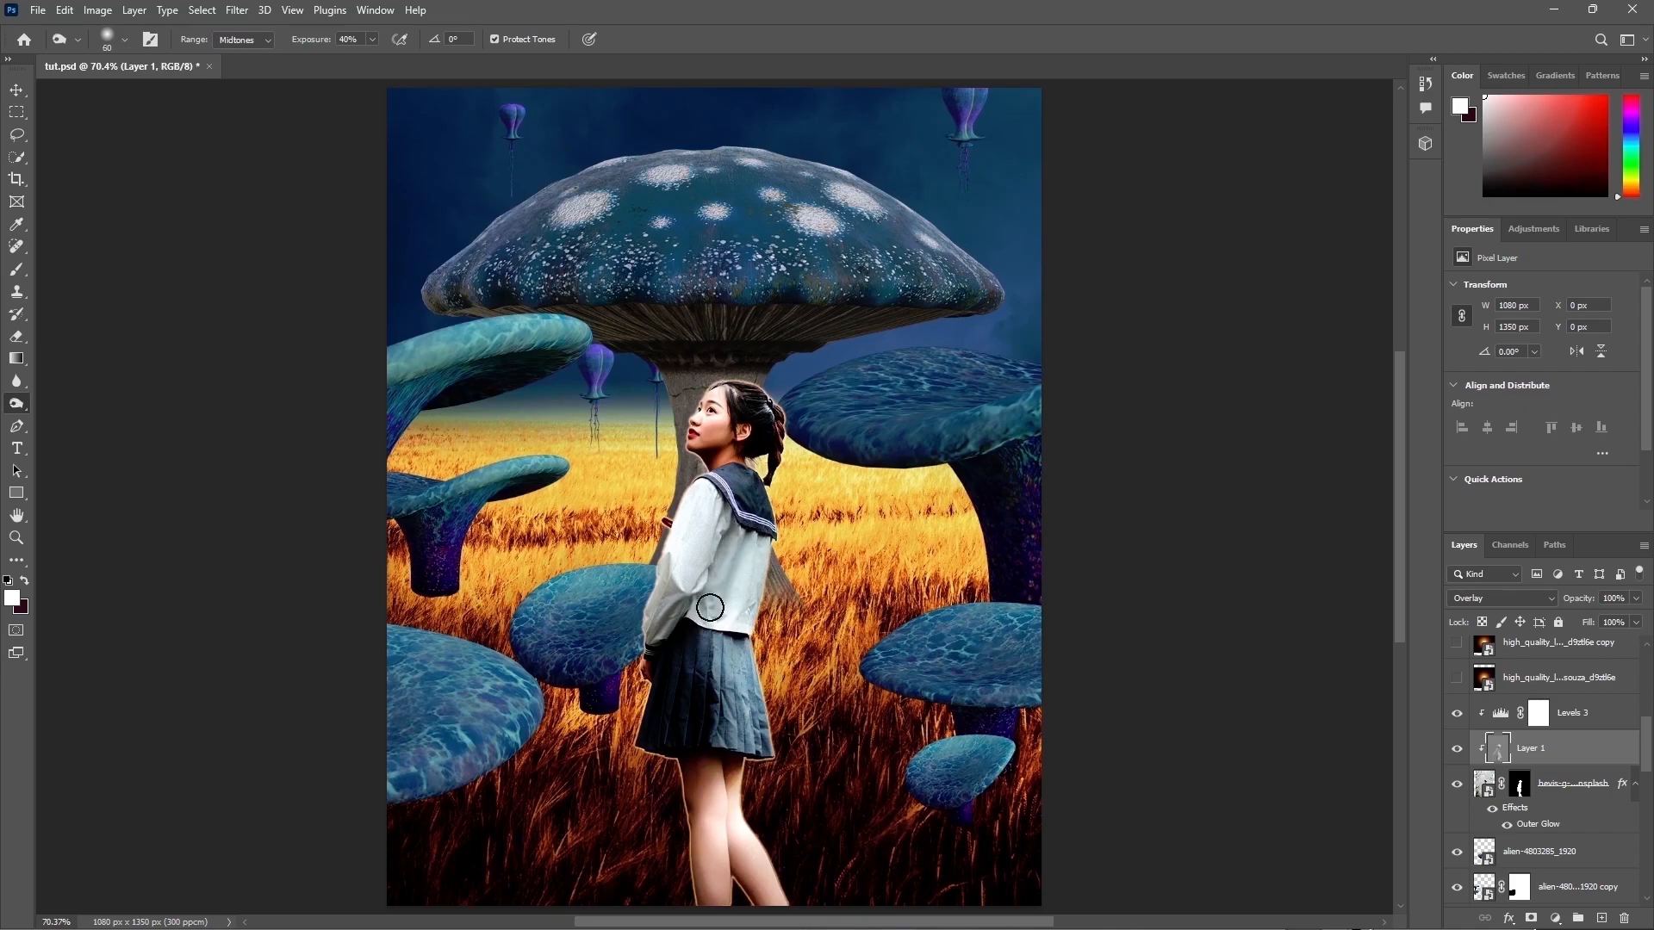
key(bracketright)
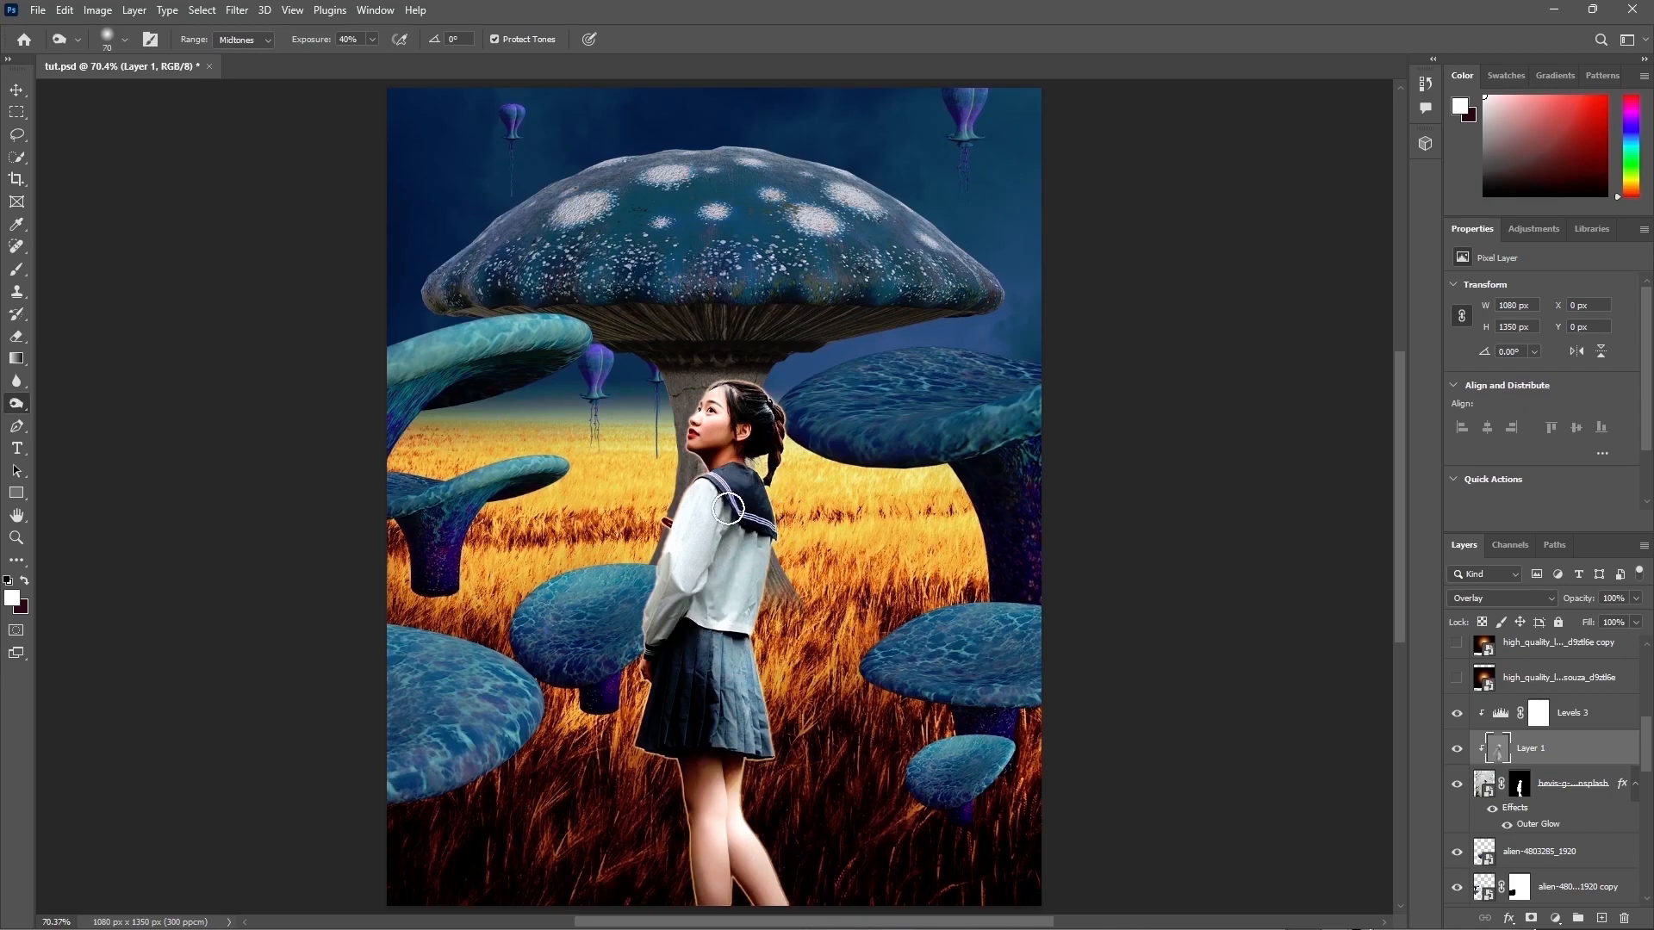
mouse_move(681, 579)
mouse_down()
mouse_move(718, 558)
mouse_move(663, 625)
mouse_up()
mouse_move(722, 531)
mouse_down()
mouse_move(672, 609)
mouse_move(685, 614)
mouse_up()
key(bracketleft)
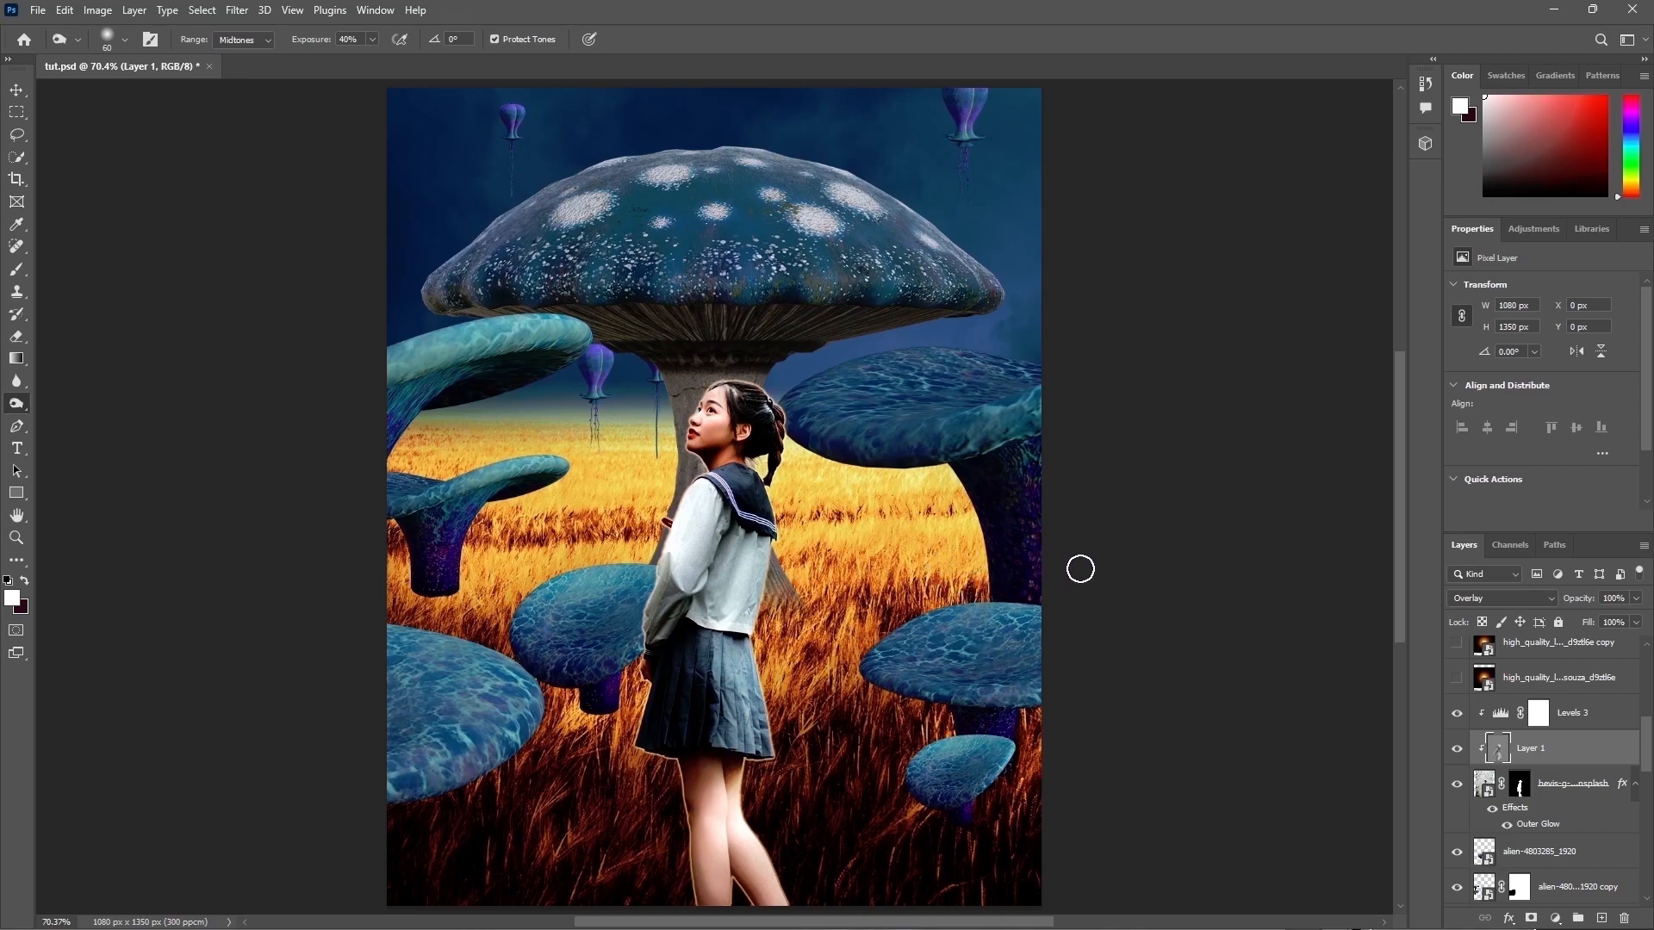
Step: Add a layer mask to the overlay layer and brush on it along the girl's arm
click(1529, 919)
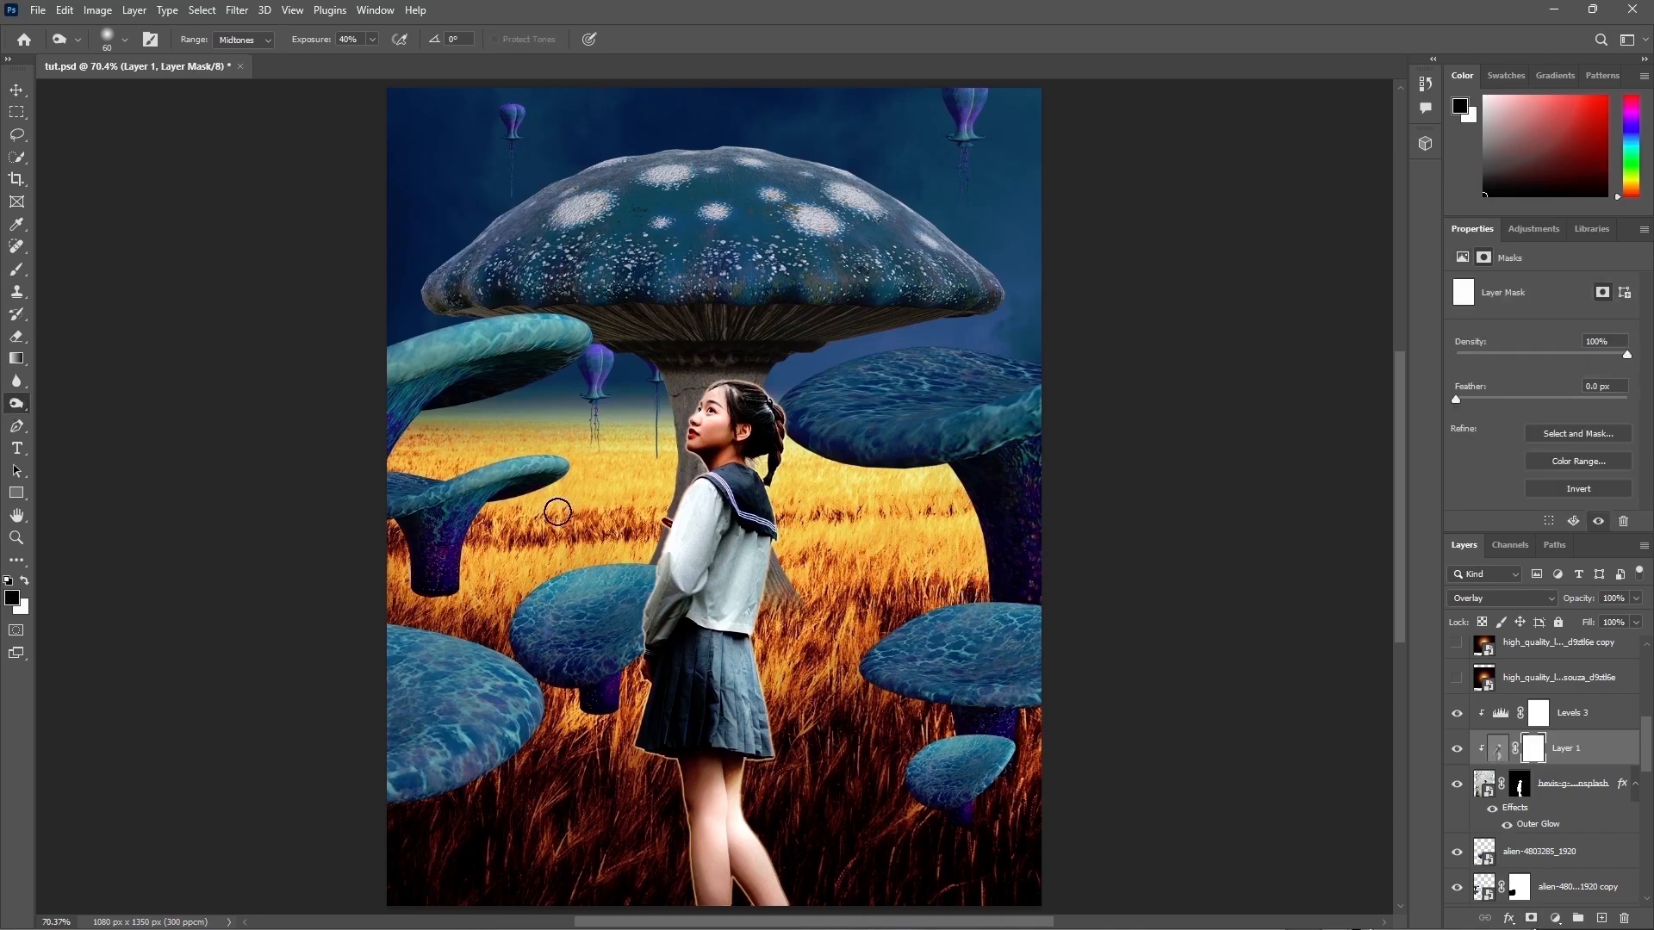
click(16, 269)
key(x)
key(bracketleft)
key(bracketleft)
key(bracketleft)
key(bracketleft)
key(bracketleft)
mouse_move(775, 556)
mouse_down()
mouse_move(766, 620)
mouse_move(731, 654)
mouse_up()
click(1499, 747)
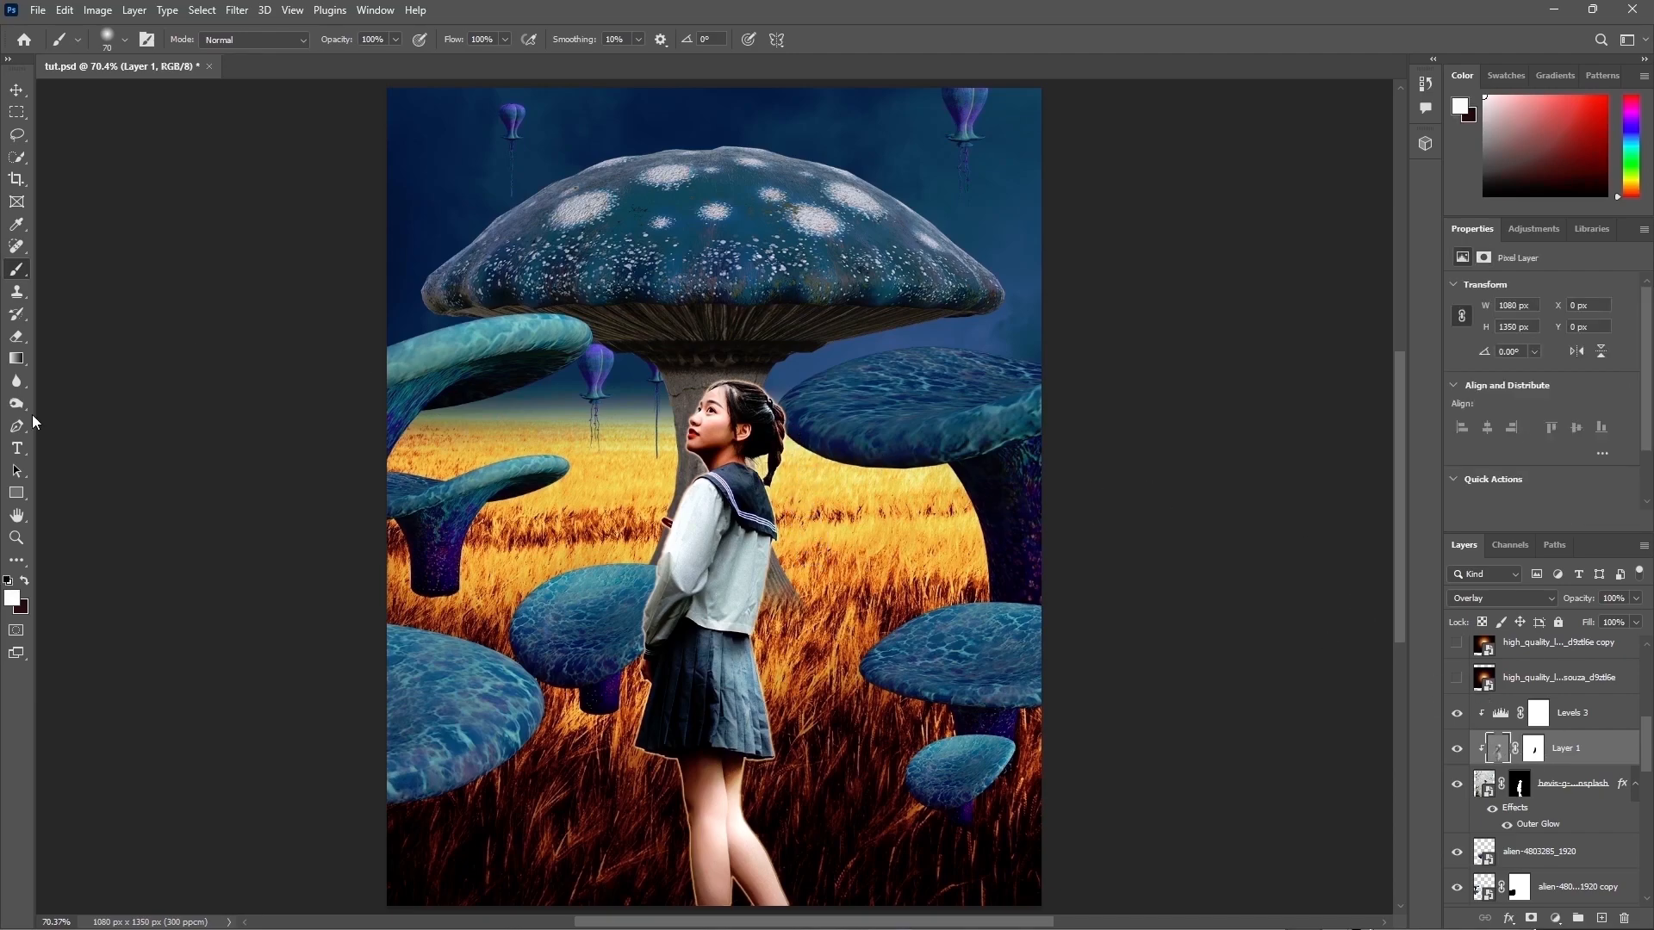
click(16, 403)
click(69, 398)
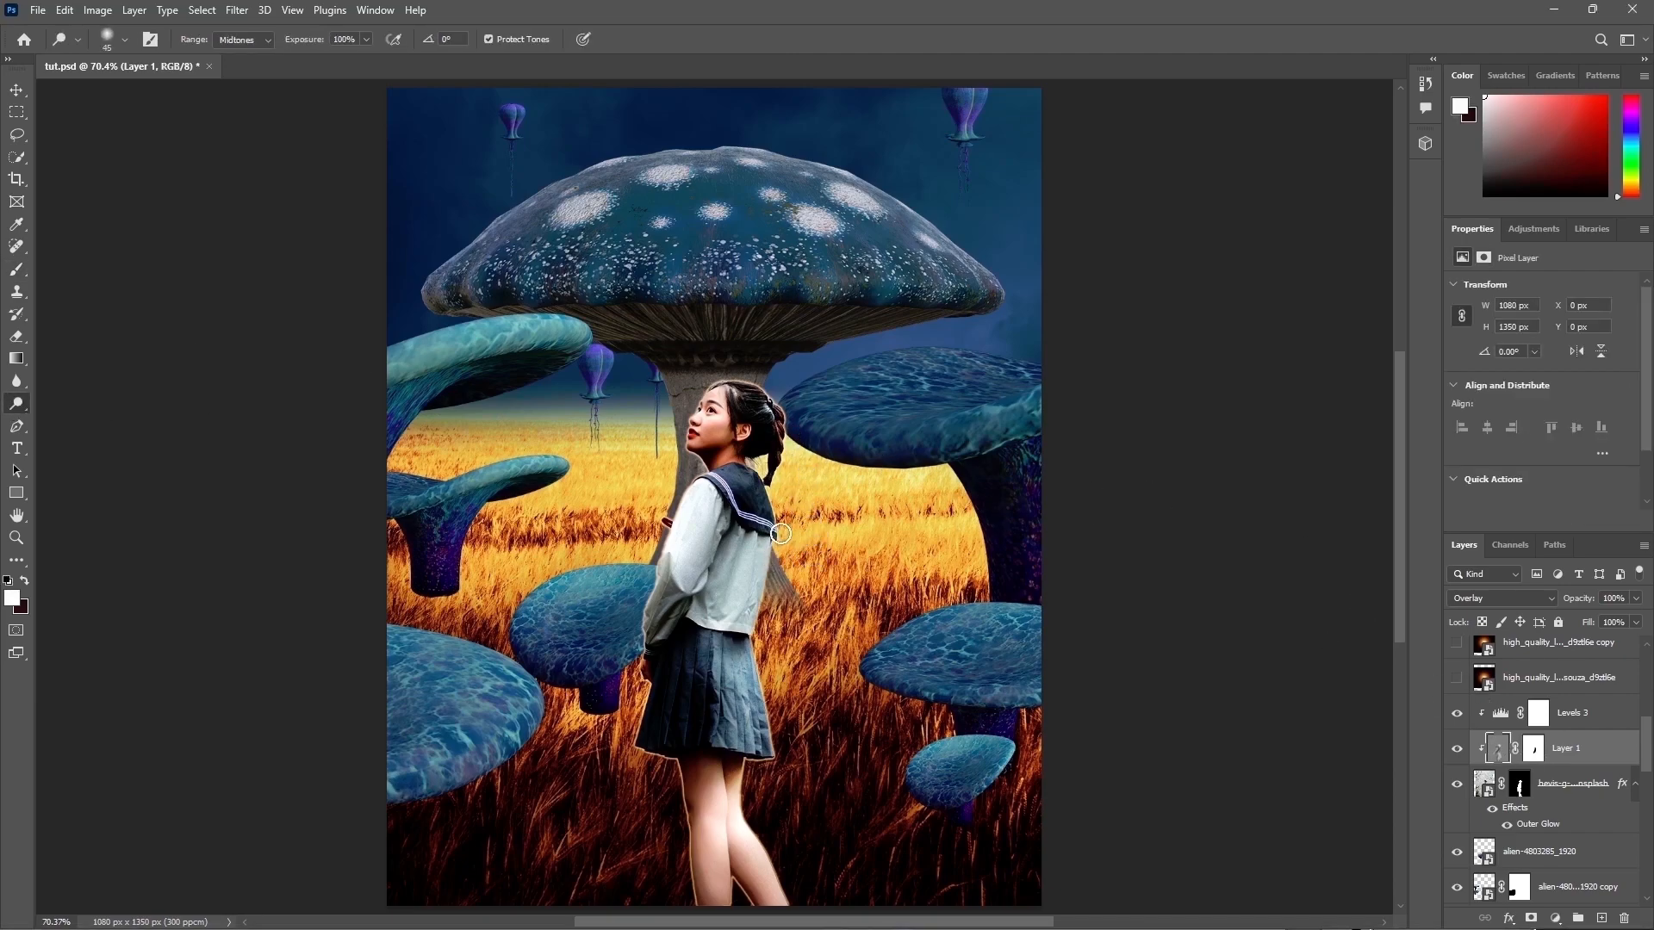
key(bracketright)
key(bracketright)
key(bracketright)
key(bracketright)
key(bracketright)
key(bracketright)
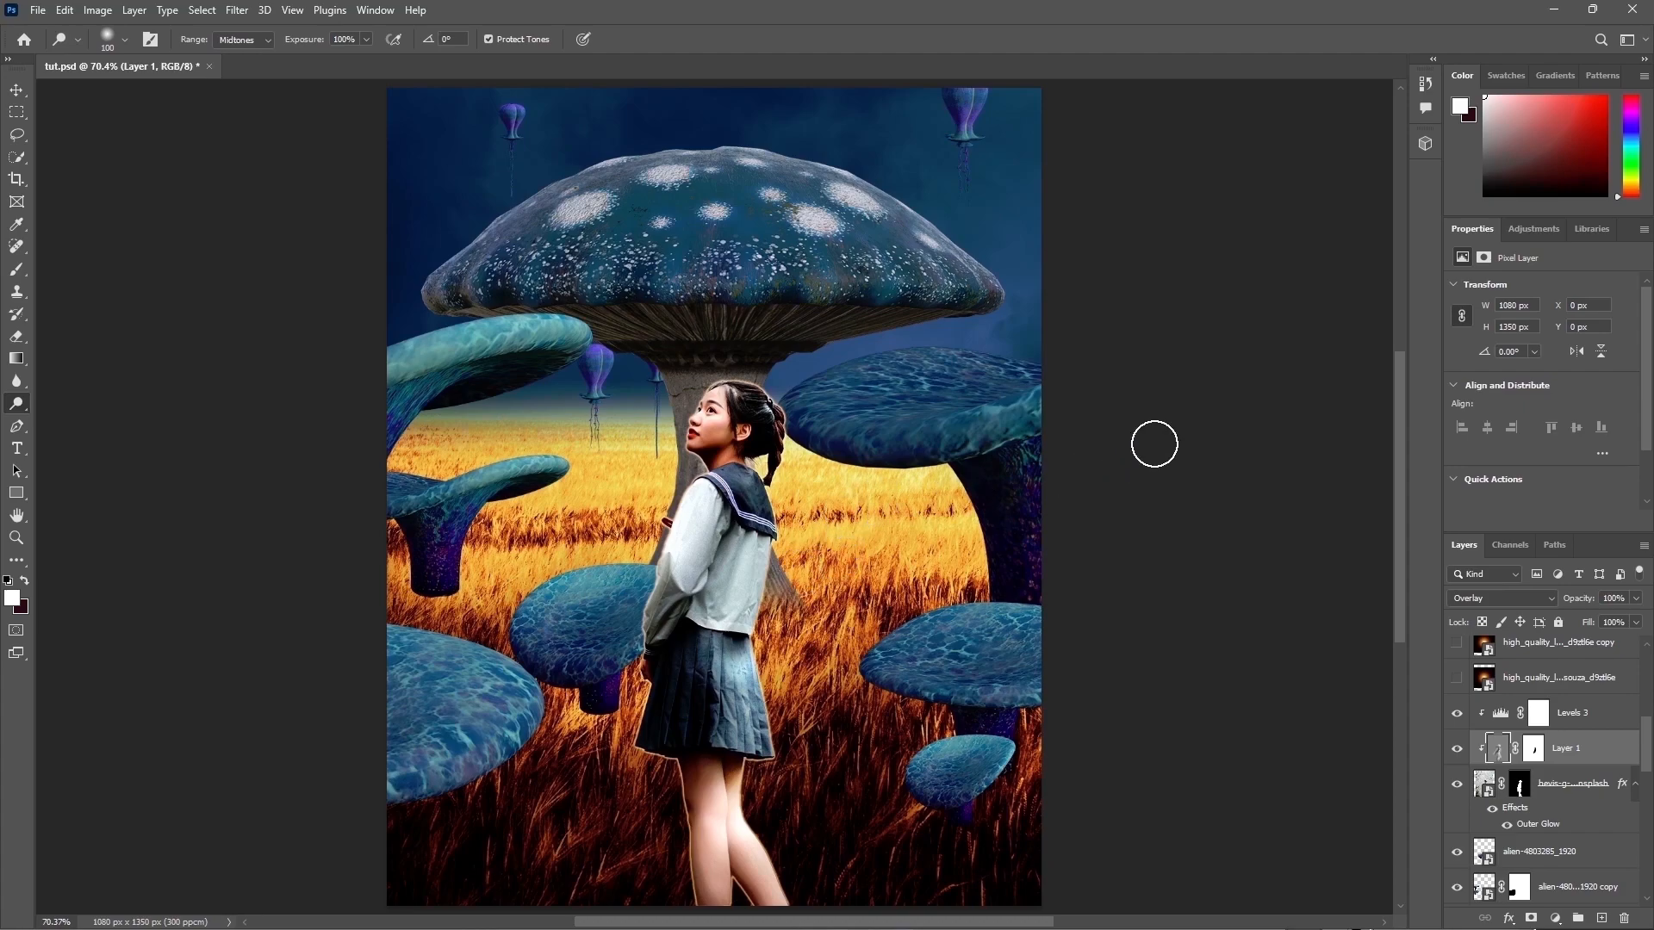
Step: Add a Gradient Fill layer at the top of the stack and set its first colour stop to a pasted deep blue
scroll(1564, 726, up, 3)
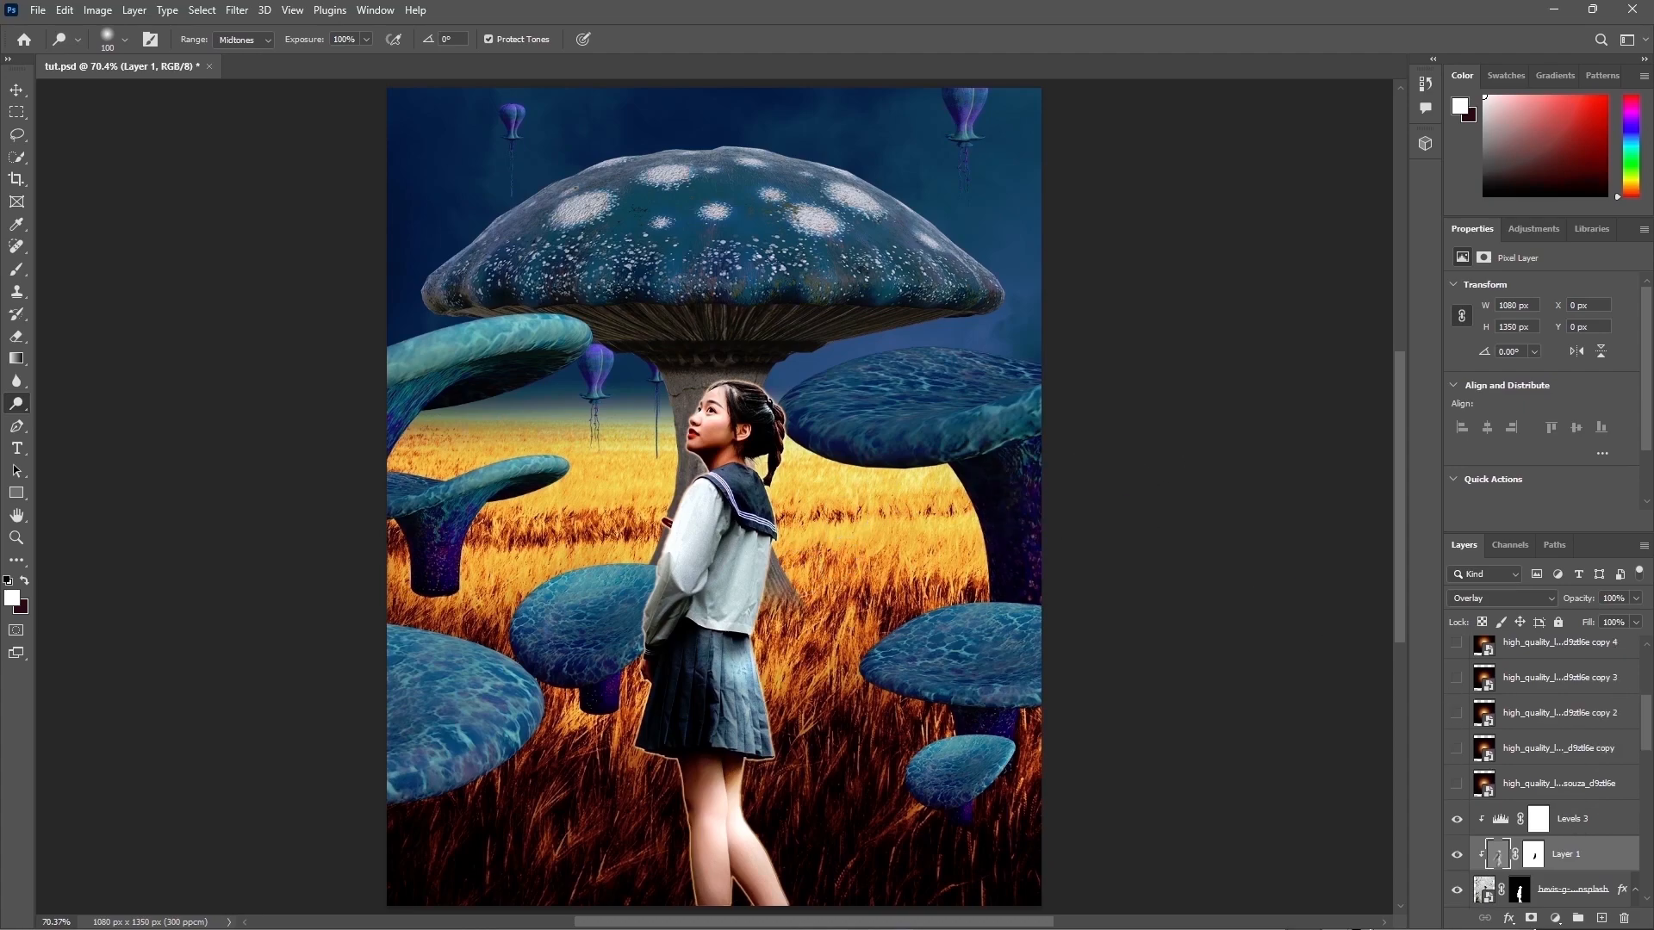
scroll(1550, 758, up, 6)
click(1579, 644)
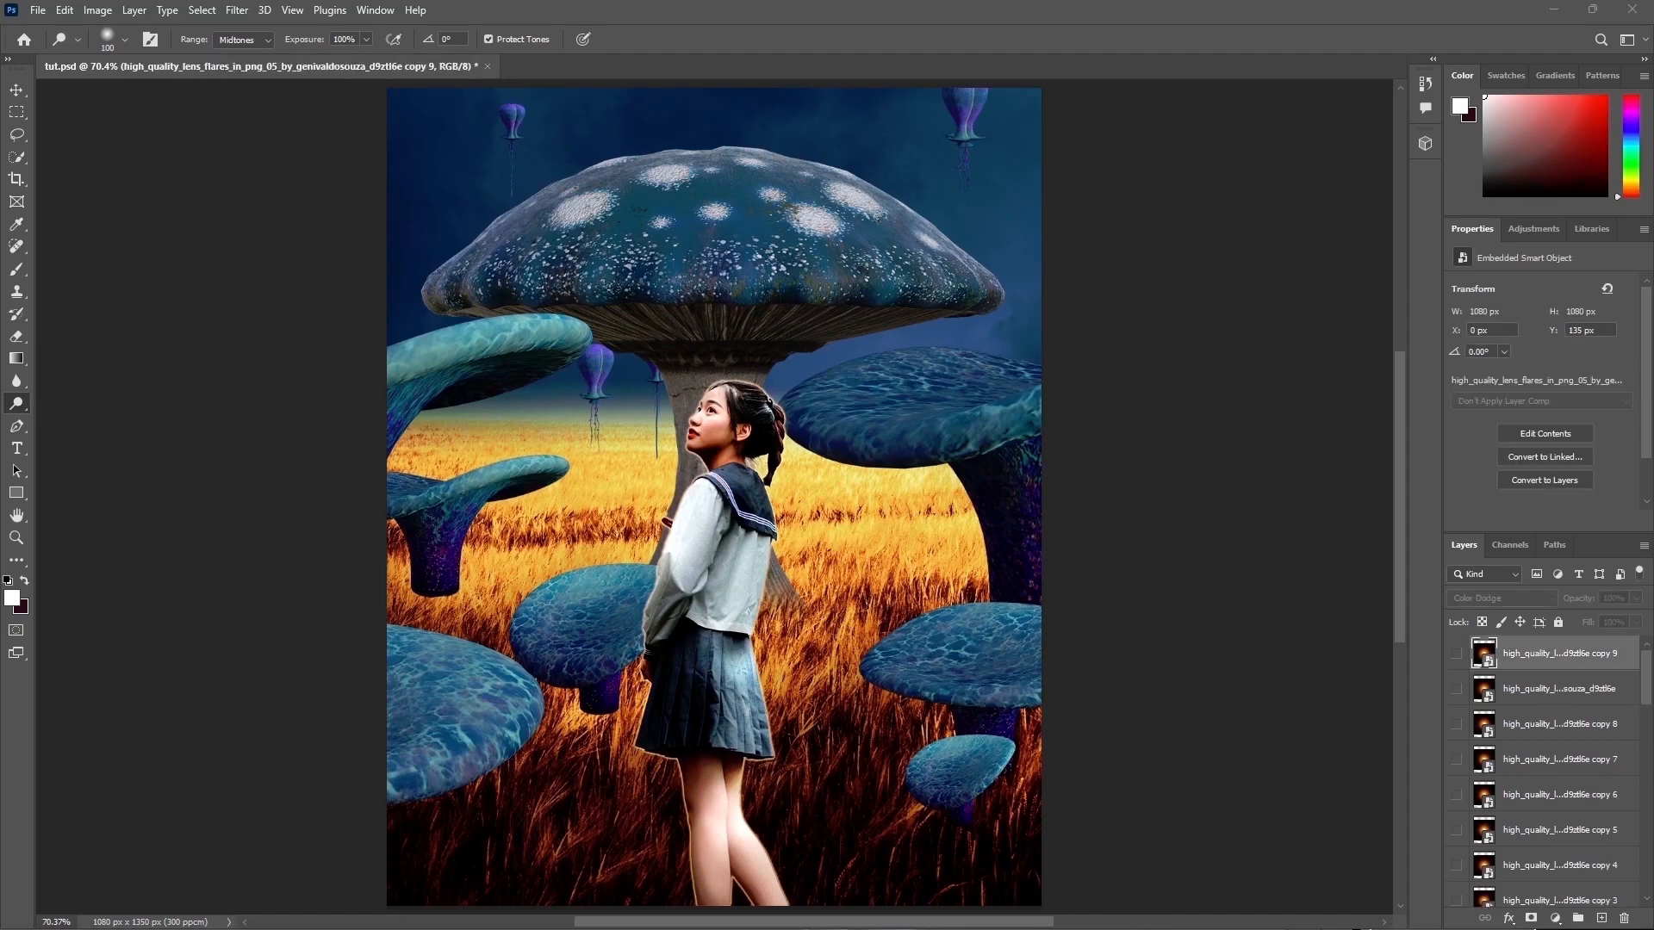
click(1555, 918)
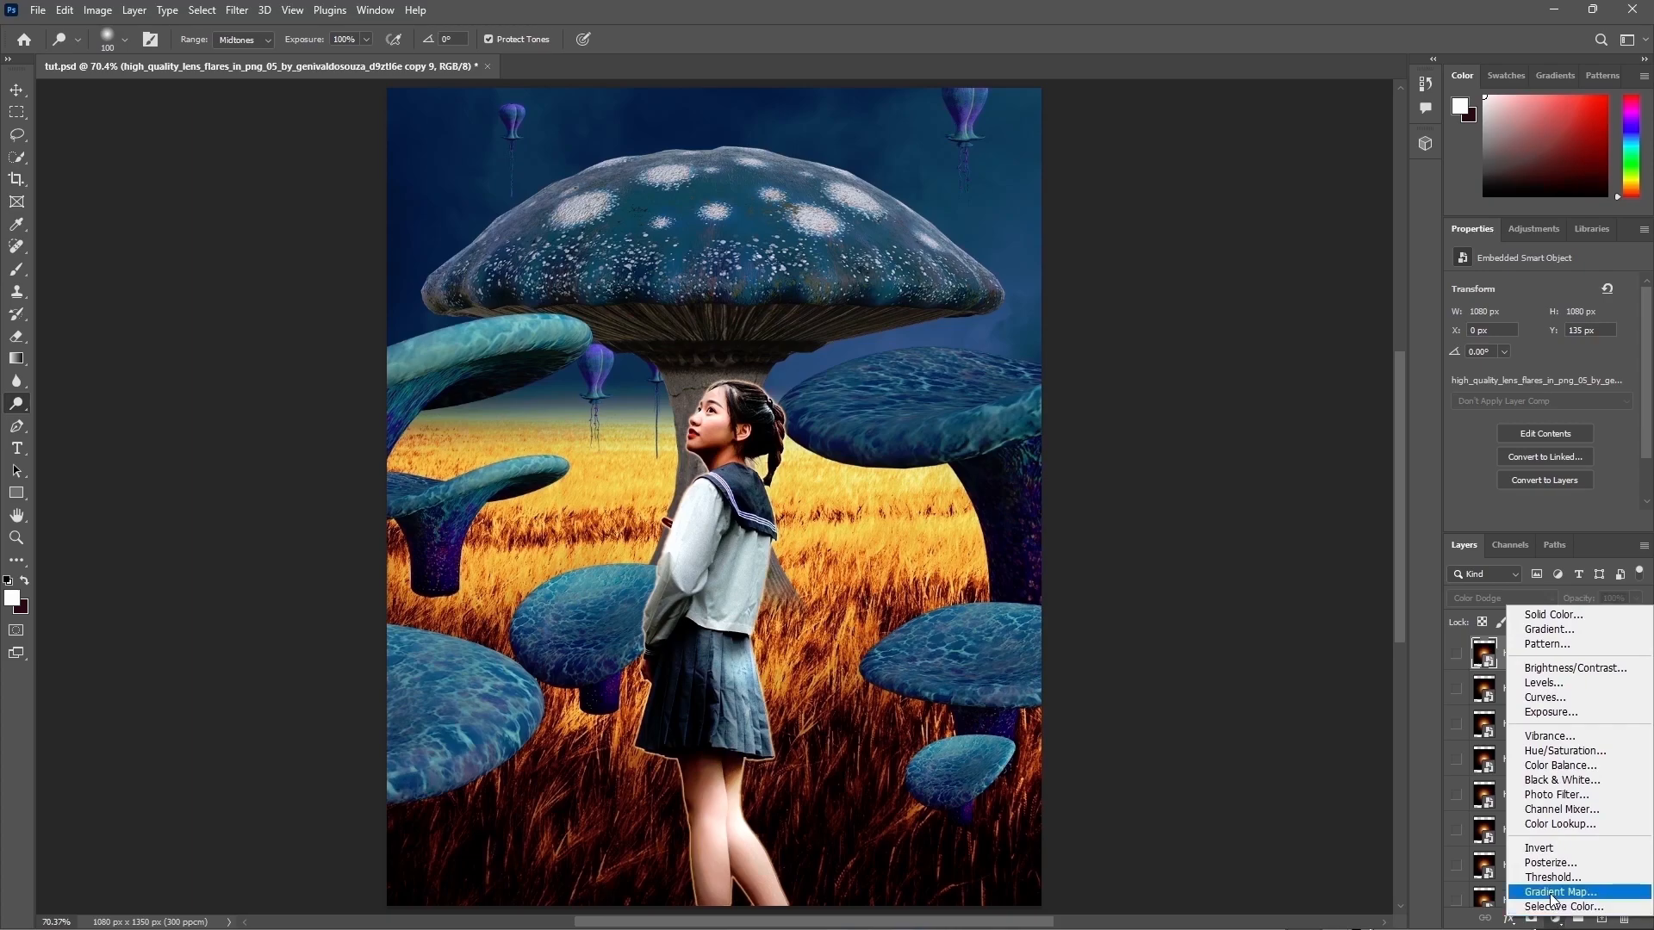
click(1566, 633)
click(1352, 339)
click(1259, 539)
click(1336, 613)
key(ctrl+v)
click(1164, 213)
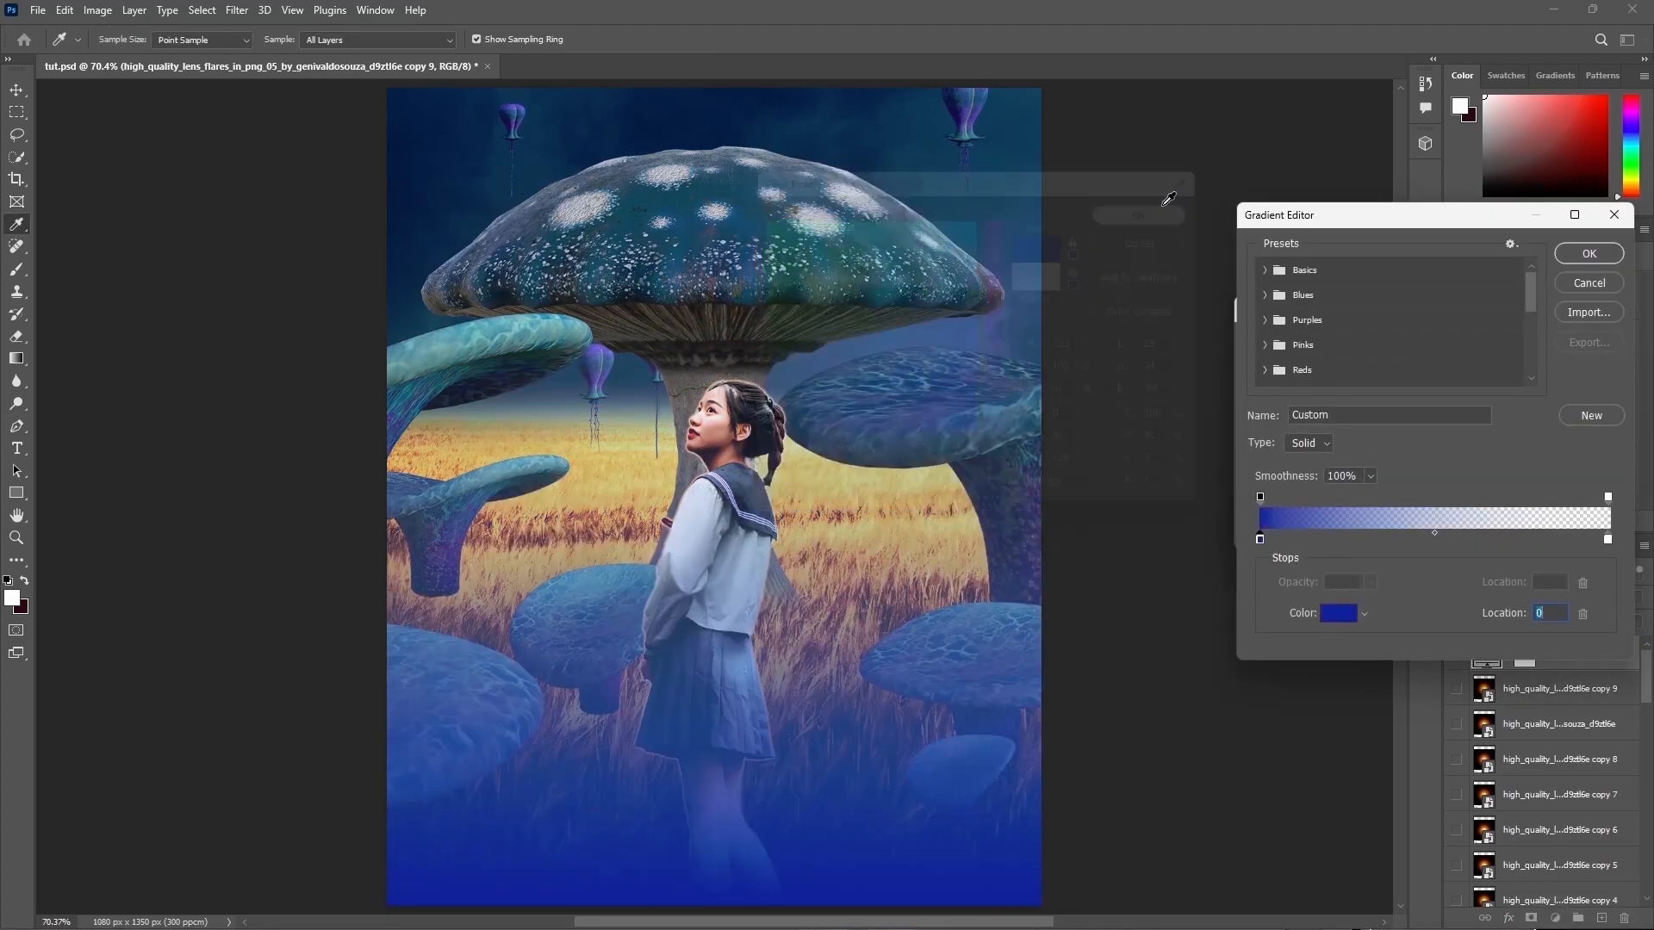
Step: Set the gradient's end colour stop to the same pasted blue and confirm the gradient editor
click(1607, 539)
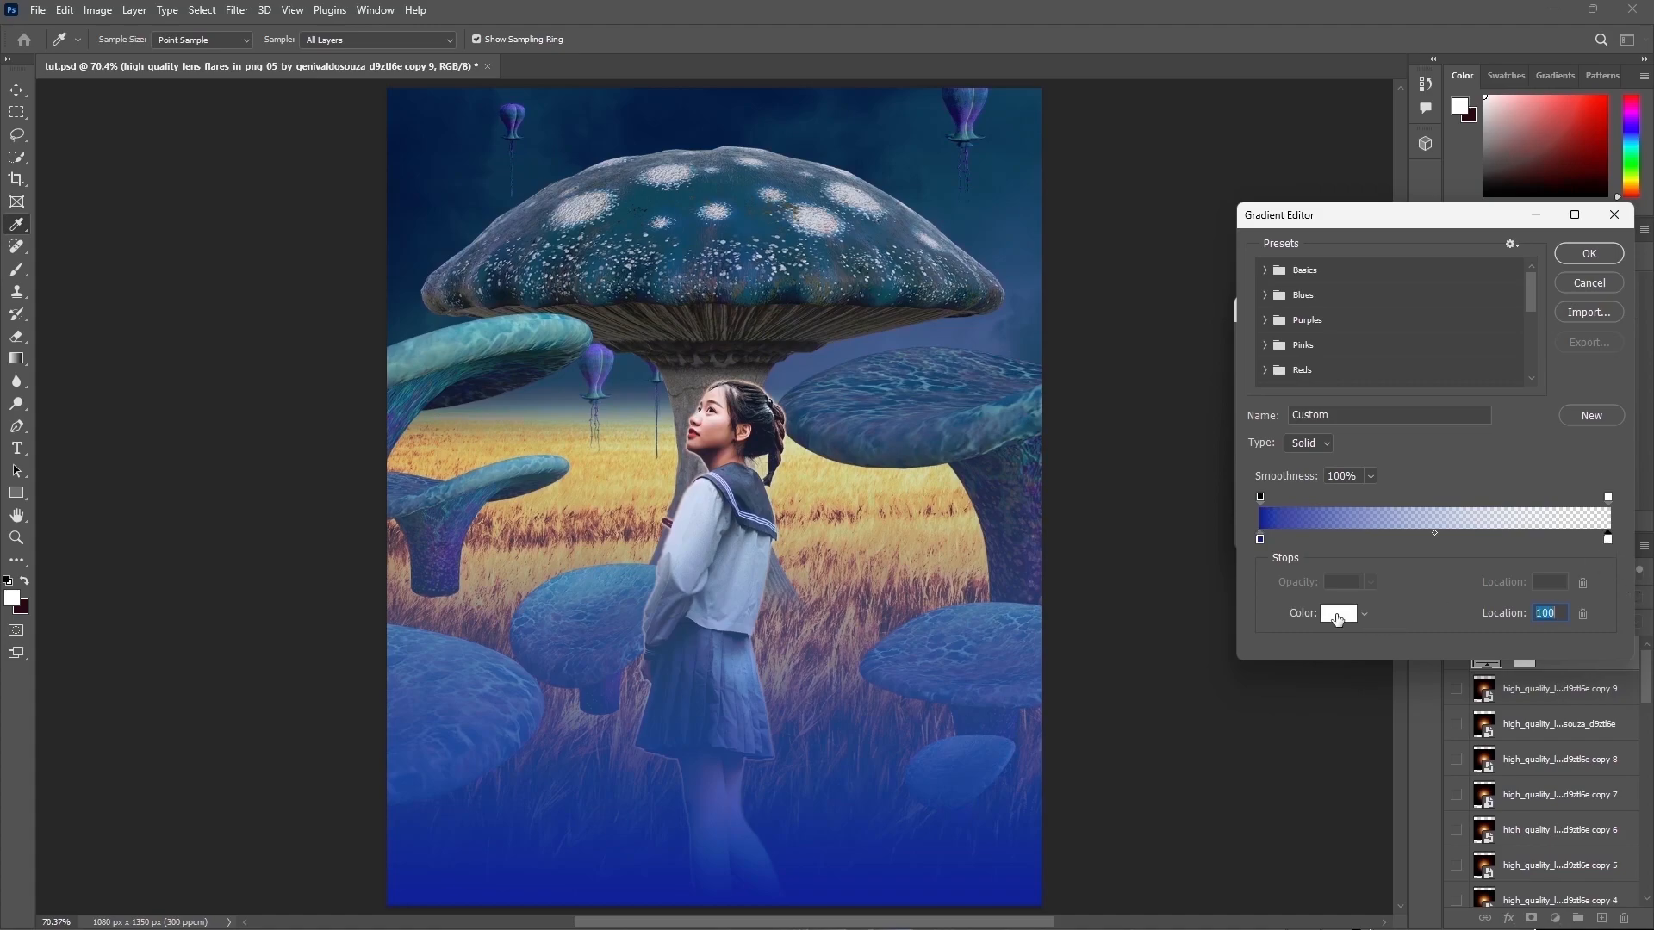
click(1338, 613)
key(ctrl+v)
click(1152, 214)
click(1589, 255)
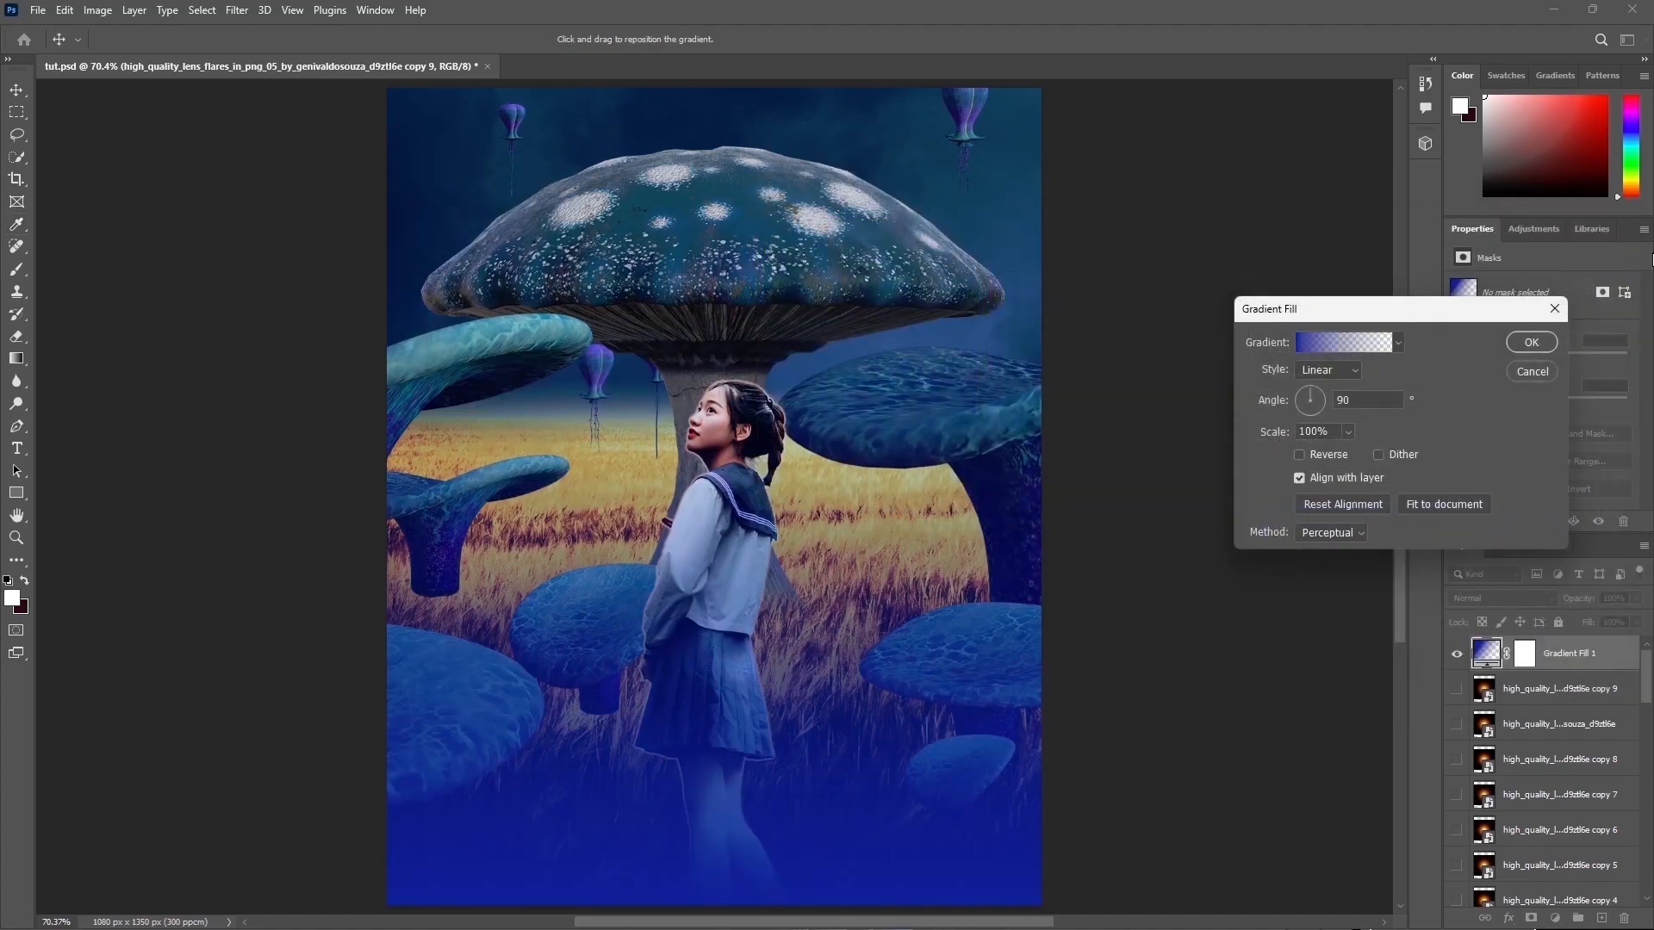
Step: Set the gradient fill to Radial style, reversed, with 60% scale, and confirm
click(1327, 369)
click(1318, 385)
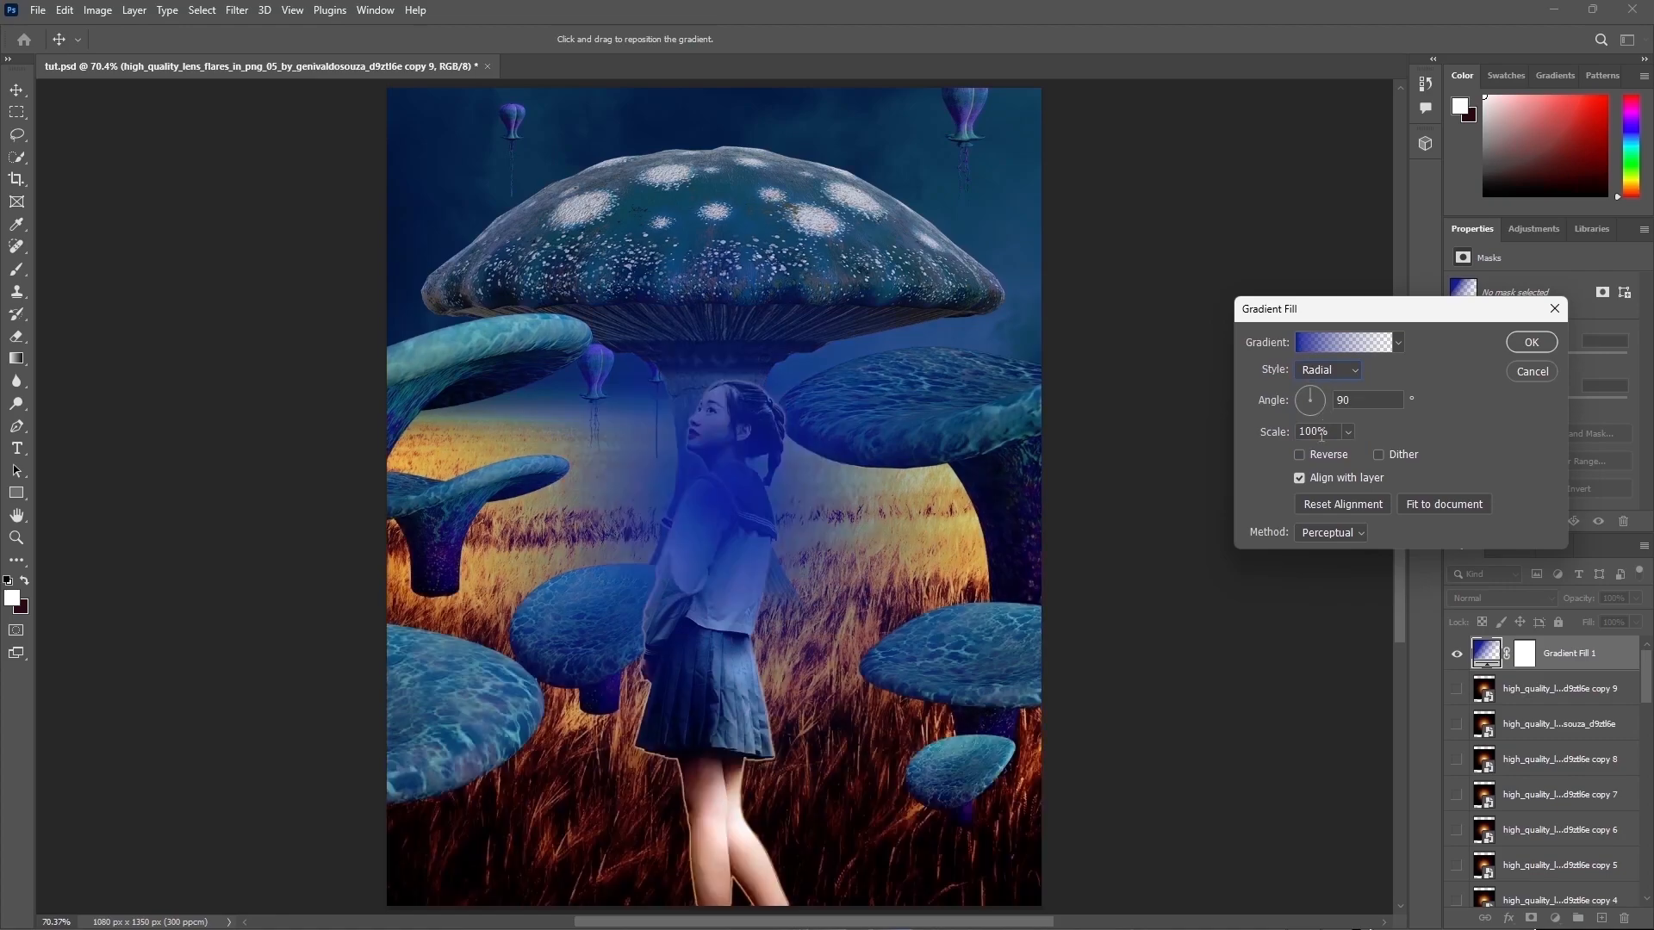
click(1300, 454)
click(1313, 432)
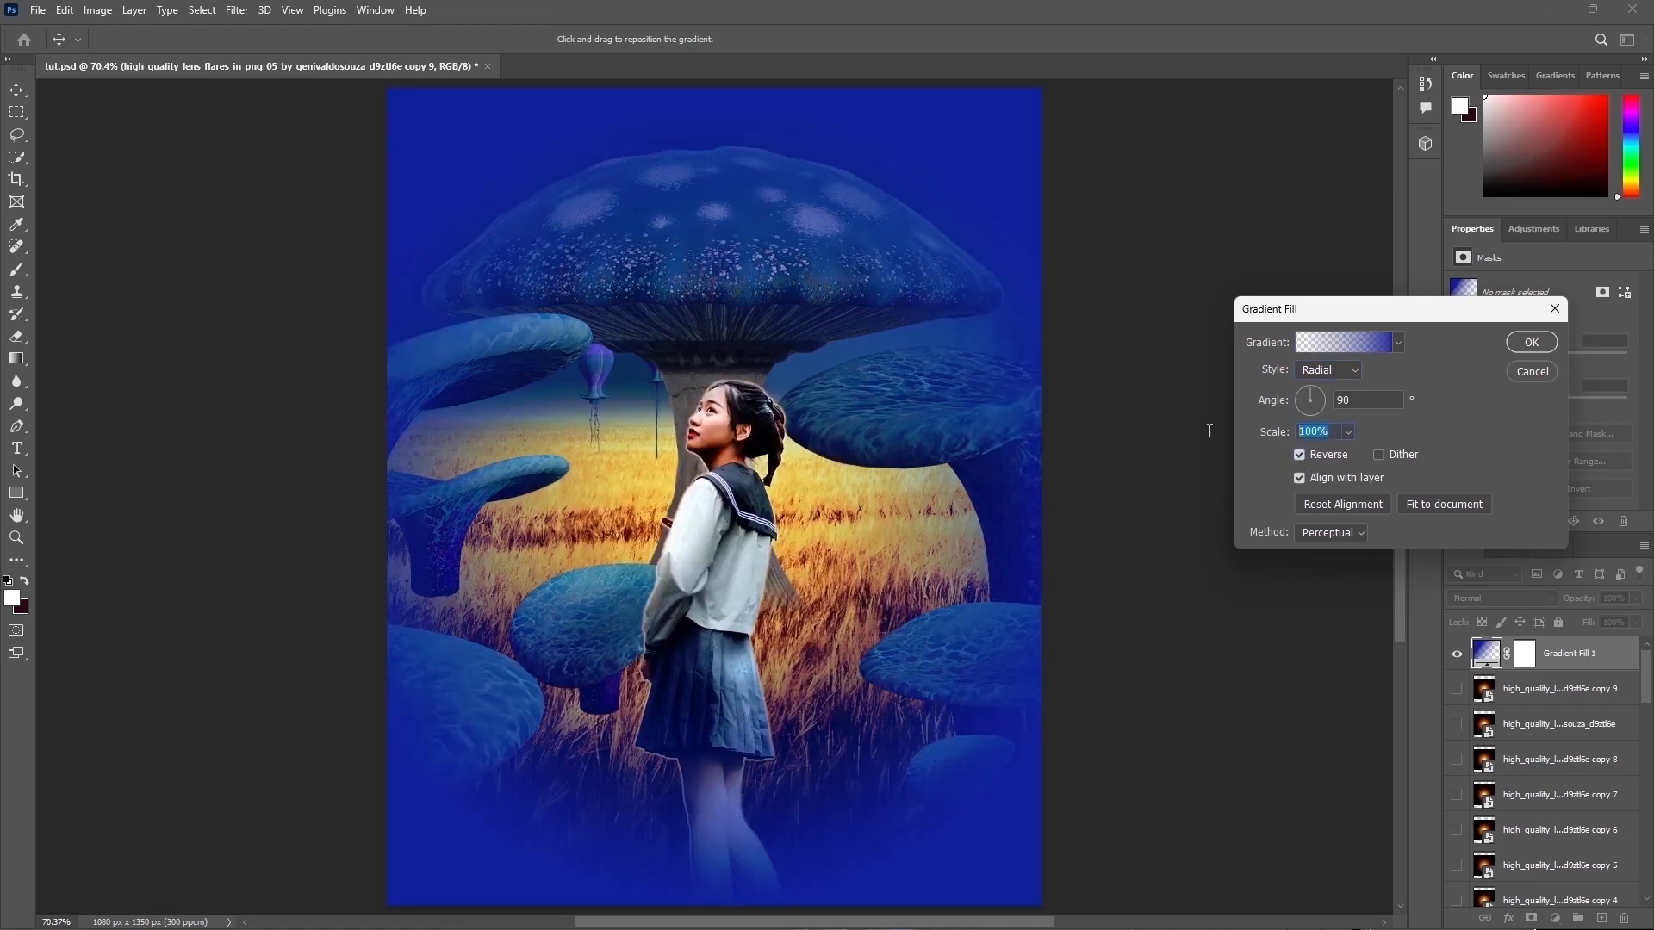
text(90)
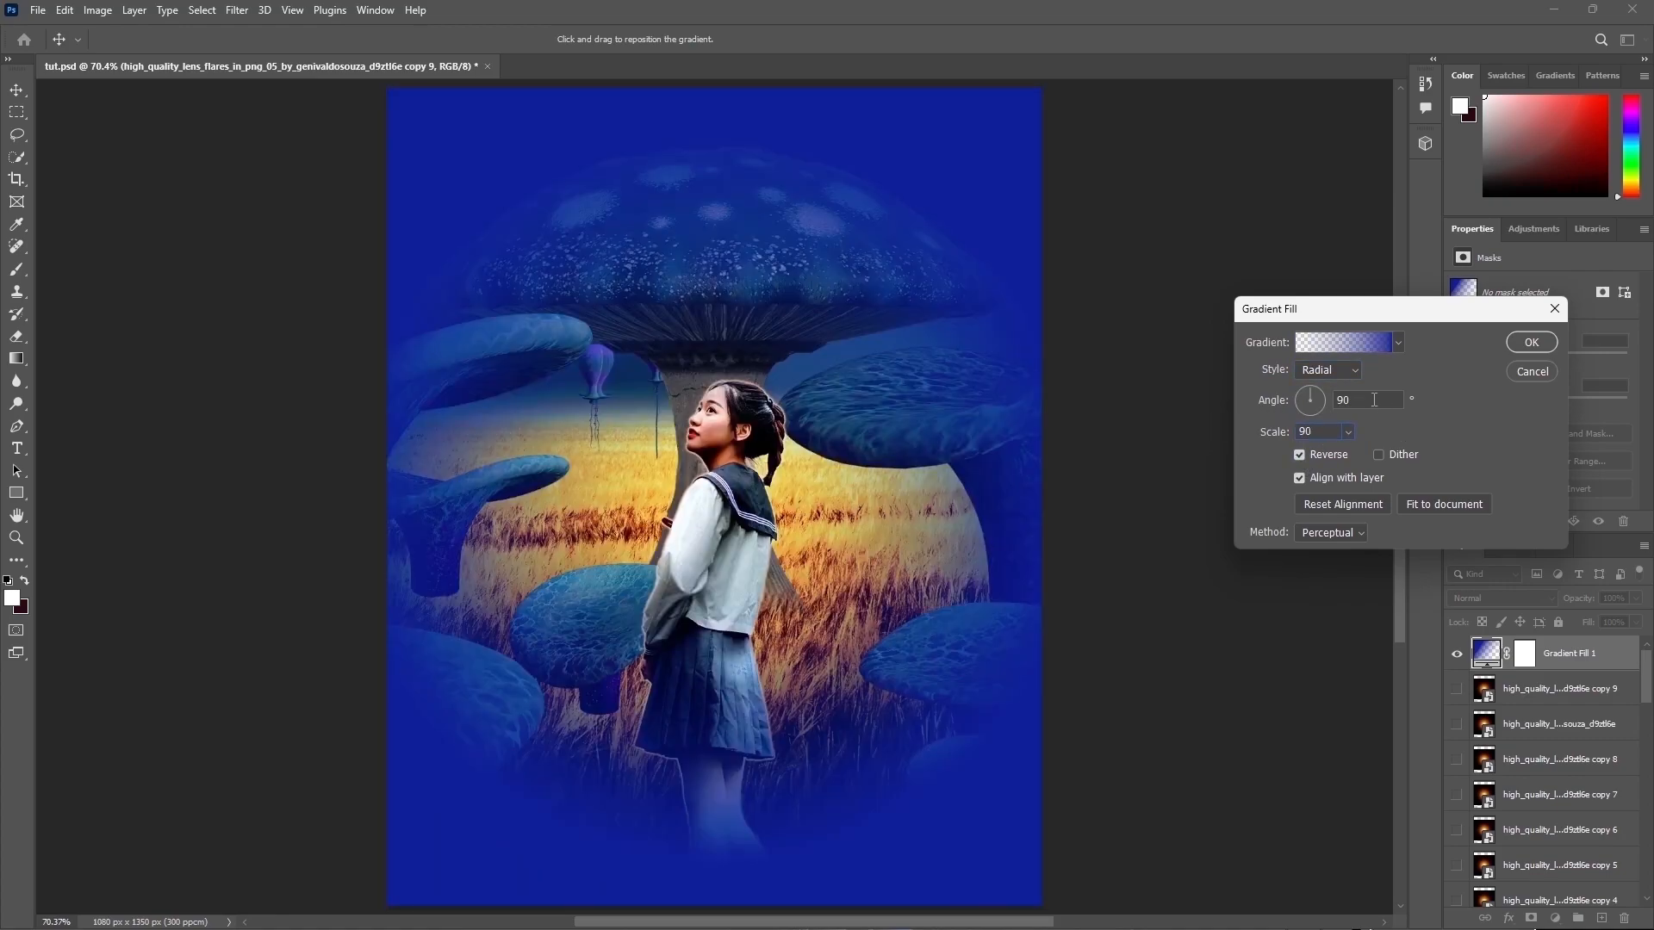
click(1427, 430)
text(60)
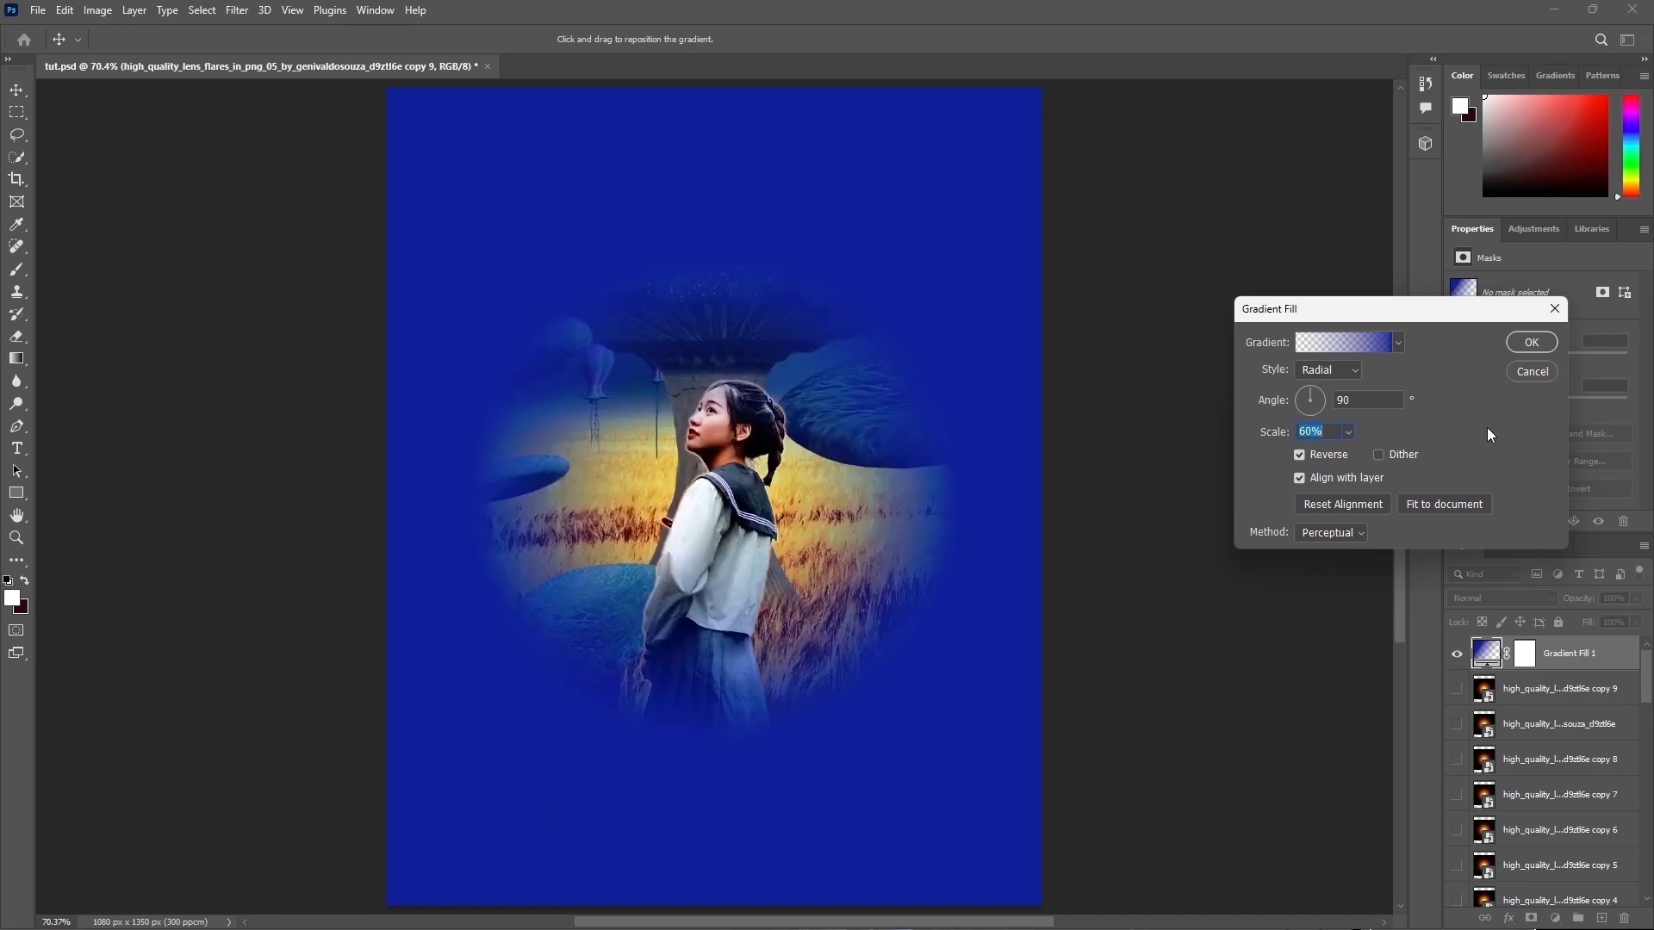
click(1530, 342)
Step: Set the gradient fill layer to Multiply blend mode at 61% opacity
click(1499, 598)
click(1485, 564)
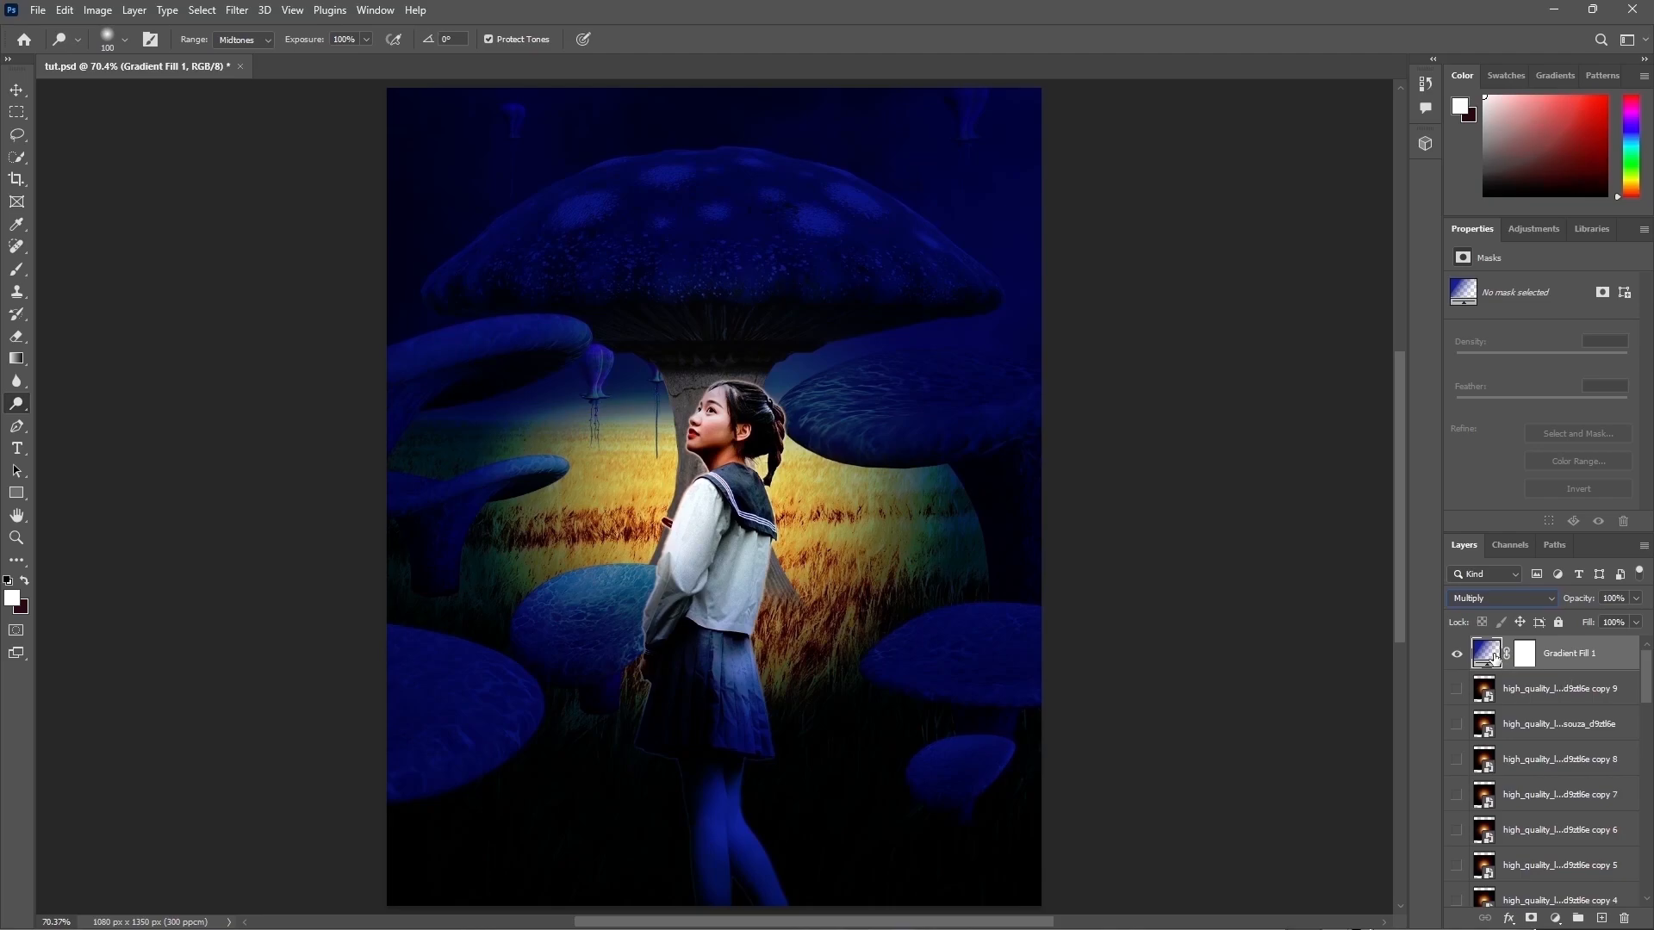
click(1635, 598)
click(1606, 618)
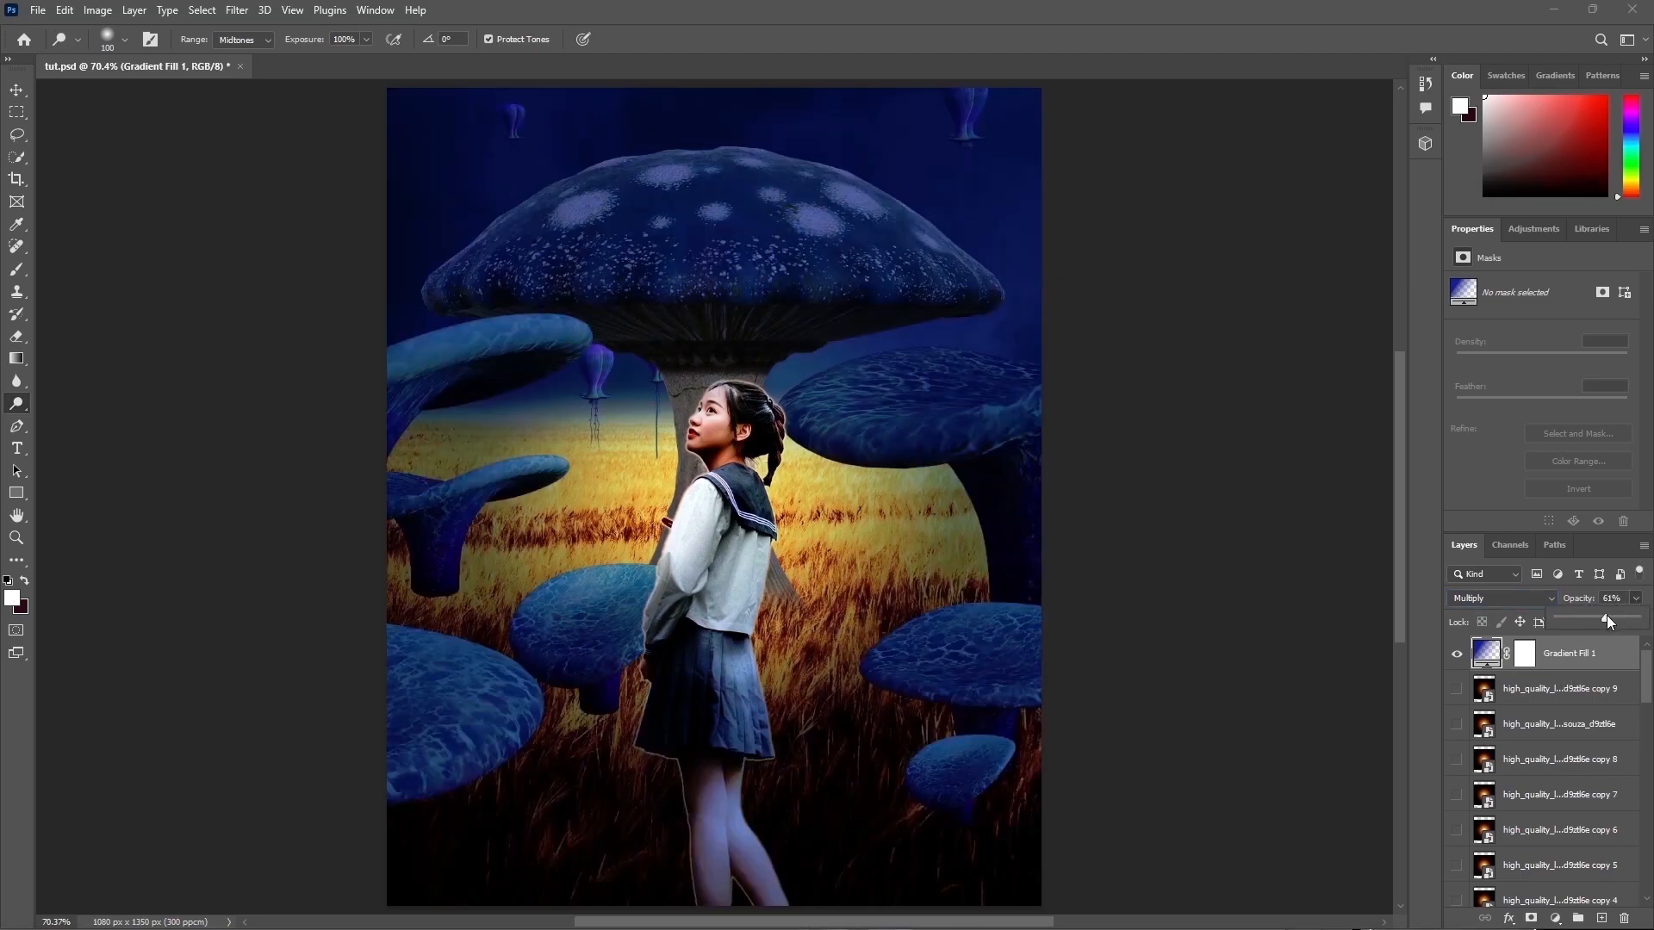
click(1572, 506)
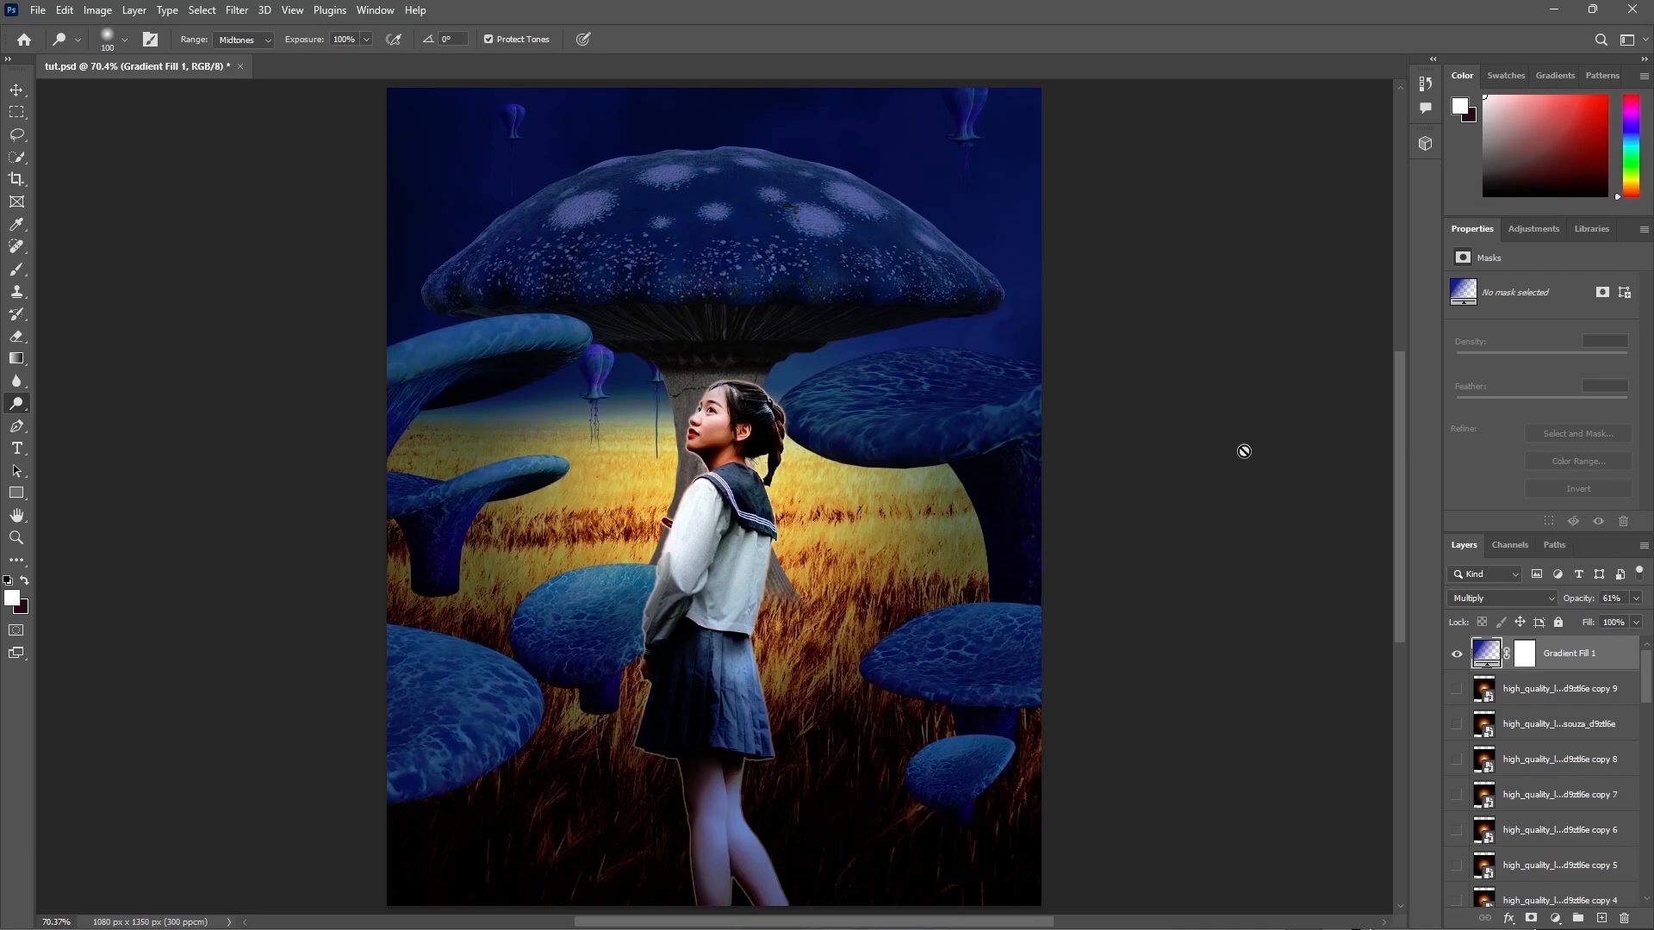
Step: Paint black on the gradient fill's mask with a large soft brush over the big mushroom cap
click(1525, 652)
key(d)
key(bracketright)
key(bracketright)
key(bracketright)
key(bracketright)
key(bracketright)
key(bracketright)
key(bracketright)
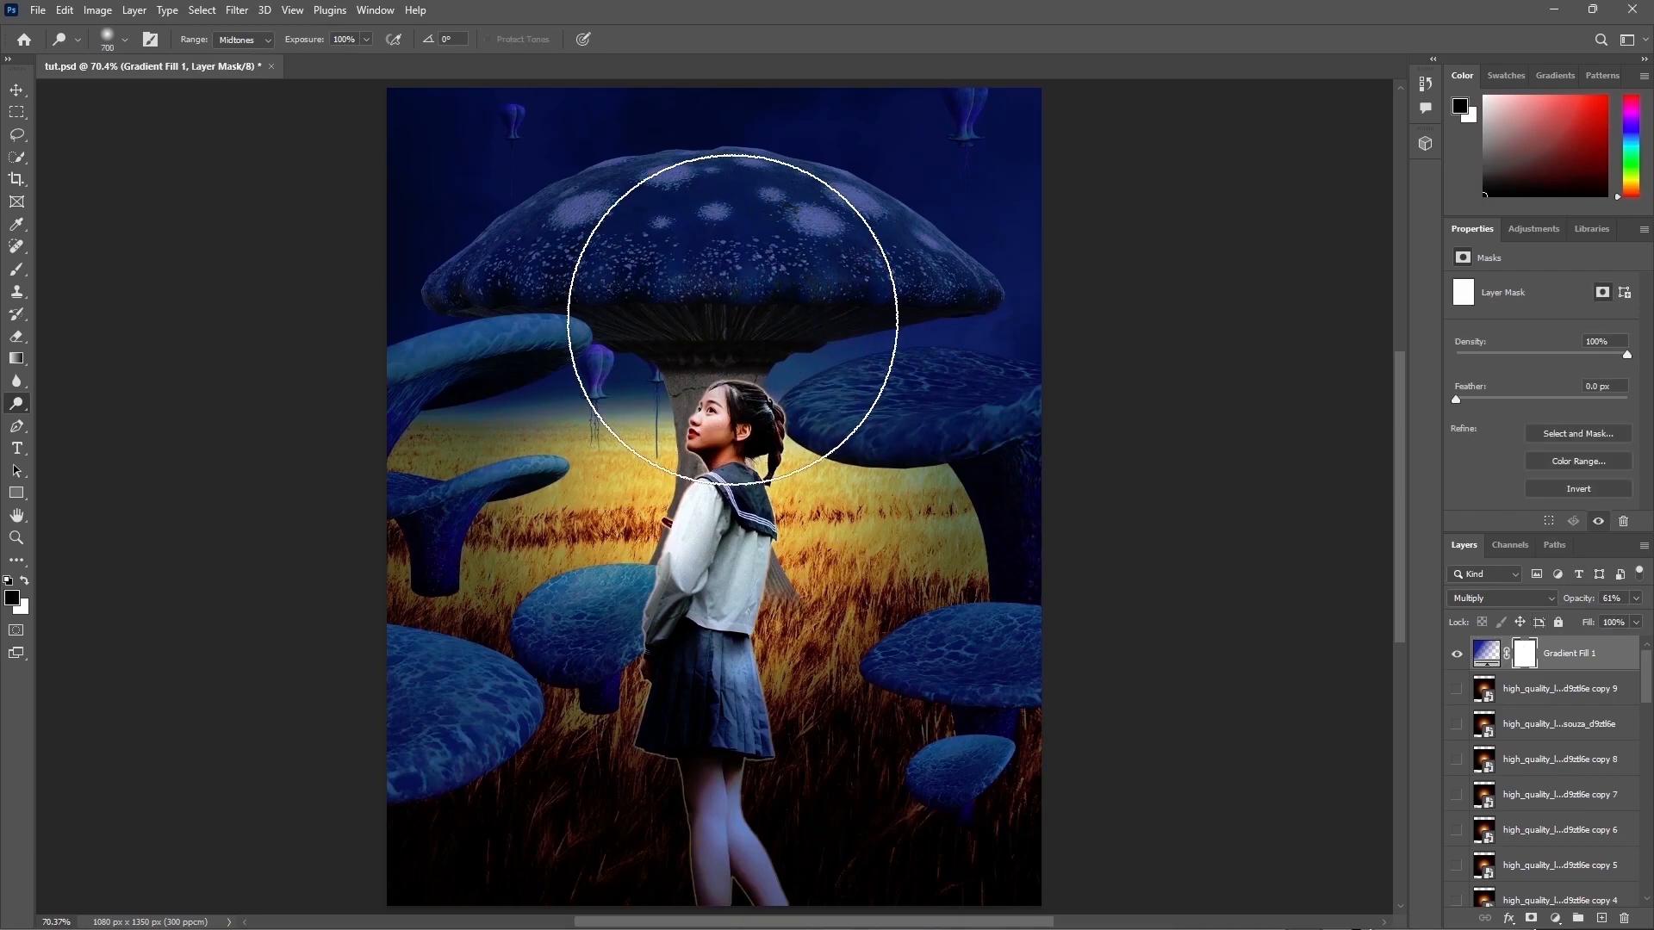
key(b)
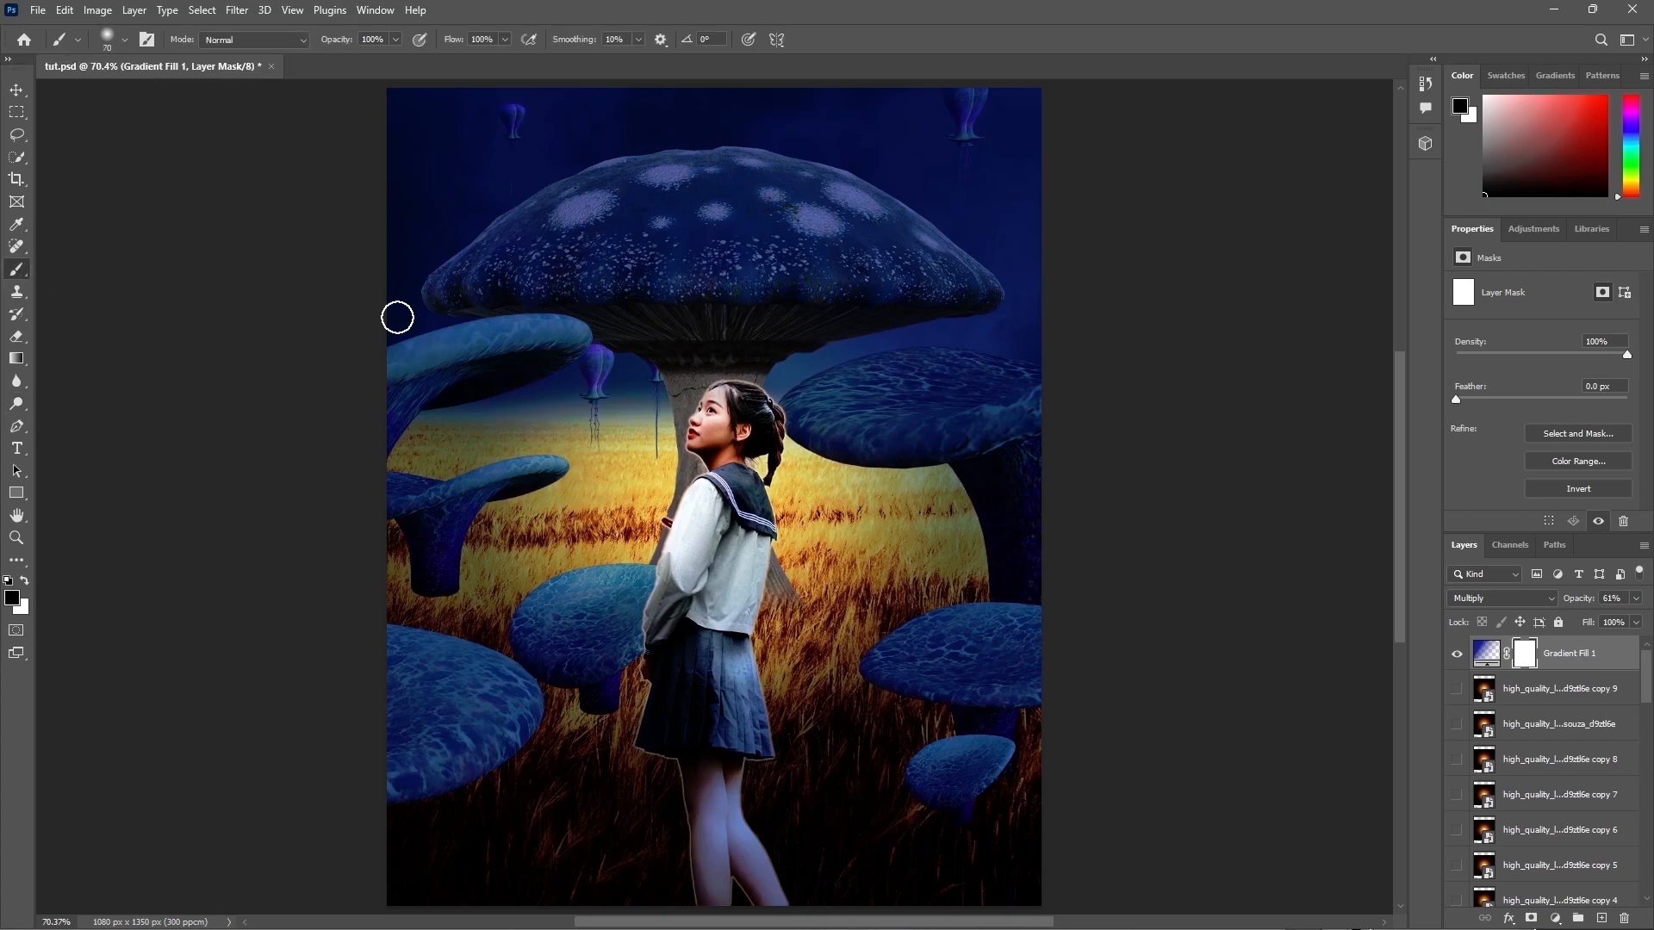
click(735, 350)
Step: Continue masking the gradient over the right, left and lower-left mushrooms with a smaller brush
key(bracketleft)
key(bracketleft)
key(bracketleft)
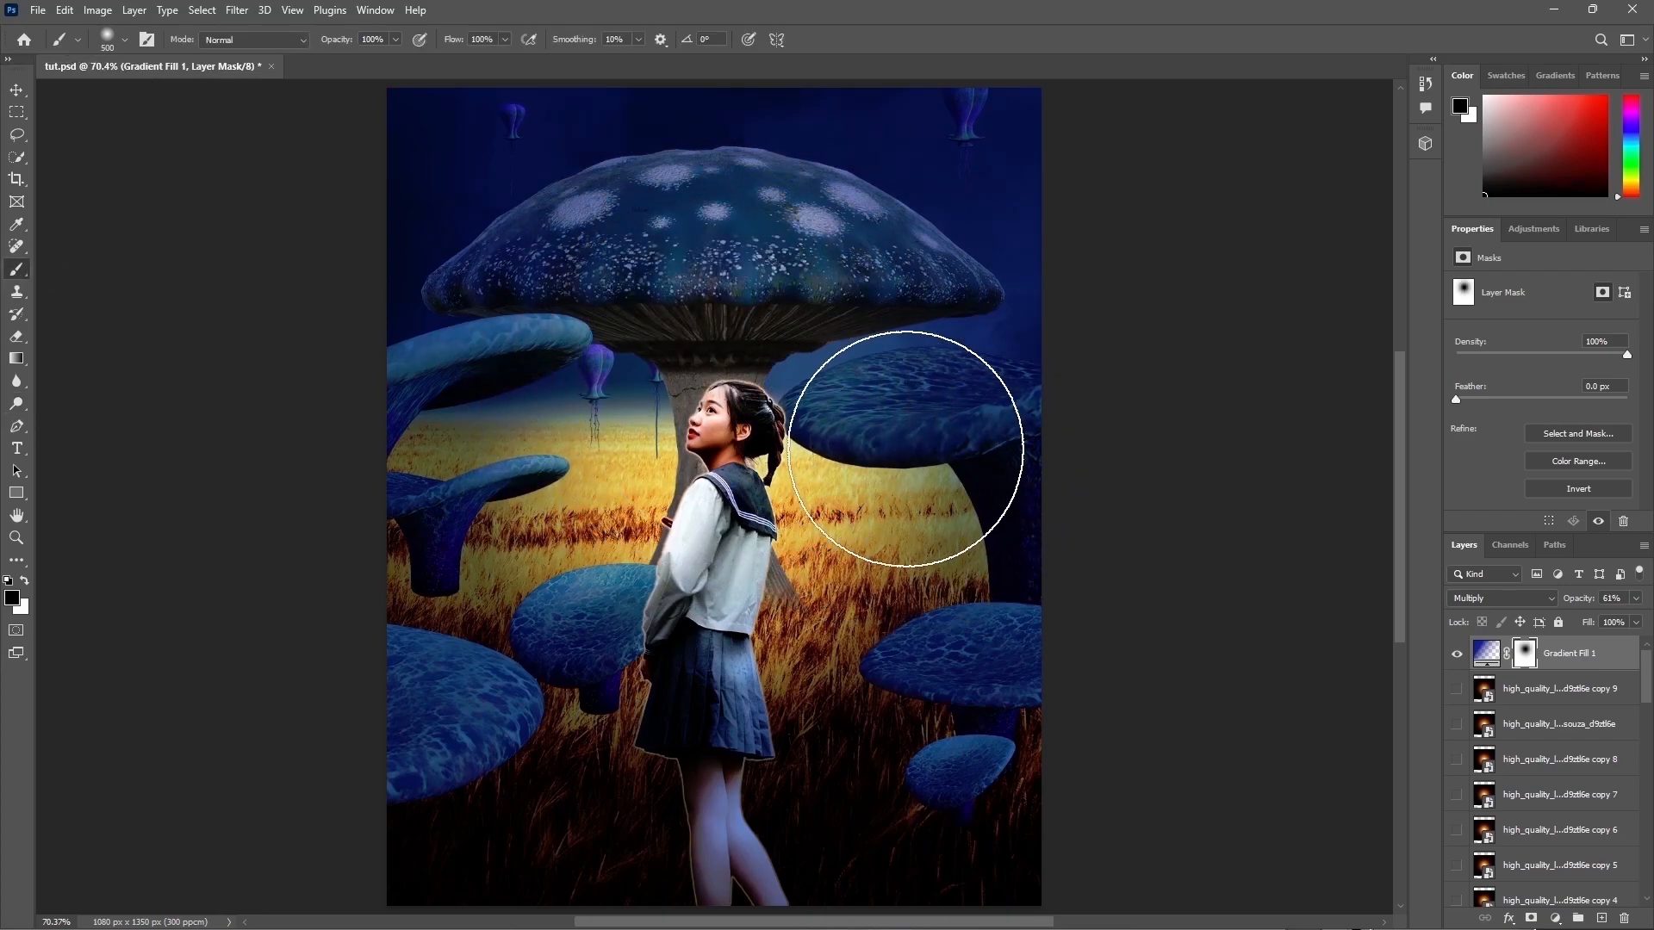
click(920, 470)
click(921, 650)
key(bracketleft)
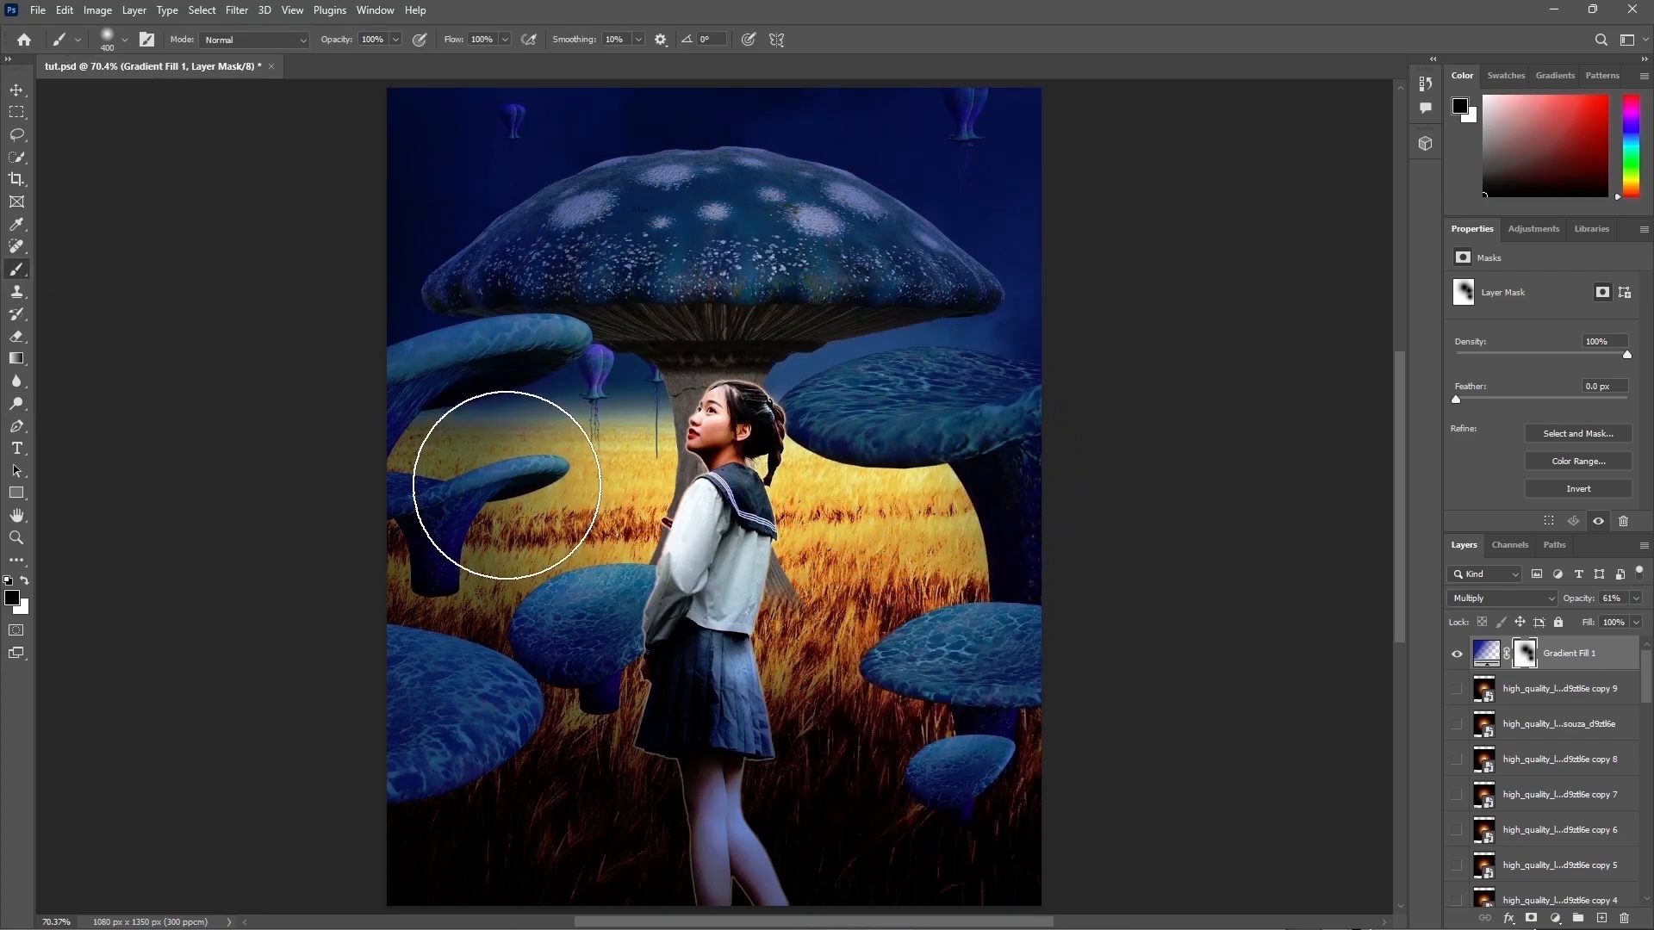
click(508, 485)
click(539, 357)
drag(535, 679, 440, 742)
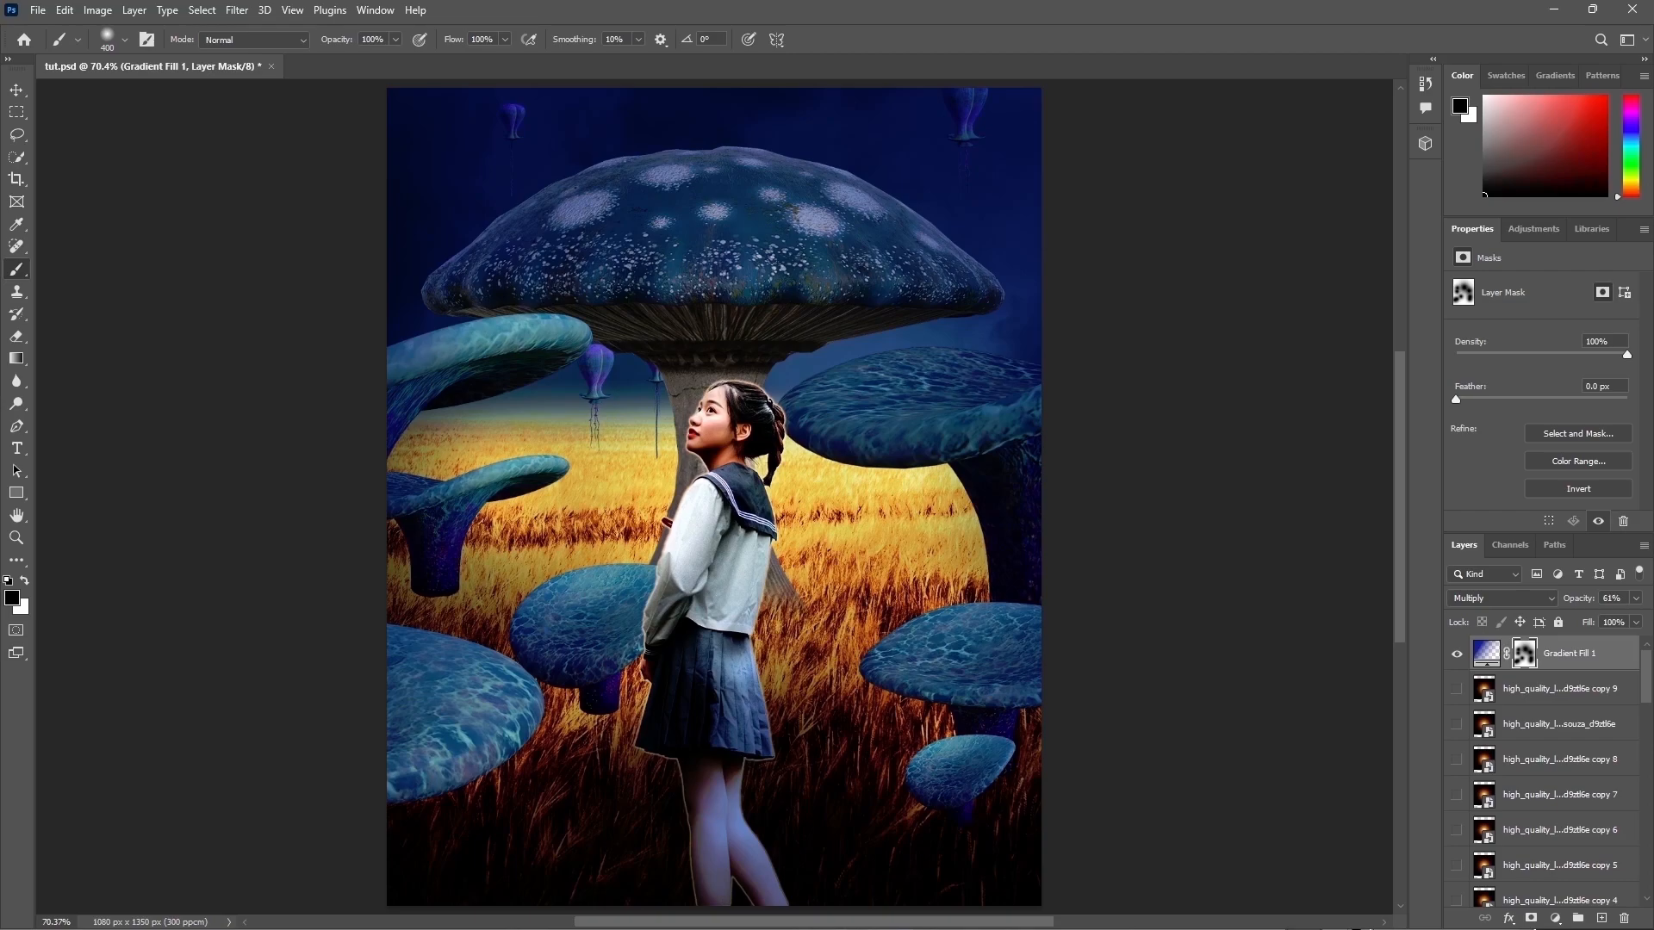
Step: Move the gradient fill layer down below two lens flare layers
drag(1493, 652, 1494, 743)
key(x)
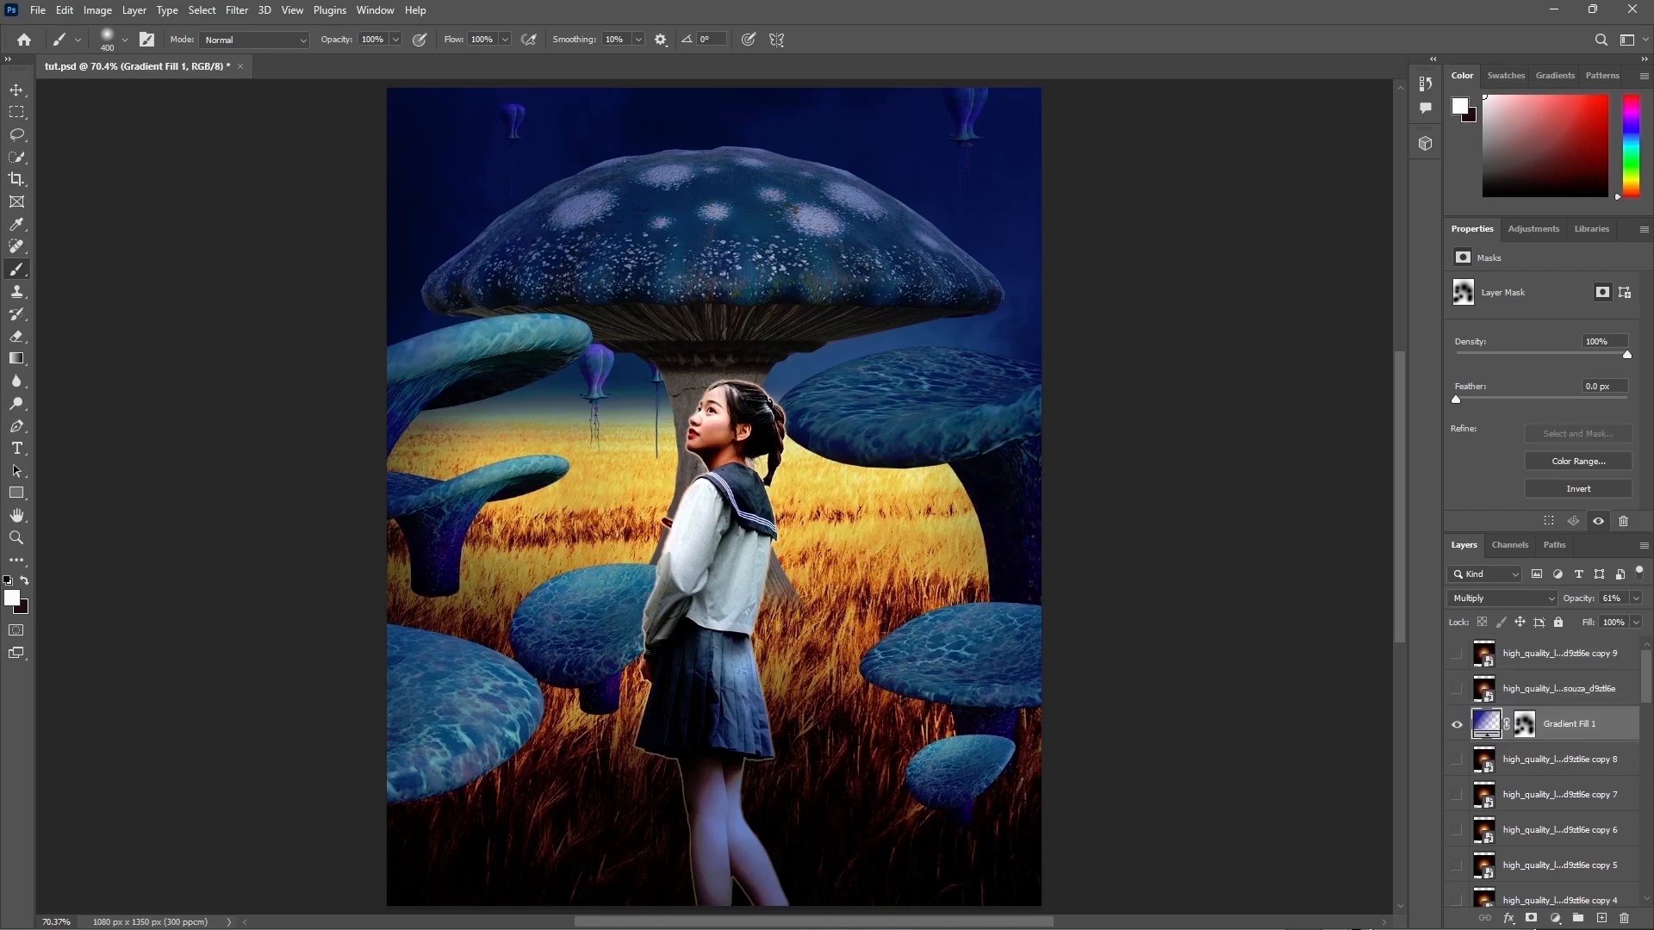
Step: Add a Gradient Map adjustment layer above the lens flare layers using the black-to-white Basics gradient
click(1575, 665)
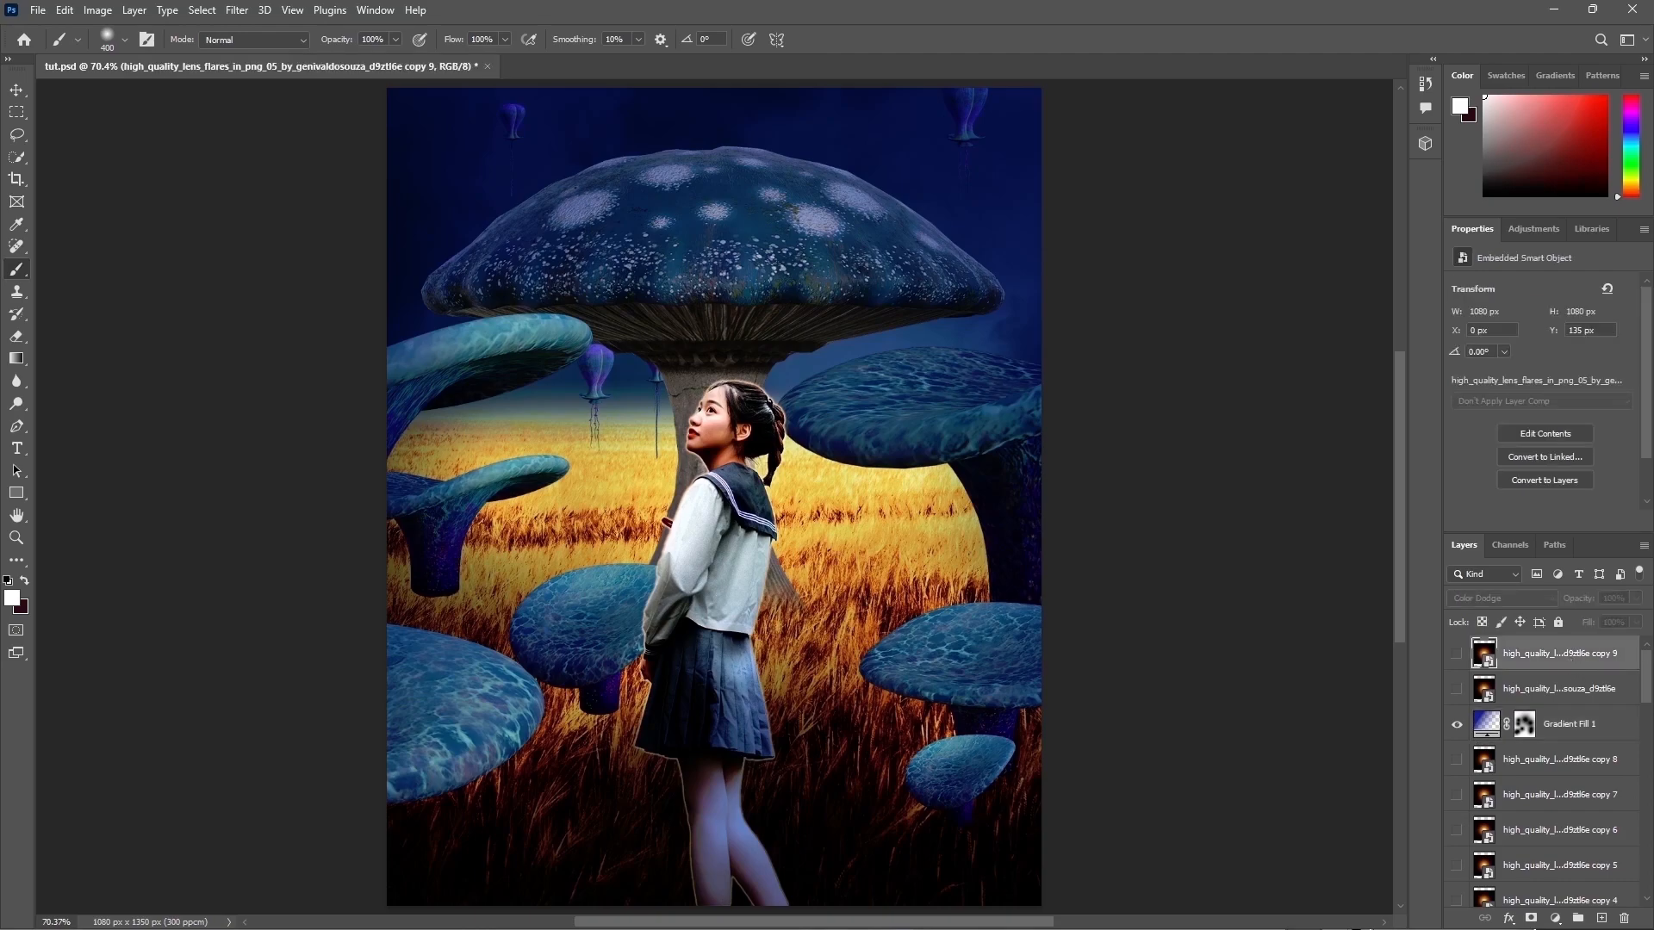
click(1555, 918)
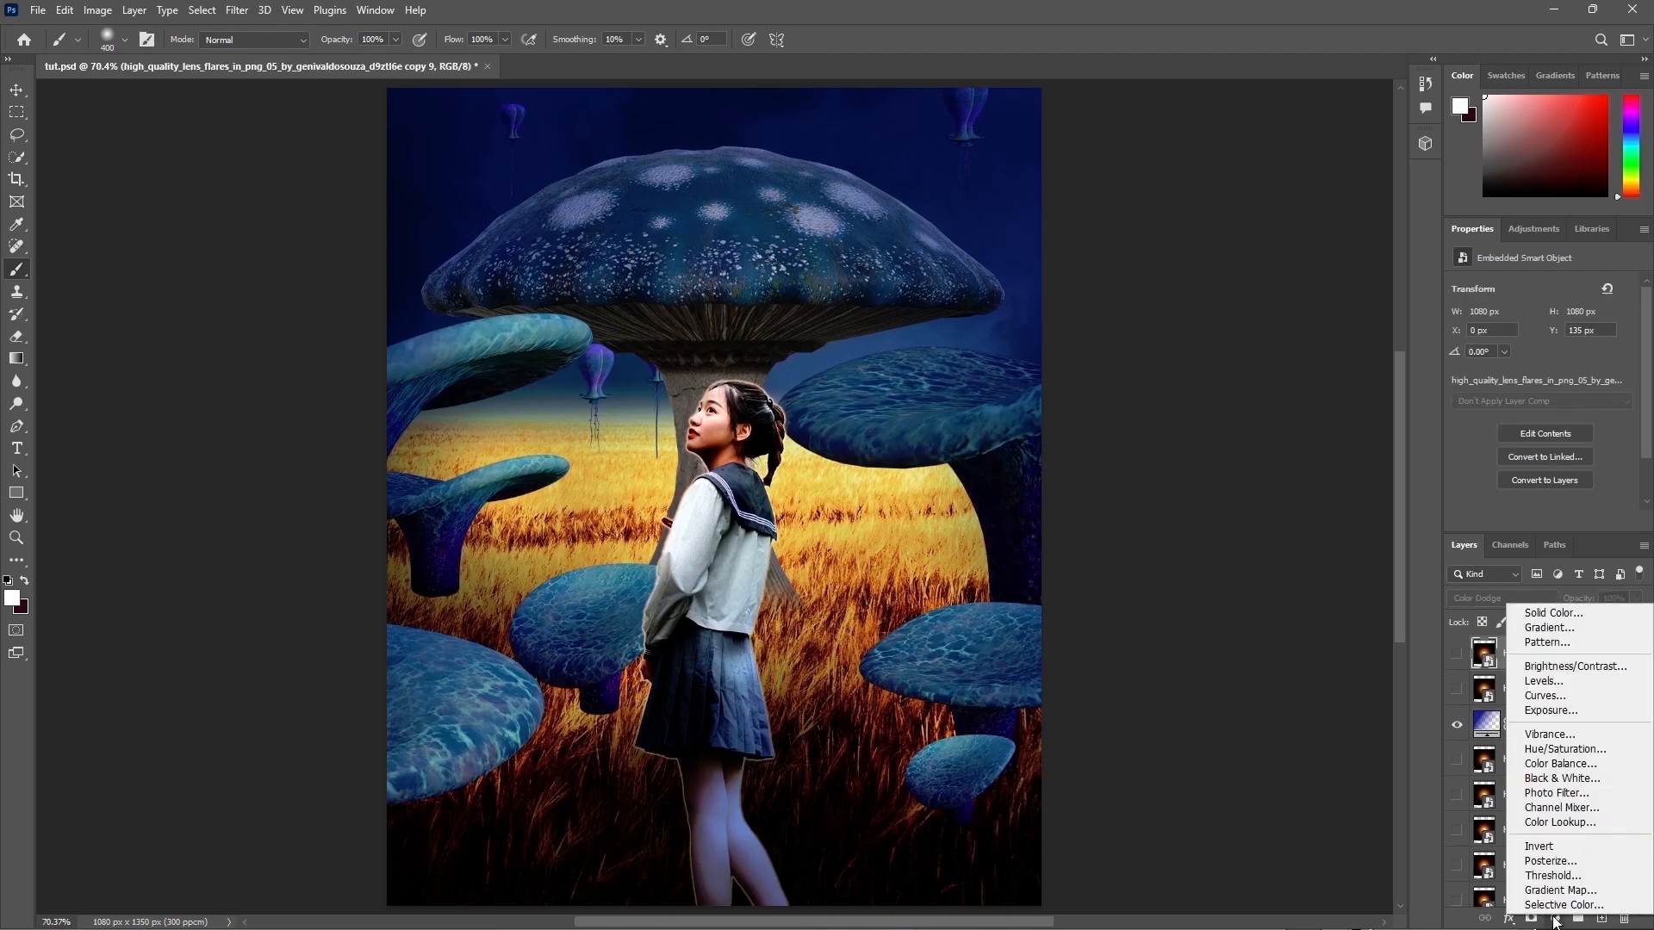
click(1550, 888)
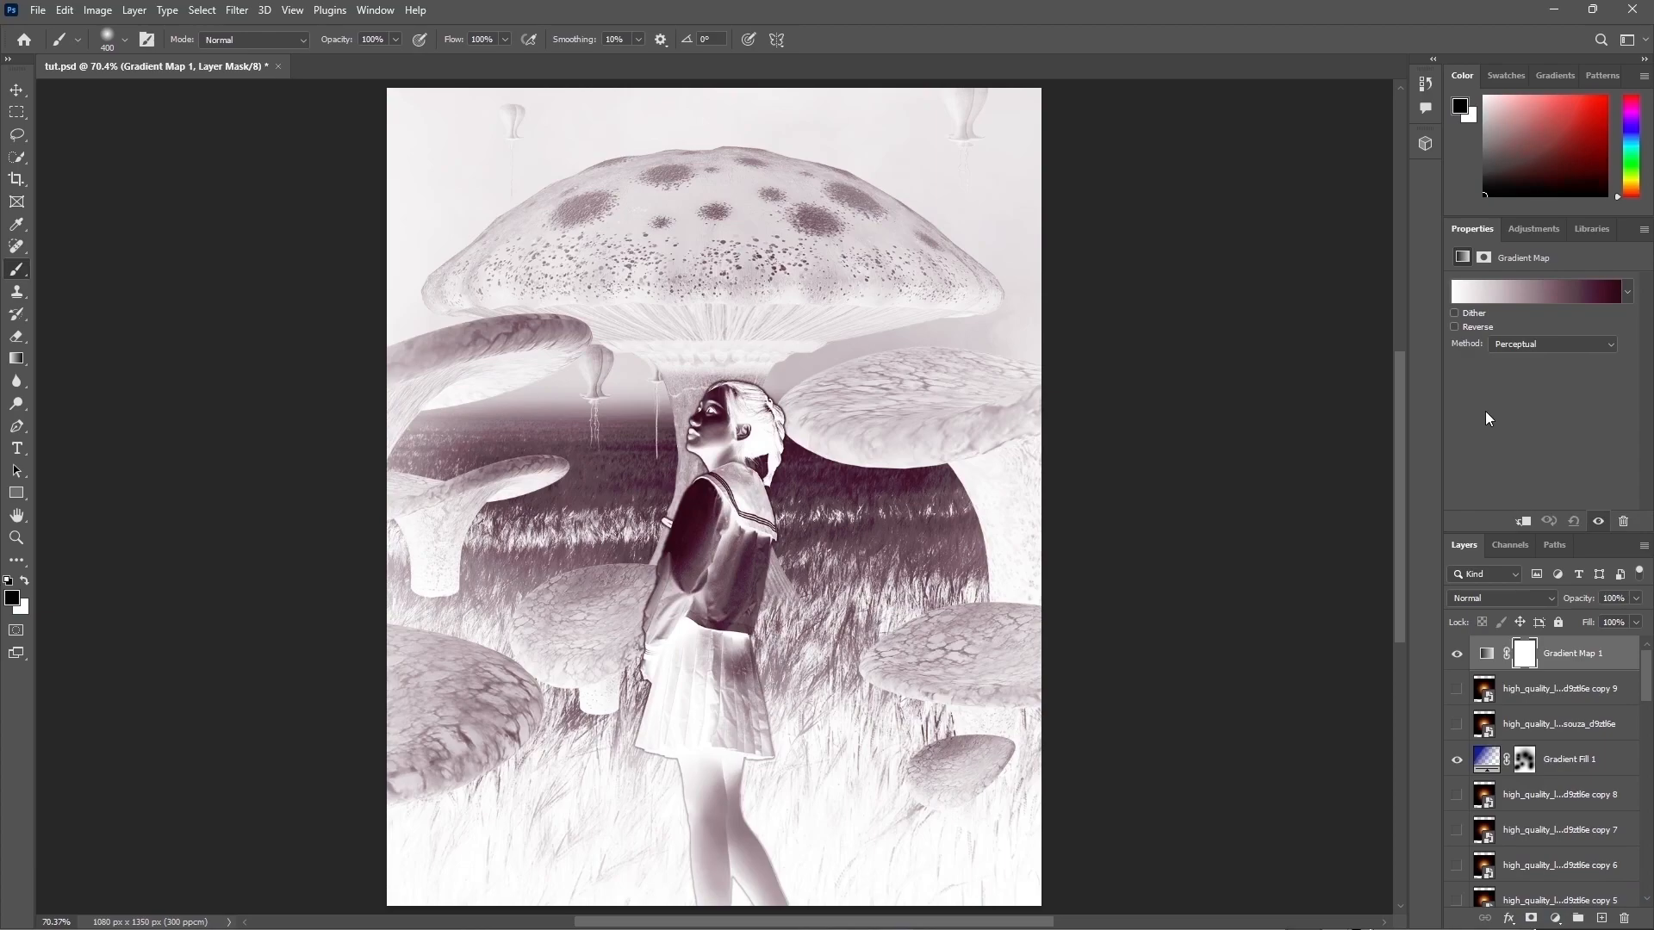
click(1532, 293)
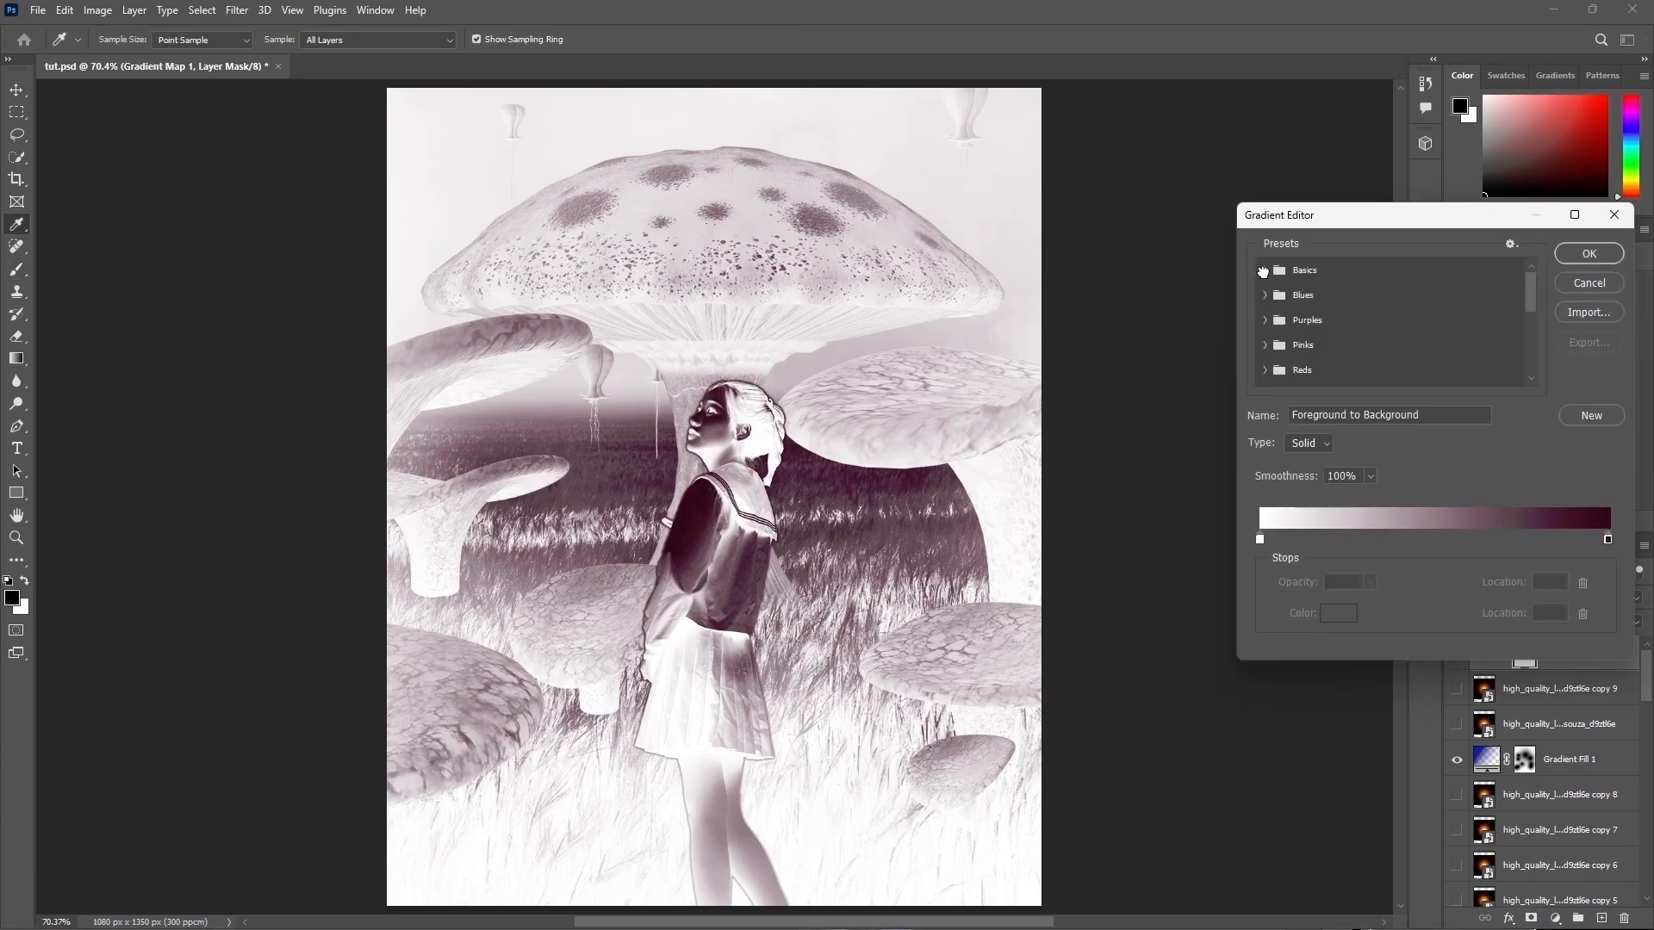
click(1283, 298)
click(1345, 297)
click(1589, 253)
key(b)
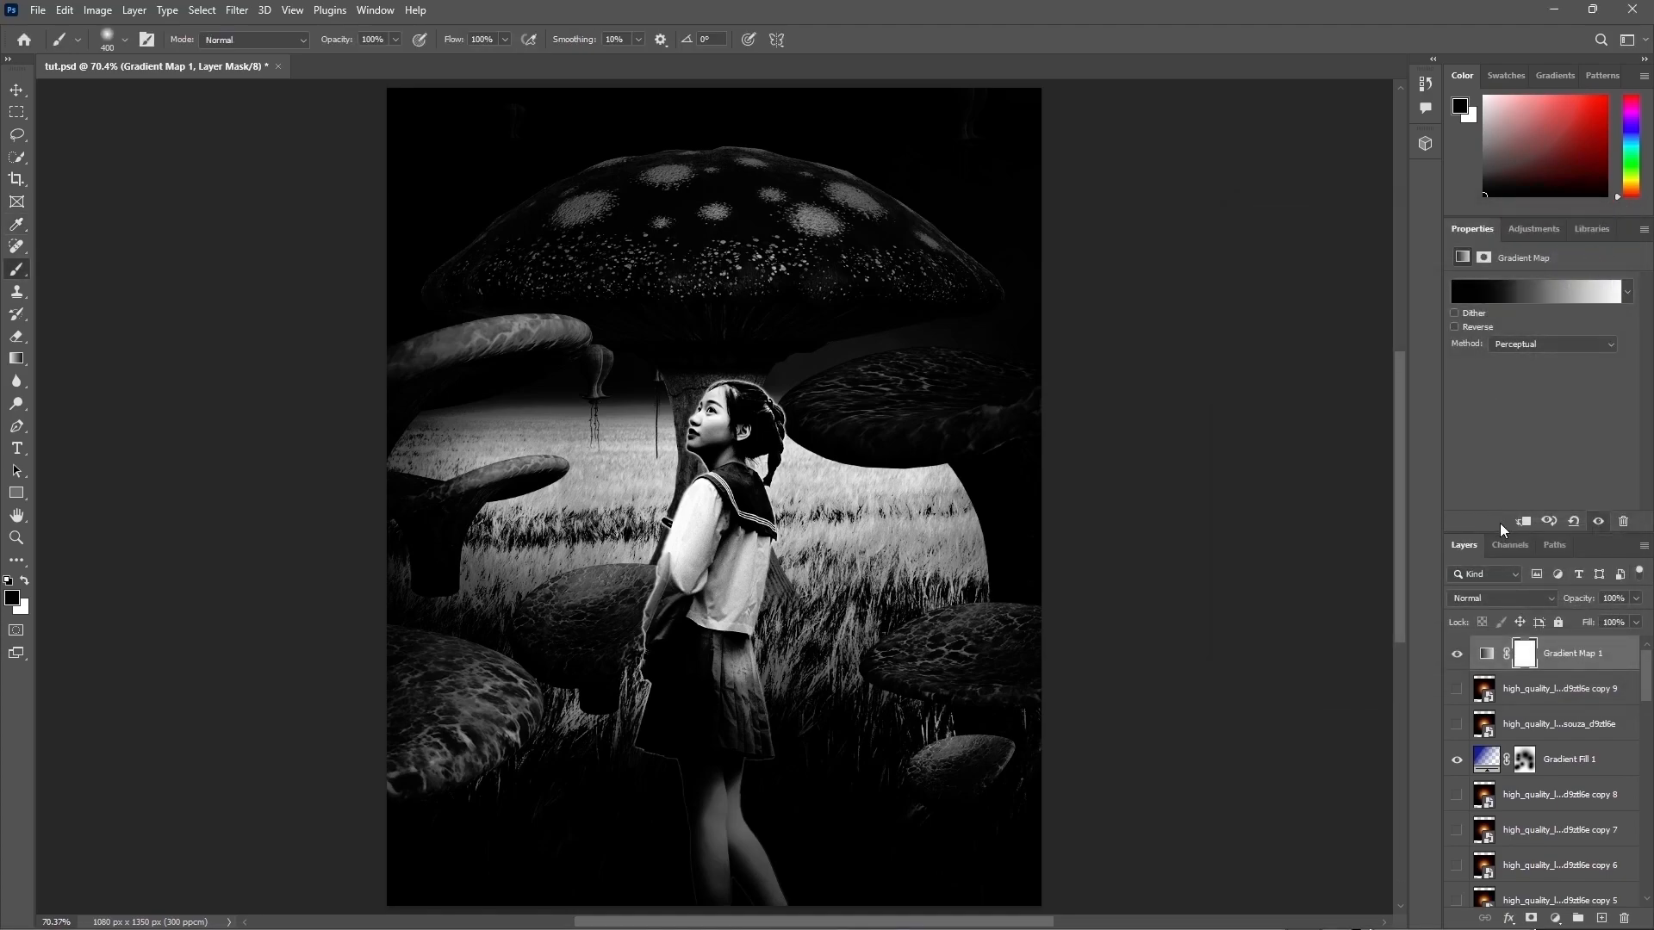
Step: Set the Gradient Map 1 layer to Overlay blend mode at 20% opacity
click(1493, 602)
click(1456, 710)
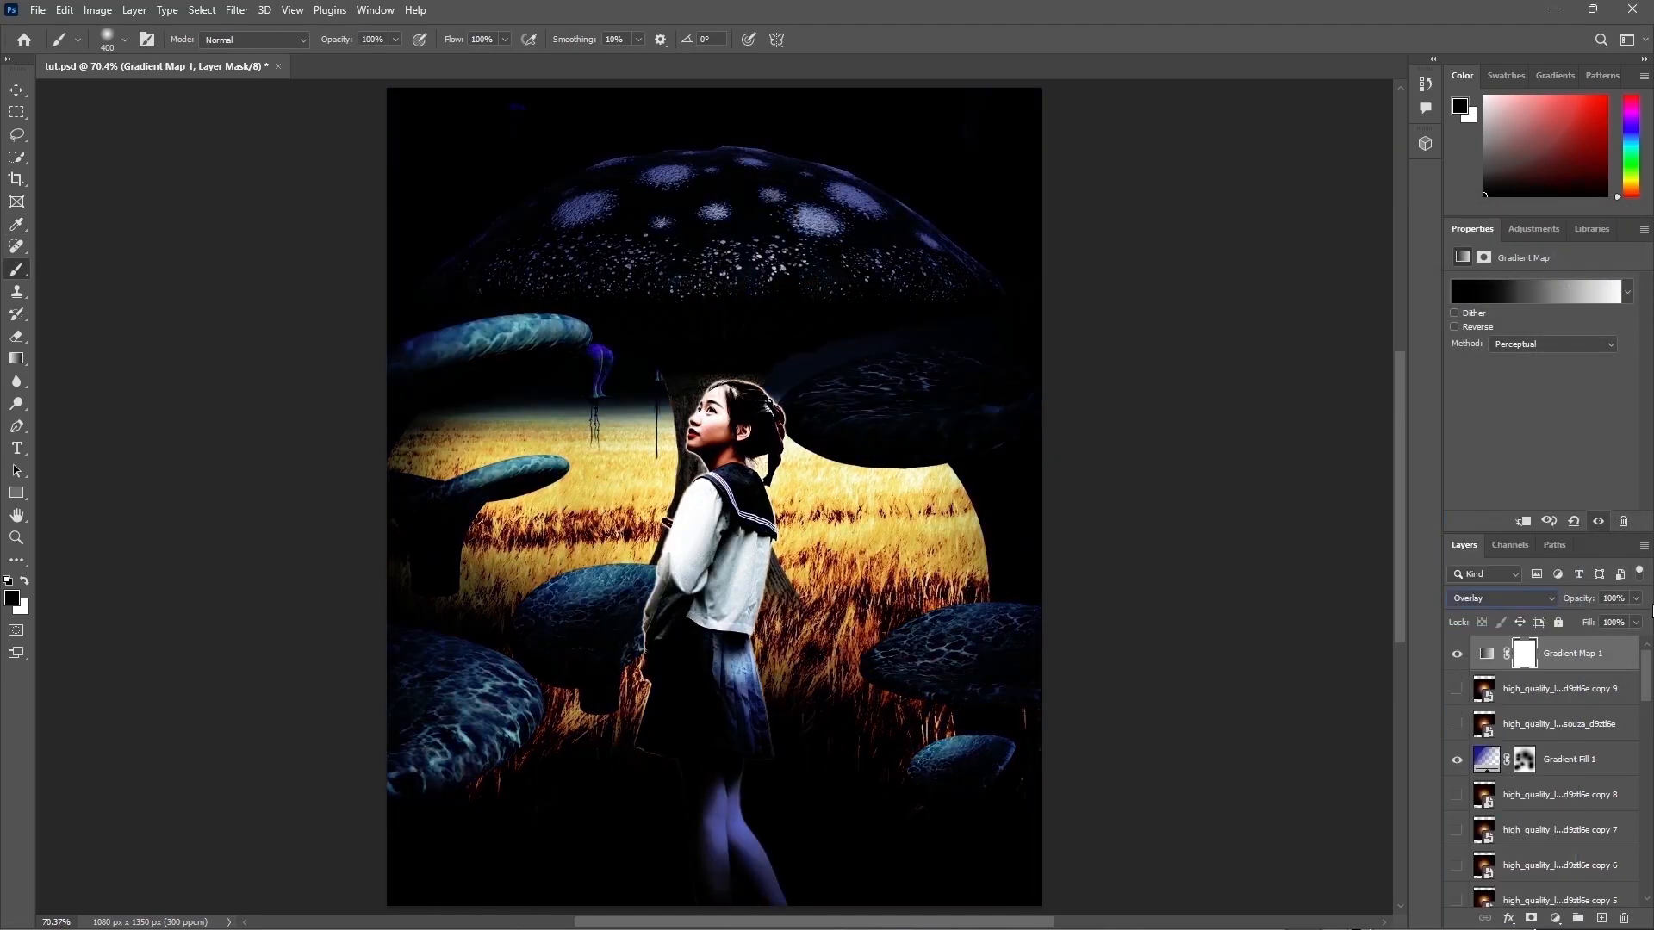
text(20)
key(Return)
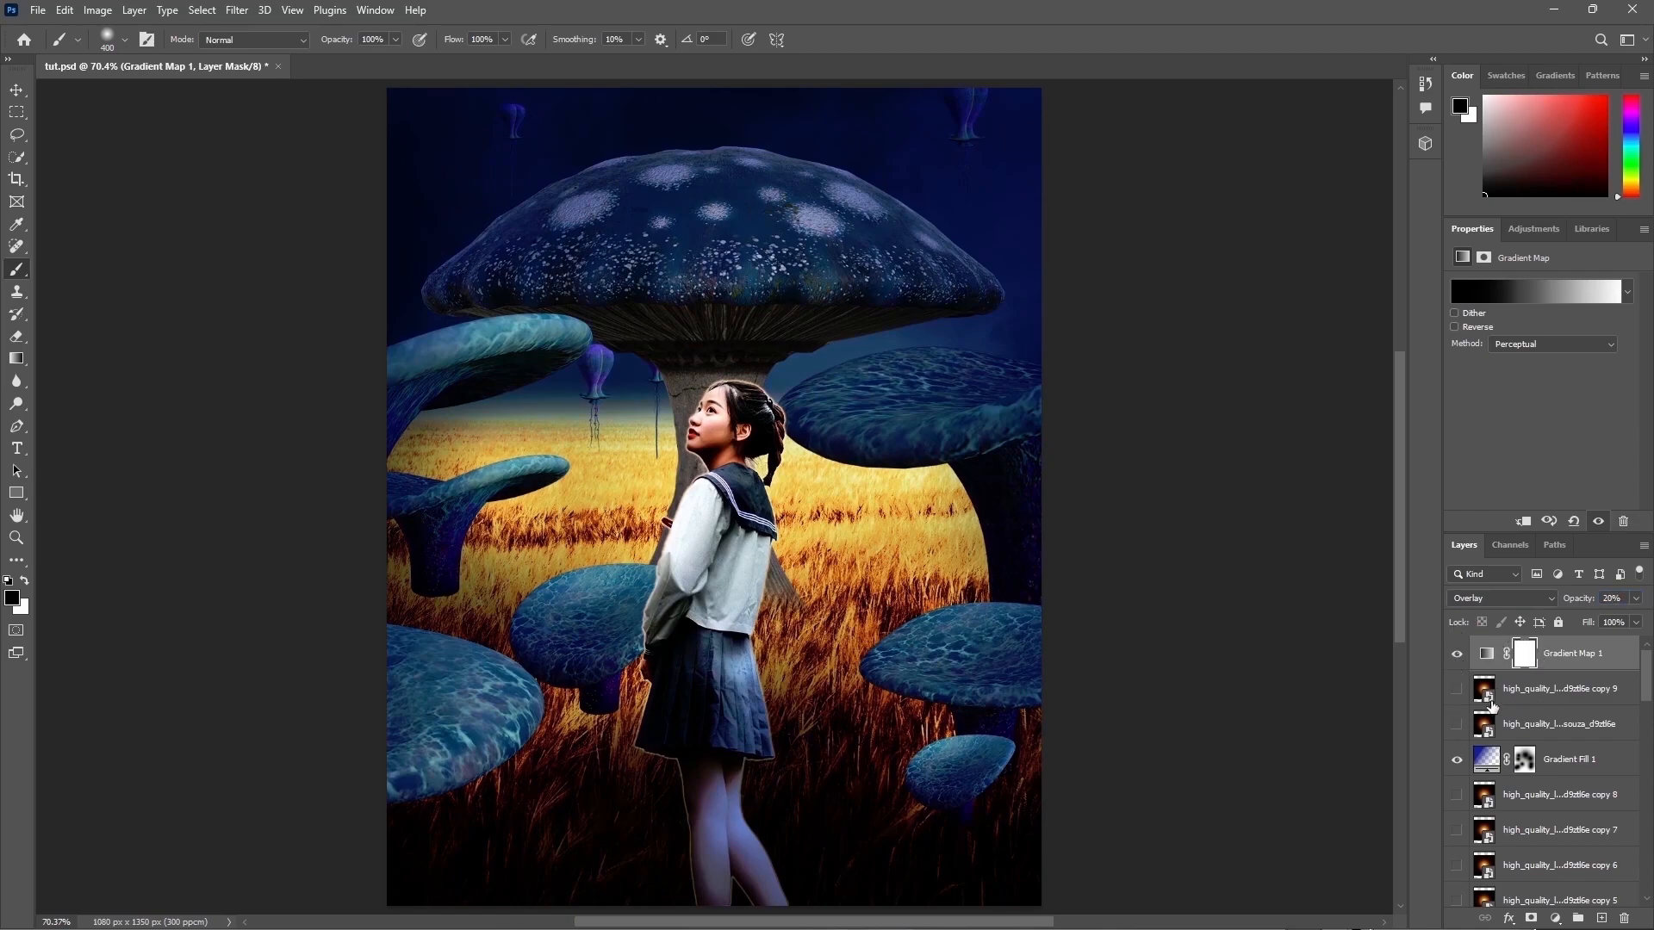
Step: Add a second Gradient Map using the legacy Yellow, Violet, Orange, Blue preset
click(1554, 918)
click(1542, 892)
click(1533, 284)
scroll(1378, 338, down, 5)
click(1264, 376)
scroll(1378, 336, down, 3)
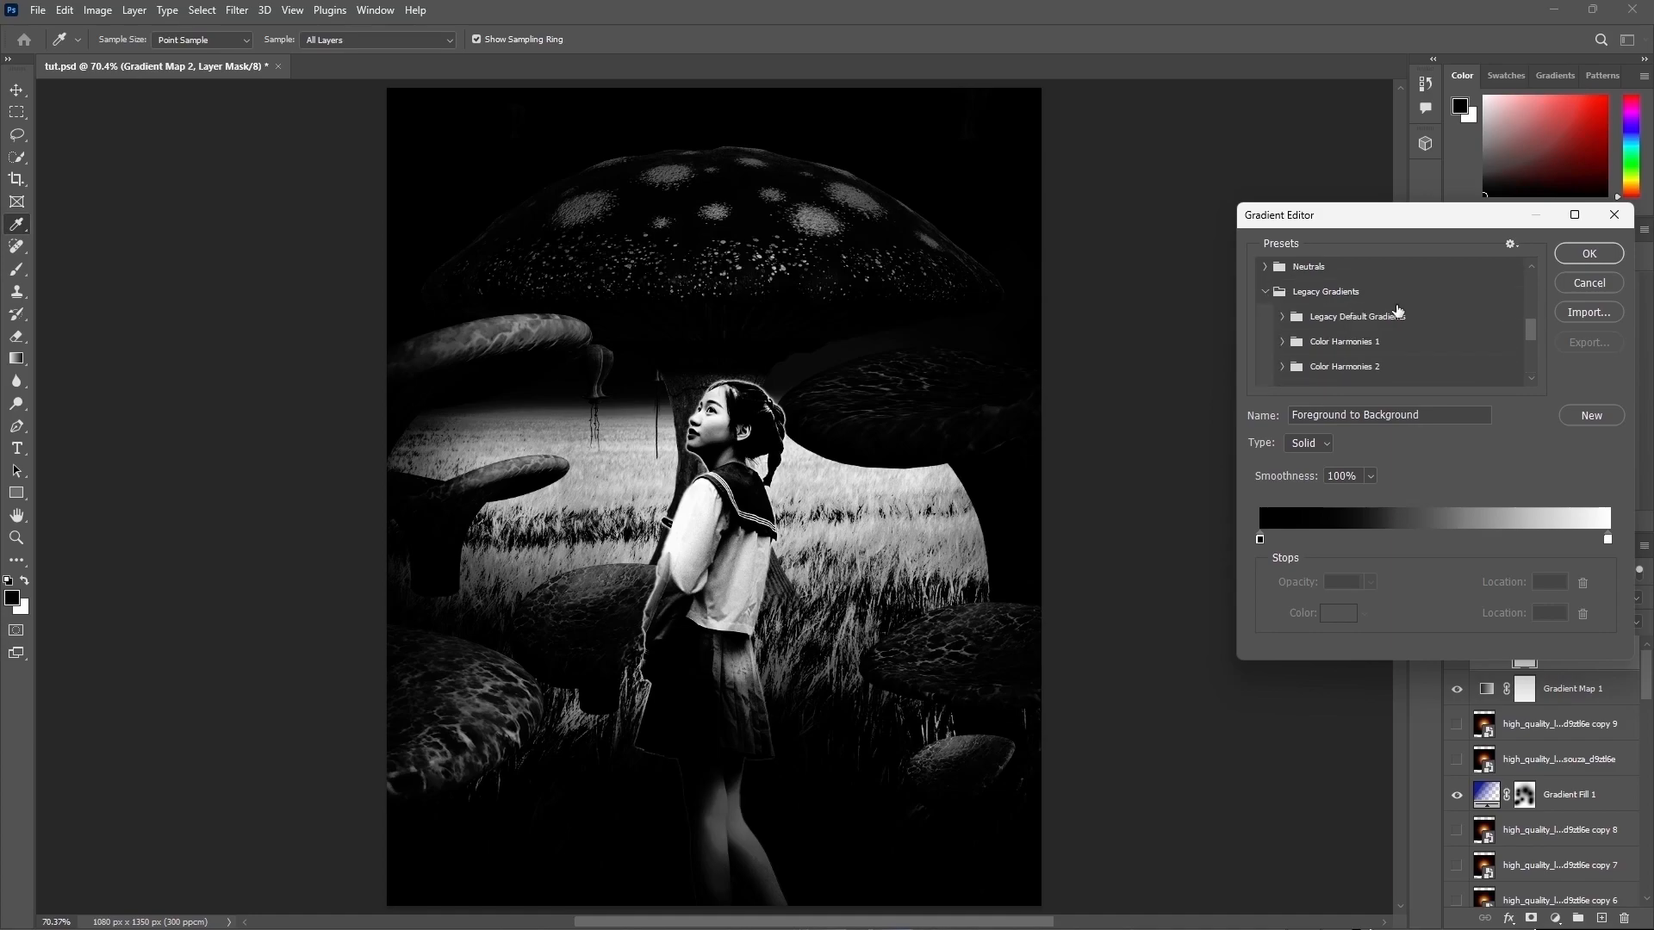
click(1397, 315)
scroll(1378, 327, down, 1)
click(1331, 328)
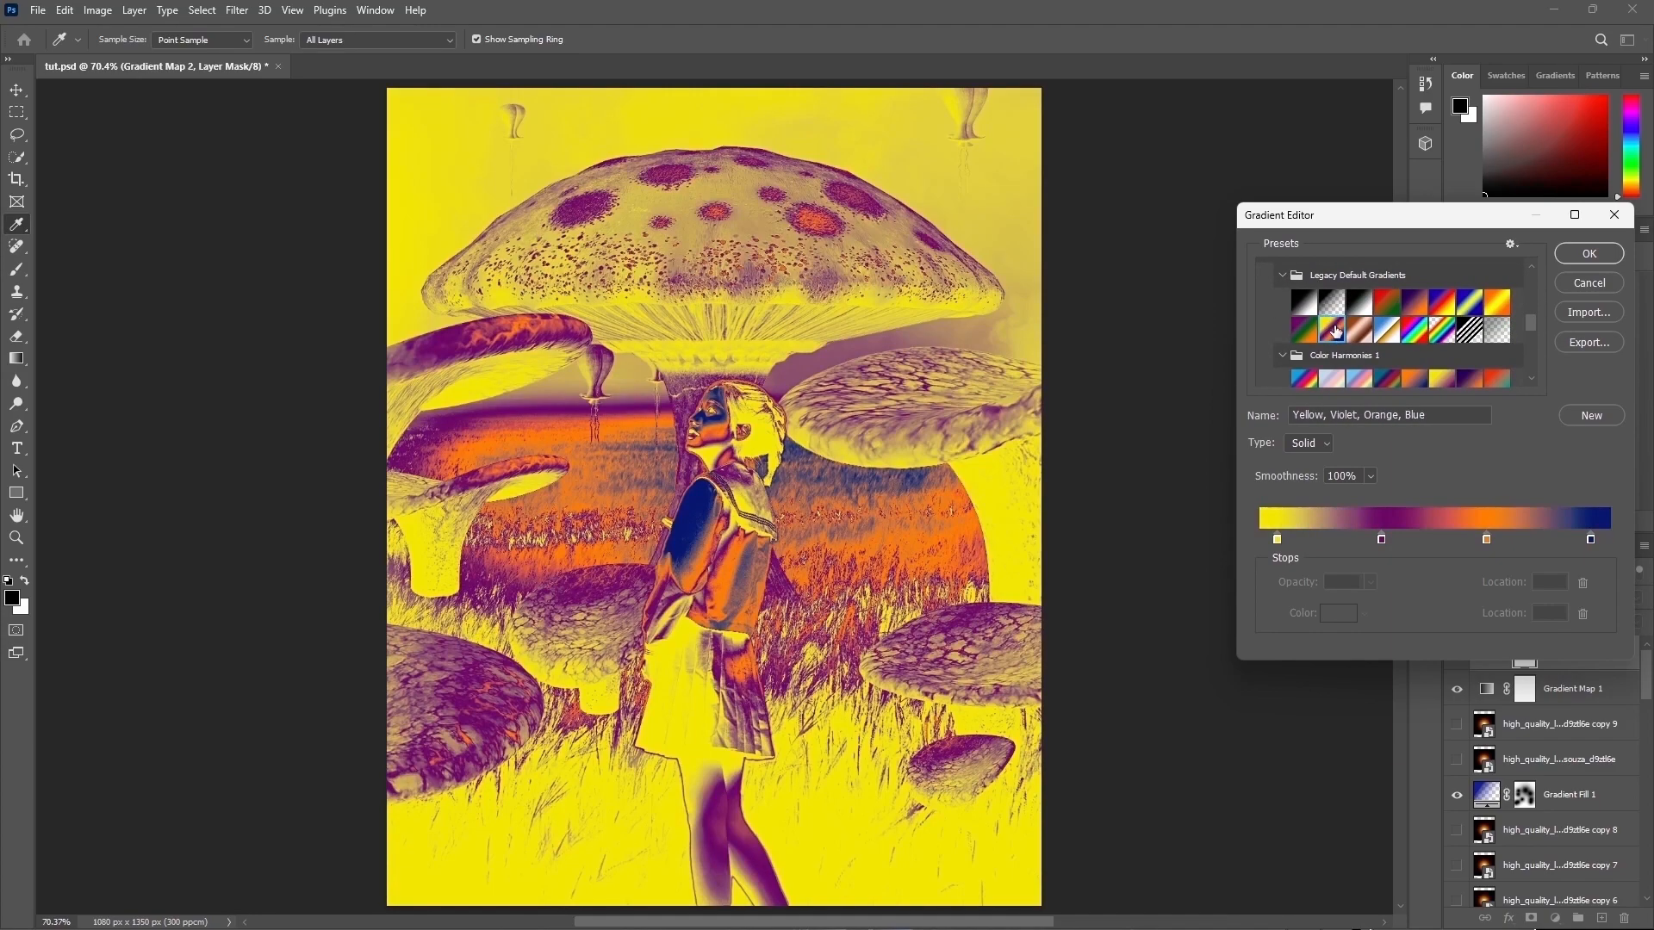
click(1591, 251)
key(b)
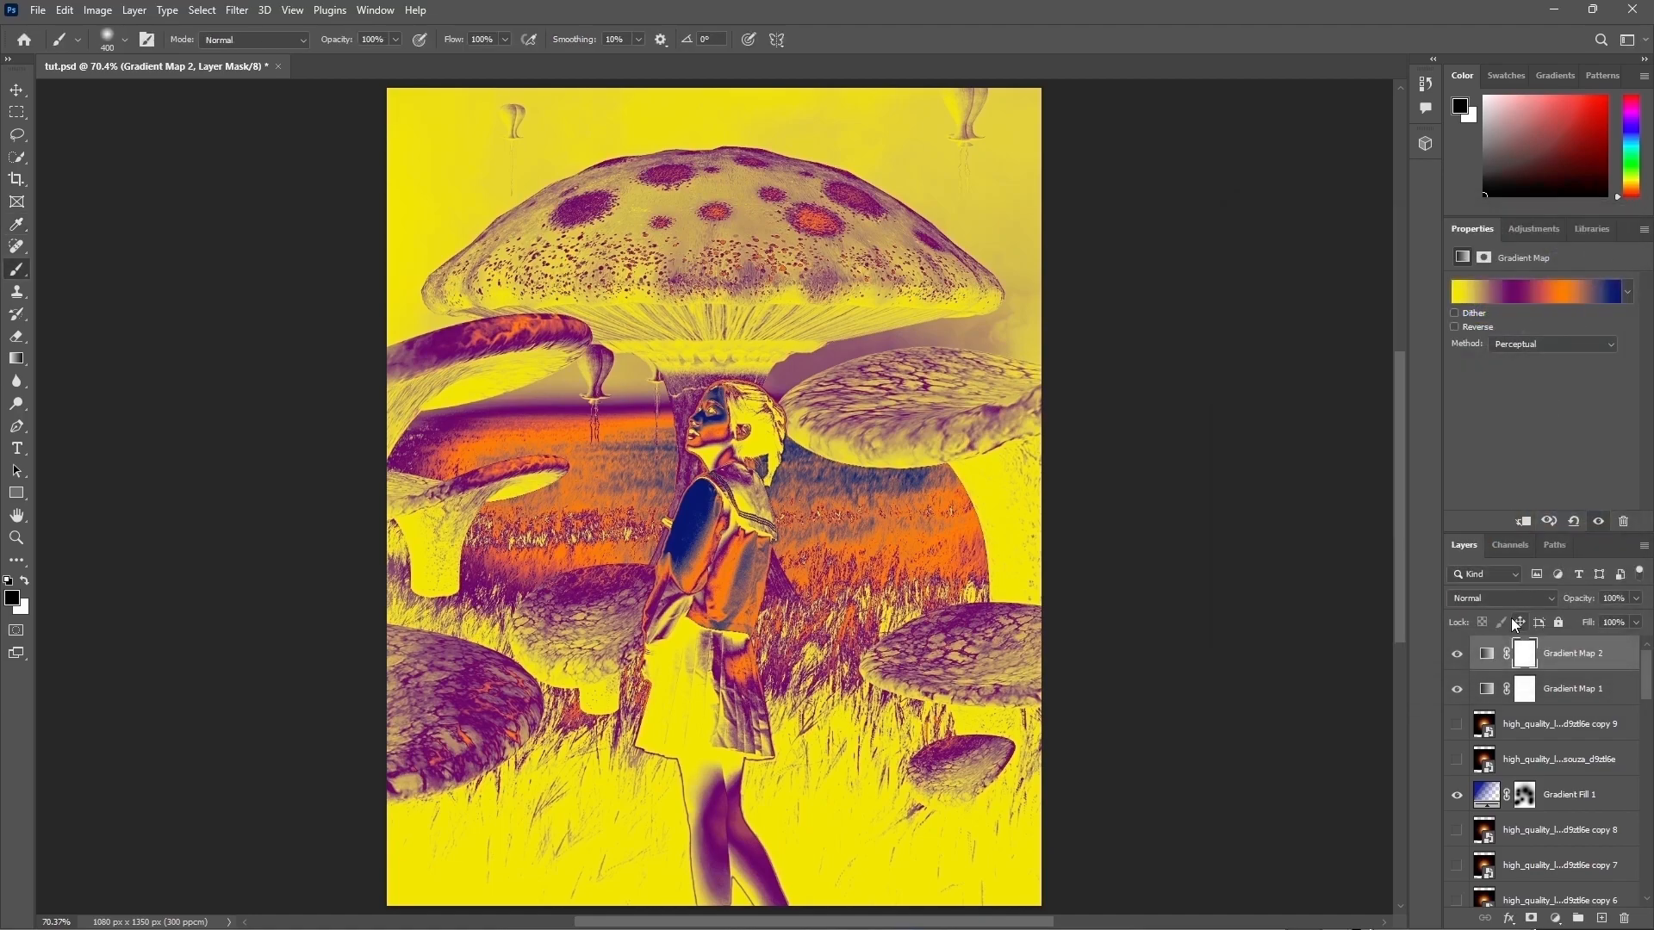
Step: Set Gradient Map 2 to Overlay blend mode at 20% opacity
click(1503, 598)
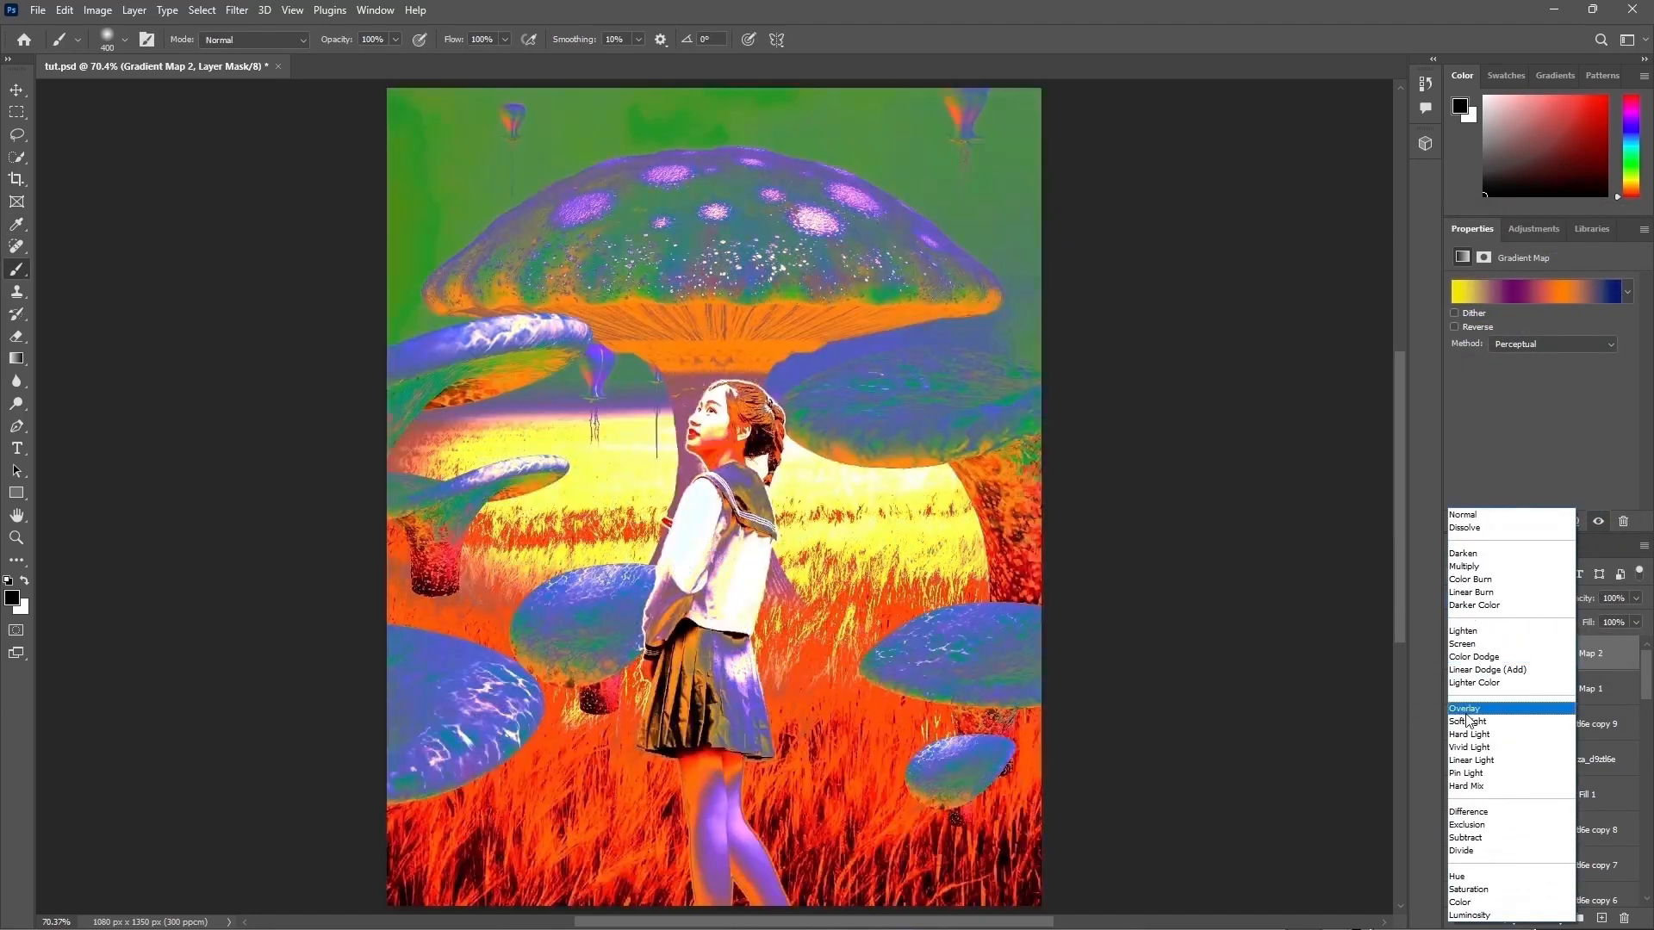
click(1465, 707)
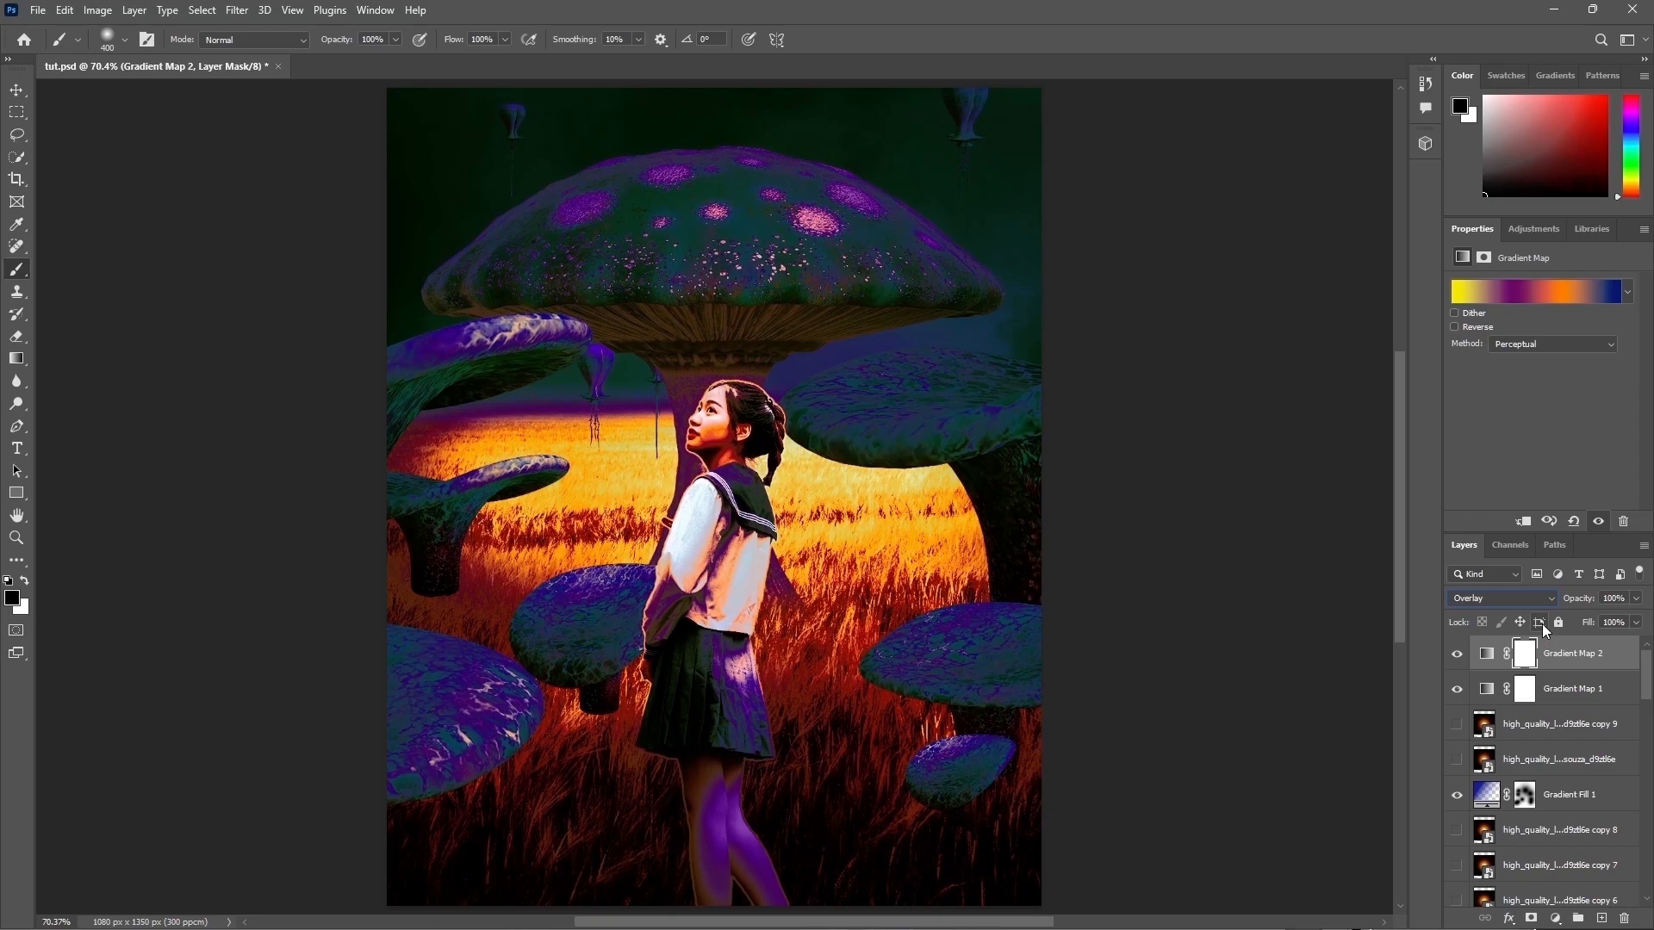
drag(1594, 596, 1558, 606)
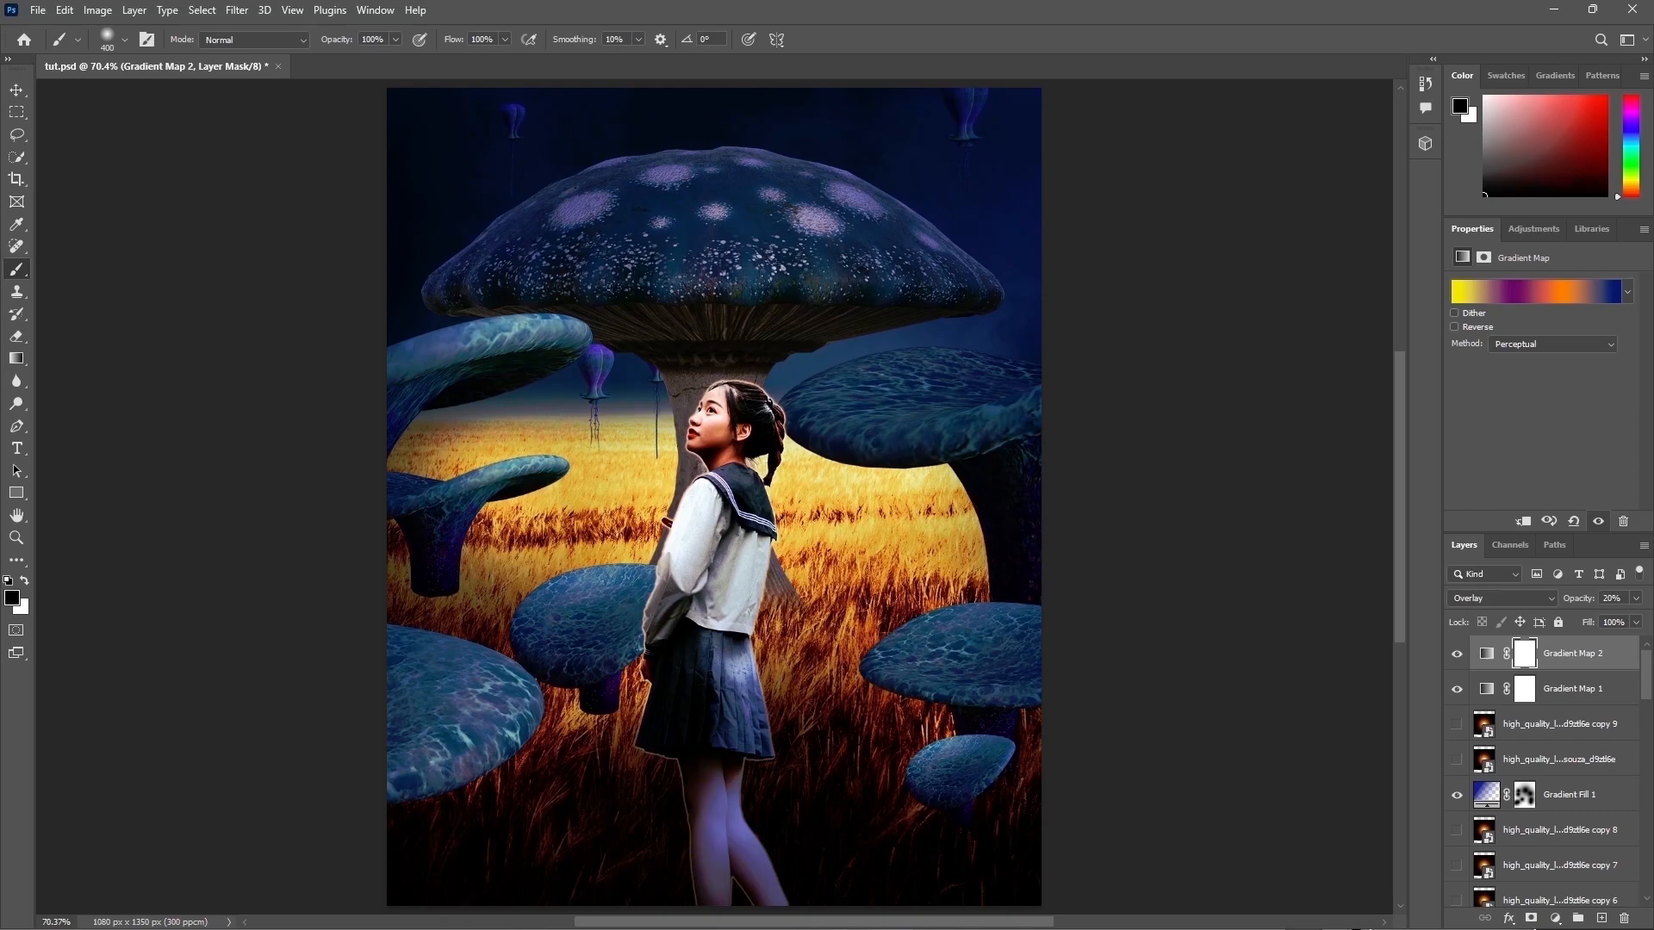
Step: Show the top lens flare layer and scale it down onto the small hanging lantern left of the big mushroom stem
click(1478, 733)
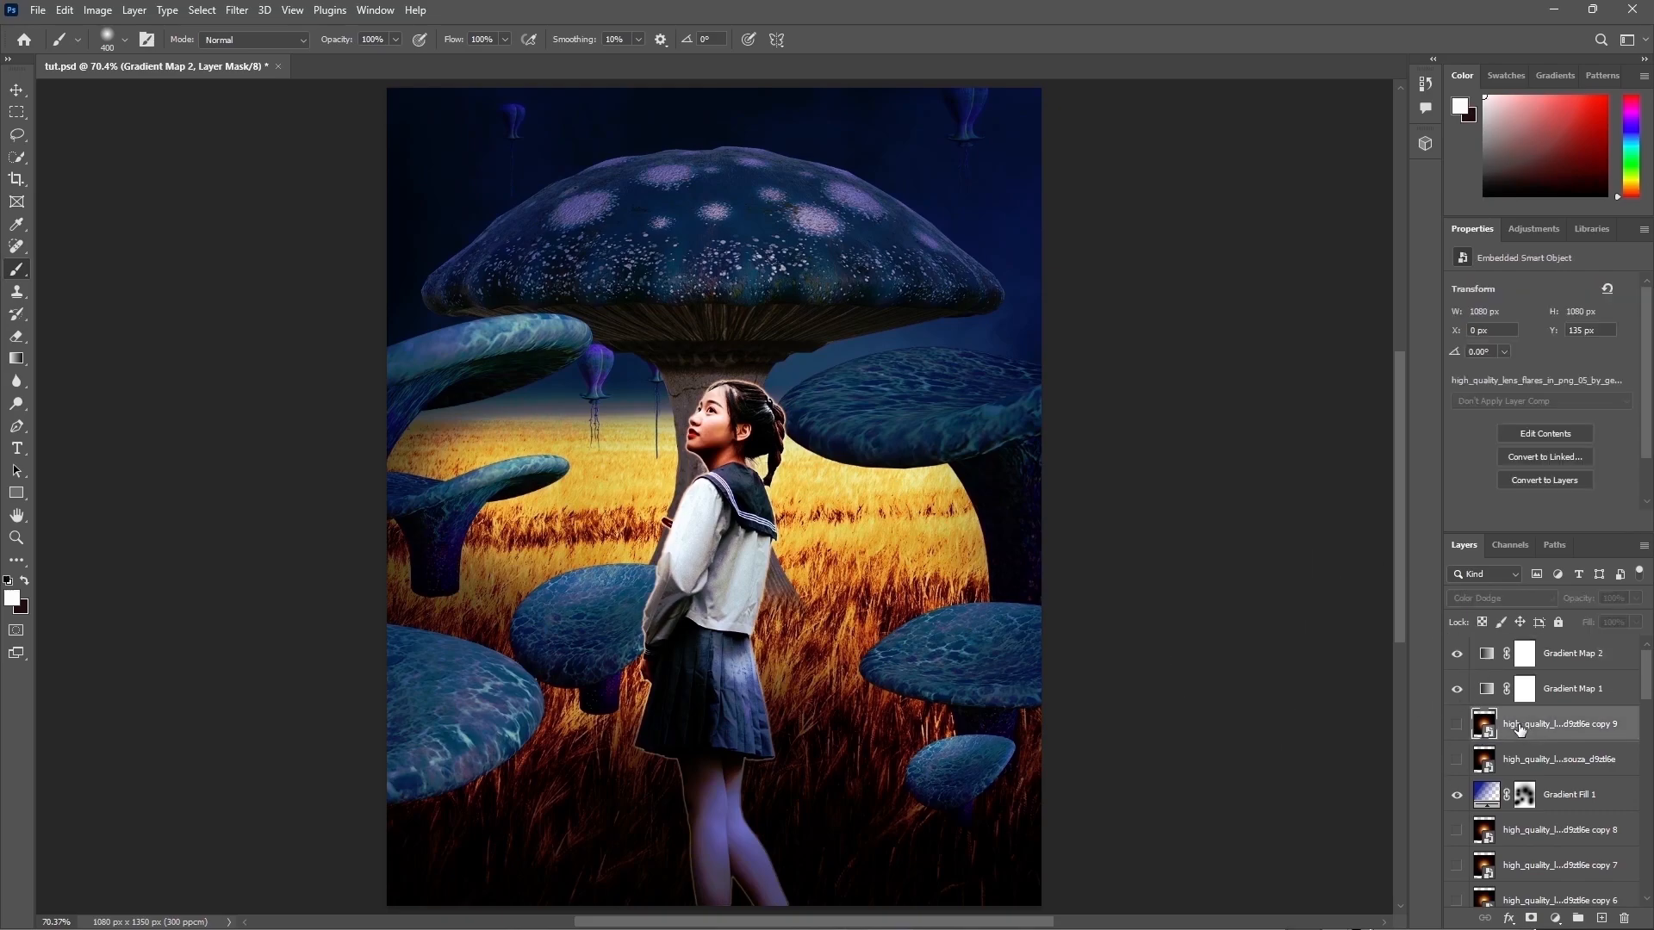
click(1457, 725)
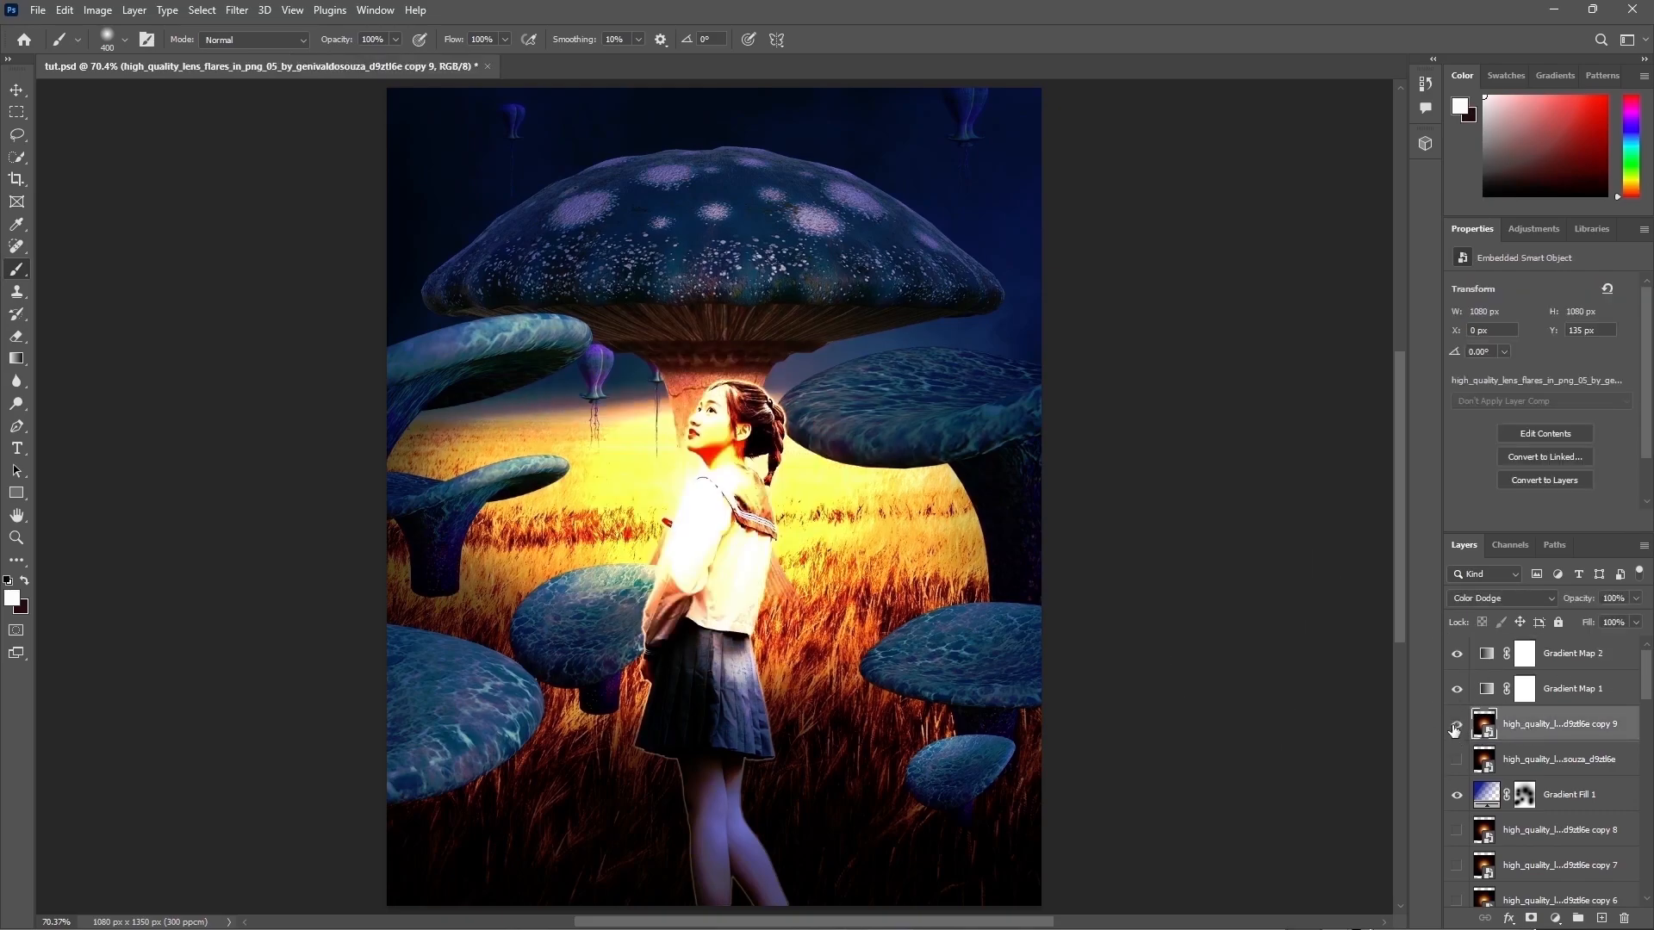
key(ctrl+t)
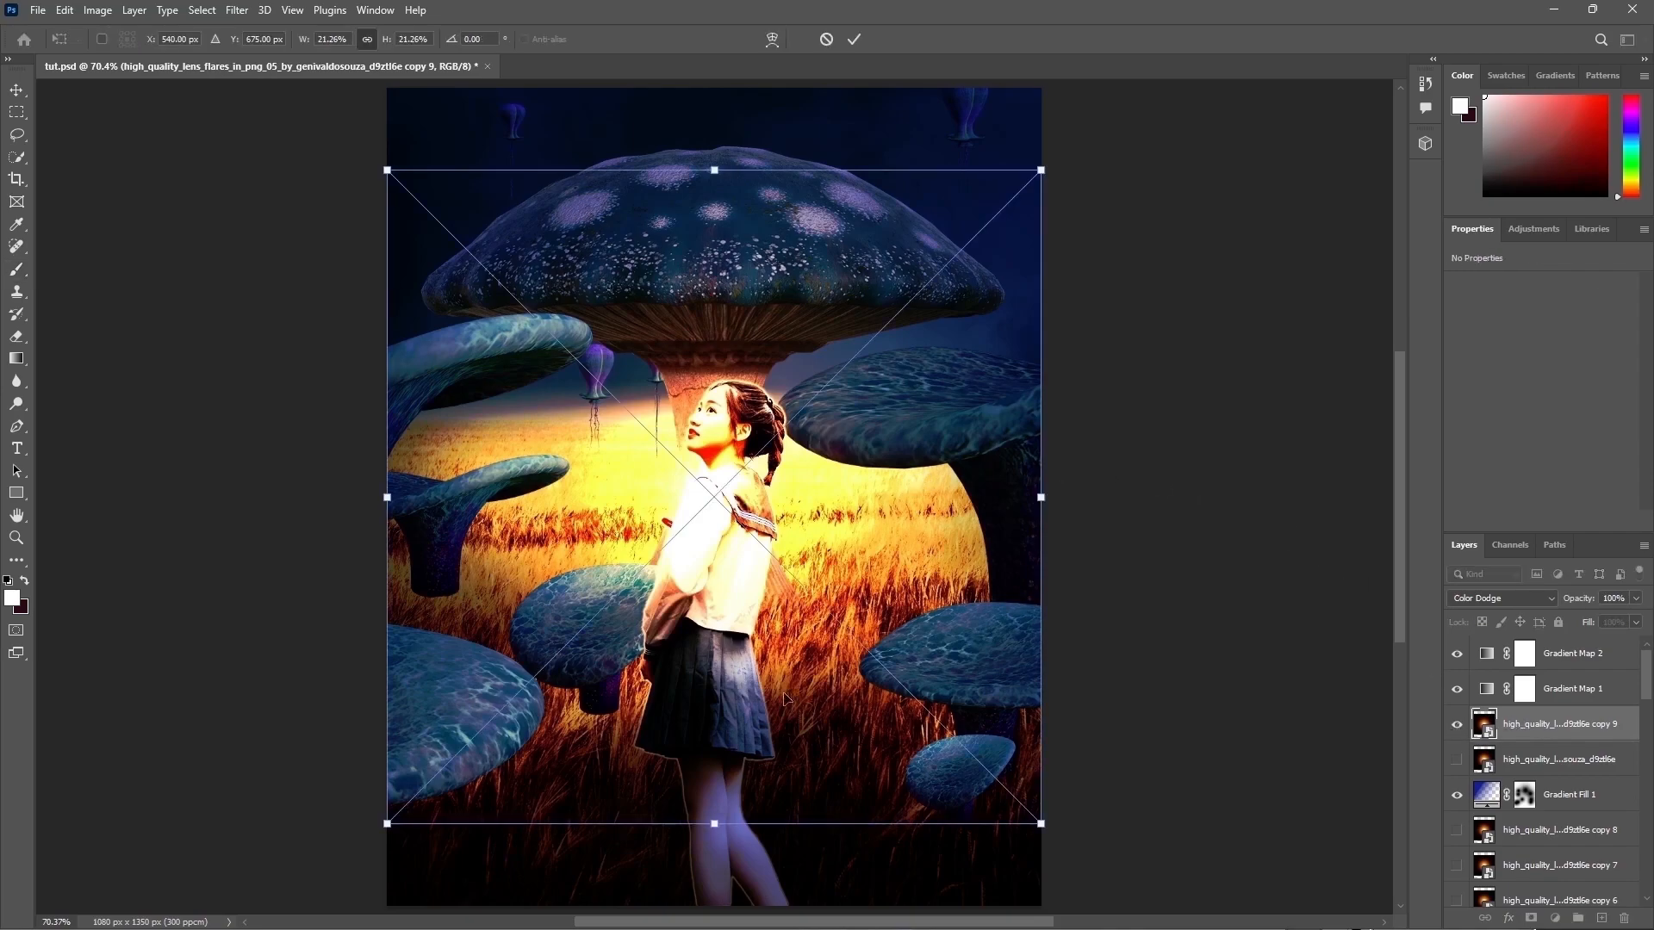
drag(710, 824, 714, 441)
drag(1011, 305, 740, 293)
drag(714, 170, 718, 225)
drag(737, 295, 617, 363)
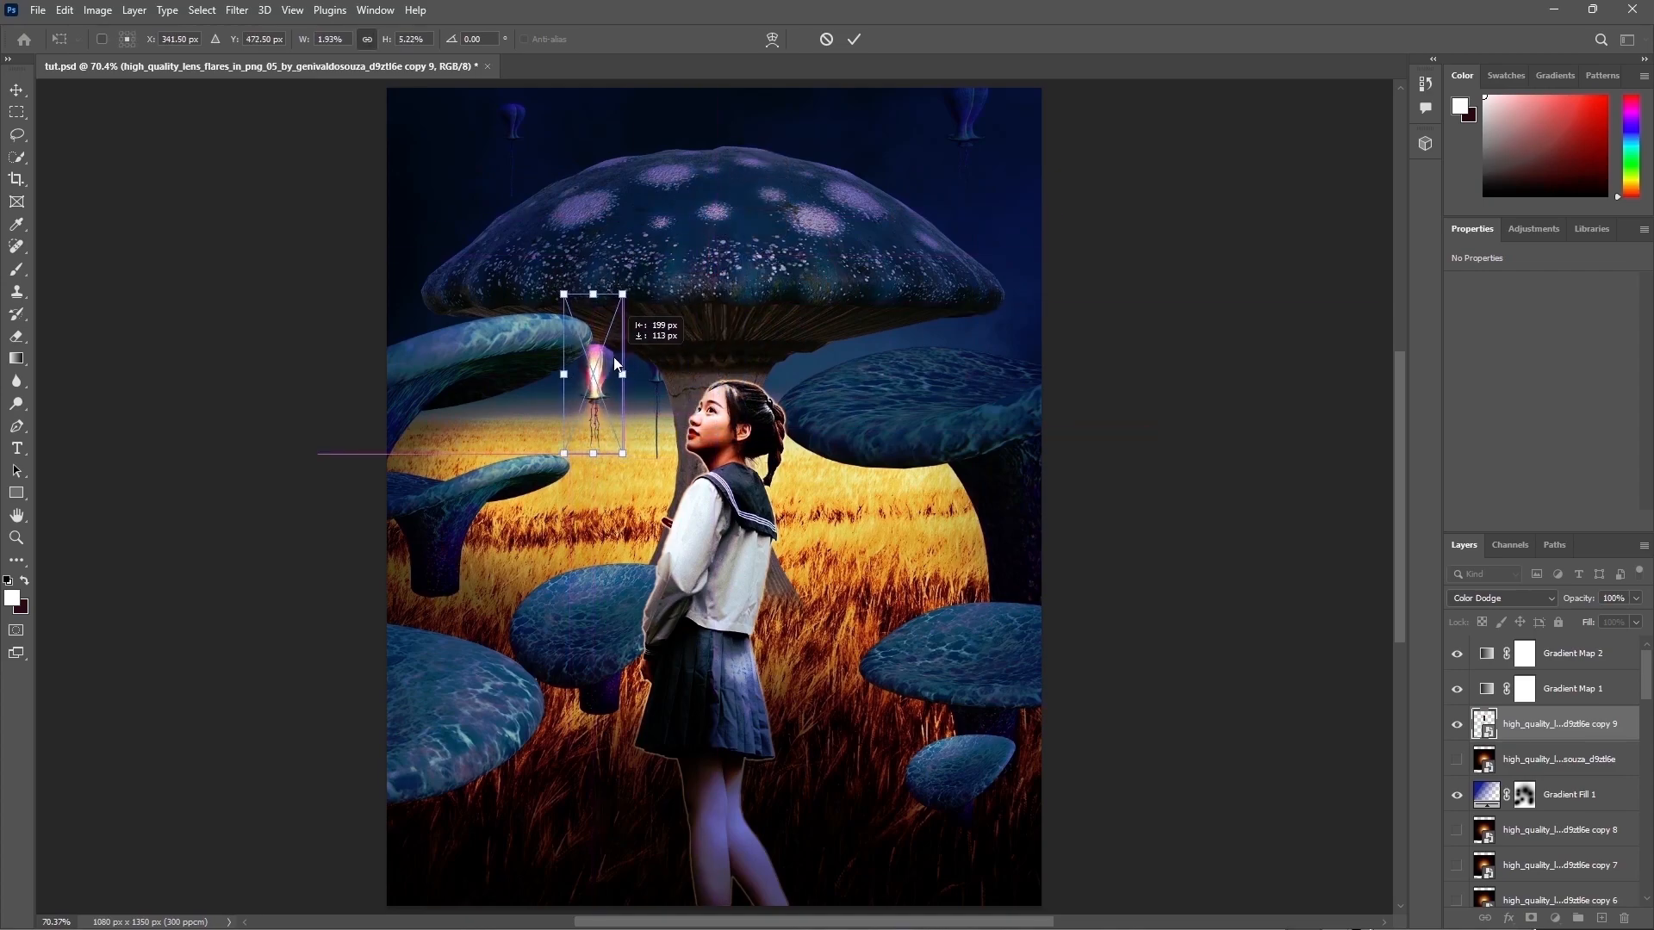
mouse_move(593, 453)
mouse_down()
mouse_move(570, 376)
mouse_move(597, 423)
mouse_up()
drag(600, 326, 601, 343)
drag(594, 406, 596, 415)
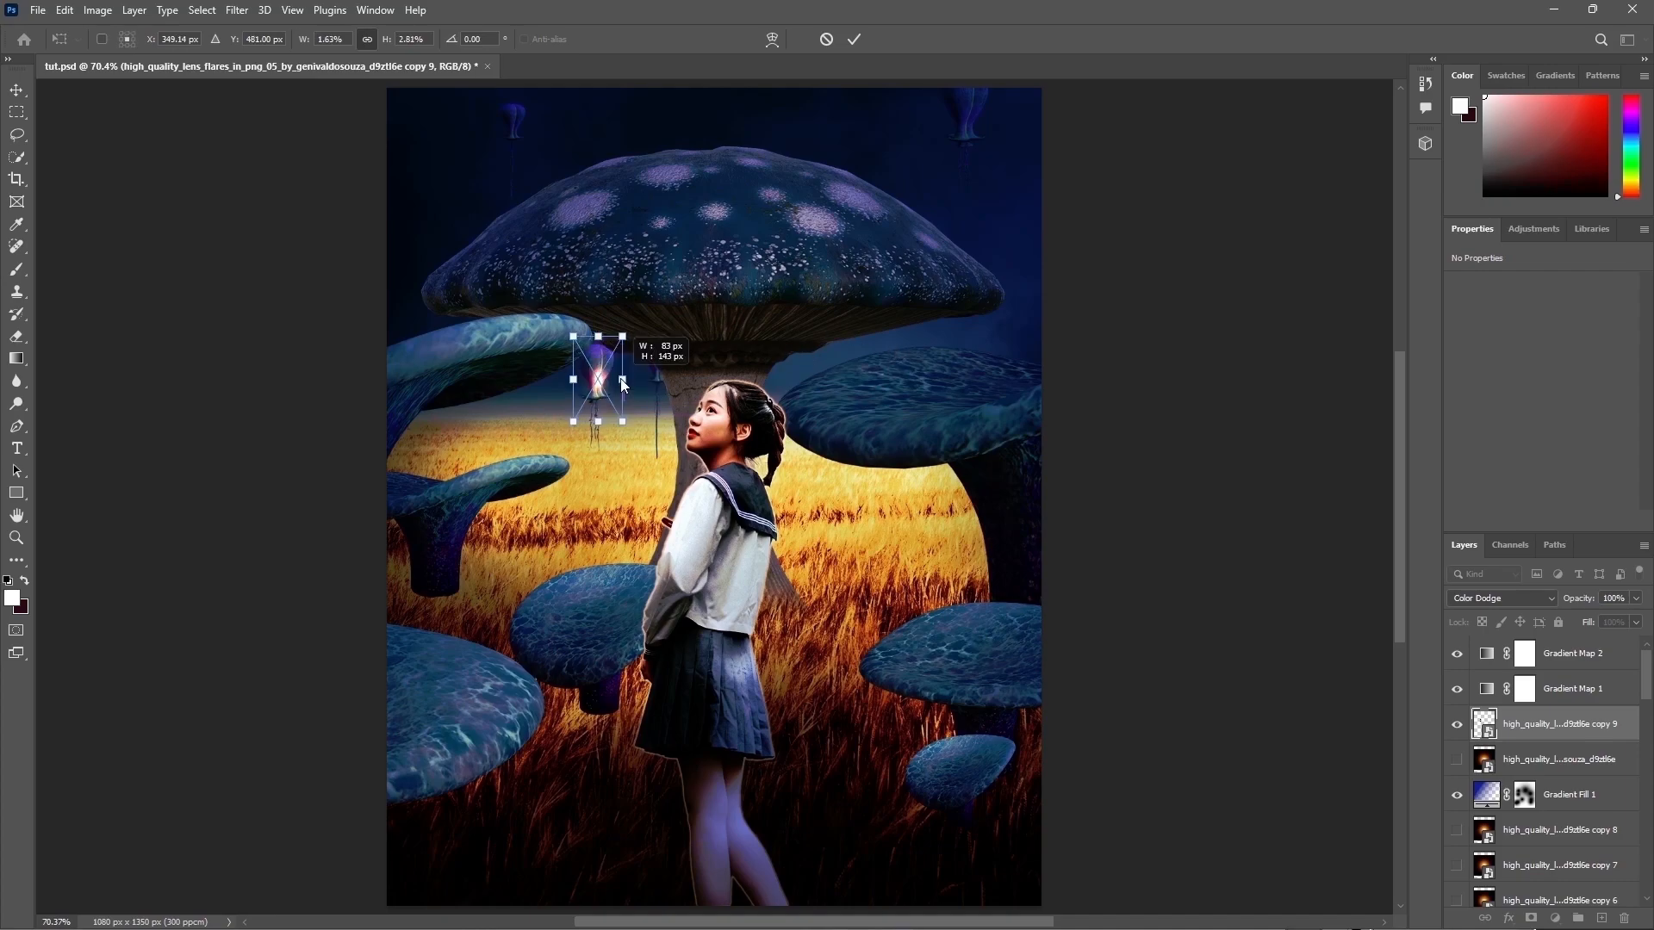
key(Return)
Step: Nudge the lantern flare slightly lower with Free Transform
key(b)
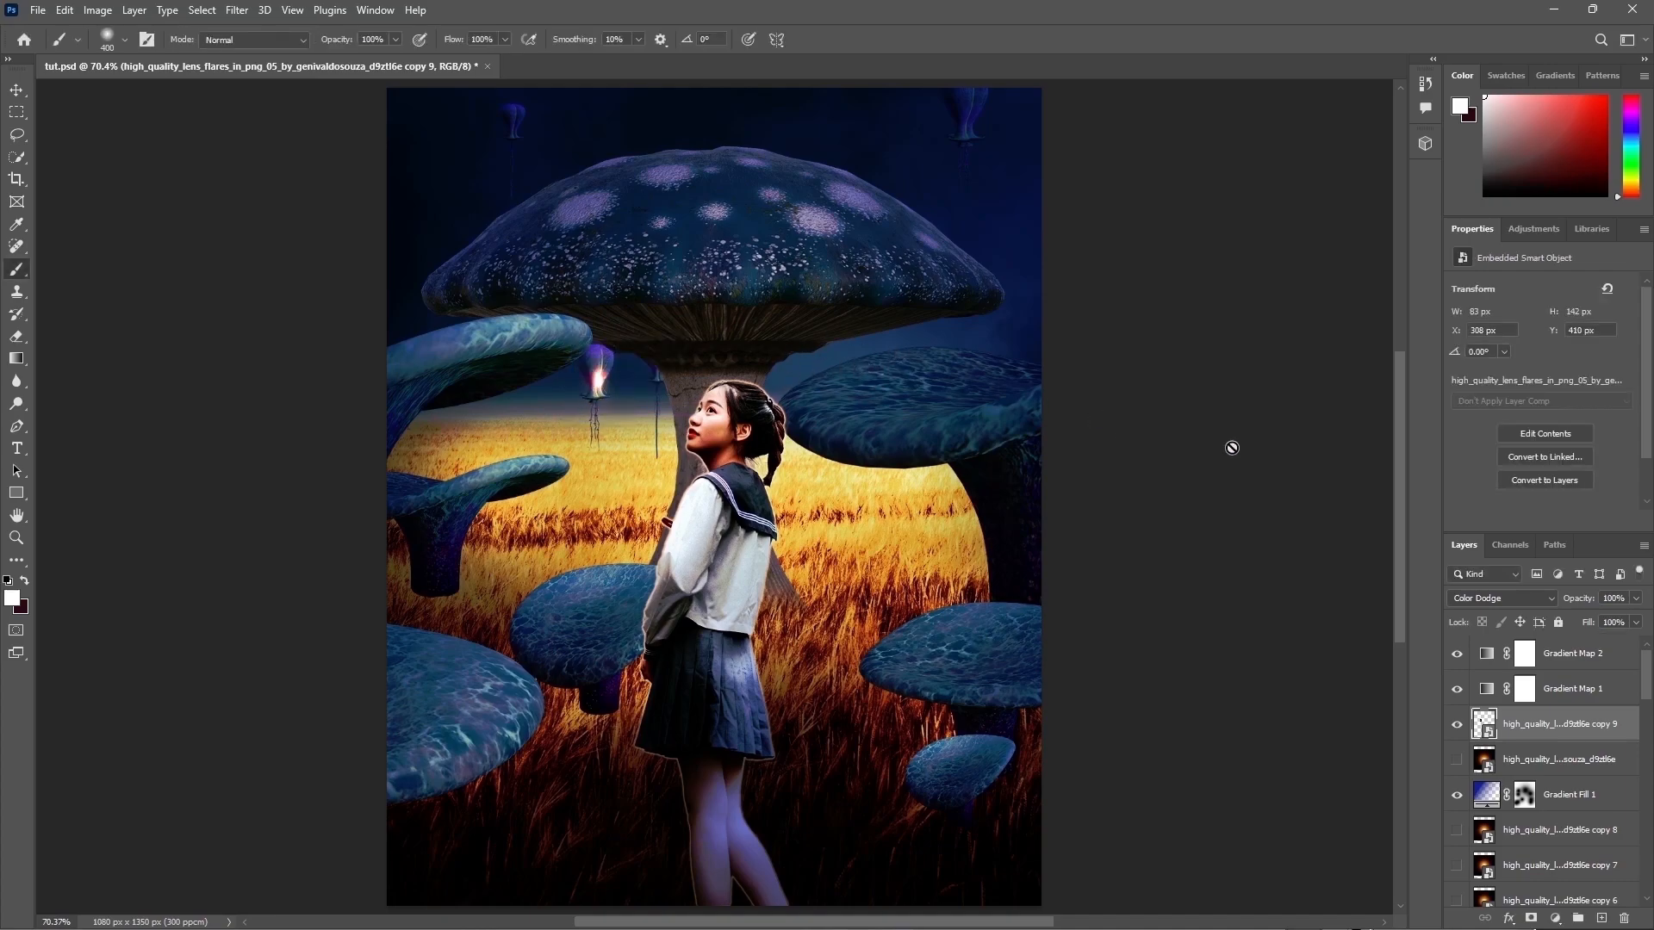
key(ctrl+t)
drag(600, 337, 600, 354)
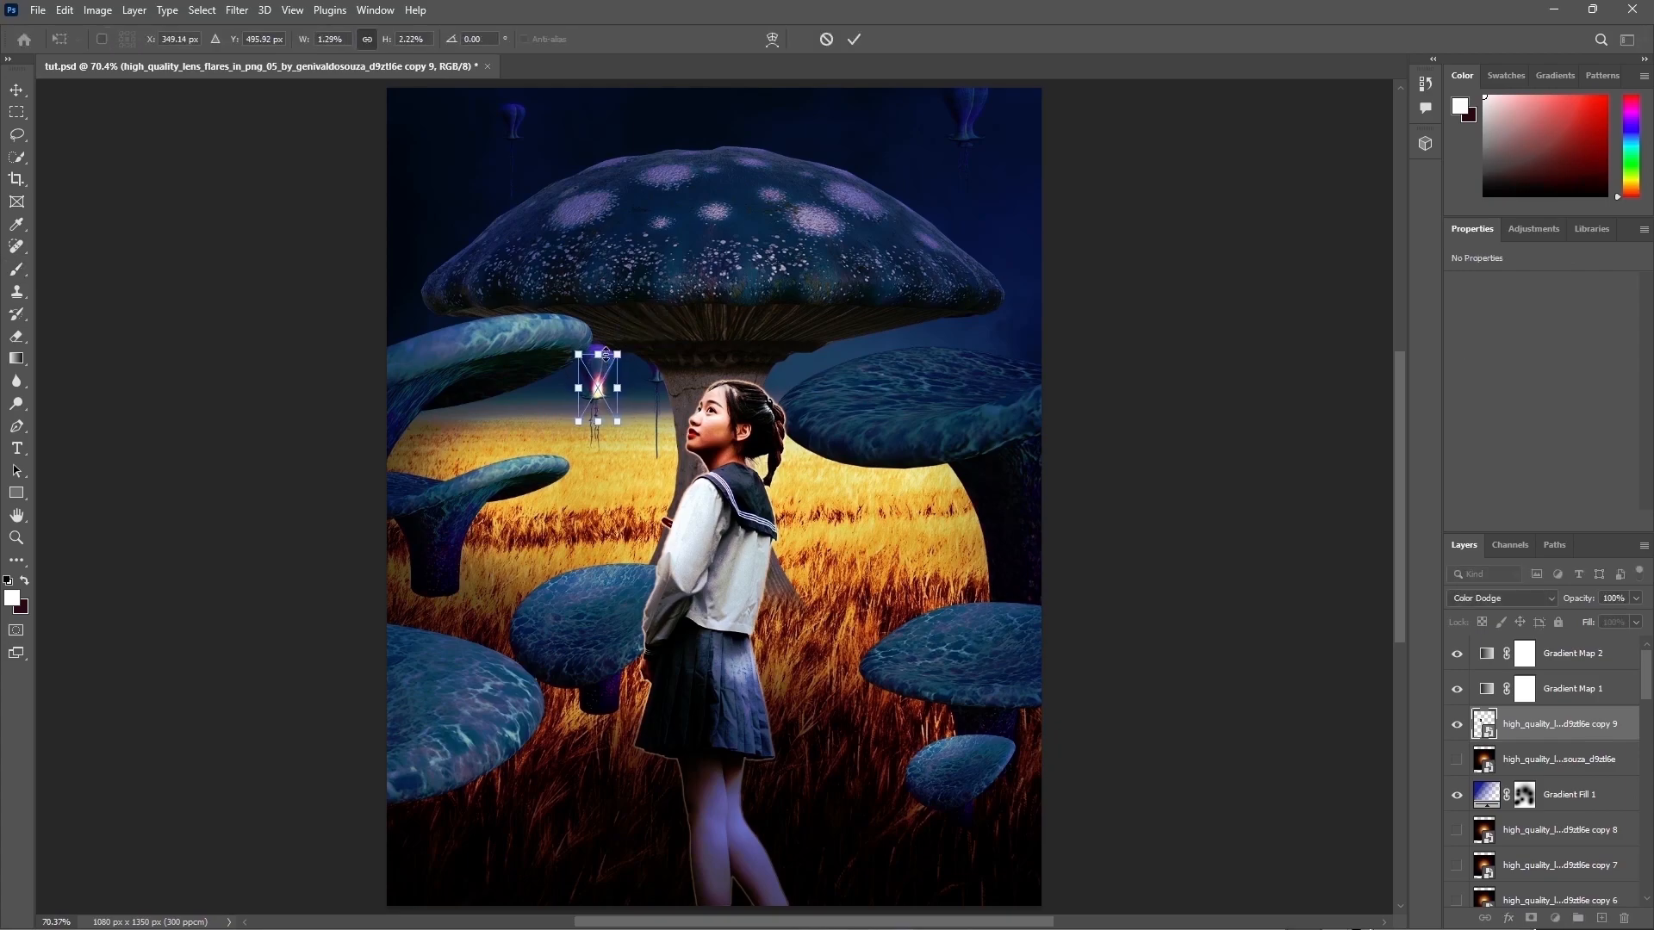
key(Return)
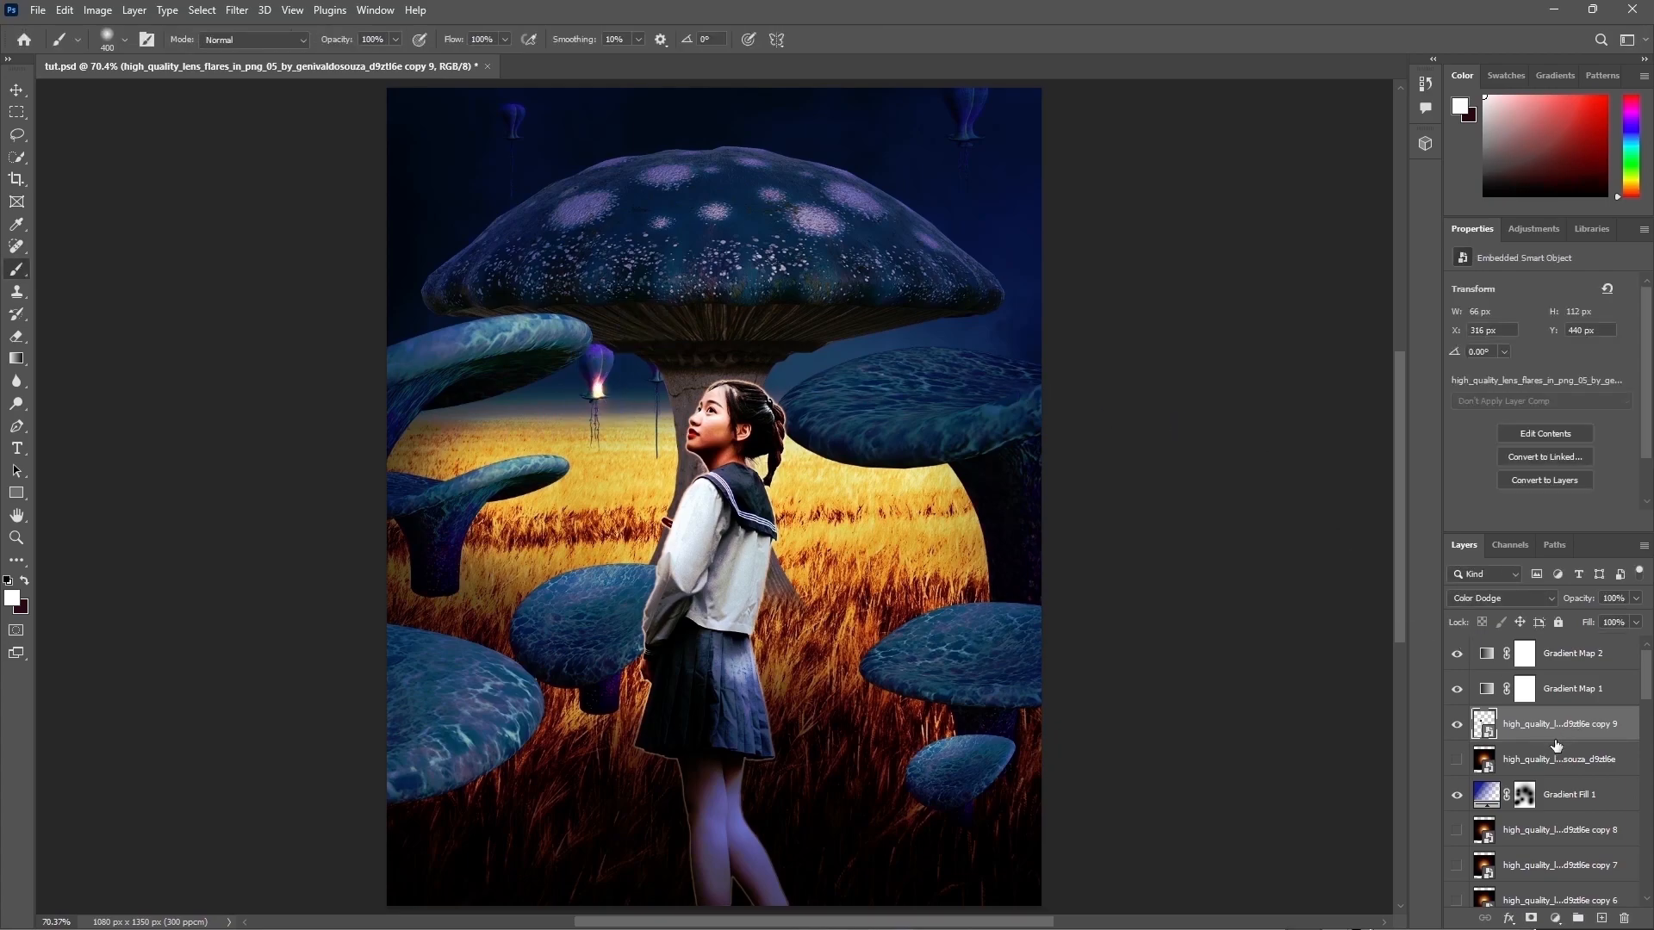
Step: Show the next lens flare layer and shrink it onto the second lamp beside the big mushroom stem
click(1522, 761)
click(1456, 759)
key(ctrl+t)
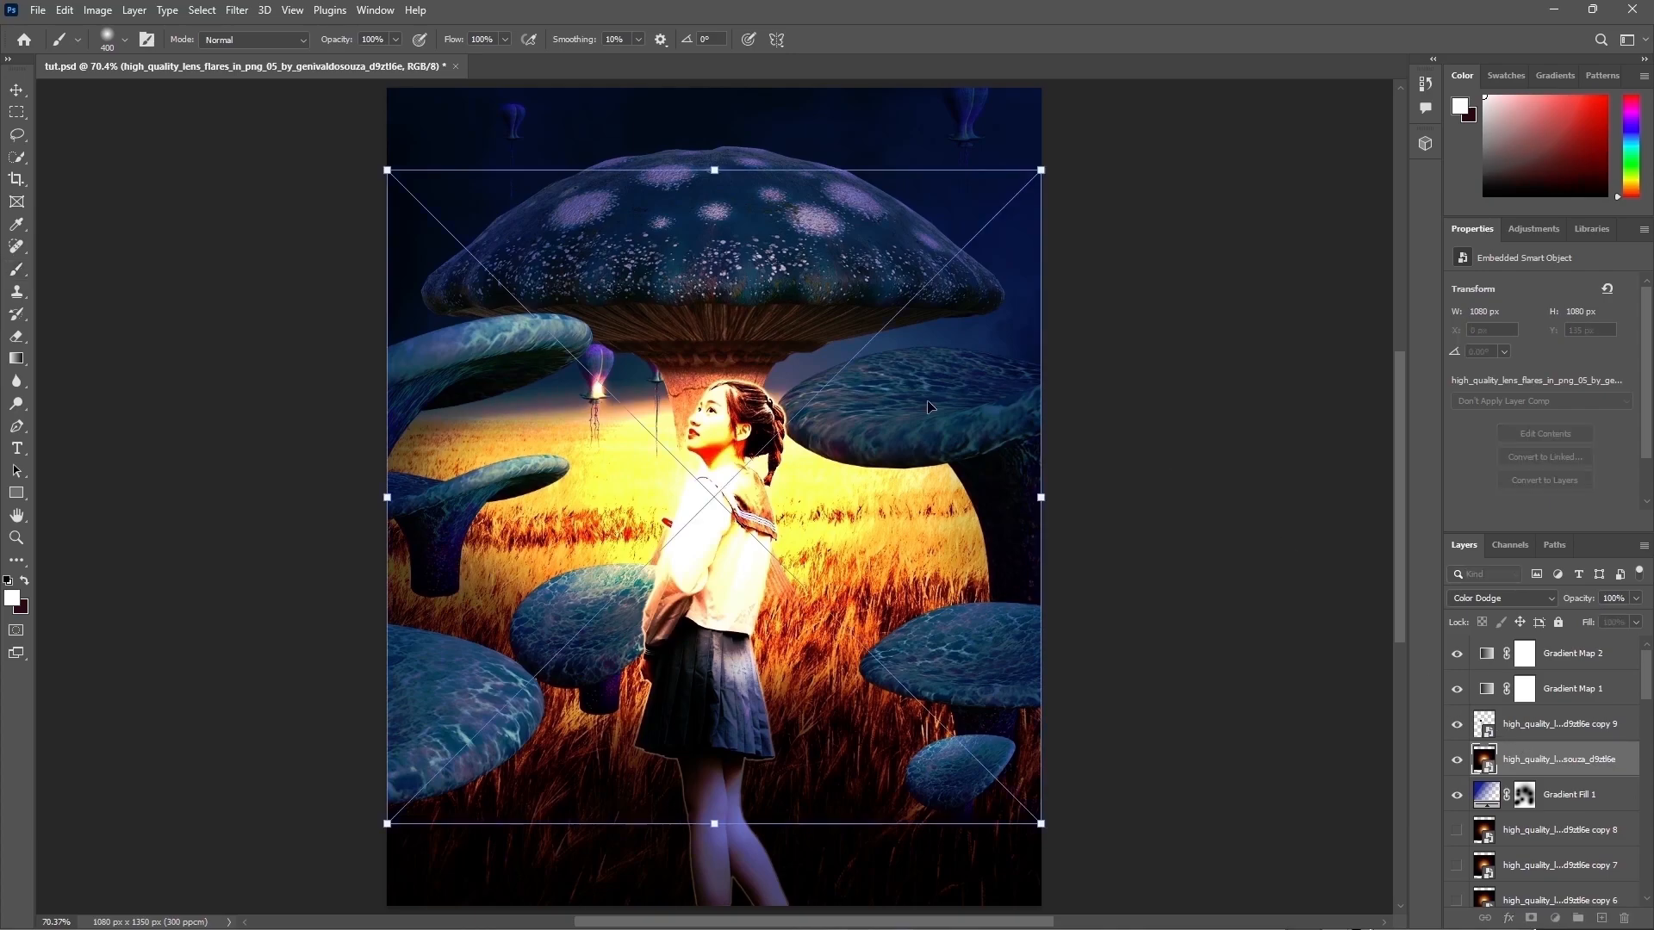
mouse_move(751, 701)
mouse_down()
mouse_move(758, 308)
mouse_move(716, 194)
mouse_move(646, 378)
mouse_up()
key(Return)
key(b)
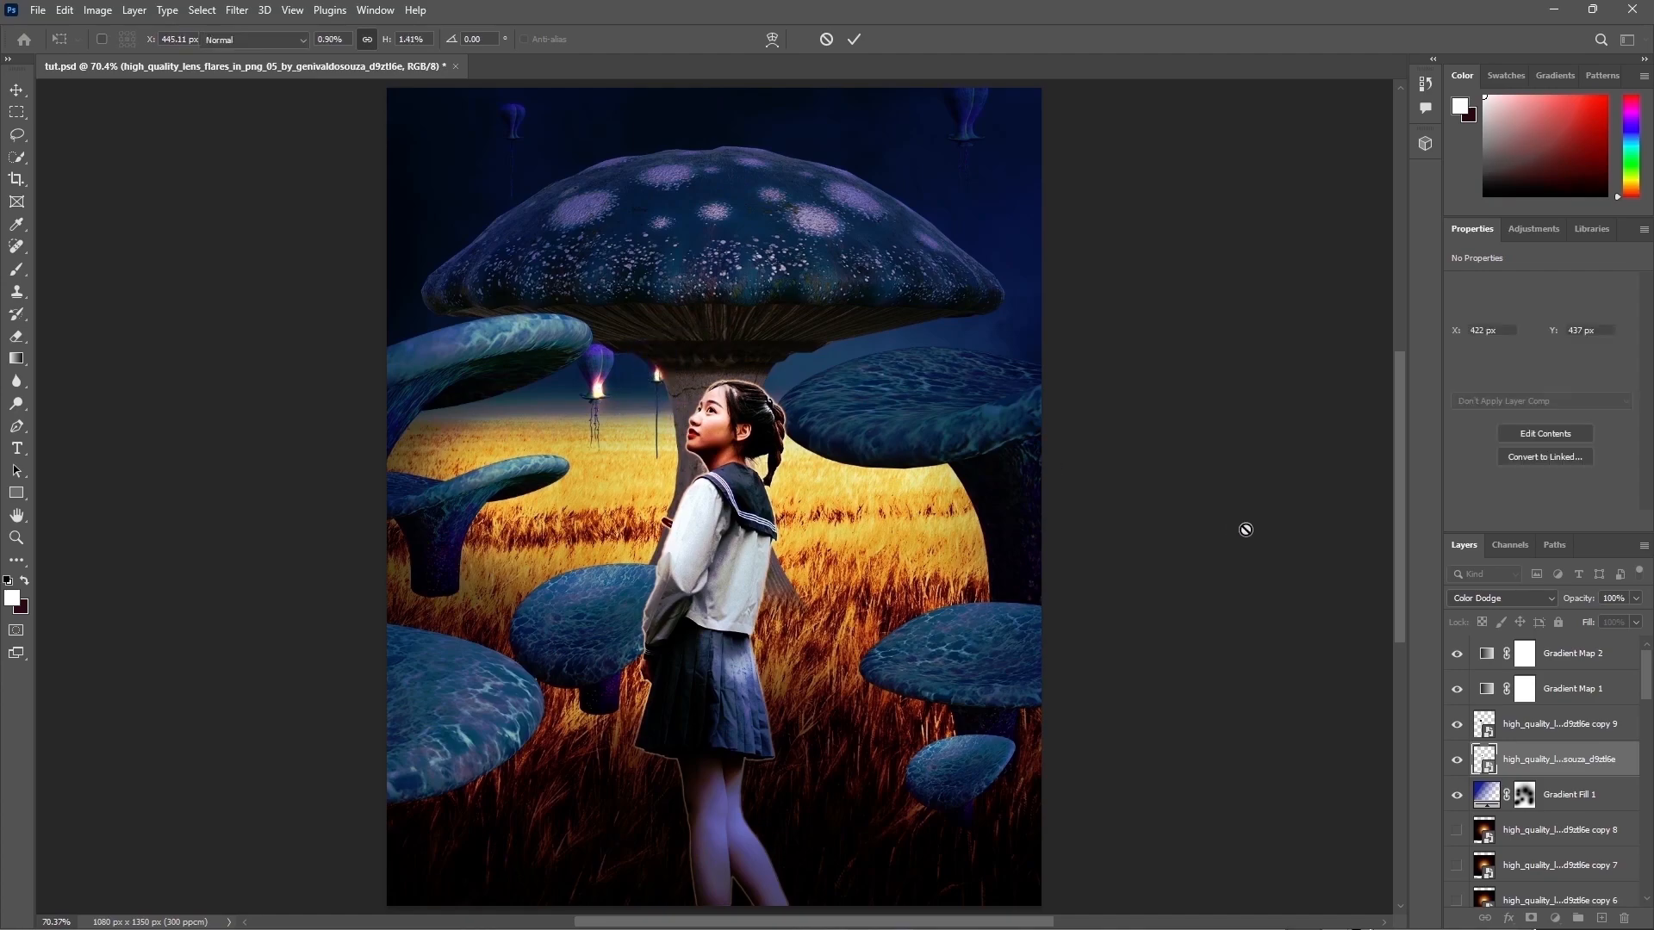
Step: Show another lens flare layer and scale it into a wide glow under the big mushroom cap
scroll(1550, 724, down, 5)
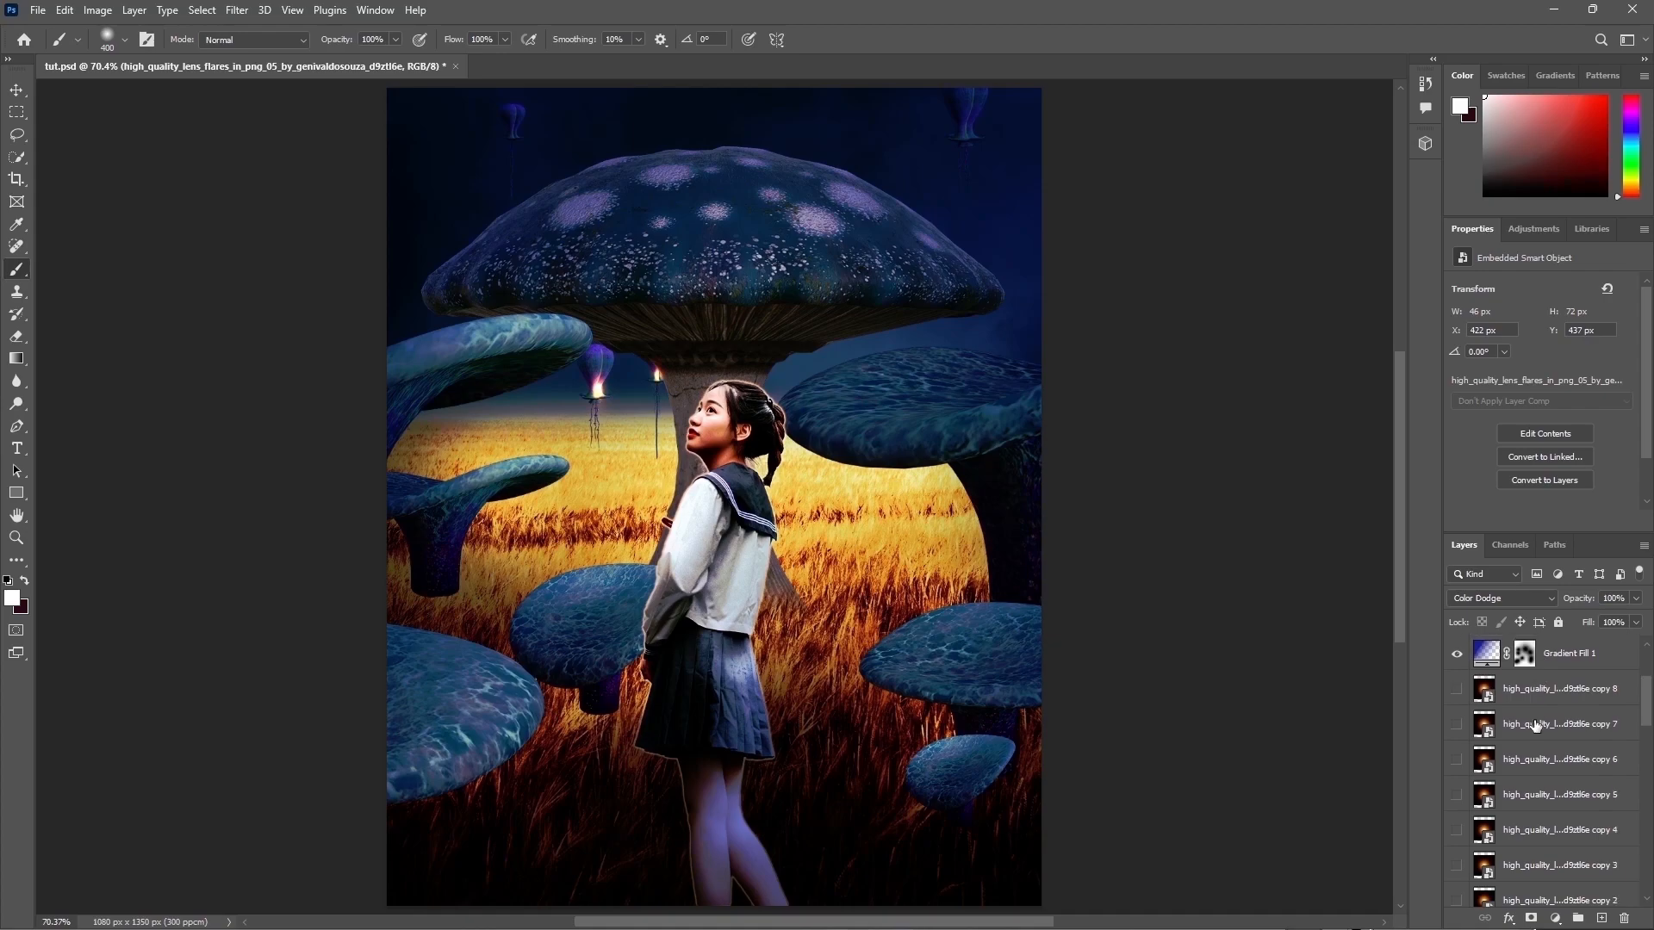
click(1471, 762)
click(1456, 762)
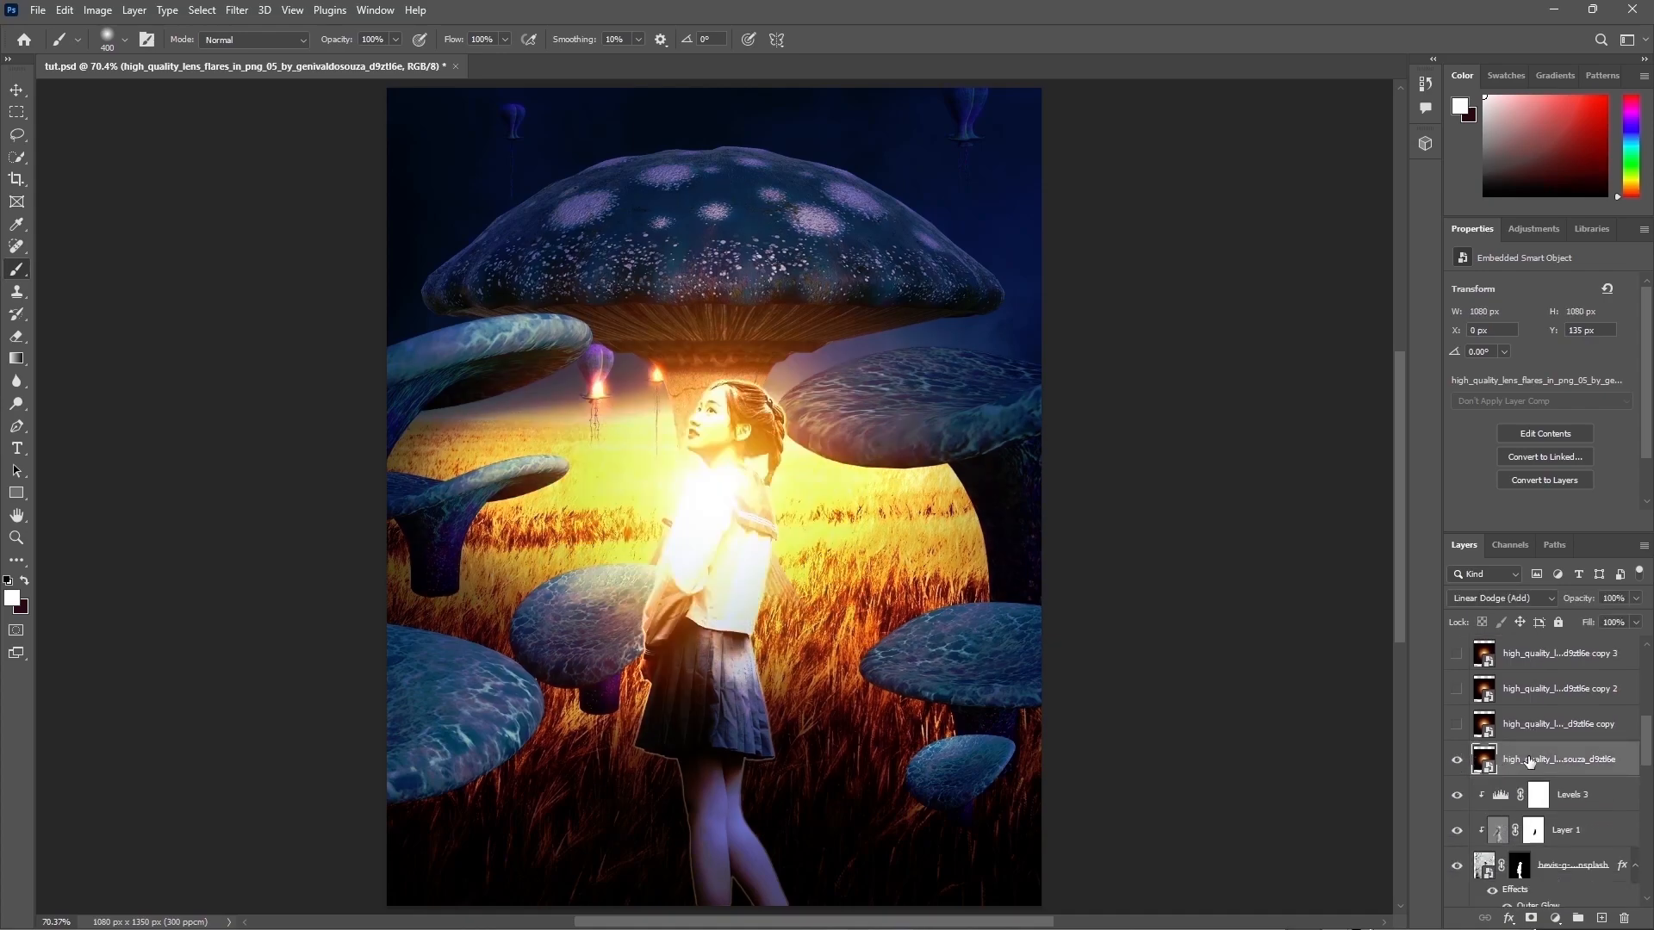
key(ctrl+t)
drag(714, 823, 714, 480)
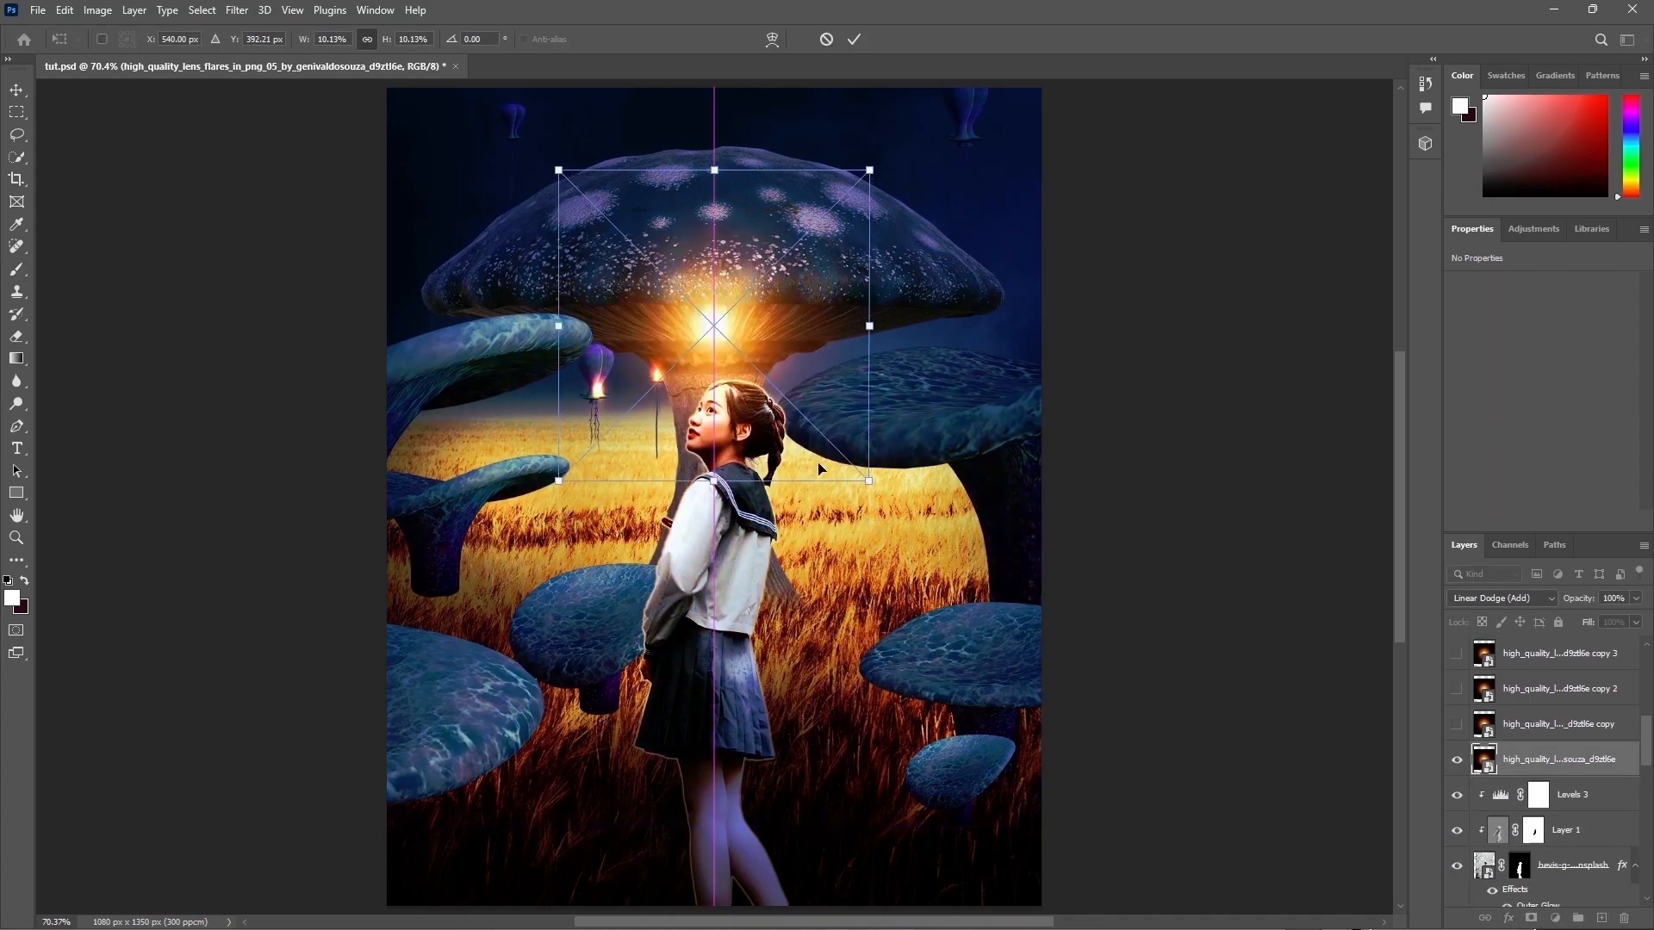
drag(714, 170, 714, 255)
drag(870, 326, 940, 326)
mouse_move(713, 394)
mouse_down()
mouse_move(714, 420)
mouse_move(720, 406)
mouse_up()
drag(715, 235, 719, 253)
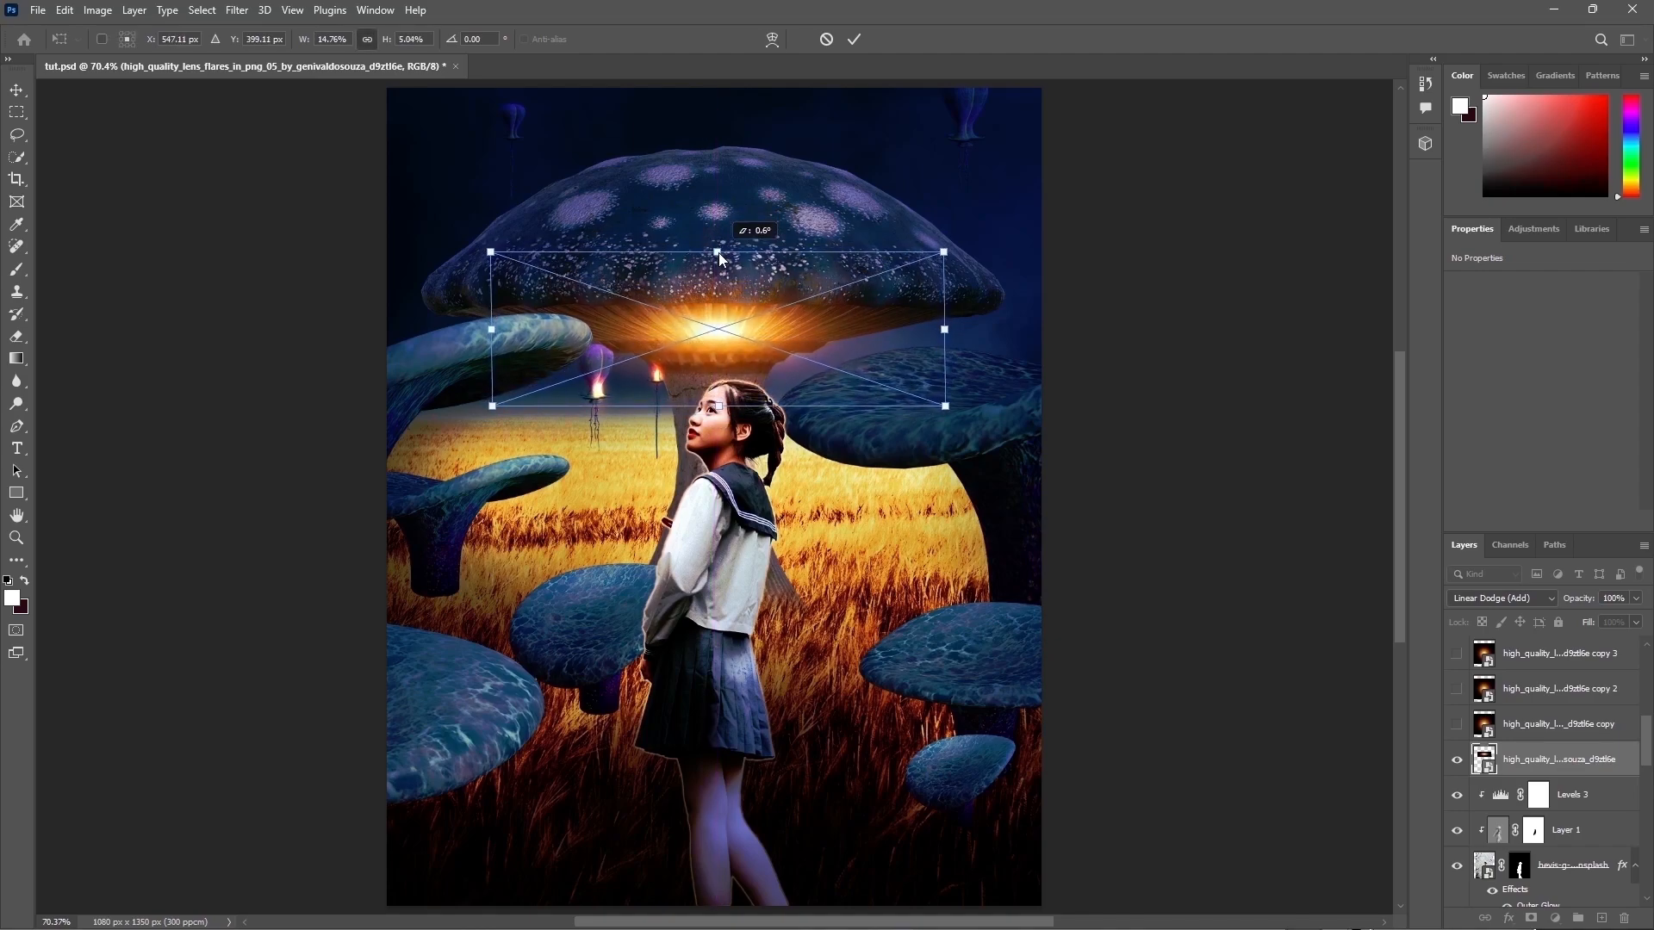
key(Return)
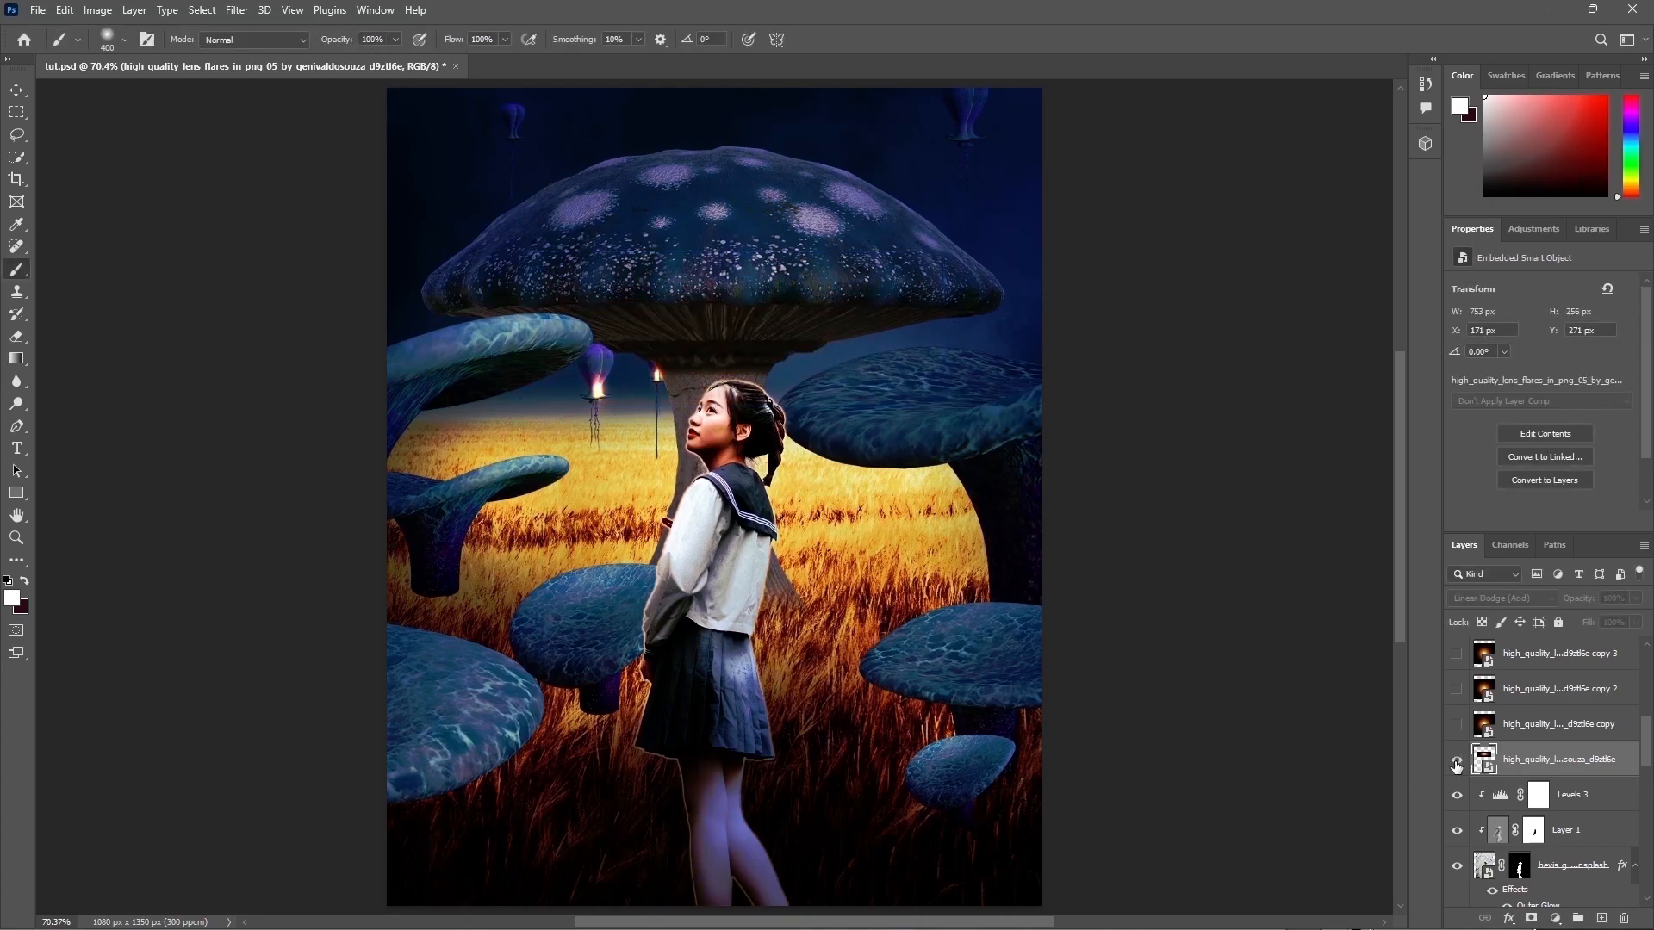
Step: Show the flare copy layer and scale and rotate it into a thin glow along the right mushroom's rim
click(1561, 724)
key(ctrl+comma)
key(ctrl+t)
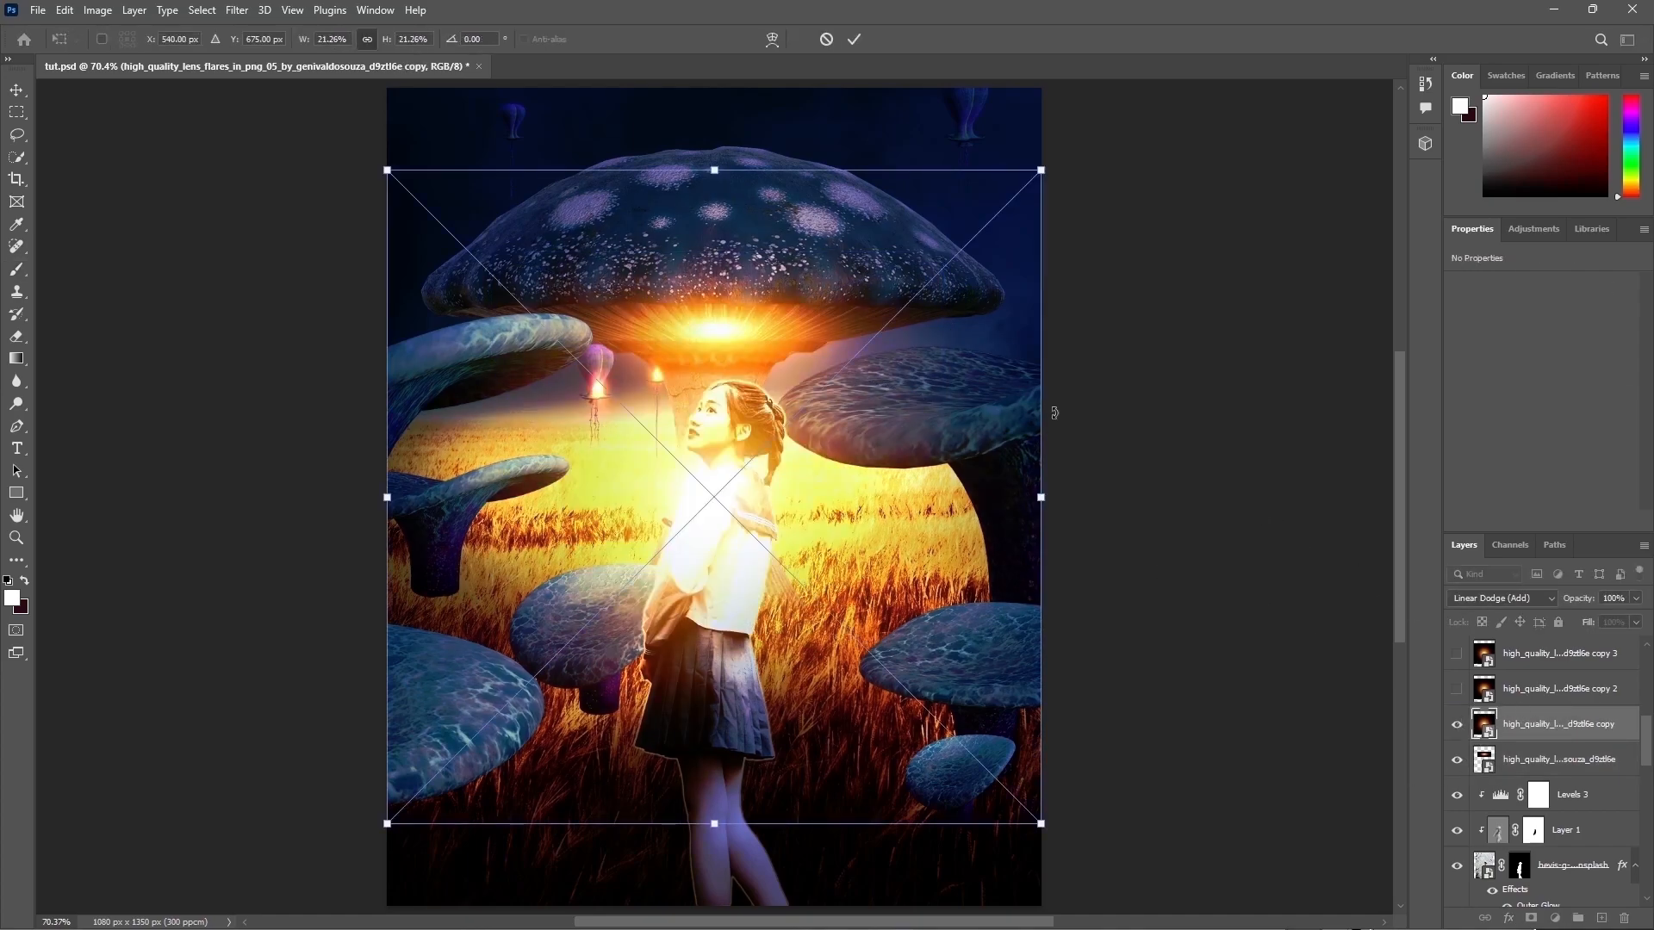
drag(703, 164, 1218, 454)
drag(1244, 284, 1221, 249)
drag(1076, 441, 1072, 440)
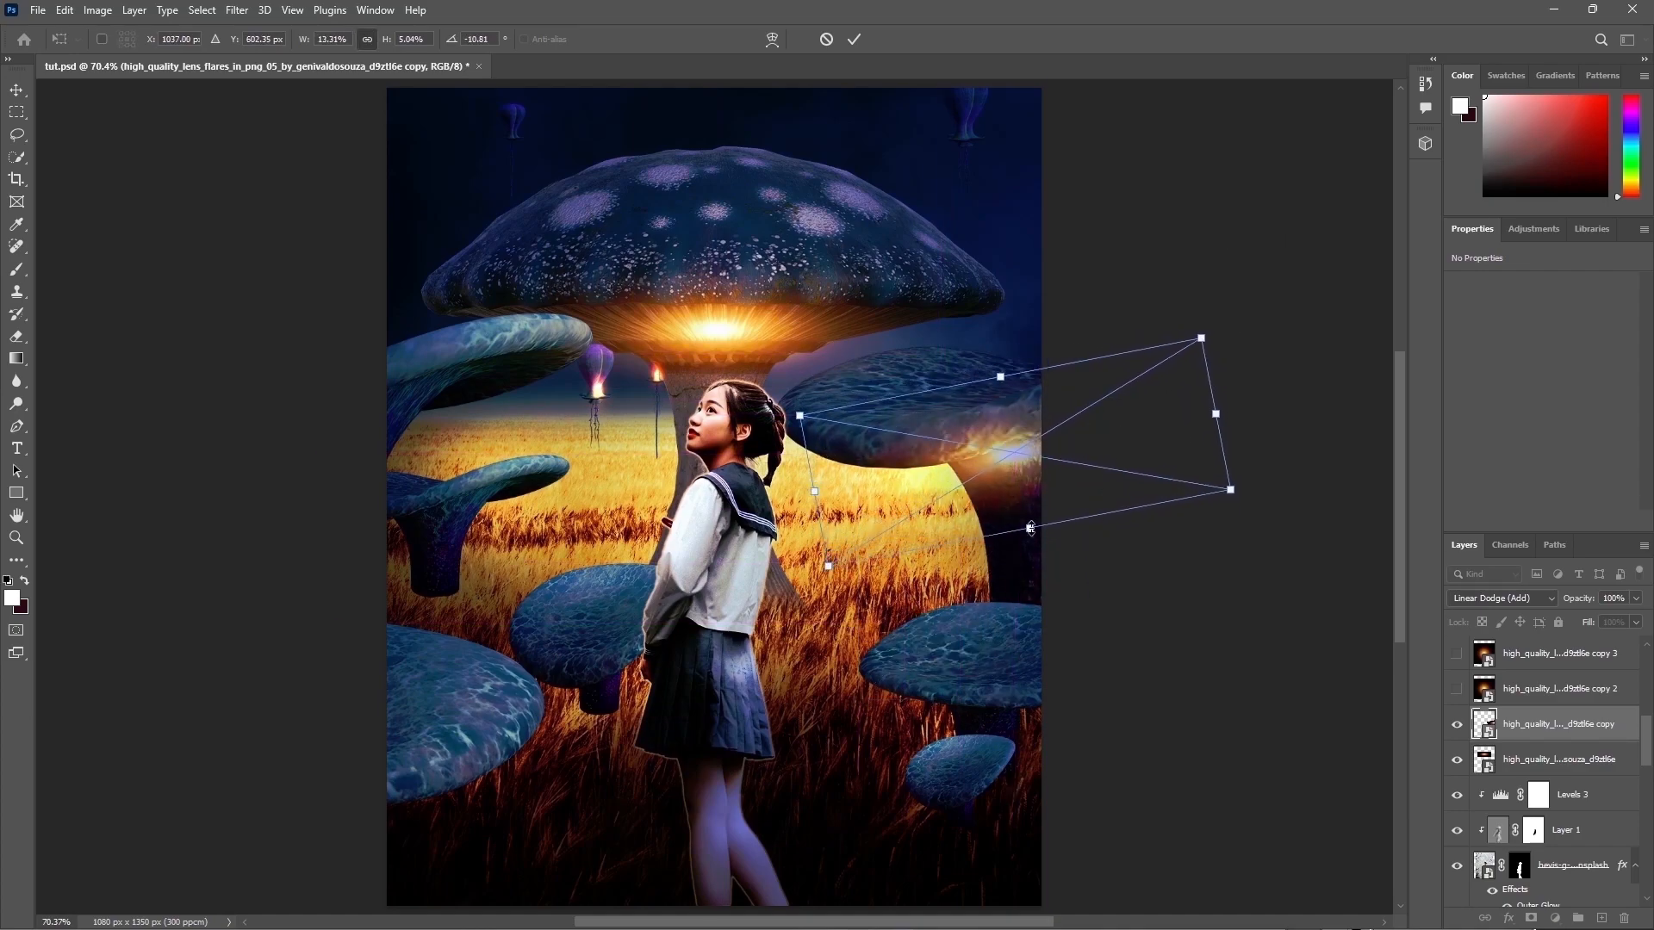
drag(1031, 528, 1035, 499)
drag(1051, 414, 1025, 390)
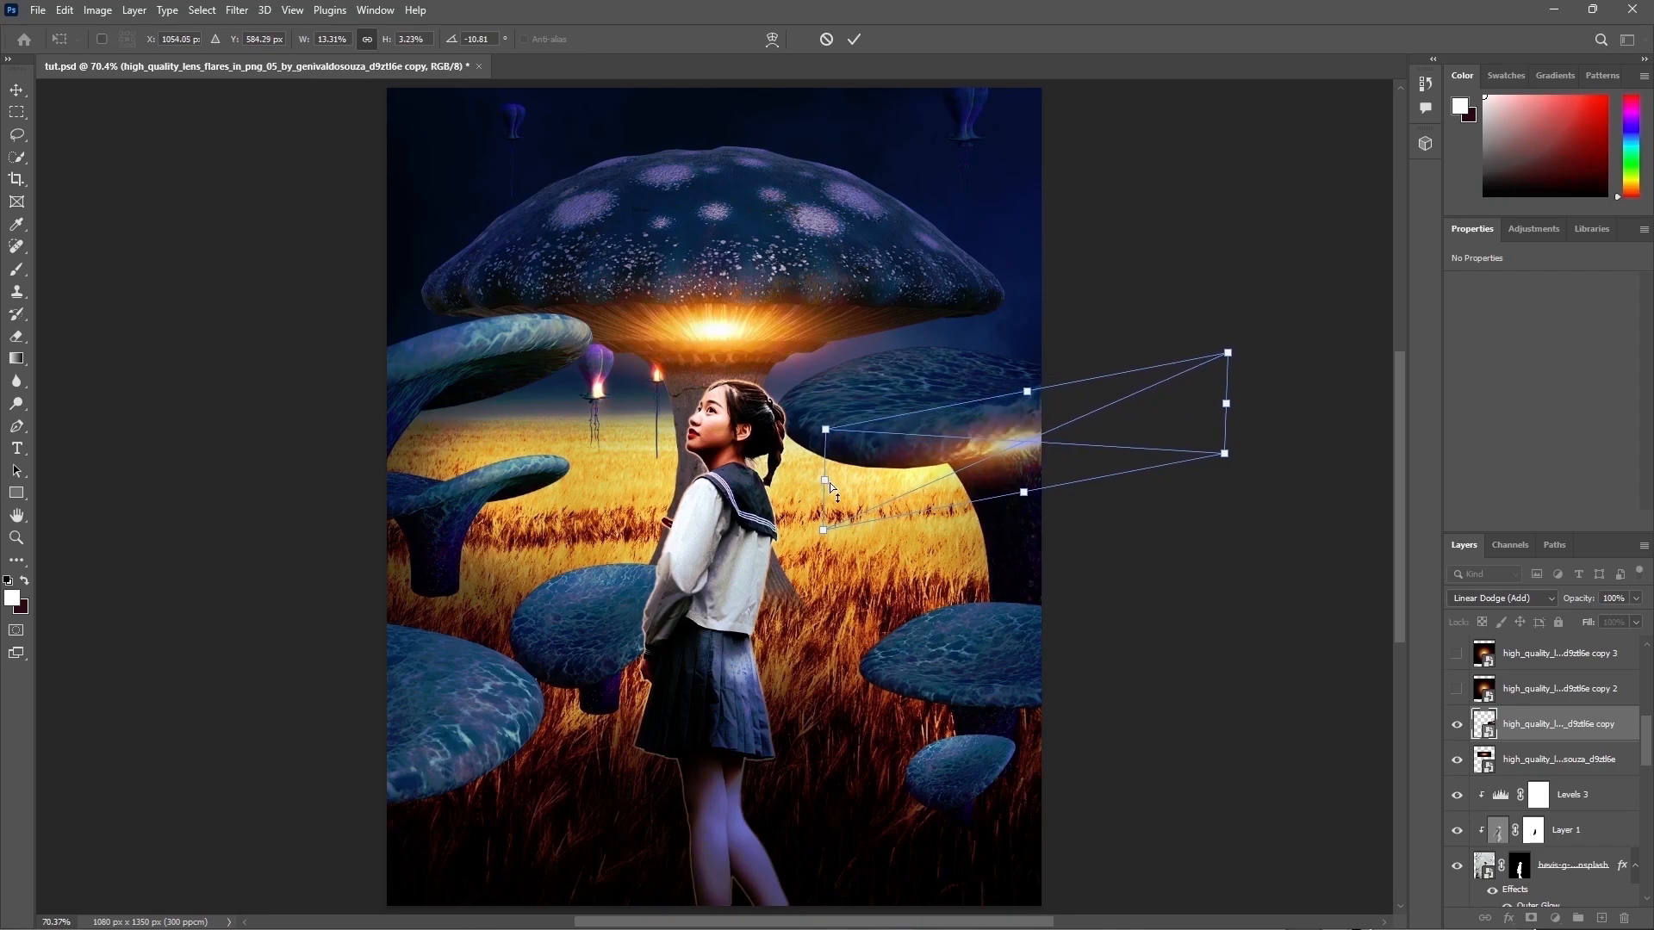
drag(827, 478, 786, 488)
drag(1226, 403, 1289, 394)
key(Return)
key(b)
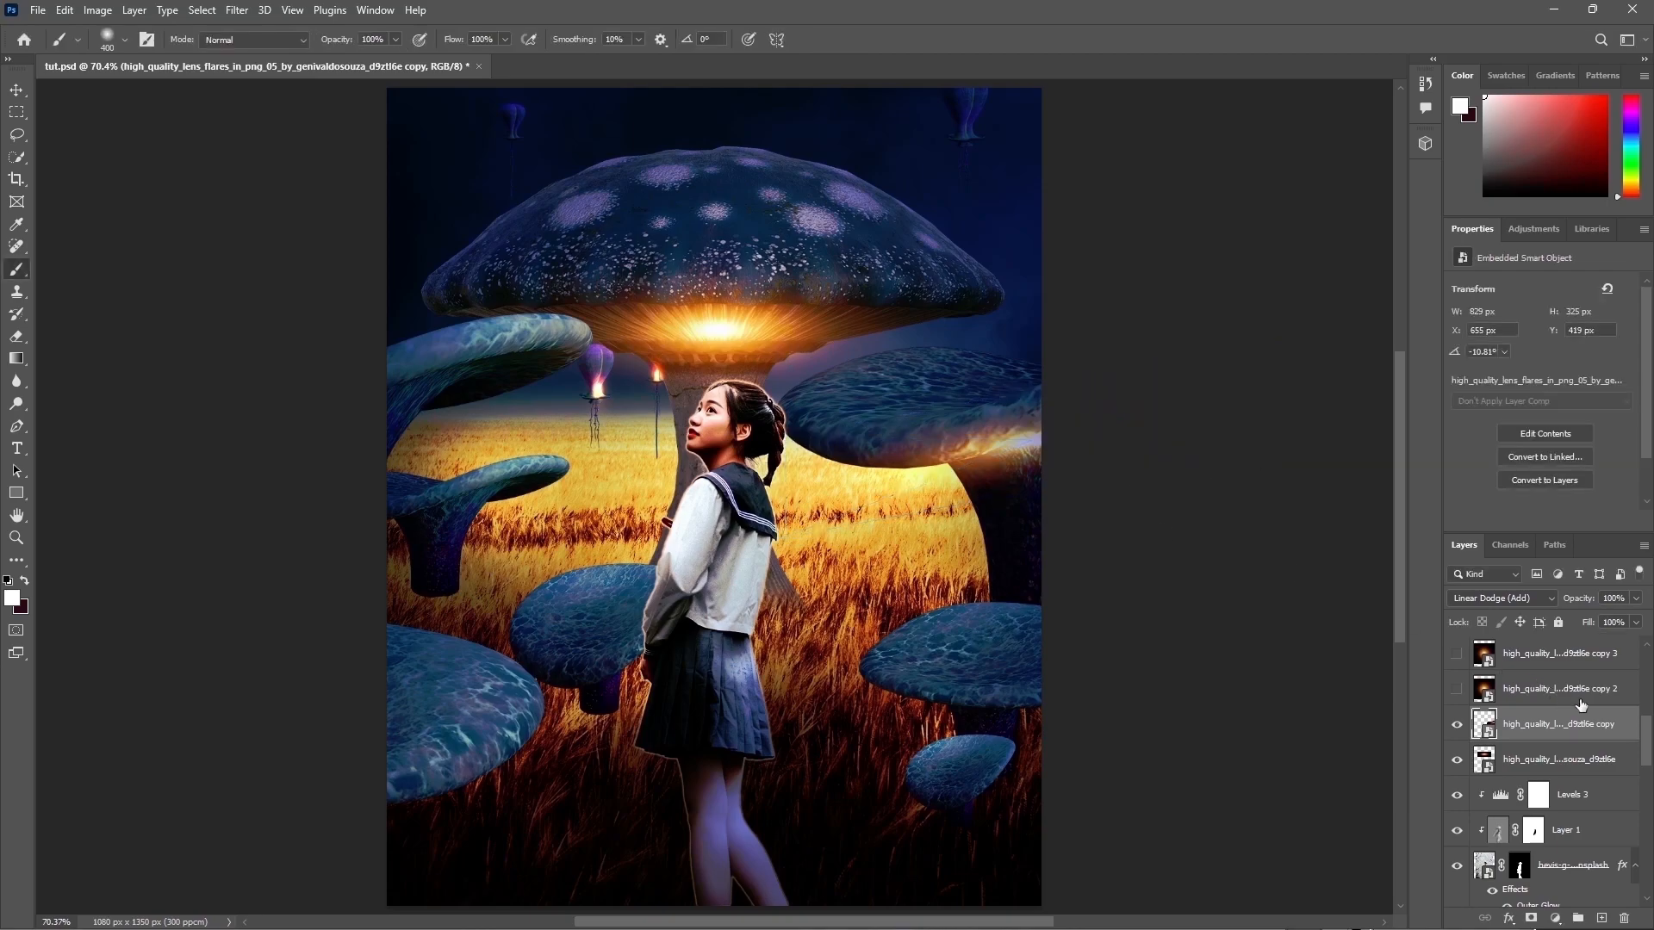
Step: Show the flare copy 2 layer and squash it into a thin glow along the lower-right mushroom's rim
click(1457, 689)
click(1538, 694)
key(ctrl+t)
drag(700, 170, 715, 664)
drag(720, 803, 1008, 745)
drag(1072, 690, 1209, 690)
drag(1008, 620, 1066, 701)
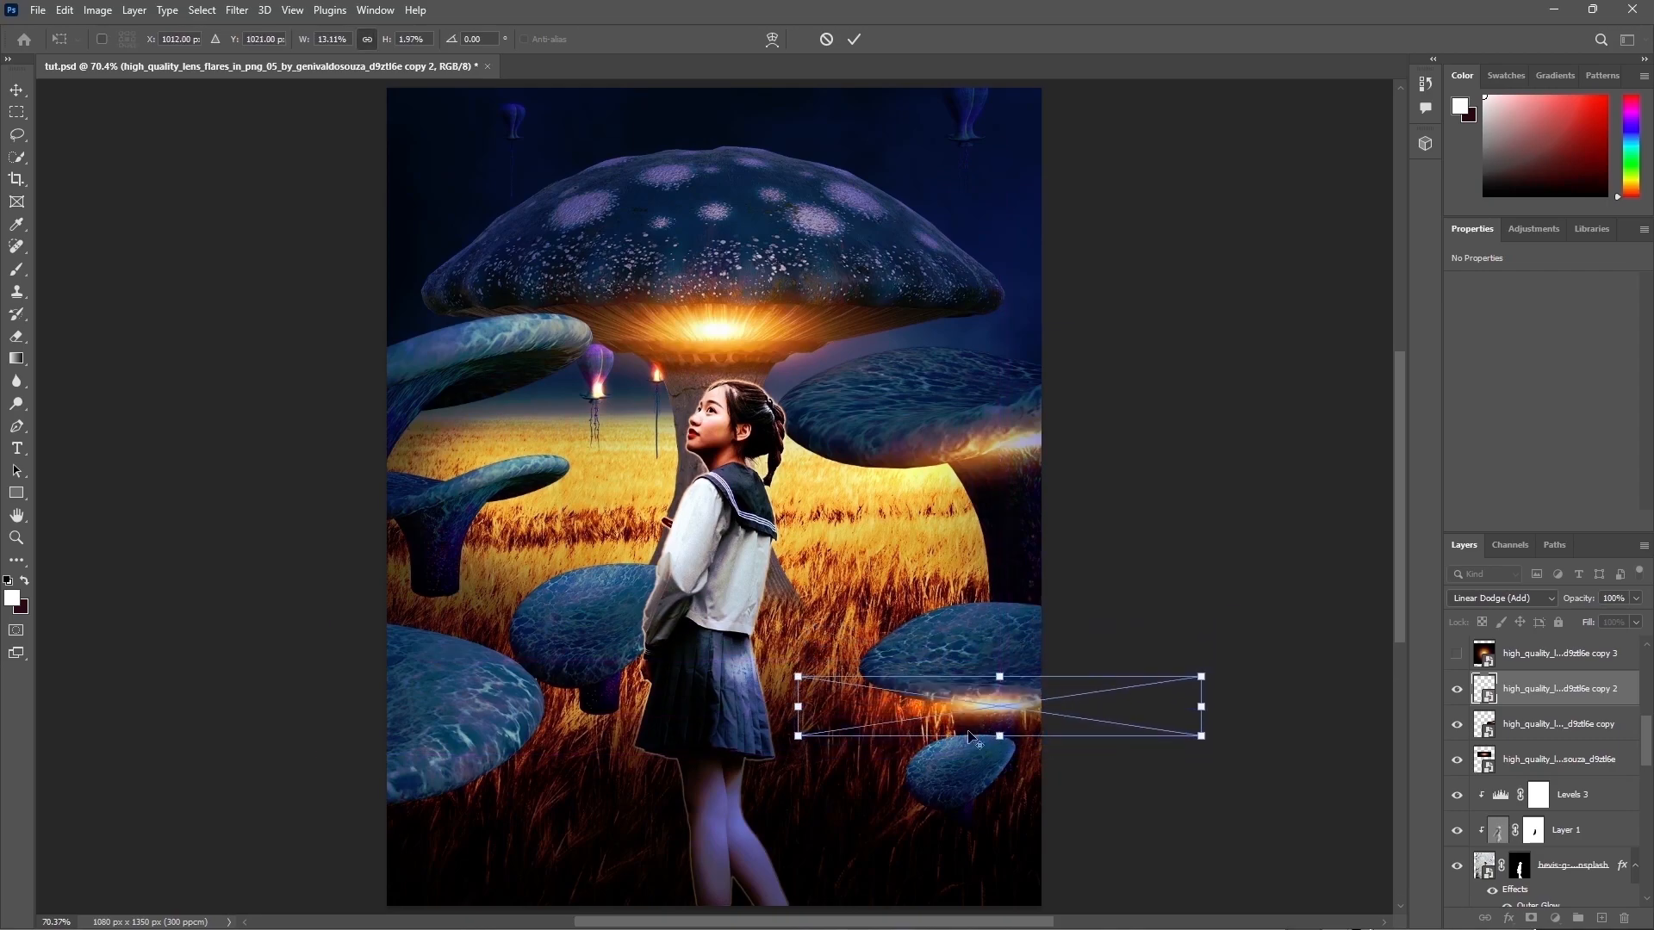
drag(797, 705, 851, 705)
Step: Warp the flare copy 2 glow so it curves along the lower-right mushroom's rim
right_click(934, 705)
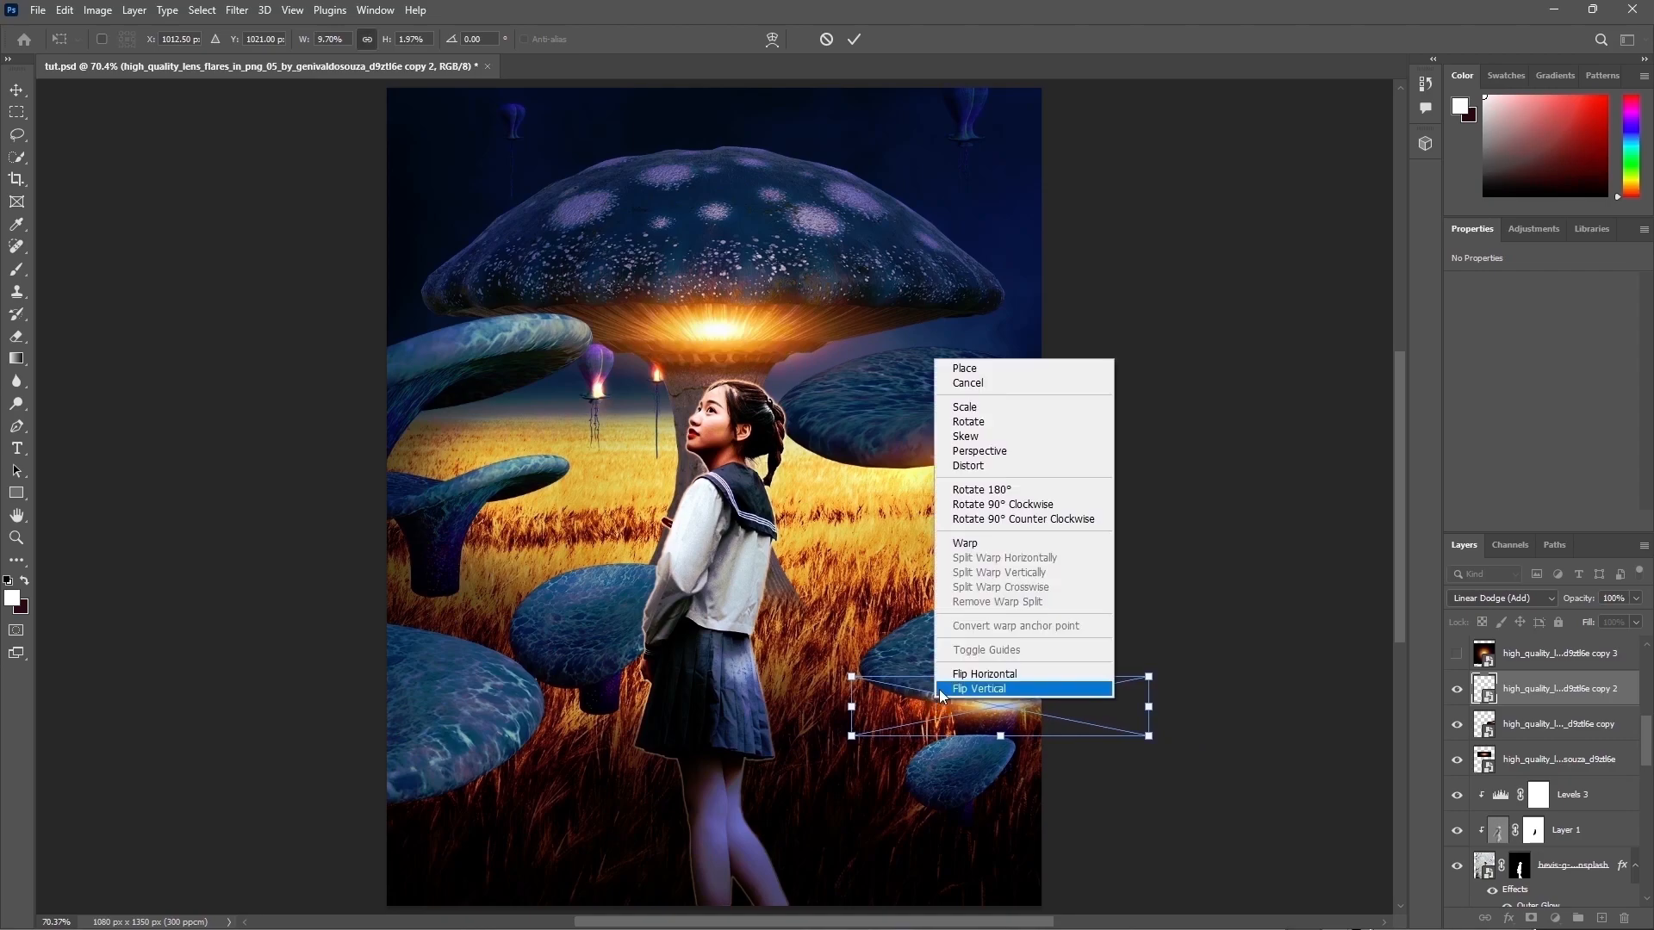
click(999, 545)
drag(999, 694, 1013, 698)
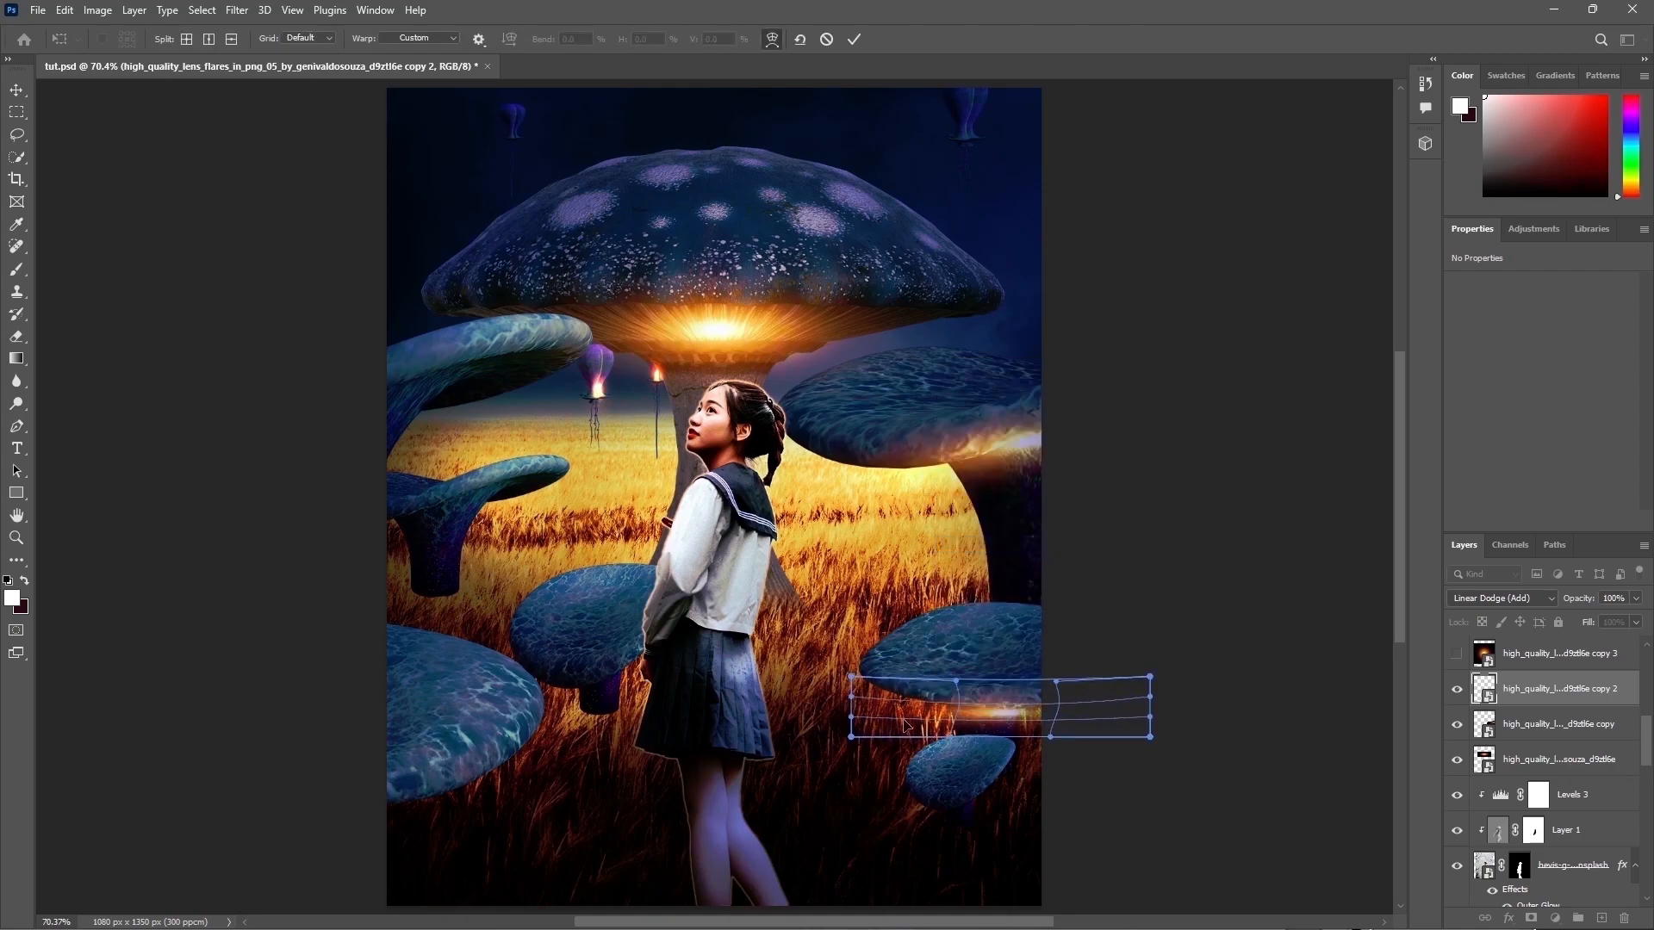
drag(864, 733, 866, 717)
drag(1138, 734, 1138, 720)
key(Return)
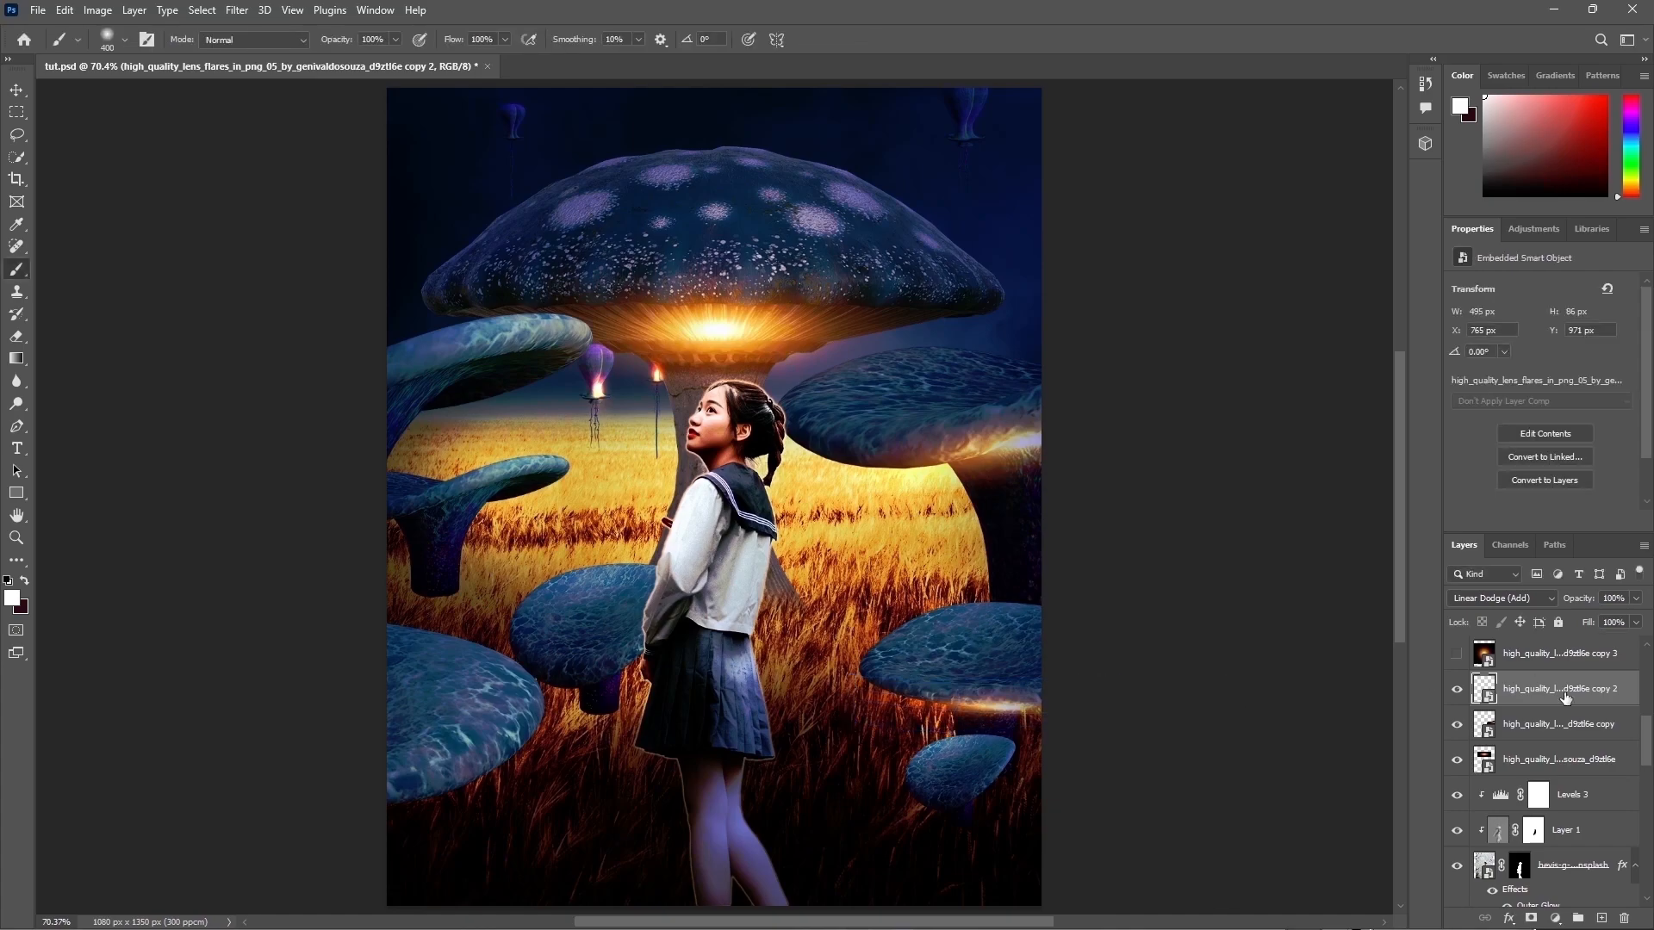
Step: Show the flare copy 3 layer and squash it into a thin glow under the small bottom-right mushroom
click(1534, 654)
click(1456, 653)
key(ctrl+t)
drag(870, 448, 879, 583)
drag(723, 307, 723, 694)
drag(723, 773, 938, 511)
drag(938, 431, 928, 594)
drag(967, 668, 991, 823)
mouse_move(964, 746)
mouse_down()
mouse_move(963, 779)
mouse_move(896, 801)
mouse_move(965, 827)
mouse_move(964, 766)
mouse_up()
drag(1008, 800, 1083, 791)
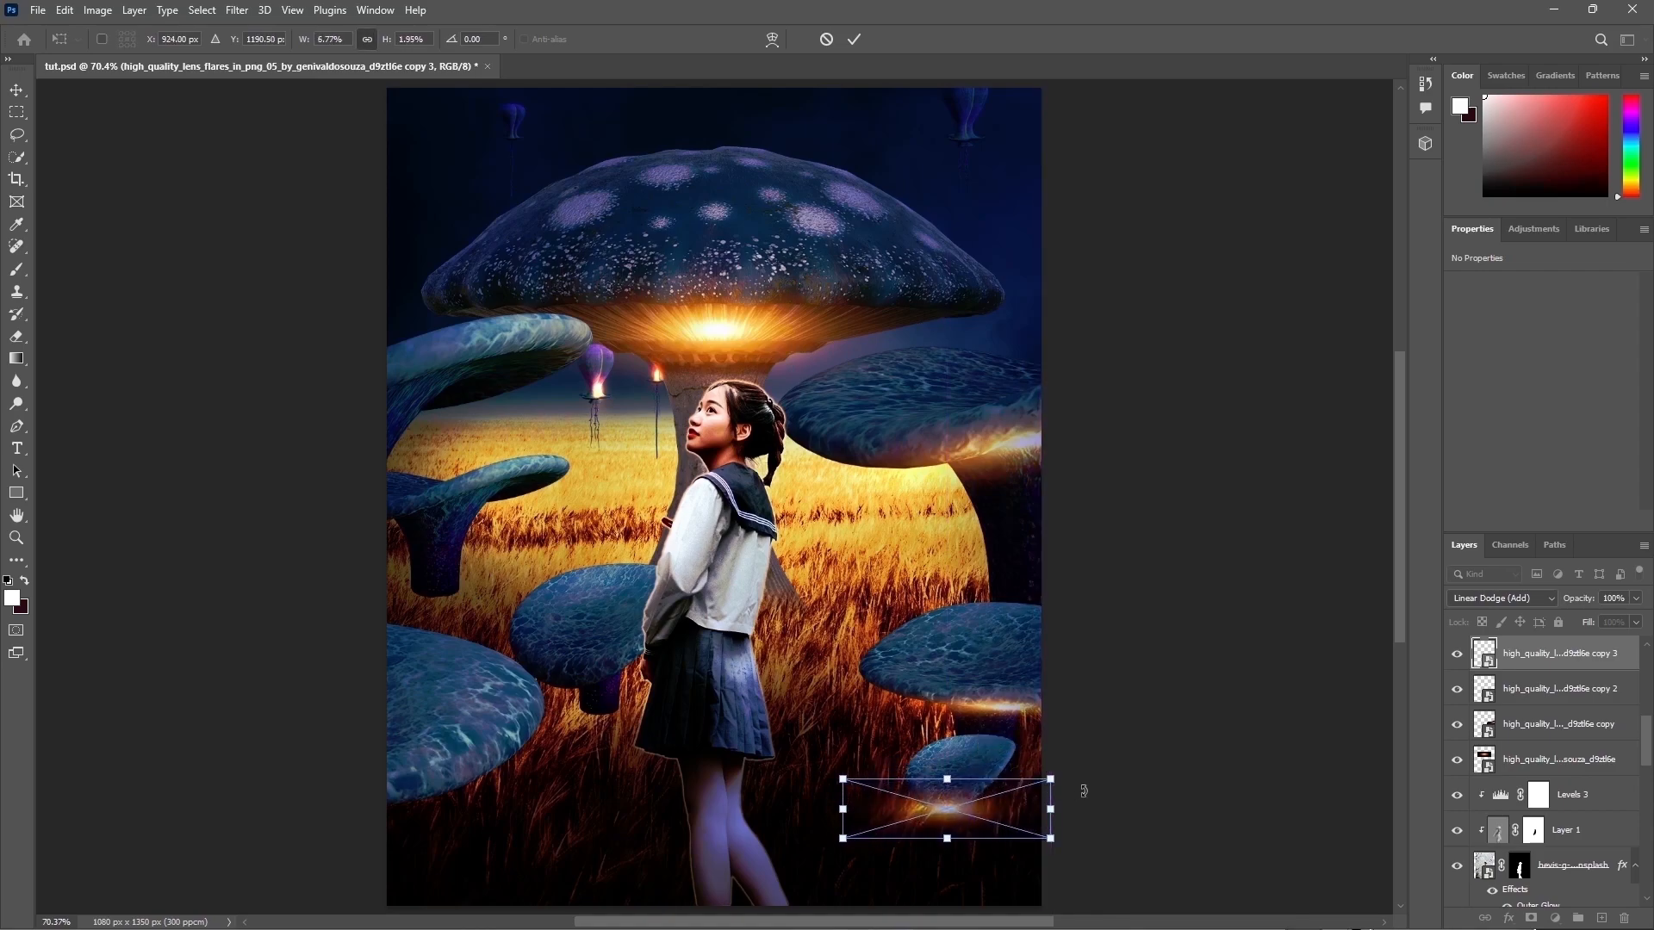
Step: Warp the flare copy 3 glow to follow the curved rim of the small bottom-right mushroom
right_click(1019, 813)
click(1055, 653)
drag(859, 817, 891, 802)
drag(1051, 839, 1041, 828)
drag(947, 803, 944, 811)
drag(1052, 780, 1045, 738)
drag(1041, 829, 1026, 778)
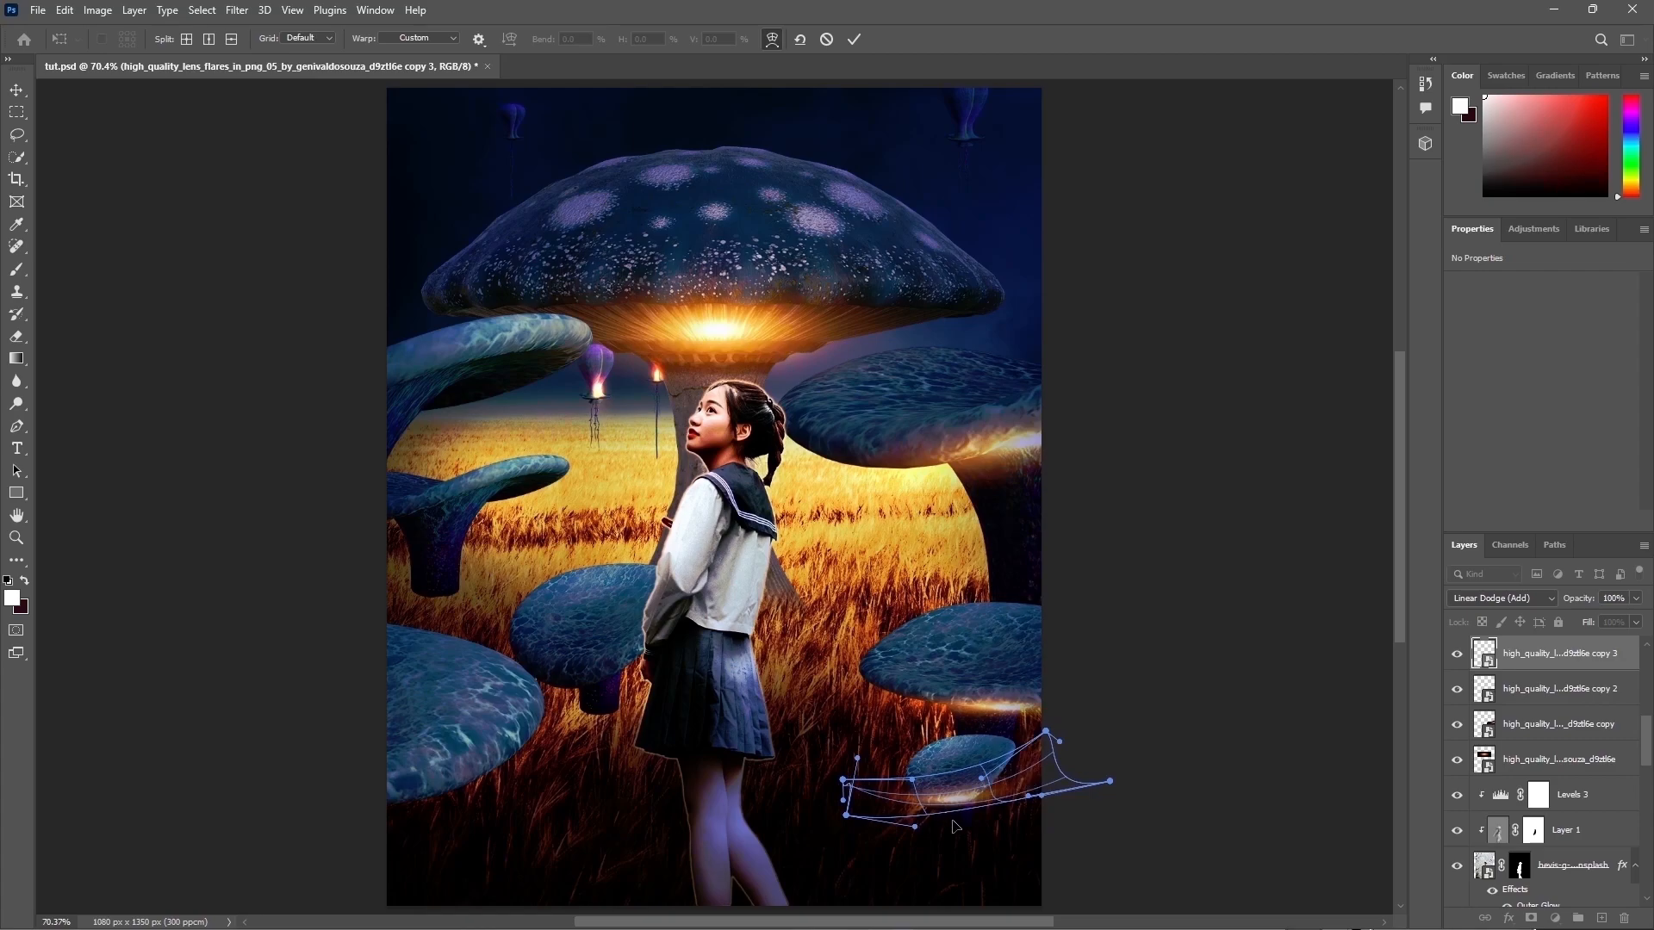
drag(944, 816, 1039, 779)
key(Return)
Step: Add layer masks to the flare copy 3 and flare copy 2 layers using a smaller black brush
key(b)
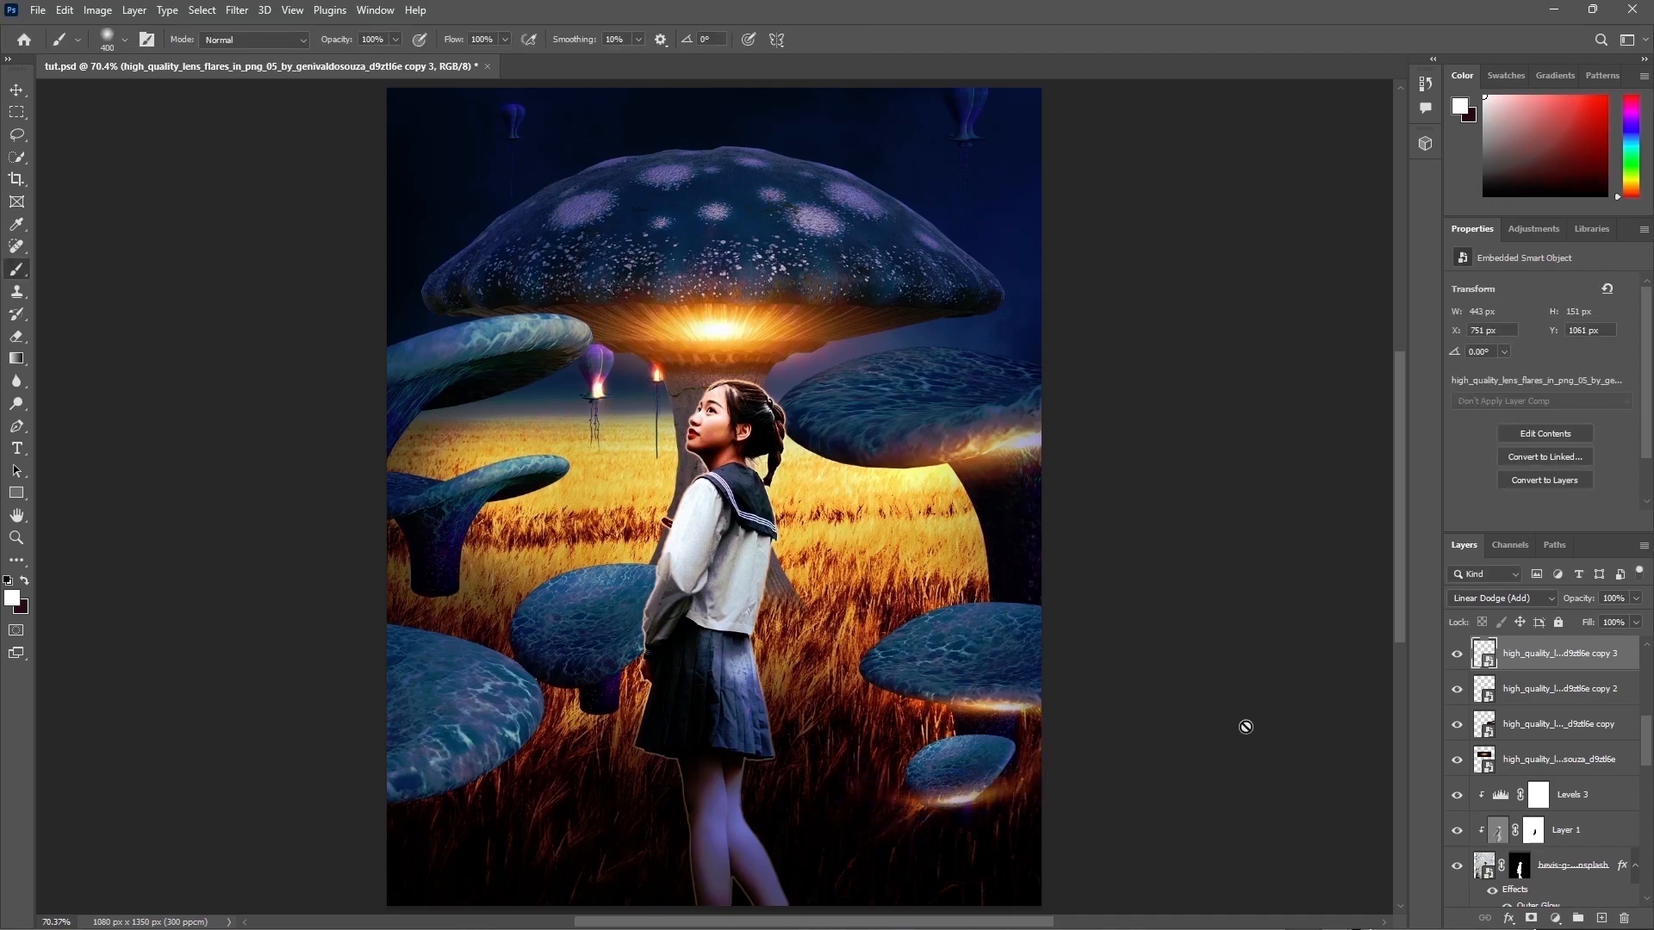
click(1531, 918)
key(x)
key(bracketleft)
key(bracketleft)
key(bracketleft)
key(bracketleft)
key(bracketleft)
key(bracketleft)
key(bracketleft)
key(bracketleft)
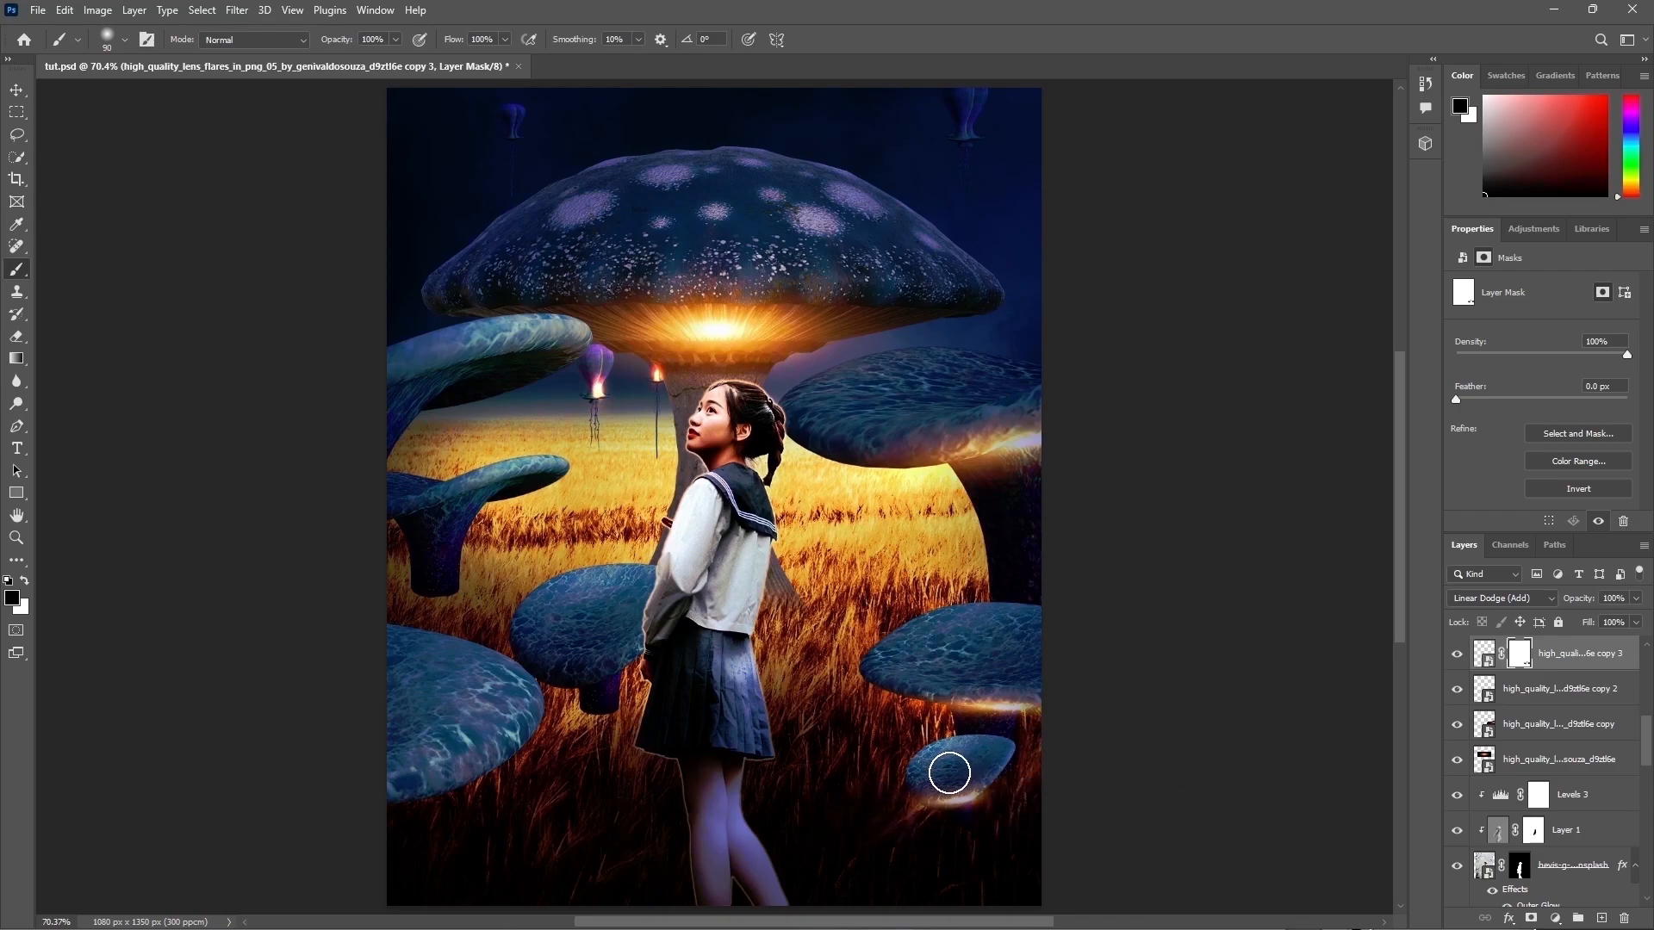
click(1534, 693)
click(1532, 918)
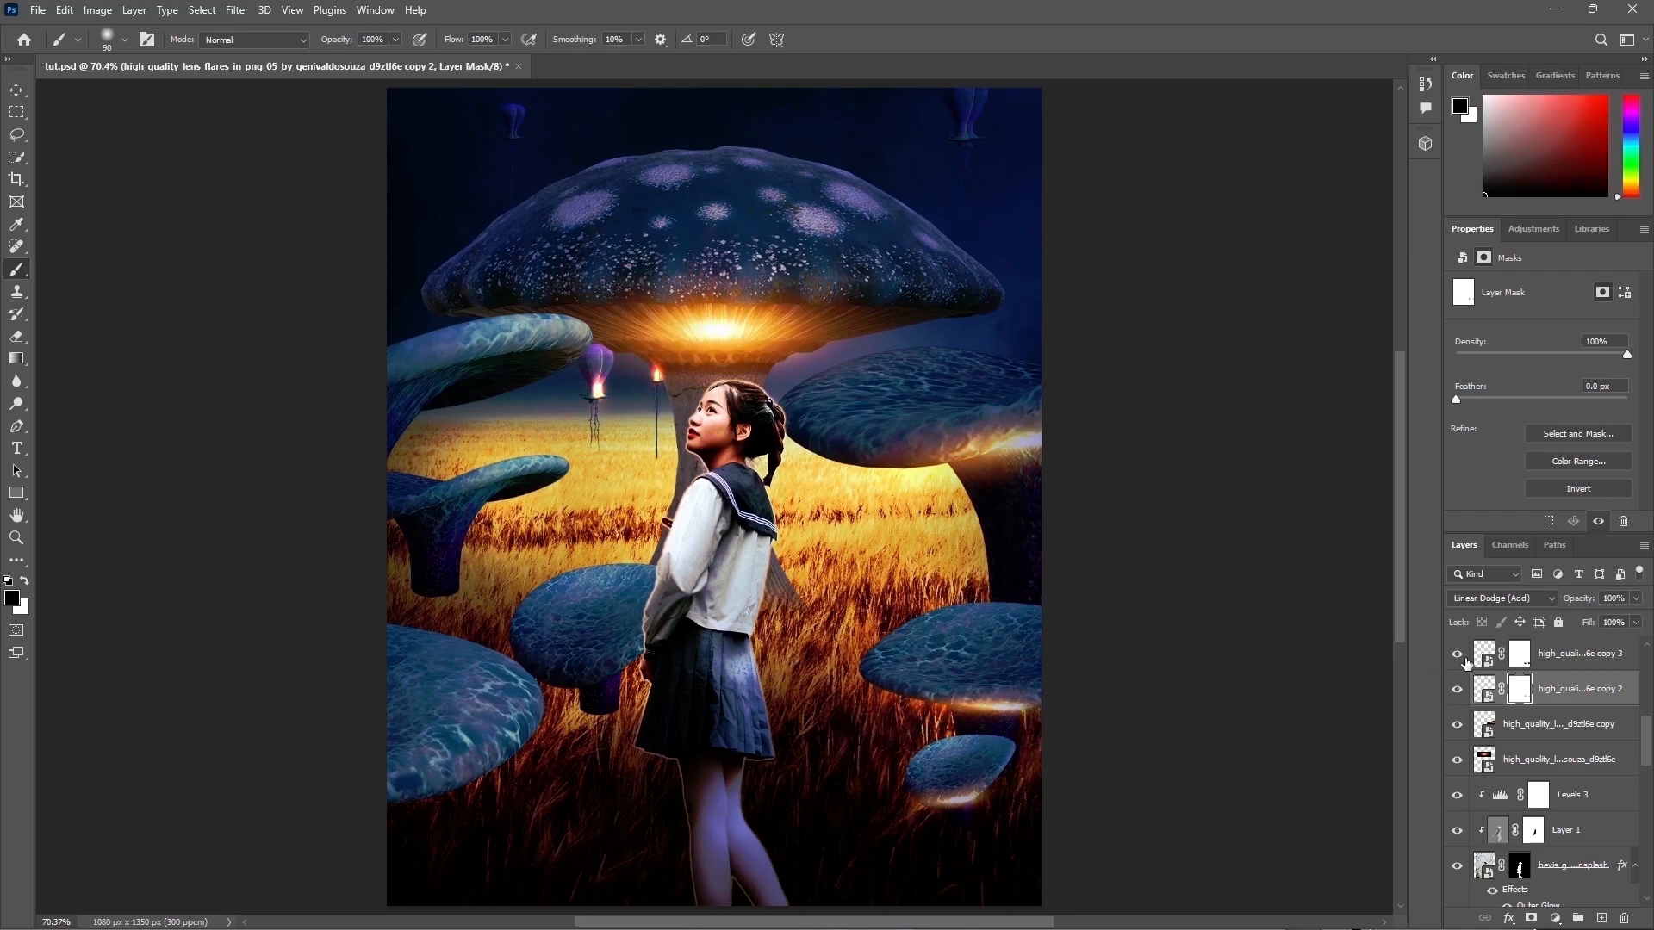
Step: Show the flare copy 4 layer and scale it down into a thin glow at the girl's feet
scroll(1530, 710, up, 1)
click(1526, 696)
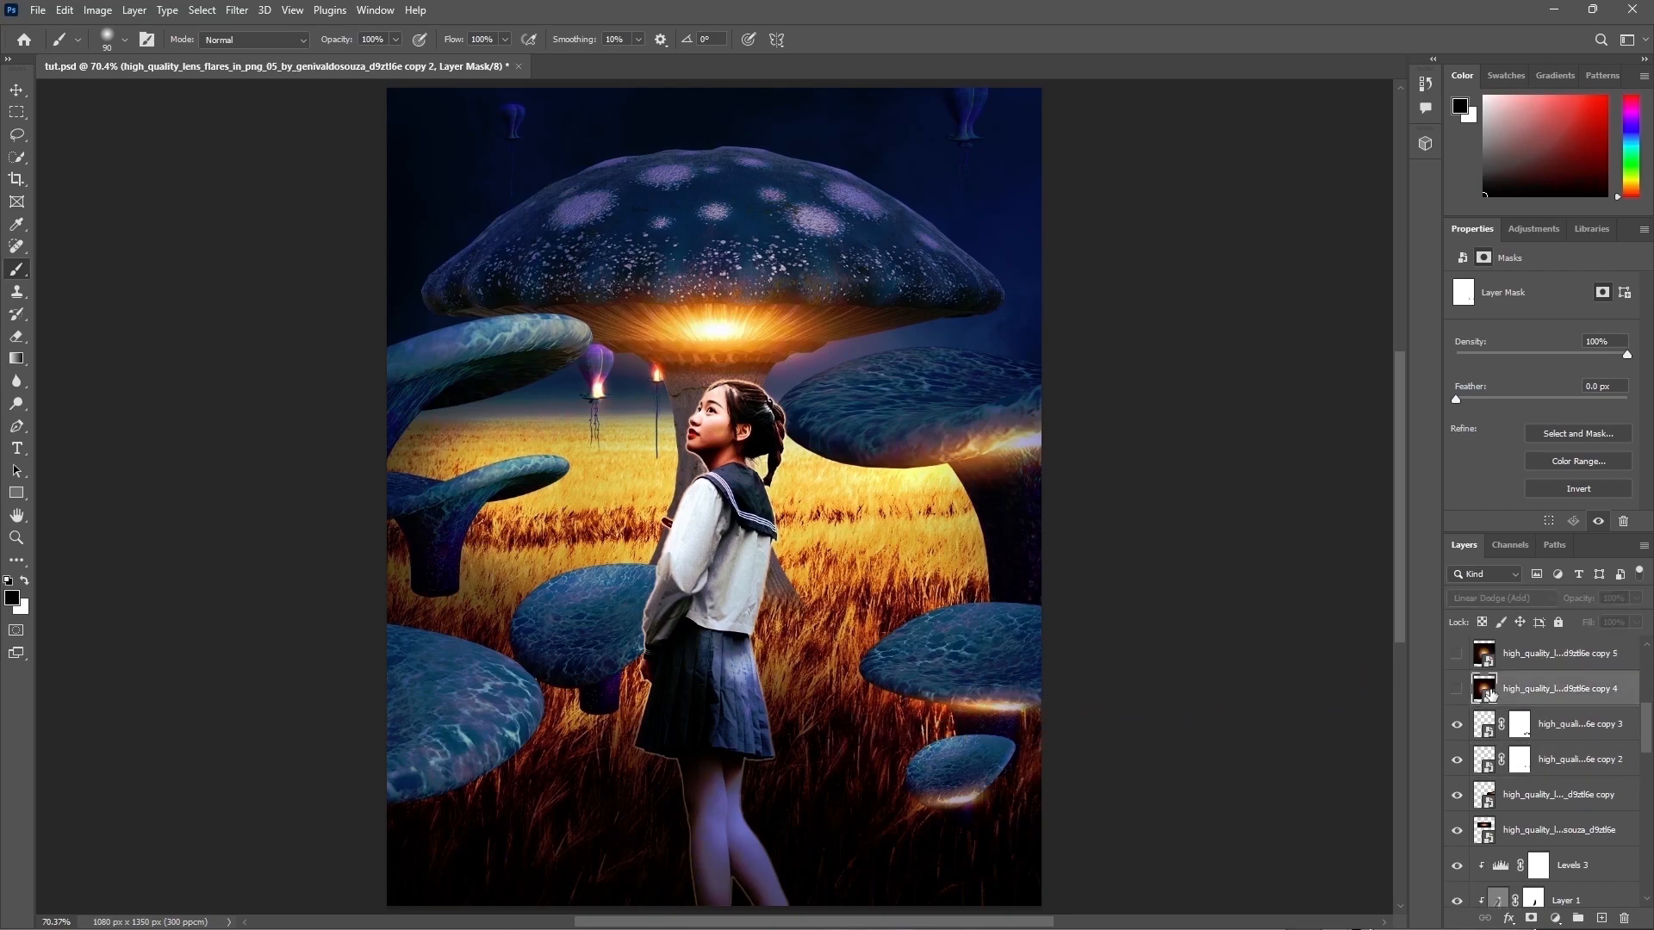
click(1456, 690)
click(1456, 689)
click(1457, 690)
key(ctrl+t)
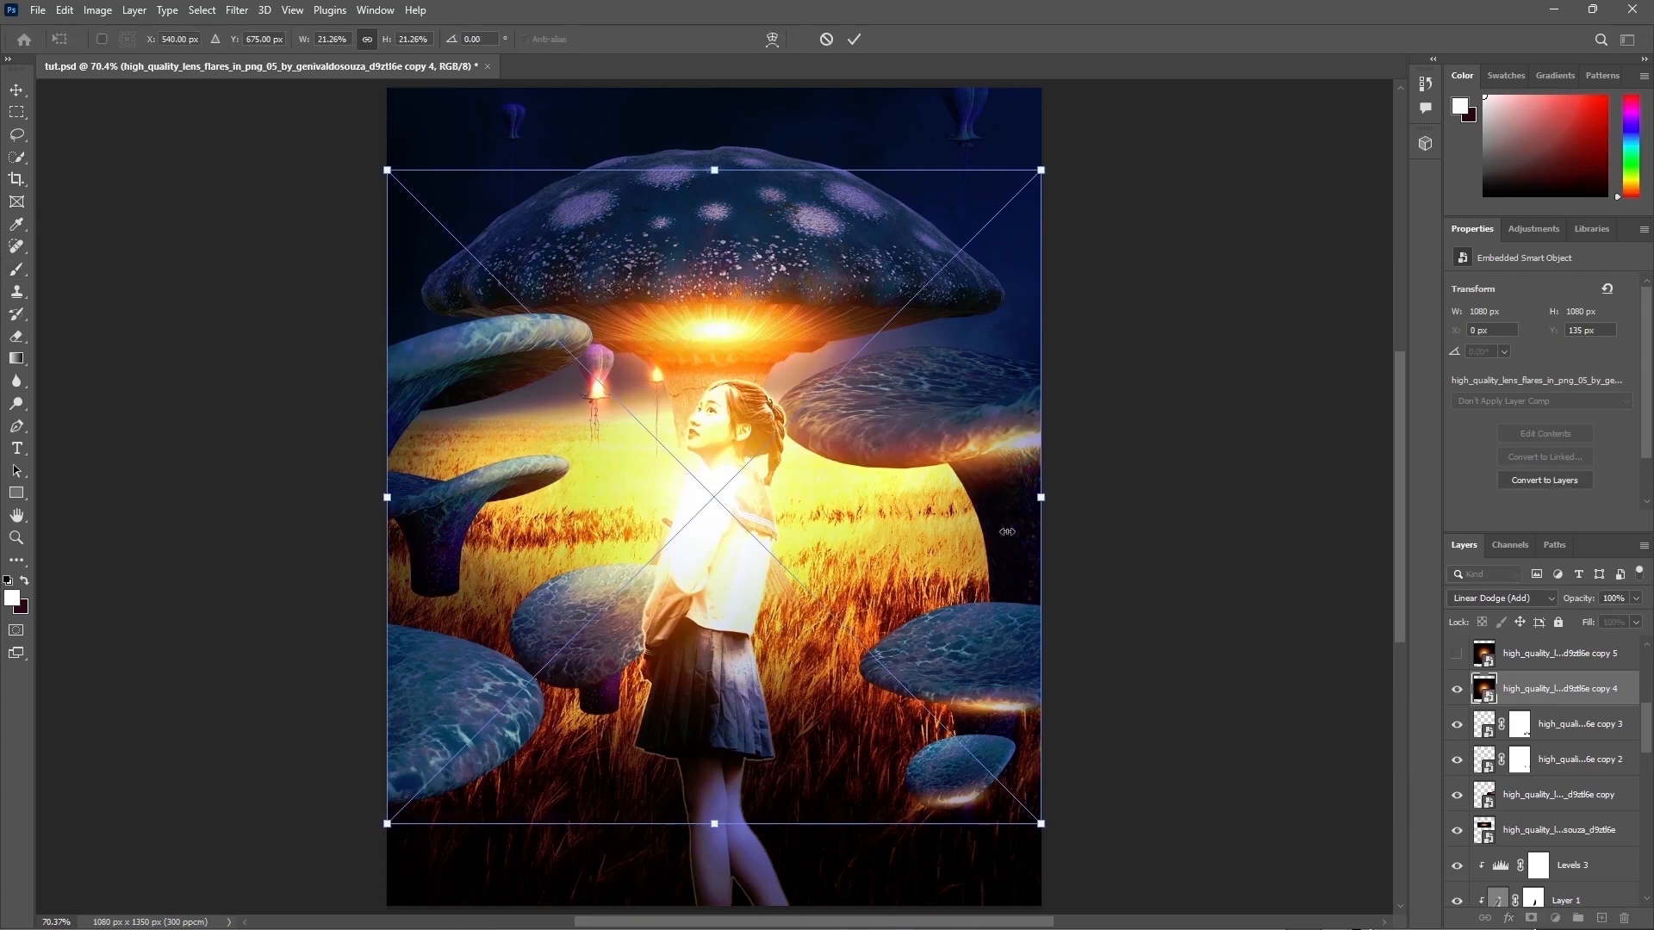
drag(897, 446, 896, 602)
drag(710, 227, 785, 541)
drag(861, 638, 896, 443)
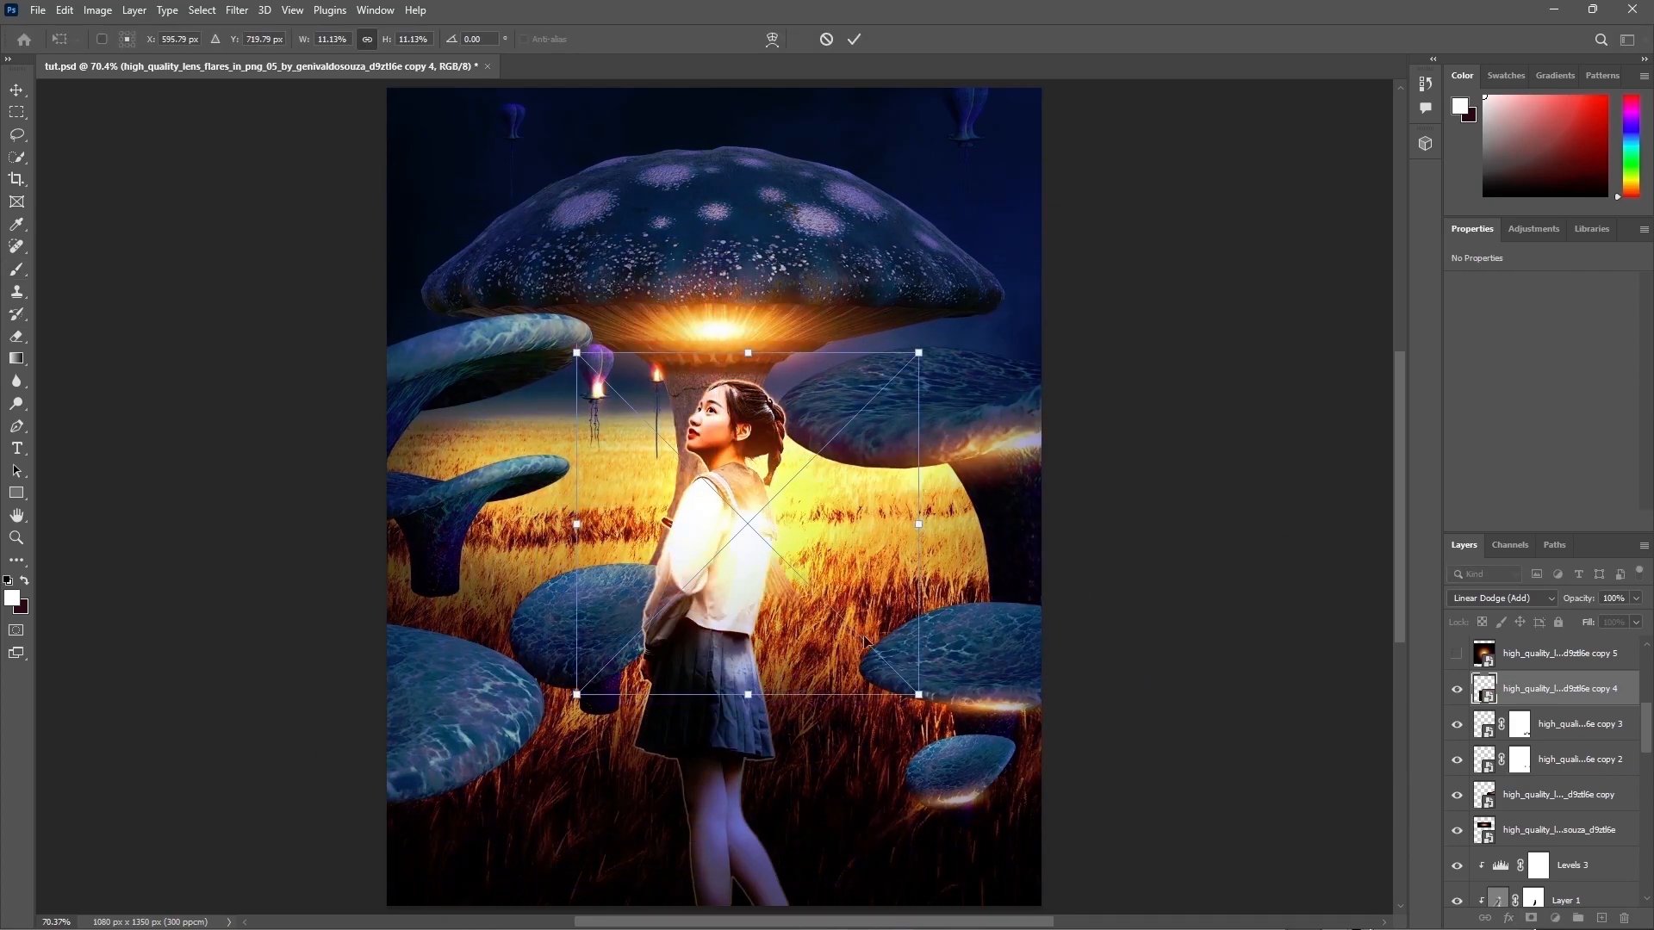
drag(752, 694, 752, 561)
drag(828, 497, 800, 726)
drag(888, 753, 843, 735)
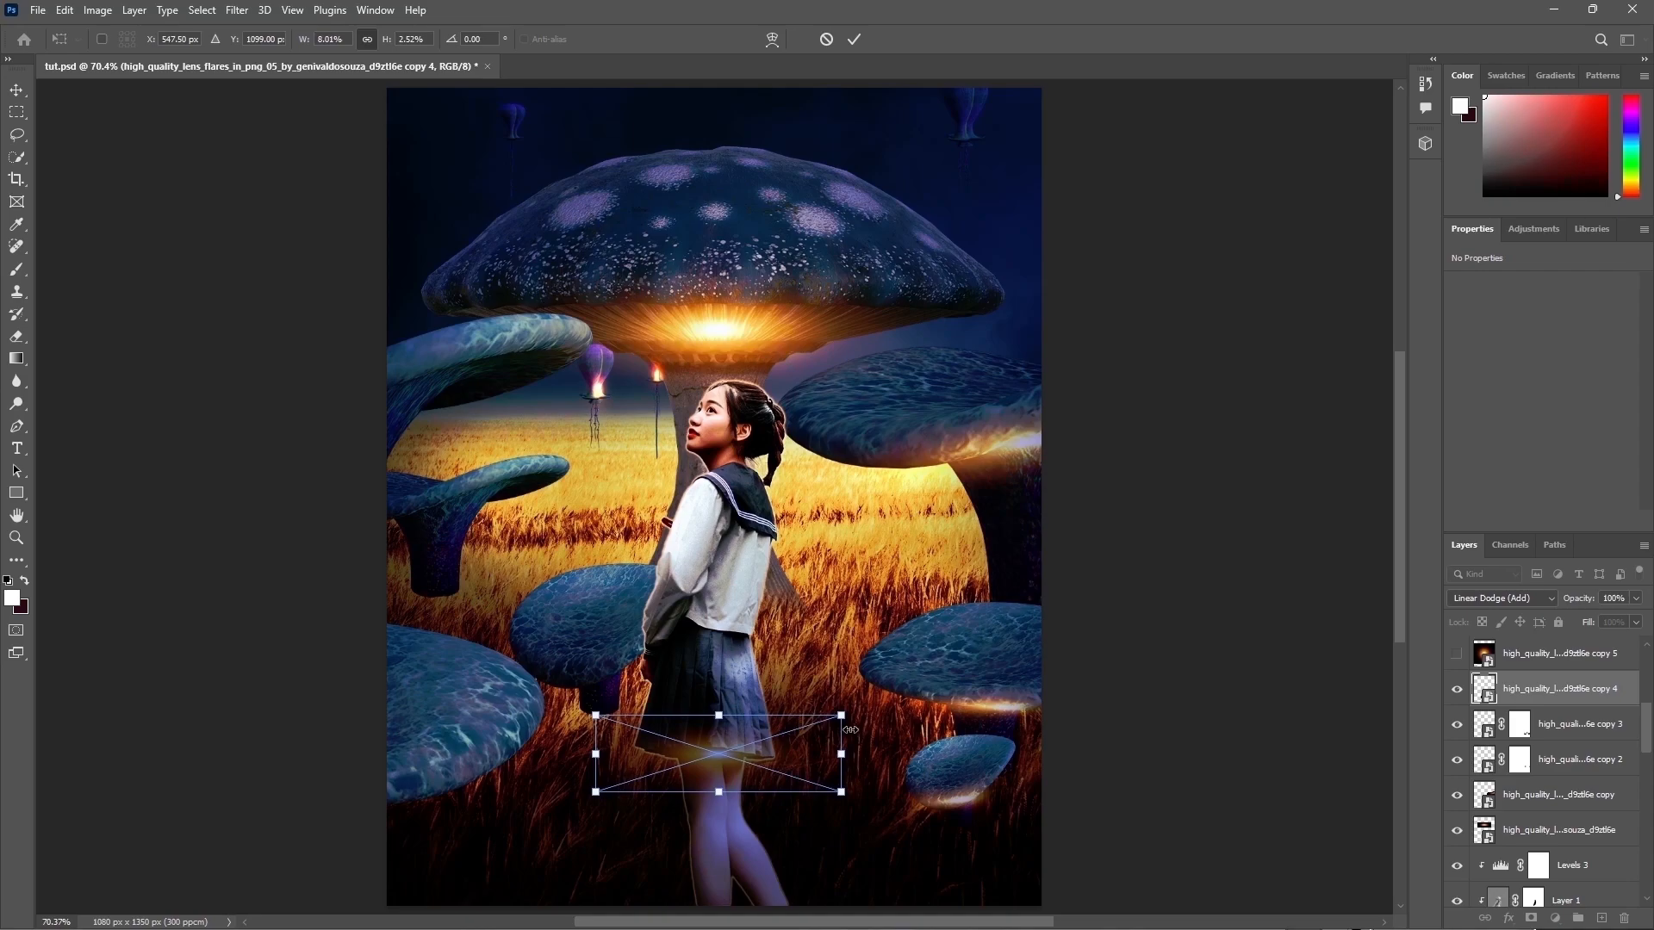
key(Return)
Step: Move the flare copy 4 layer up the stack and squash its glow even thinner
key(b)
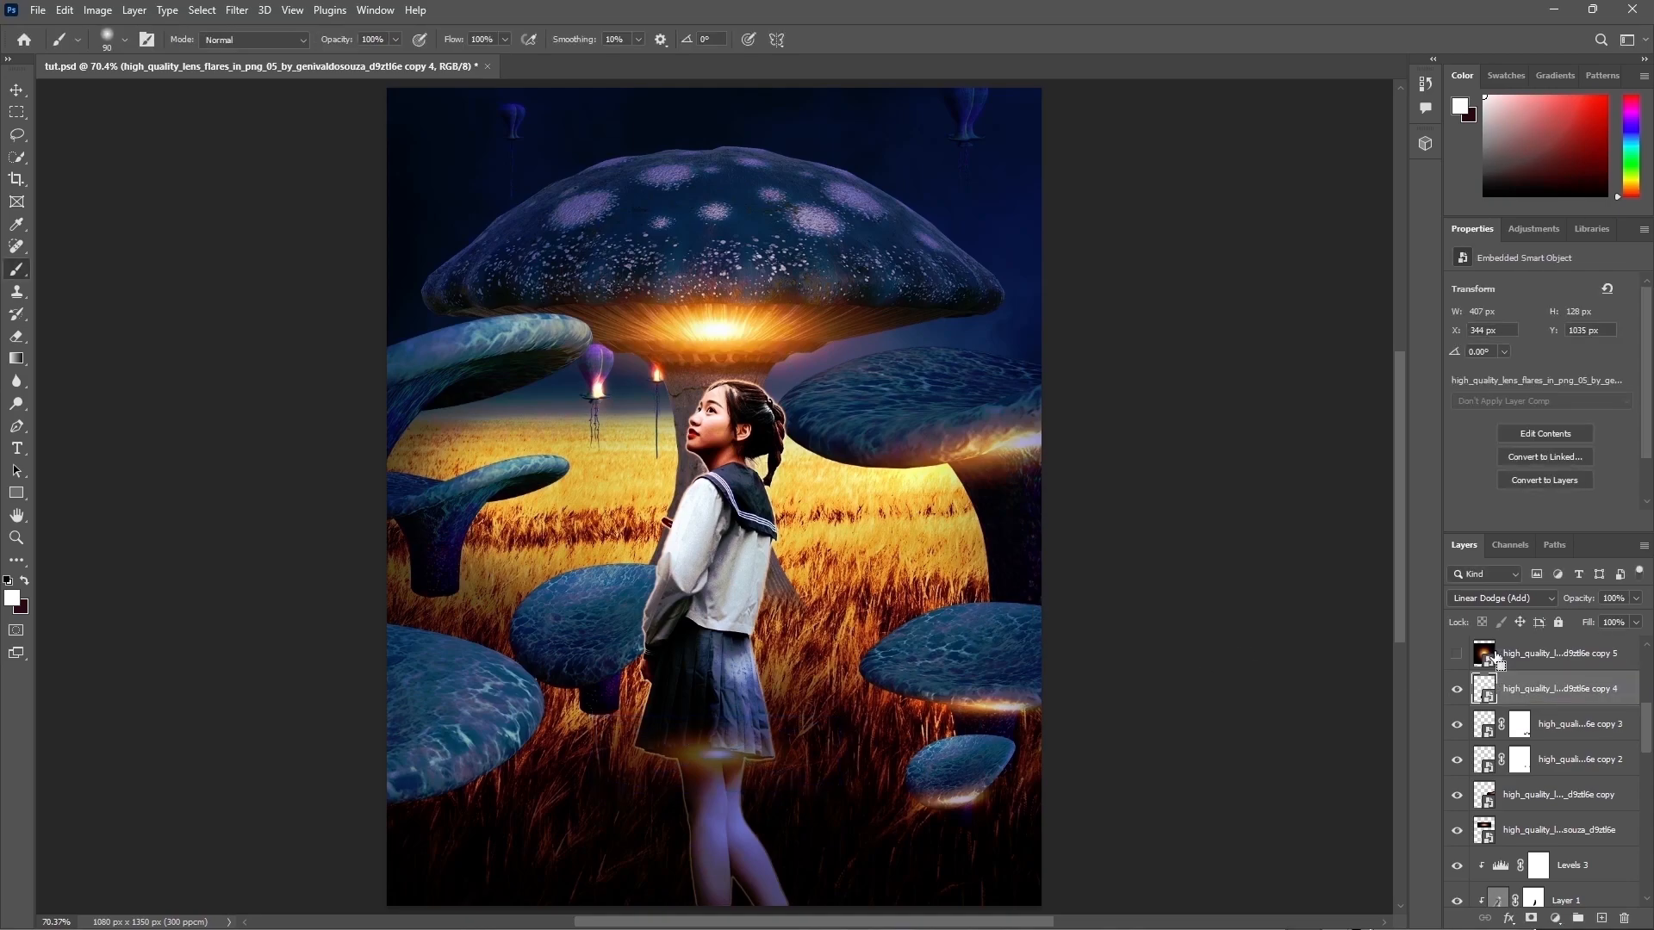
scroll(1563, 775, up, 4)
drag(1565, 818, 1550, 639)
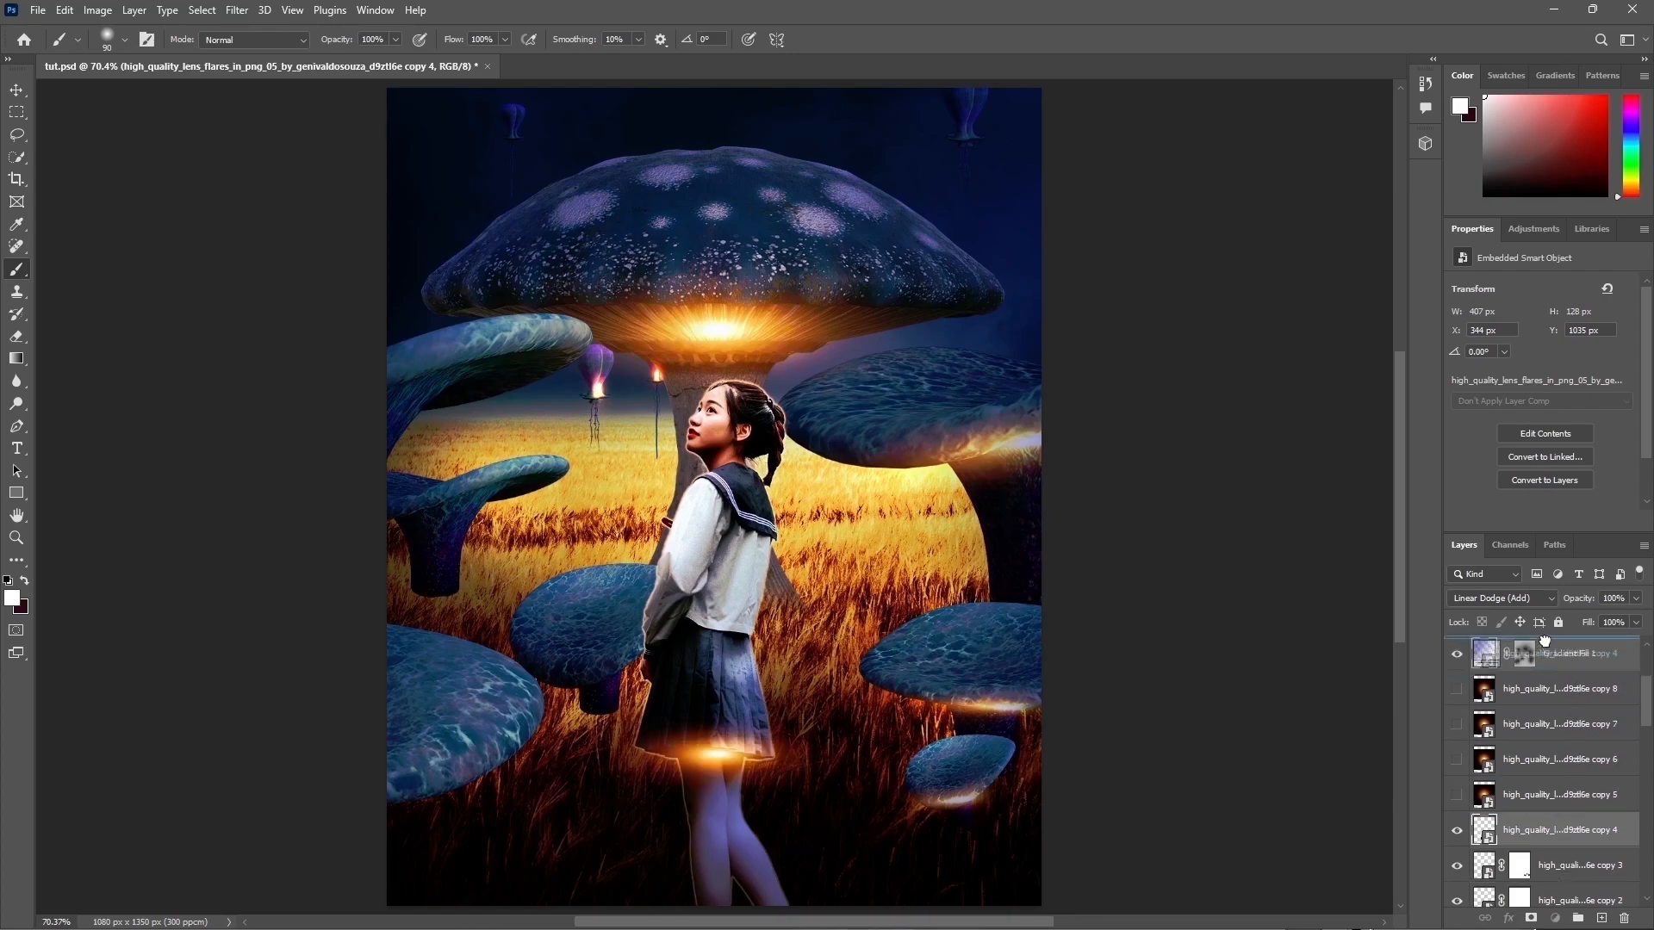
scroll(1550, 732, up, 4)
key(ctrl+t)
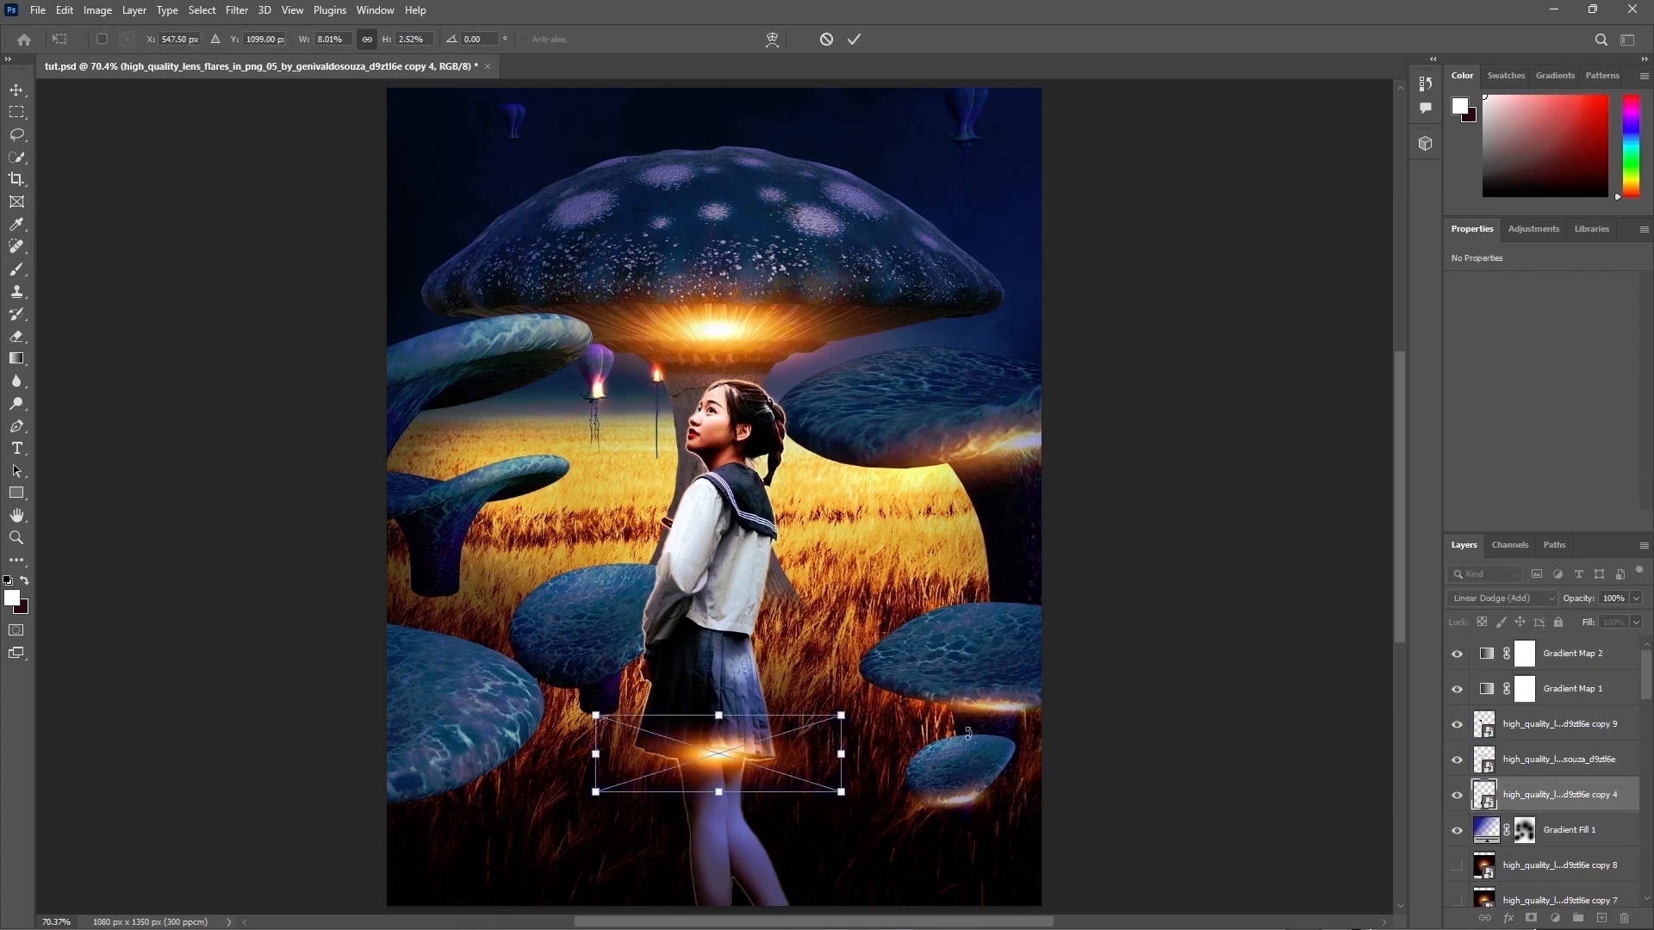
drag(719, 711, 823, 756)
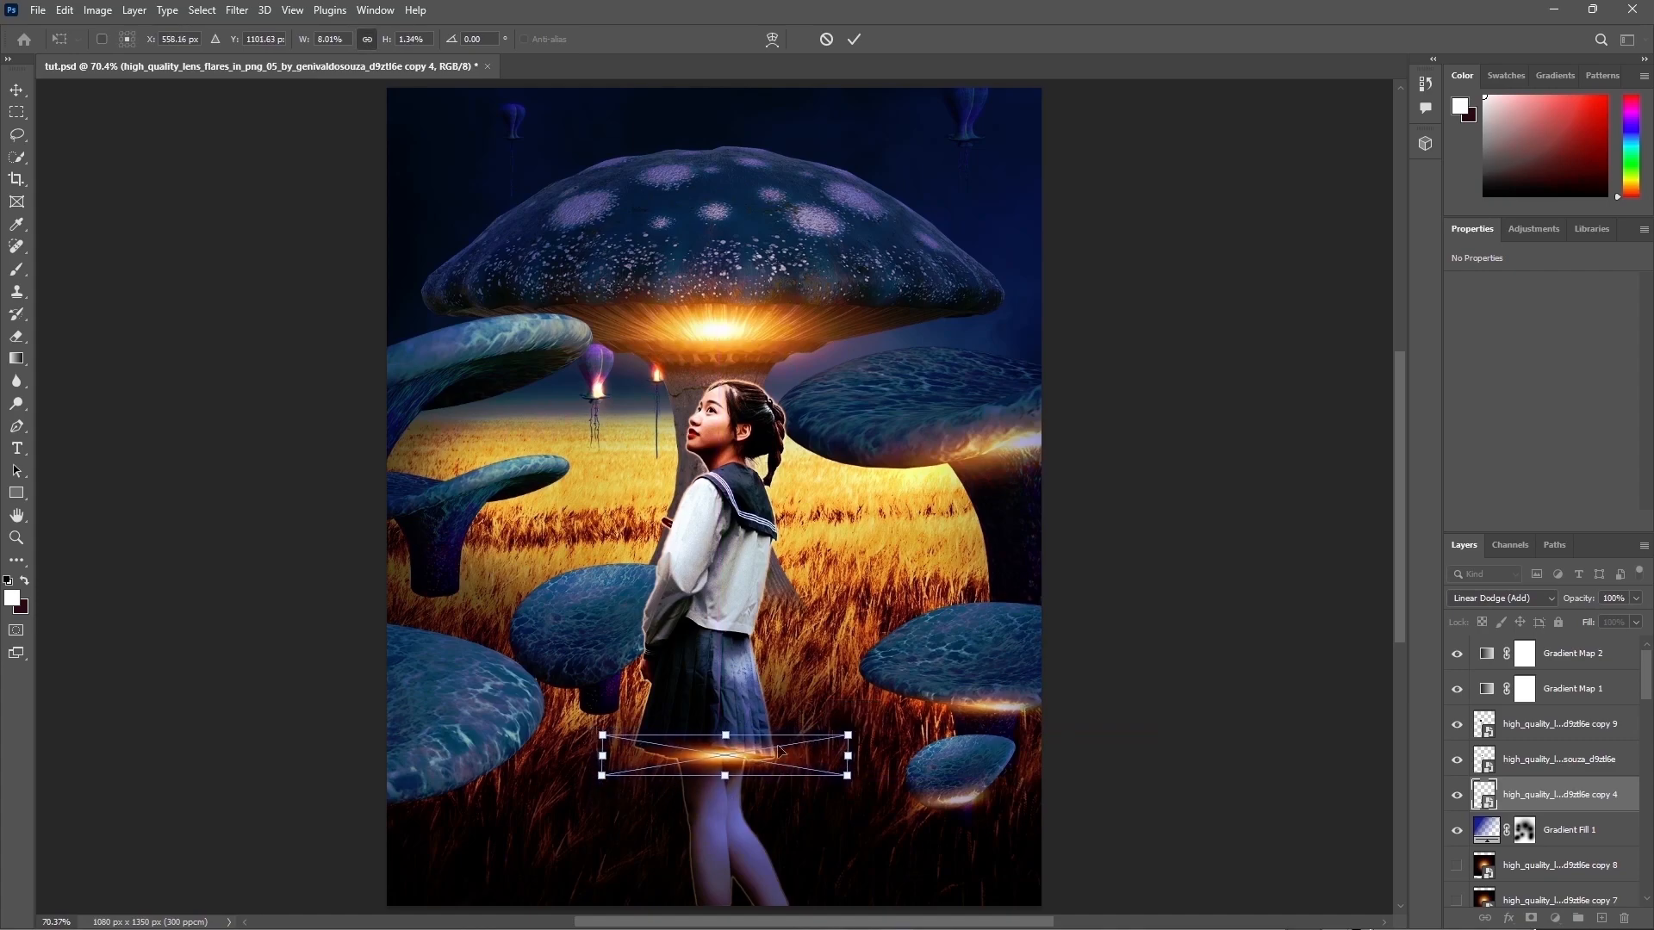
key(Return)
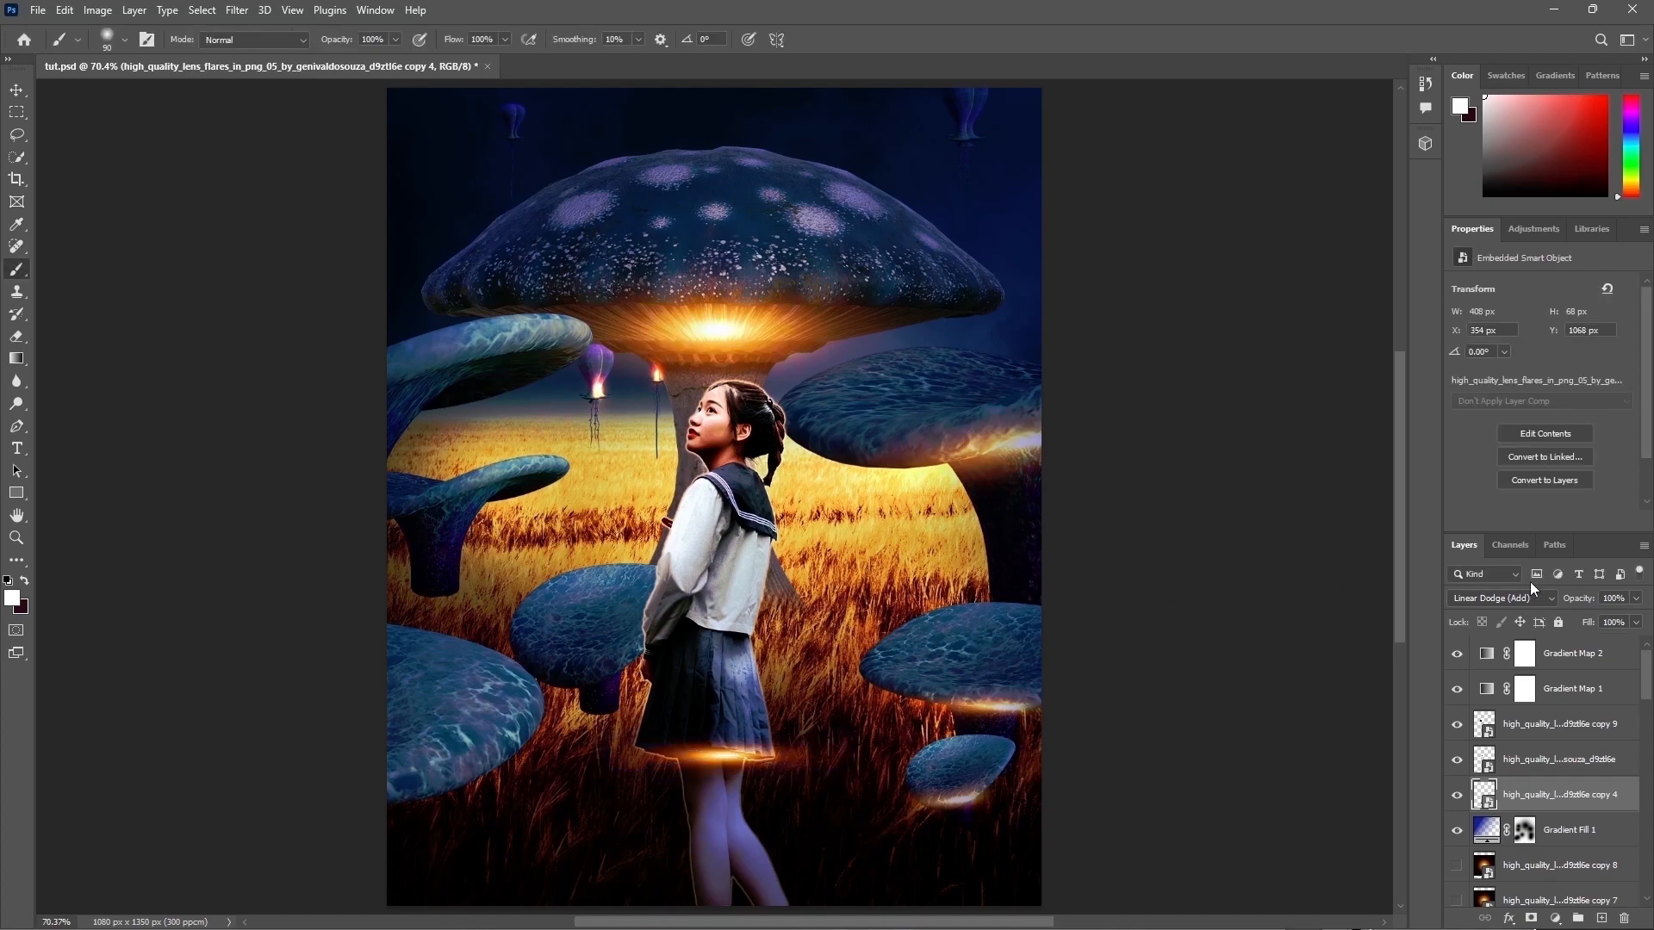
Step: Add a layer mask to the flare copy 4 layer and attempt to warp its glow
click(1531, 916)
key(x)
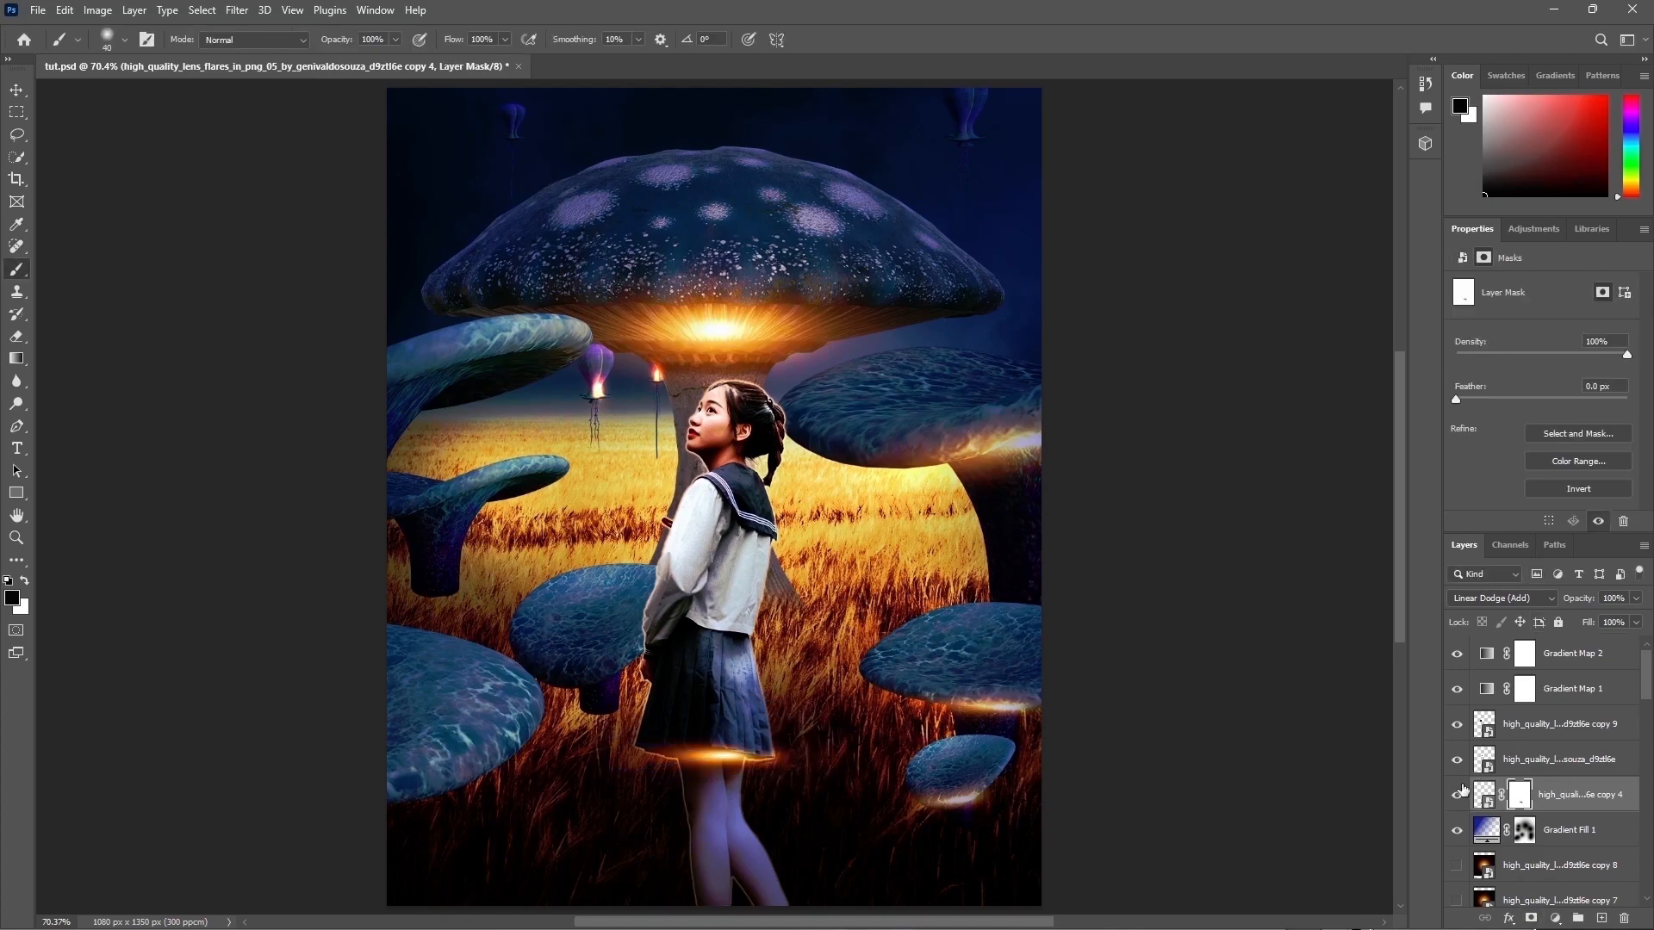
click(1484, 795)
key(ctrl+t)
right_click(773, 385)
click(814, 495)
click(831, 362)
key(Return)
key(b)
Step: Rasterize the flare copy 4 layer and warp its glow to bend slightly around the girl's legs
right_click(1539, 787)
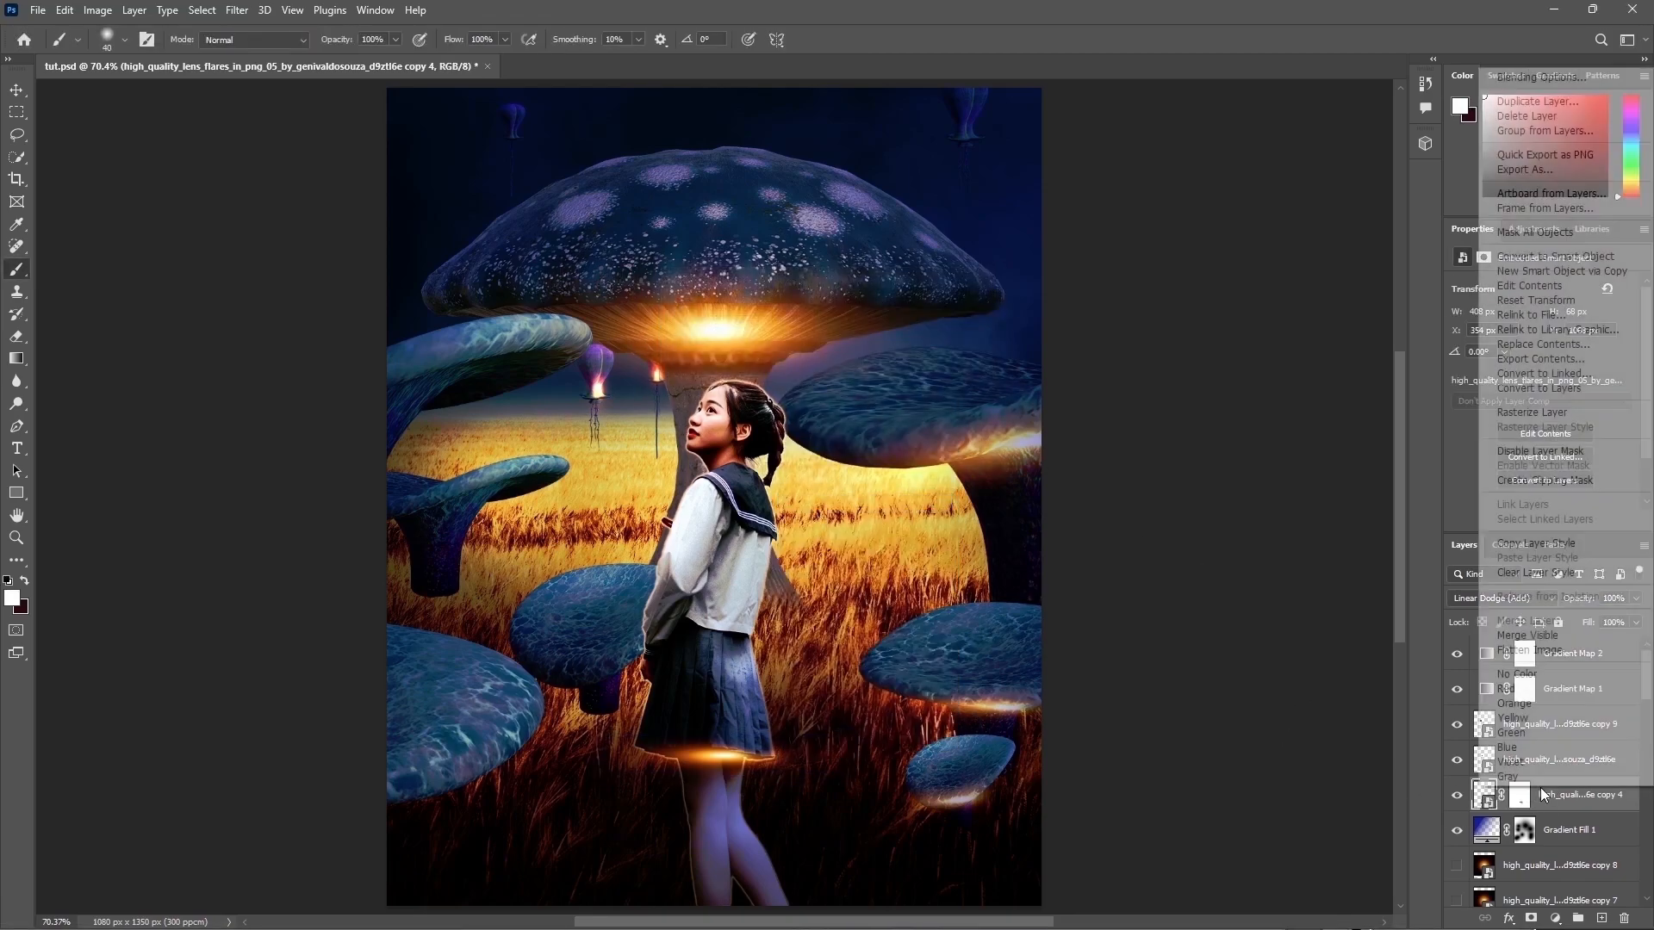
click(1532, 415)
key(ctrl+t)
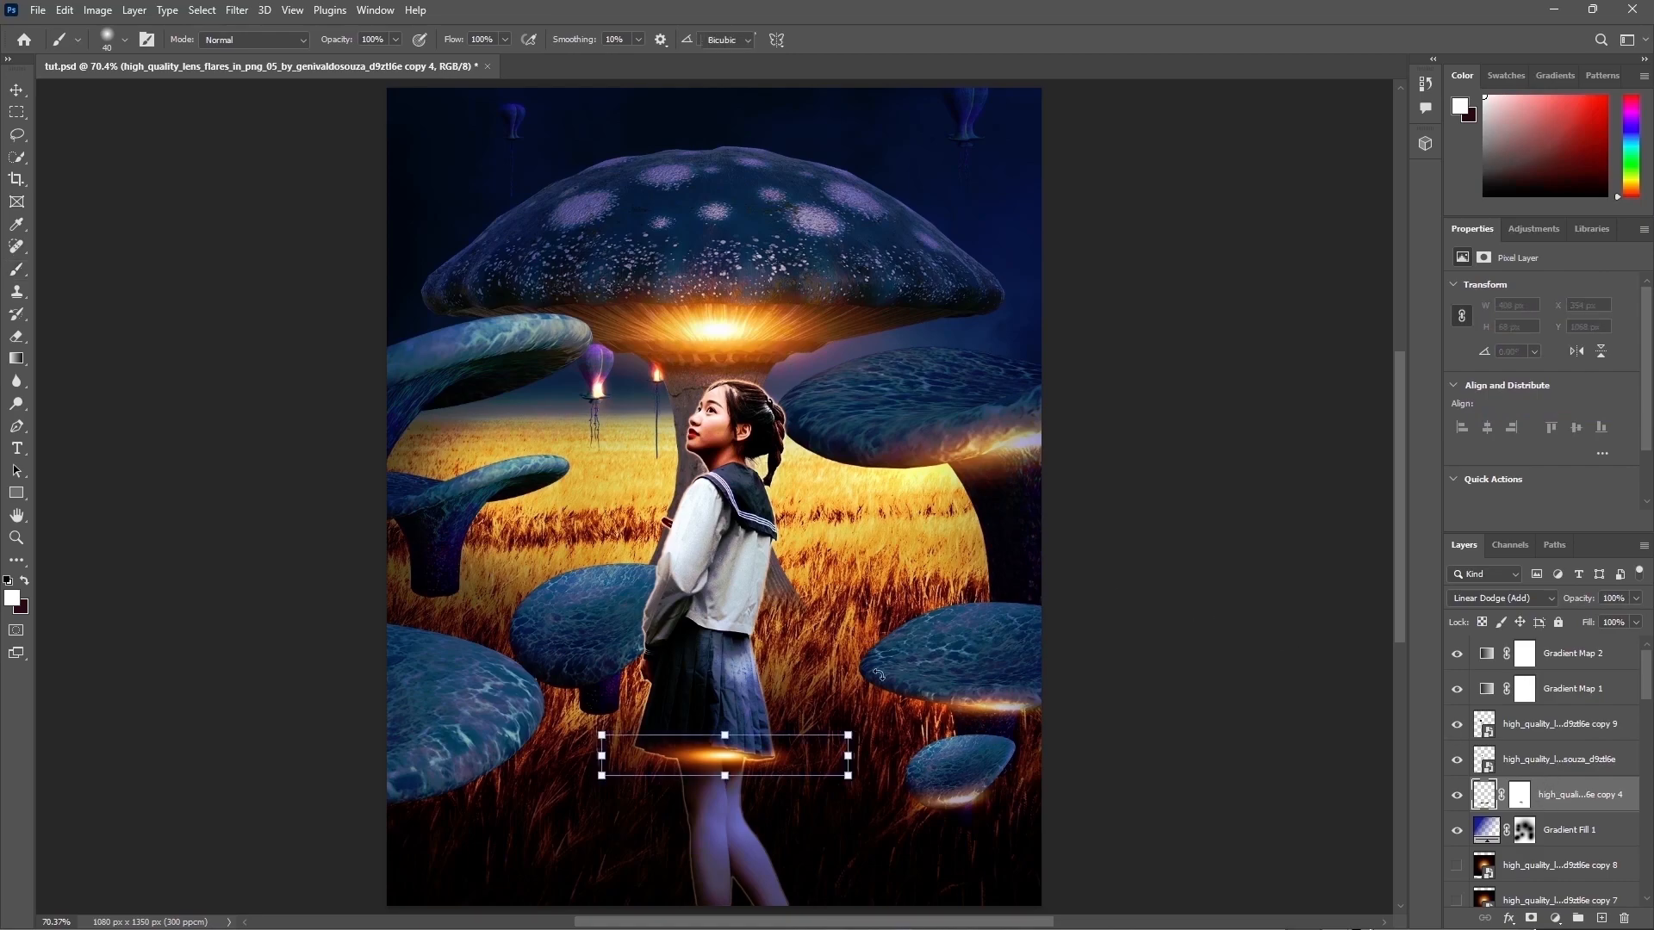
right_click(716, 398)
click(771, 512)
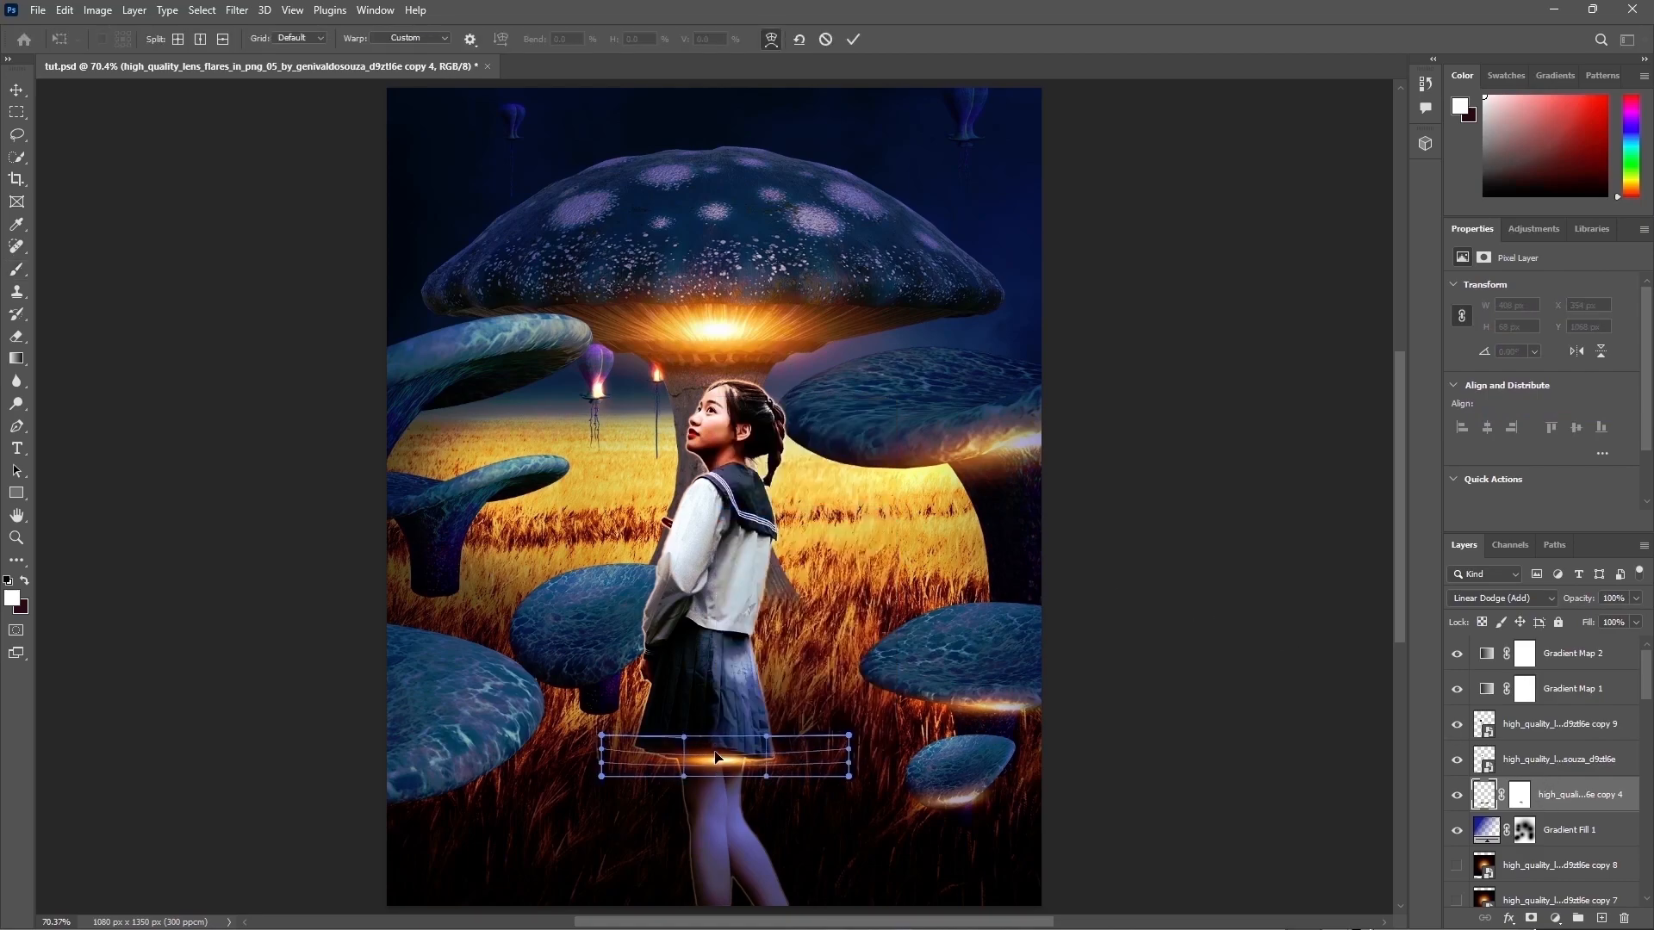
drag(757, 760, 702, 761)
key(Return)
key(b)
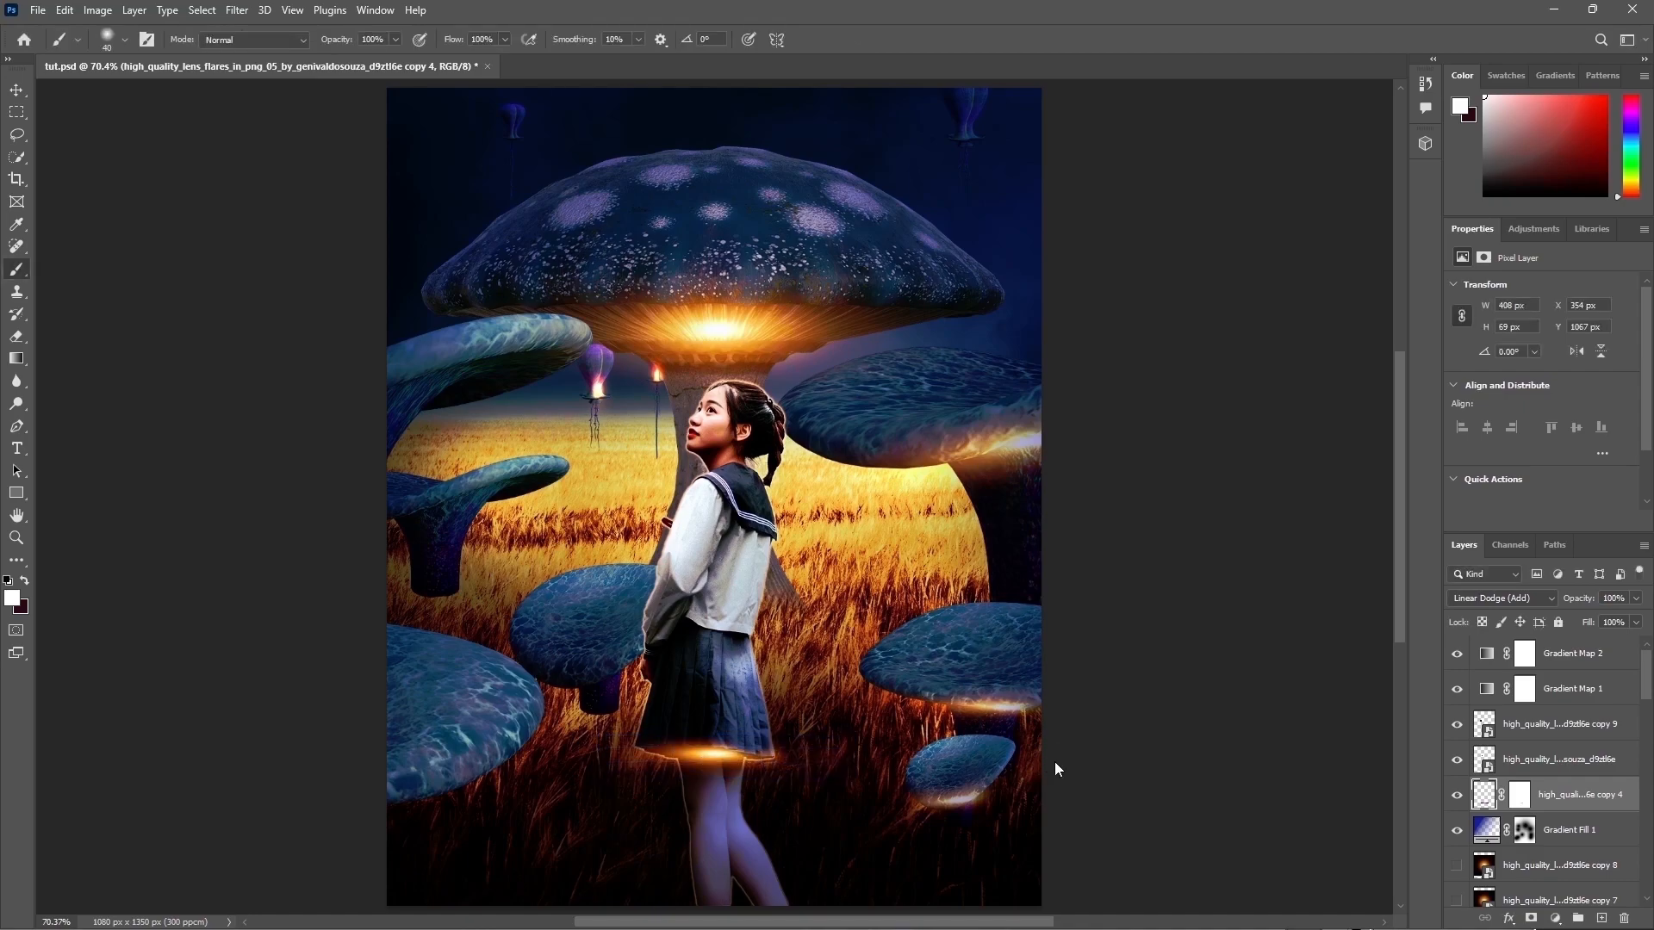
Step: Lower the flare copy 4 layer's opacity to 73% and select its mask with a black brush
click(1636, 598)
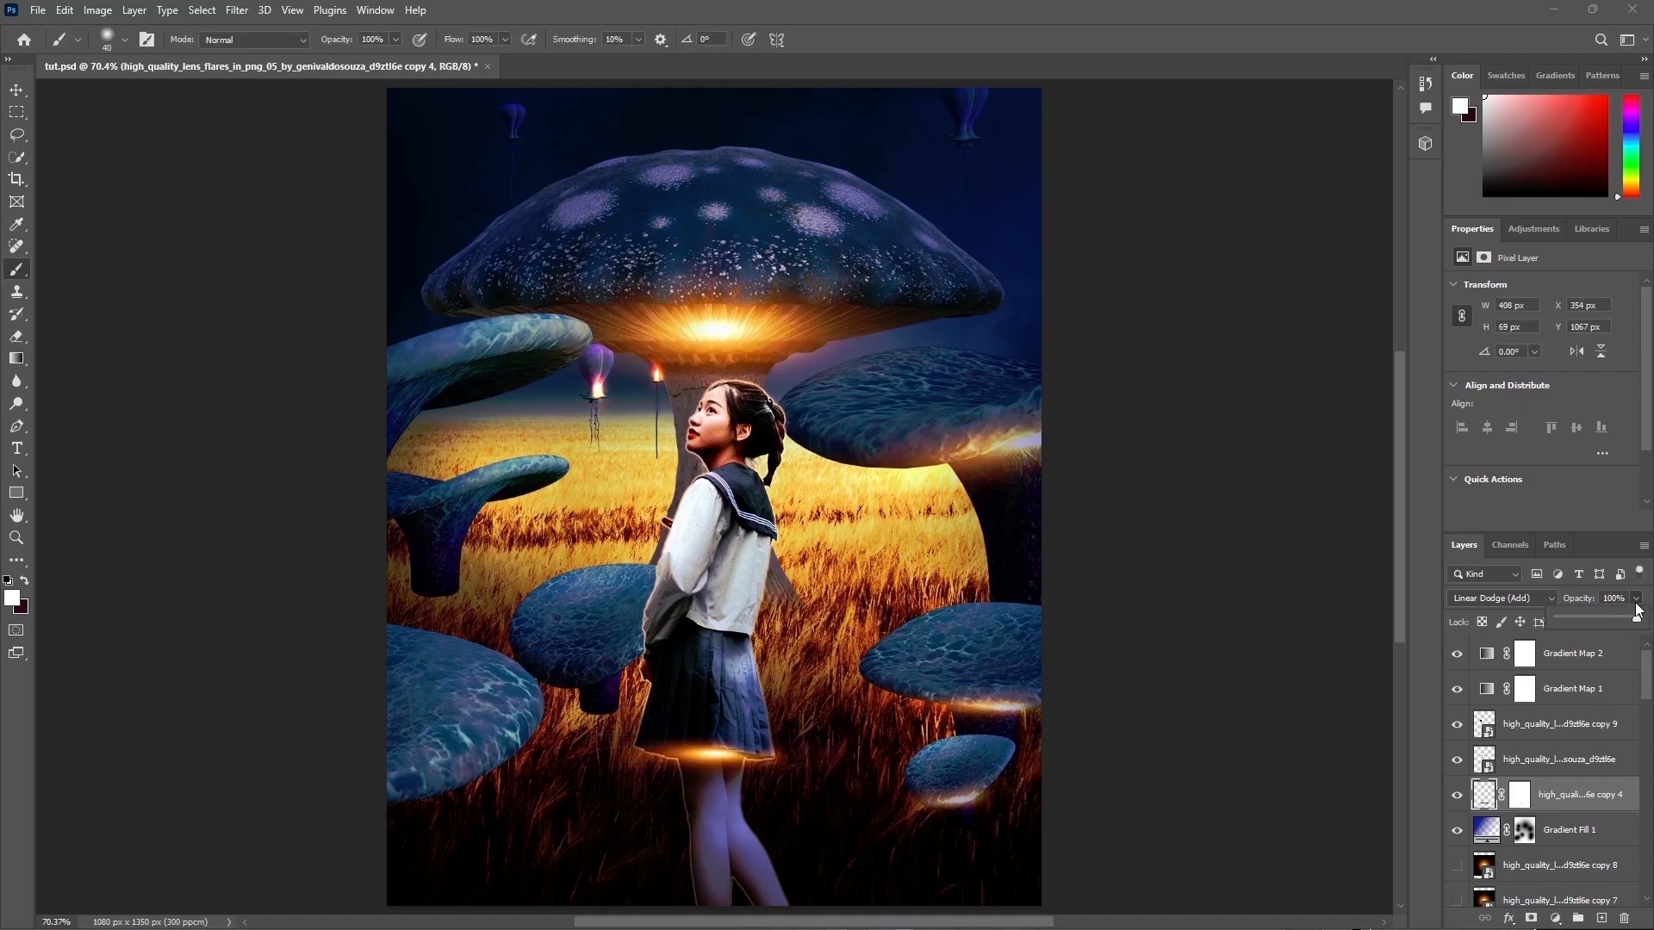
mouse_move(1634, 618)
mouse_down()
mouse_move(1595, 615)
mouse_move(1615, 618)
mouse_up()
click(1519, 794)
key(d)
key(x)
key(bracketright)
key(bracketright)
key(bracketright)
key(bracketright)
key(bracketright)
key(bracketright)
key(bracketright)
key(bracketright)
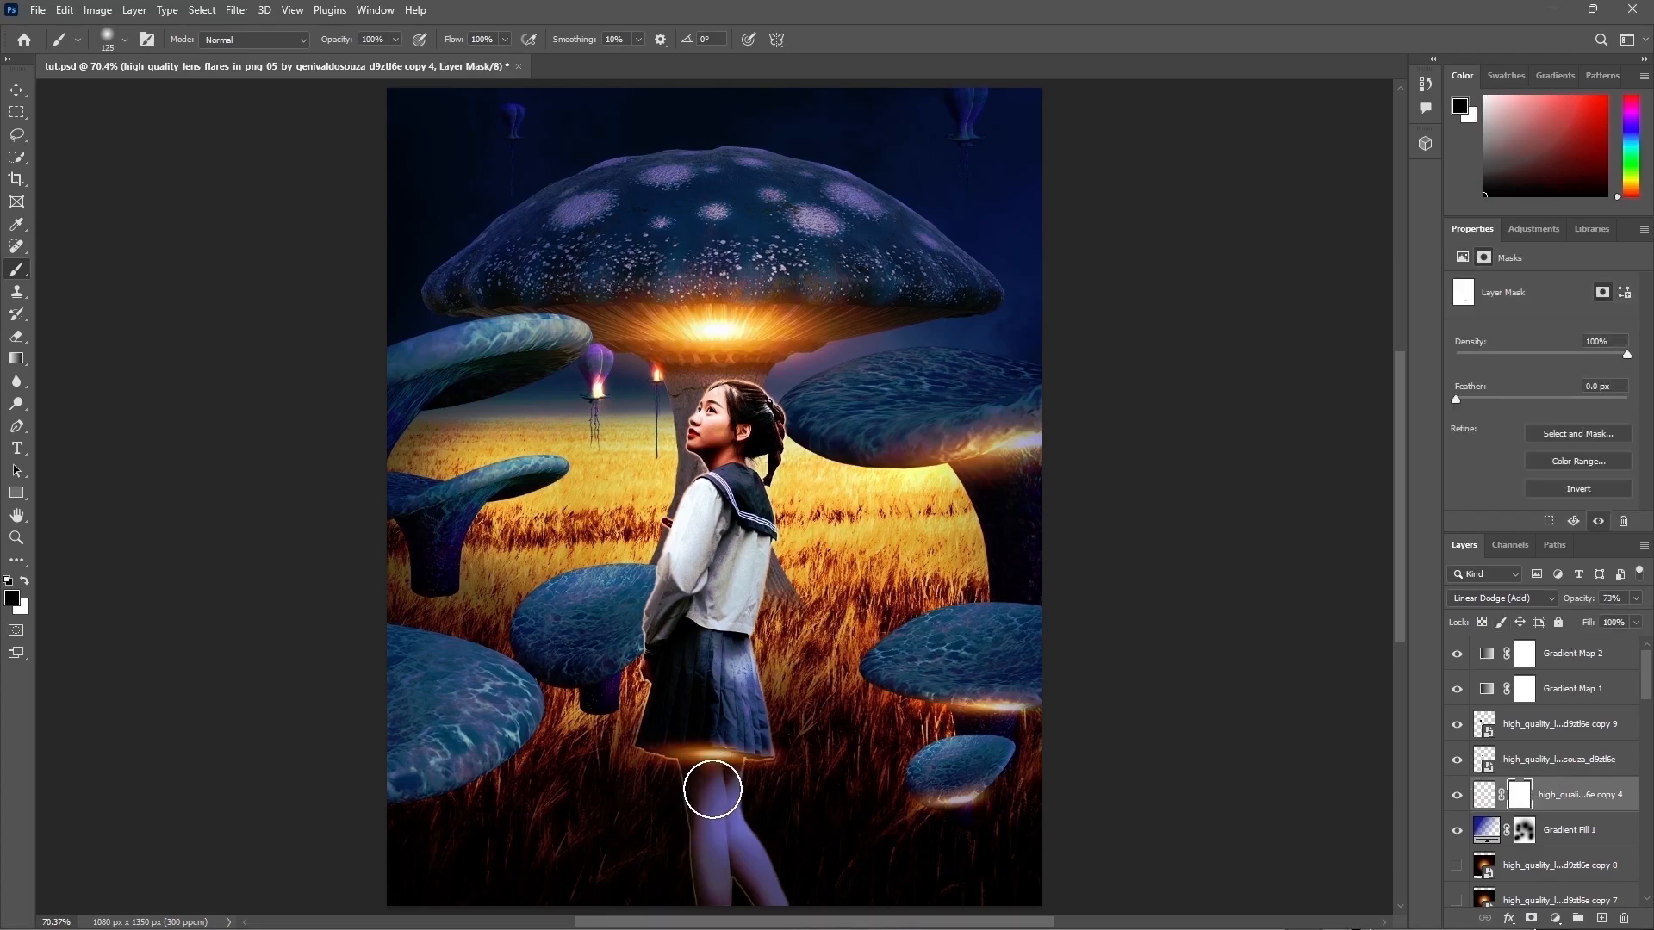
key(bracketleft)
key(bracketleft)
key(bracketleft)
key(bracketleft)
key(bracketleft)
key(bracketleft)
key(bracketleft)
key(x)
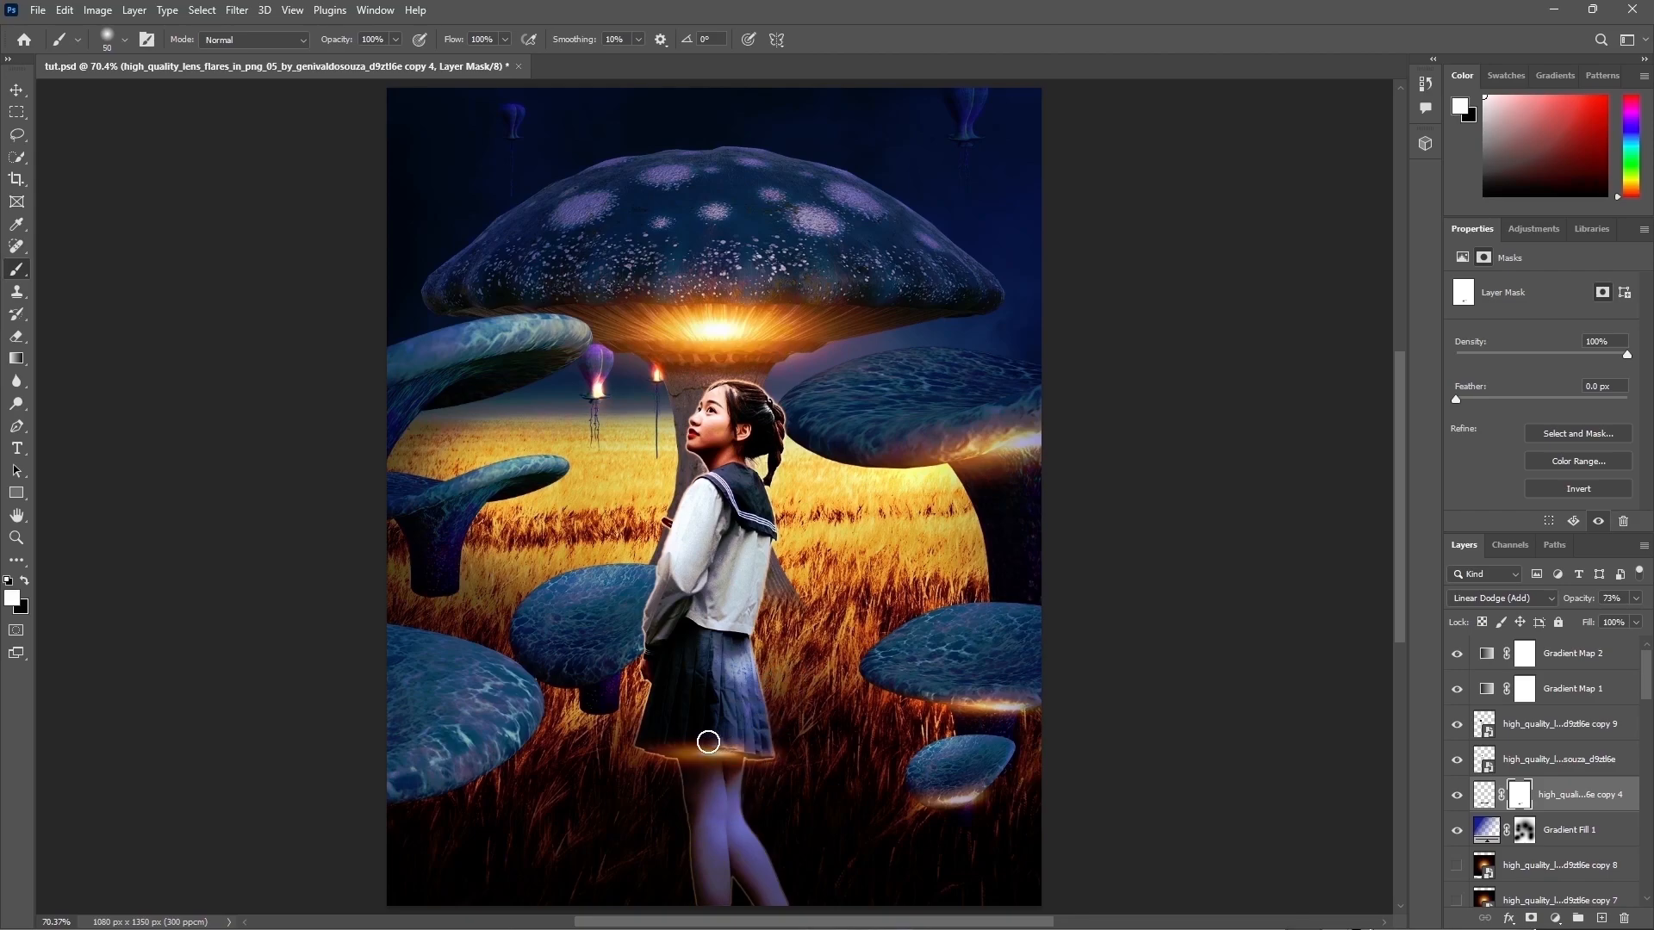
key(x)
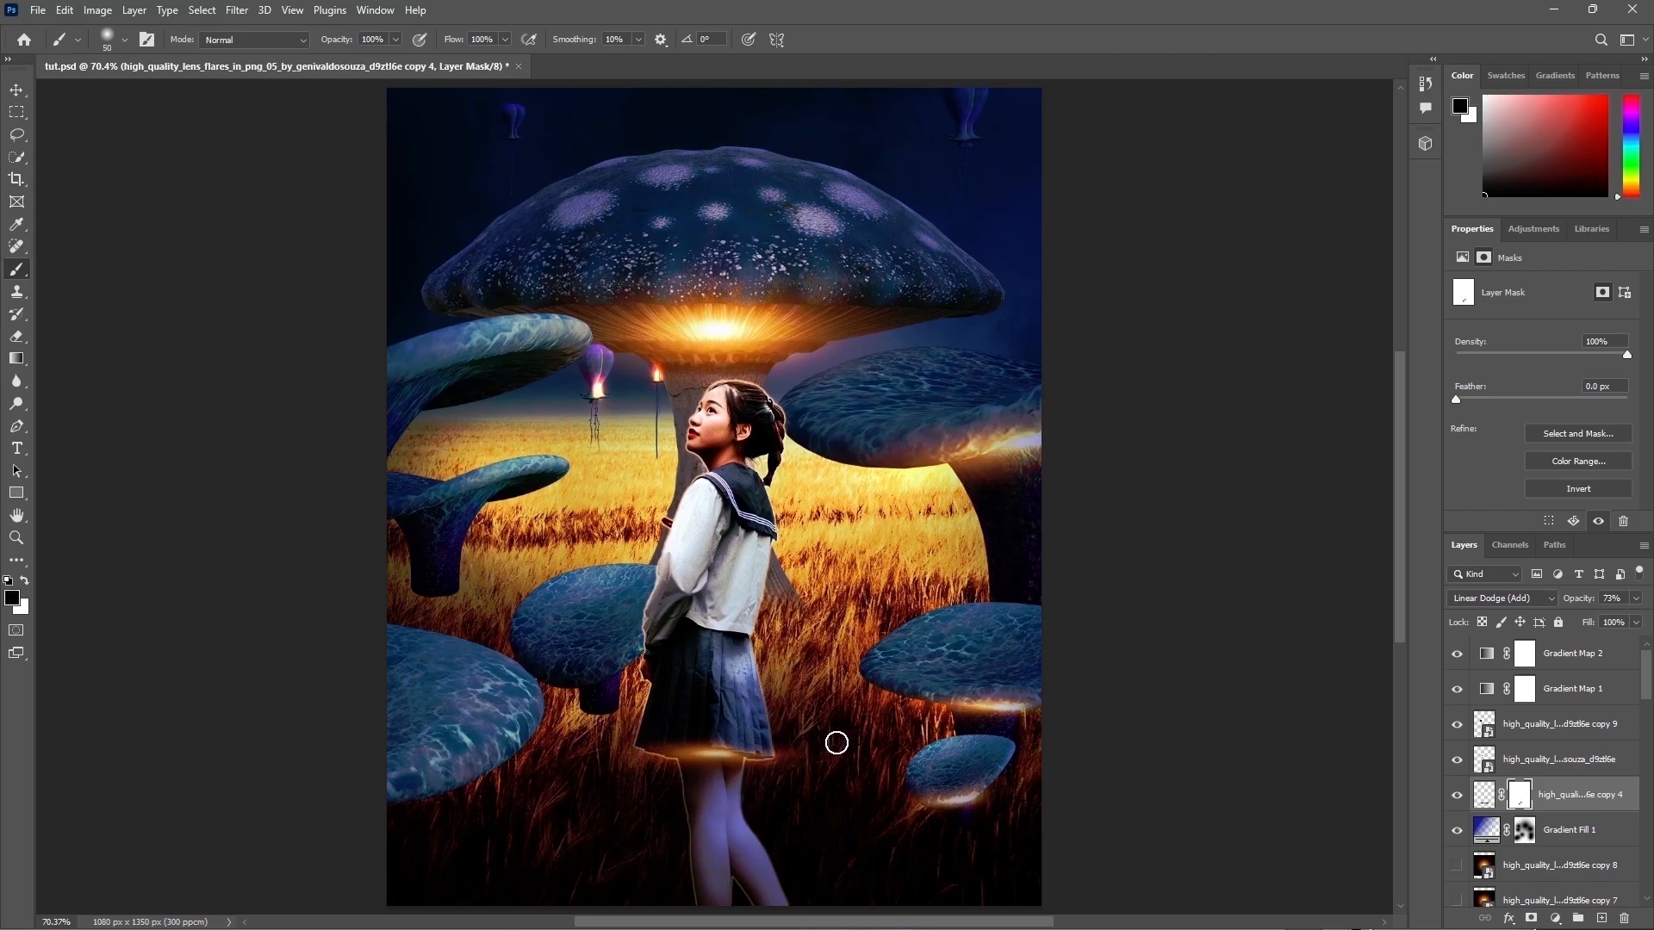
Step: Show the flare copy 5 layer and distort it into a slanted glow across the left mushroom's cap
scroll(1535, 773, down, 3)
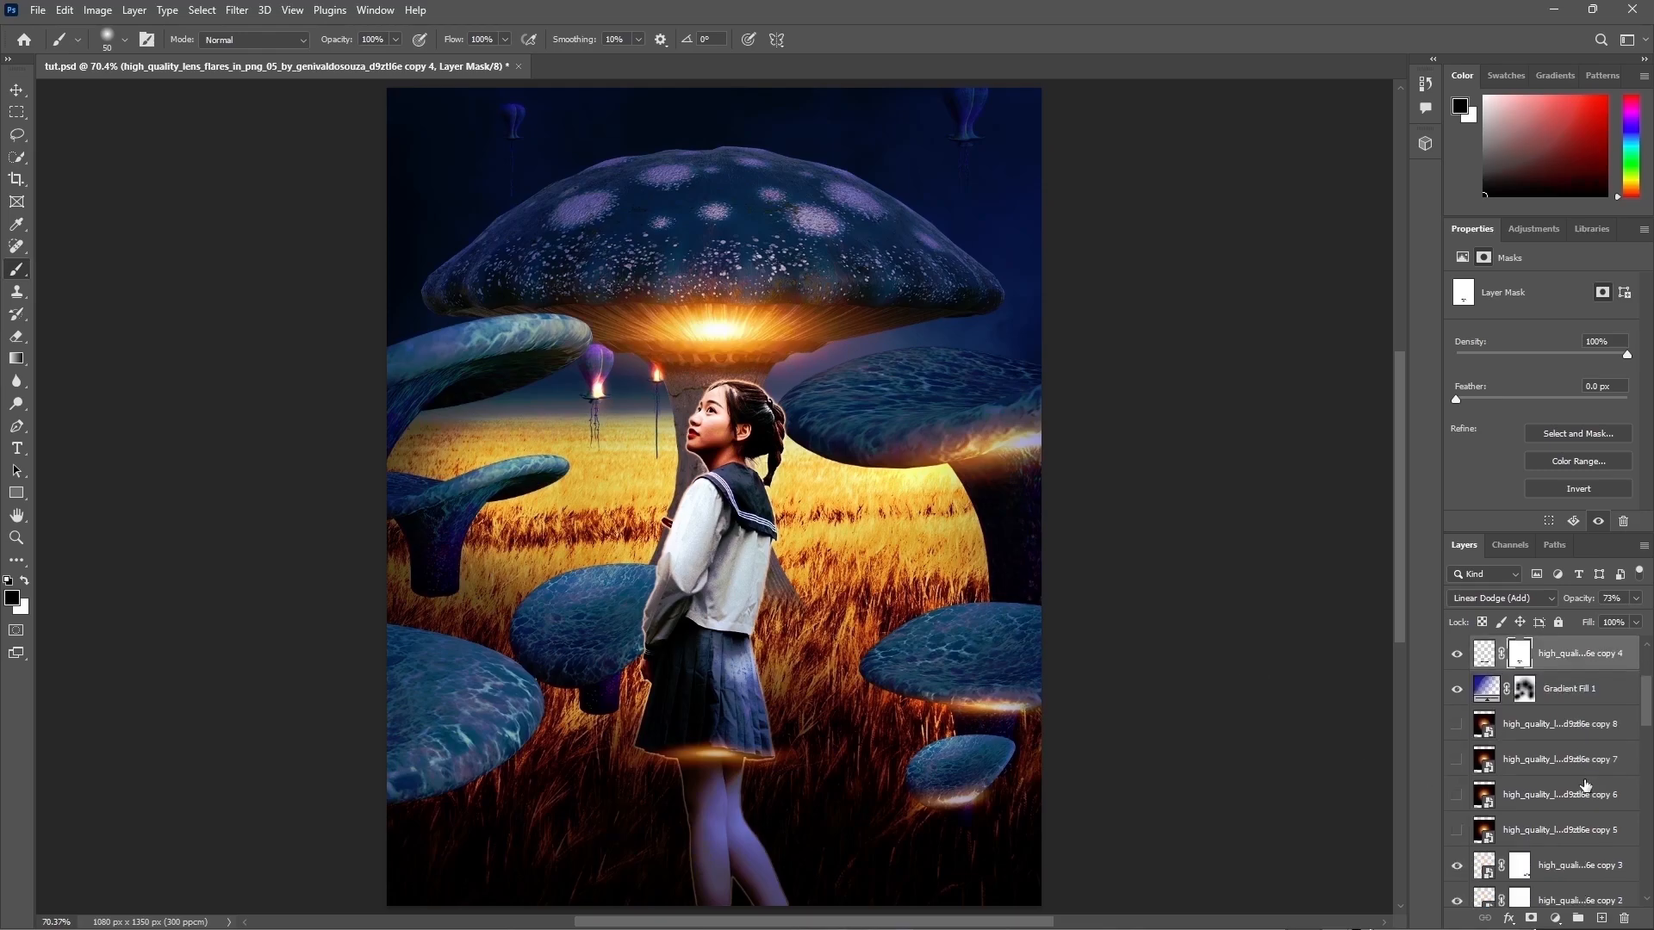
click(1534, 726)
key(x)
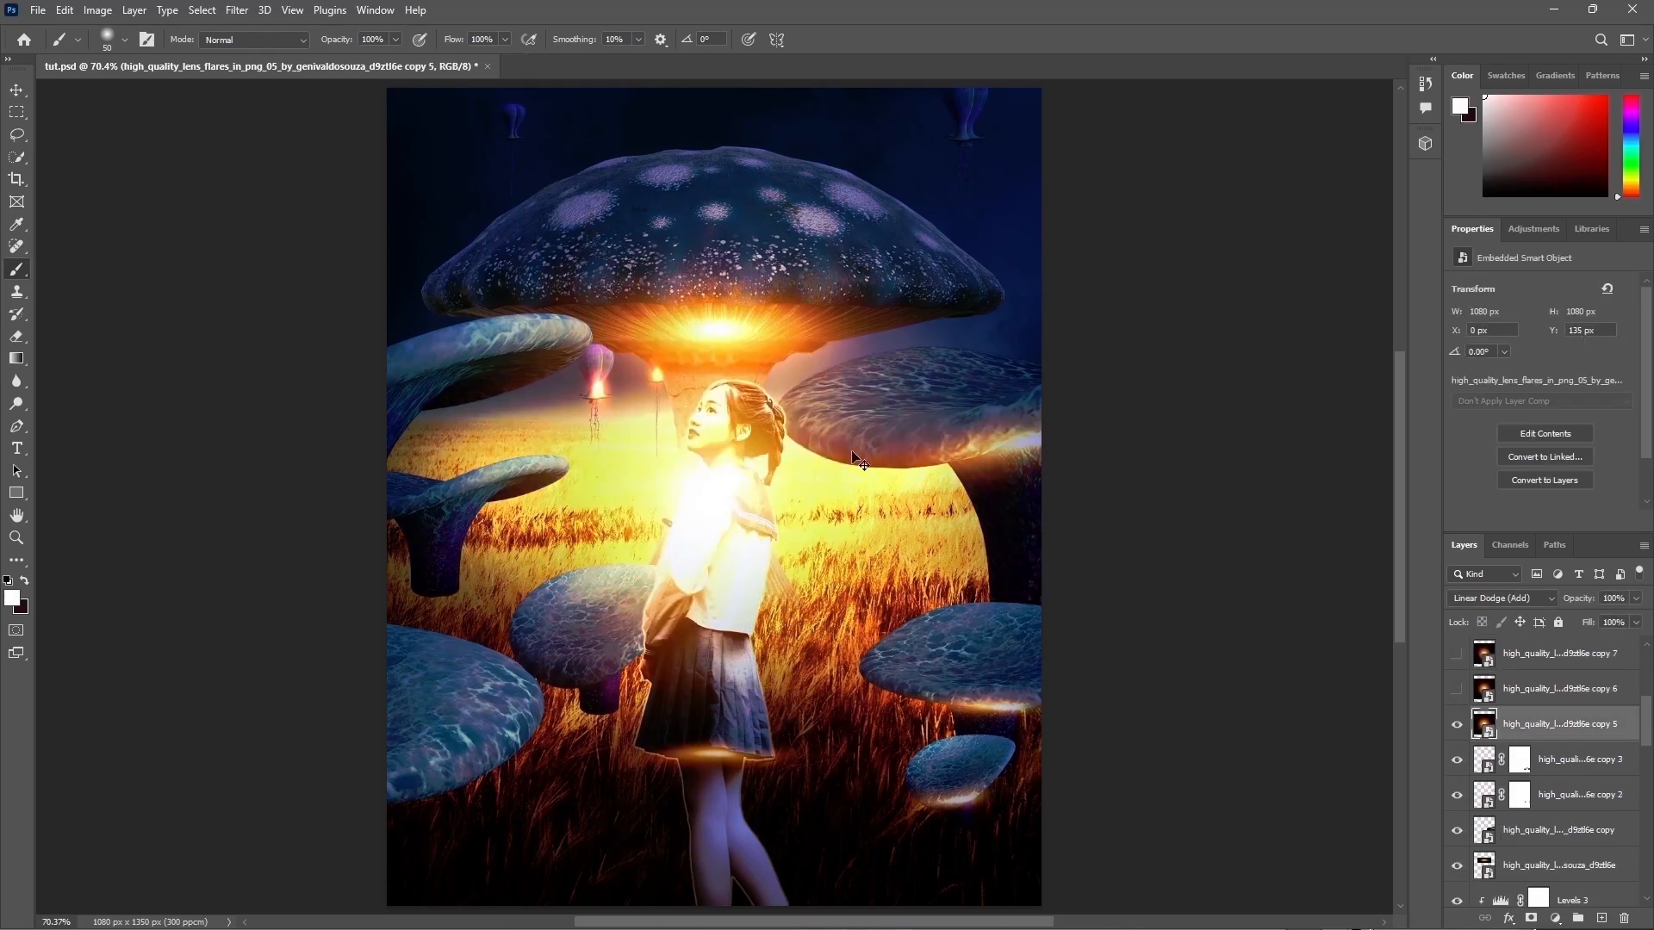
key(ctrl+t)
drag(630, 233, 638, 583)
drag(629, 666, 507, 299)
drag(509, 225, 509, 342)
drag(570, 418, 699, 374)
drag(485, 283, 485, 329)
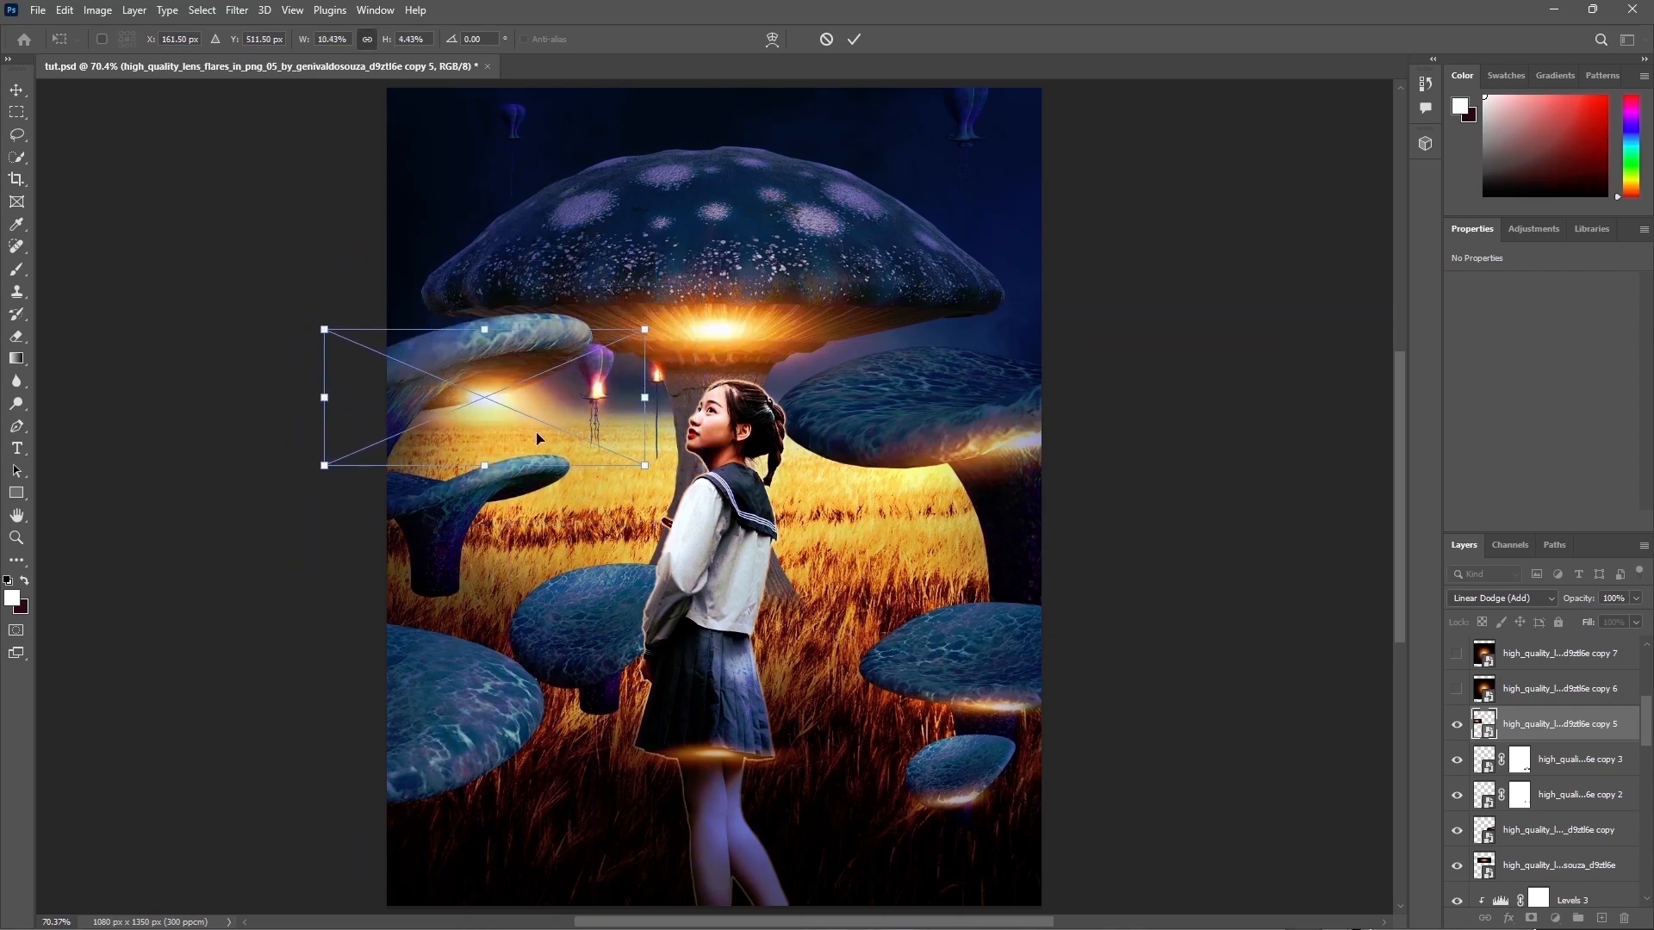
drag(528, 435, 475, 410)
drag(674, 384, 668, 311)
drag(508, 341, 695, 338)
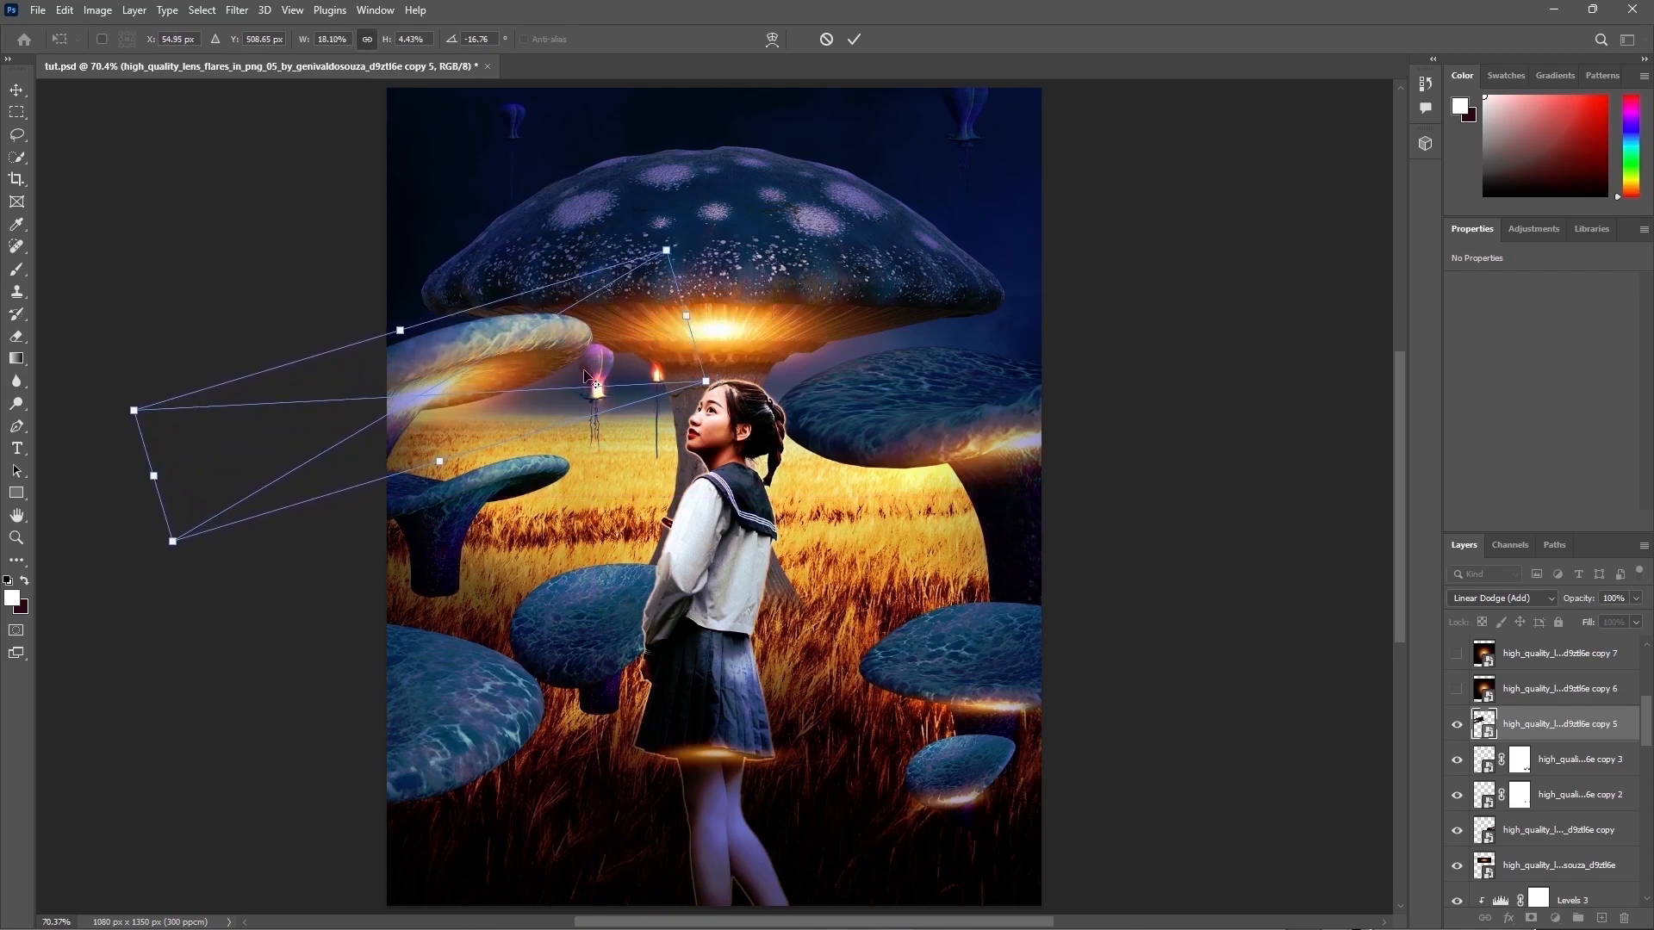
key(Return)
Step: Add a layer mask to the flare copy 5 layer and enlarge the brush
key(b)
click(1458, 727)
click(1458, 726)
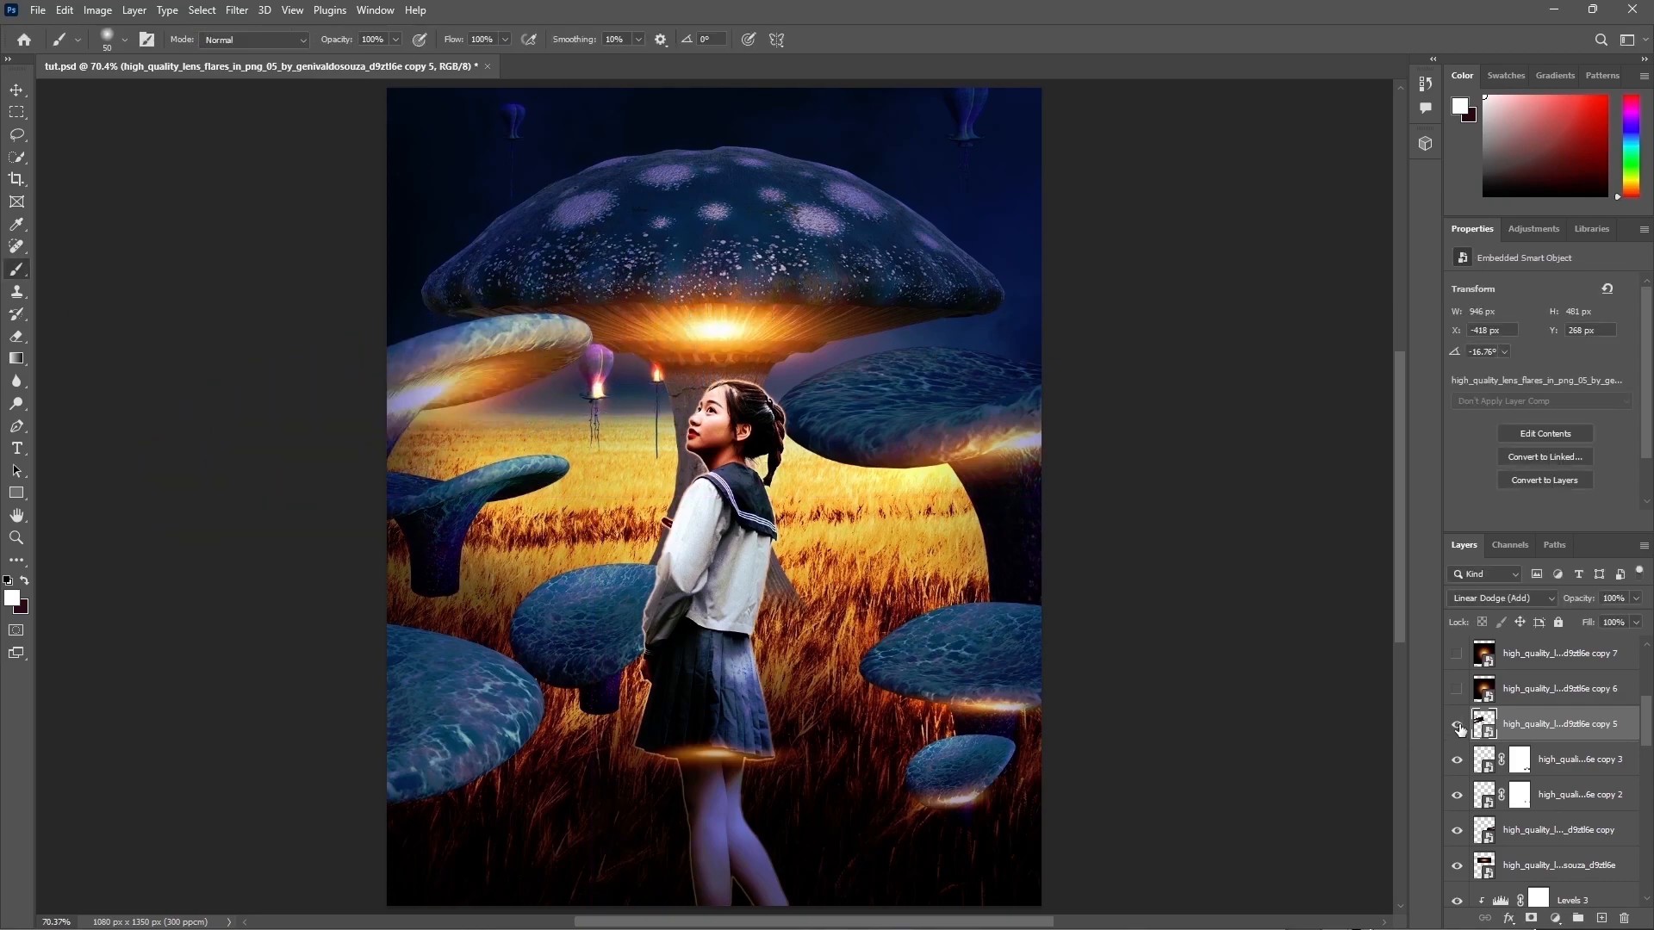
click(1530, 918)
key(d)
key(bracketright)
key(bracketright)
key(bracketright)
key(bracketright)
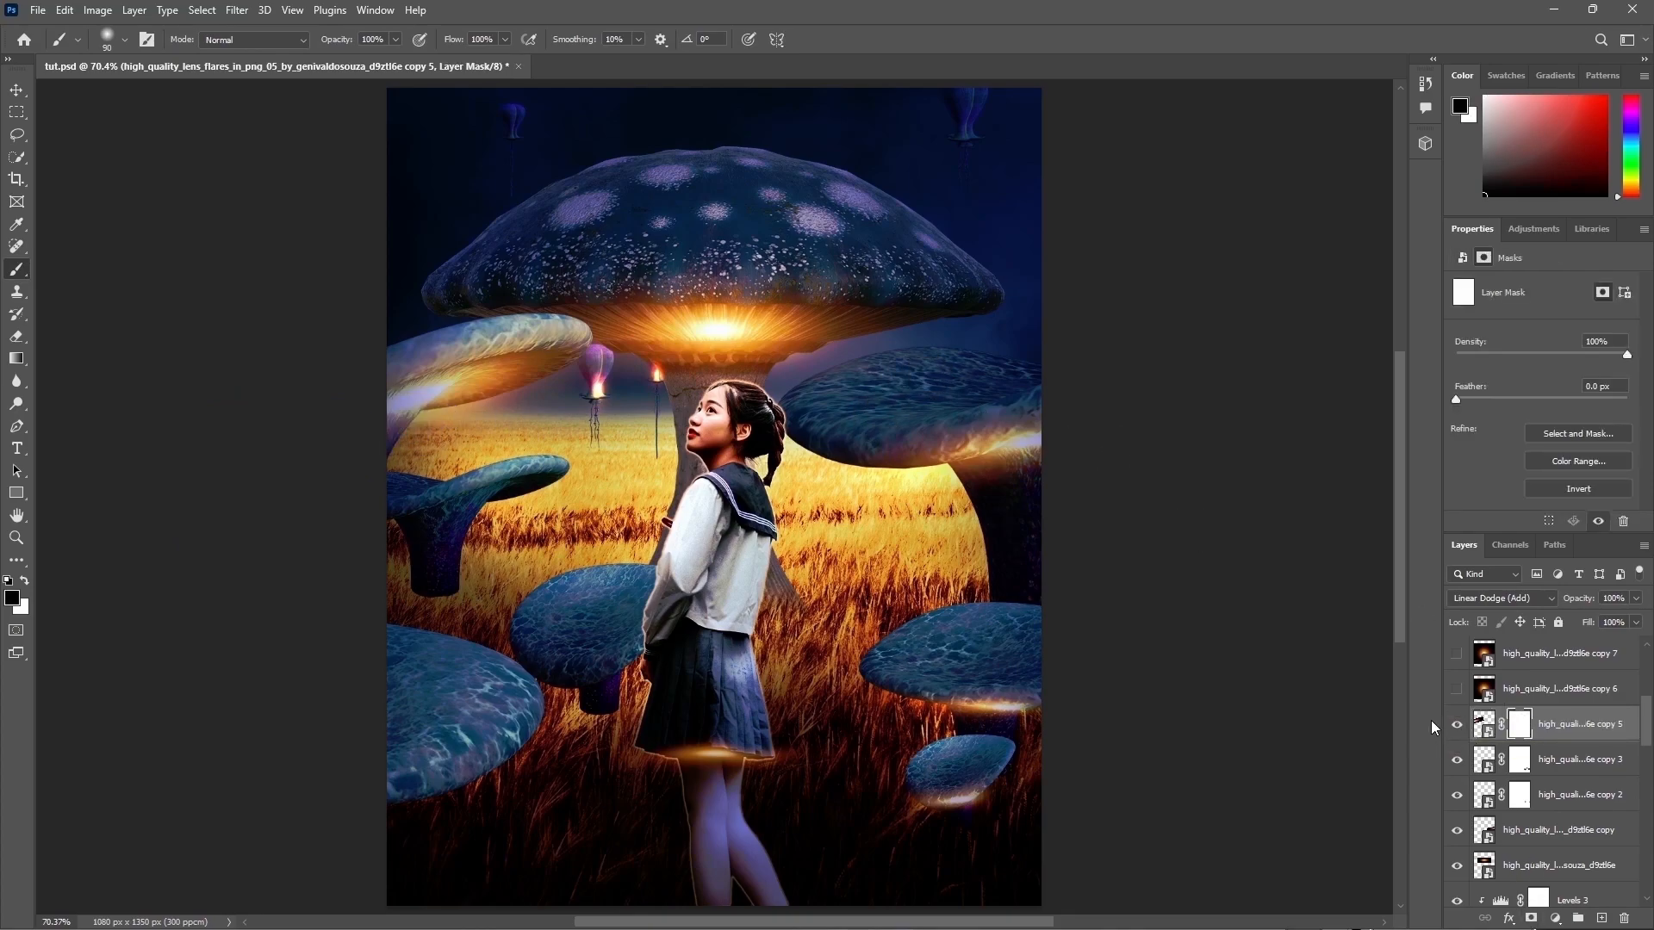
Step: Stretch the flare copy 5 glow wider toward the left edge
click(1483, 725)
key(x)
key(ctrl+t)
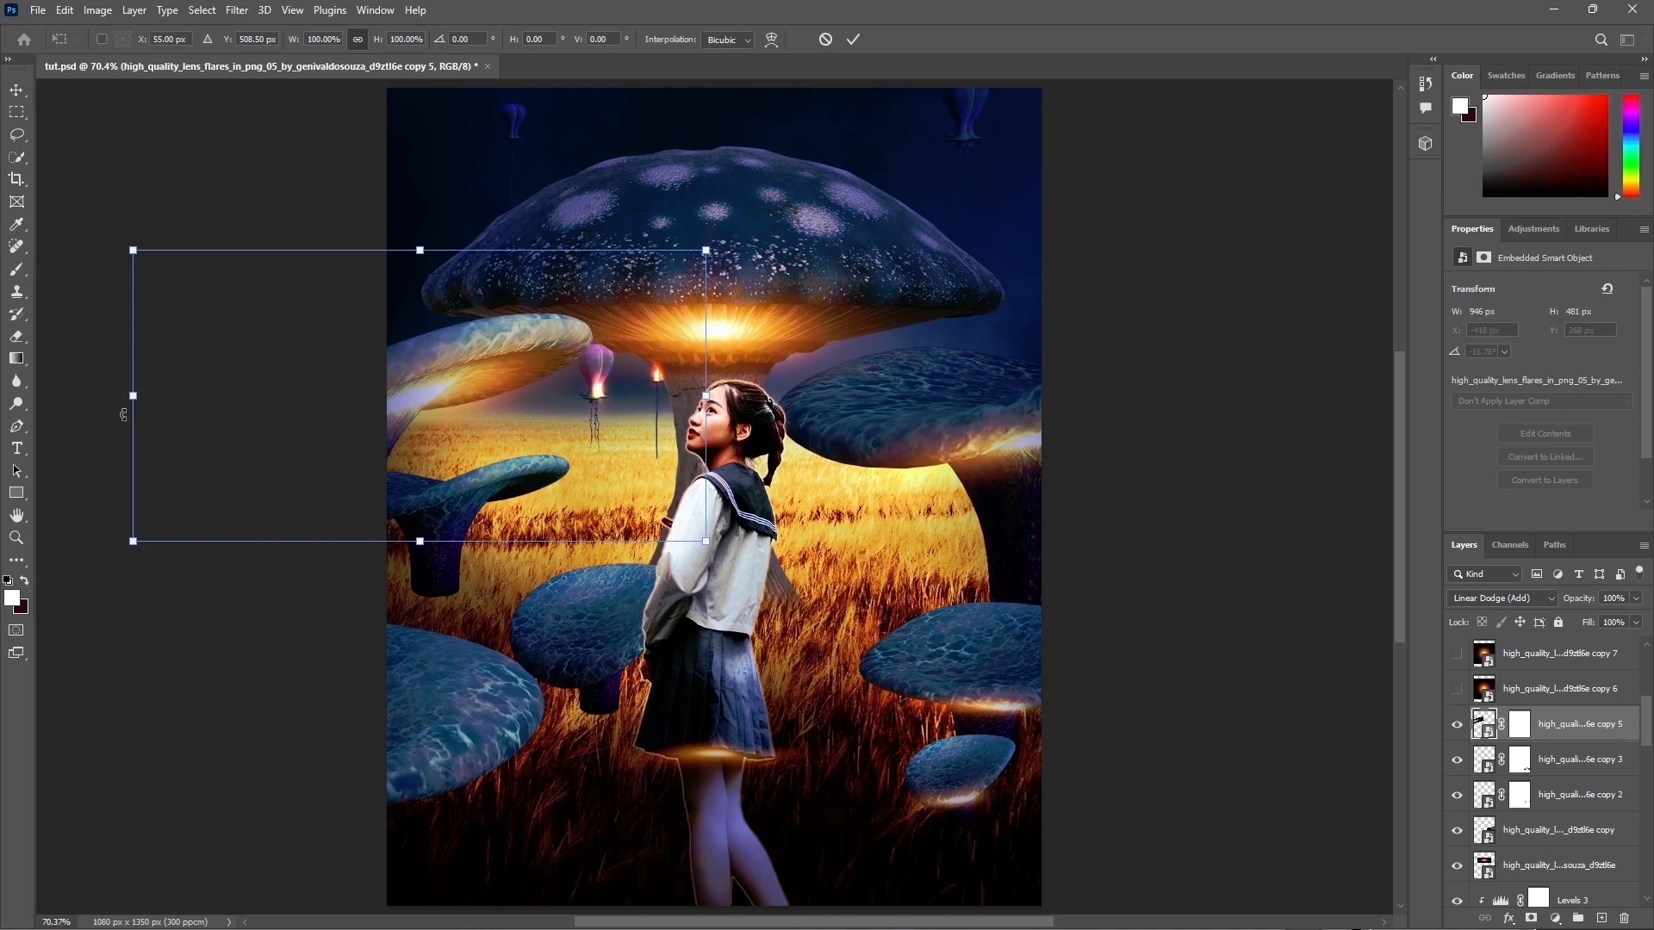
drag(134, 395, 41, 395)
drag(471, 369, 495, 374)
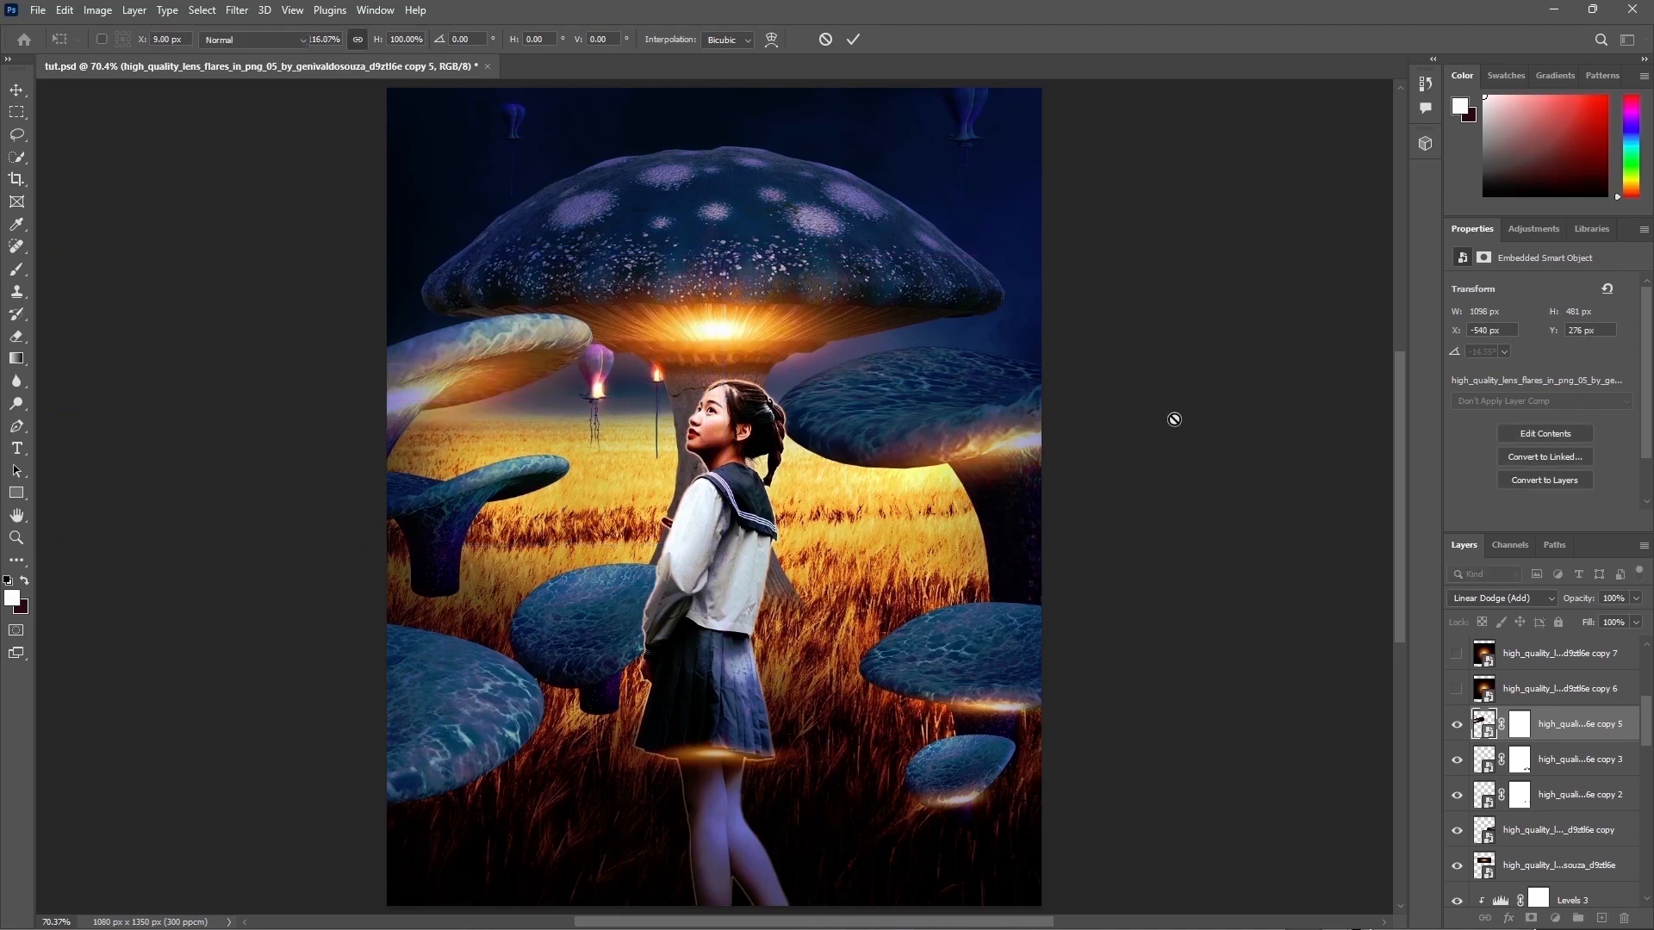
key(Return)
Step: Show the flare copy 6 layer and distort it into a thin slanted glow across the small left mushroom's cap
key(b)
click(1554, 689)
click(1456, 689)
key(ctrl+t)
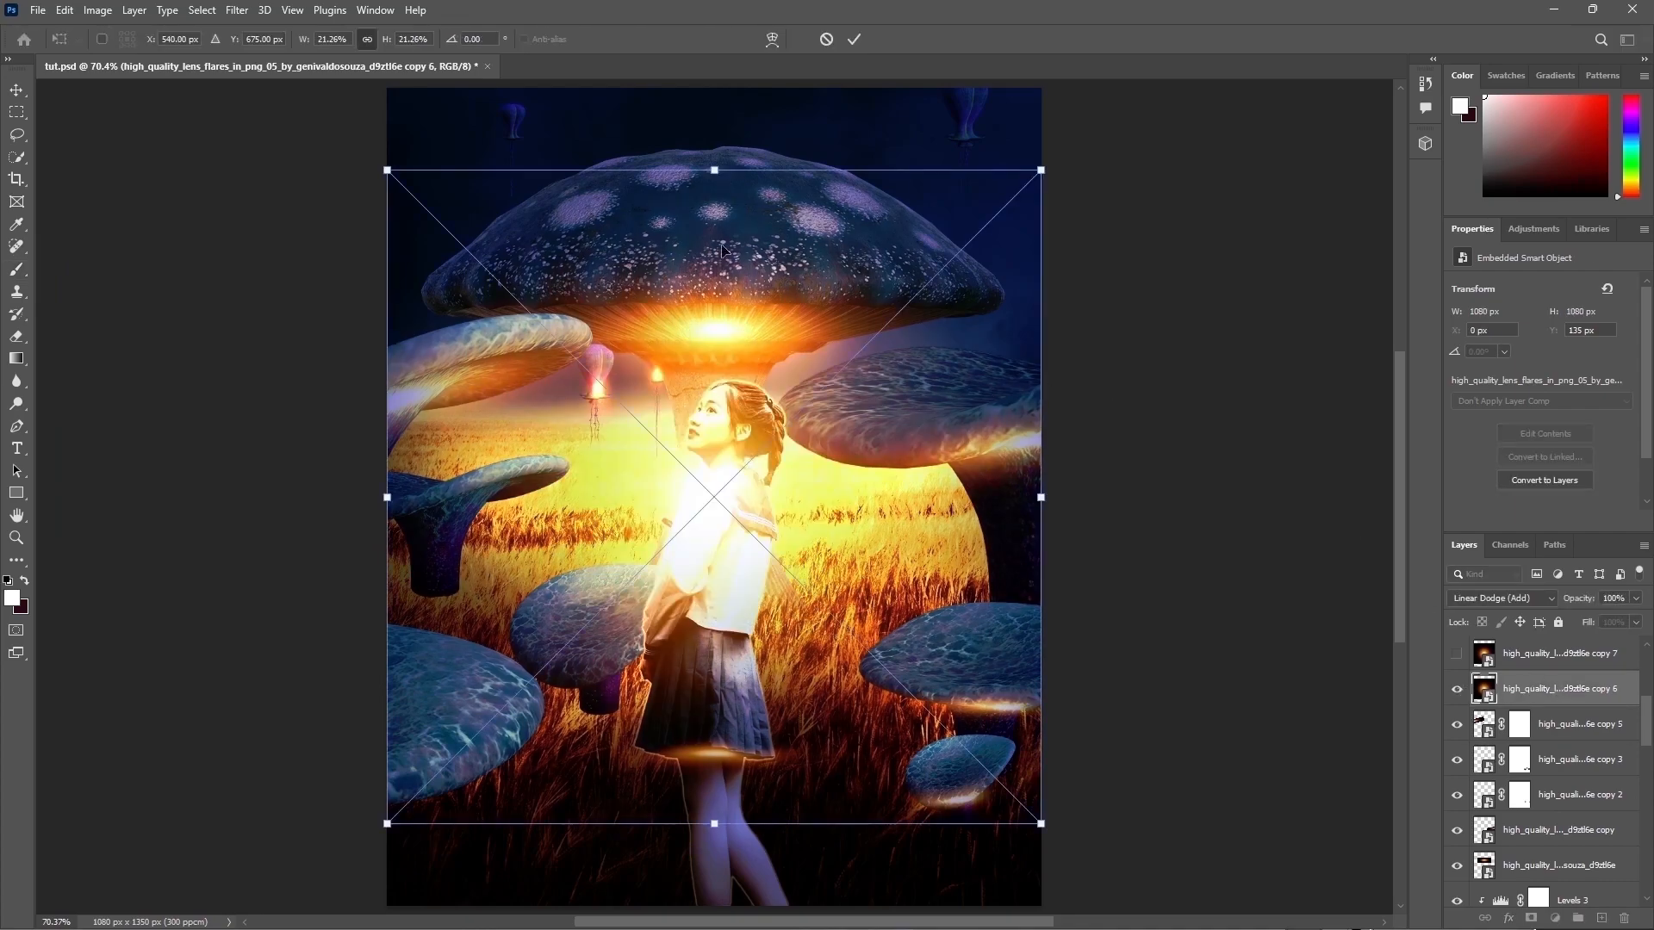
drag(713, 171, 511, 432)
drag(420, 489, 317, 508)
drag(609, 475, 551, 497)
drag(444, 592, 445, 546)
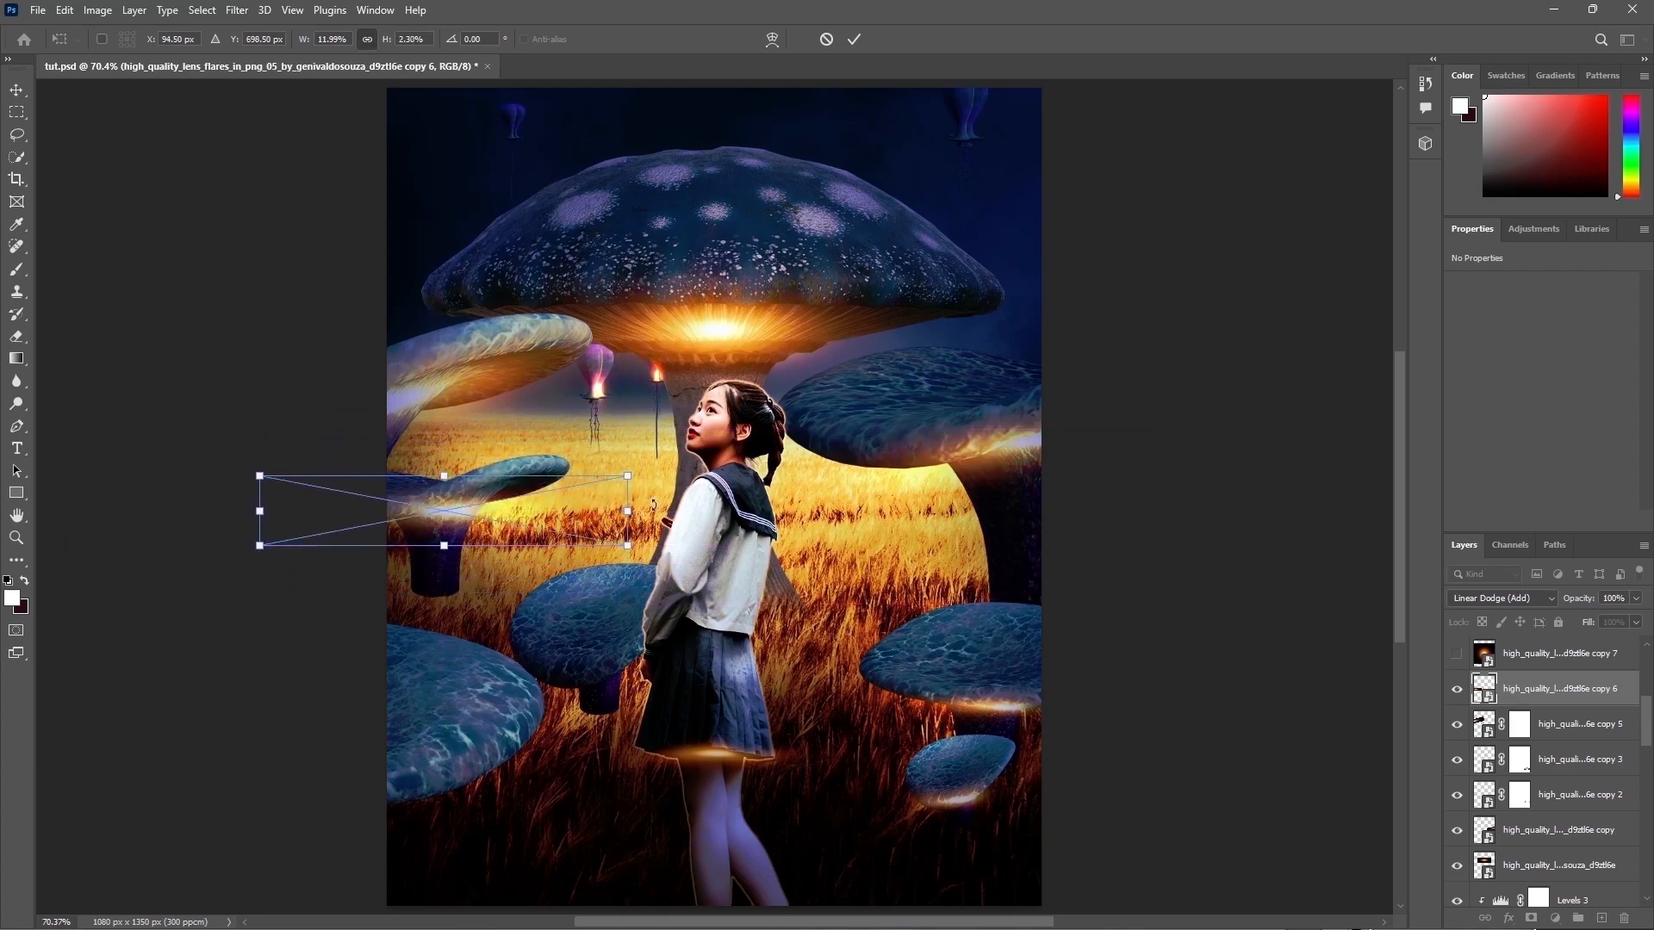
drag(729, 507, 732, 422)
drag(495, 504, 509, 498)
drag(634, 448, 688, 433)
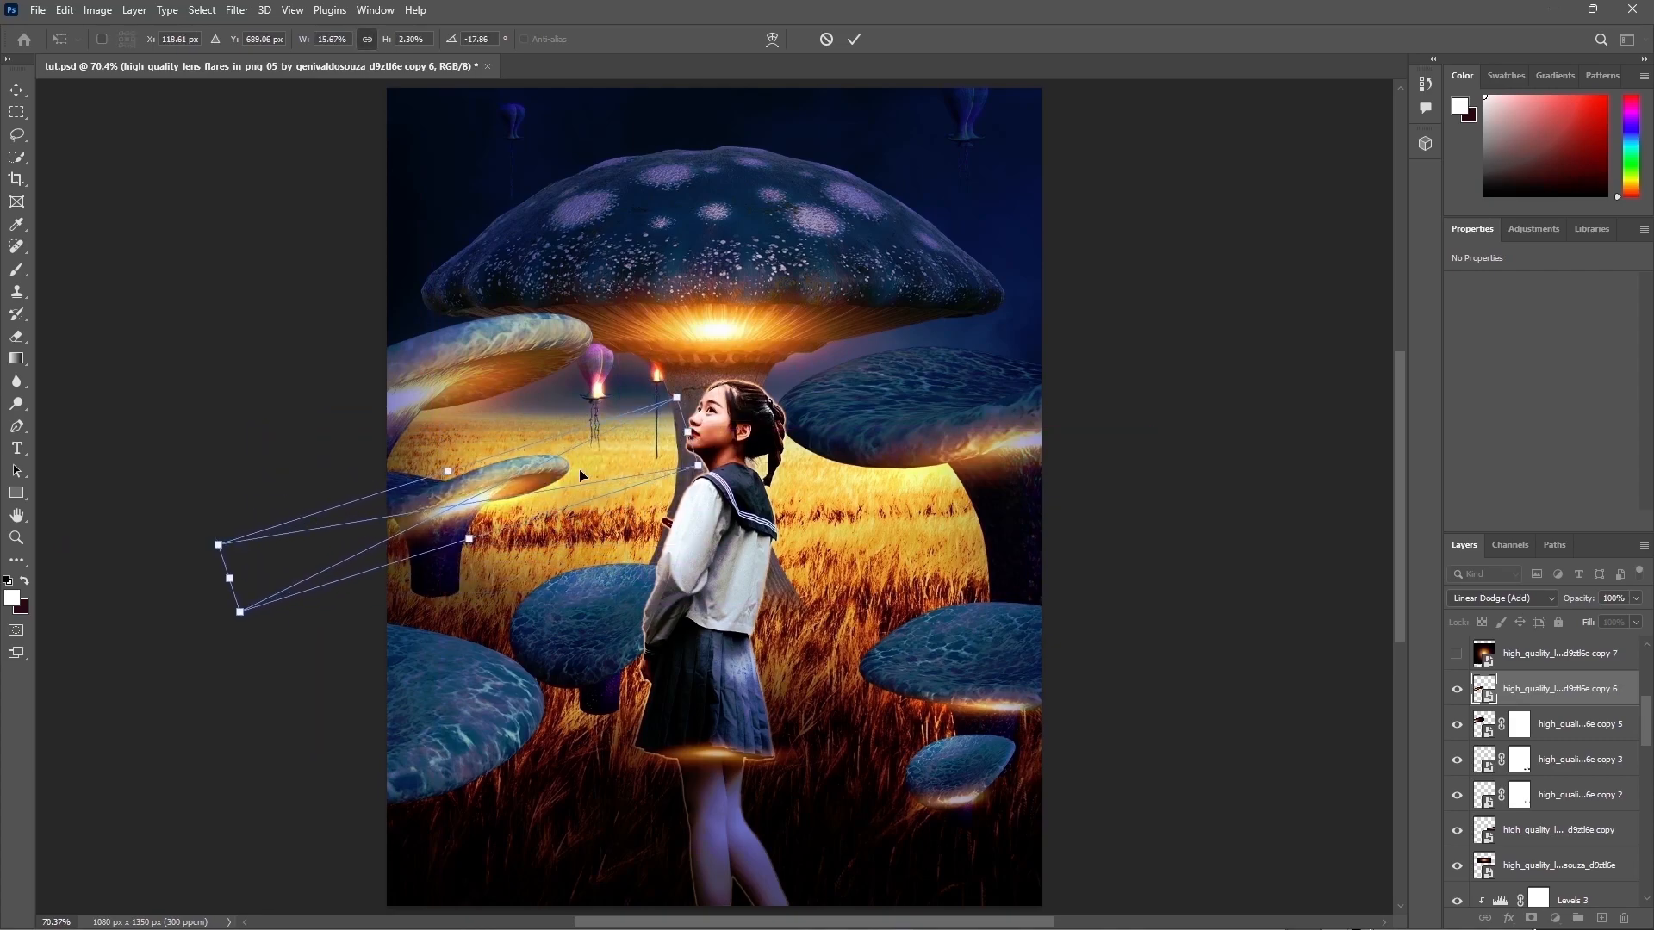
key(Return)
Step: Show the flare copy 7 layer and shrink it to a small glow on the front mushroom's cap beside the girl
key(b)
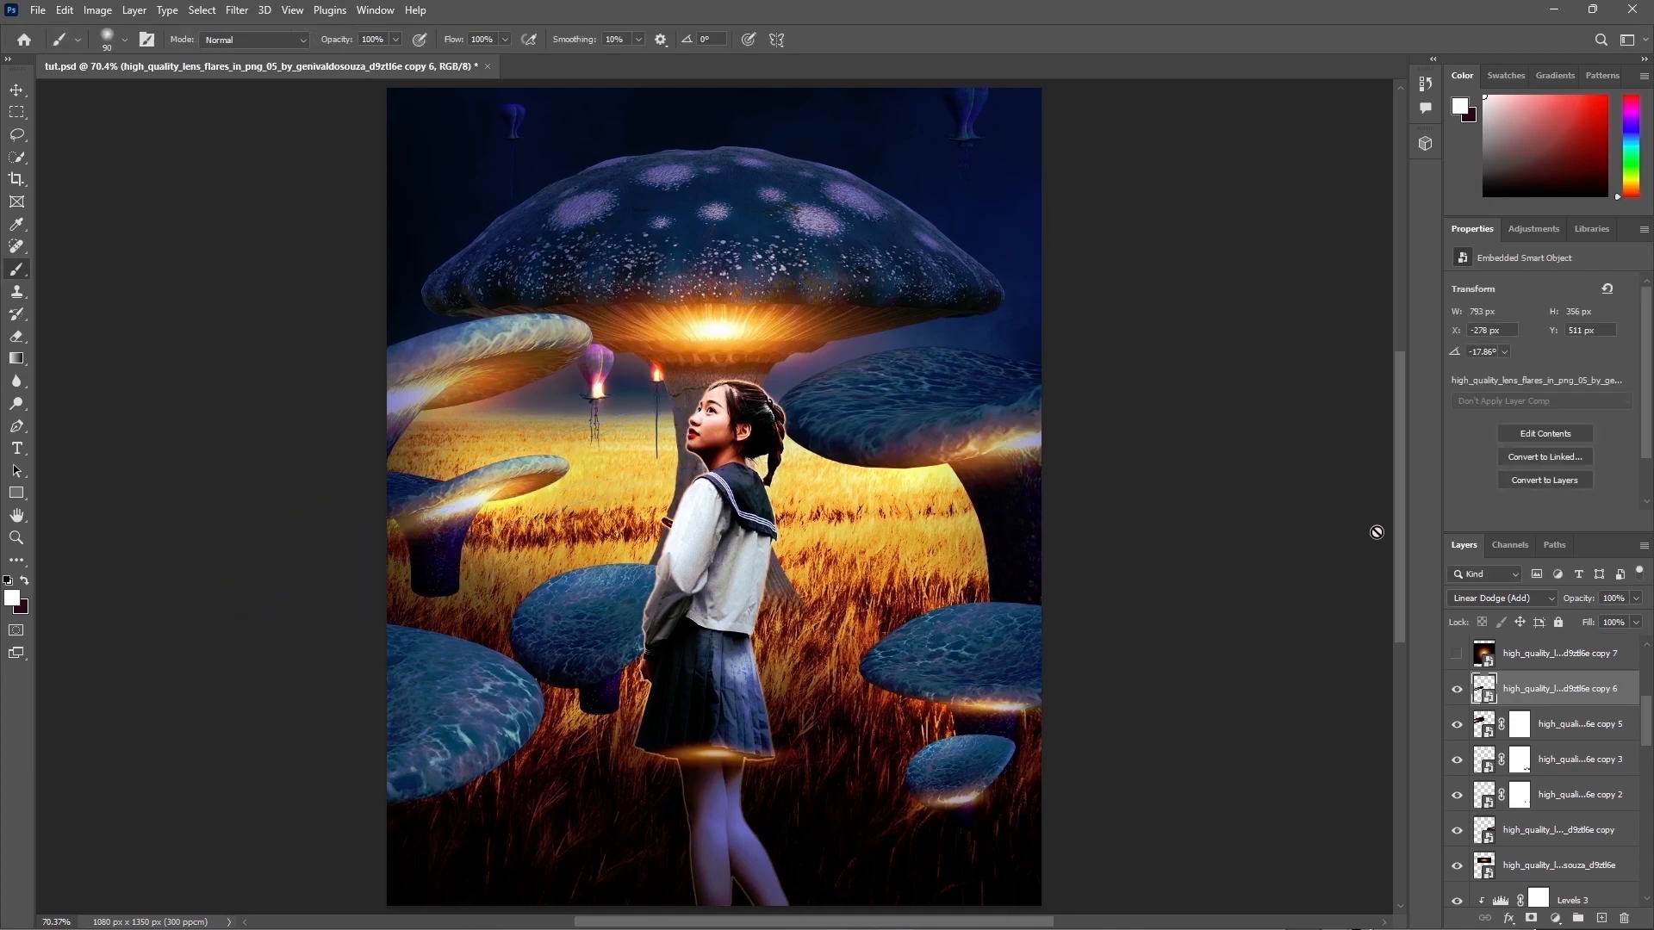
click(1533, 659)
click(1457, 656)
key(ctrl+t)
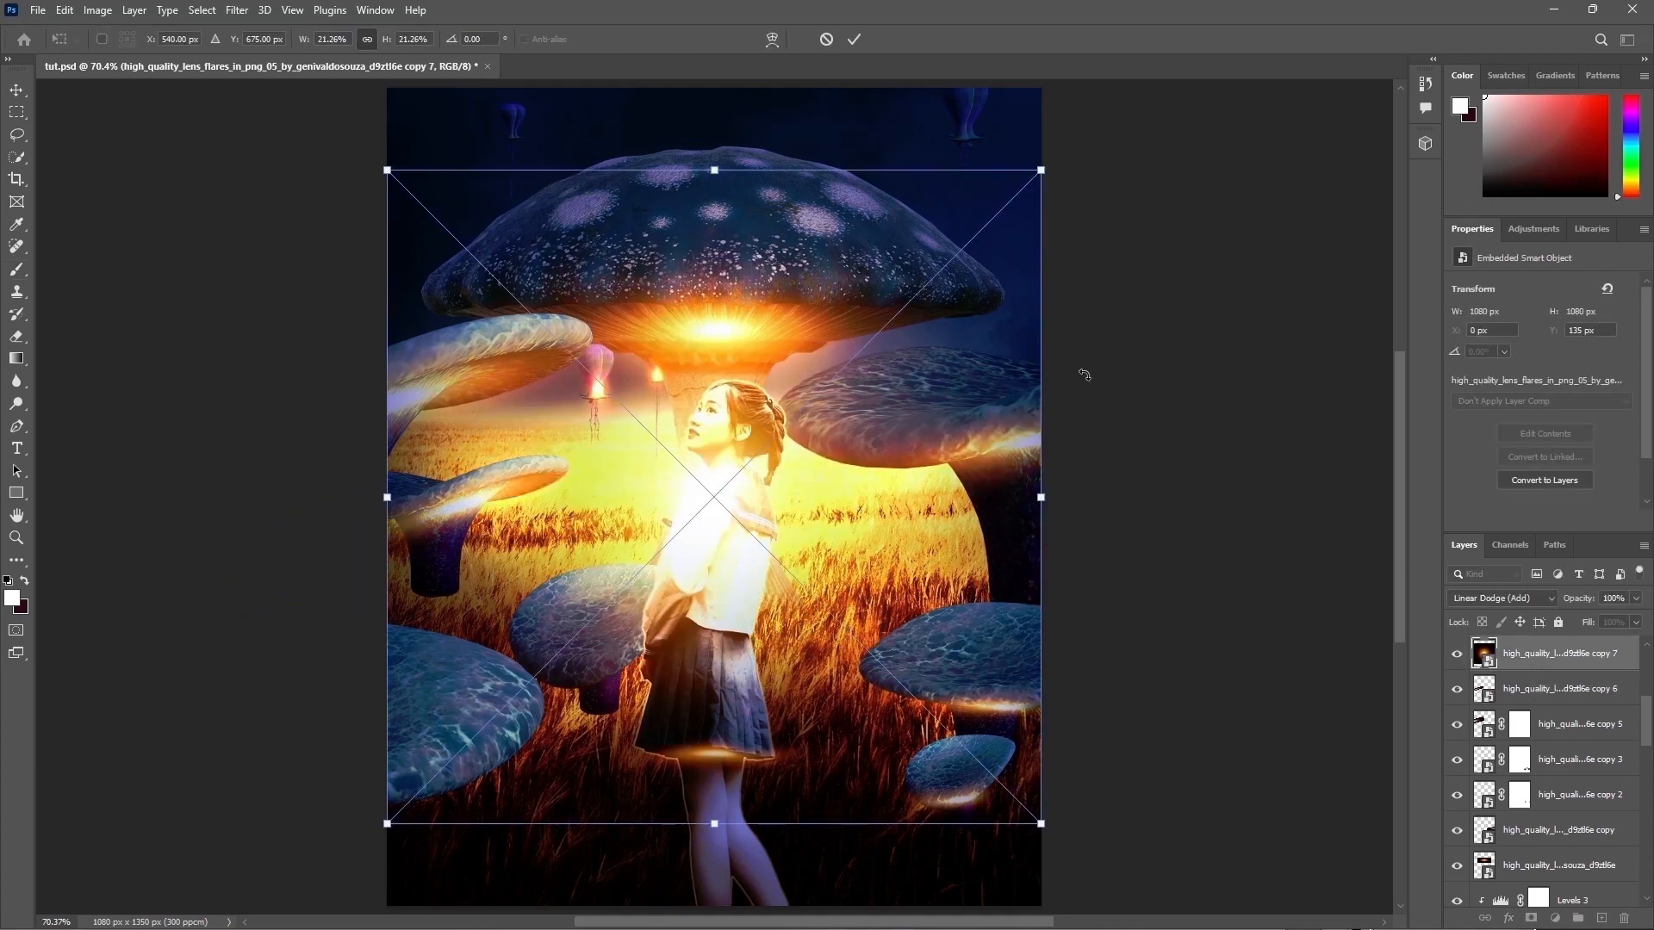
drag(713, 169, 728, 326)
drag(766, 577, 643, 668)
right_click(652, 674)
key(Escape)
key(Return)
Step: Rasterize the flare copy 7 layer and warp its glow to follow the mushroom cap's curved rim
right_click(1511, 656)
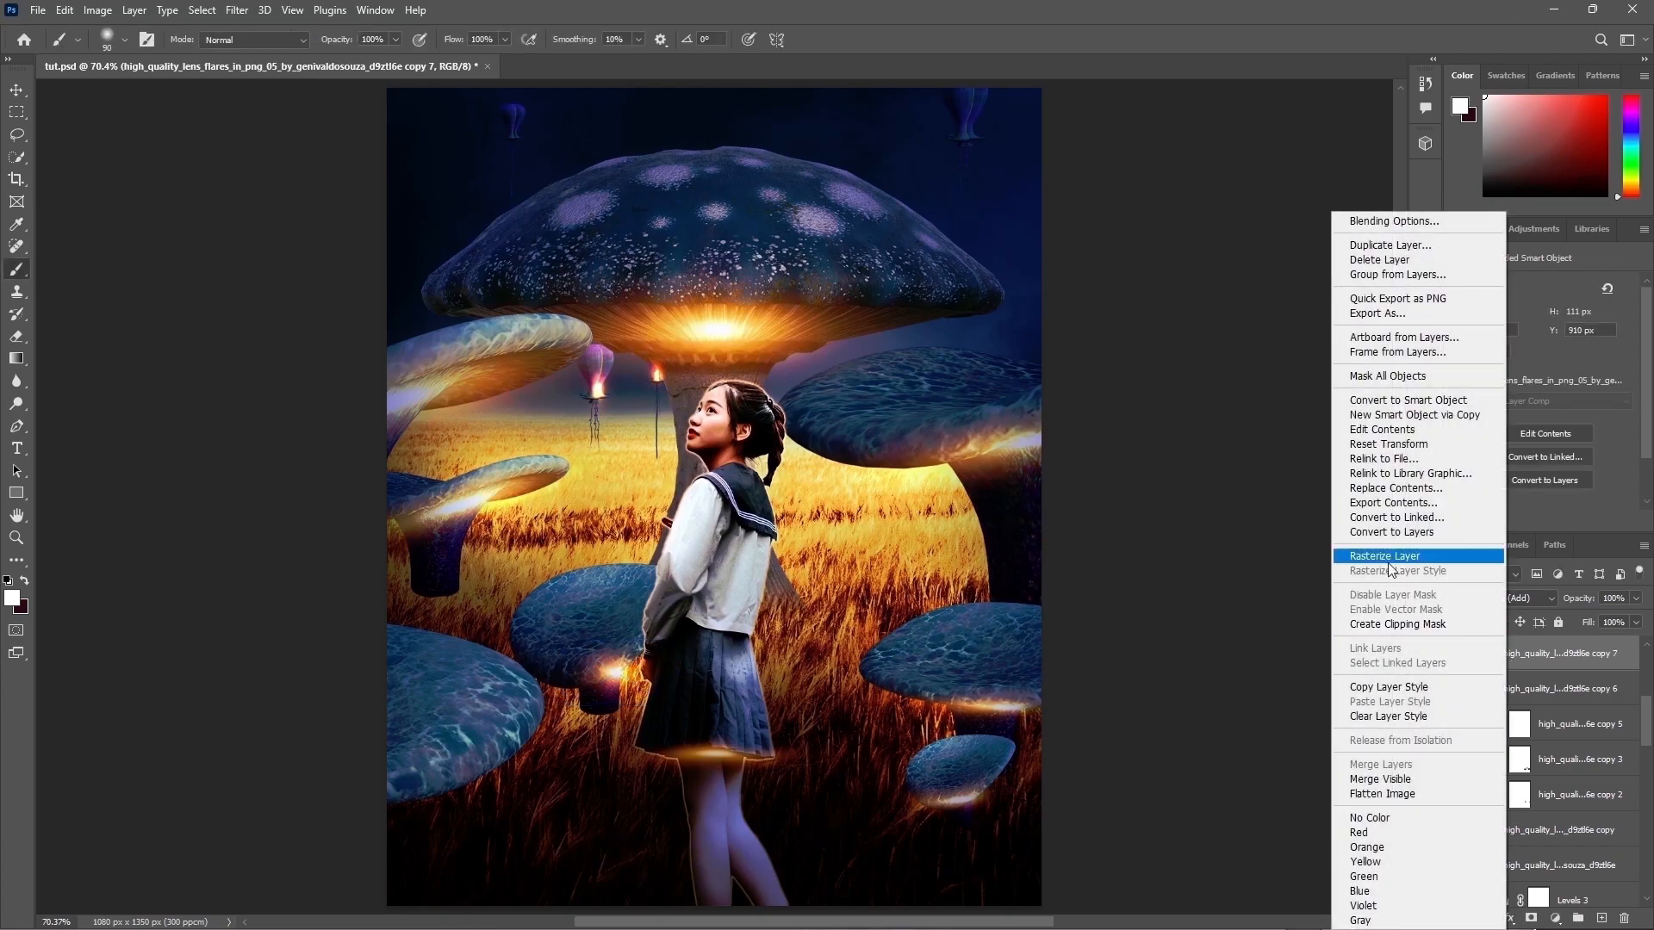
click(1385, 556)
key(ctrl+t)
right_click(653, 674)
click(684, 406)
drag(596, 664, 549, 670)
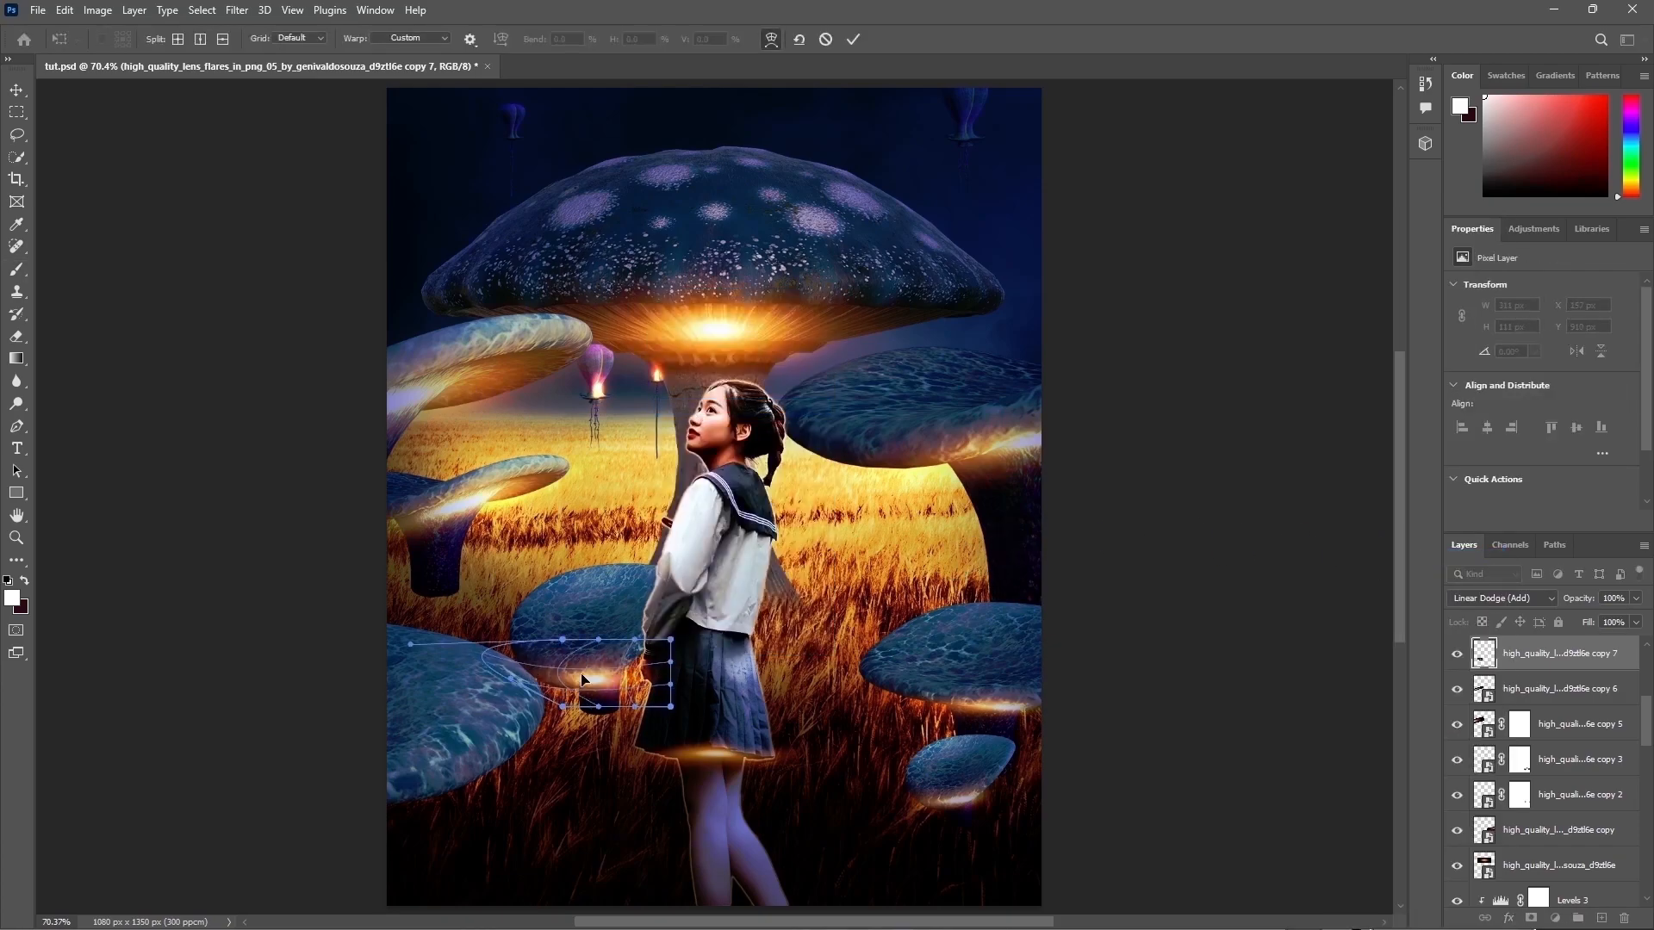
drag(670, 671, 711, 639)
drag(589, 660, 664, 678)
key(Return)
Step: Add a layer mask to the flare copy 7 layer and paint out part of the glow in black
key(b)
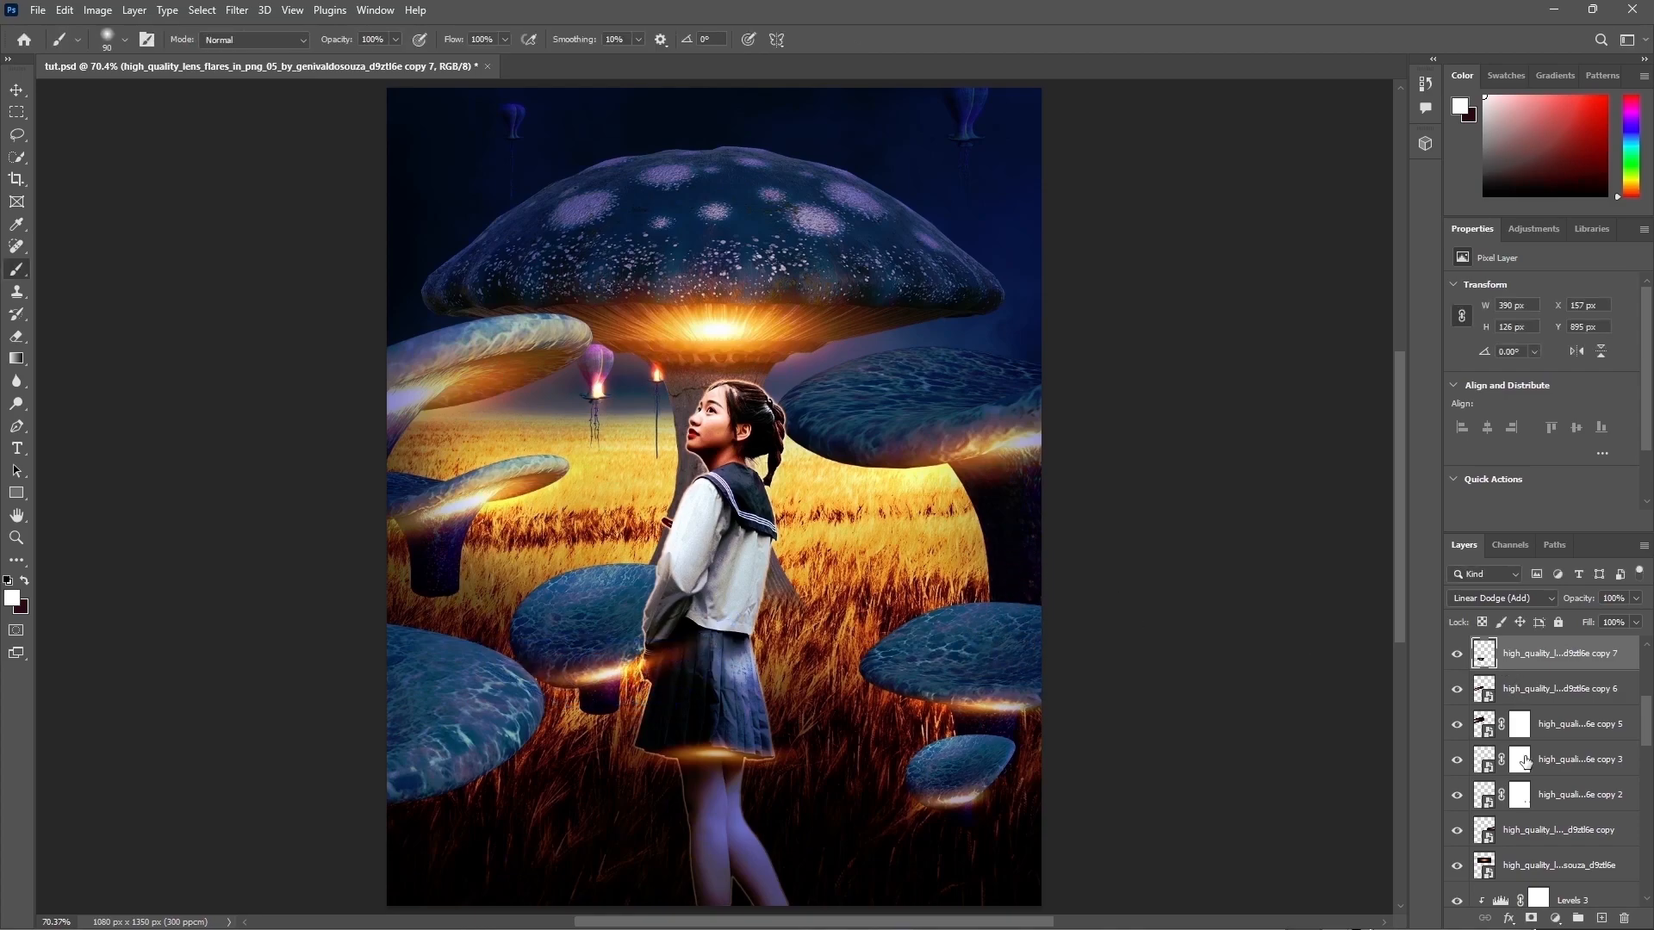
click(1530, 918)
key(x)
click(657, 665)
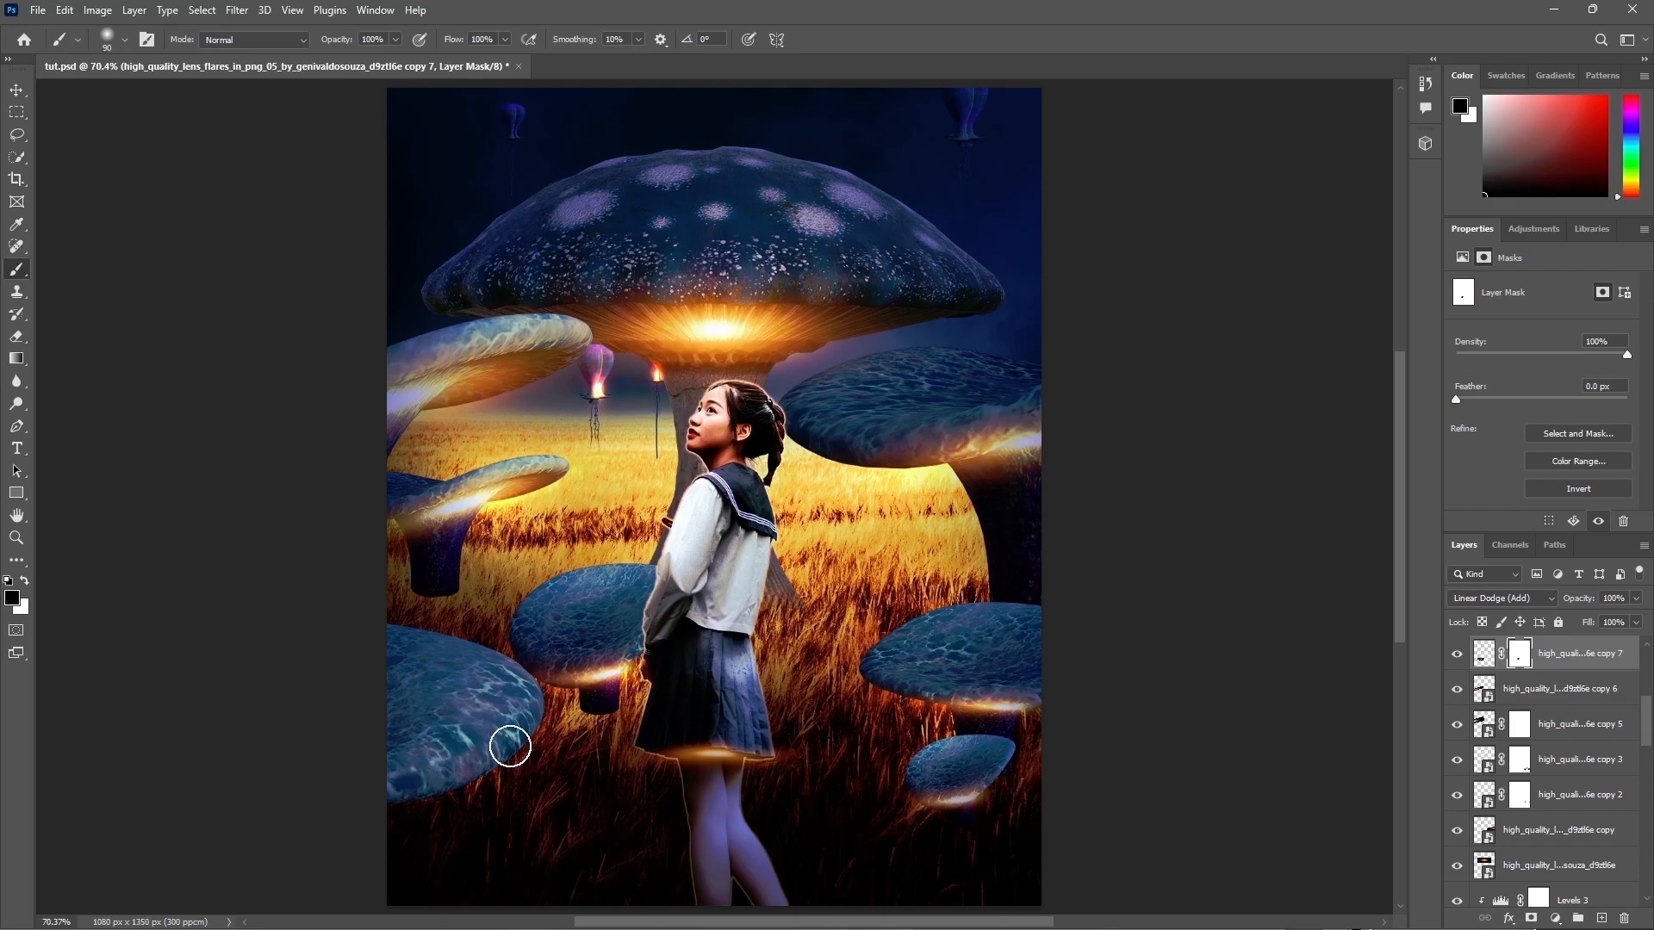
Step: Show the flare copy 8 layer and scale it into a flat glow along the bottom-left mushroom's rim
scroll(1566, 717, up, 2)
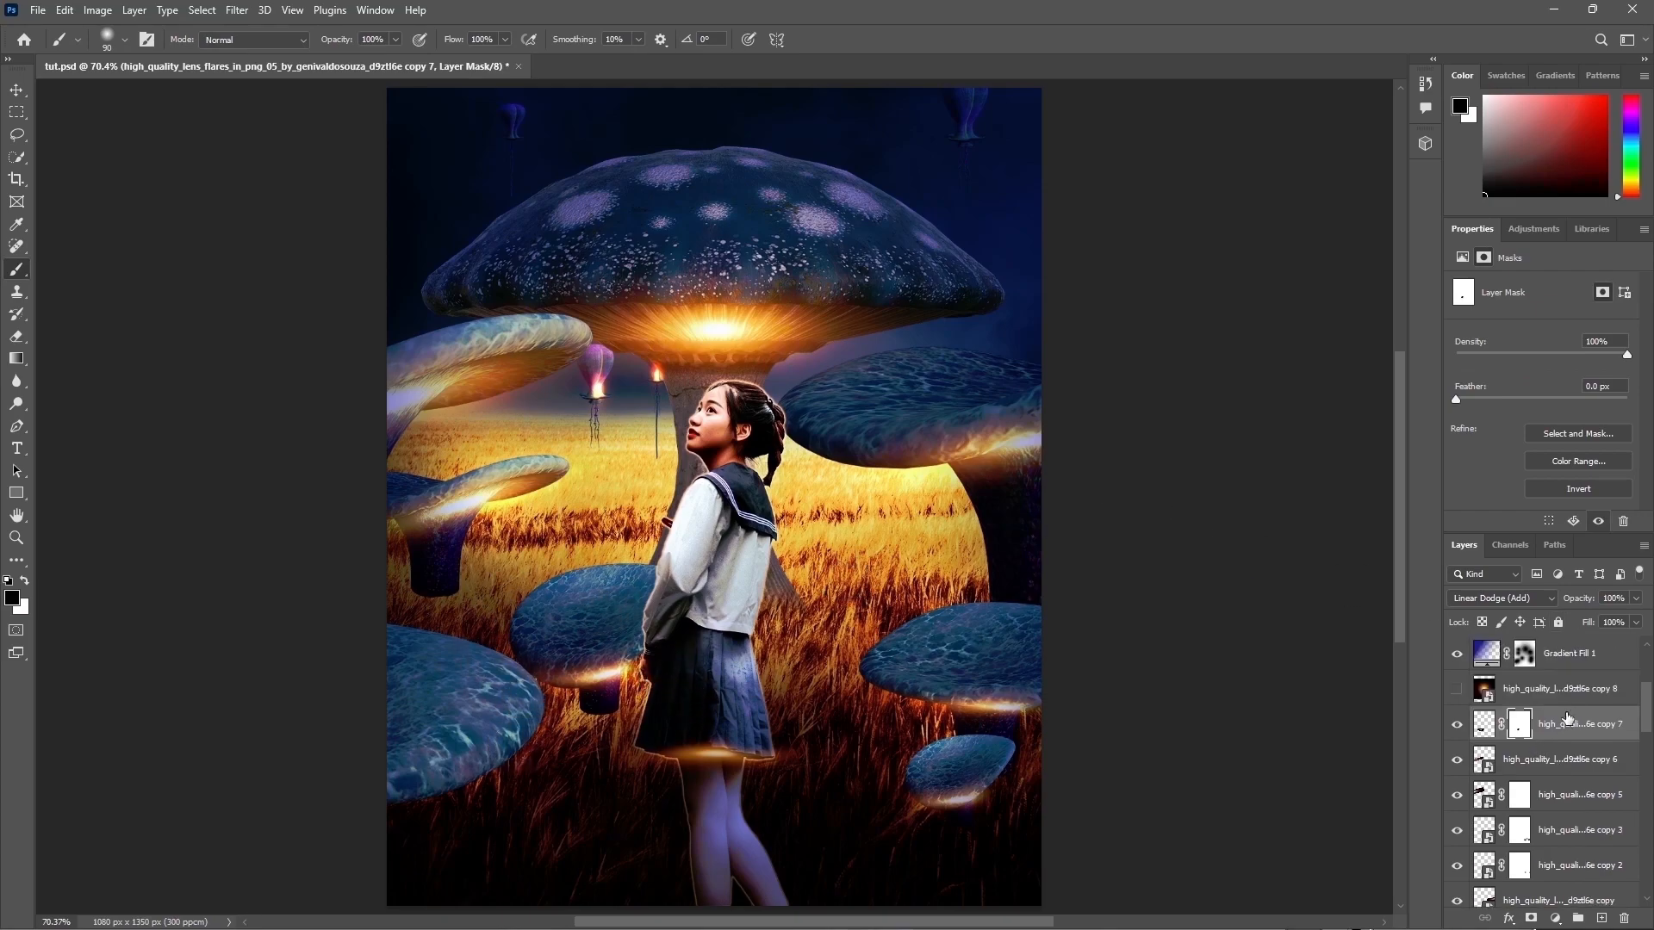
click(1456, 692)
click(1547, 694)
key(ctrl+t)
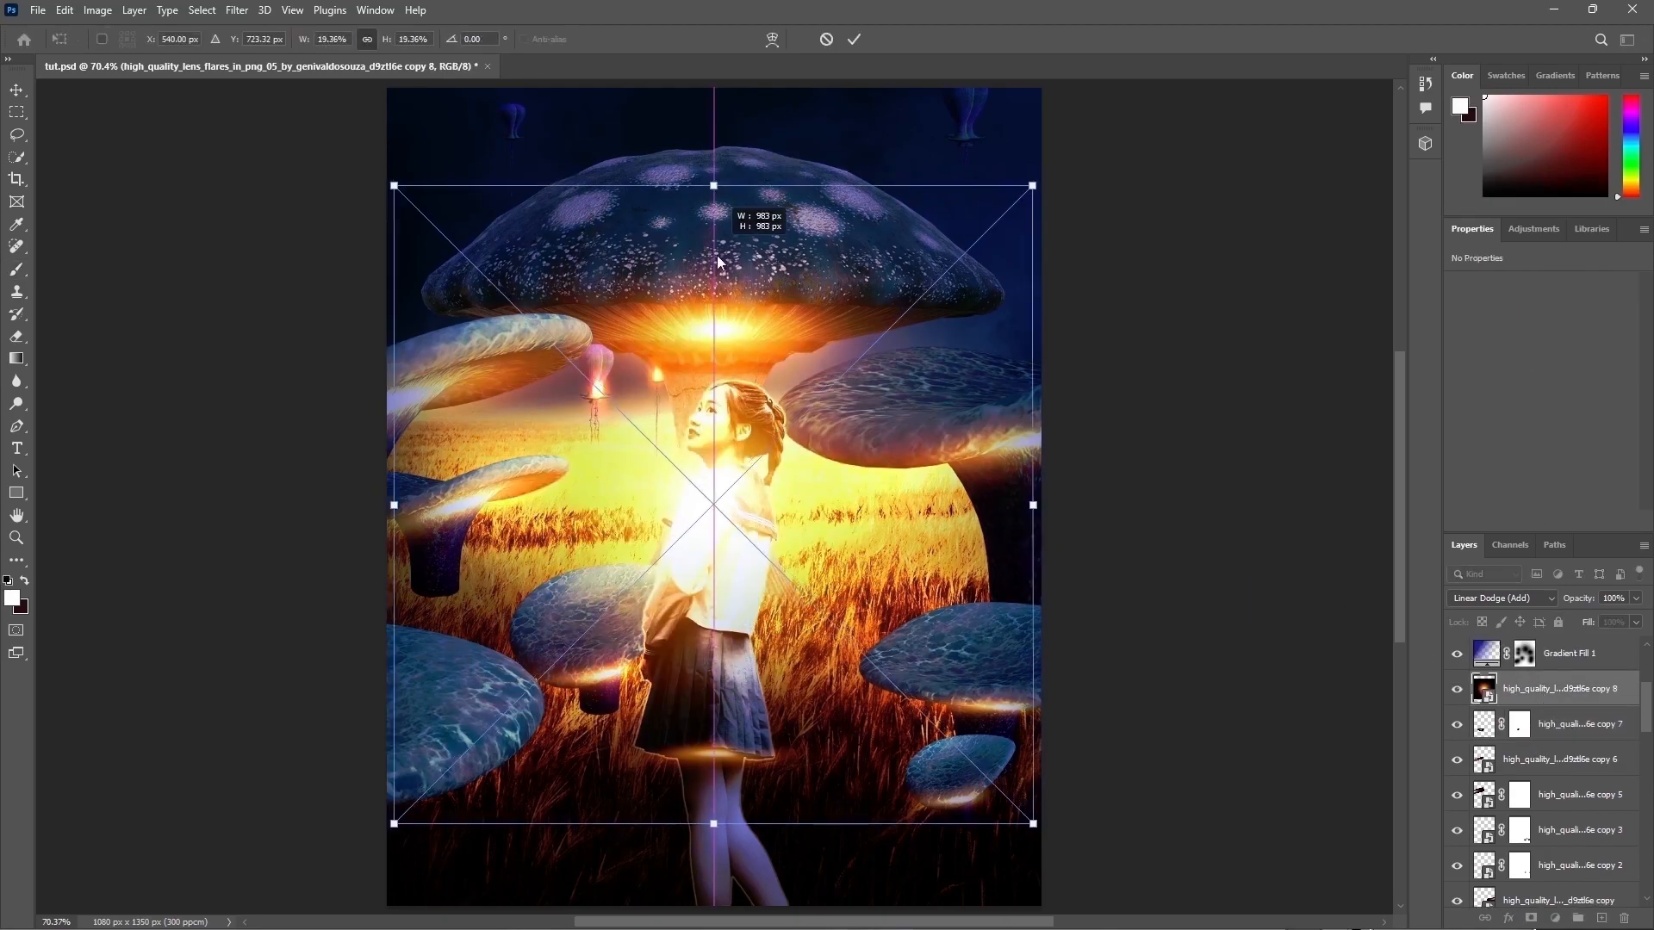
drag(720, 230, 720, 670)
drag(723, 736, 535, 811)
drag(401, 735, 414, 795)
key(Return)
Step: Inspect the mushroom layers by toggling their visibility one by one
key(b)
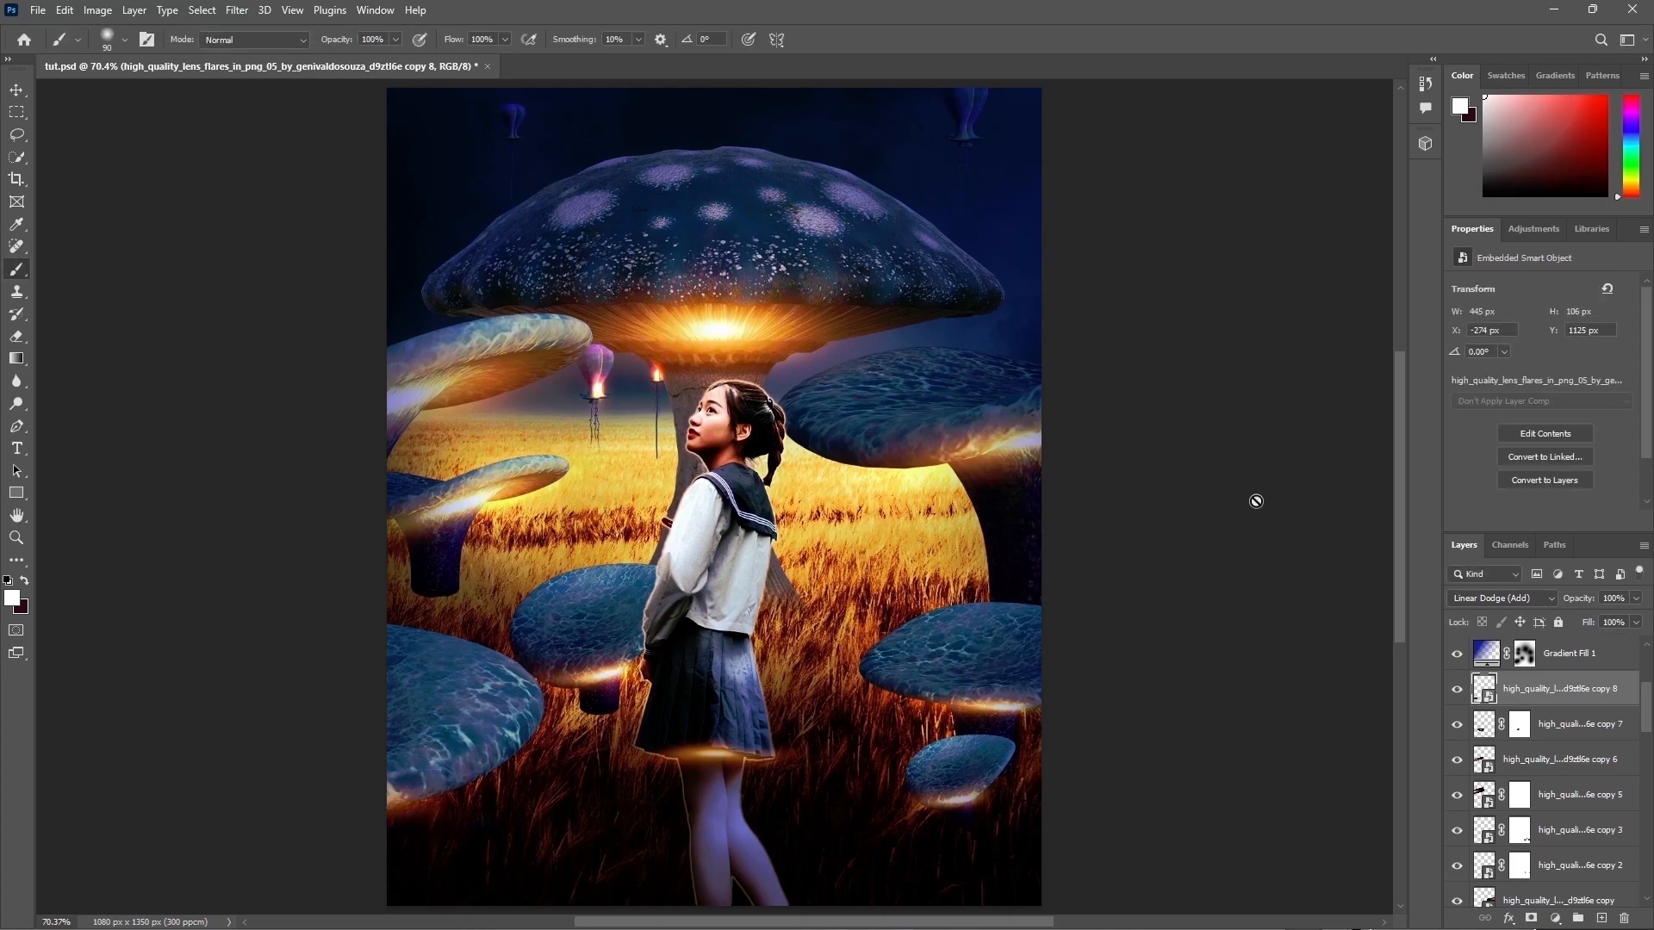
scroll(1569, 685, up, 3)
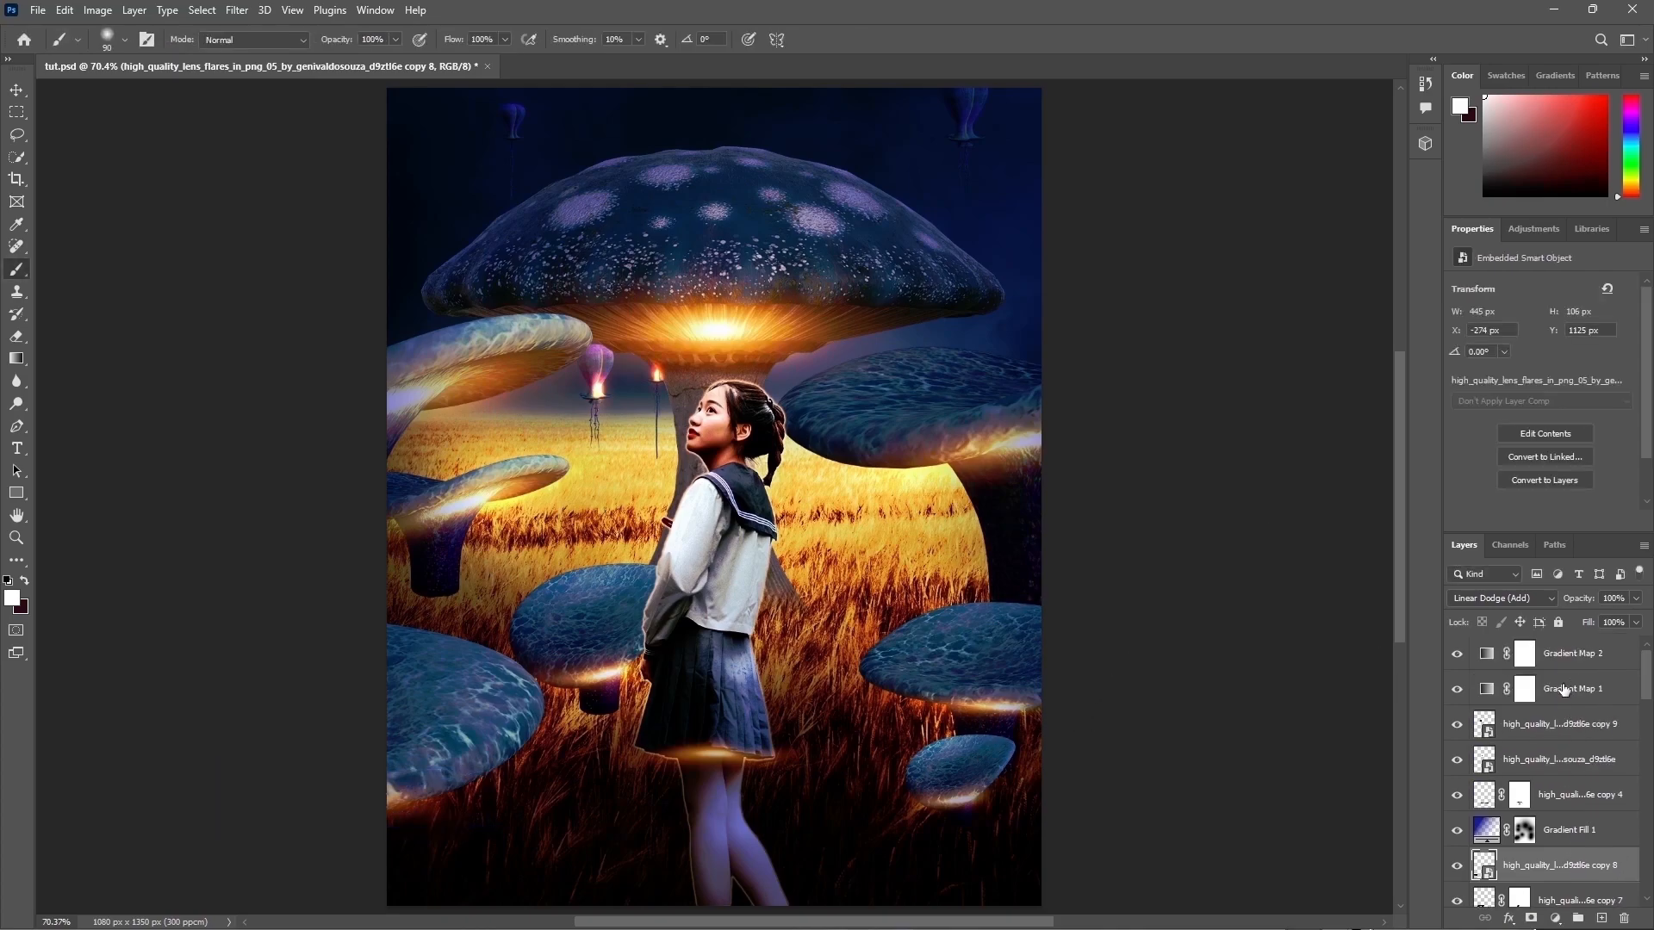
click(1523, 653)
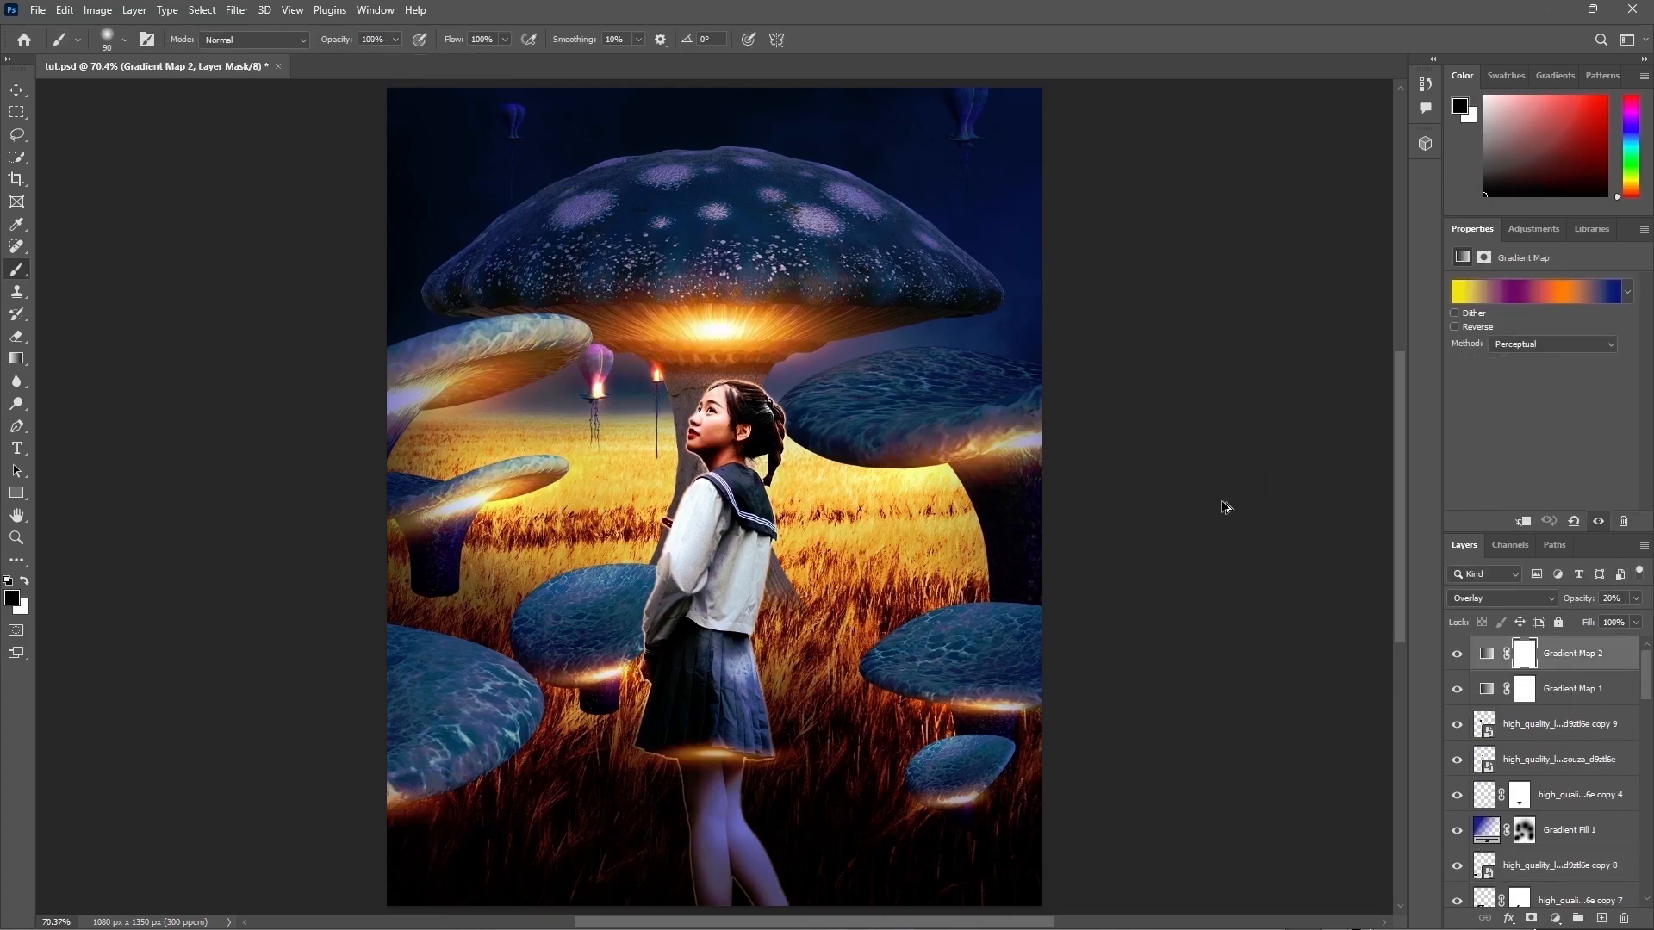
key(z)
click(1583, 667)
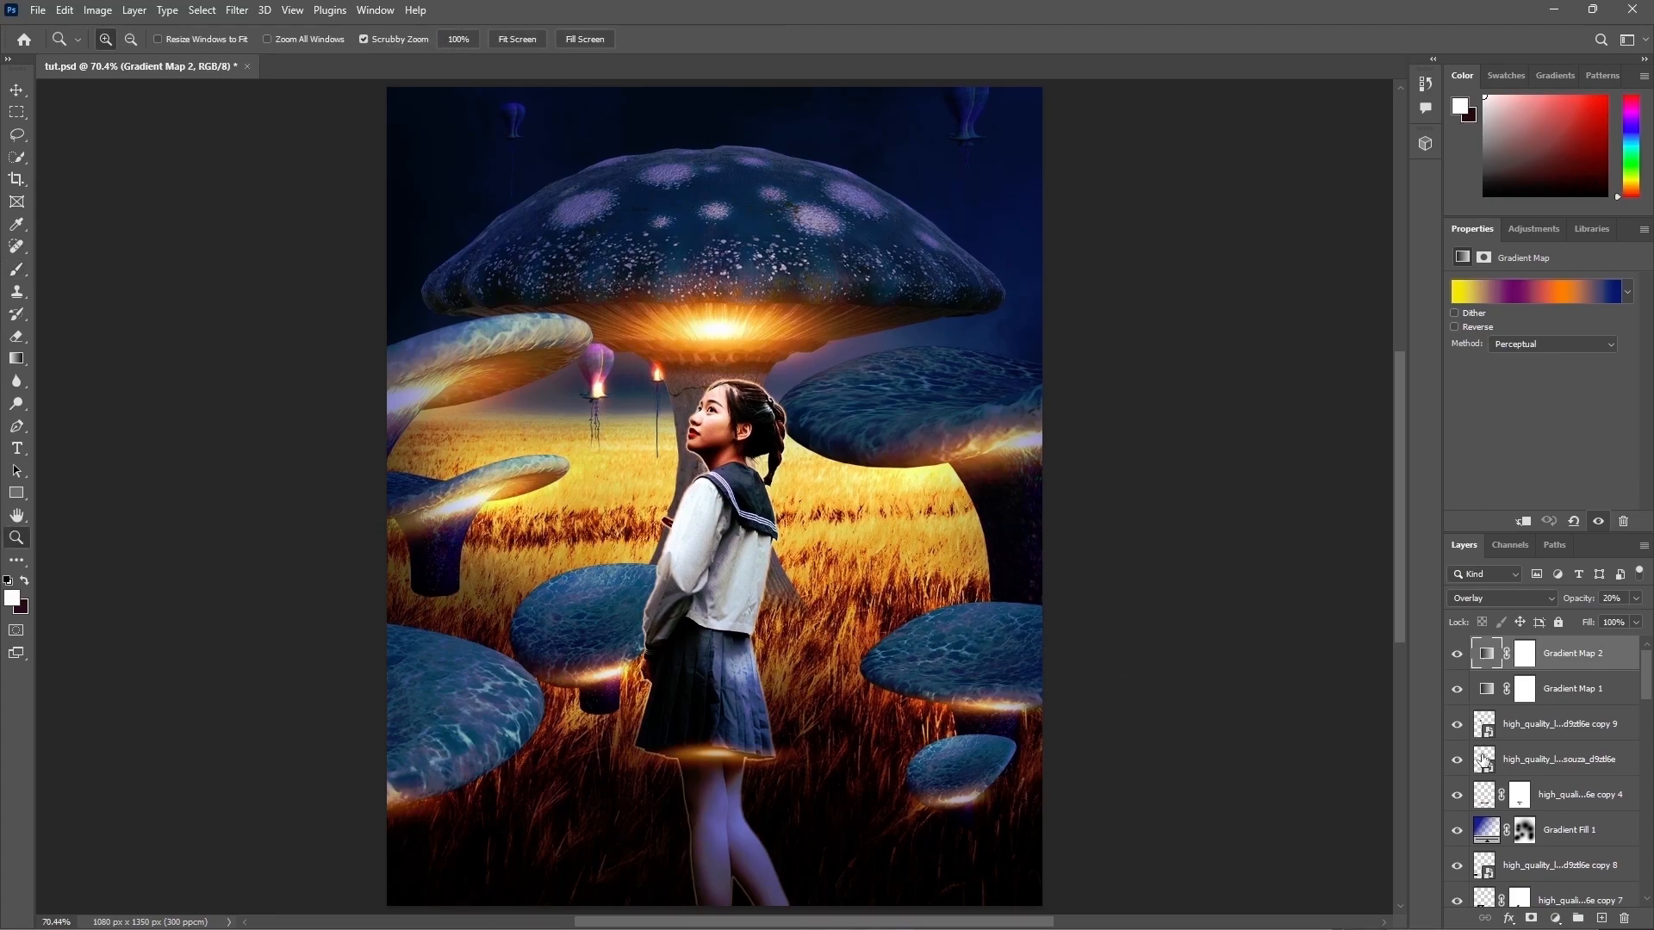
scroll(1569, 819, down, 10)
scroll(1570, 819, up, 2)
click(1483, 794)
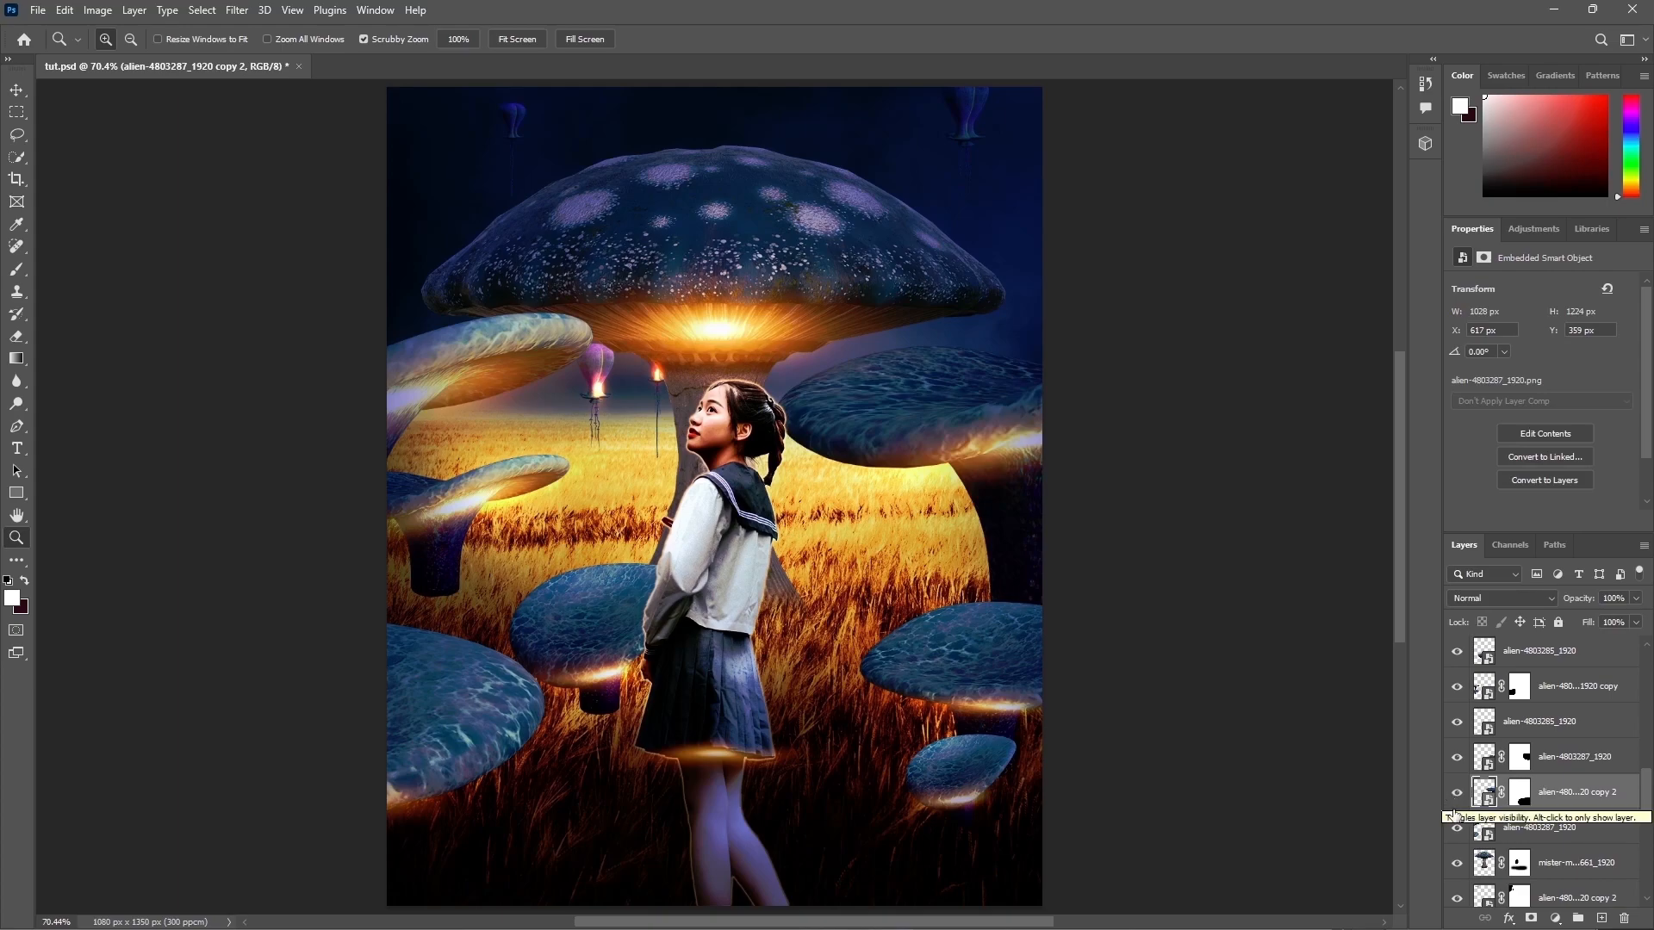
click(1457, 829)
click(1456, 831)
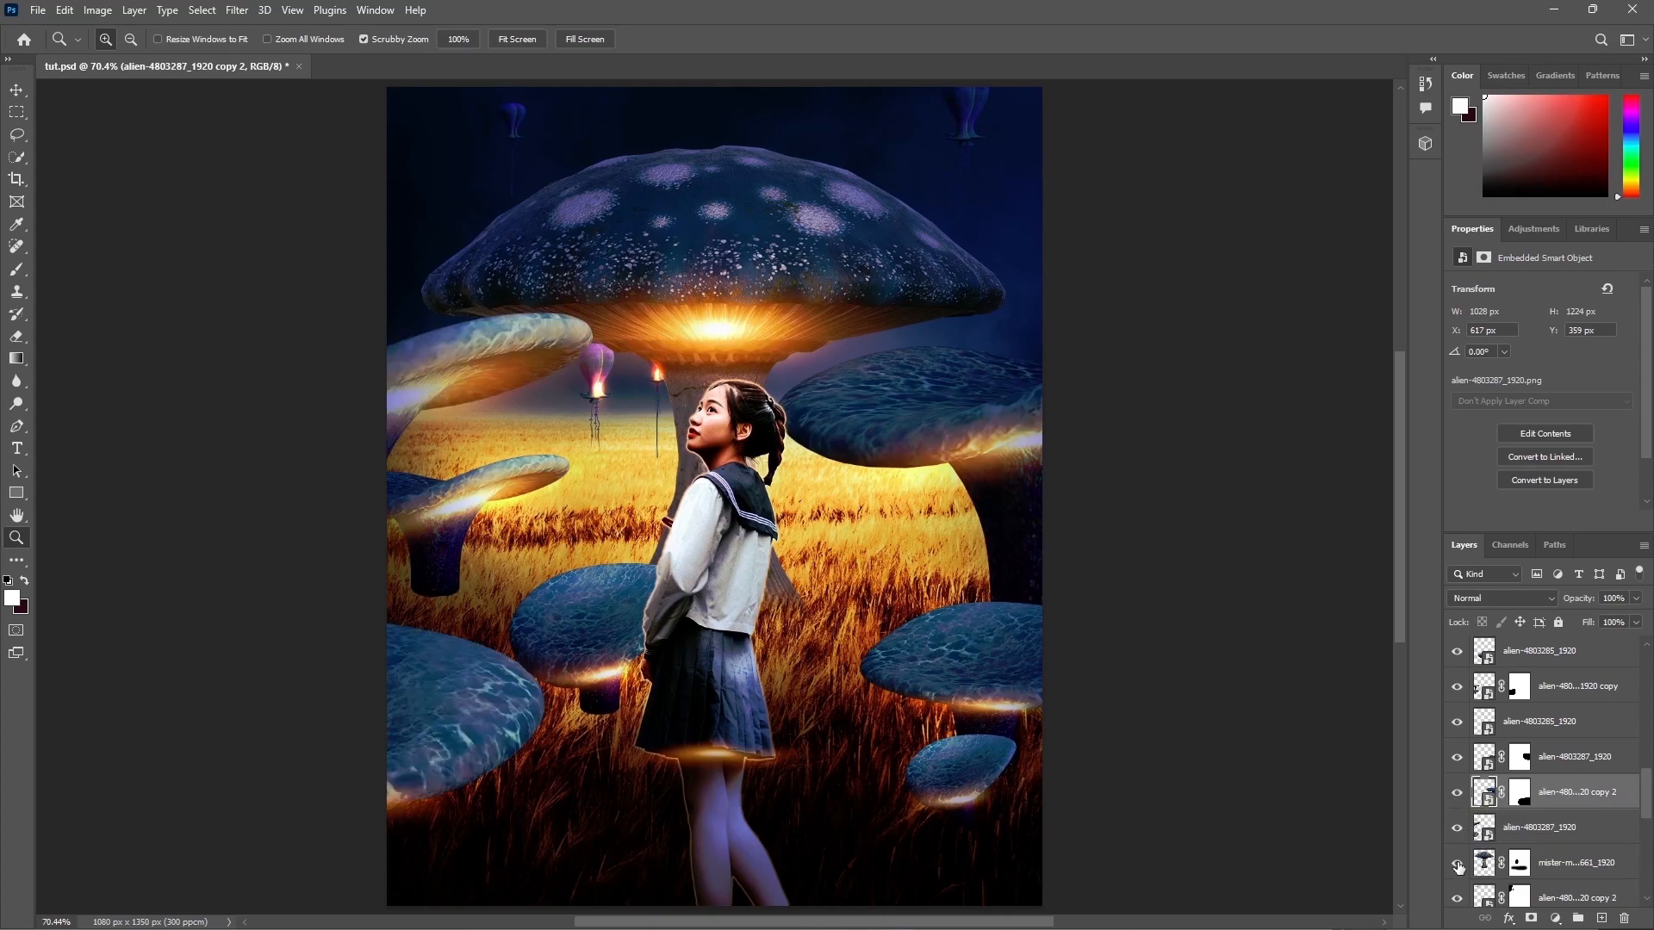
click(1456, 757)
click(1457, 758)
click(1456, 757)
click(1456, 757)
click(1519, 757)
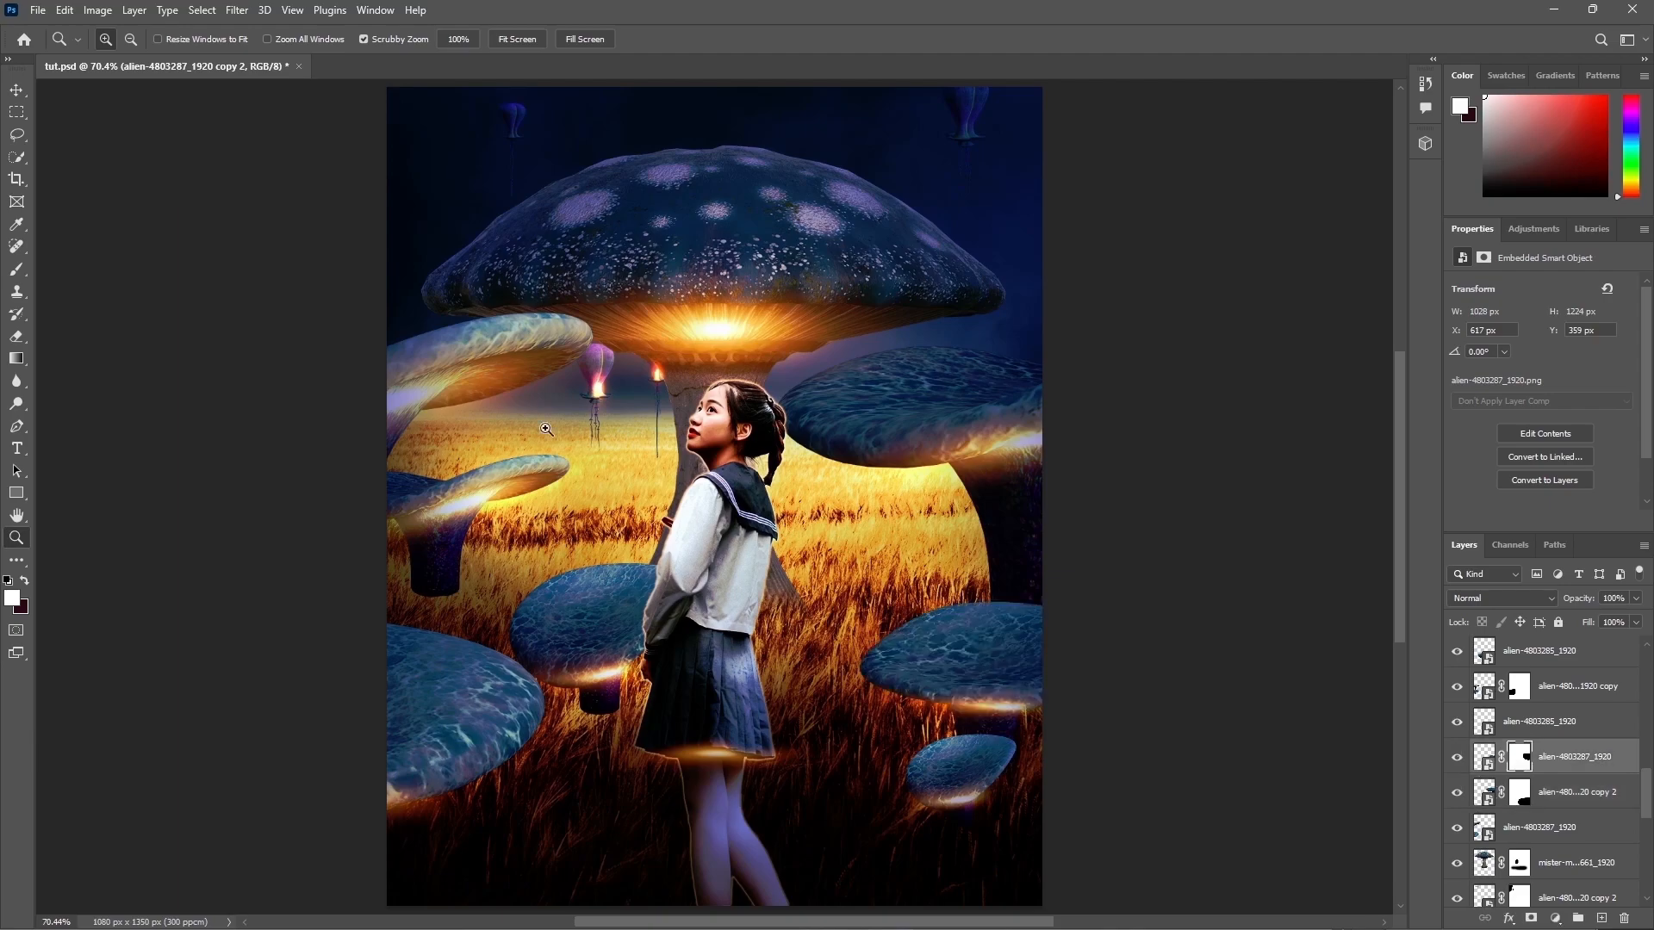
click(17, 269)
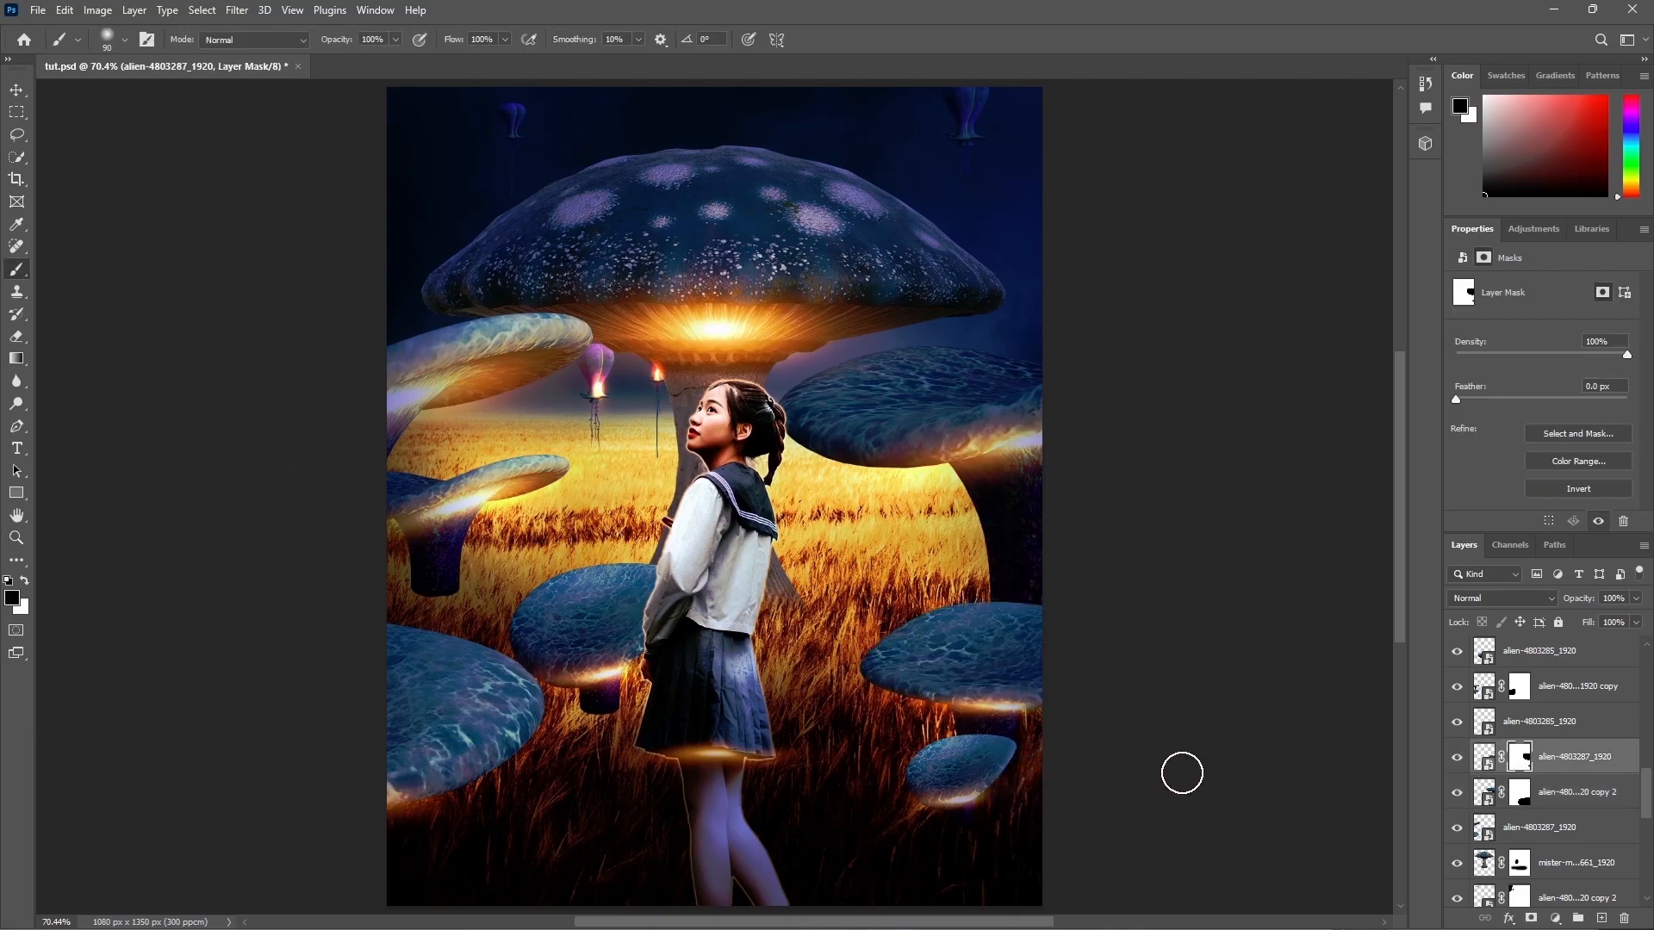
click(1462, 758)
Step: Add a layer mask to the alien-4803285_1920 mushroom layer
click(1456, 721)
click(1456, 722)
click(1473, 722)
click(1530, 918)
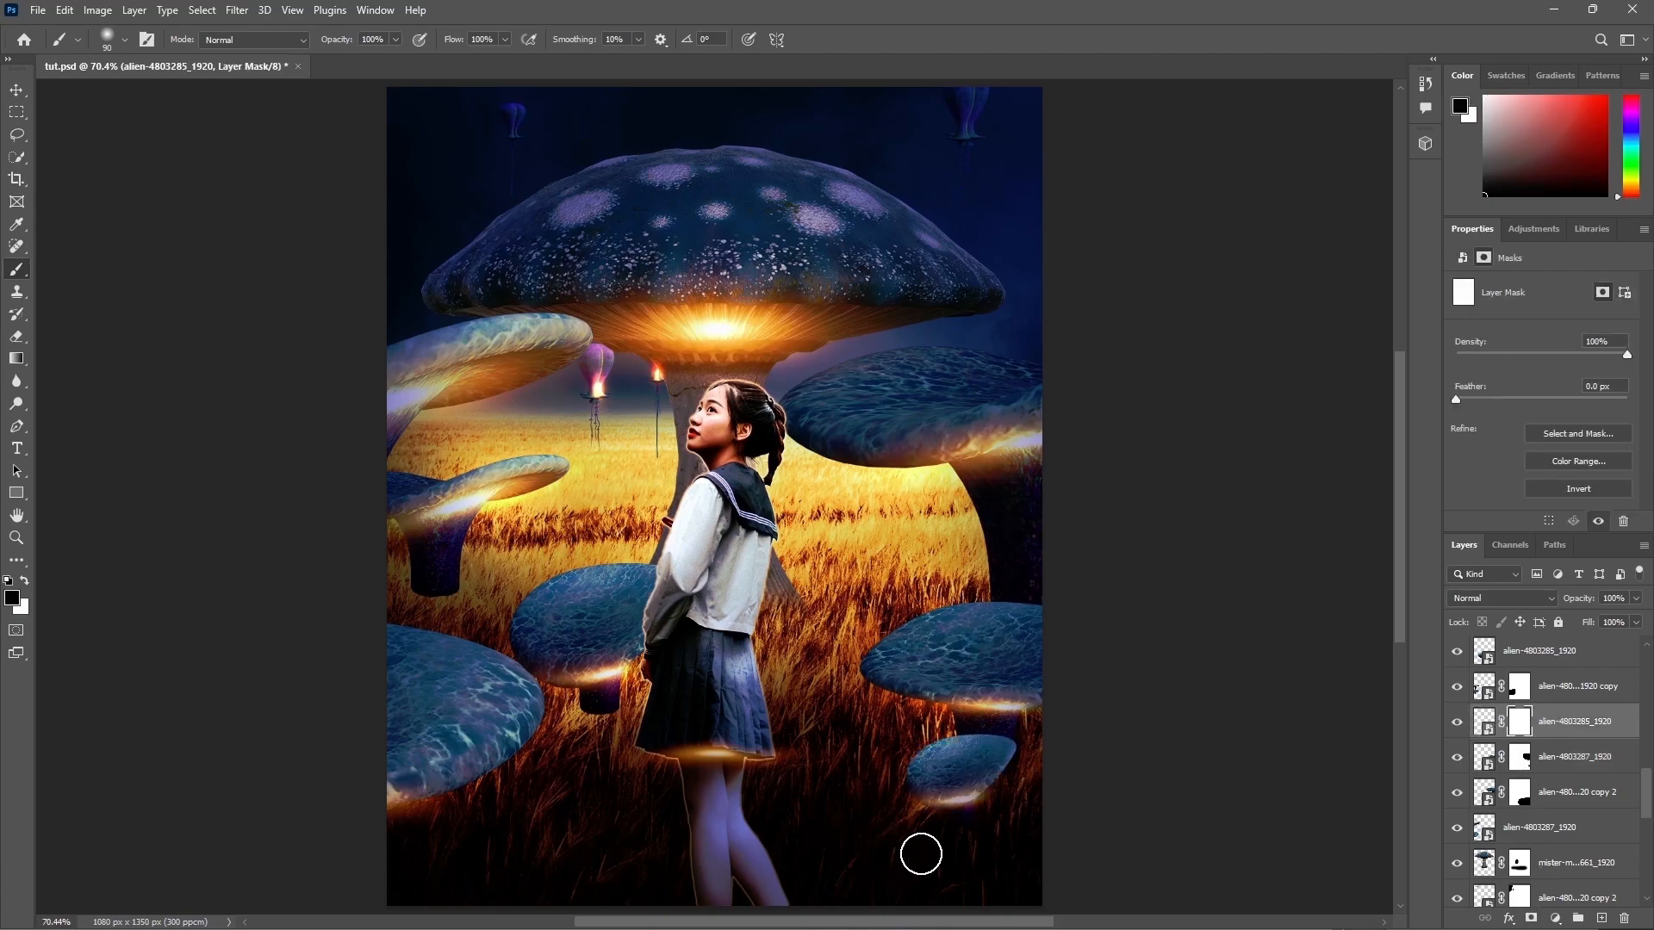
Step: Add a layer mask to the top alien-4803285_1920 mushroom layer and brush over it near the girl's skirt
scroll(1573, 700, up, 10)
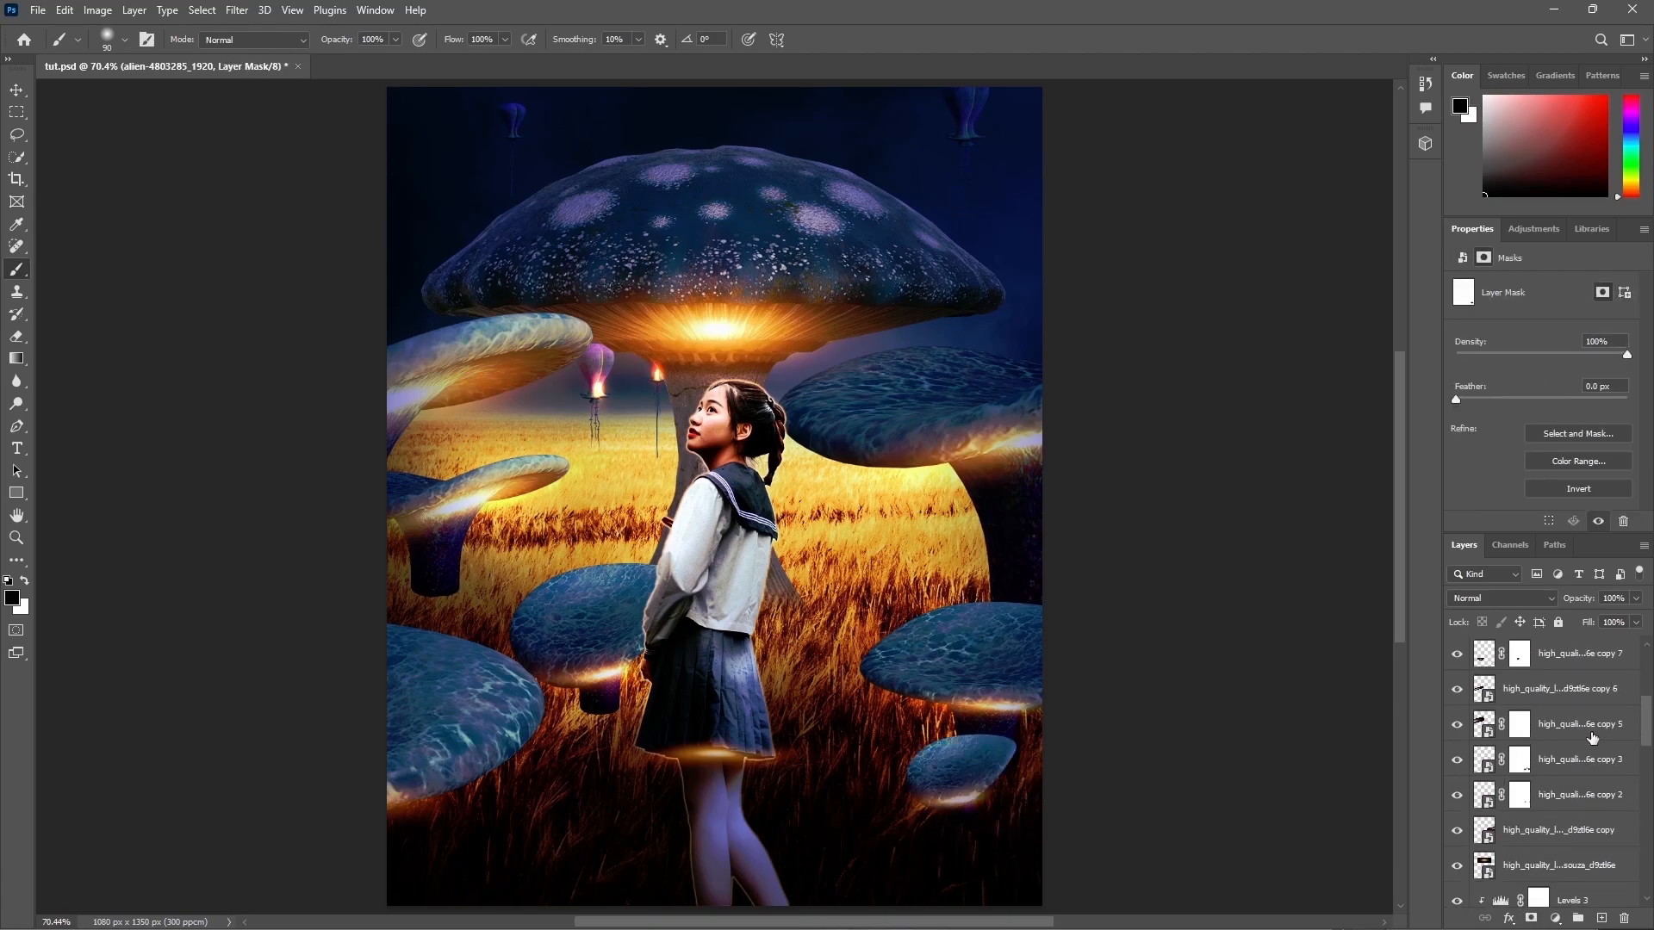
scroll(1572, 700, down, 10)
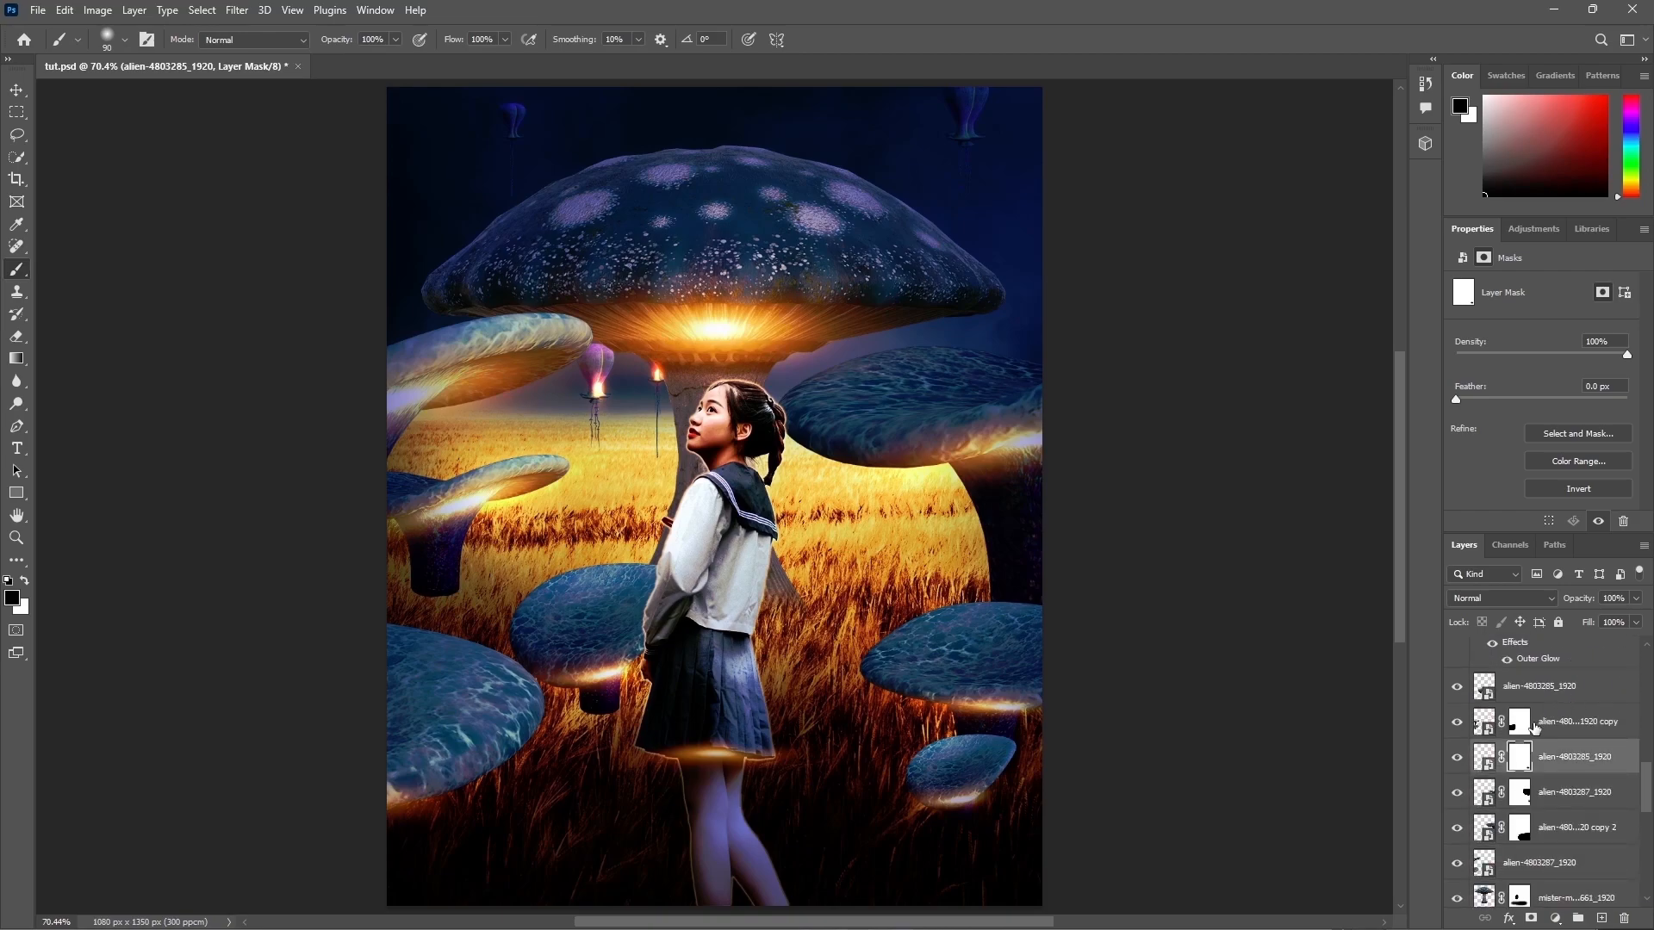
click(1457, 722)
click(1457, 722)
click(1519, 722)
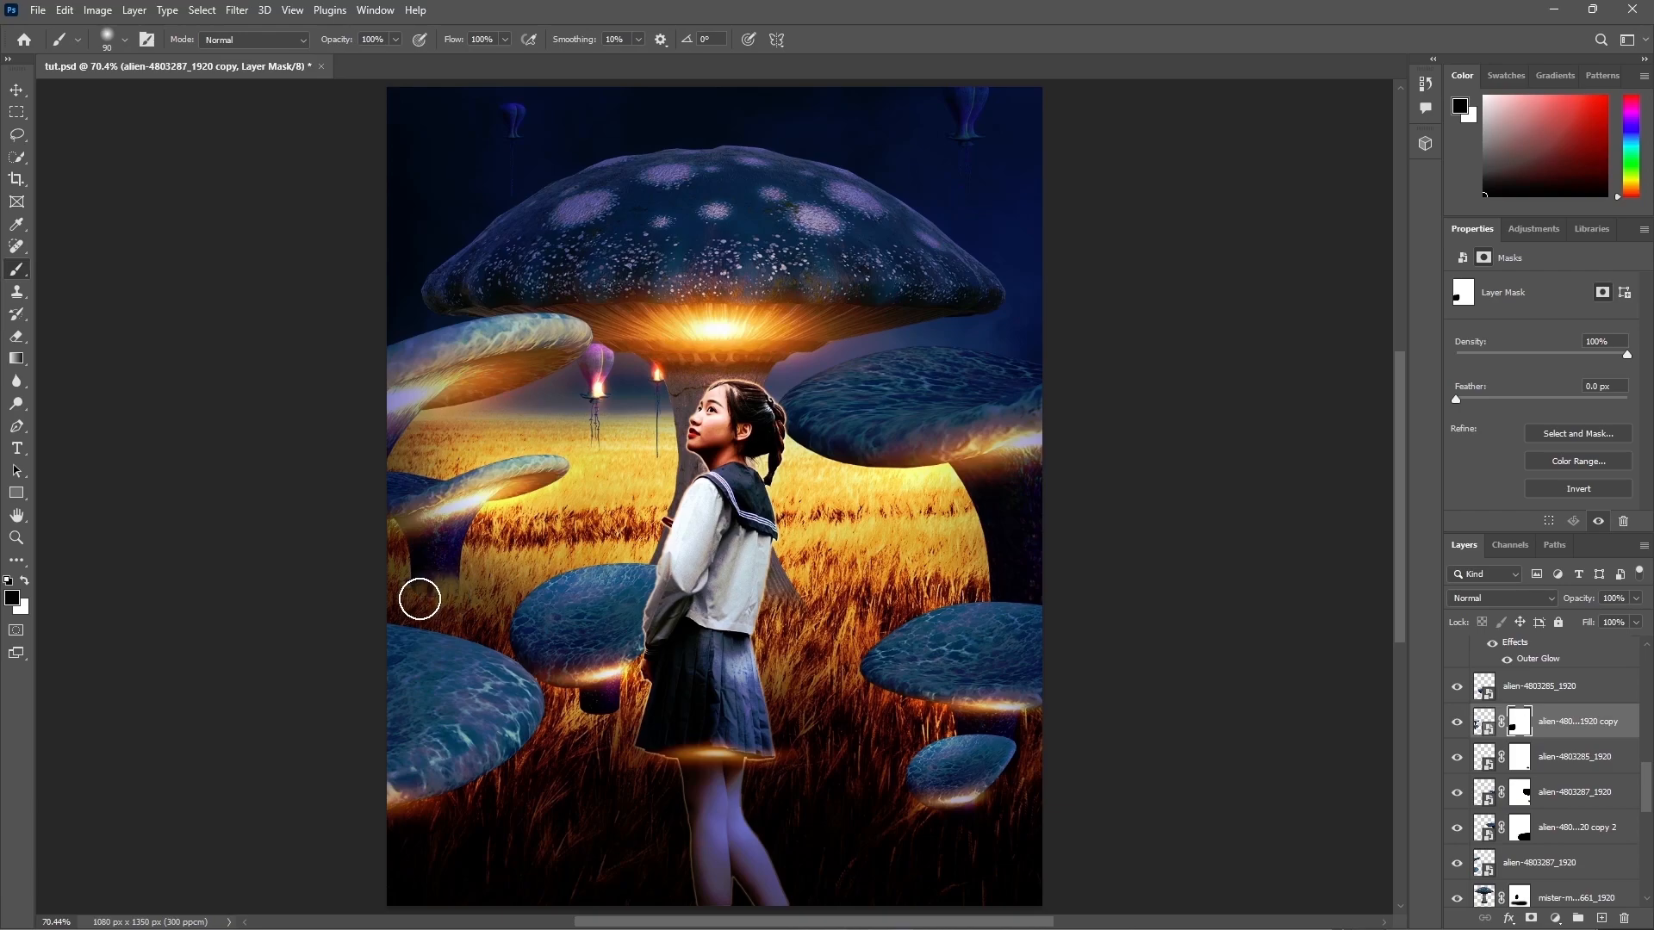
click(1457, 687)
click(1483, 687)
click(1530, 918)
mouse_move(583, 725)
mouse_down()
mouse_move(871, 692)
mouse_move(651, 580)
mouse_move(560, 609)
mouse_move(610, 682)
mouse_move(608, 666)
mouse_move(581, 727)
mouse_move(638, 728)
mouse_up()
key(x)
key(x)
key(x)
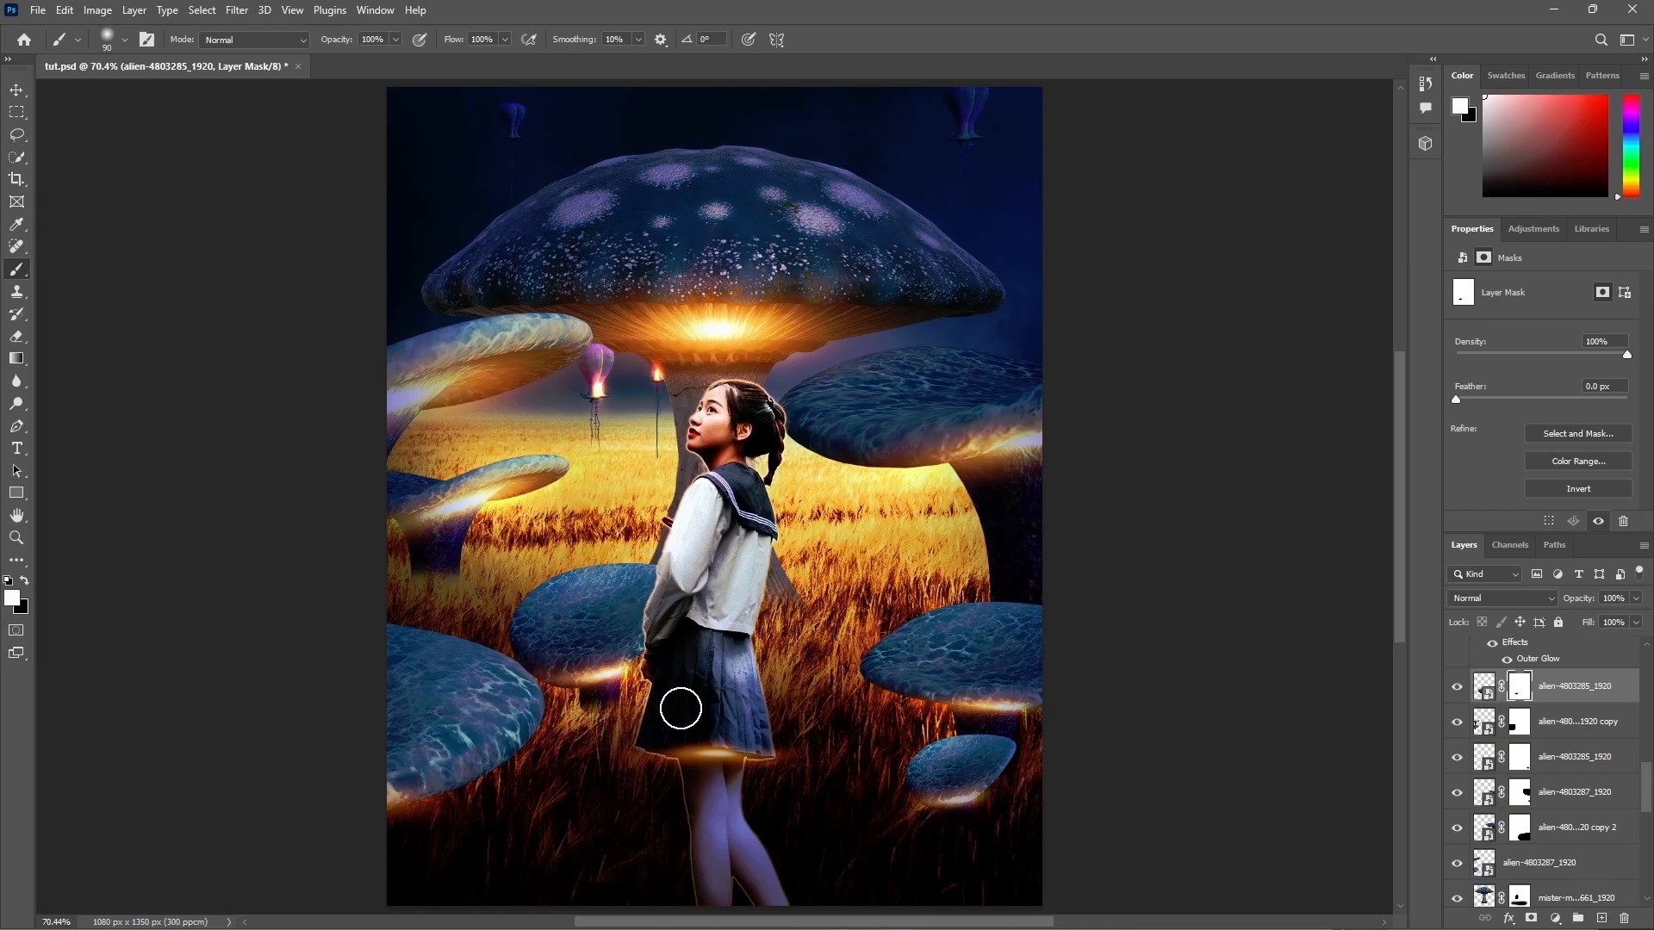
key(x)
key(x)
scroll(1527, 719, down, 2)
click(1457, 757)
click(1456, 757)
click(1519, 756)
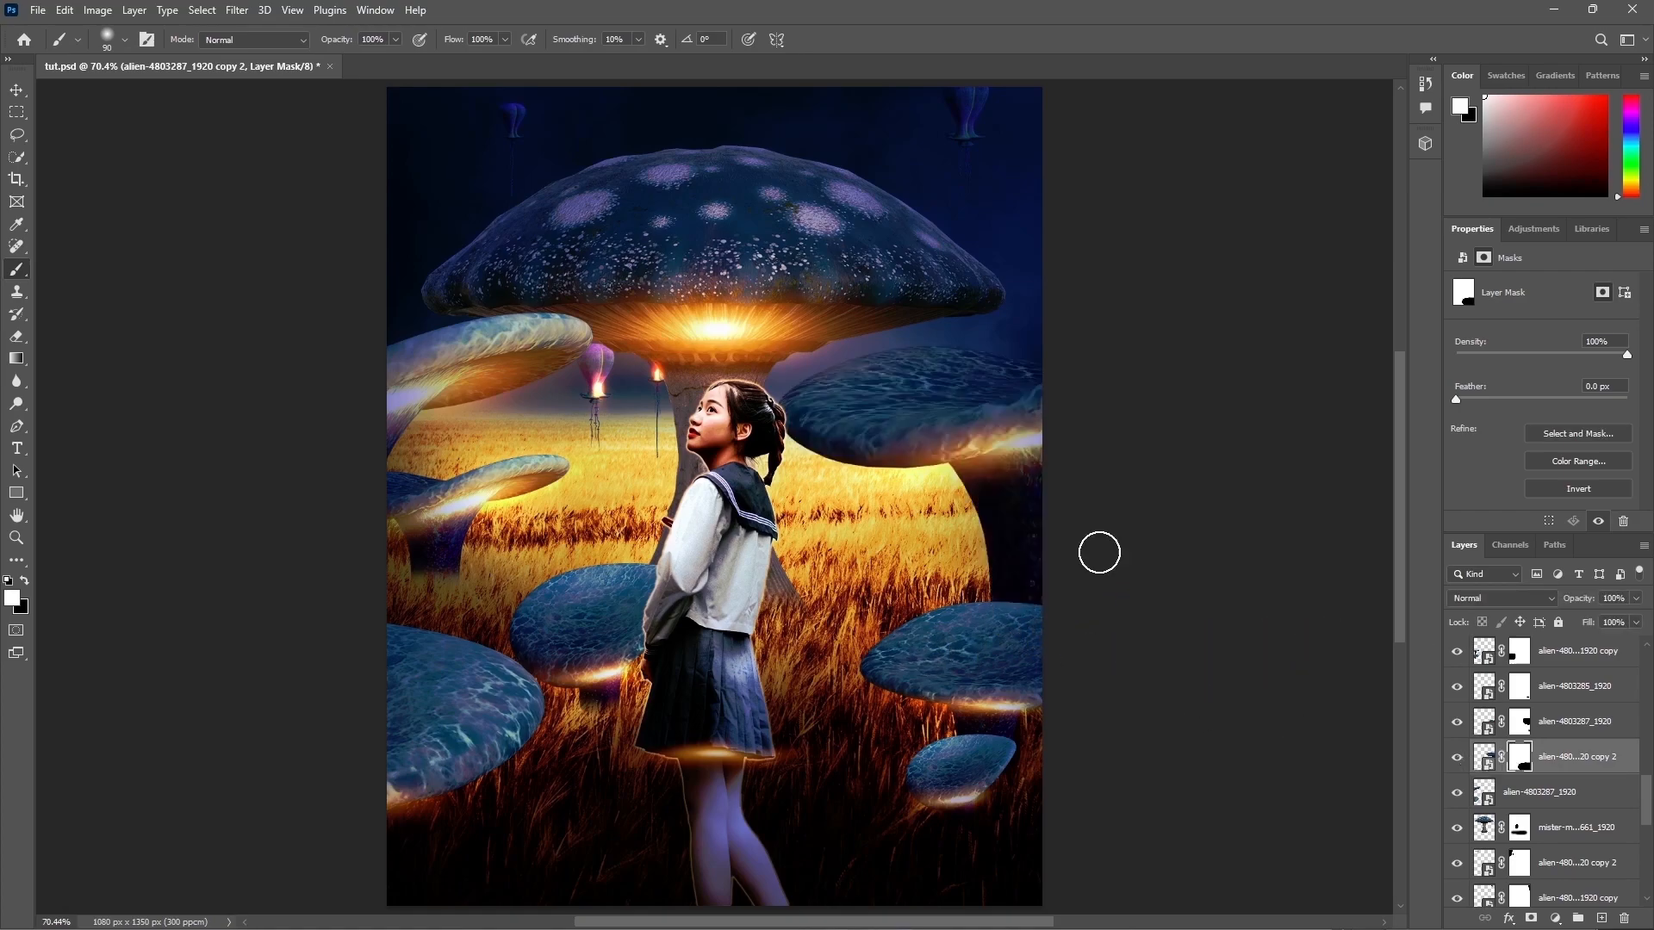
Step: Stamp all visible layers into a new smart object layer named Shift ctrl alt e at the top of the stack
scroll(1533, 706, up, 10)
drag(1648, 718, 1646, 666)
click(1583, 658)
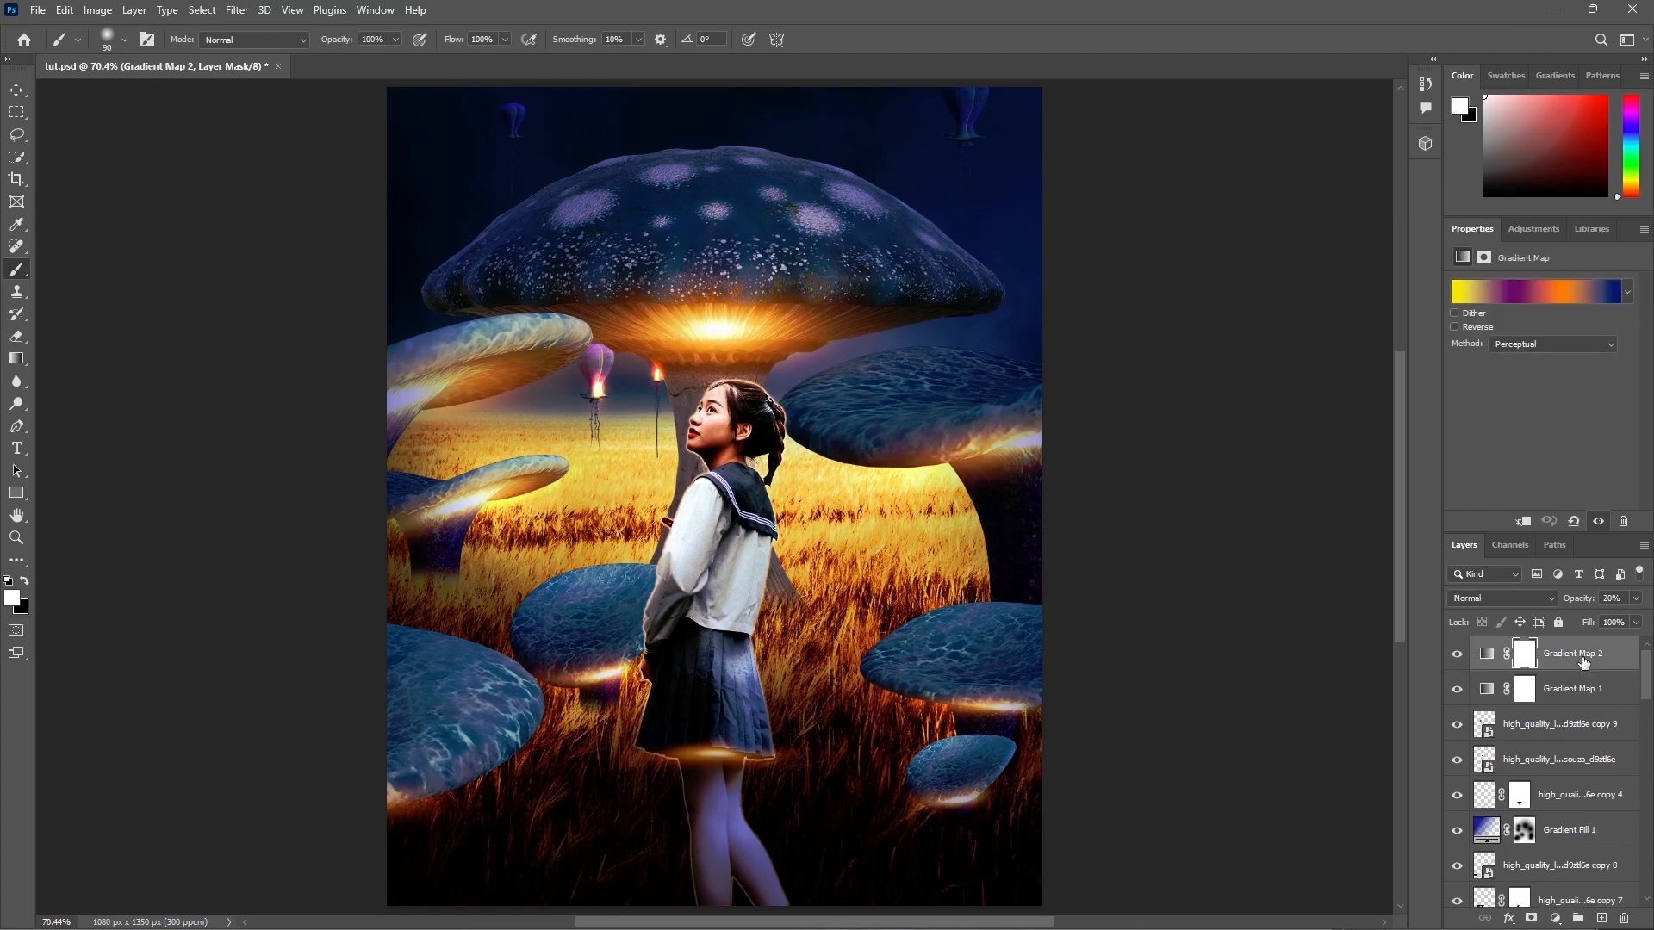
key(ctrl+alt+shift+e)
right_click(1521, 652)
click(1474, 489)
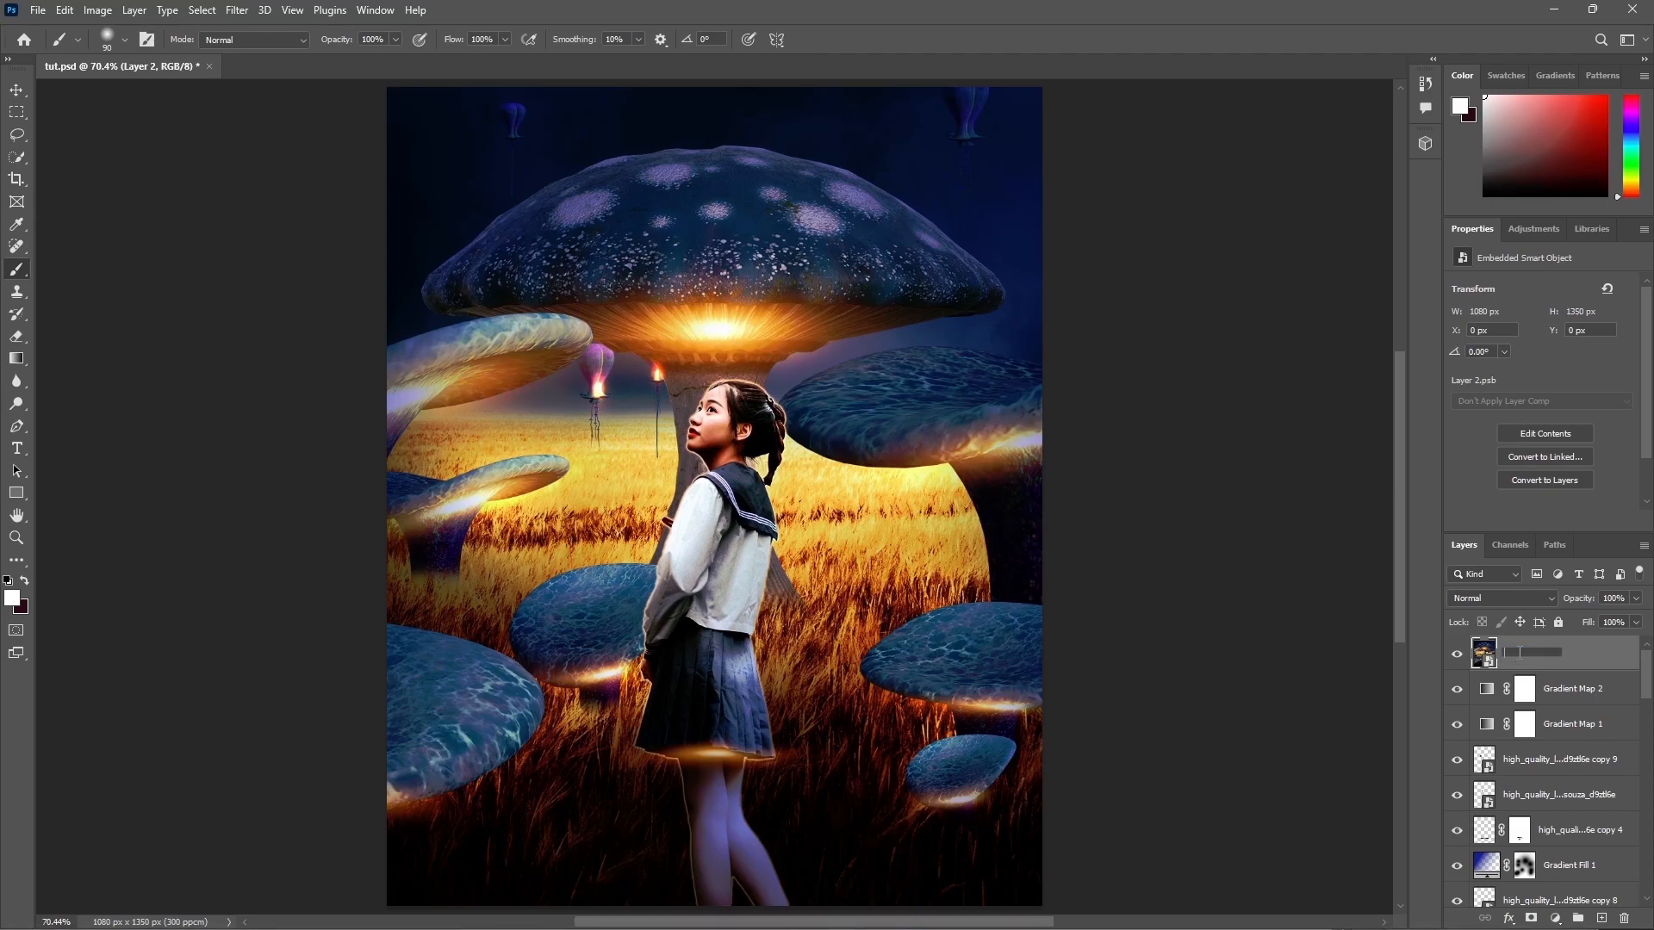
key(Return)
Step: Apply the Camera Raw filter to the stamped layer using the Adaptive Subject Warm Pop preset
click(246, 10)
click(293, 139)
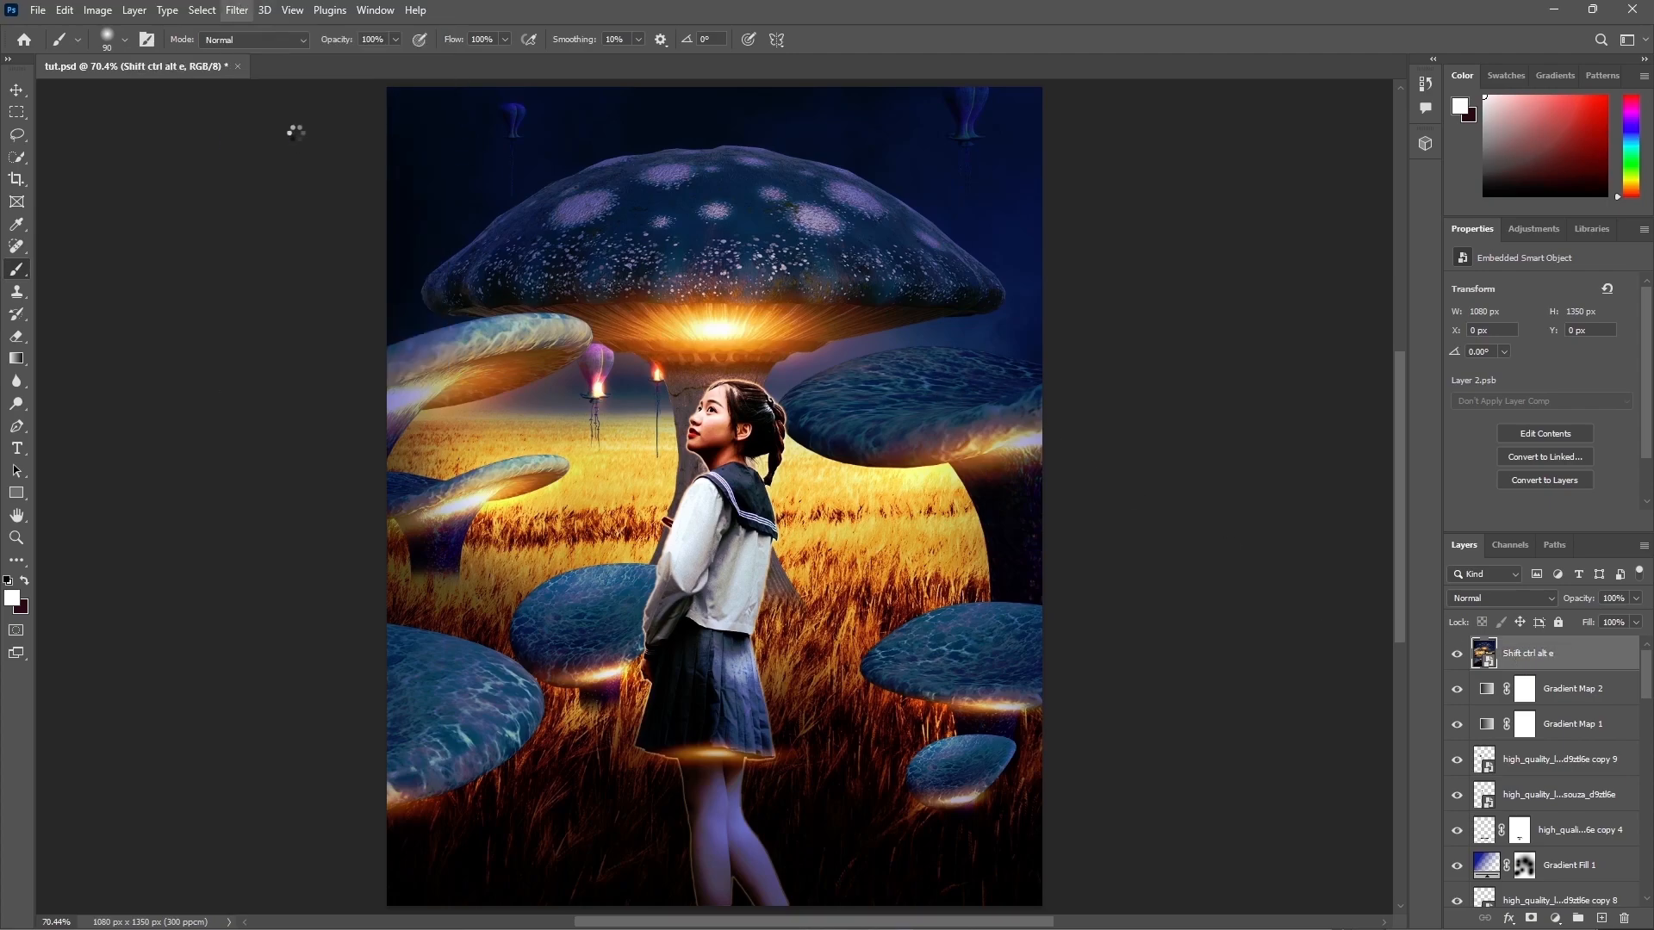
click(1216, 195)
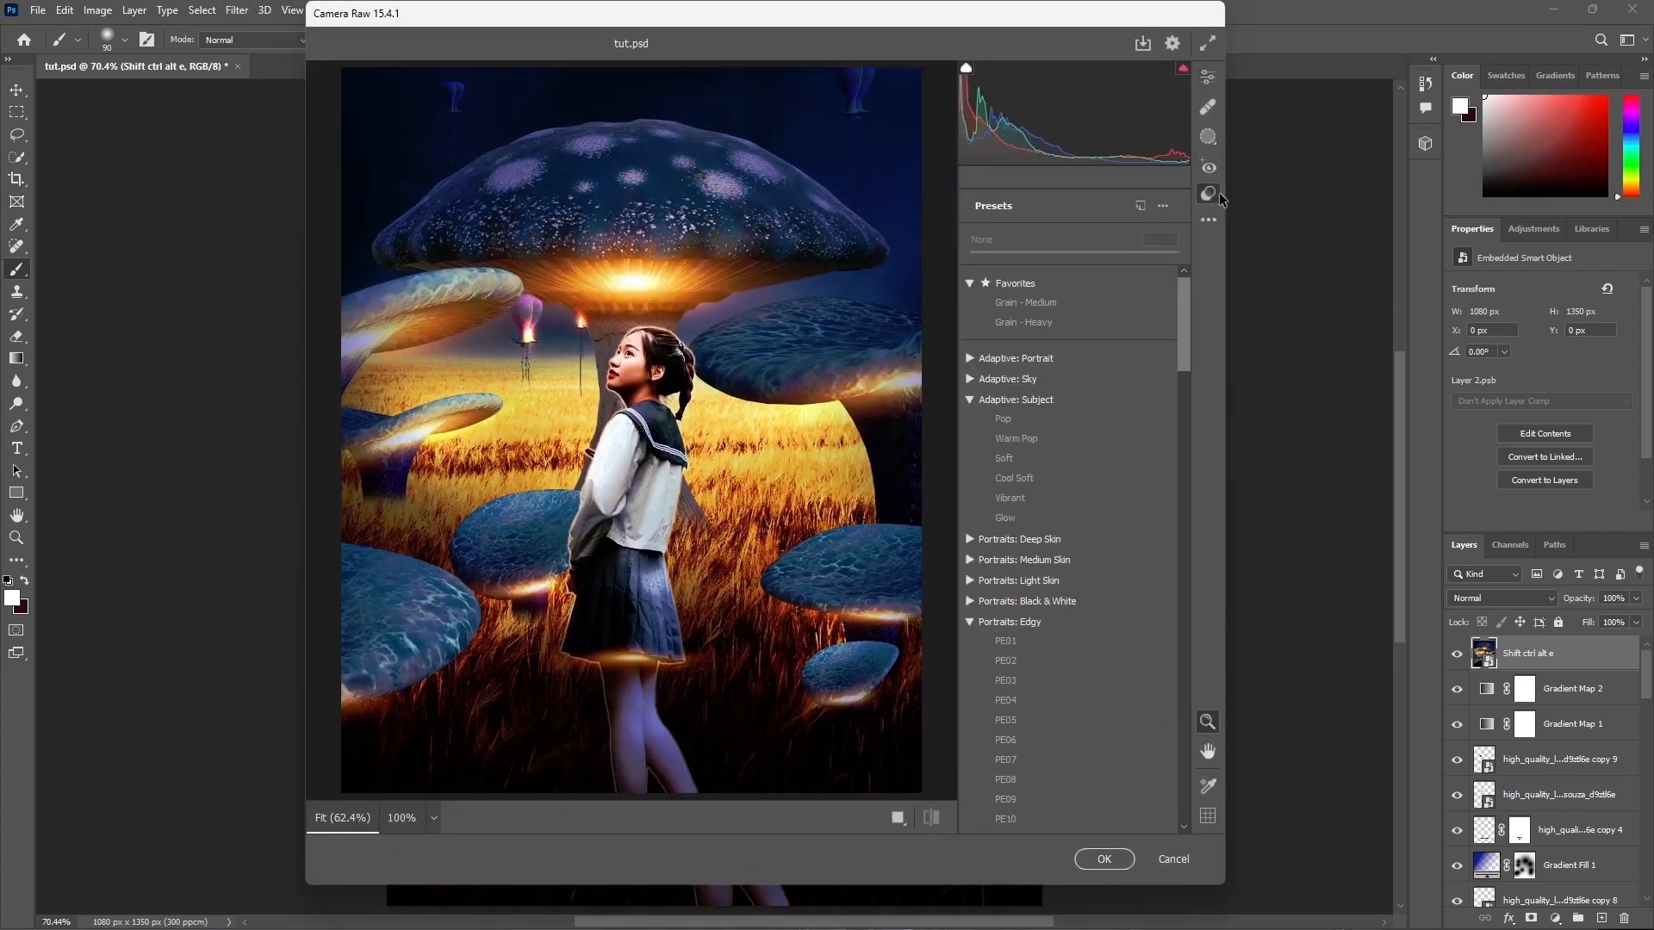
click(1033, 442)
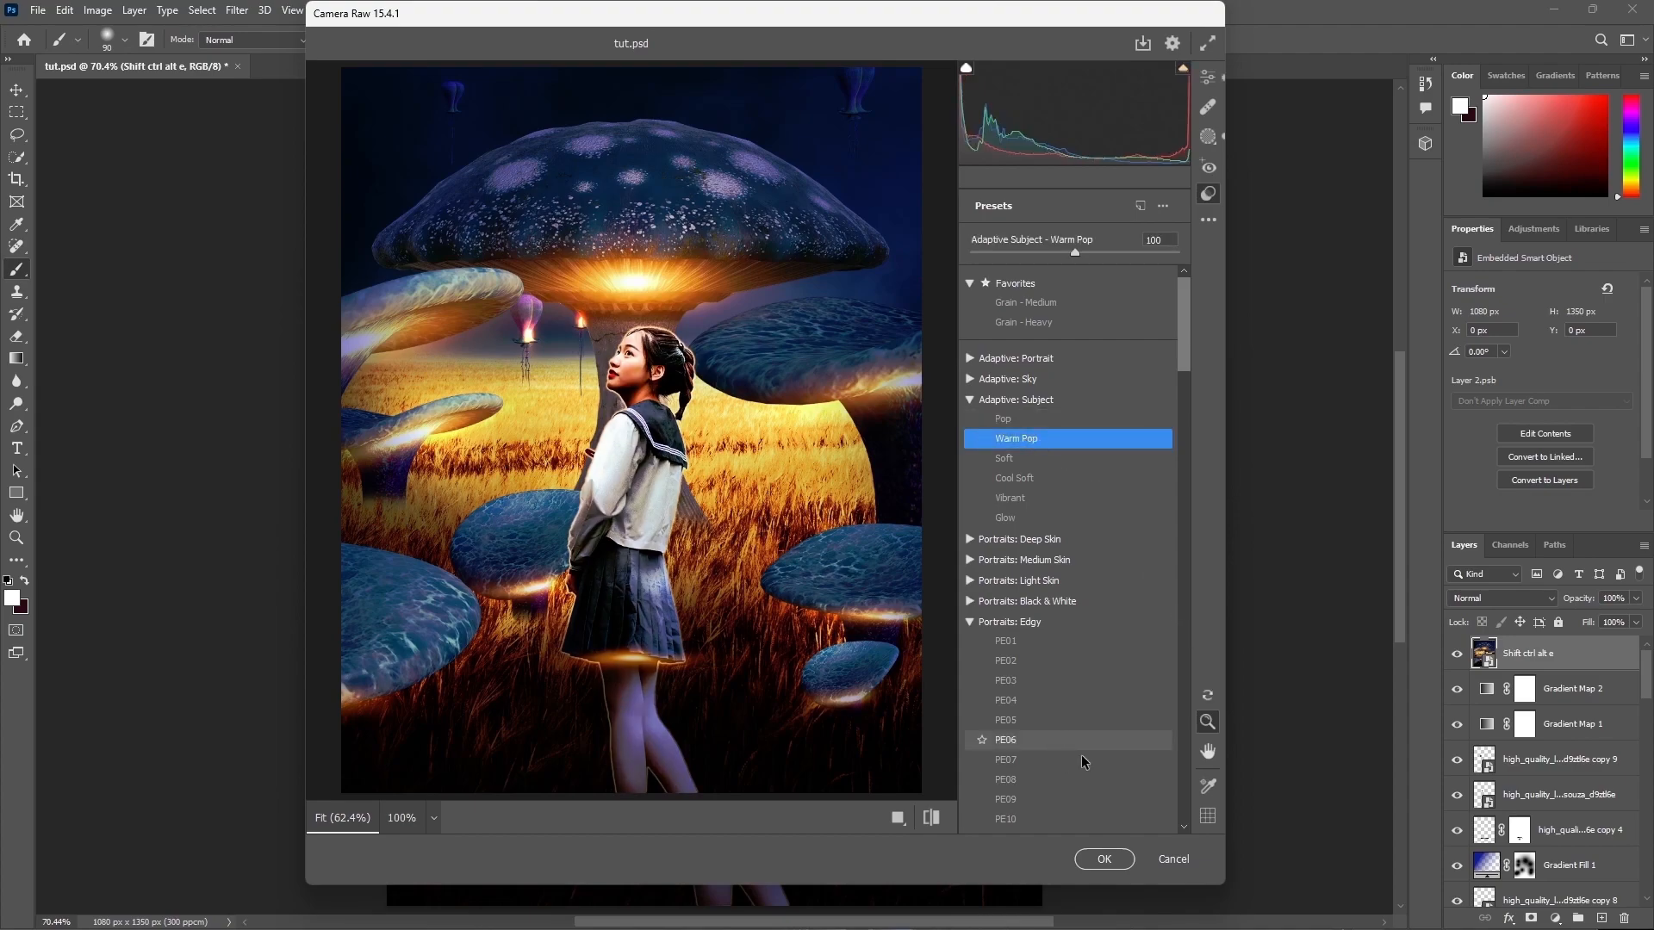
click(1106, 859)
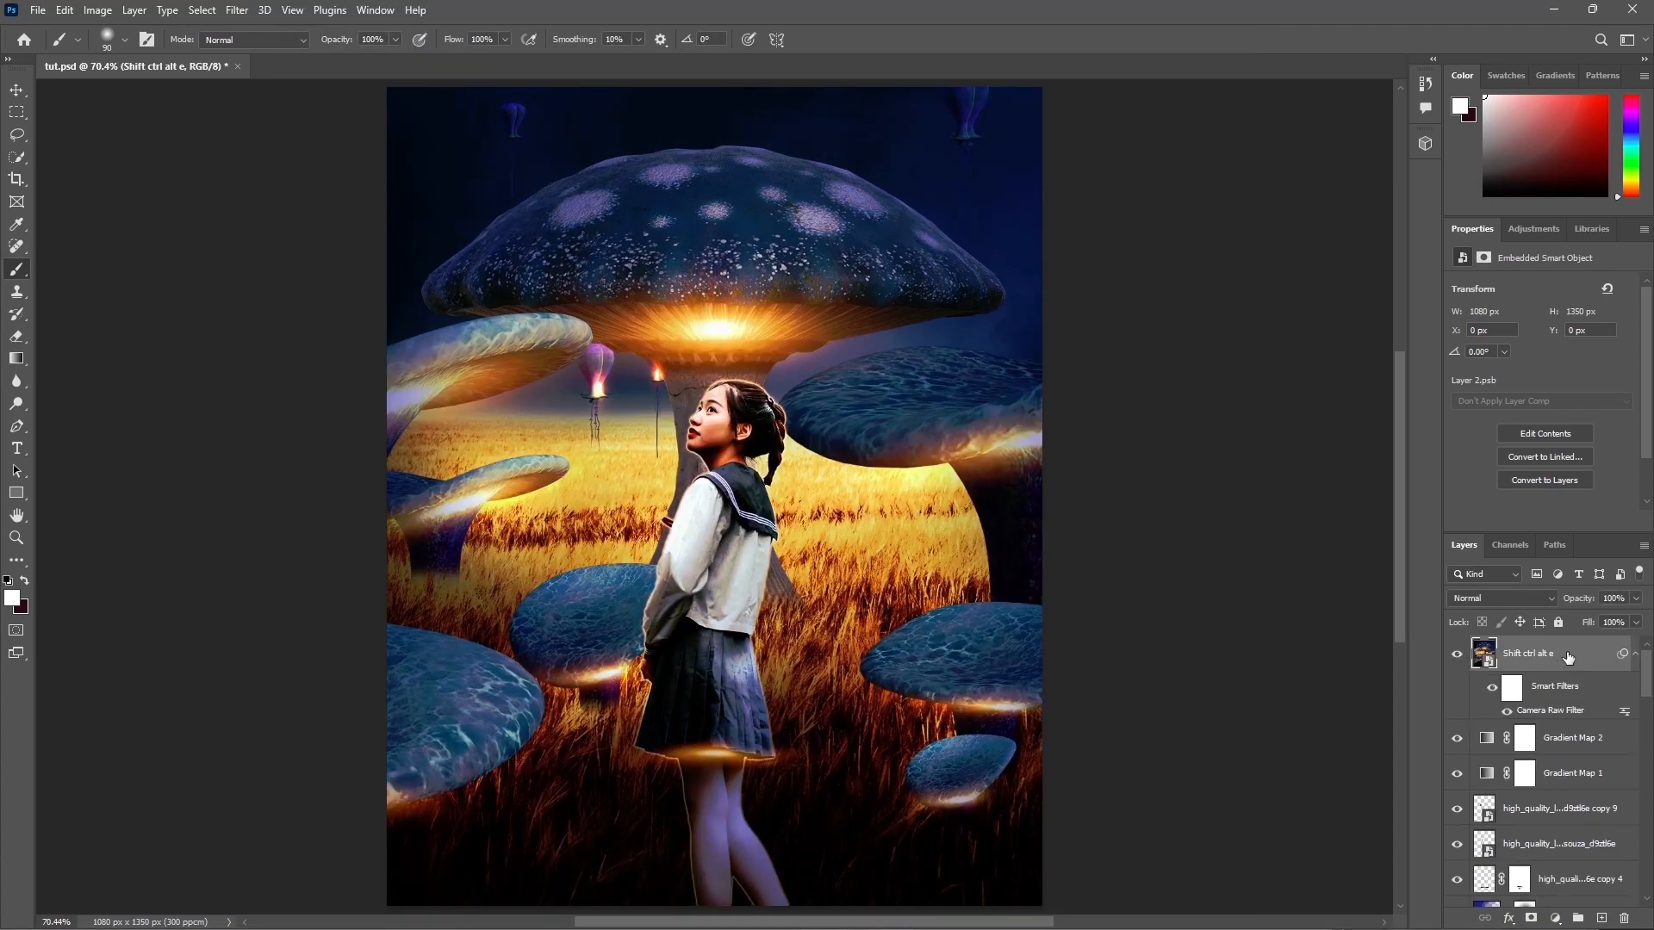
Step: Stamp the visible layers again into another smart object layer with the same name
key(ctrl+alt+shift+e)
text(Shift ctrl alt e)
key(Return)
right_click(1512, 654)
click(1466, 488)
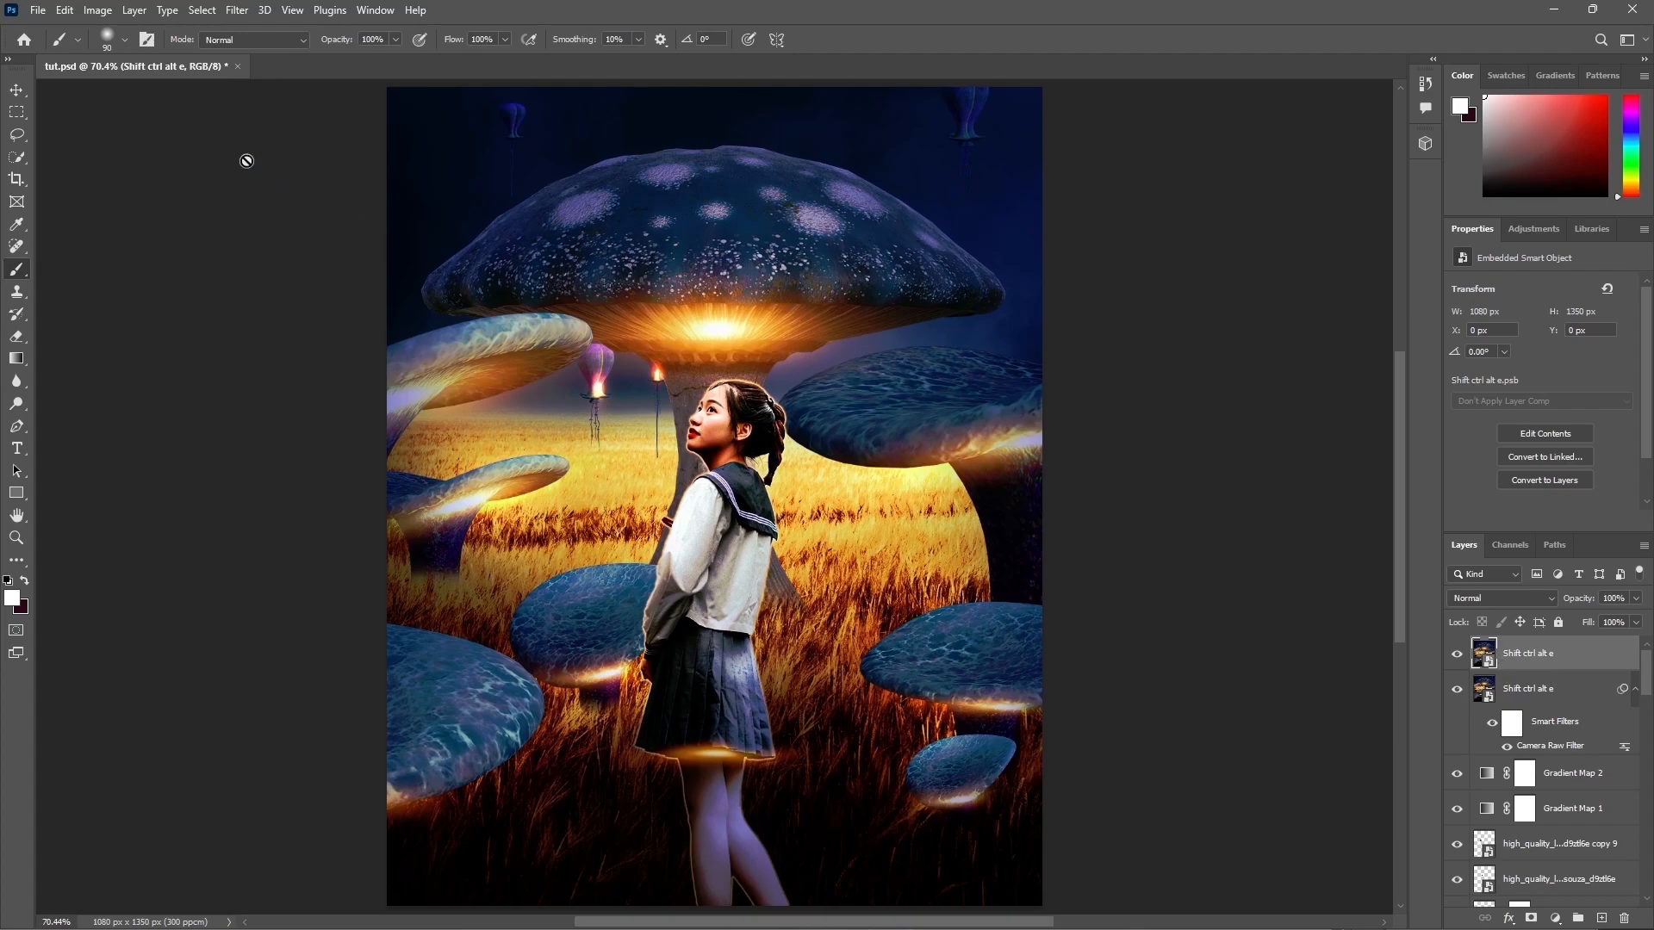
Step: Apply the Oil Paint filter to the new stamped layer with Stylization 1.7 and Cleanliness 2.0, and select its filter mask
click(237, 11)
mouse_move(274, 348)
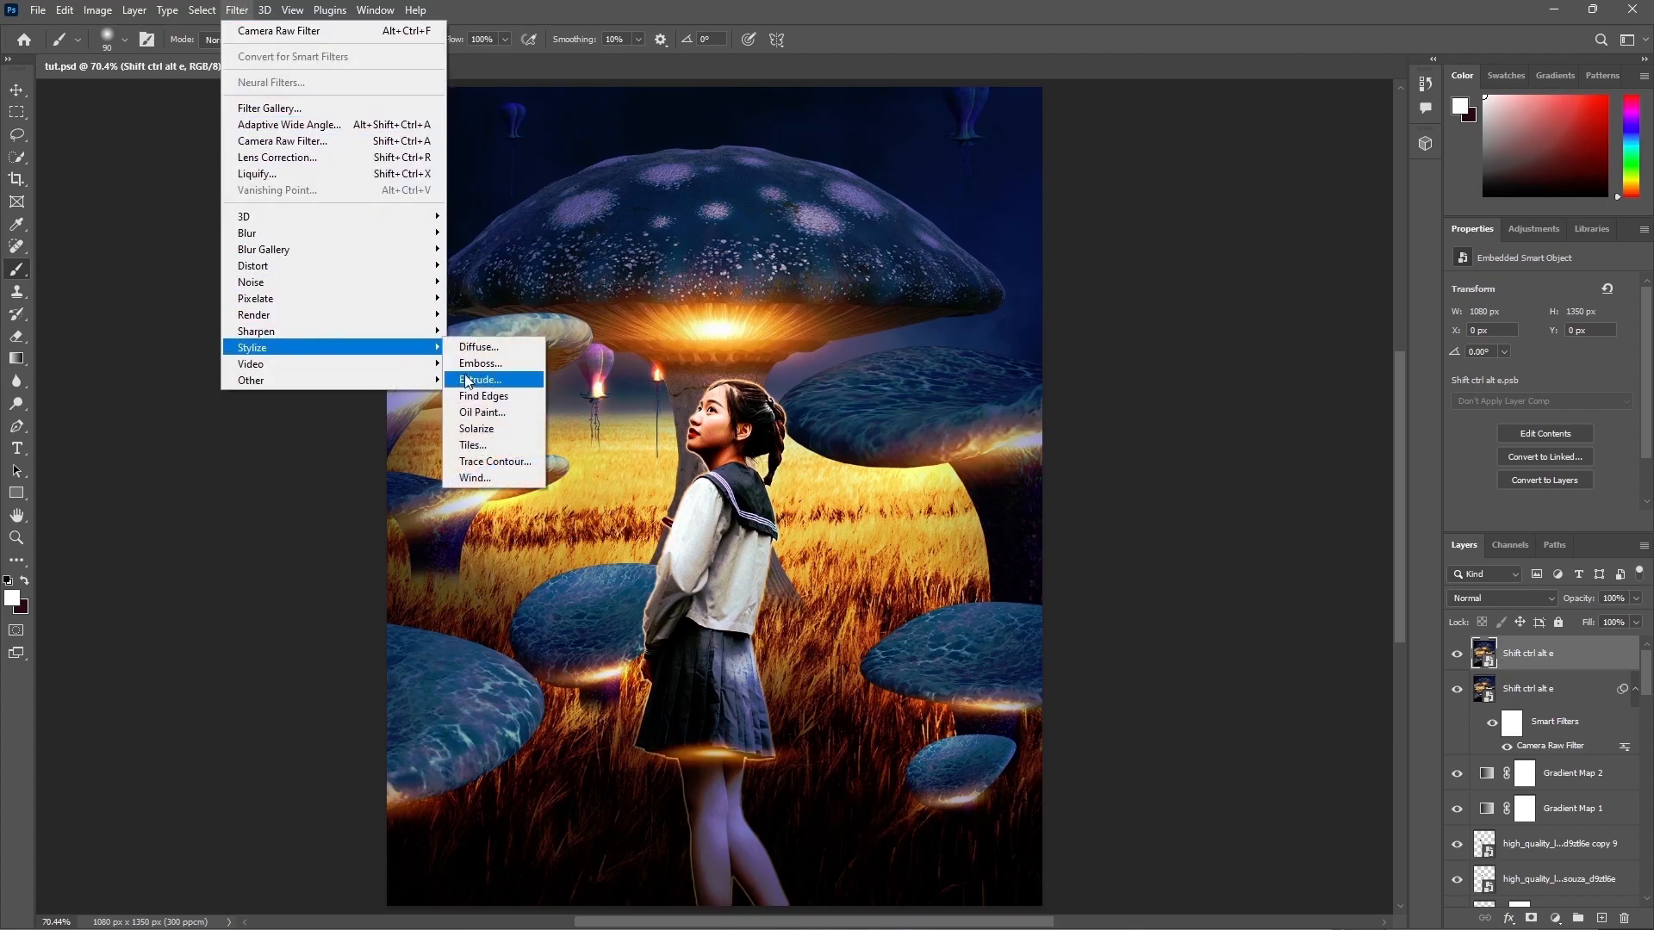
click(479, 405)
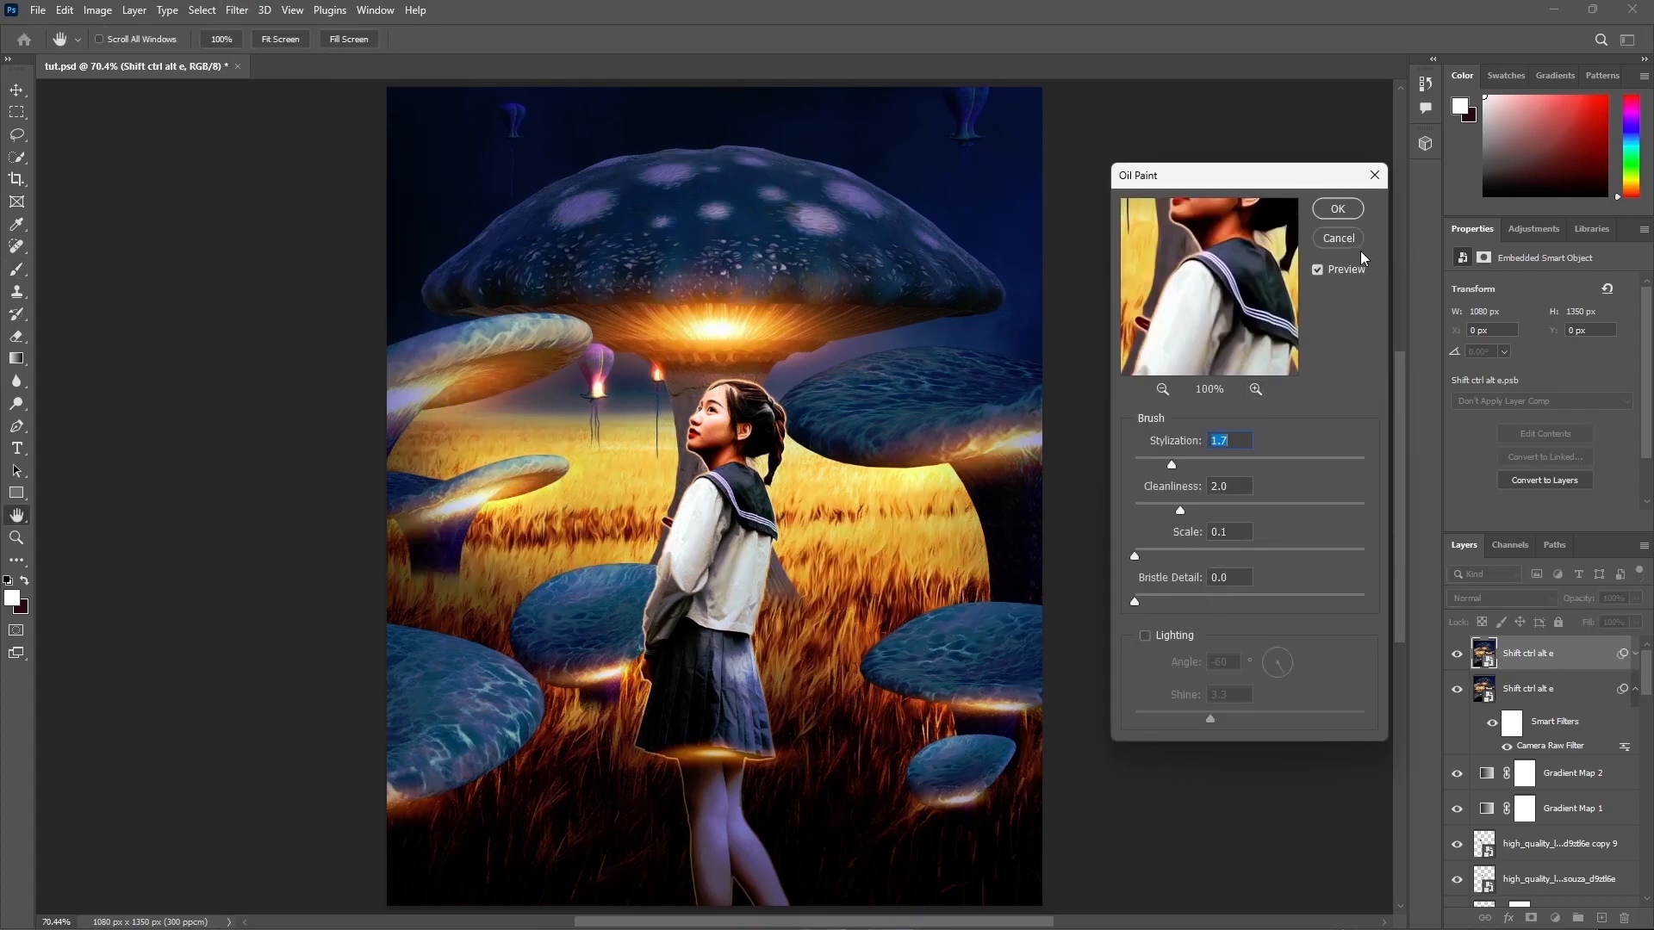
click(1338, 209)
click(1512, 686)
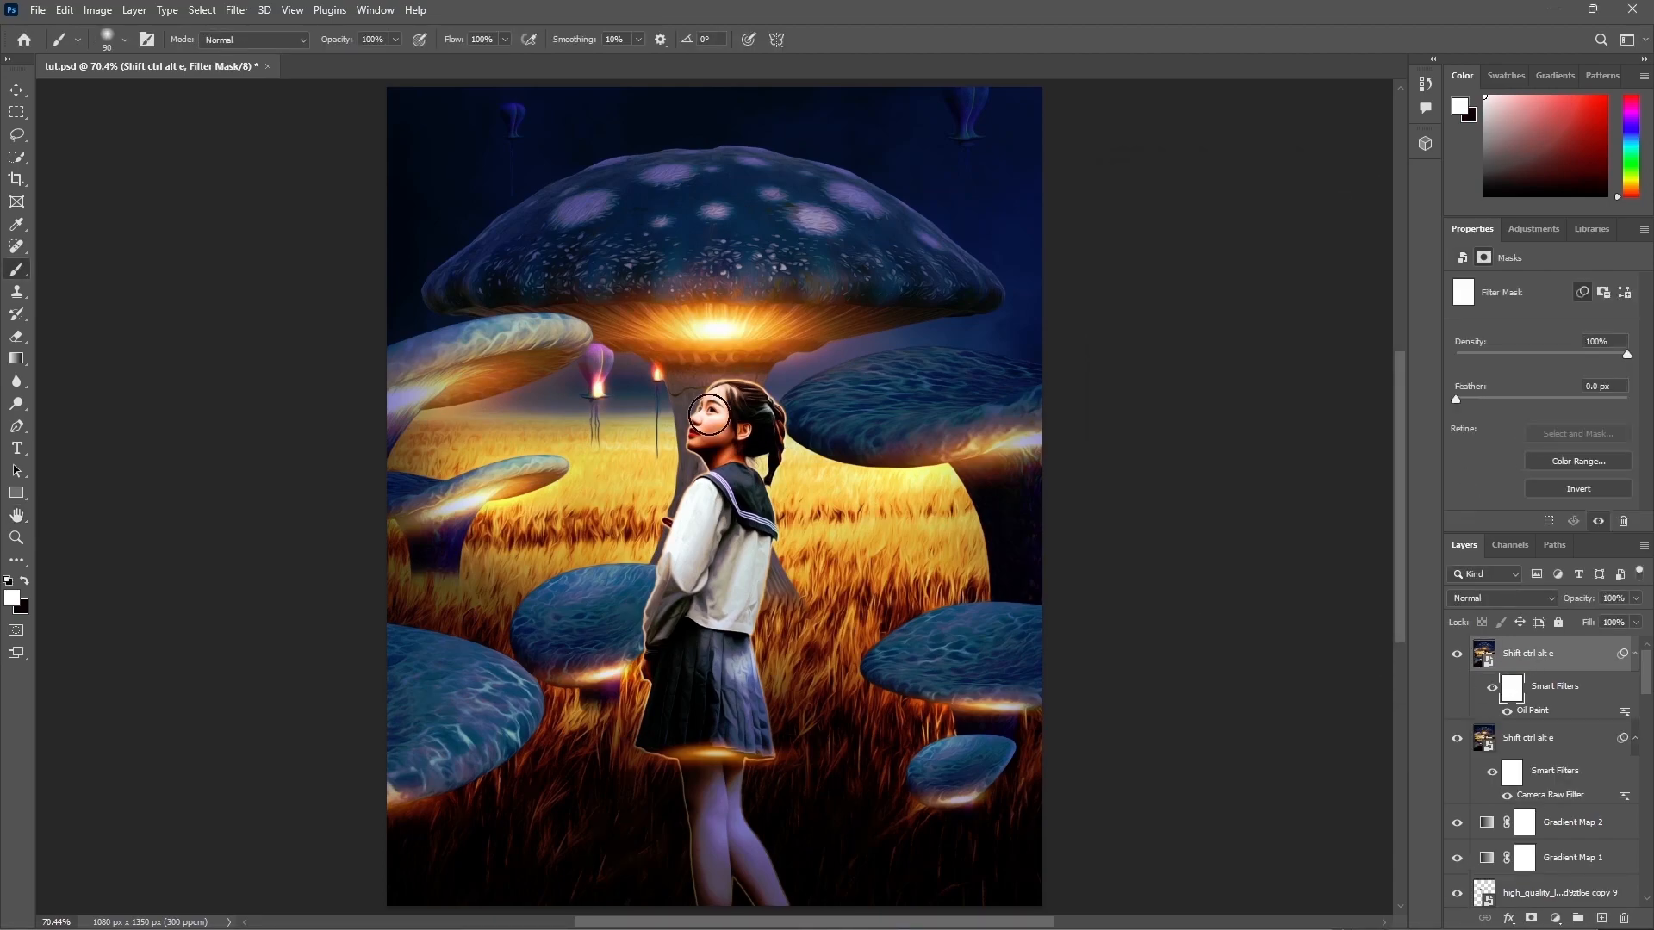
Step: Stamp all visible layers into a new smart object layer named Shift ctrl alt e at the top of the stack
key(x)
key(x)
key(x)
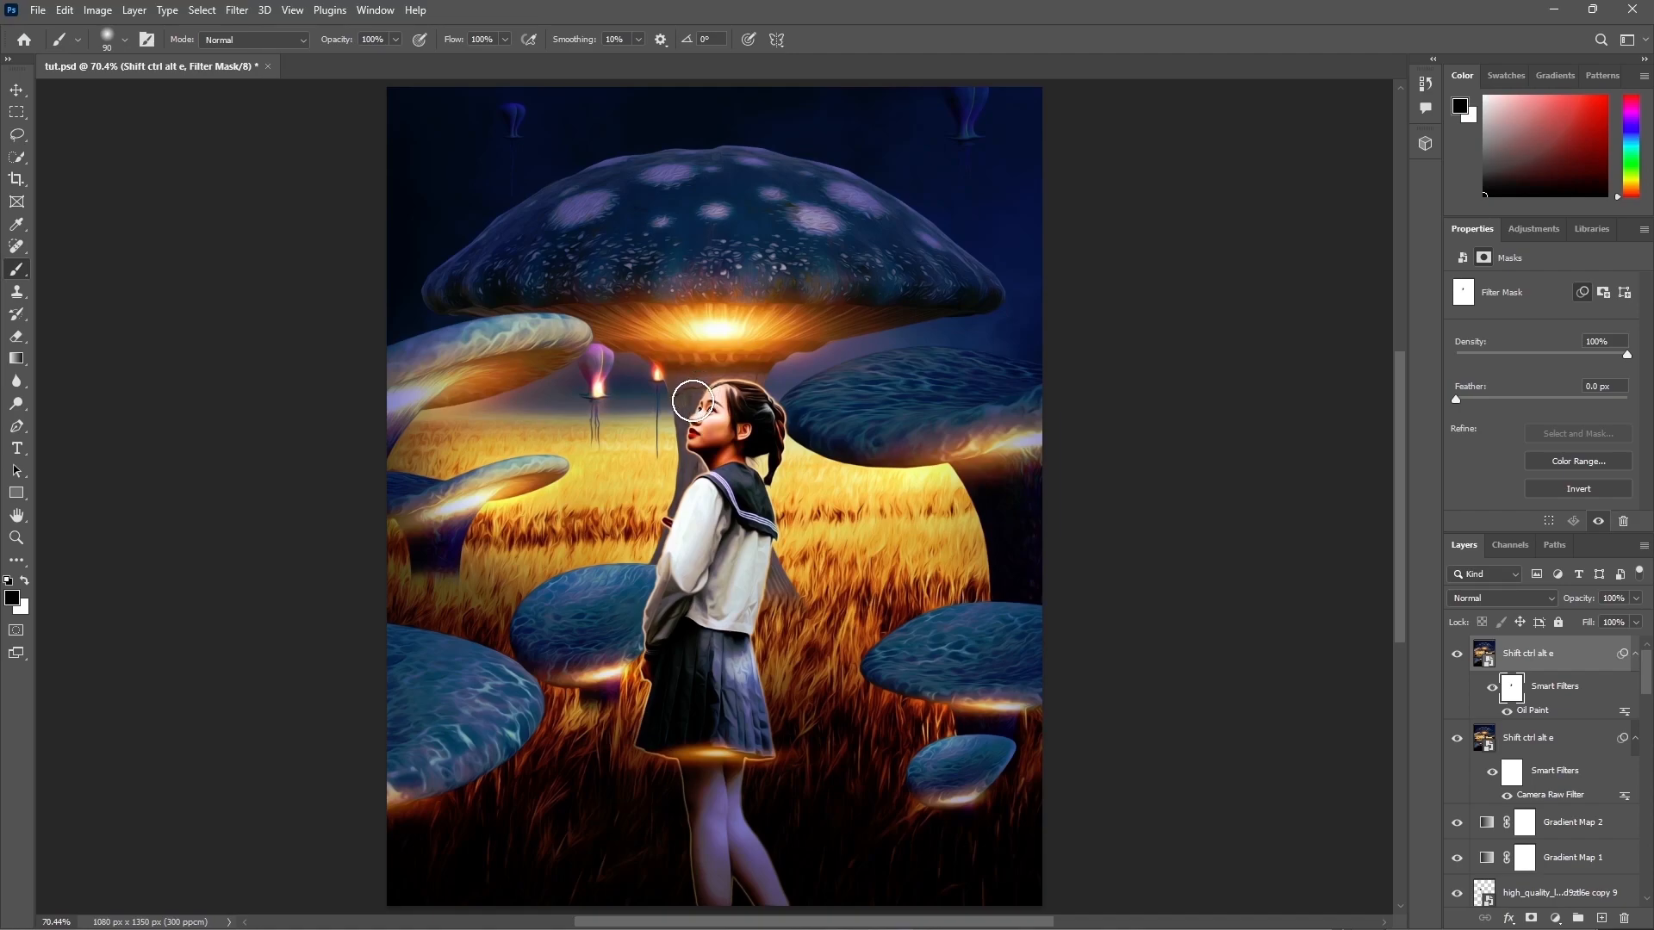
click(1552, 663)
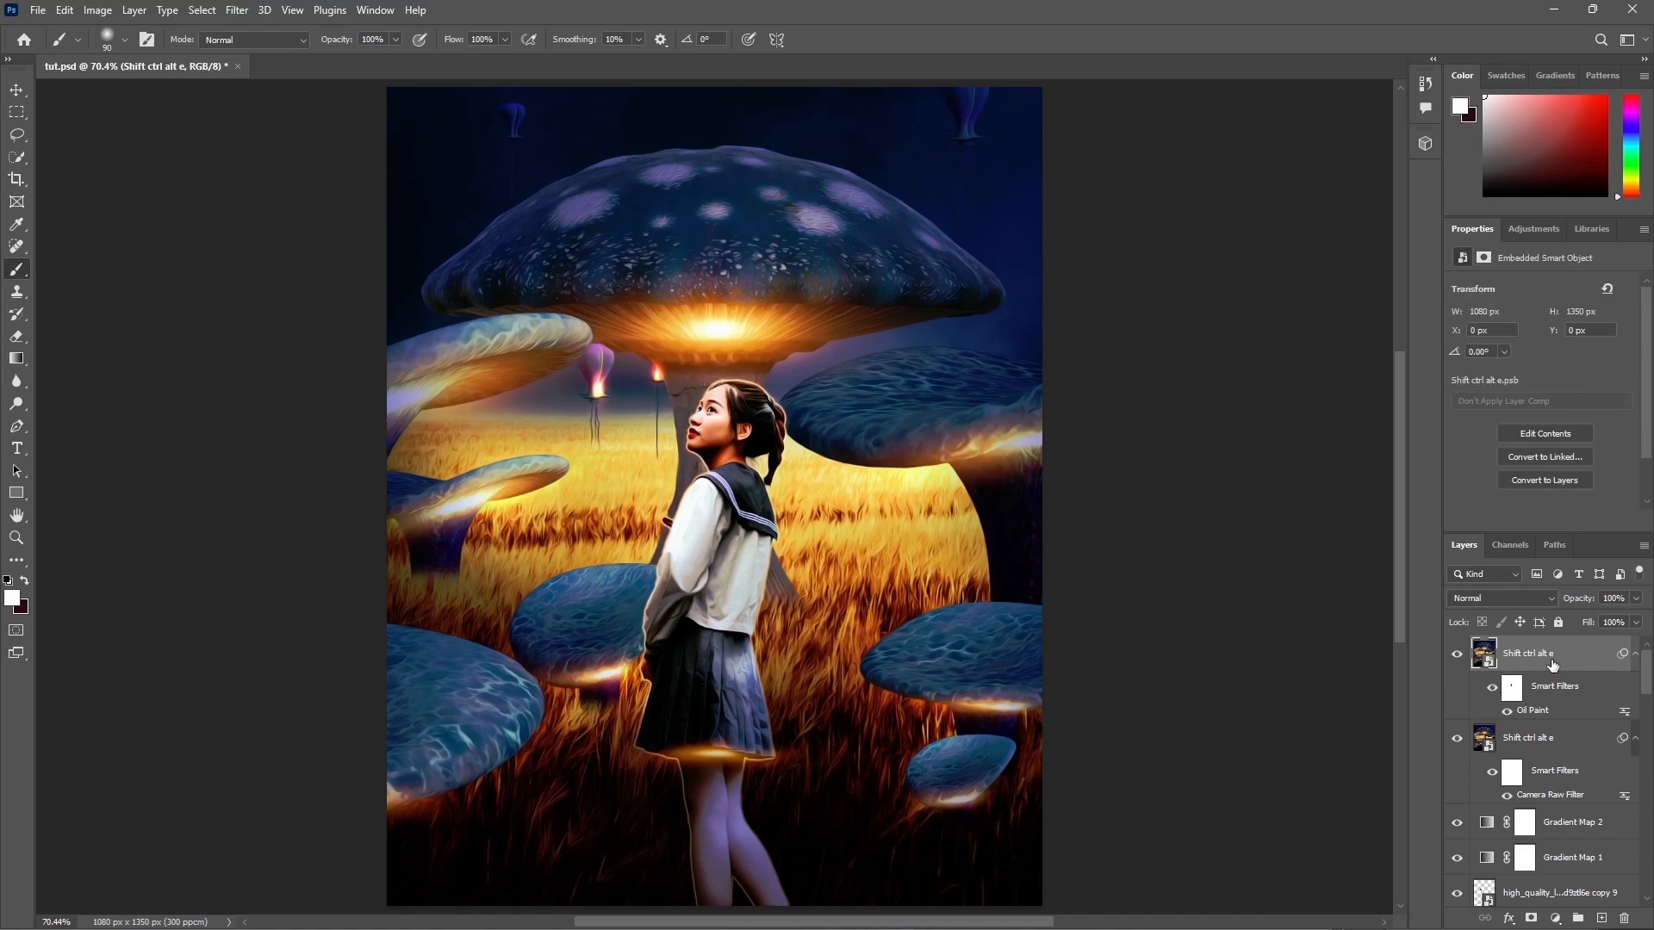
key(ctrl+shift+alt+e)
right_click(1517, 659)
click(1475, 487)
double_click(1516, 653)
key(Return)
Step: Apply the Camera Raw filter to the stamped layer with Highlights +15, Shadows +33 and Whites +41
click(235, 15)
click(291, 151)
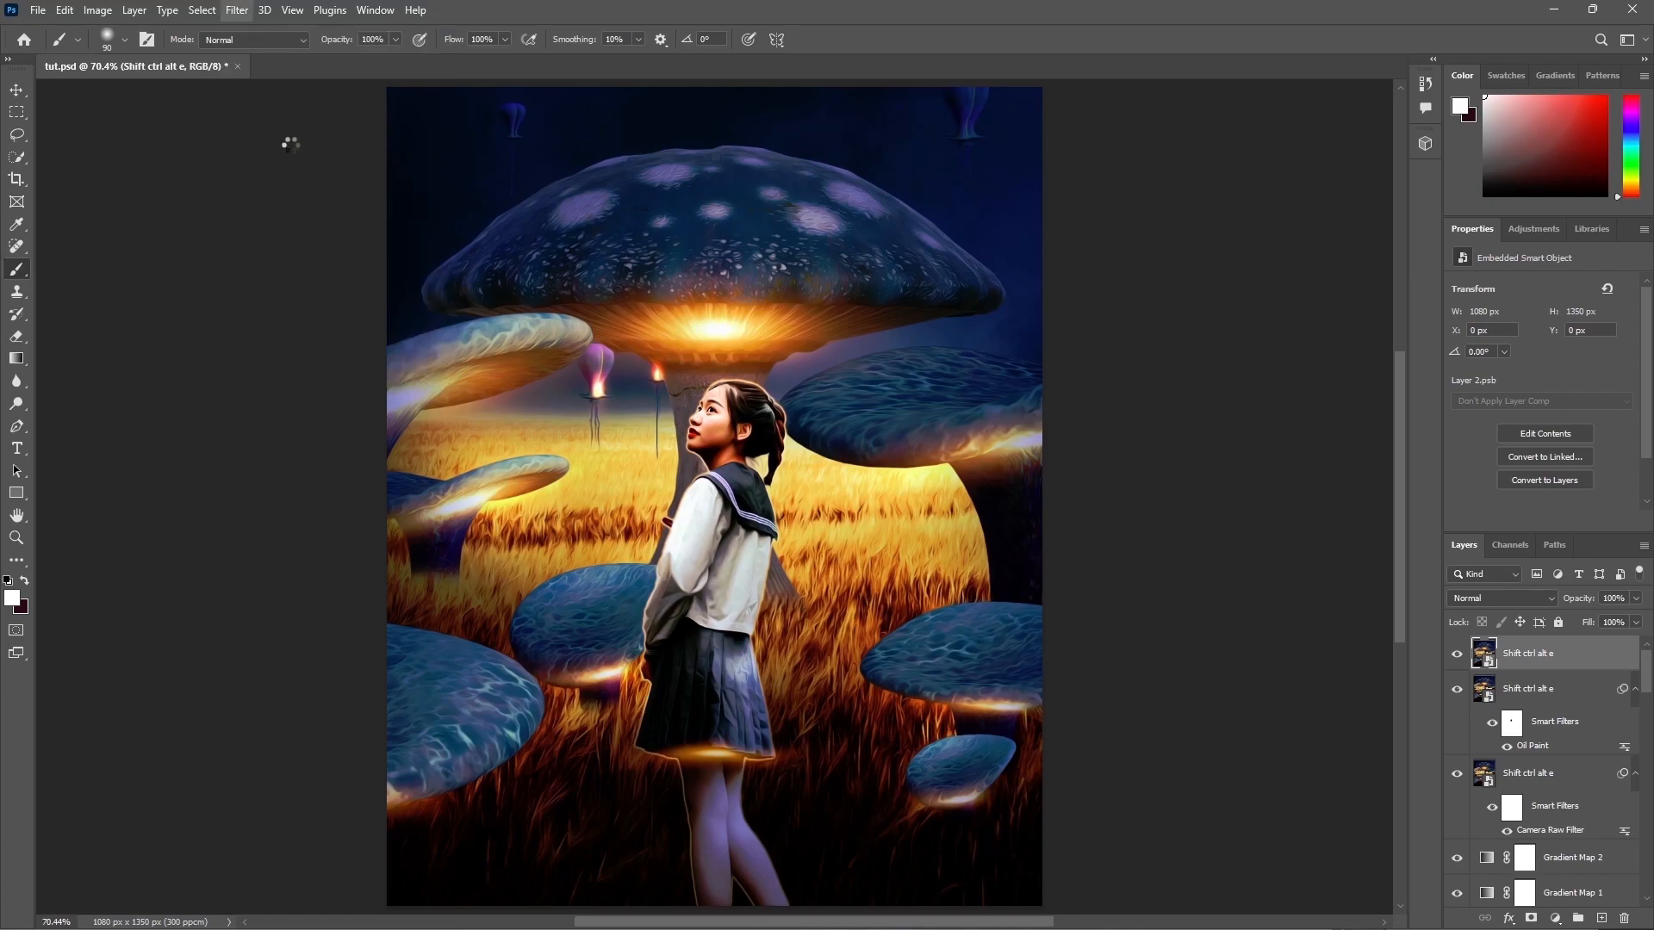
text(15)
key(Tab)
text(33)
key(Tab)
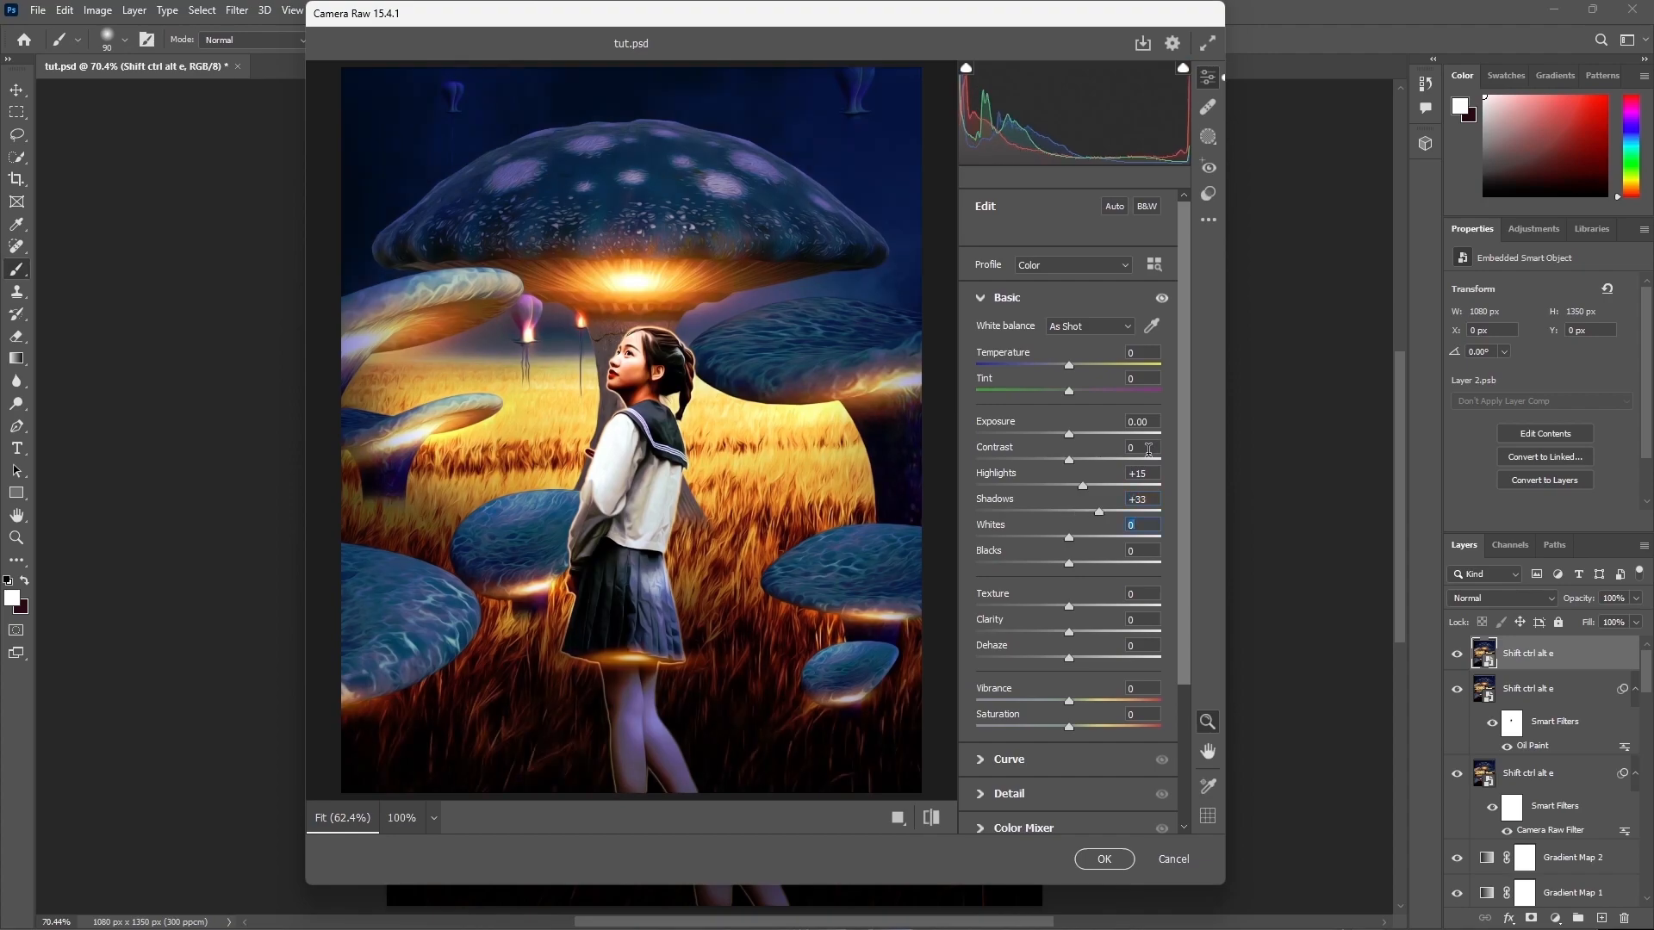
text(41)
click(1119, 858)
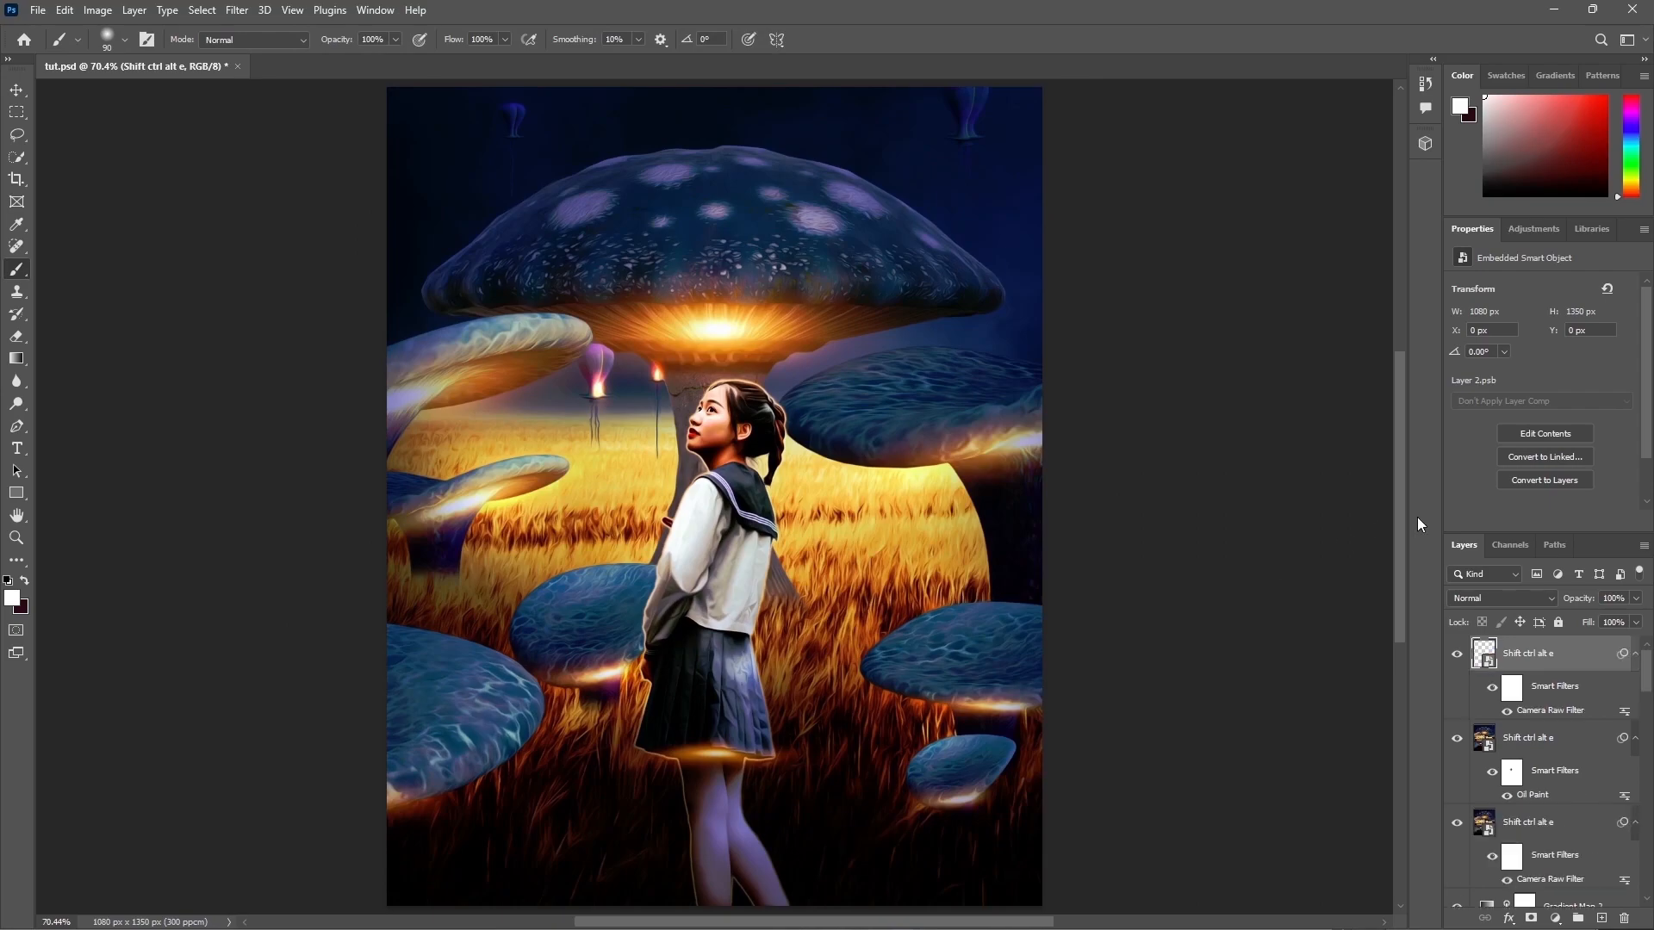
Step: Toggle the stamped layer's visibility to compare, and set its opacity to 55%
click(1456, 655)
click(1456, 654)
click(1615, 597)
text(55)
click(1457, 654)
click(1456, 654)
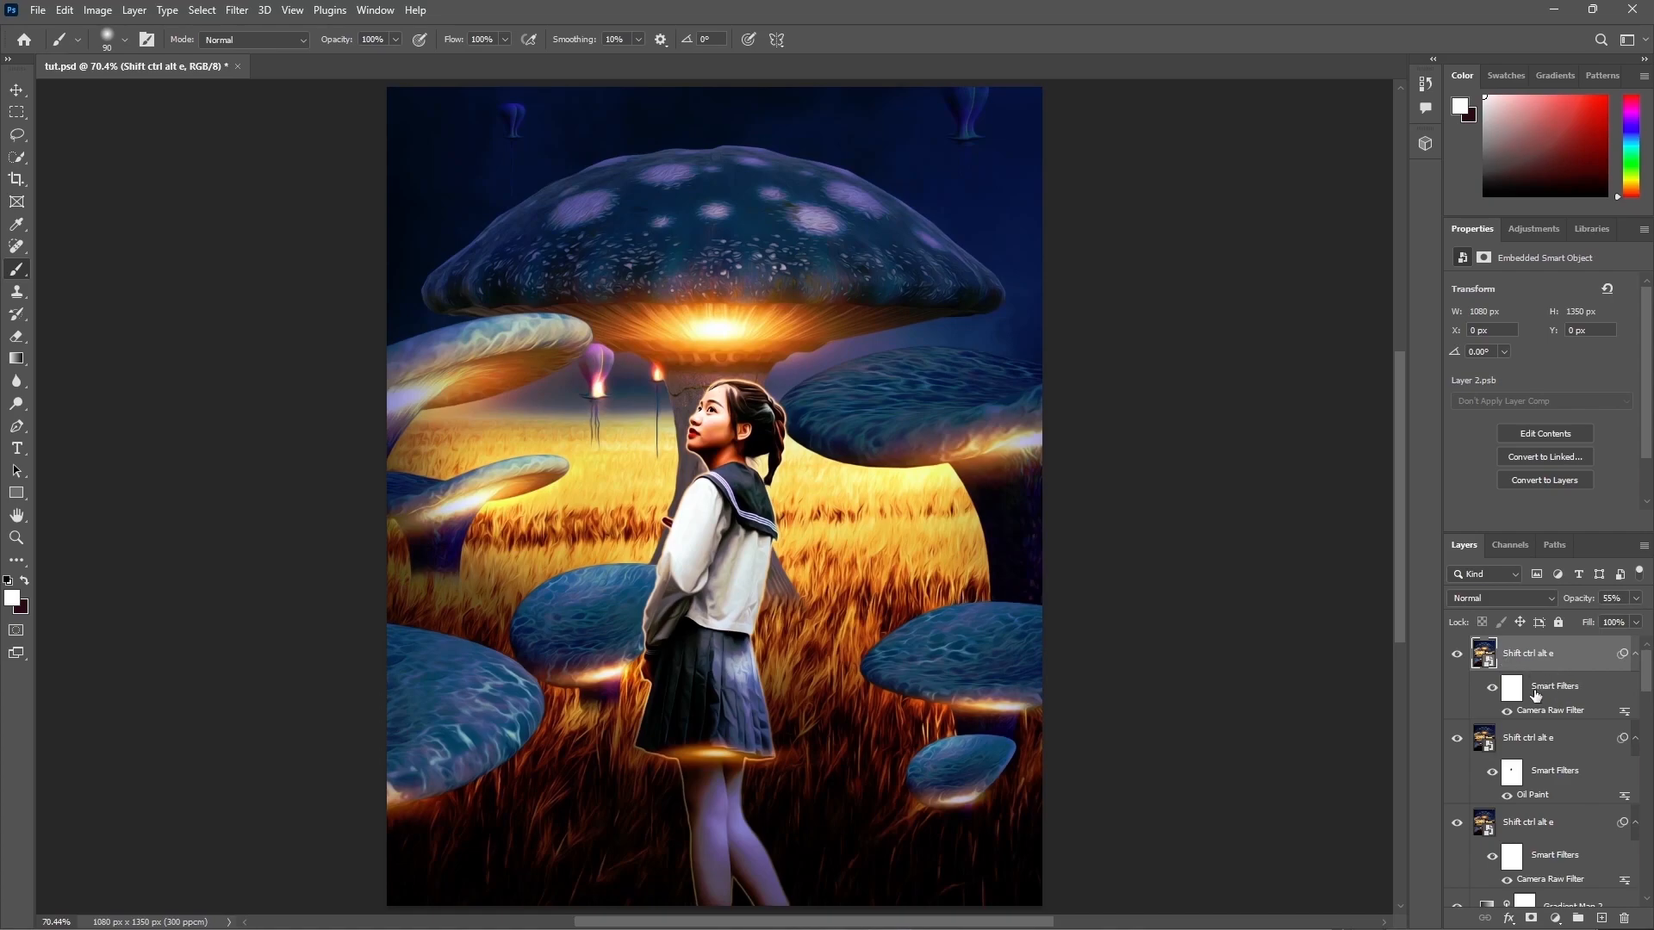
Step: Stamp the visible layers into another smart object named Shift ctrl alt e and apply the Sharpen More filter to it
key(shift+ctrl+alt+e)
text(Shift ctrl alt e)
key(Return)
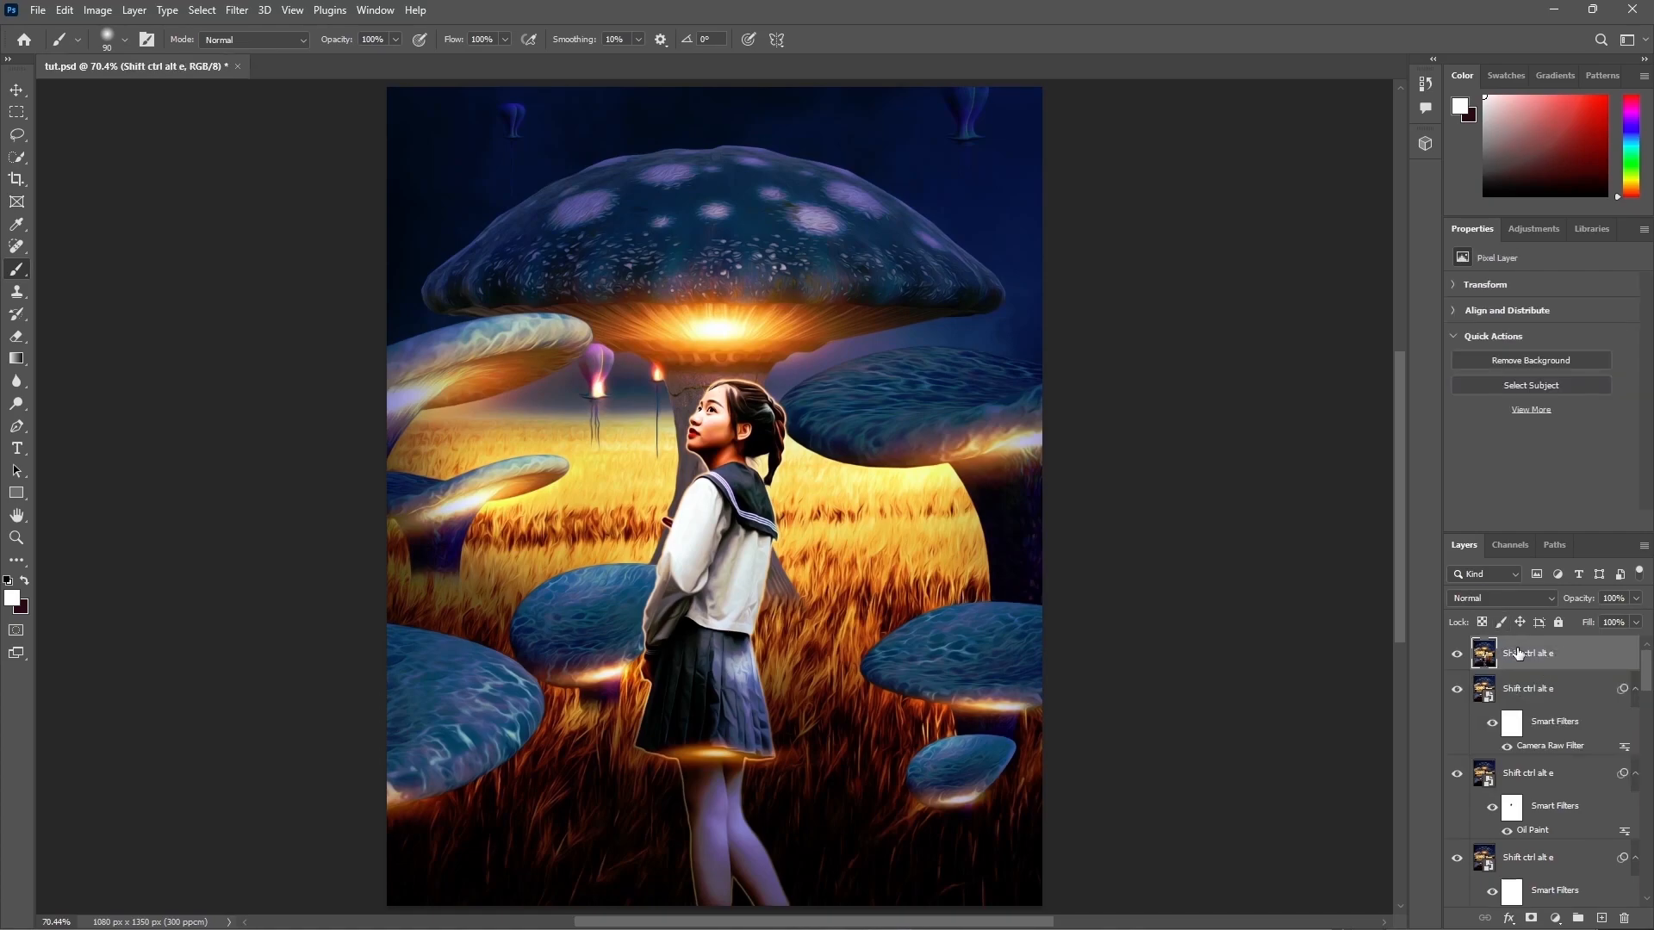
right_click(1517, 655)
click(1461, 498)
click(236, 12)
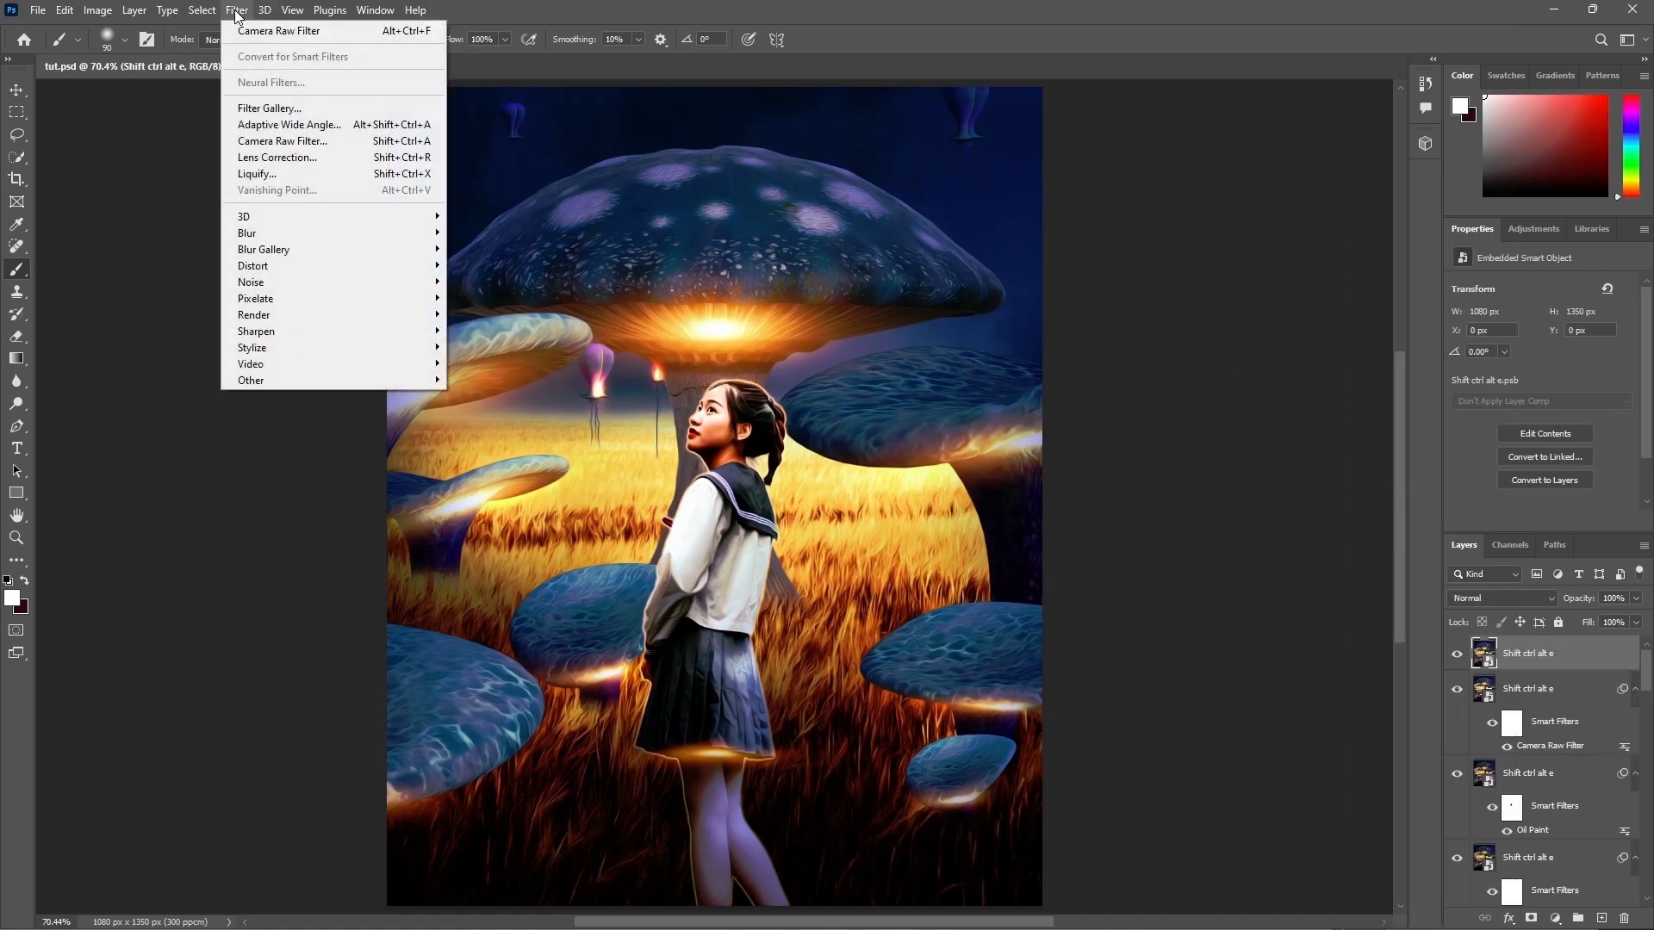
click(493, 362)
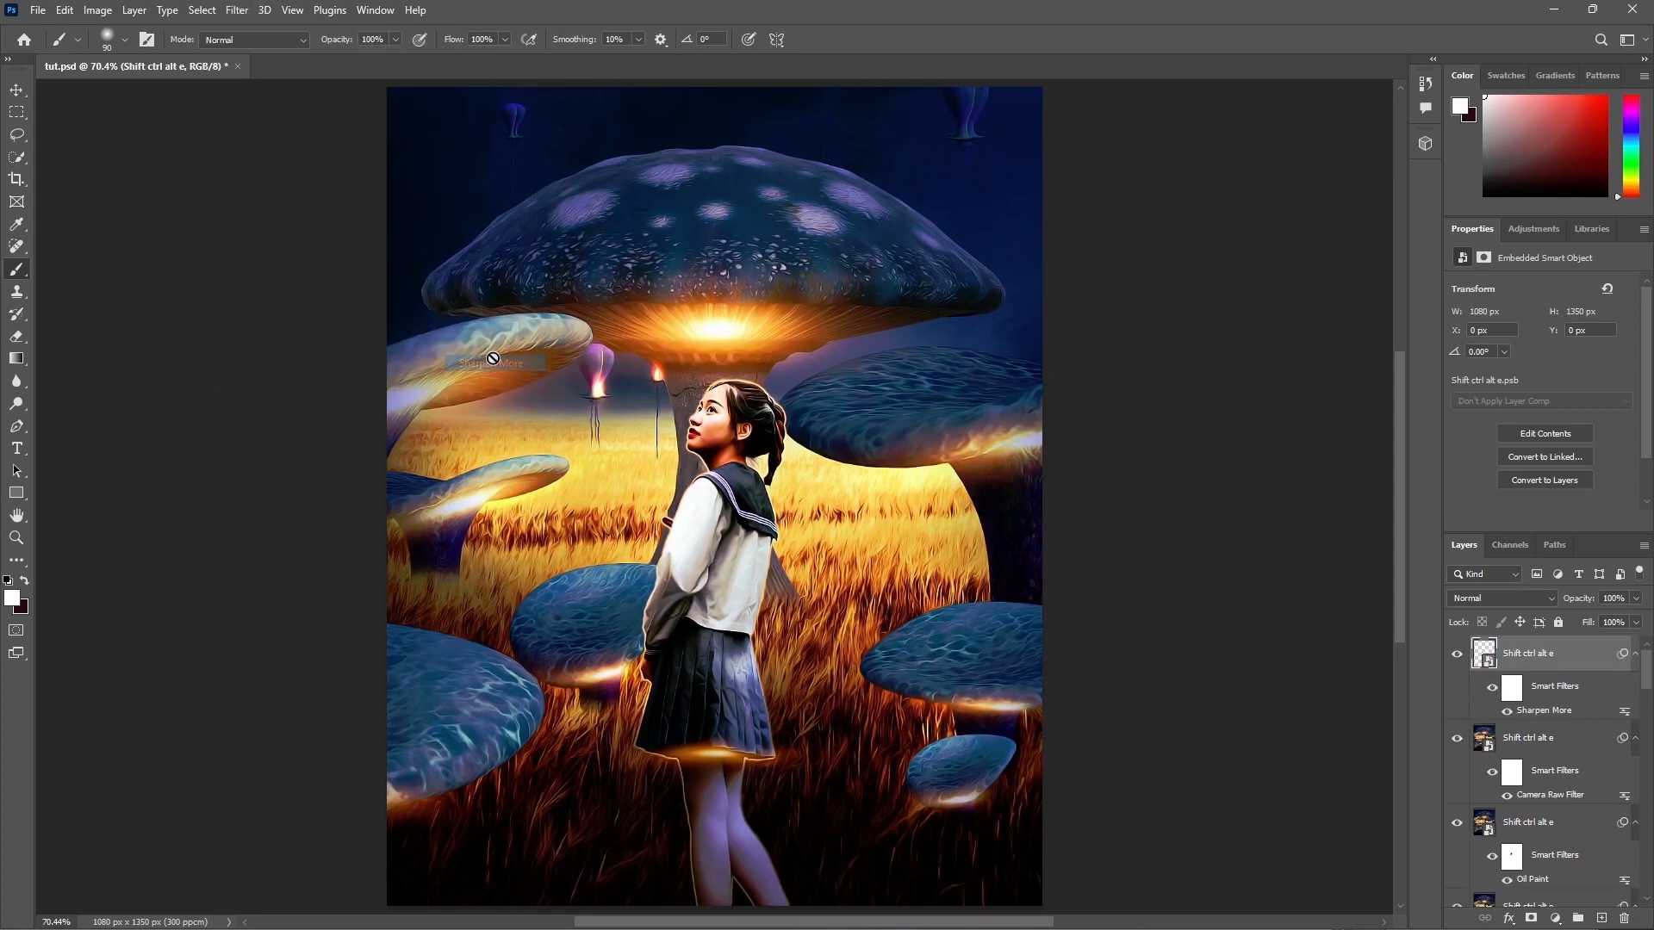